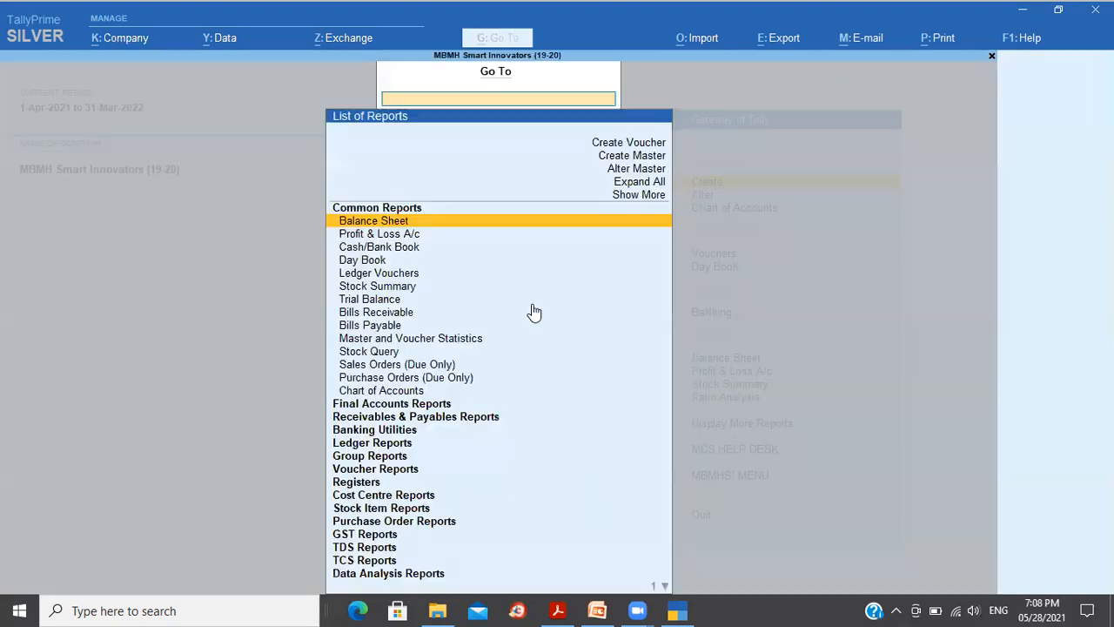
# Step: Open the GSTR-1 report for April 2021 by entering 'Gstr1' in Go To
pyautogui.write('Gstr1')
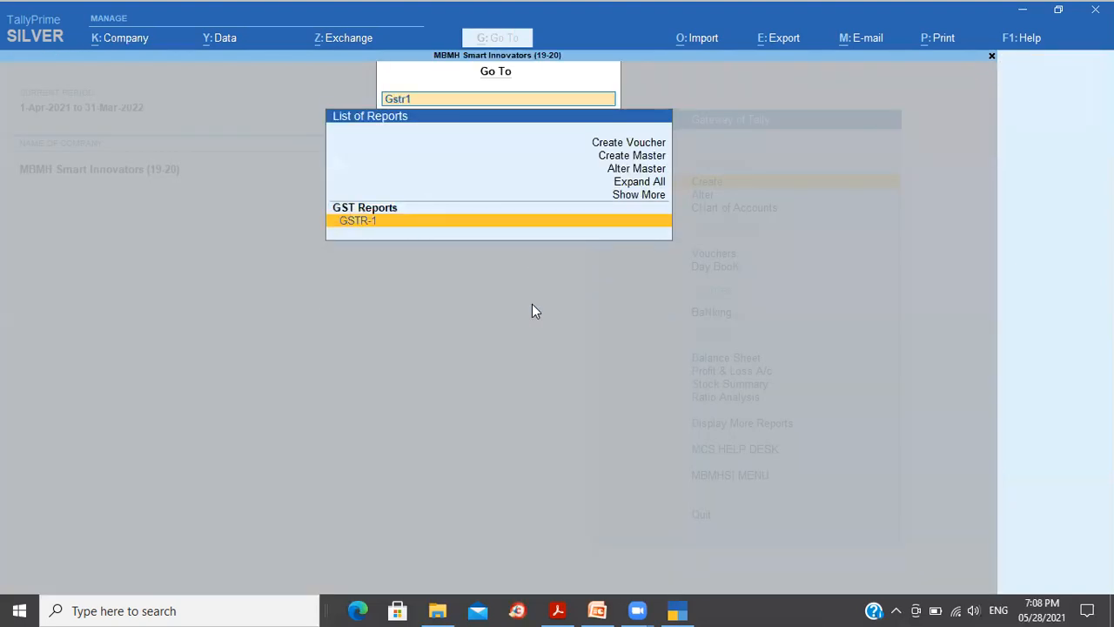
pyautogui.press('Return')
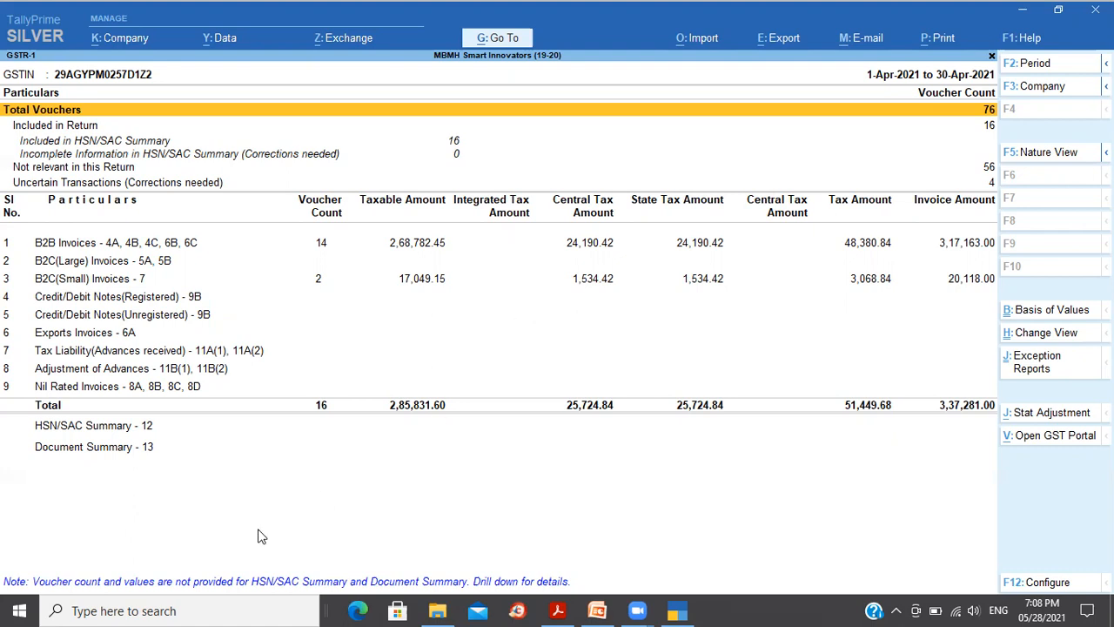
# Step: Open Inventory_Scenario.xlsx in Excel from the 15_28-05-2021 folder
pyautogui.click(432, 610)
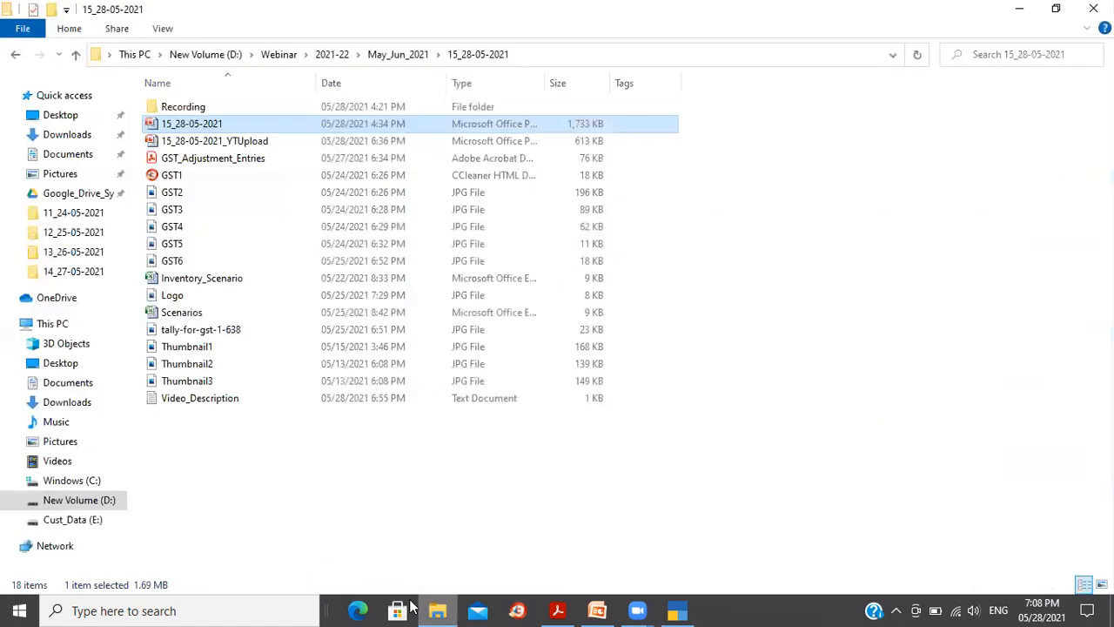
pyautogui.doubleClick(252, 280)
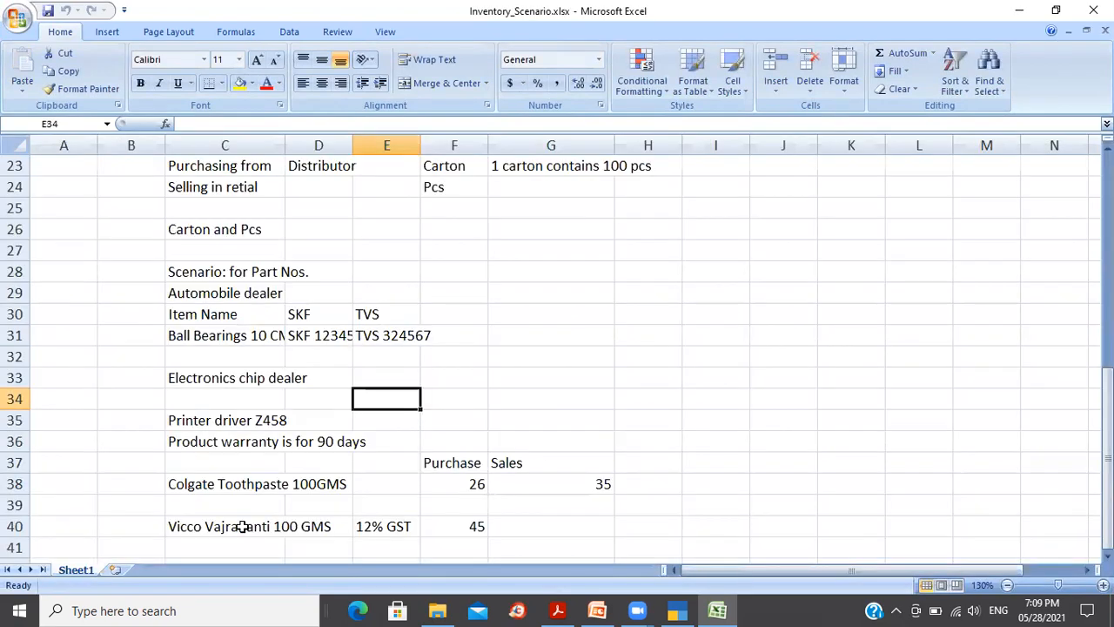
# Step: Add a blank Sheet2 at 120% zoom, select C3, and return to TallyPrime
pyautogui.click(116, 570)
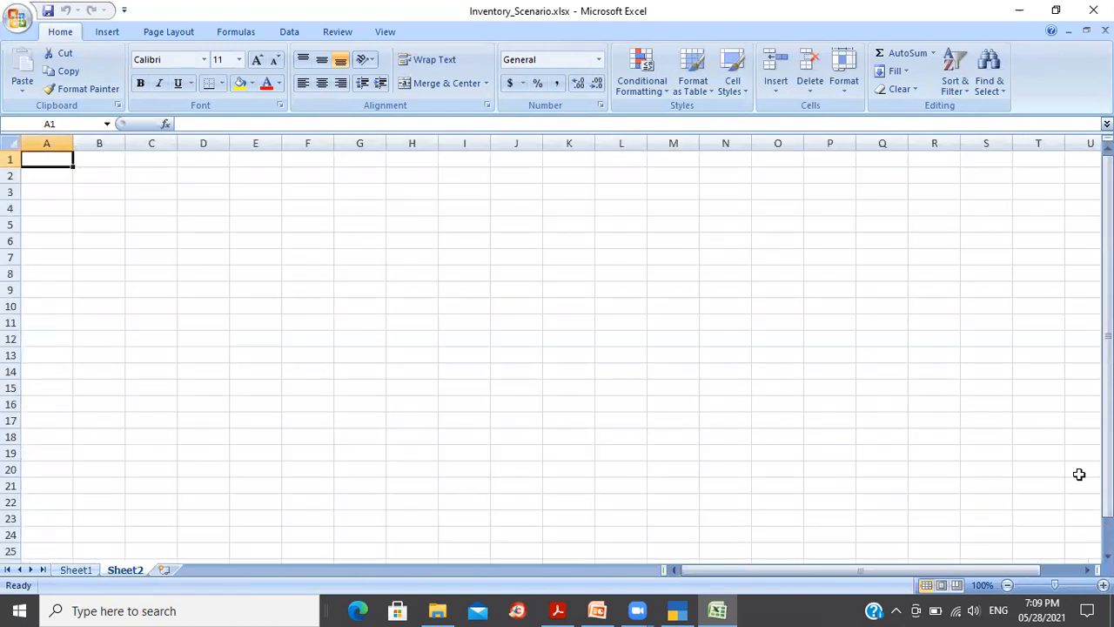
pyautogui.click(1103, 585)
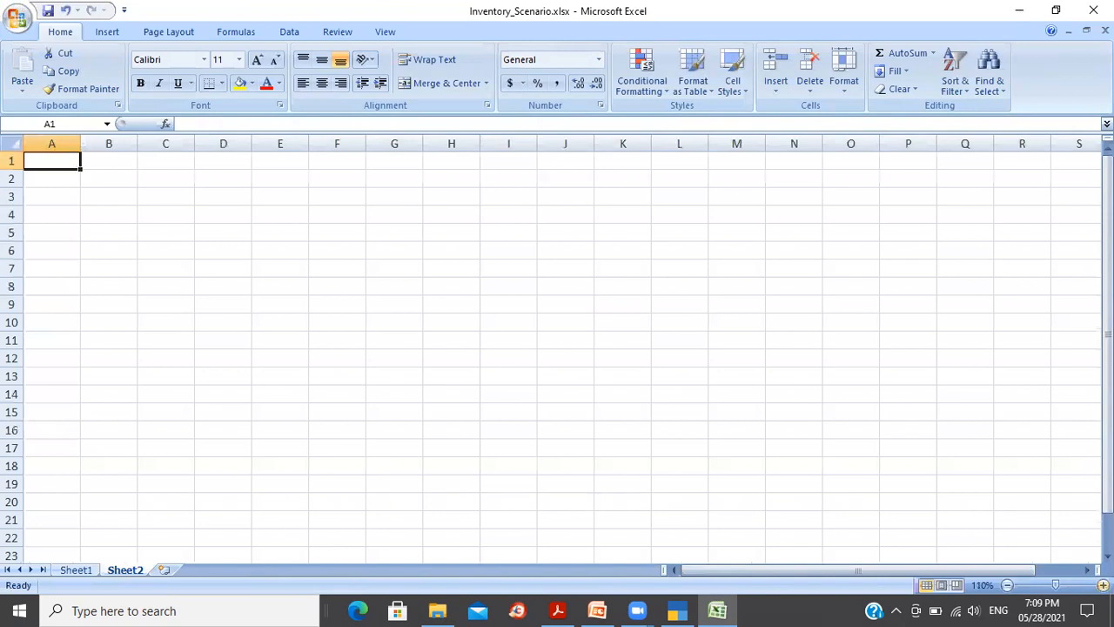
pyautogui.click(1104, 585)
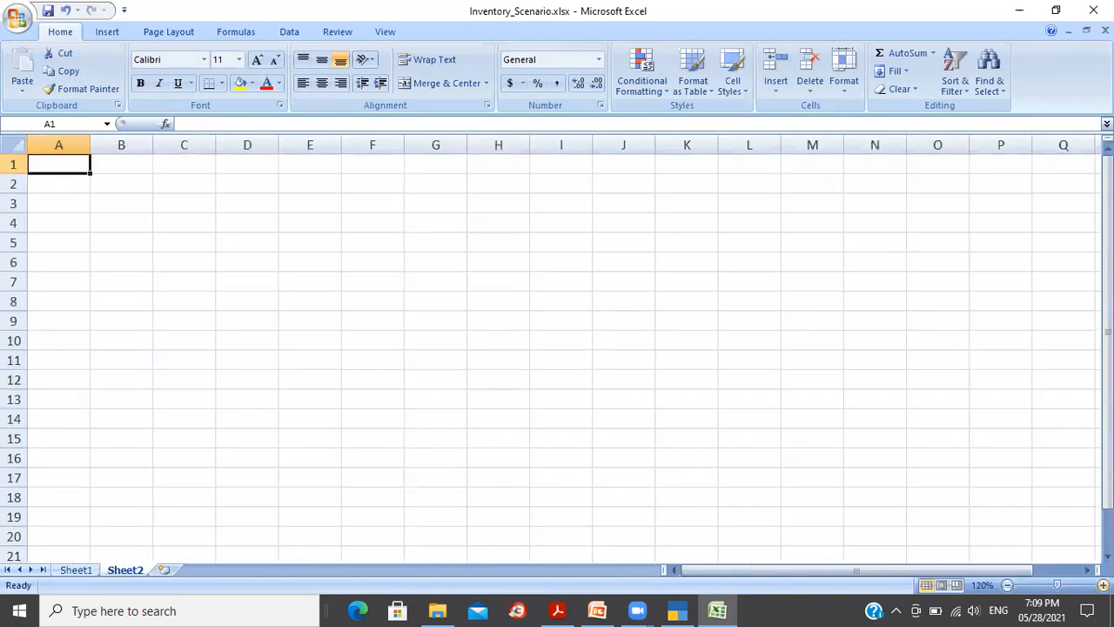
pyautogui.click(195, 199)
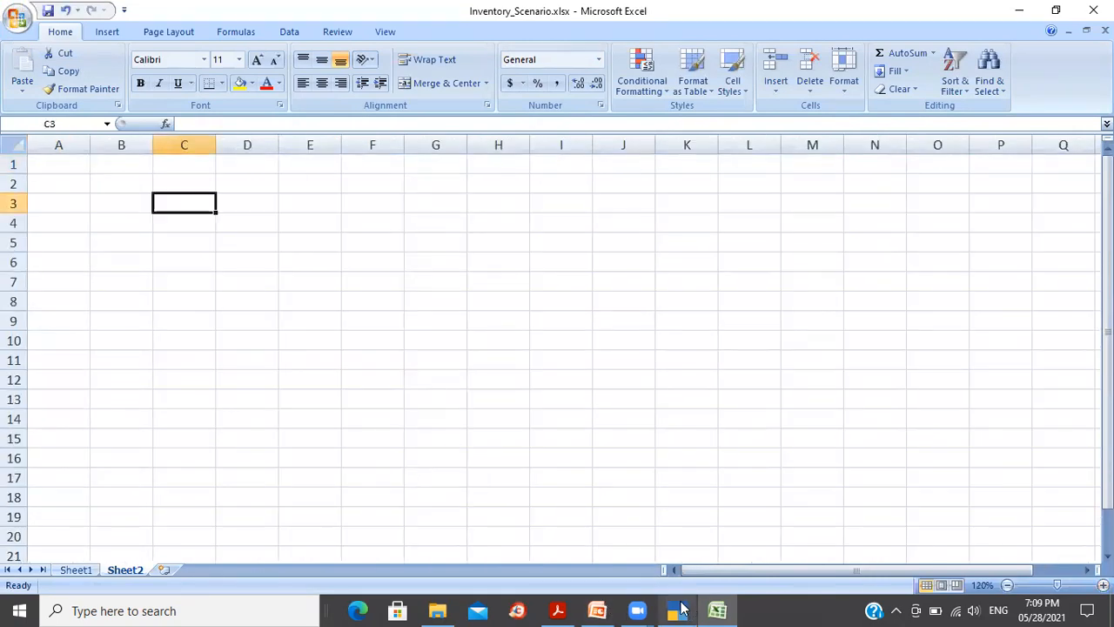
pyautogui.click(678, 610)
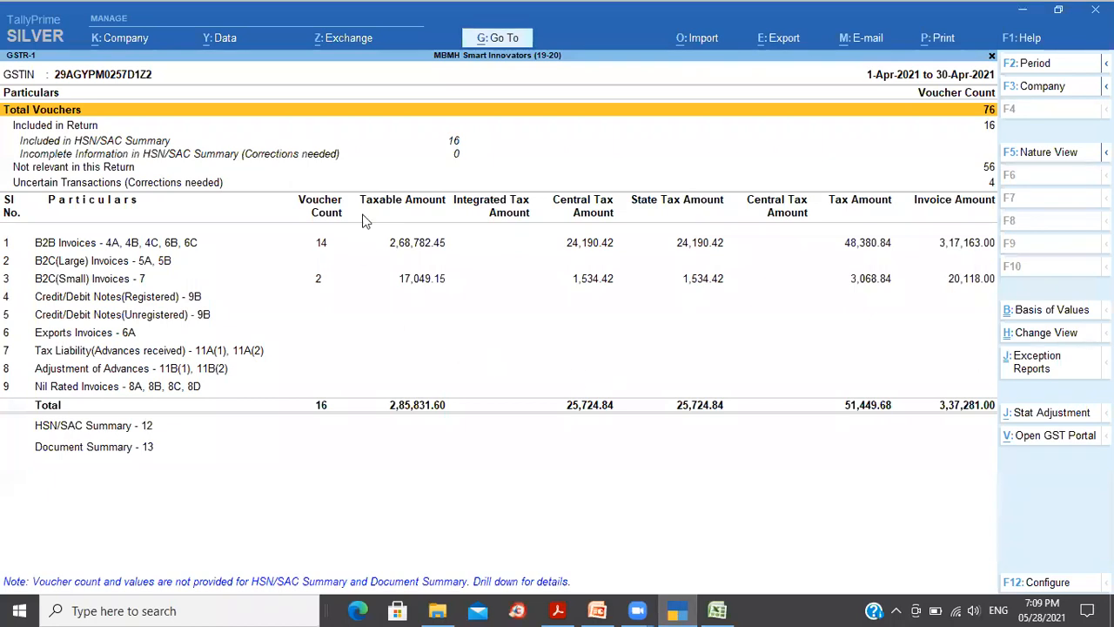
# Step: From the HSN/SAC Summary included vouchers, open sales voucher 010/21-22 for Sacred Heart for alteration
pyautogui.click(323, 140)
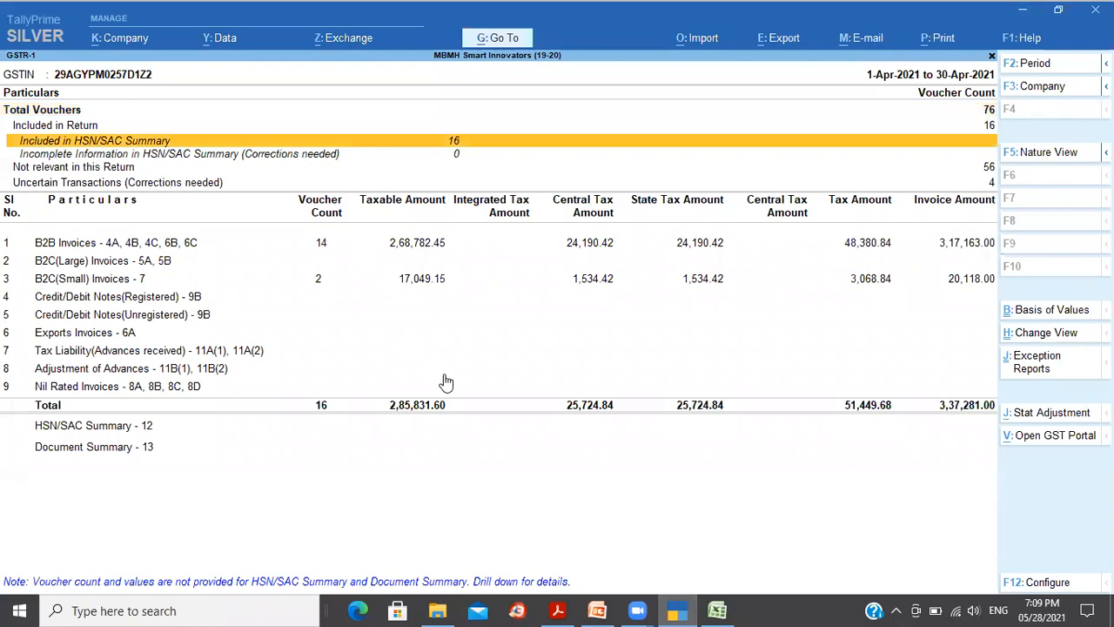
pyautogui.press('Return')
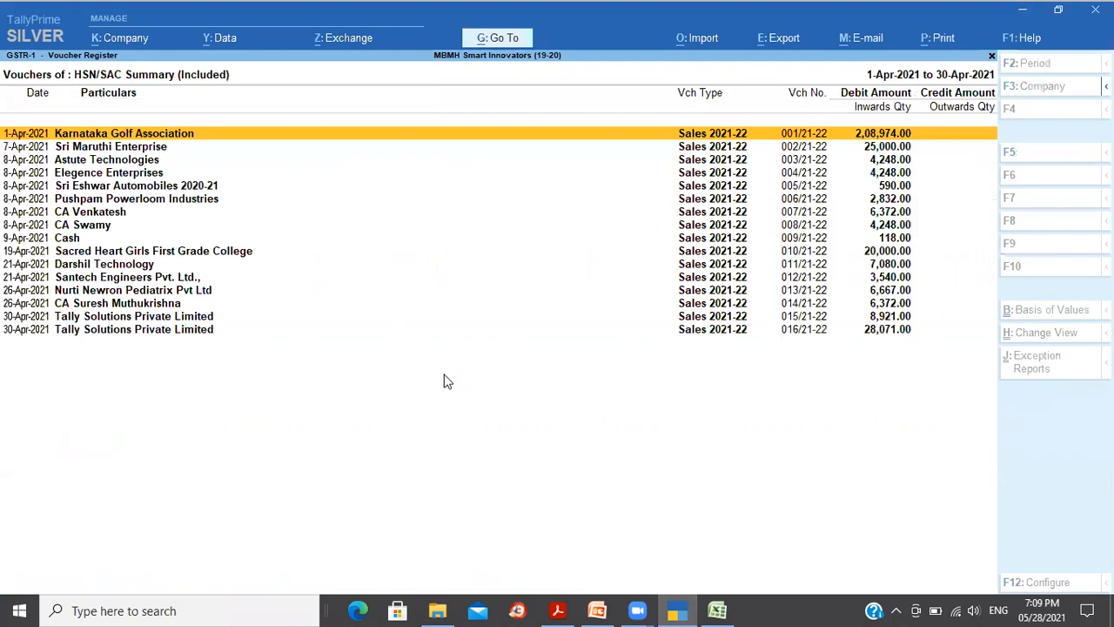
pyautogui.press('Down')
pyautogui.press('Down')
pyautogui.press('Down')
pyautogui.press('Down')
pyautogui.press('Down')
pyautogui.press('Down')
pyautogui.press('Down')
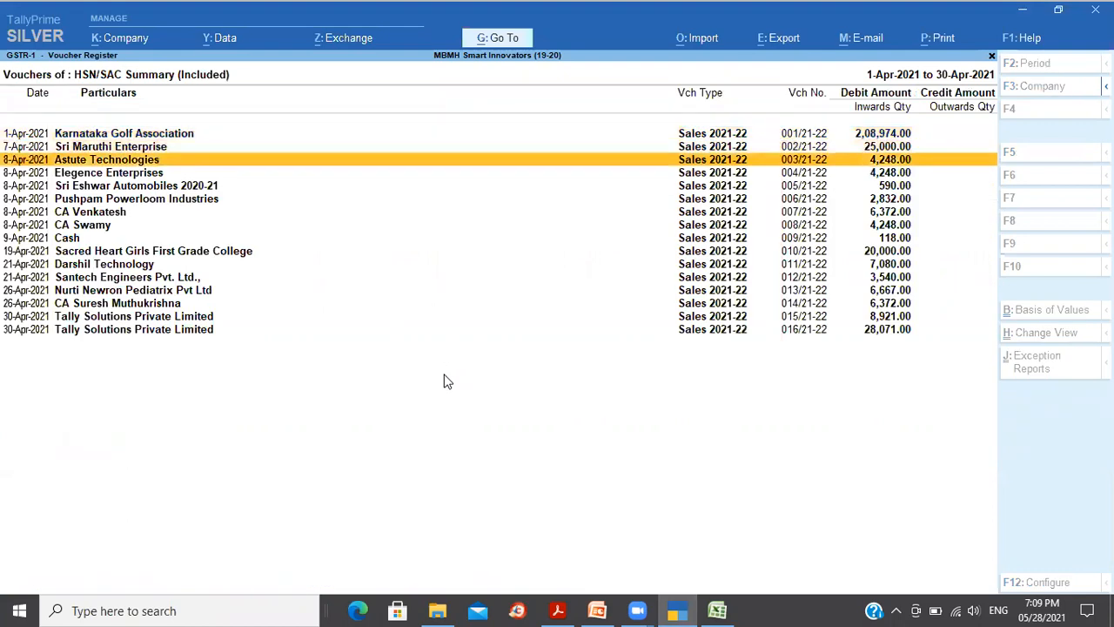
pyautogui.press('Down')
pyautogui.press('Down')
pyautogui.press('Down')
pyautogui.press('Down')
pyautogui.press('Down')
pyautogui.press('Down')
pyautogui.press('Down')
pyautogui.press('Down')
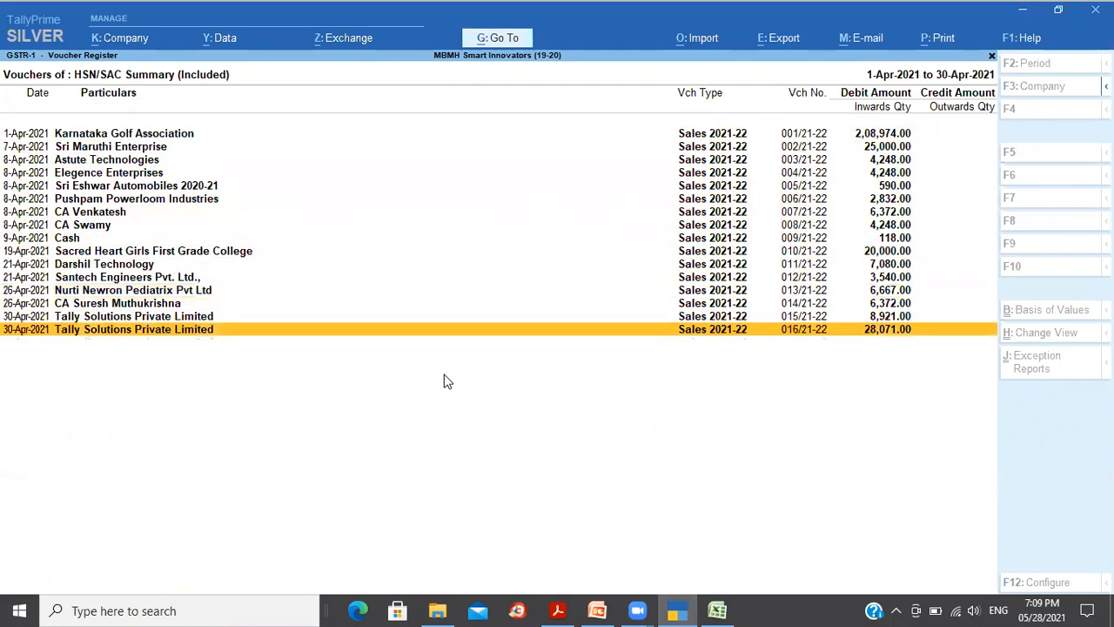
pyautogui.press('Up')
pyautogui.press('Up')
pyautogui.press('Up')
pyautogui.press('Up')
pyautogui.press('Up')
pyautogui.press('Up')
pyautogui.press('Up')
pyautogui.press('Up')
pyautogui.press('Up')
pyautogui.press('Up')
pyautogui.press('Up')
pyautogui.press('Up')
pyautogui.press('Up')
pyautogui.press('Up')
pyautogui.press('Up')
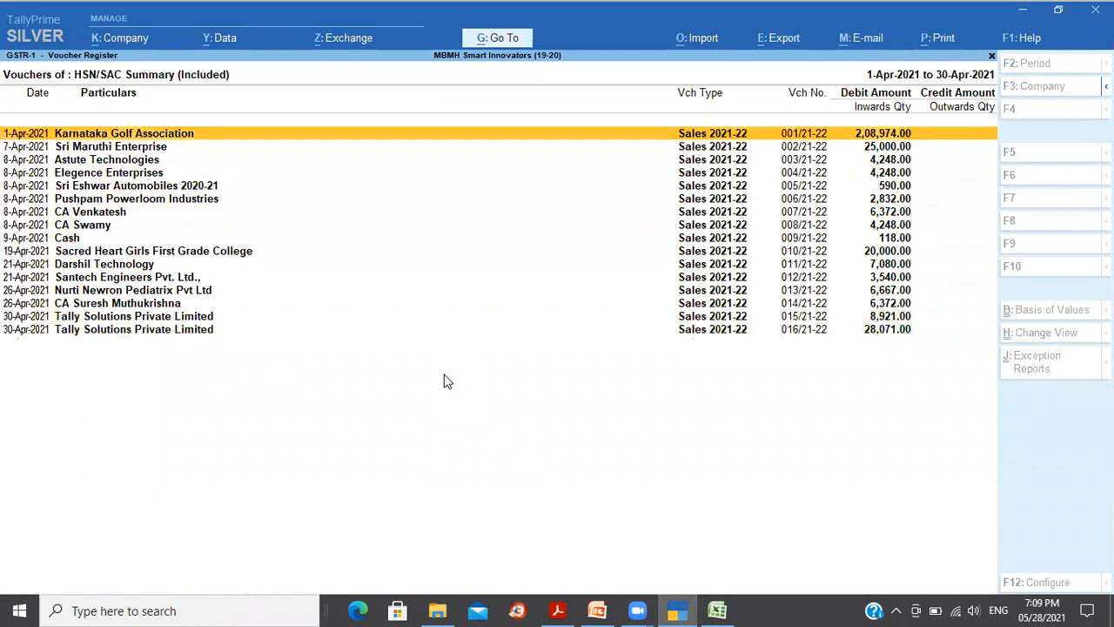
pyautogui.press('Down')
pyautogui.press('Down')
pyautogui.press('Down')
pyautogui.press('Down')
pyautogui.press('Down')
pyautogui.press('Down')
pyautogui.press('Down')
pyautogui.press('Down')
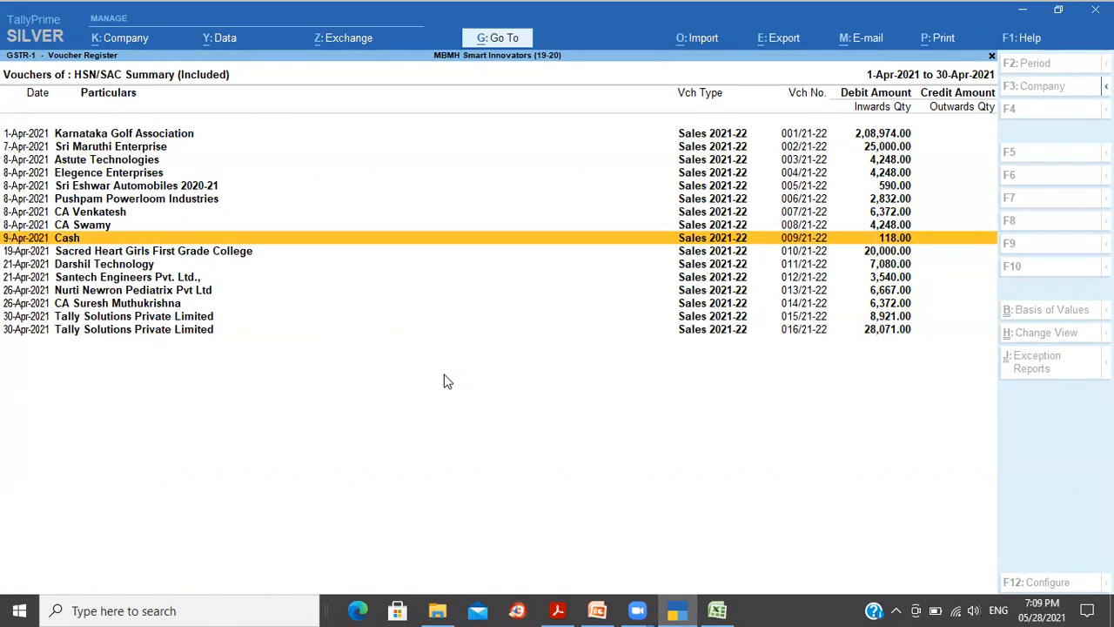
pyautogui.press('Down')
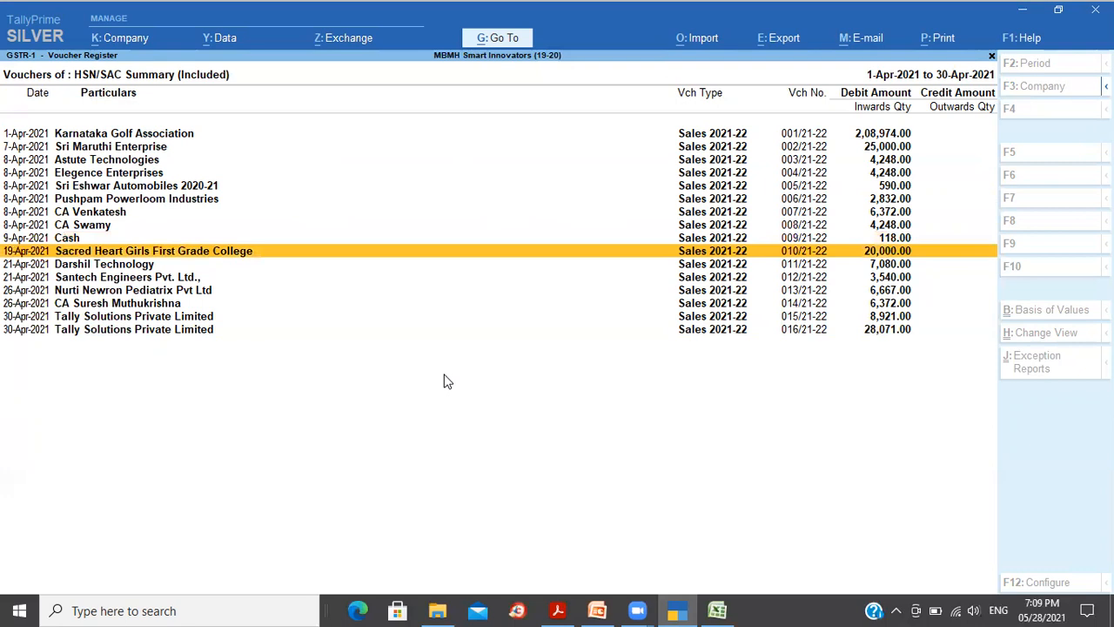
pyautogui.press('Return')
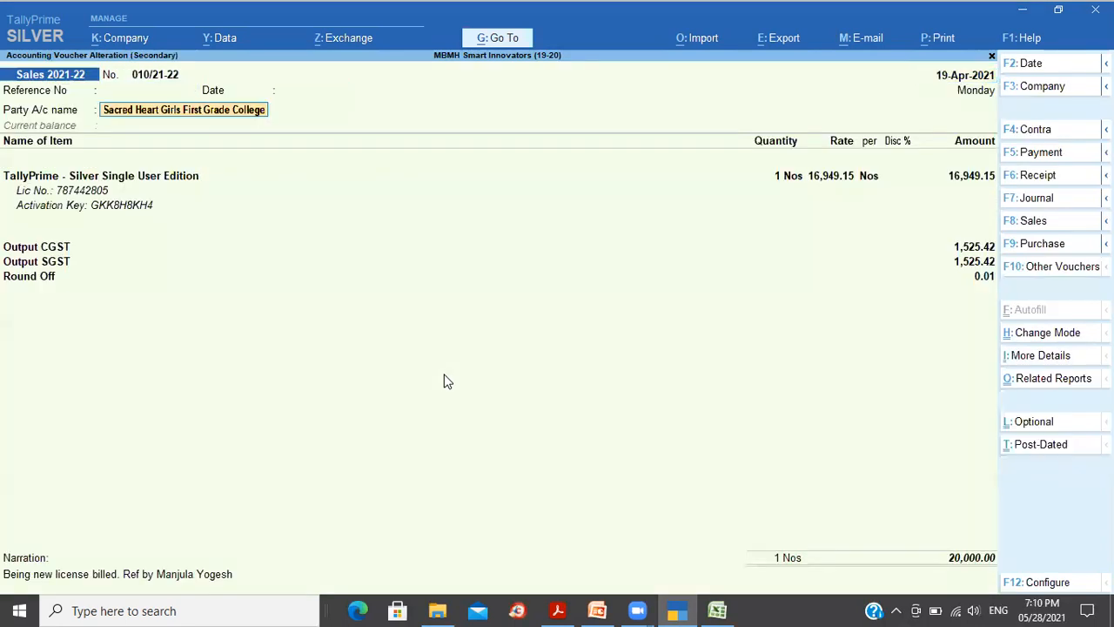
# Step: Review the Sacred Heart voucher's dispatch and party details
pyautogui.press('Return')
pyautogui.hotkey('ctrl', 'a')
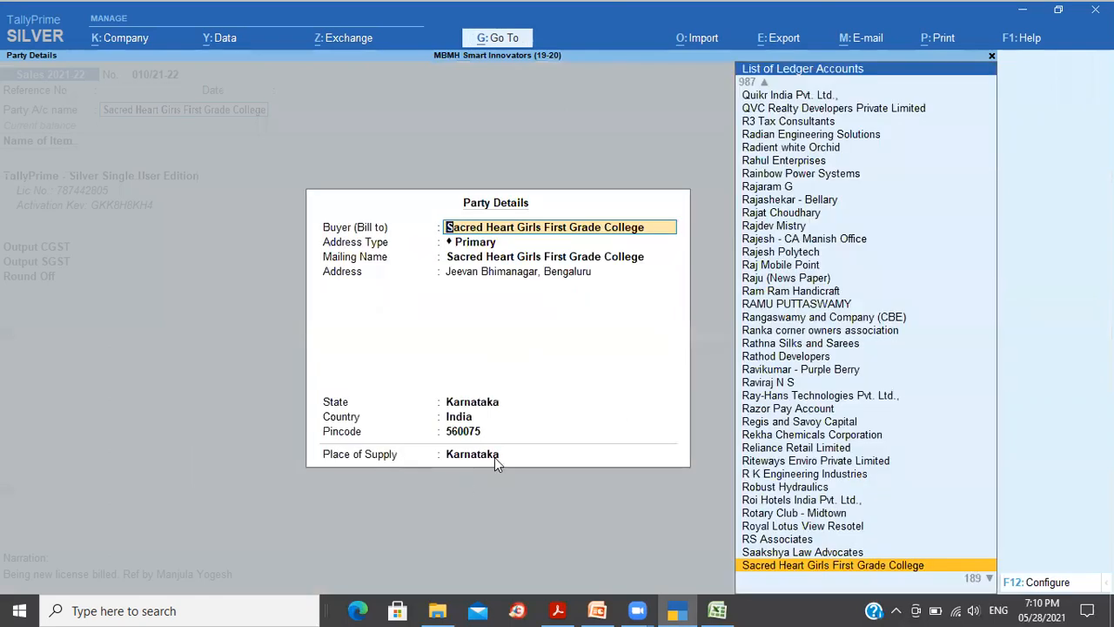
pyautogui.hotkey('ctrl', 'a')
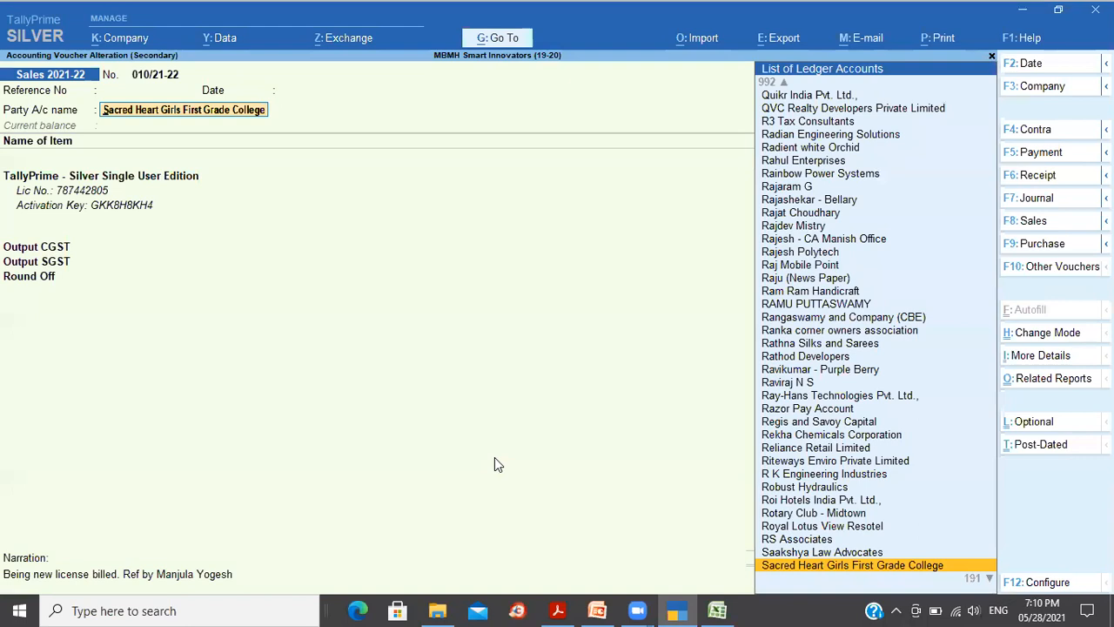
# Step: Confirm the Sacred Heart ledger stays Unregistered, then quit the voucher without saving
pyautogui.hotkey('ctrl', 'Return')
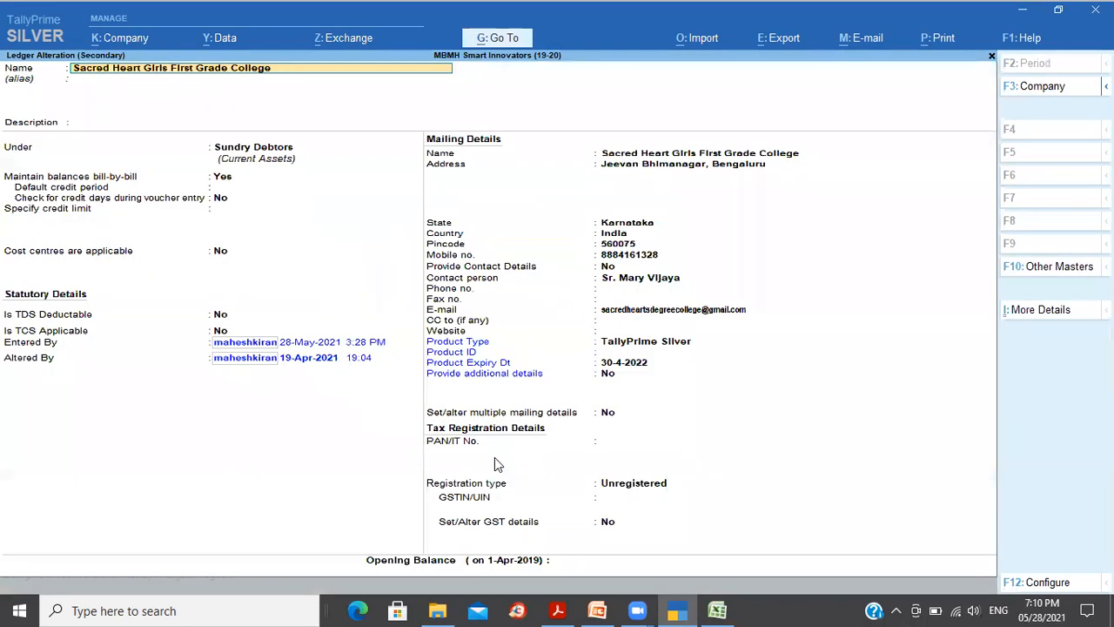
pyautogui.click(630, 488)
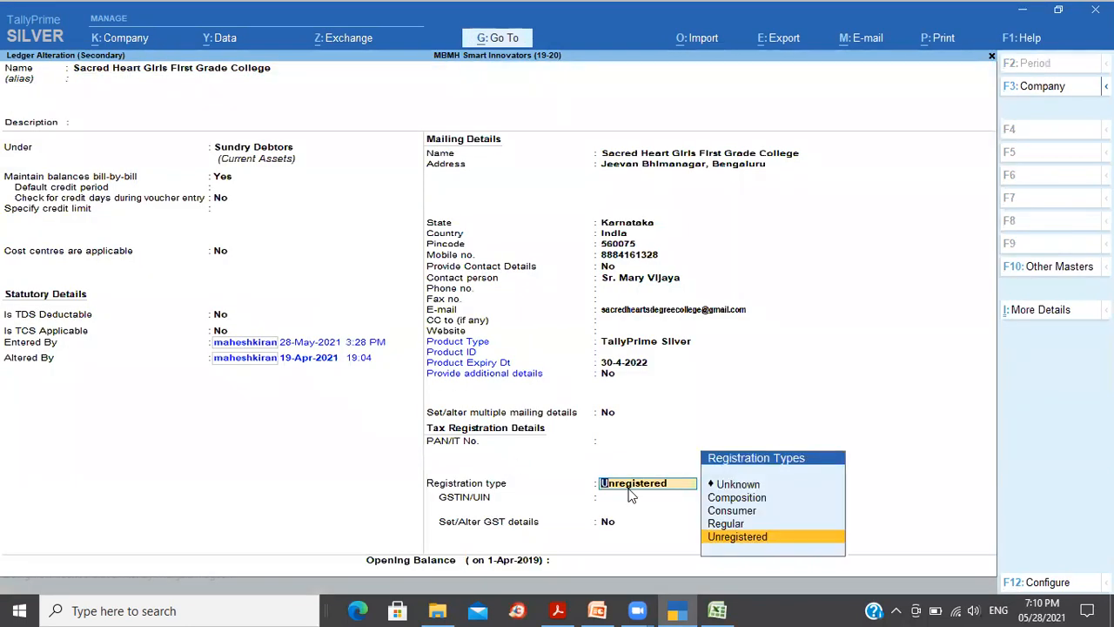
pyautogui.click(741, 416)
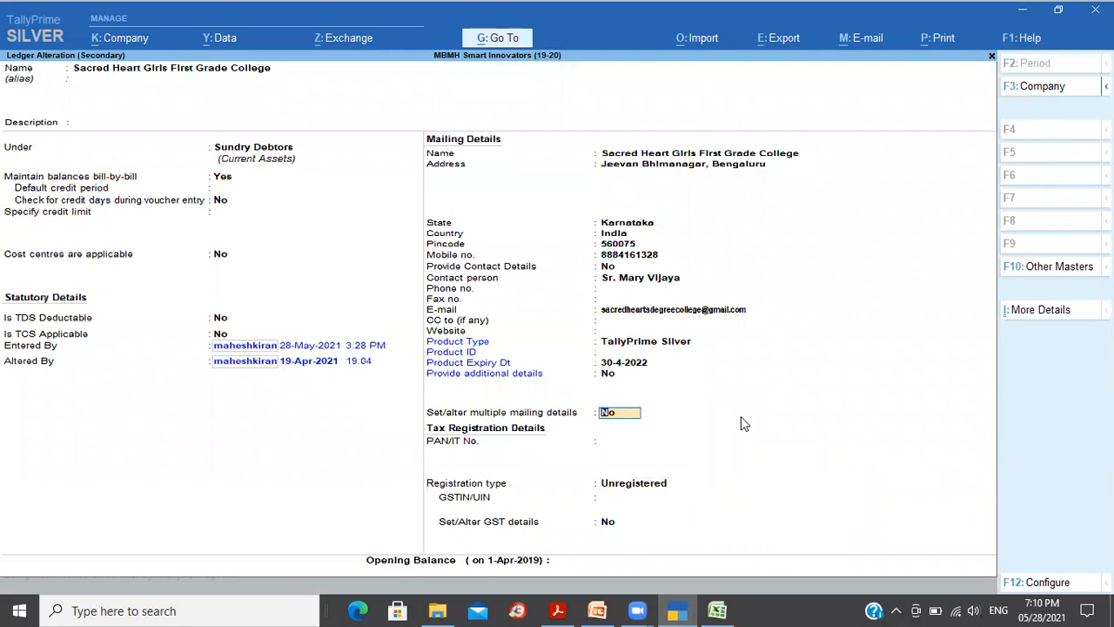
pyautogui.hotkey('ctrl', 'a')
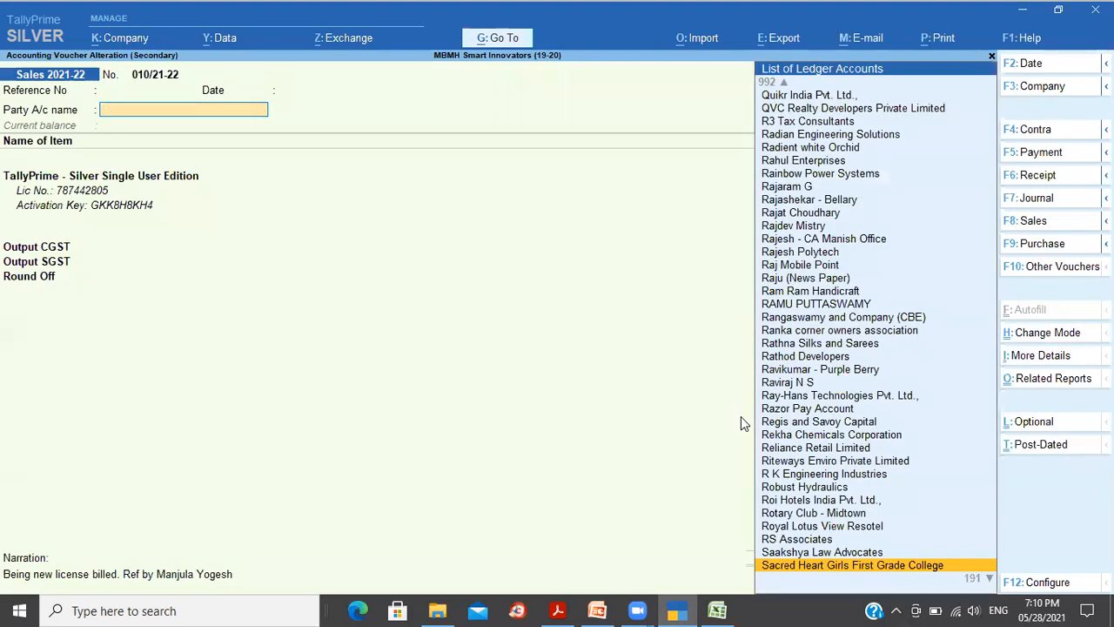
pyautogui.press('Escape')
pyautogui.press('y')
pyautogui.press('Up')
pyautogui.press('Down')
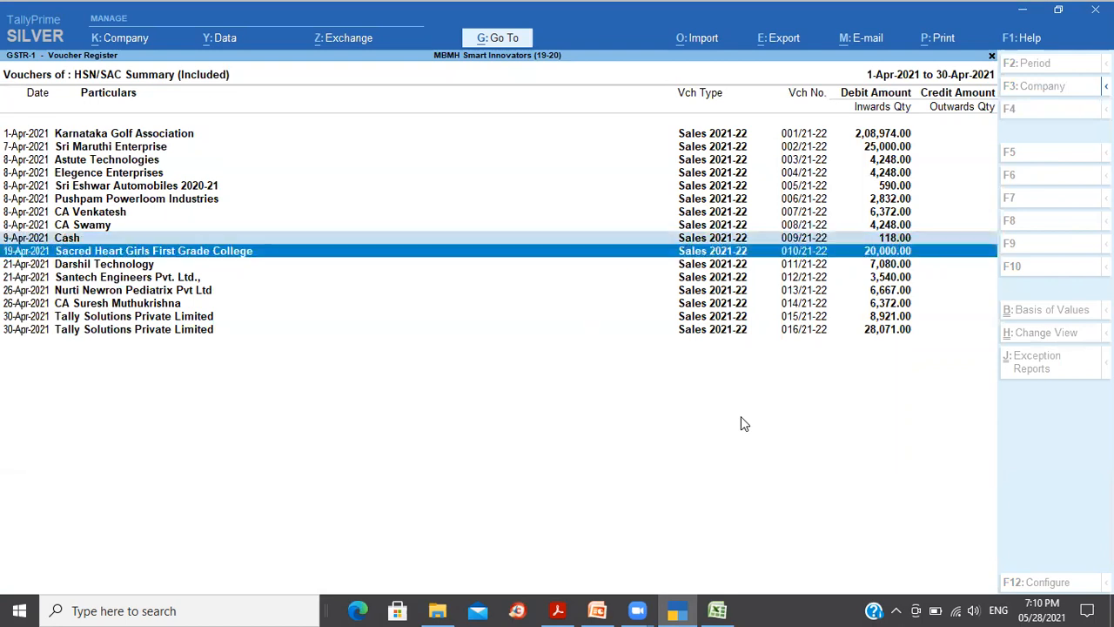
# Step: Browse the included vouchers, then return to the GSTR-1 summary
pyautogui.press('Up')
pyautogui.press('Up')
pyautogui.press('Down')
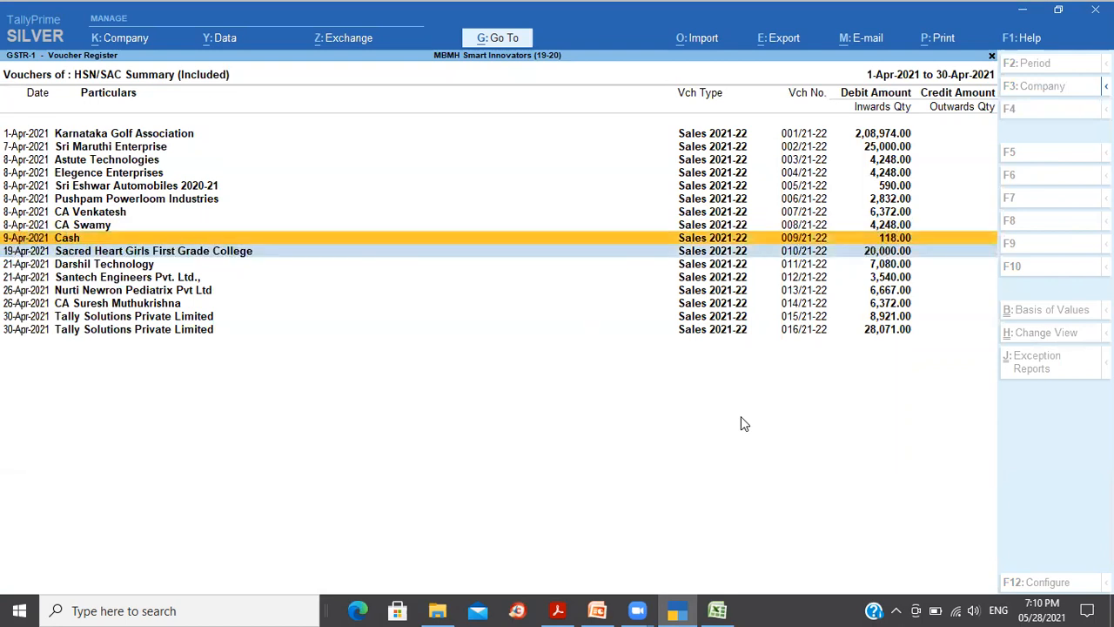
pyautogui.press('Down')
pyautogui.press('Up')
pyautogui.press('Up')
pyautogui.press('Up')
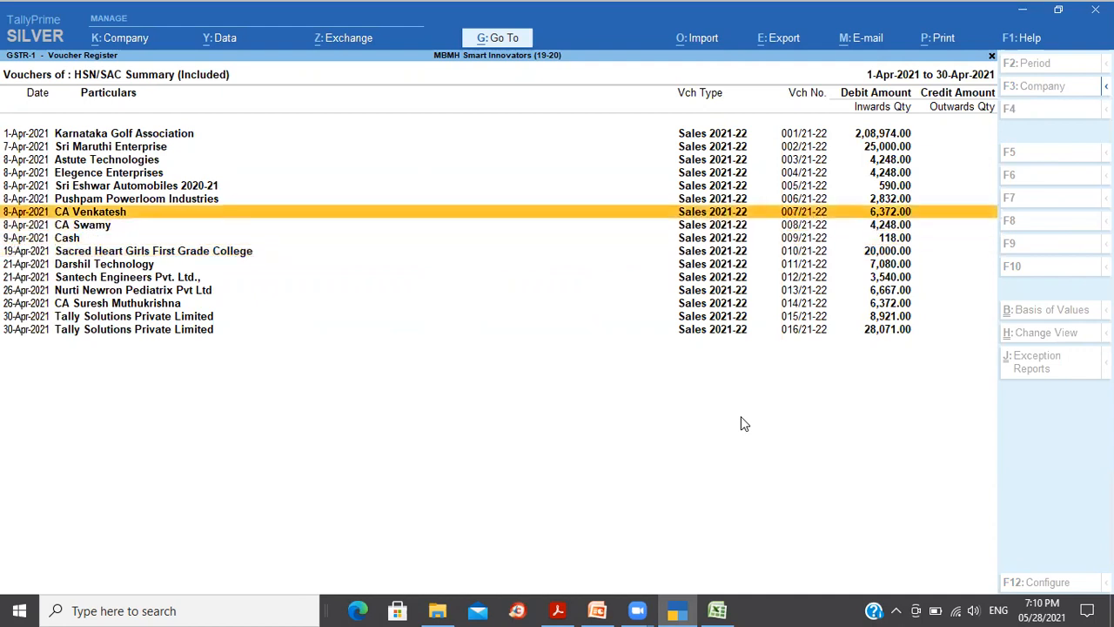
pyautogui.press('Escape')
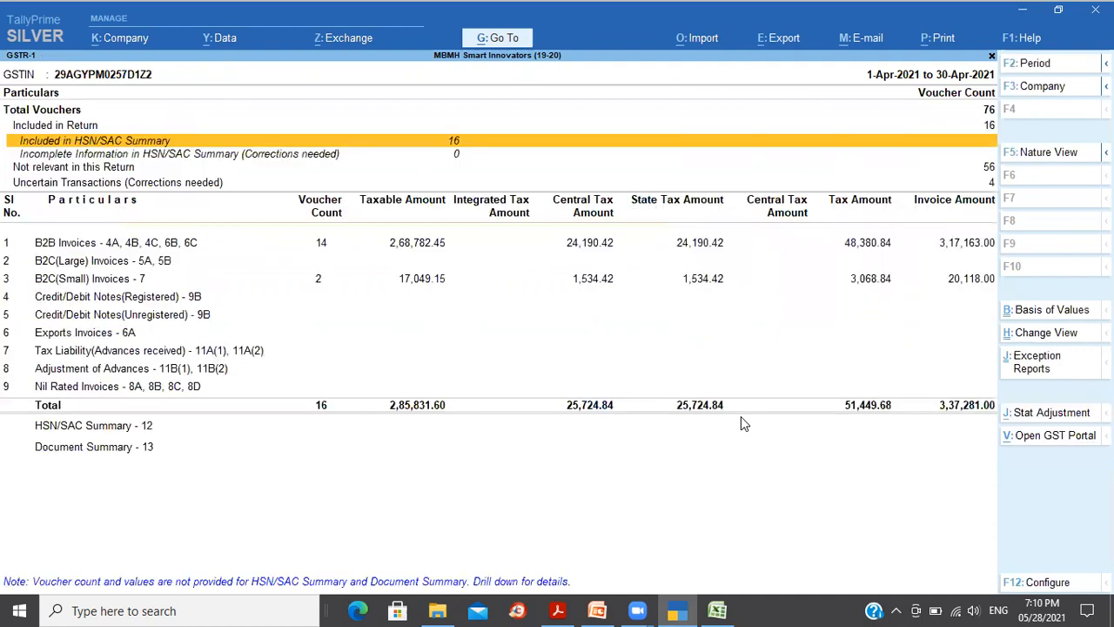
# Step: Review the B2B invoices party-wise, including Karnataka Golf Association and Darshil Technology
pyautogui.press('Down')
pyautogui.press('Down')
pyautogui.press('Down')
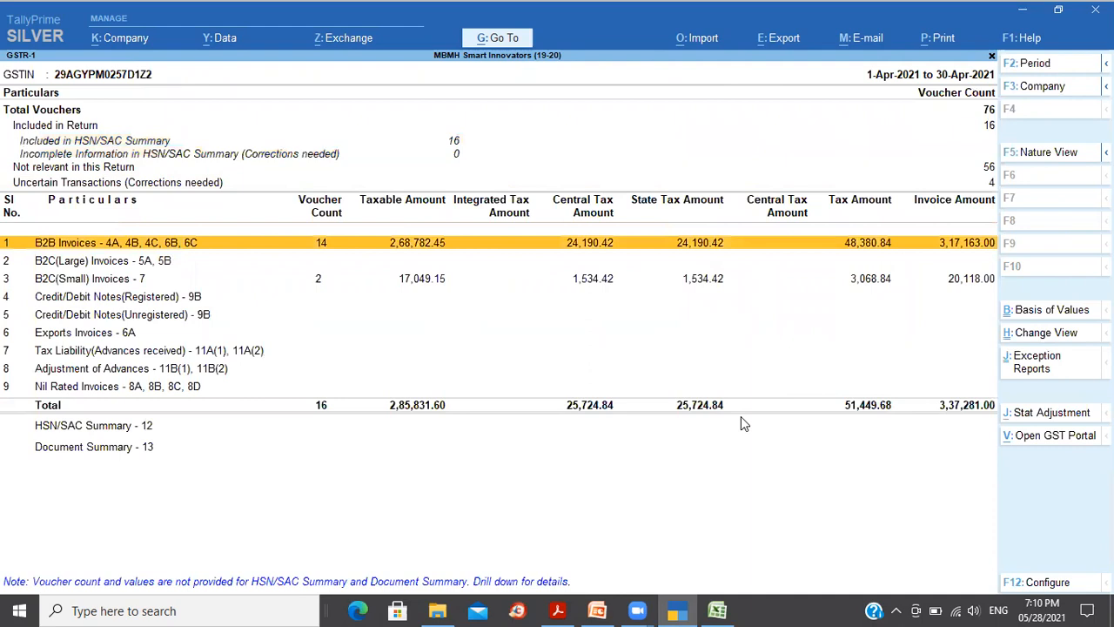
pyautogui.press('Return')
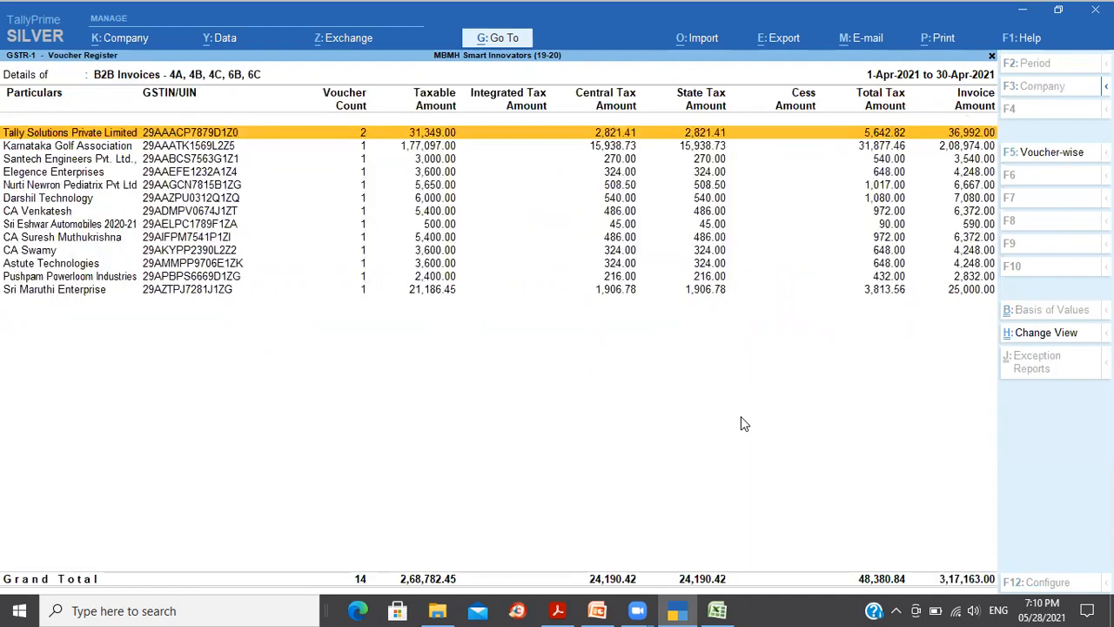
pyautogui.press('Down')
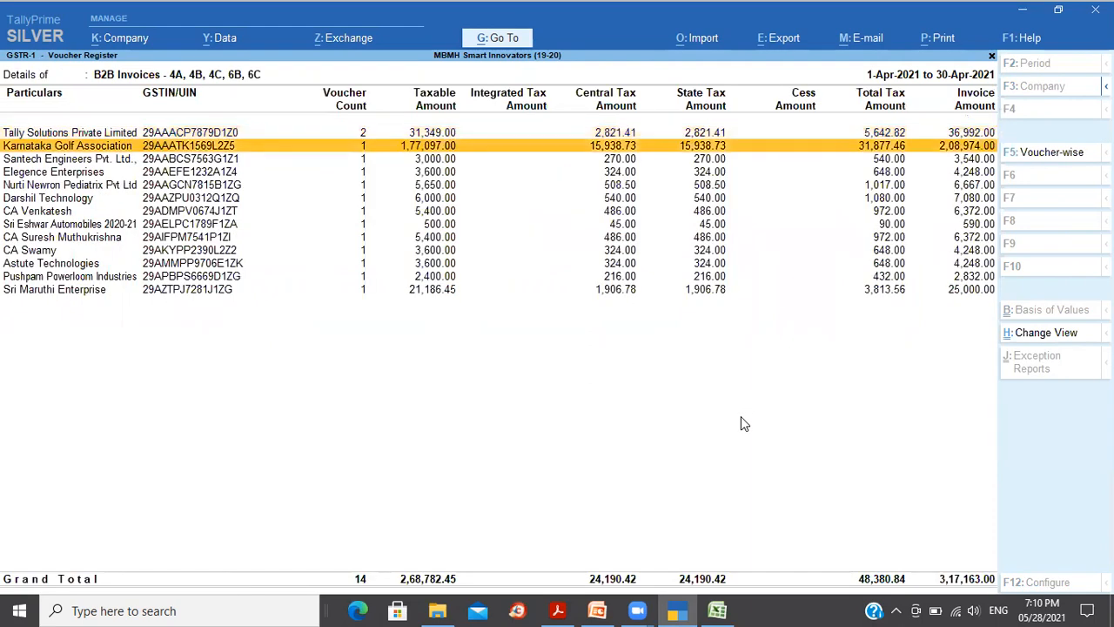
pyautogui.press('Down')
pyautogui.press('Down')
pyautogui.press('Down')
pyautogui.press('Down')
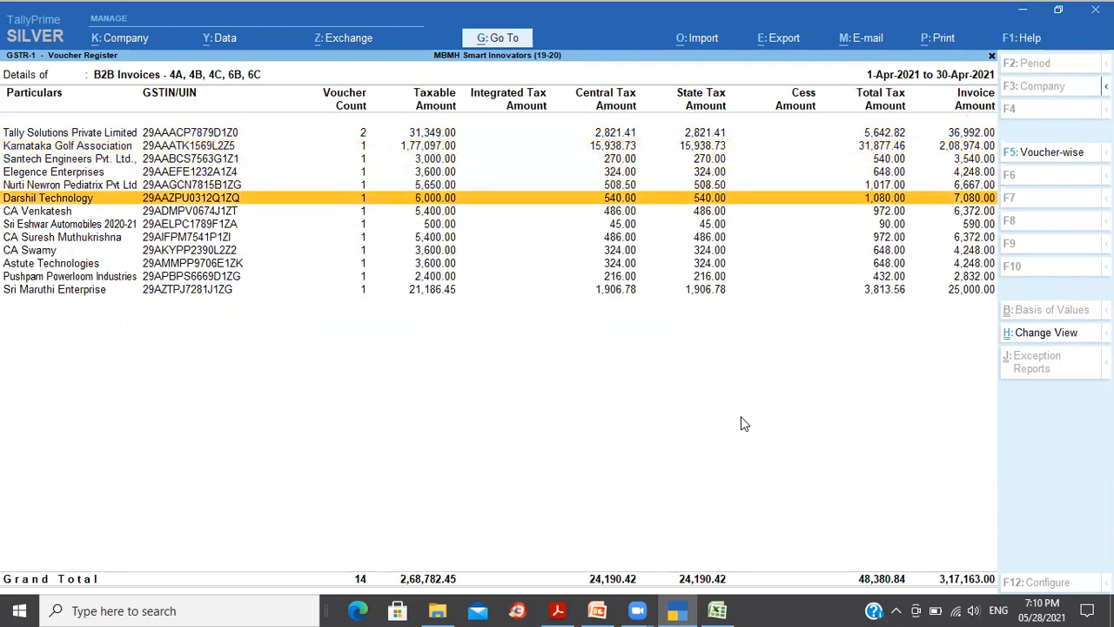
# Step: Review the B2B invoices voucher-wise, then return to the GSTR-1 summary
pyautogui.click(1052, 160)
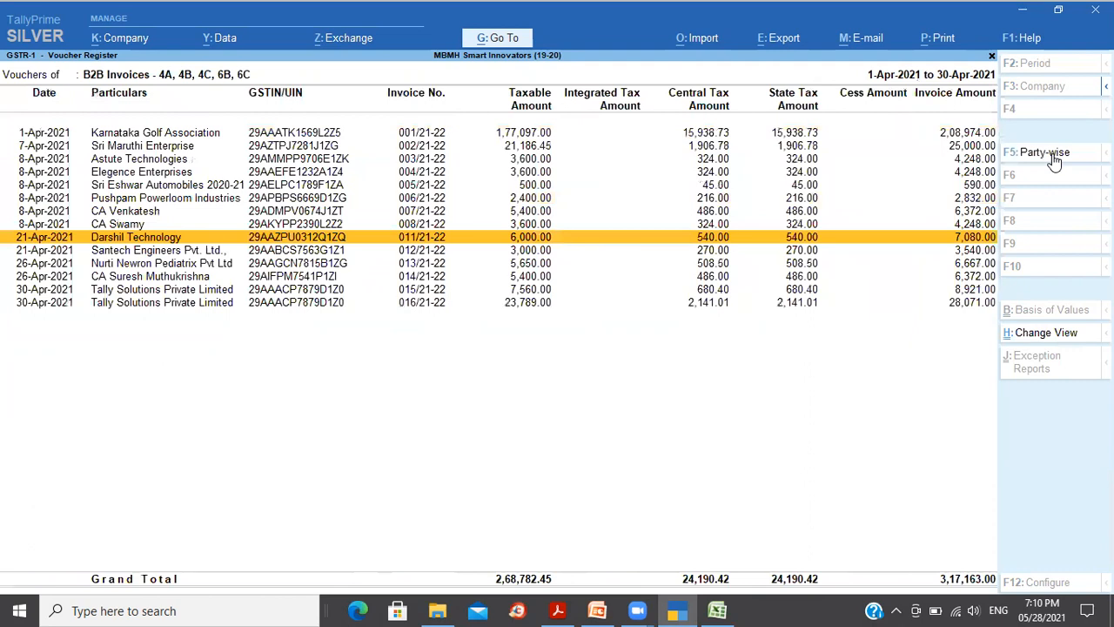
pyautogui.press('Up')
pyautogui.press('Up')
pyautogui.press('Up')
pyautogui.press('Up')
pyautogui.press('Up')
pyautogui.press('Up')
pyautogui.press('Up')
pyautogui.press('Up')
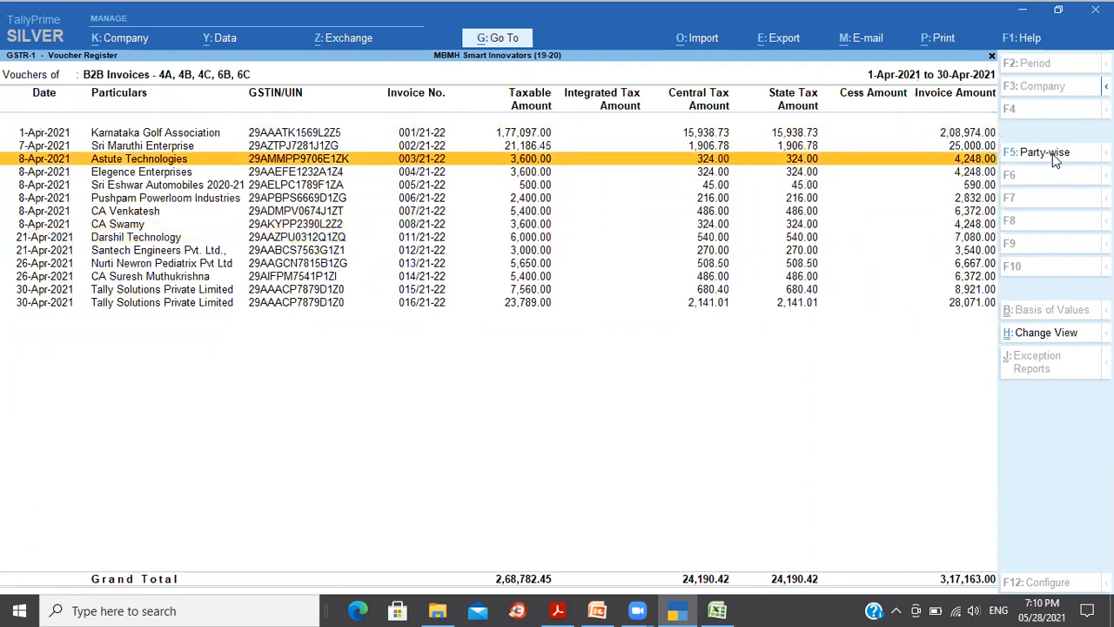
pyautogui.press('Down')
pyautogui.press('Down')
pyautogui.press('Down')
pyautogui.press('Down')
pyautogui.press('Down')
pyautogui.press('Down')
pyautogui.press('Down')
pyautogui.press('Down')
pyautogui.press('Down')
pyautogui.press('Down')
pyautogui.press('Down')
pyautogui.press('Down')
pyautogui.press('Down')
pyautogui.press('Up')
pyautogui.press('Up')
pyautogui.press('Up')
pyautogui.press('Up')
pyautogui.press('Up')
pyautogui.press('Up')
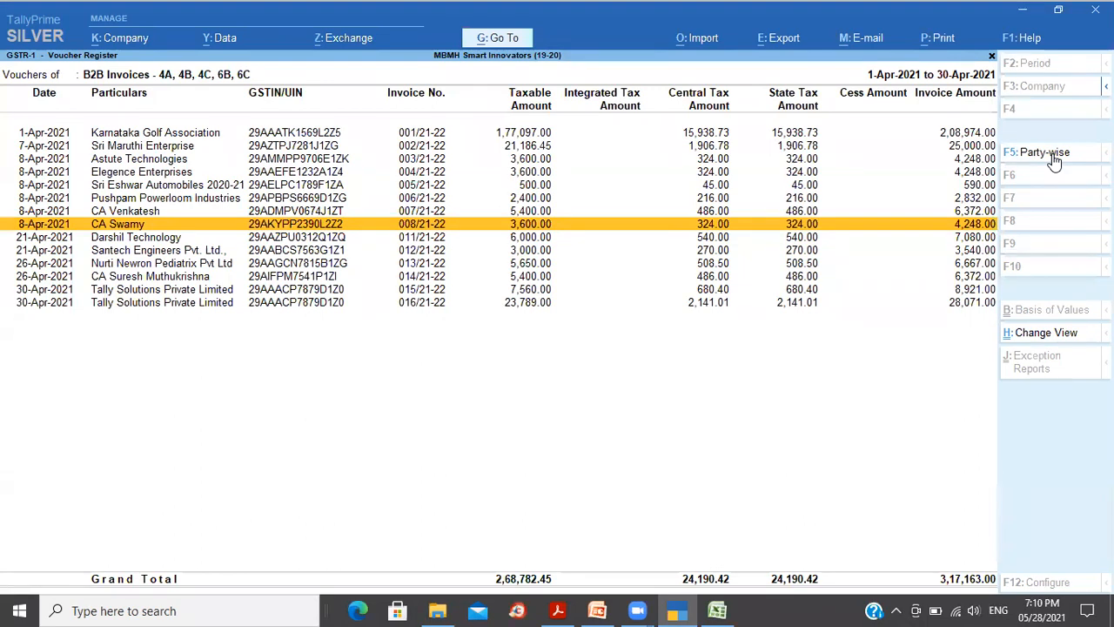
pyautogui.press('Escape')
pyautogui.press('Down')
pyautogui.press('Down')
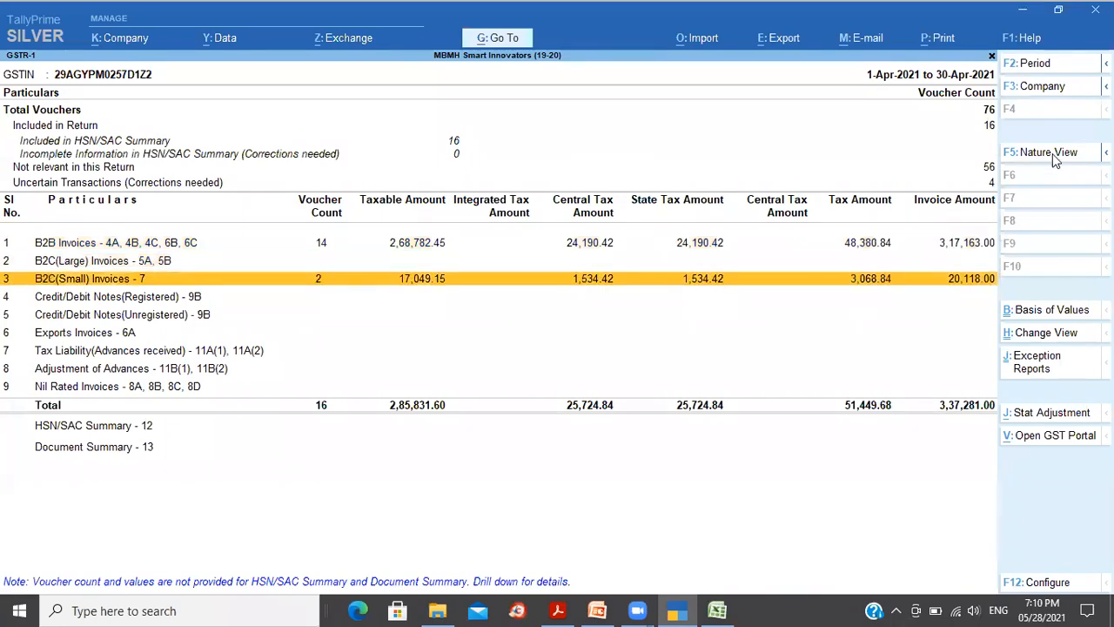
pyautogui.press('Return')
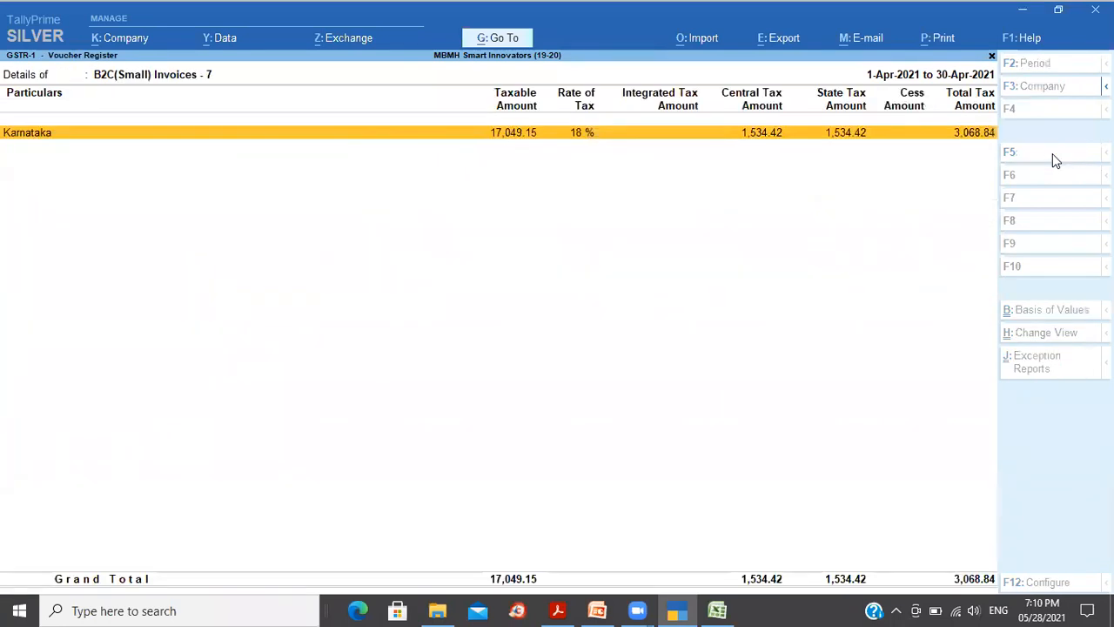
pyautogui.press('Return')
pyautogui.press('Down')
pyautogui.press('Up')
pyautogui.press('Down')
pyautogui.press('Up')
pyautogui.press('Down')
pyautogui.press('Up')
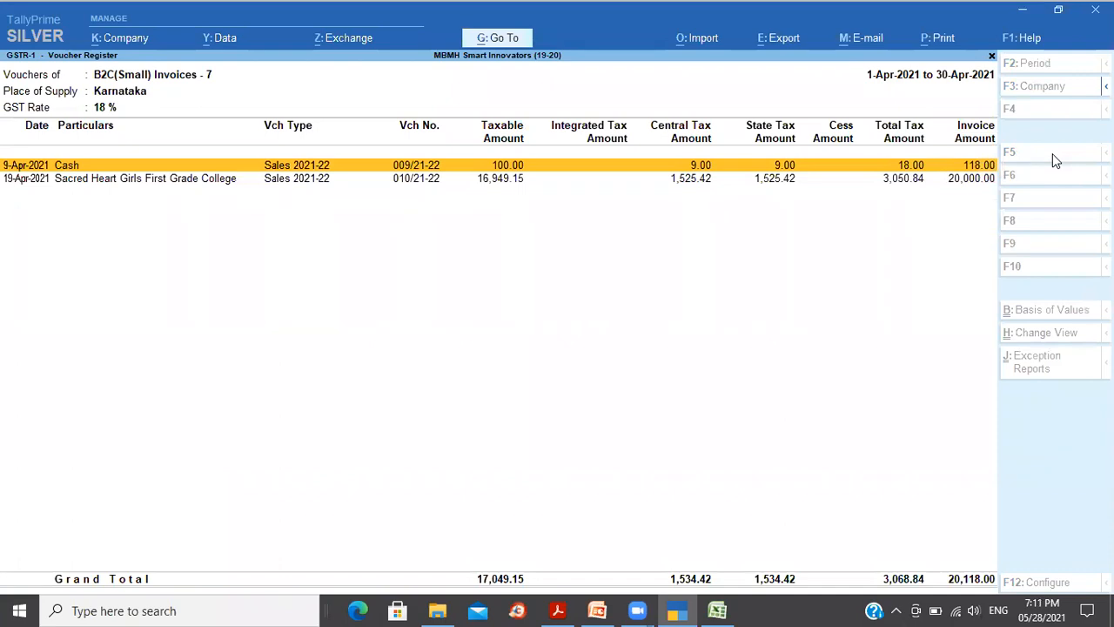
pyautogui.press('Escape')
pyautogui.press('Escape')
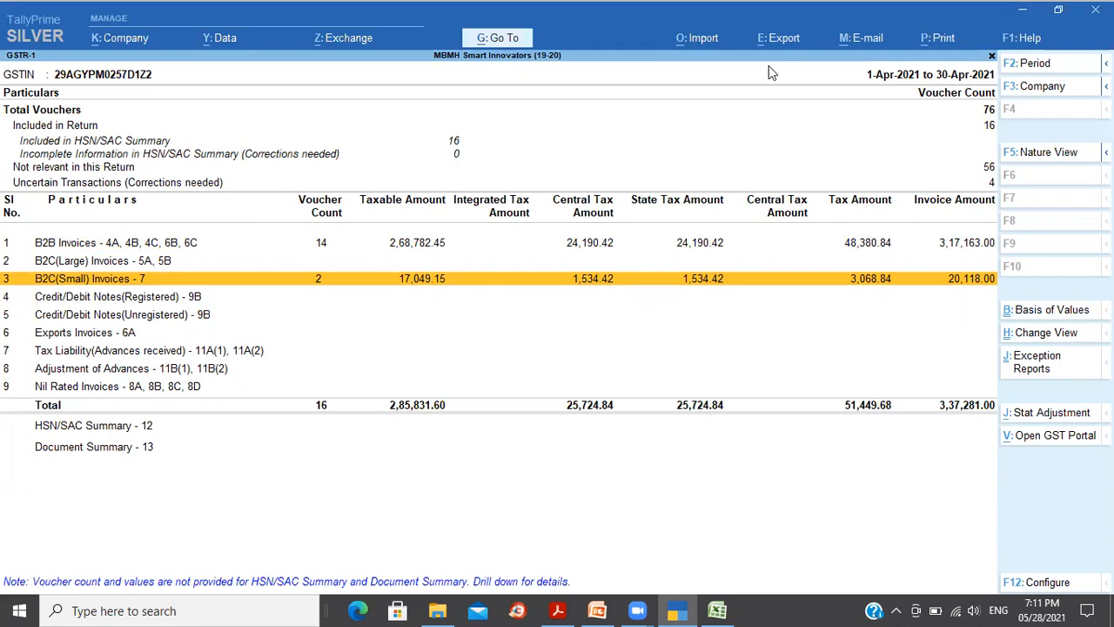
# Step: Start the GSTR-1 e-return export with JSON as the file format
pyautogui.click(775, 39)
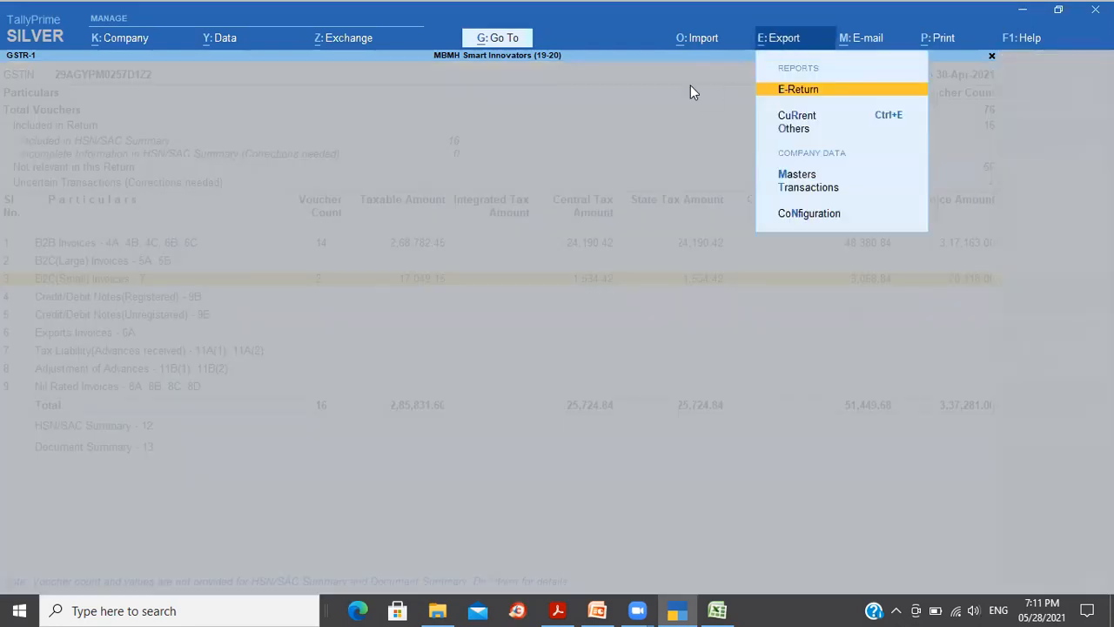
pyautogui.click(808, 98)
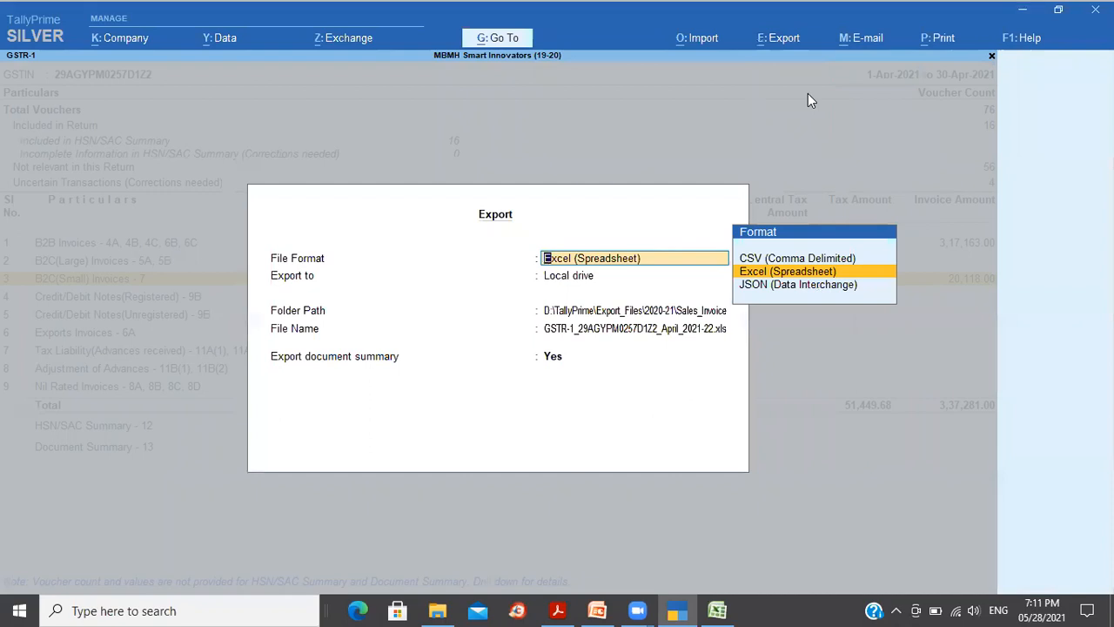
pyautogui.press('Up')
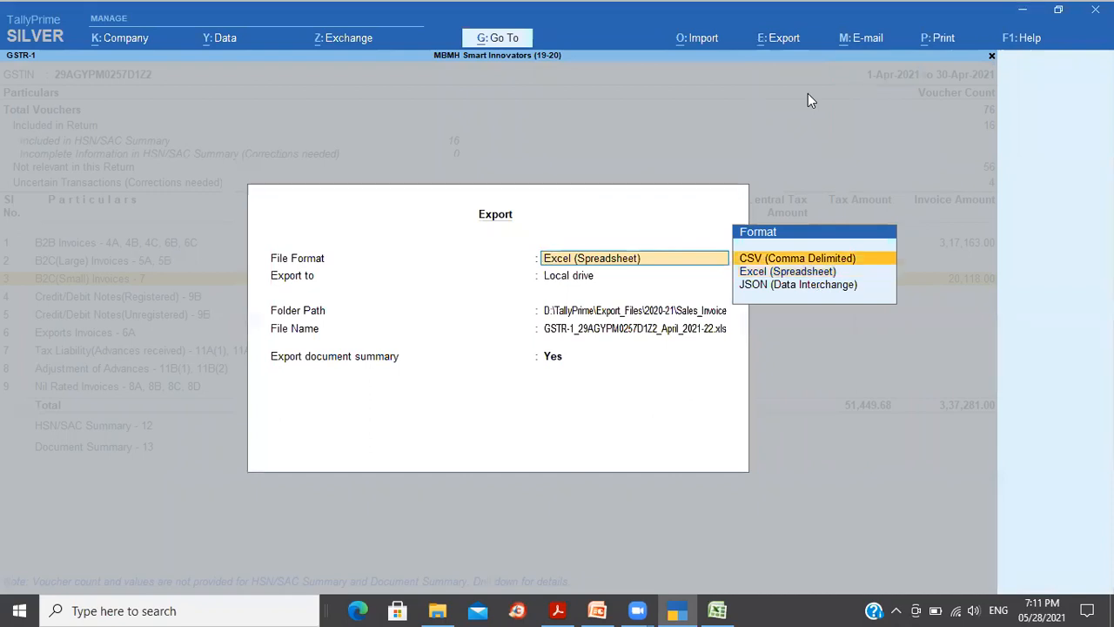
pyautogui.press('Down')
pyautogui.press('Down')
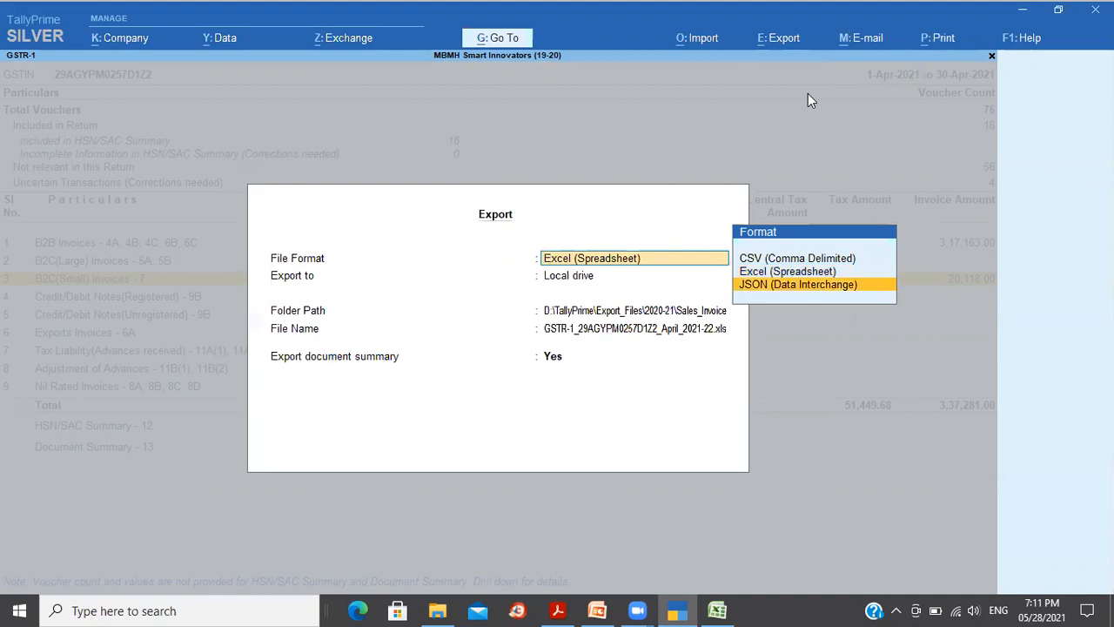
pyautogui.press('Return')
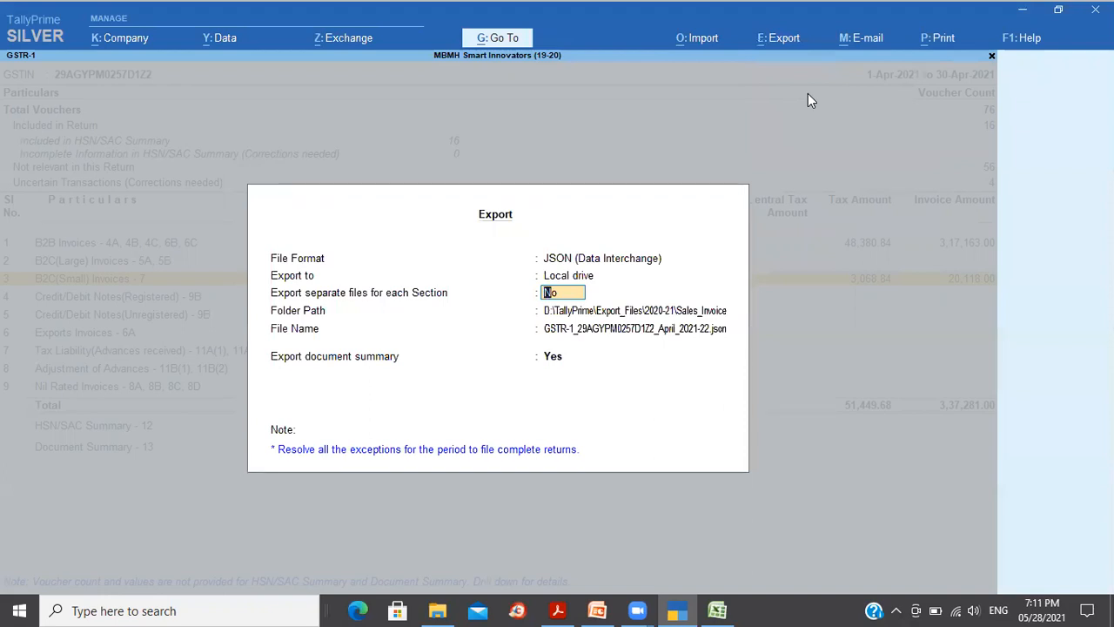
# Step: Set the export folder to 2021-22\GST_21-22, keep the suggested file name, and accept
pyautogui.press('Return')
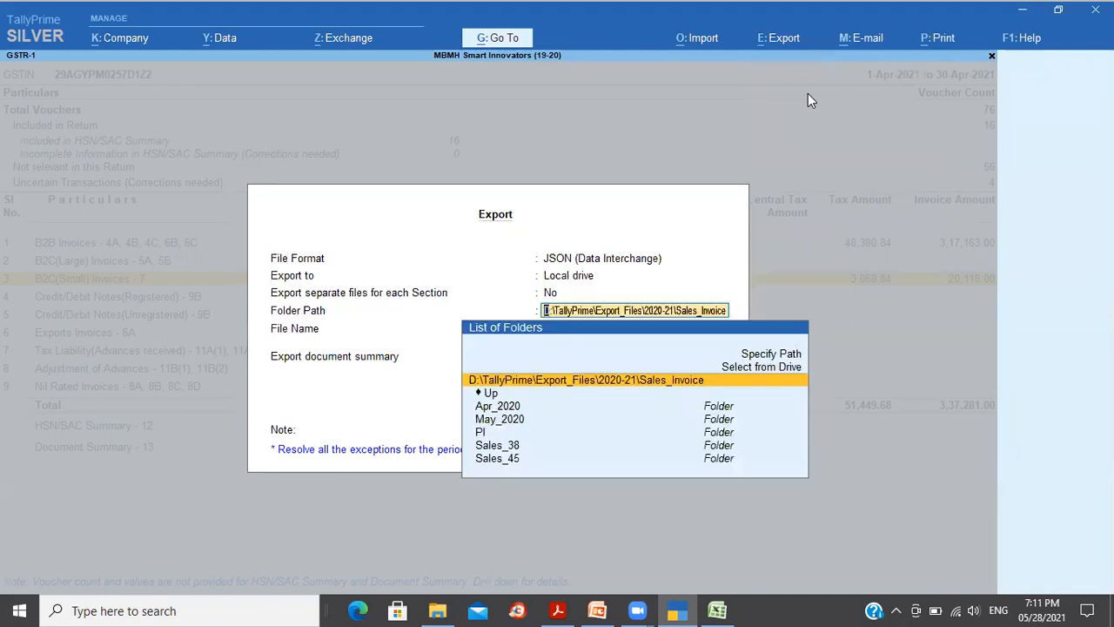
pyautogui.press('Down')
pyautogui.press('Return')
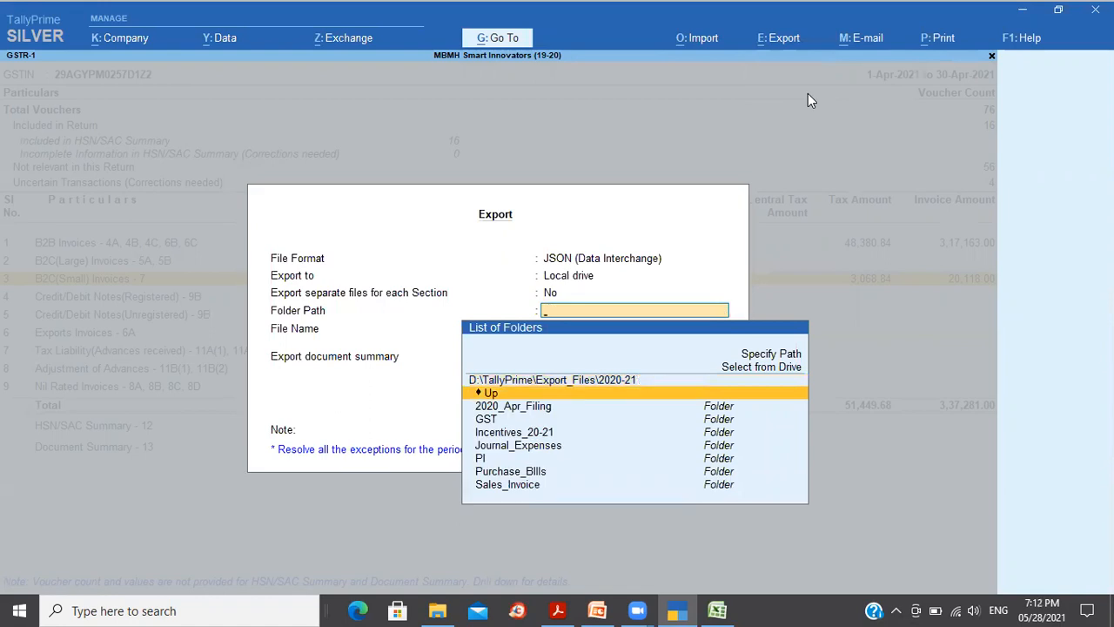
pyautogui.press('Return')
pyautogui.press('Down')
pyautogui.press('Down')
pyautogui.press('Down')
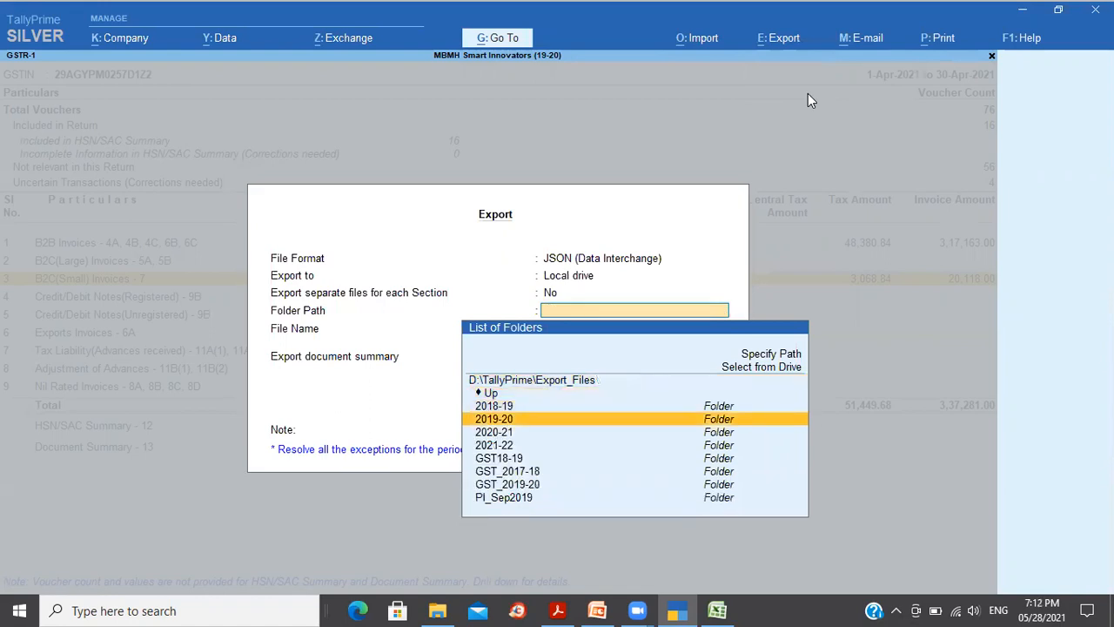
pyautogui.press('Down')
pyautogui.press('Return')
pyautogui.press('Down')
pyautogui.press('Down')
pyautogui.press('Return')
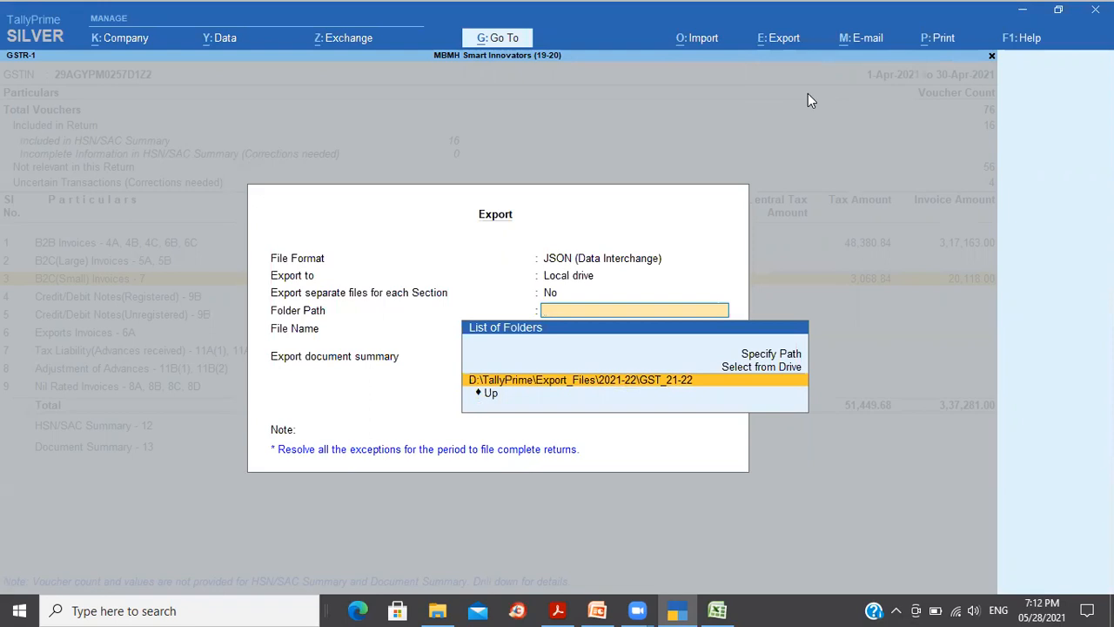
pyautogui.press('Return')
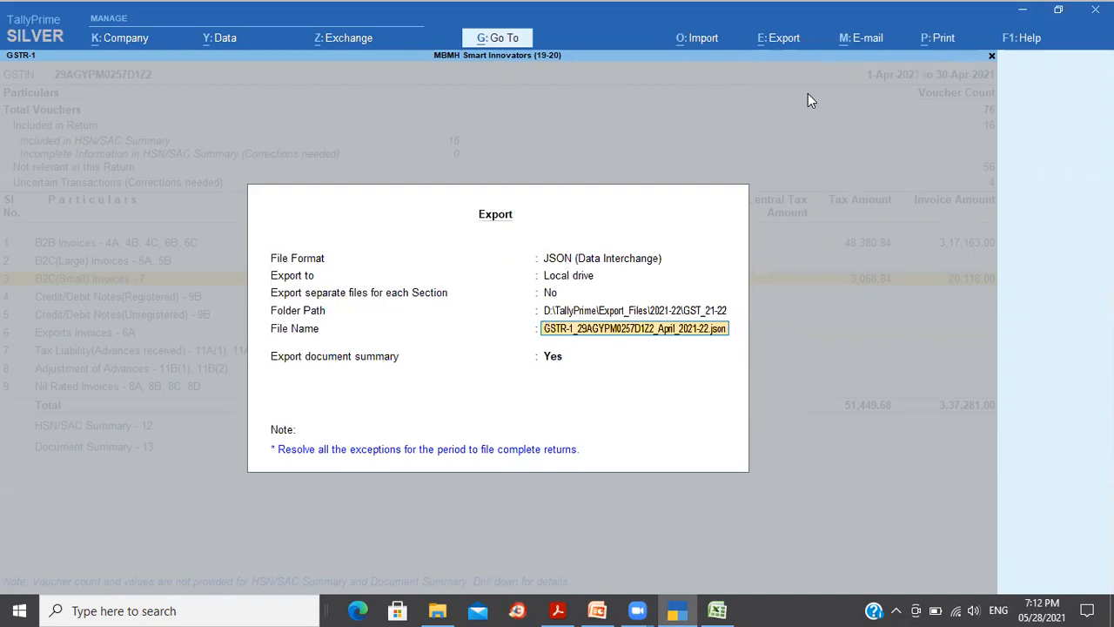
pyautogui.press('Return')
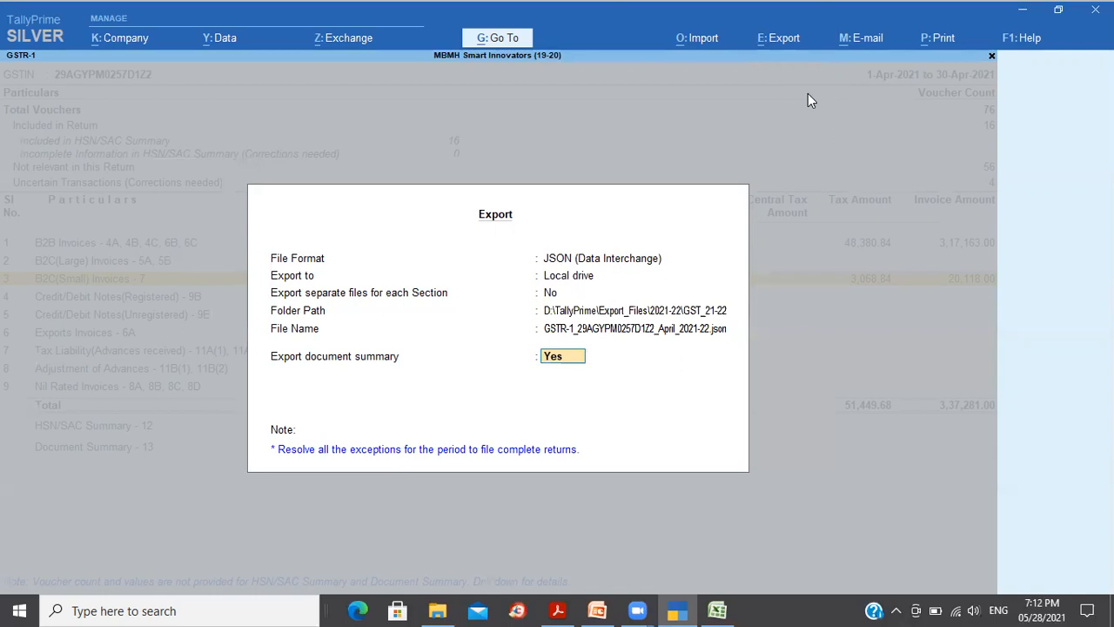
pyautogui.press('Return')
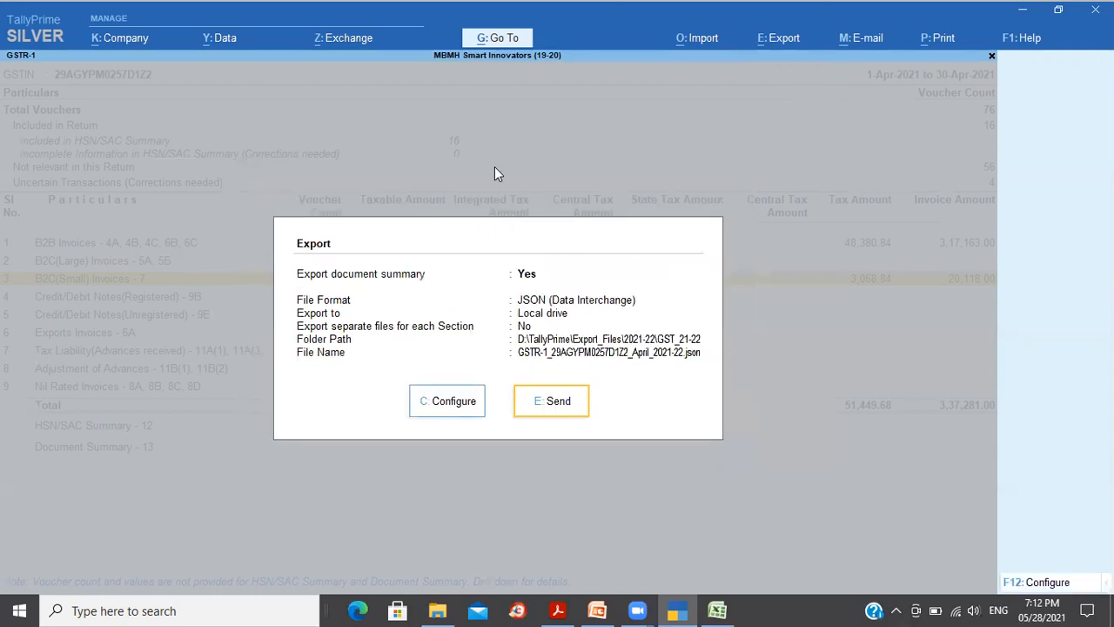
# Step: Send the JSON export and verify the 5 KB file in the GST_21-22 folder
pyautogui.click(556, 403)
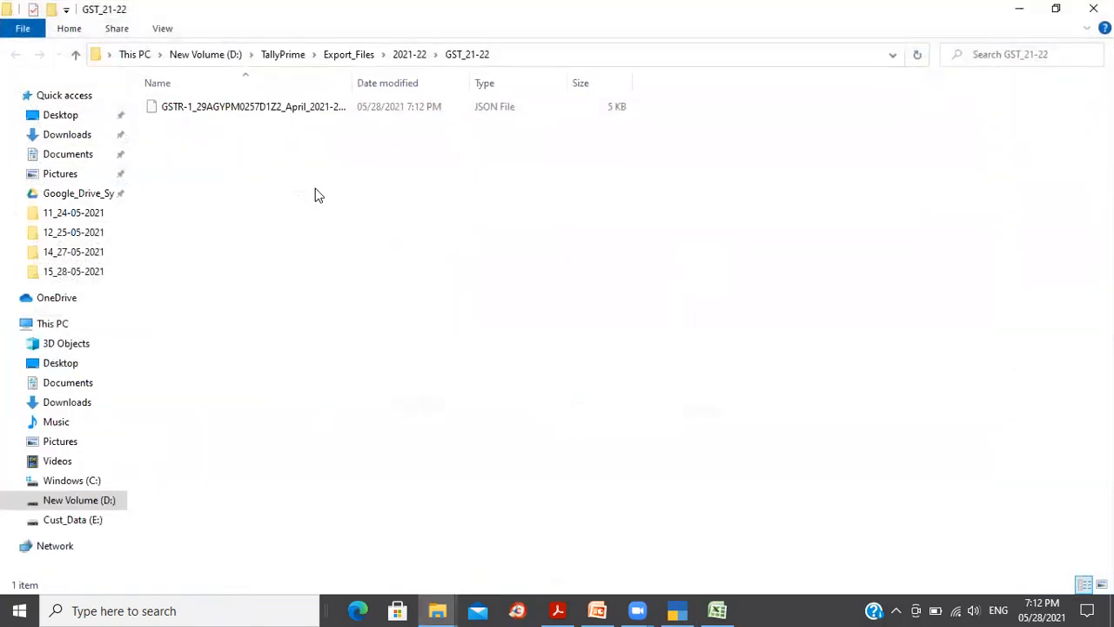
pyautogui.click(283, 113)
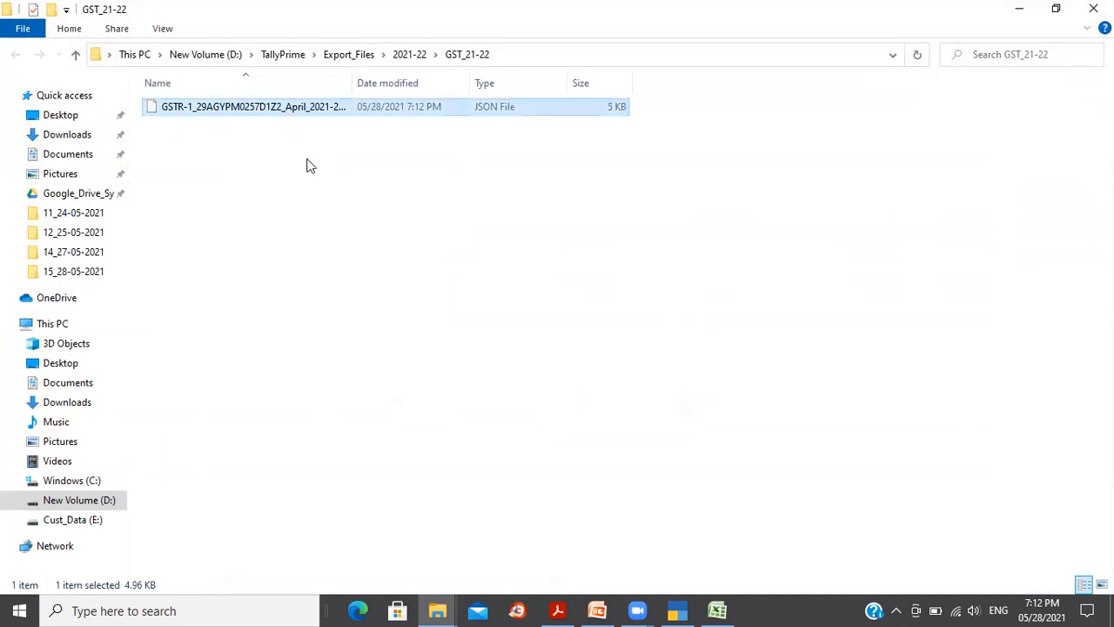
pyautogui.moveTo(356, 79); pyautogui.dragTo(409, 84)
pyautogui.click(283, 124)
pyautogui.click(285, 112)
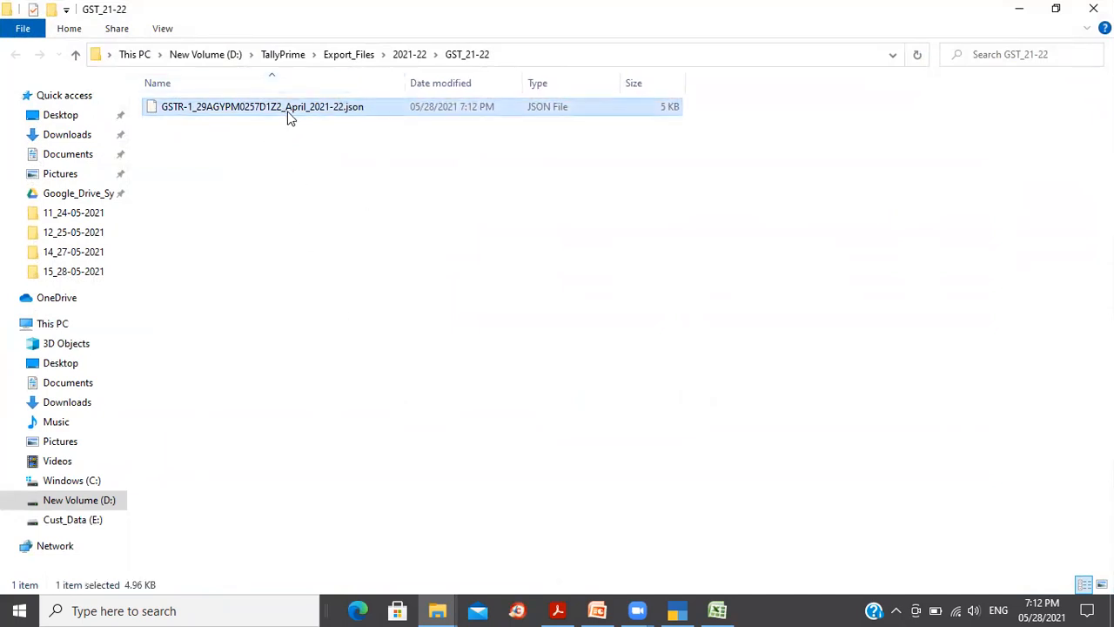
pyautogui.click(340, 277)
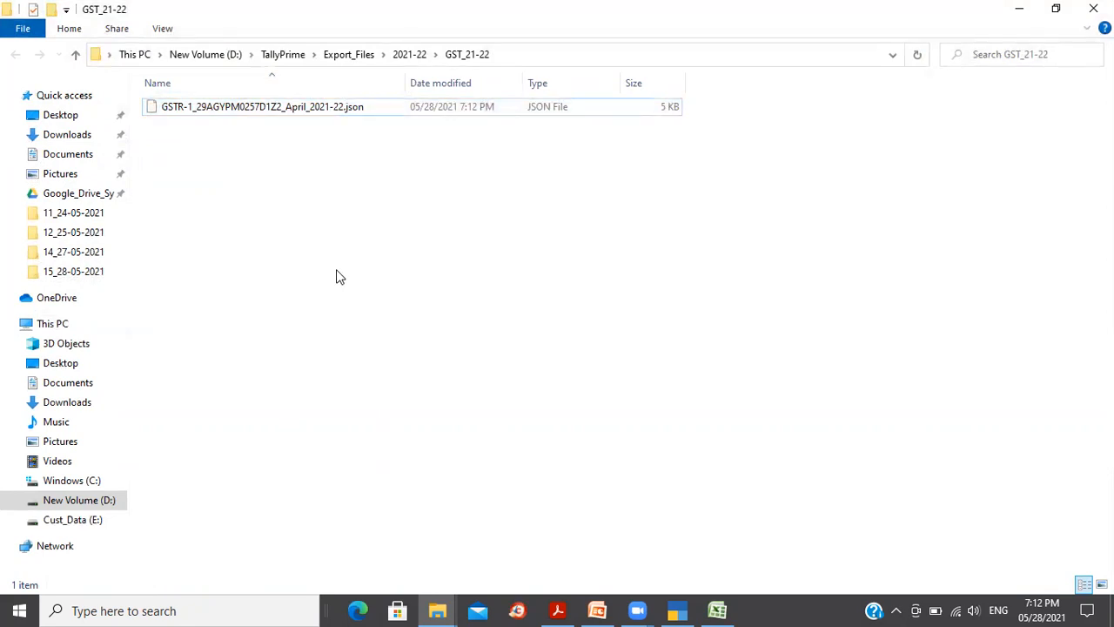
# Step: Minimize File Explorer, TallyPrime and Excel to show the desktop
pyautogui.click(1018, 10)
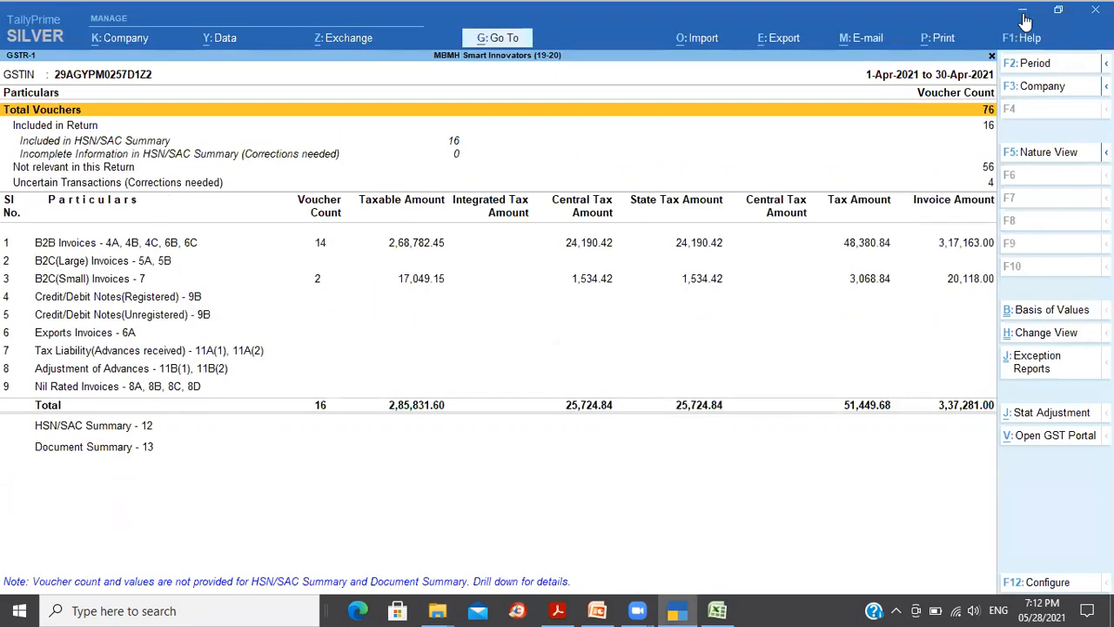
pyautogui.click(1024, 12)
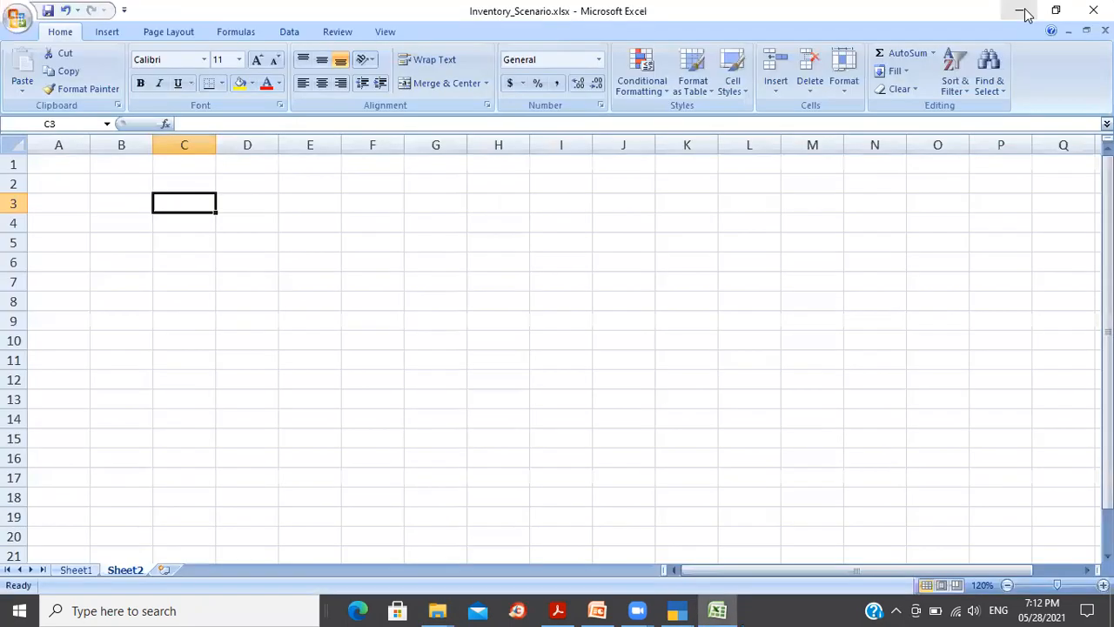
pyautogui.click(1024, 12)
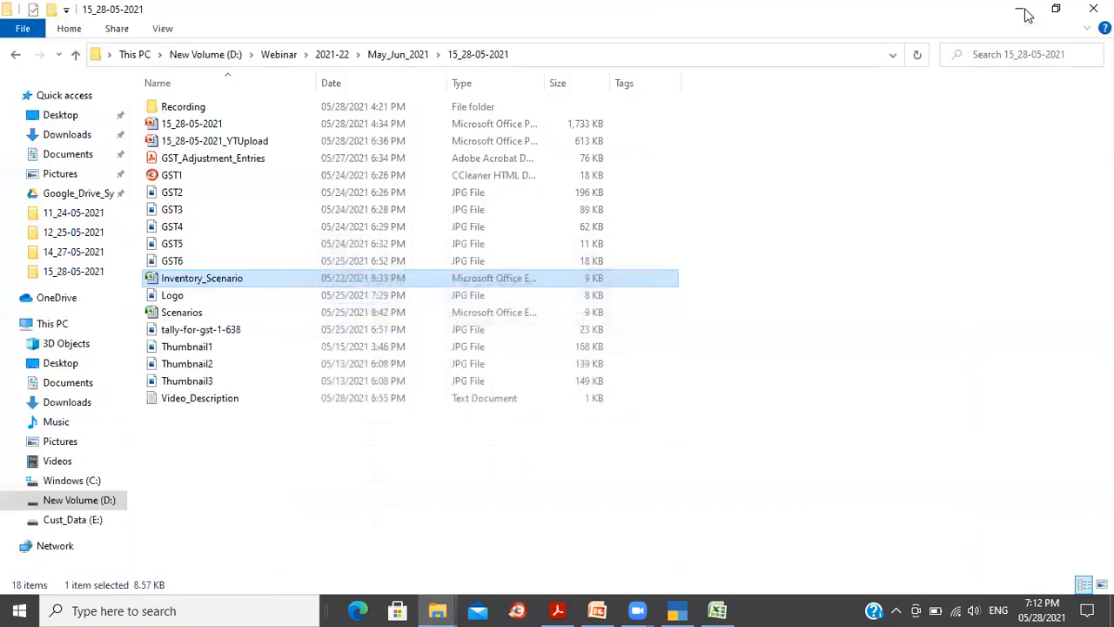
pyautogui.click(1024, 12)
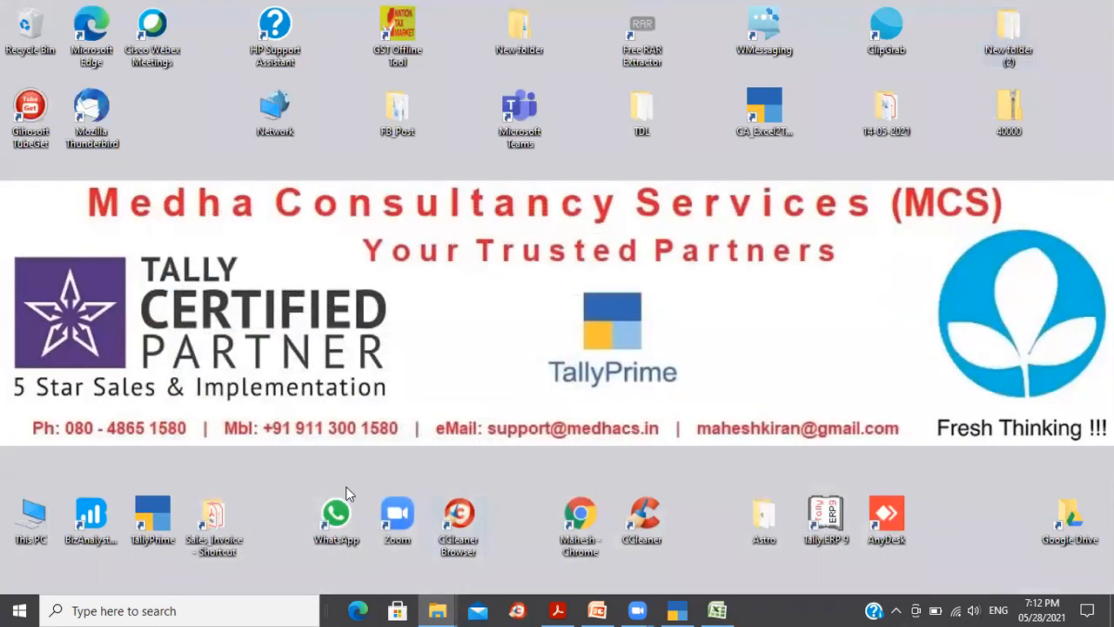
# Step: Launch Chrome with the personal profile and open the GST portal login at services.gst.gov.in
pyautogui.doubleClick(578, 497)
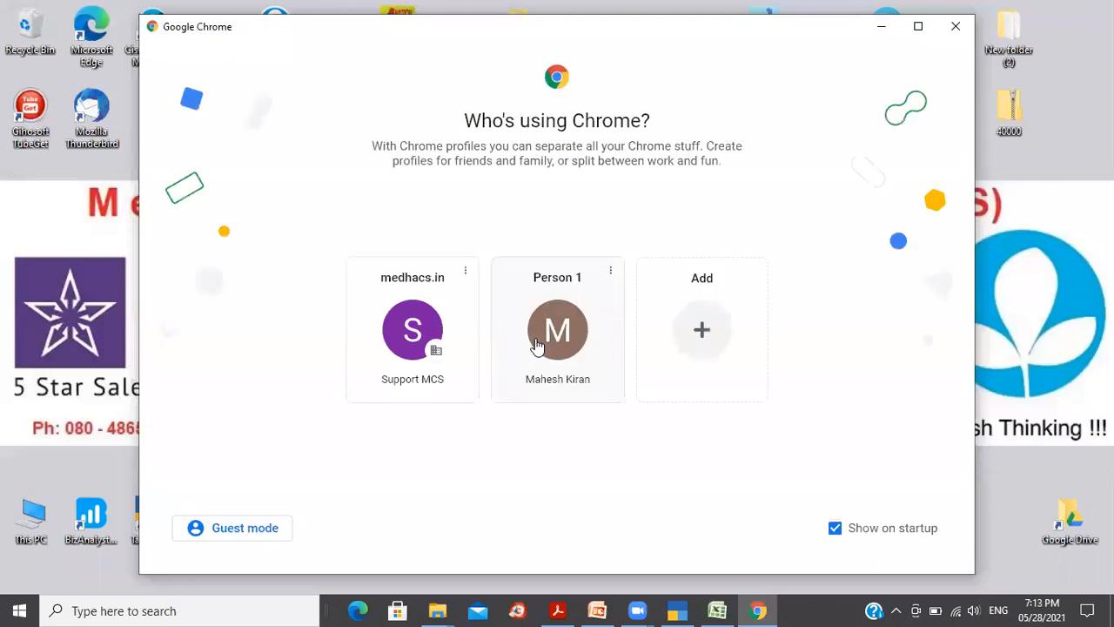
pyautogui.click(560, 339)
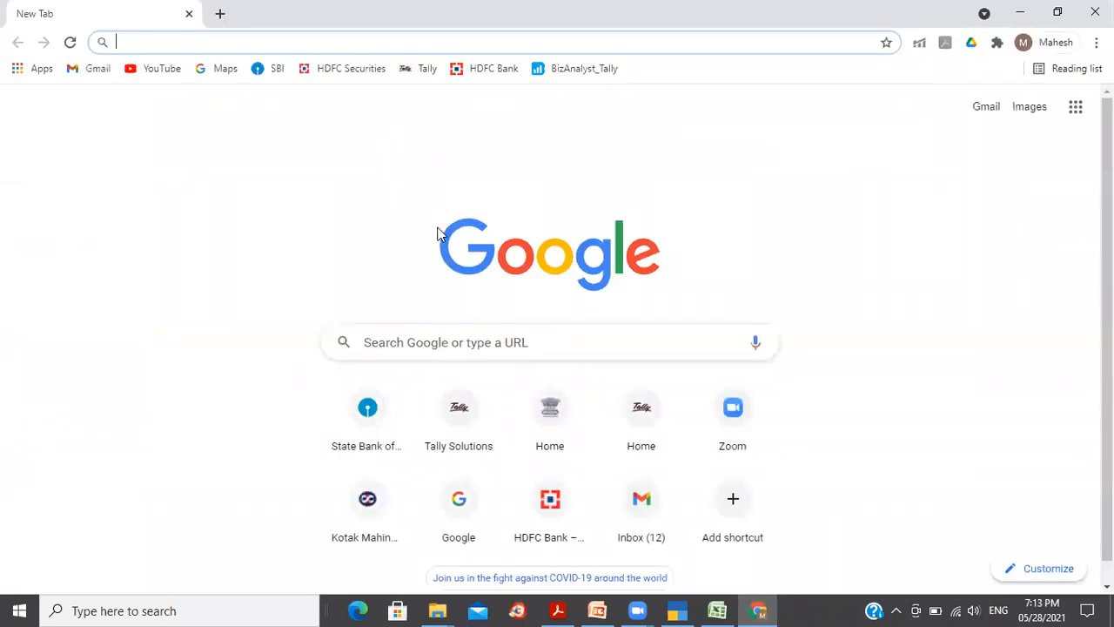
pyautogui.click(550, 411)
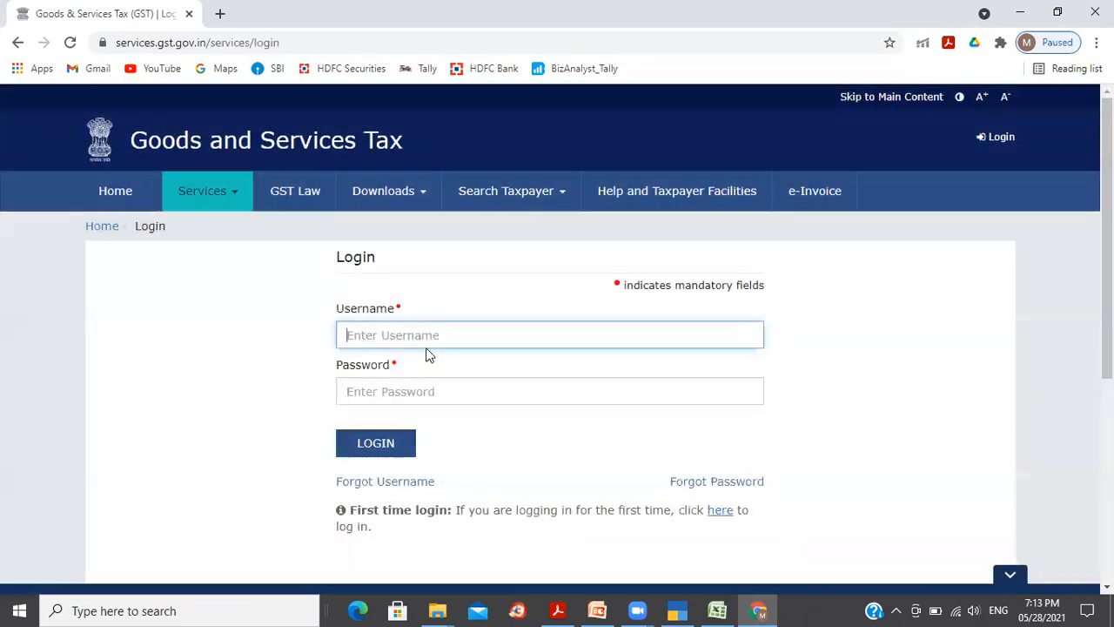
# Step: Log in to the GST portal with the username, password and captcha, dismissing the Core Business Selection popup
pyautogui.write('Mbmhsmart_123')
pyautogui.press('Tab')
pyautogui.write('*************')
pyautogui.press('Tab')
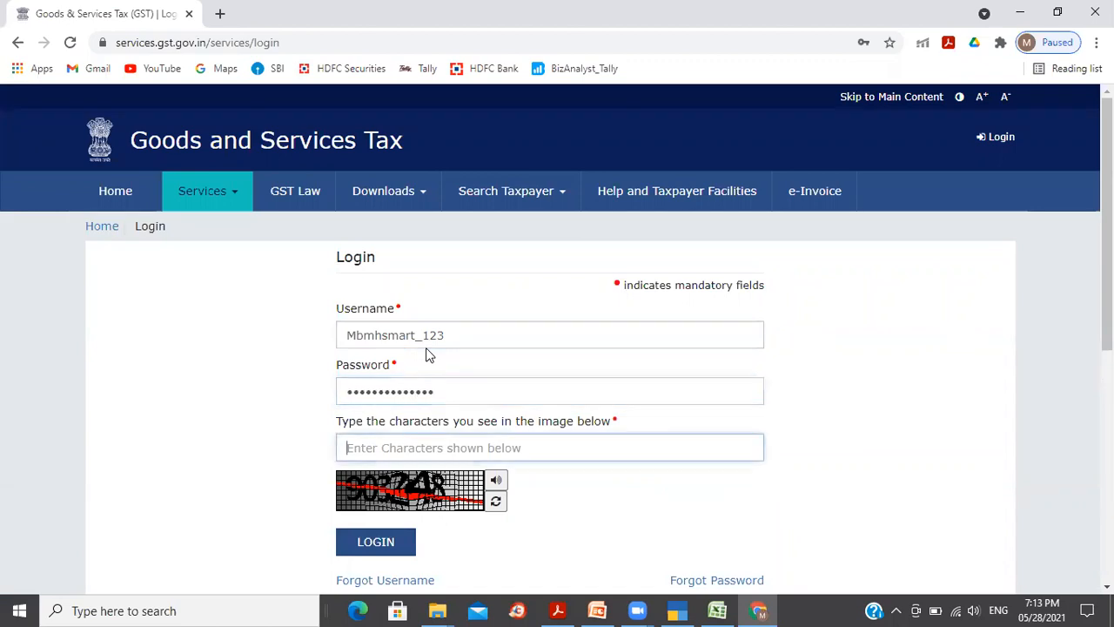
pyautogui.write('903248')
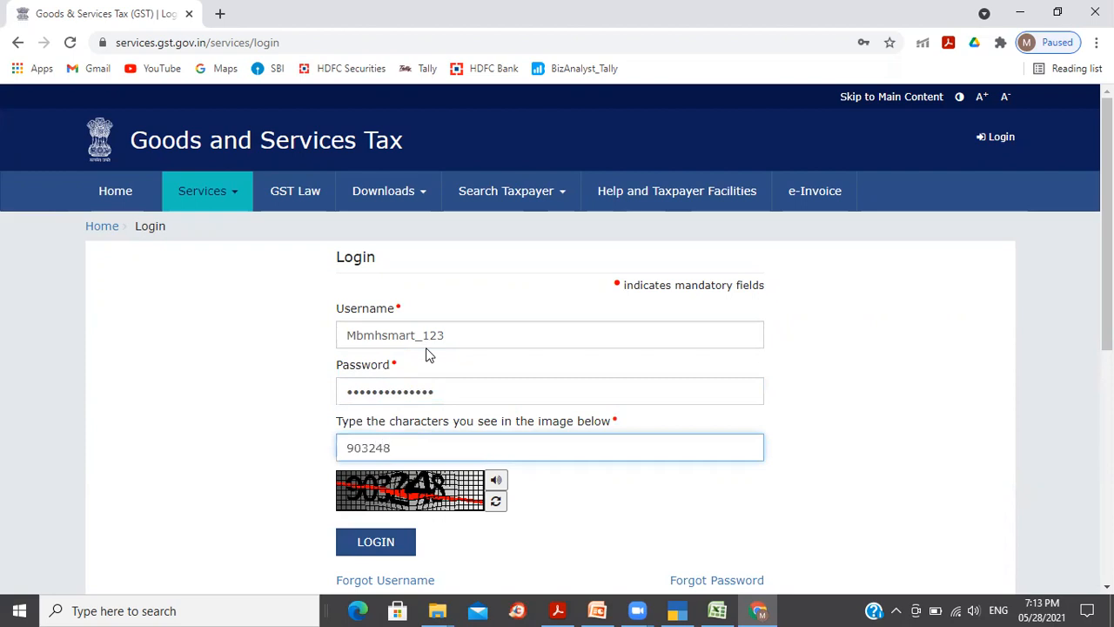
pyautogui.press('Tab')
pyautogui.press('Return')
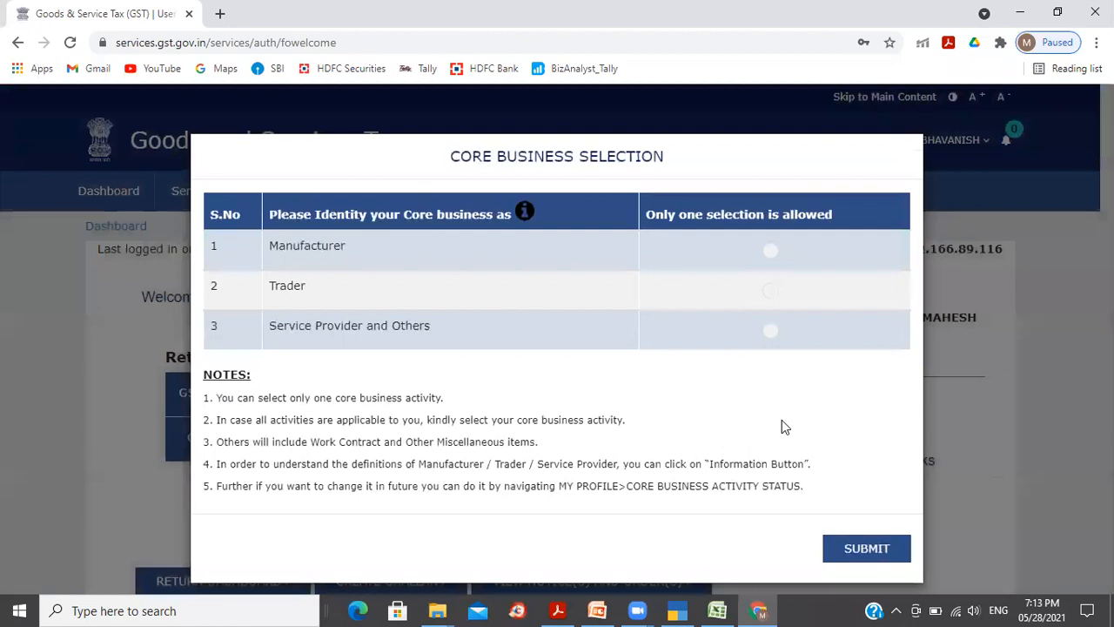
pyautogui.press('Escape')
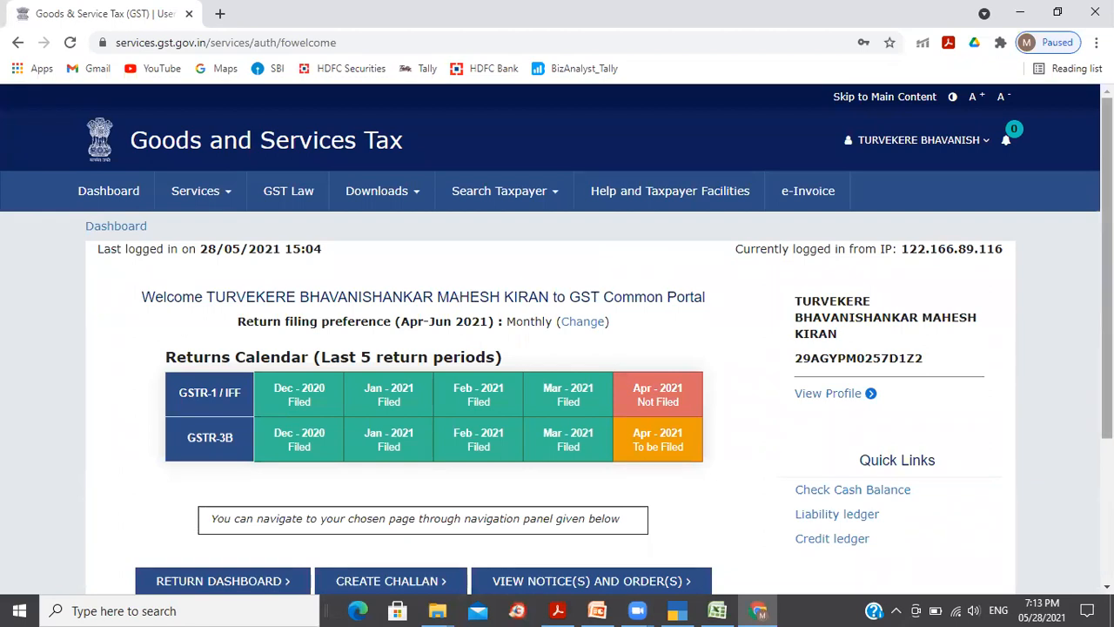
# Step: Search the Returns Dashboard for FY 2021-22 April returns to list the GSTR-1 tile due 26/05/2021
pyautogui.doubleClick(899, 361)
pyautogui.click(977, 393)
pyautogui.scroll(-2, 557, 340)
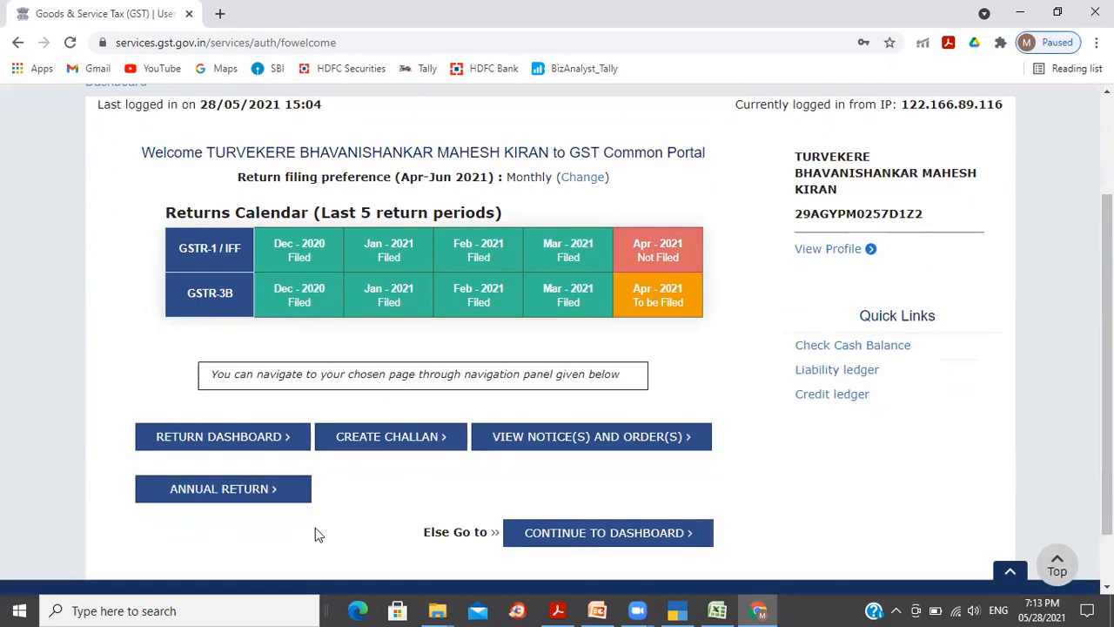
pyautogui.click(203, 449)
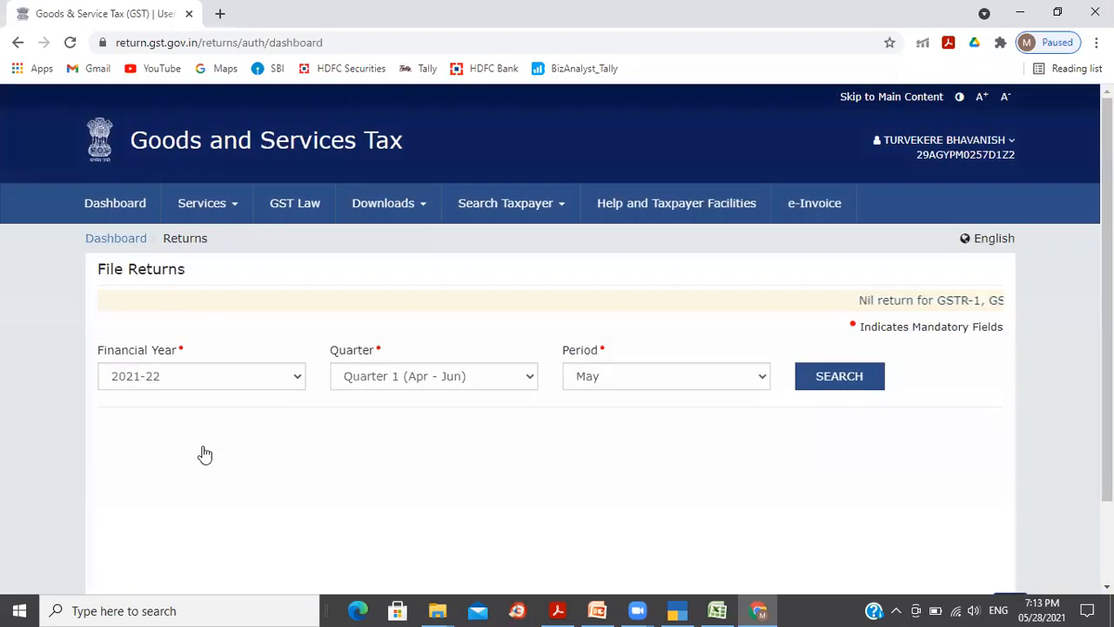
pyautogui.click(748, 385)
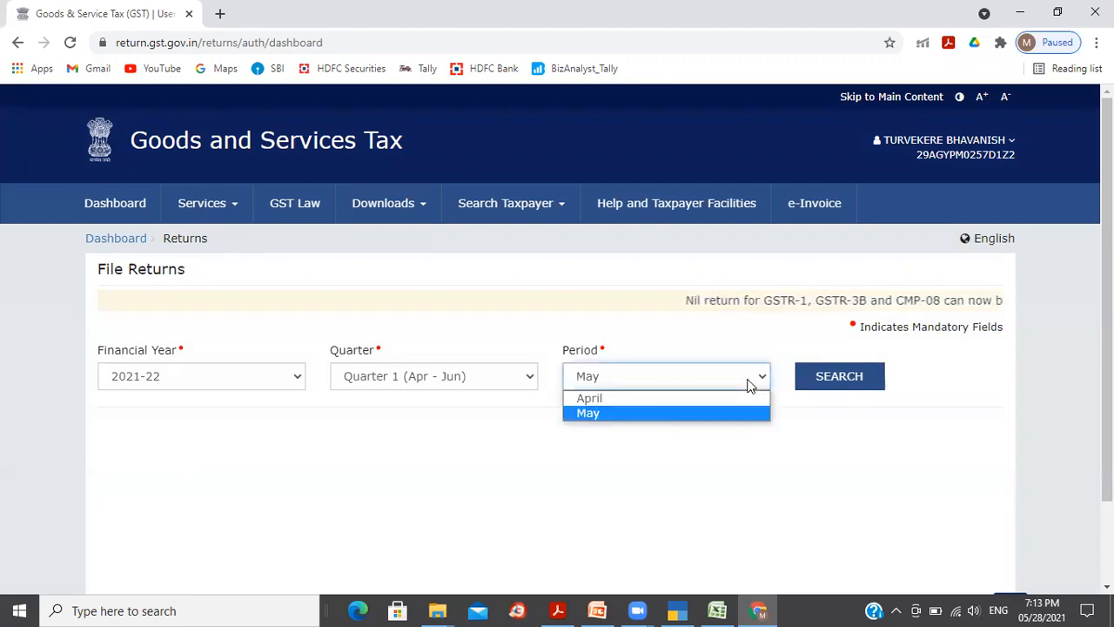
pyautogui.click(704, 398)
pyautogui.click(829, 384)
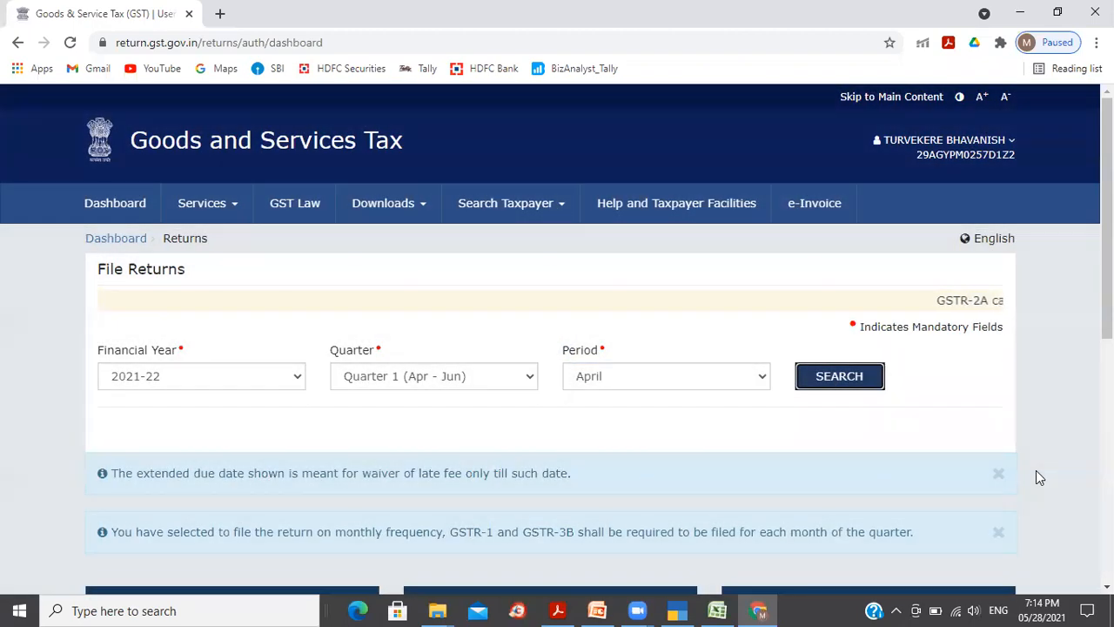
pyautogui.moveTo(1108, 235); pyautogui.dragTo(1108, 293)
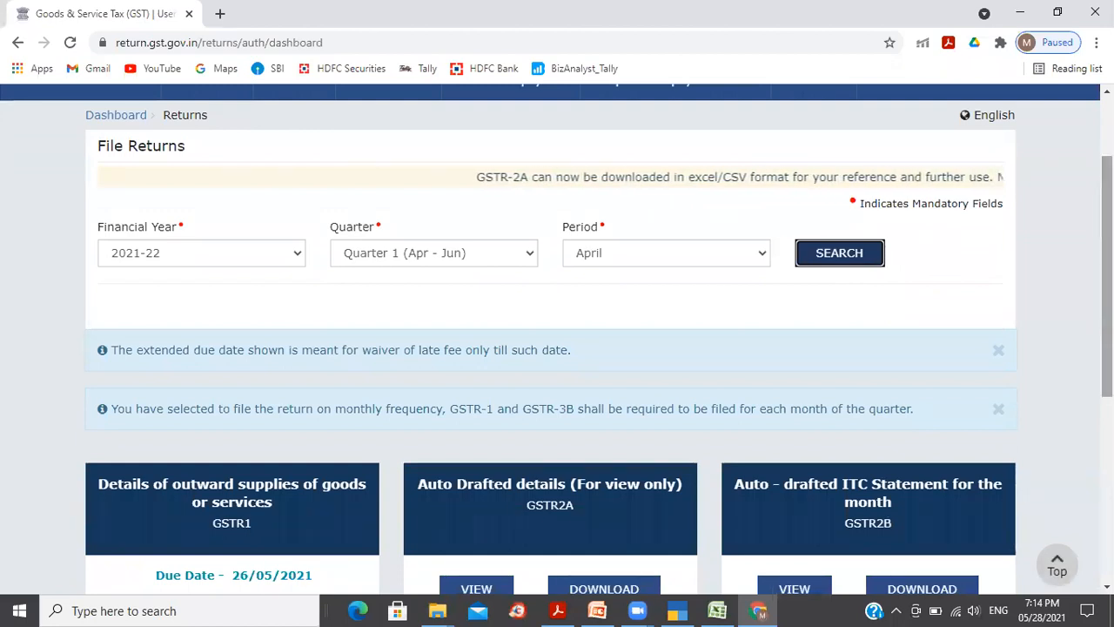
pyautogui.moveTo(1108, 293); pyautogui.dragTo(1107, 412)
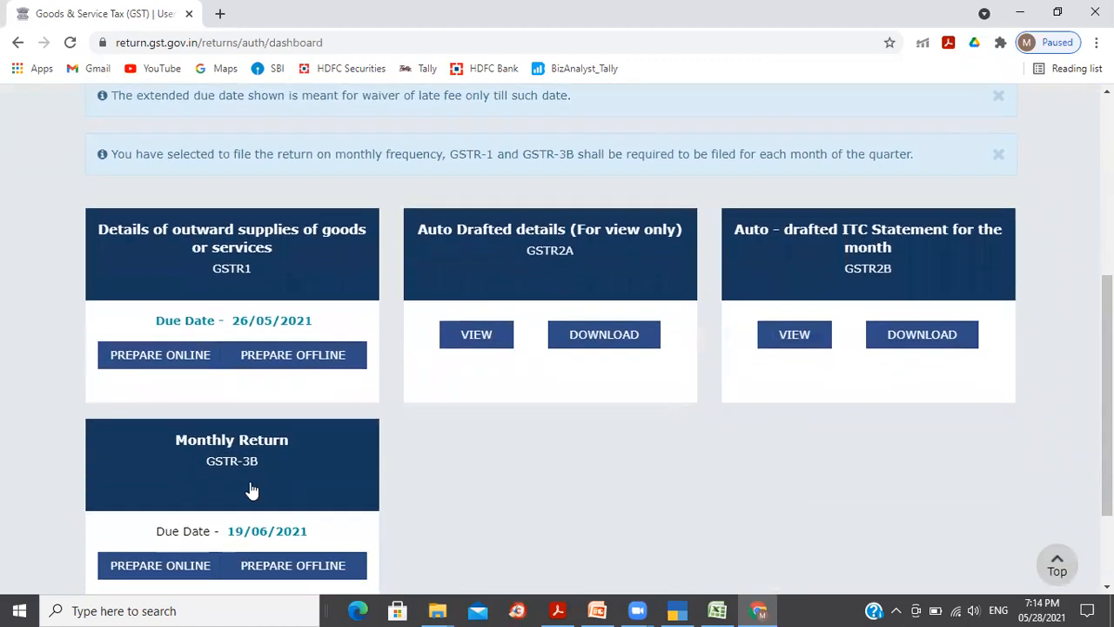
# Step: Open the April GSTR-1 return and scroll through its still-empty invoice section tiles
pyautogui.click(251, 275)
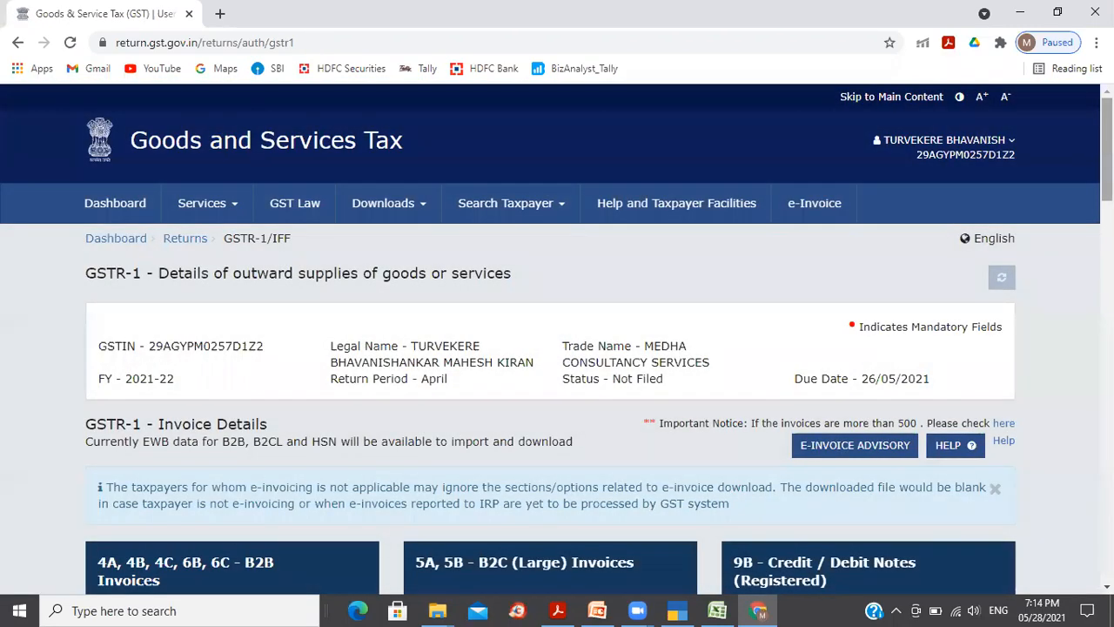
pyautogui.scroll(-2, 557, 340)
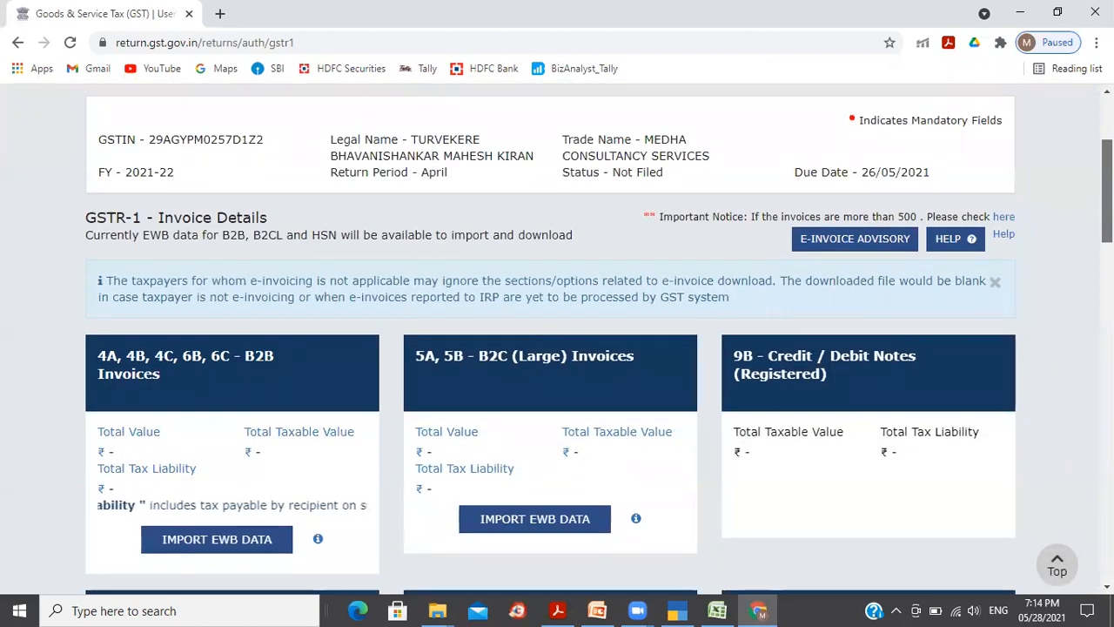
pyautogui.scroll(-2, 558, 340)
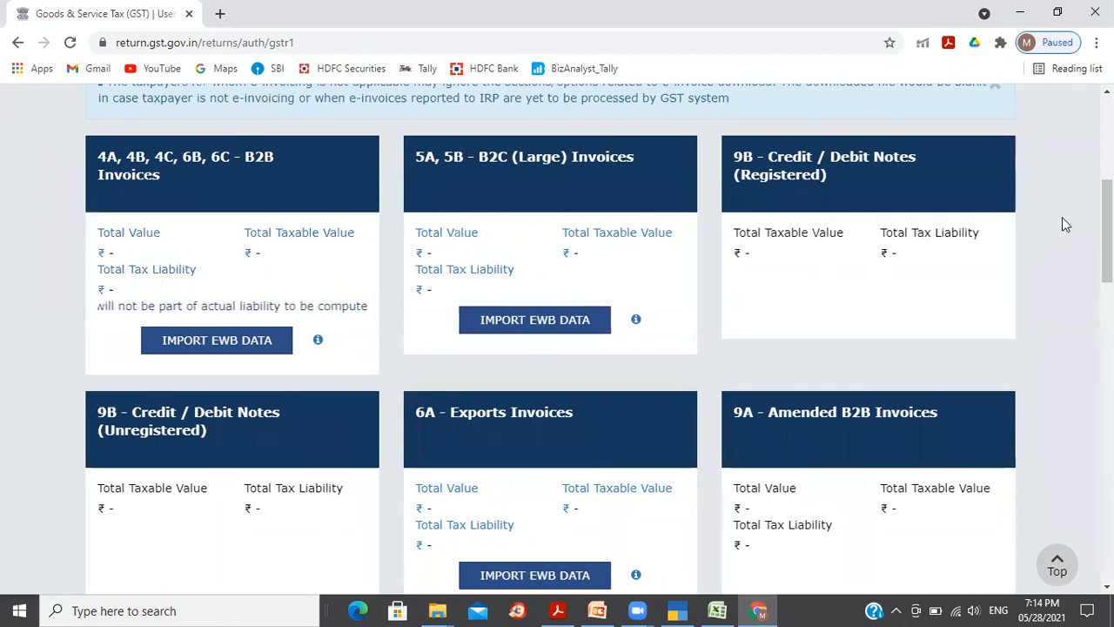
pyautogui.scroll(-1, 1107, 235)
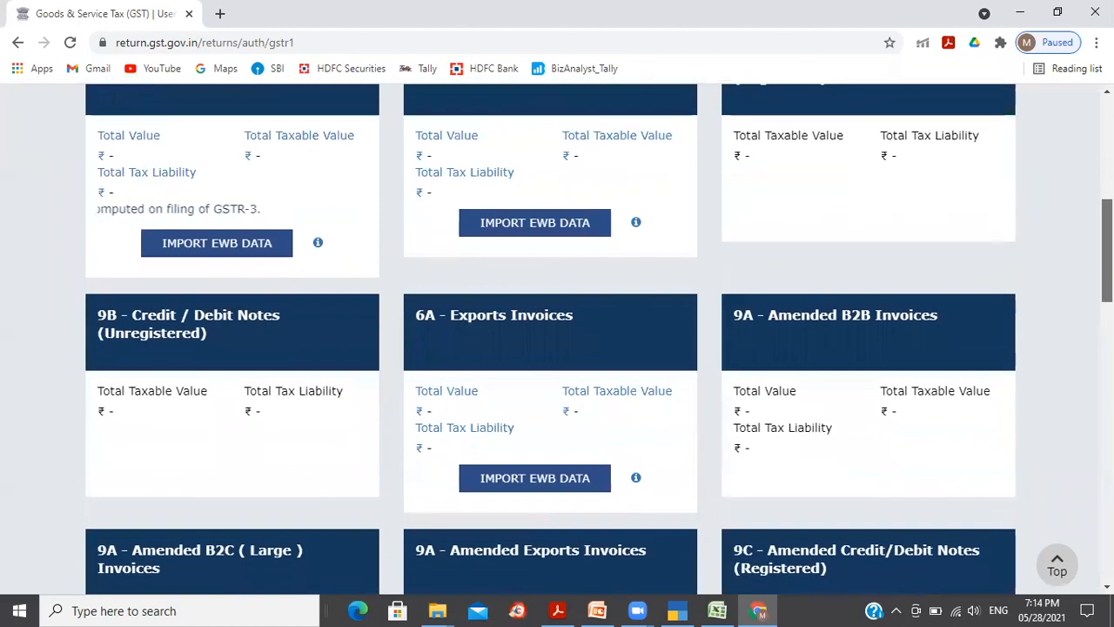
pyautogui.scroll(1, 557, 340)
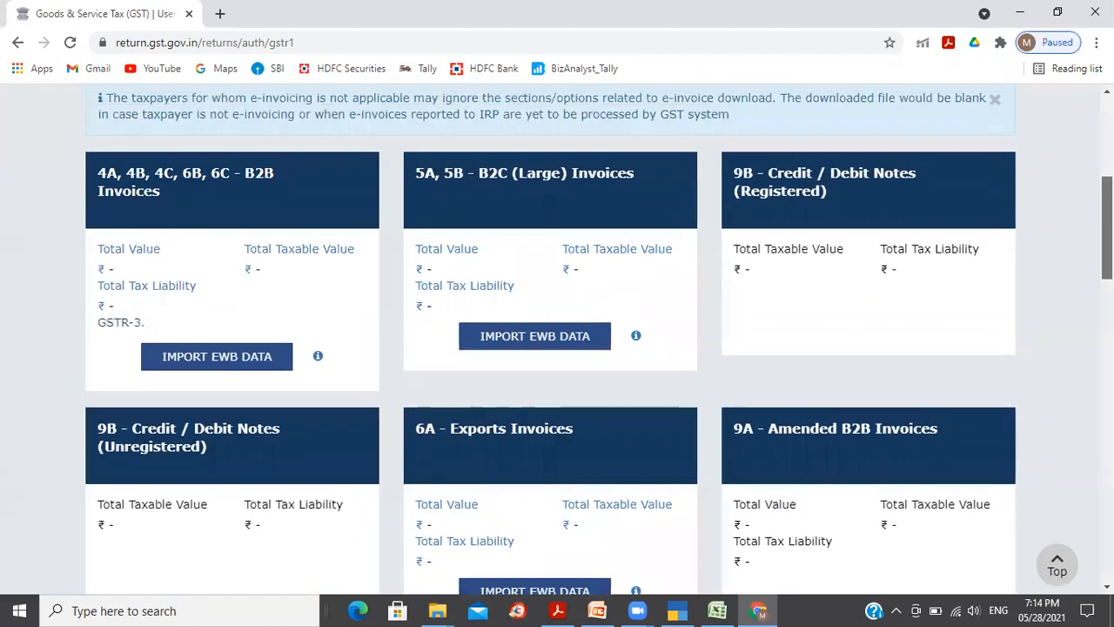
# Step: Review the B2B, B2C (Large) and B2C (Small) totals in TallyPrime's GSTR-1 report
pyautogui.hotkey('alt', 'Tab')
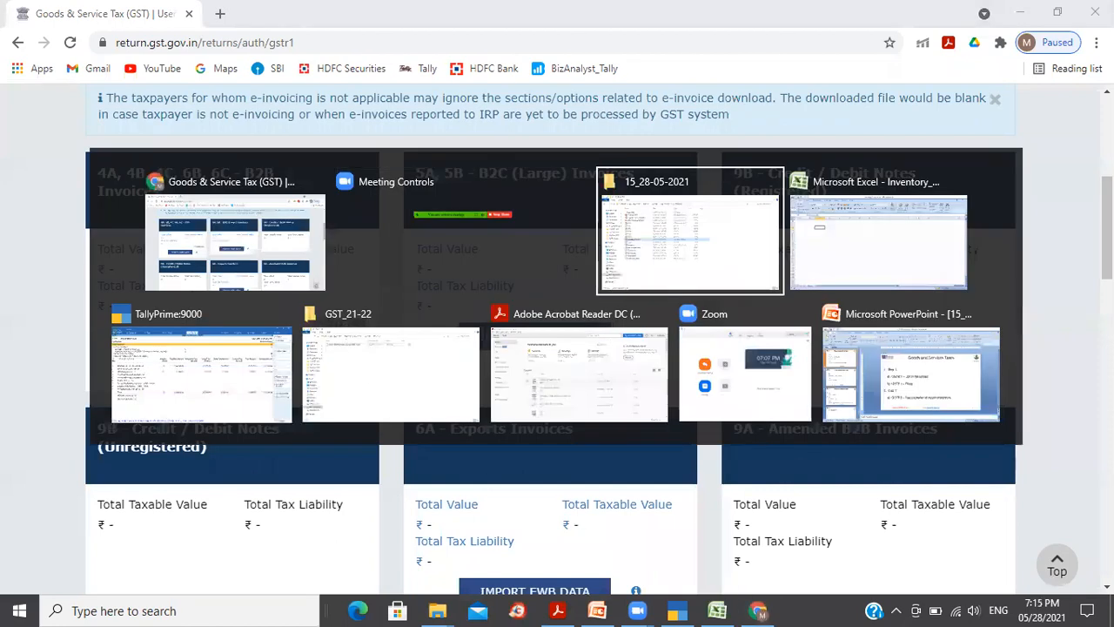
pyautogui.hotkey('alt', 'Tab')
pyautogui.hotkey('alt', 'Tab')
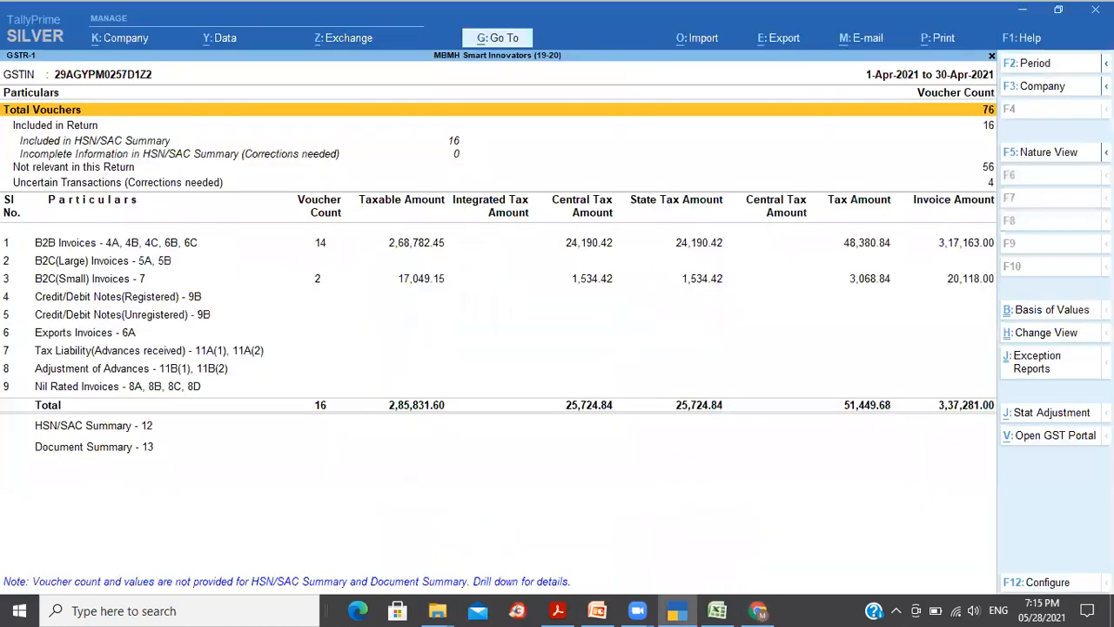
pyautogui.click(184, 248)
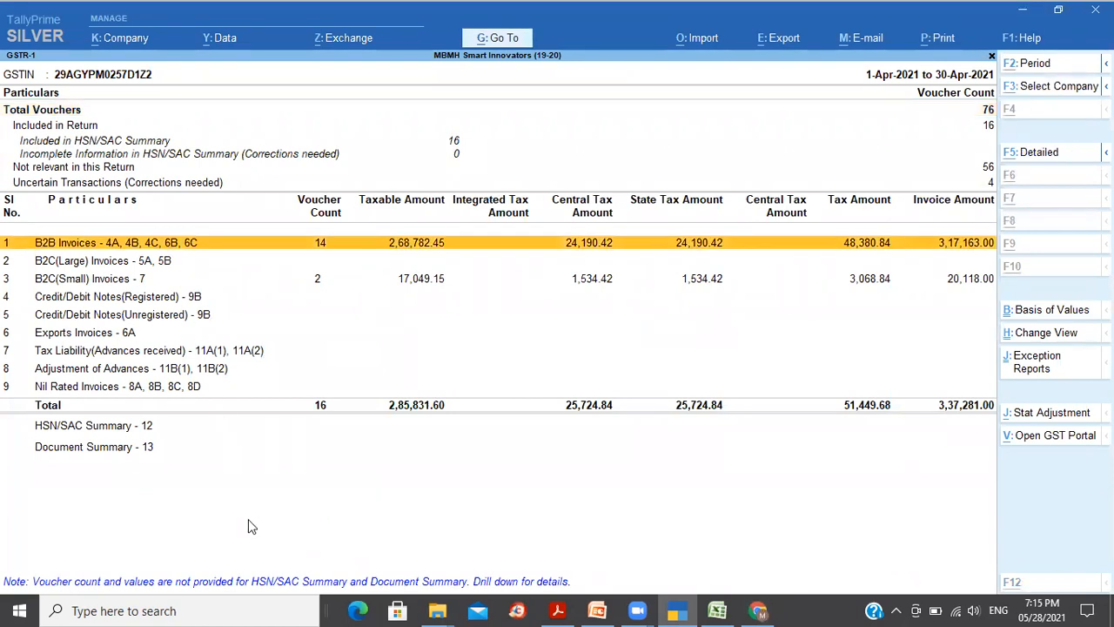
pyautogui.hotkey('alt', 'Tab')
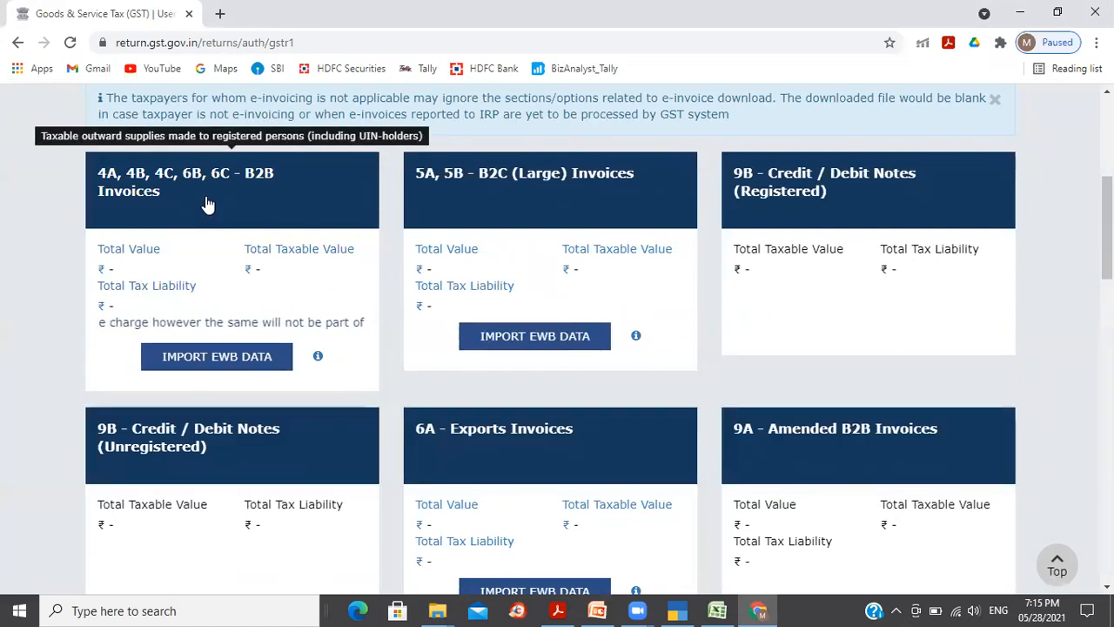
pyautogui.moveTo(500, 206)
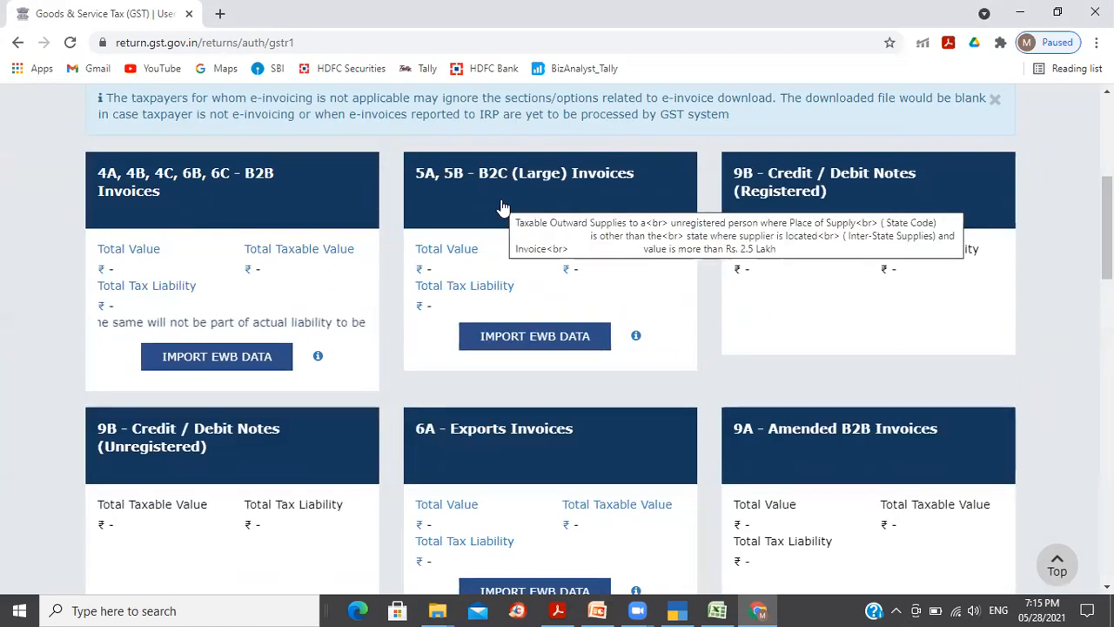
pyautogui.hotkey('alt', 'Tab')
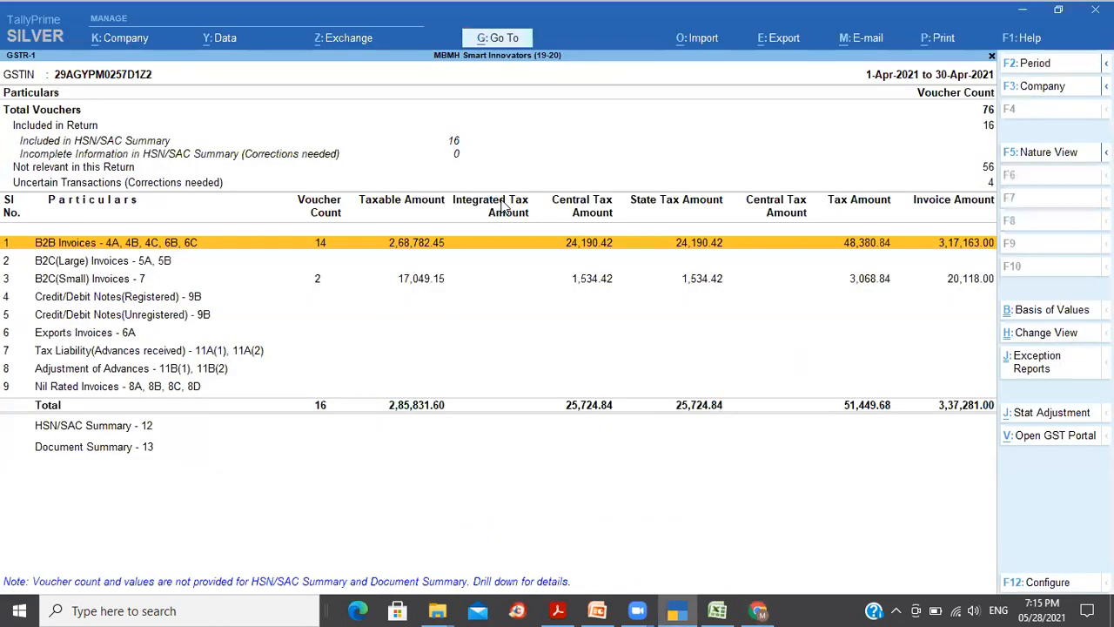
pyautogui.press('Down')
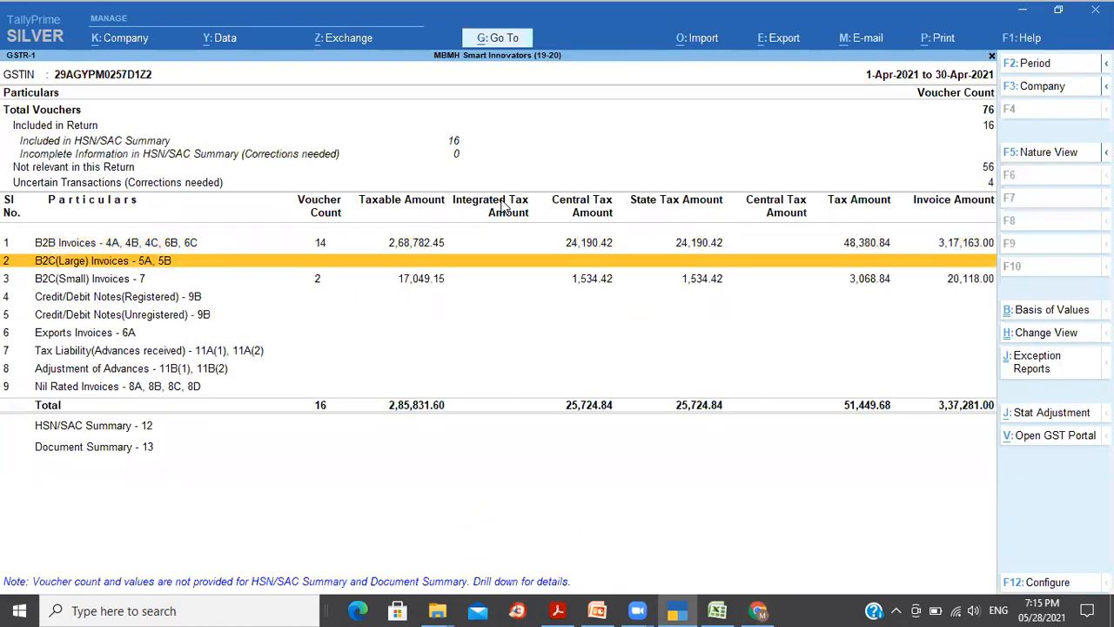
pyautogui.press('Down')
pyautogui.hotkey('alt', 'Tab')
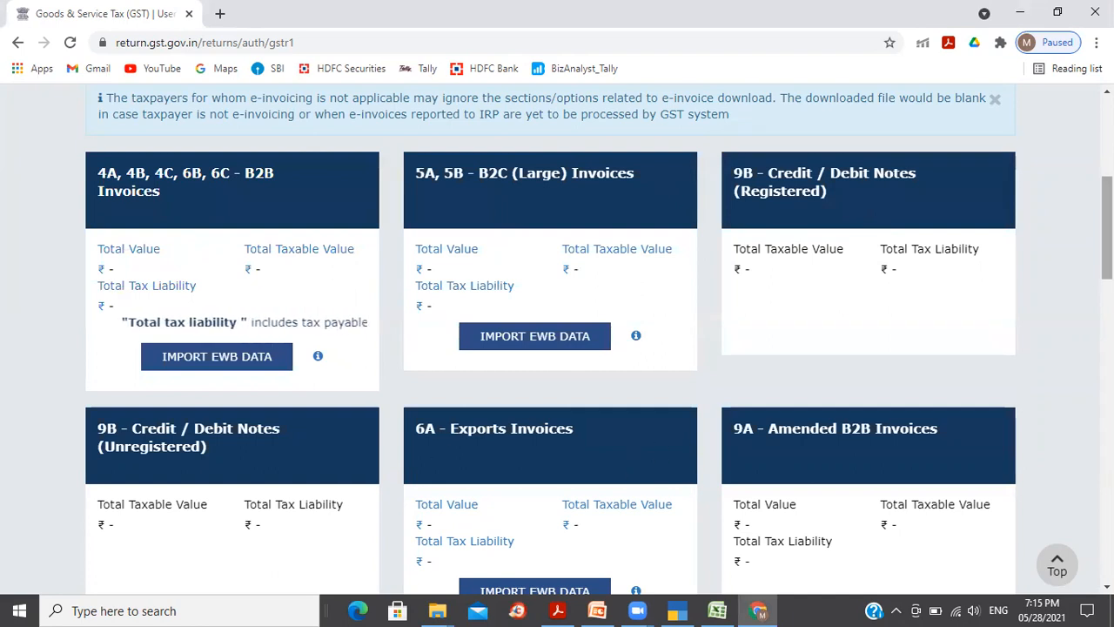
# Step: Scroll through the portal's GSTR-1 sections, compare against TallyPrime, and return to the page top
pyautogui.scroll(-2, 550, 340)
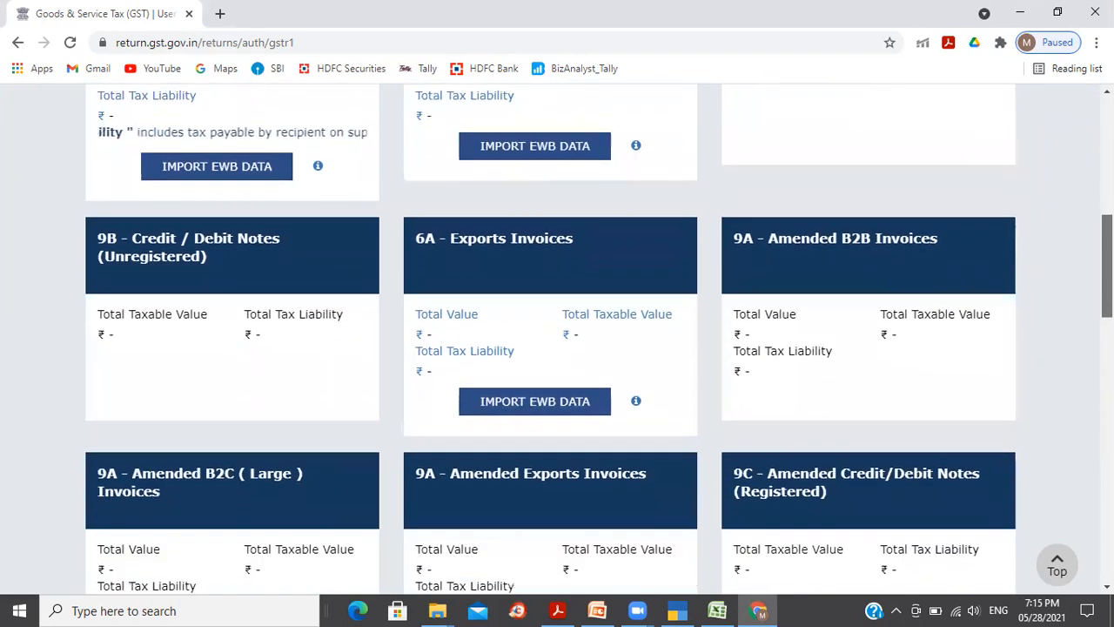
pyautogui.scroll(-4, 557, 339)
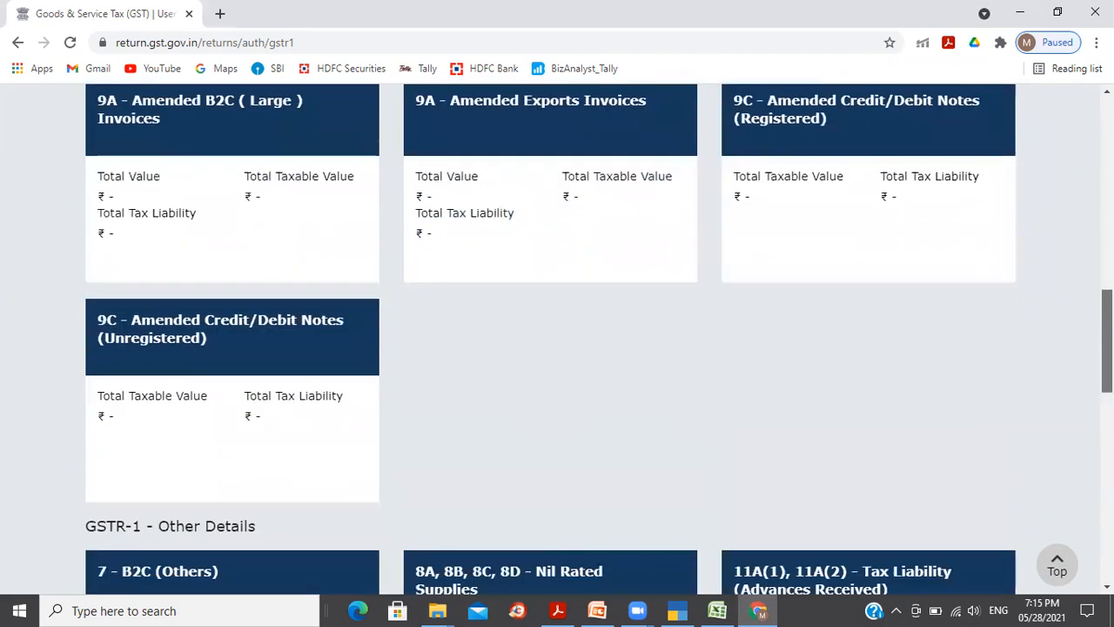
pyautogui.scroll(-3, 530, 427)
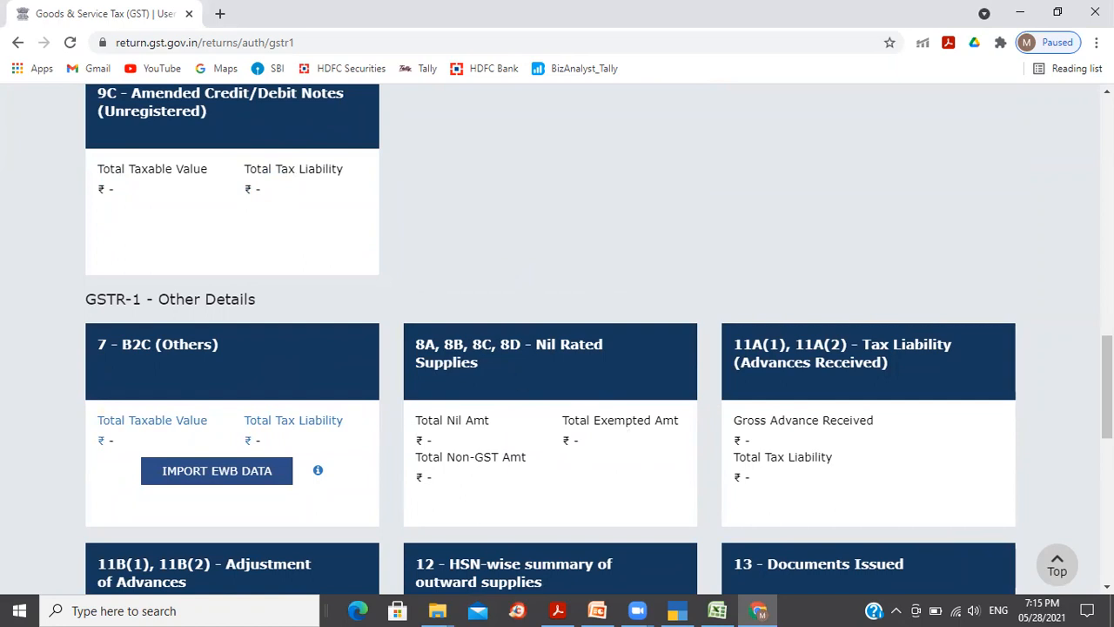
pyautogui.scroll(-2, 557, 340)
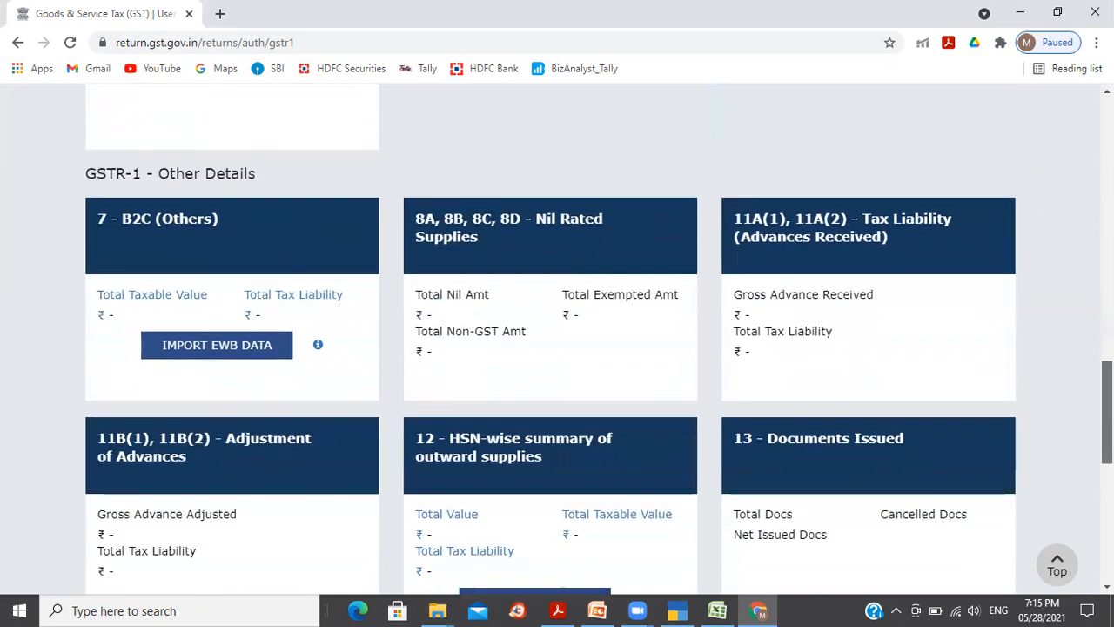
pyautogui.scroll(-2, 558, 340)
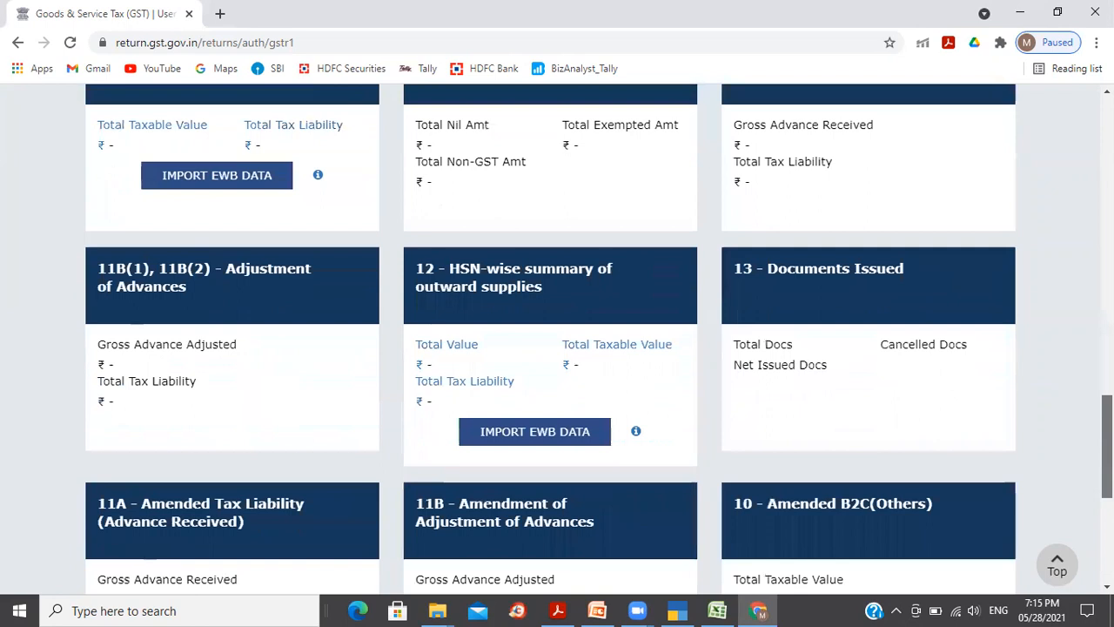
pyautogui.scroll(4, 557, 339)
pyautogui.scroll(10, 557, 339)
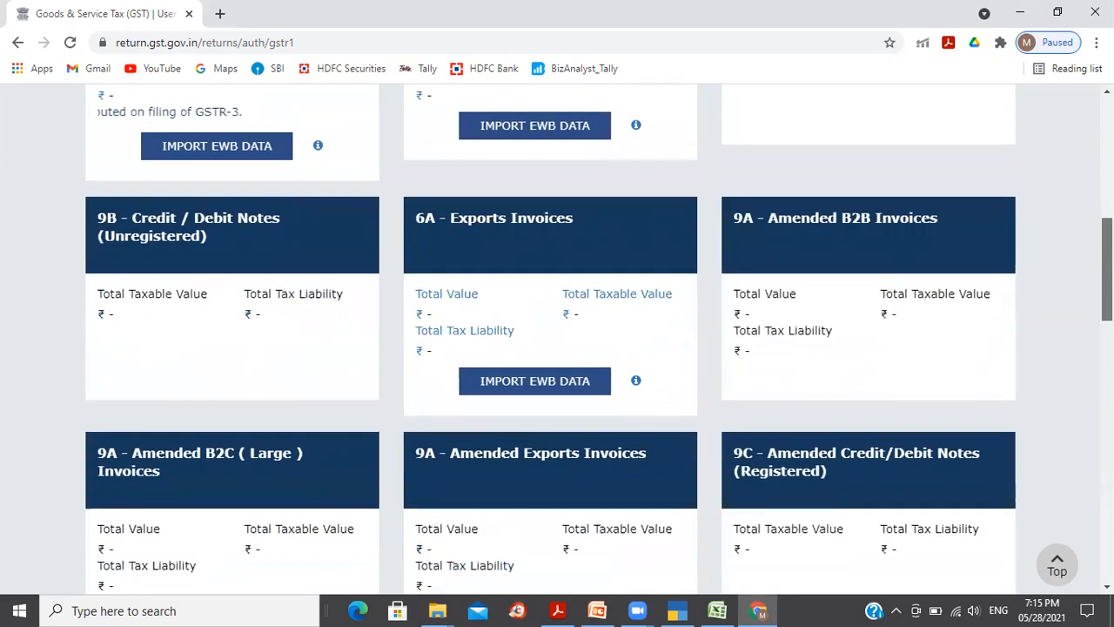
pyautogui.hotkey('alt', 'Tab')
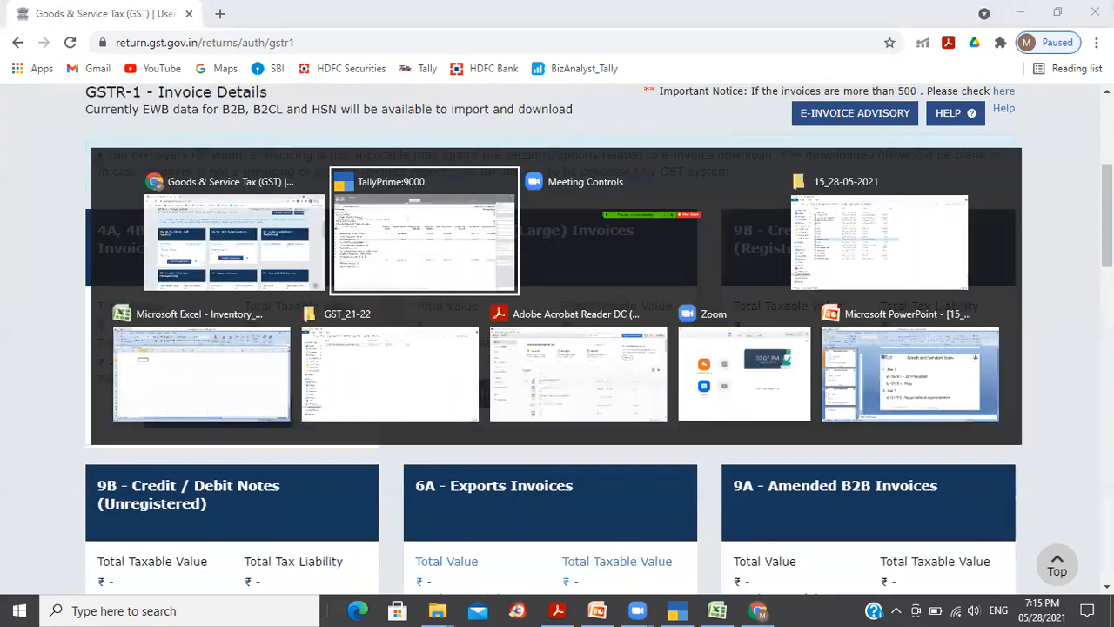
pyautogui.hotkey('alt', 'Tab')
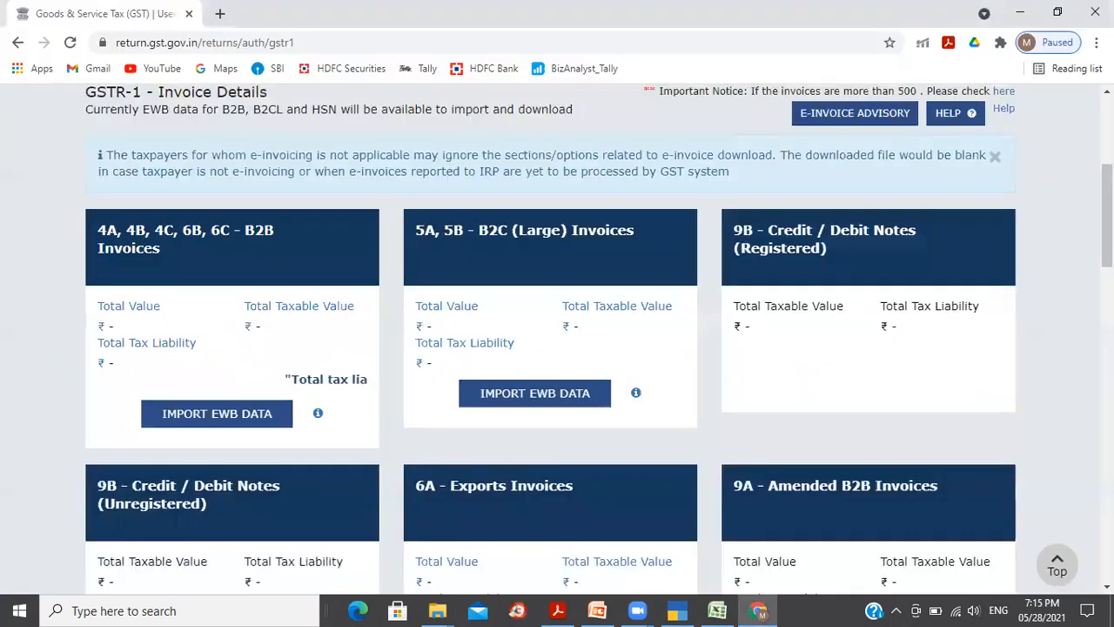
pyautogui.hotkey('alt', 'Tab')
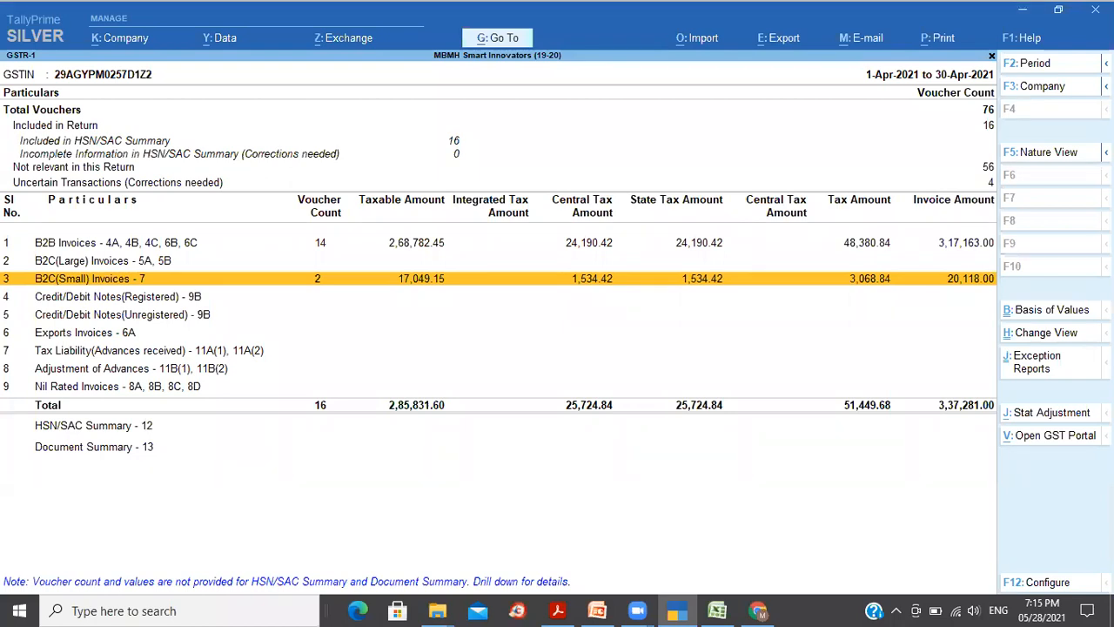
pyautogui.hotkey('alt', 'Tab')
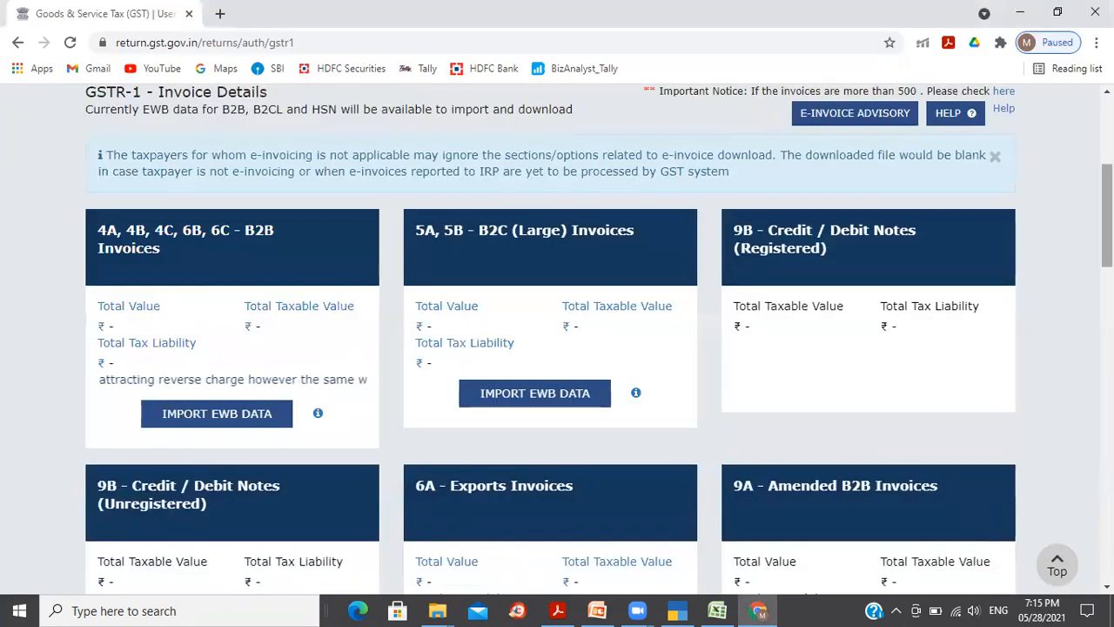
pyautogui.scroll(3, 558, 349)
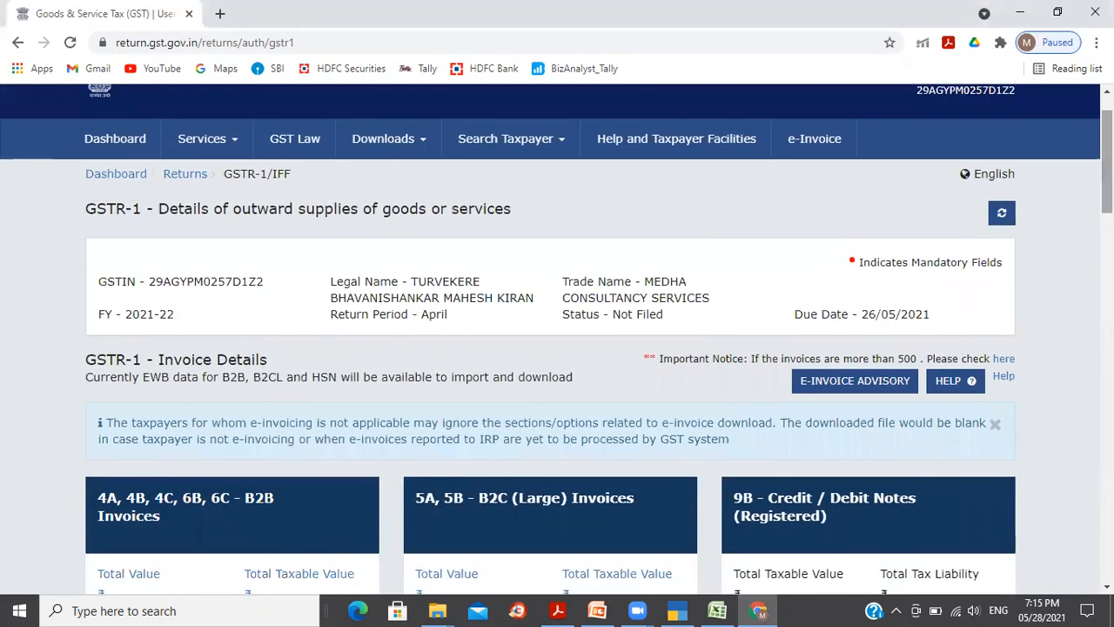
# Step: Return to the Returns Dashboard and search the April 2021-22 returns
pyautogui.click(199, 180)
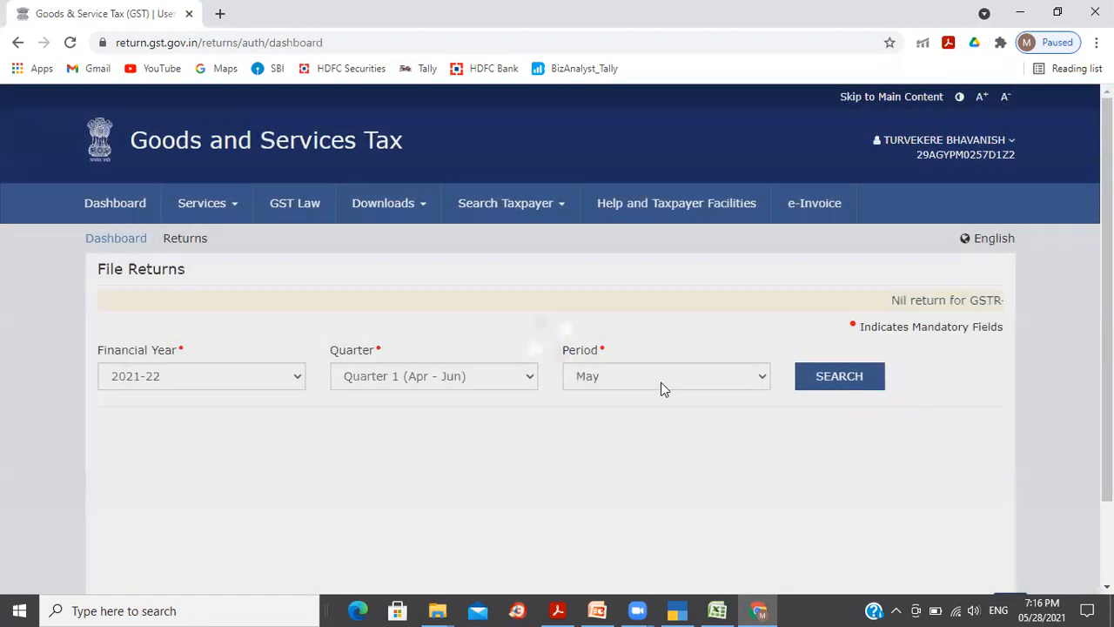
pyautogui.click(660, 383)
pyautogui.click(634, 397)
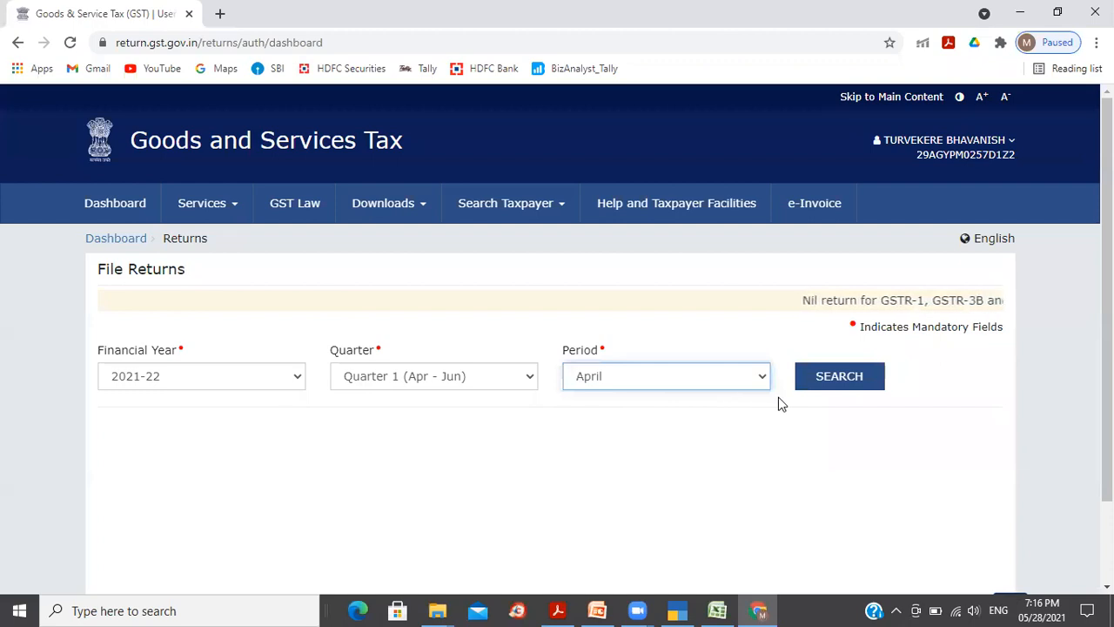
pyautogui.click(831, 381)
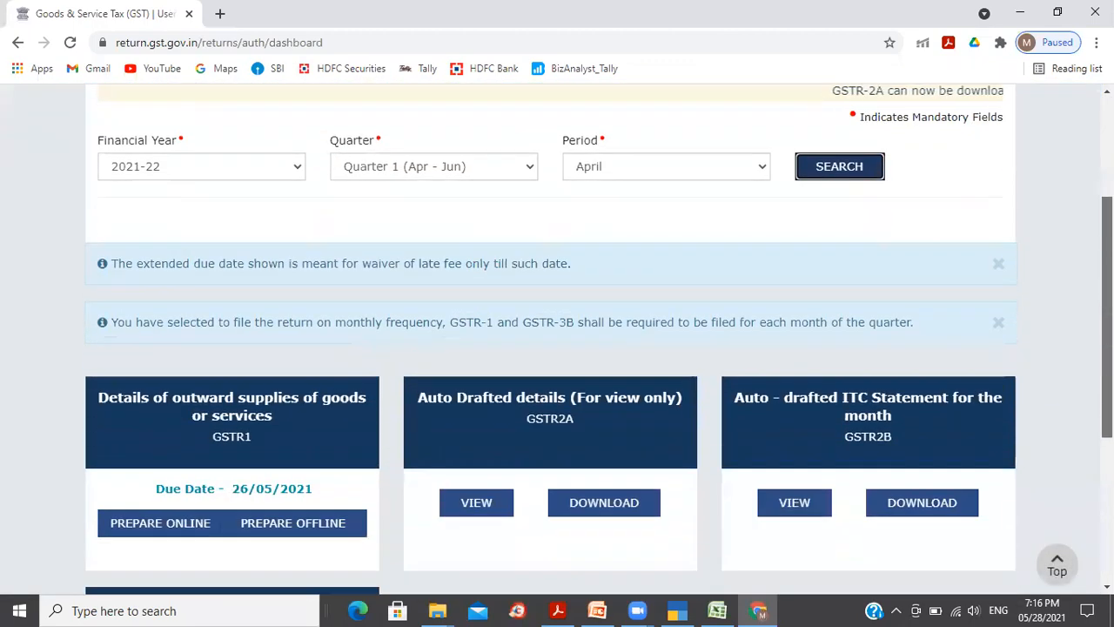
# Step: Check the exported GSTR-1 JSON file in Explorer, then scroll down the portal's dashboard
pyautogui.hotkey('alt', 'Tab')
pyautogui.hotkey('alt', 'Tab')
pyautogui.hotkey('alt', 'Tab')
pyautogui.hotkey('alt', 'Tab')
pyautogui.hotkey('alt', 'Tab')
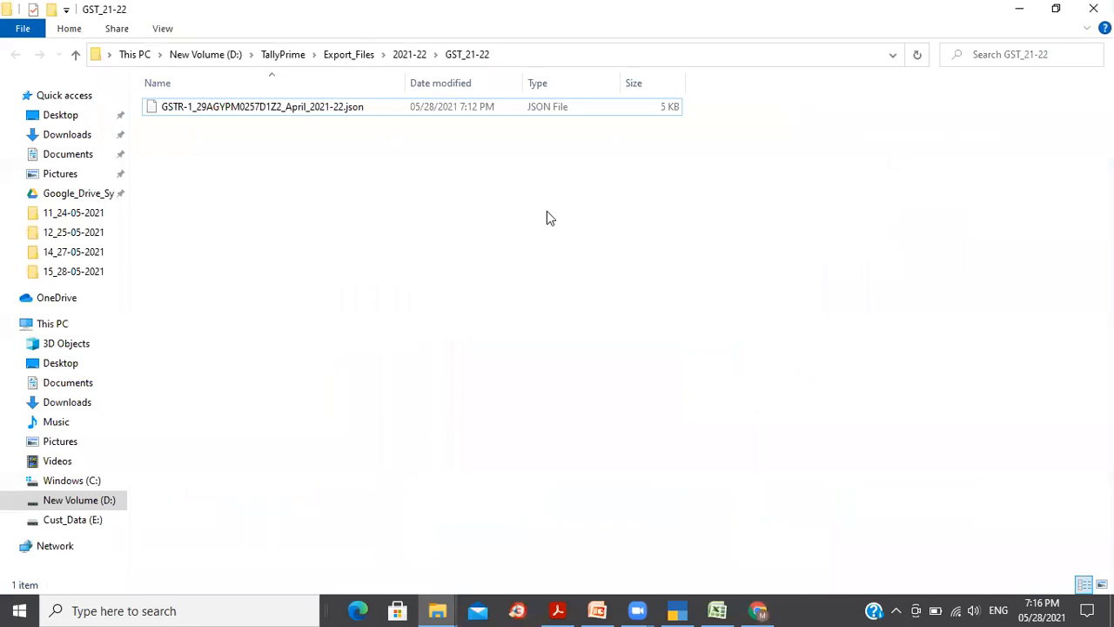
pyautogui.click(451, 112)
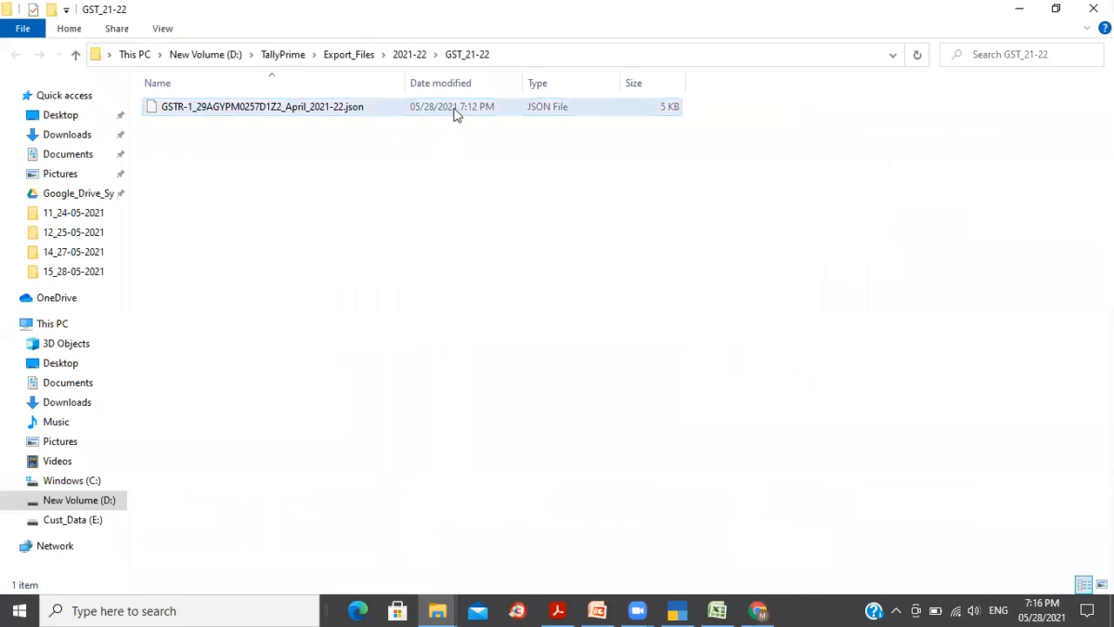
pyautogui.click(461, 242)
pyautogui.hotkey('alt', 'Tab')
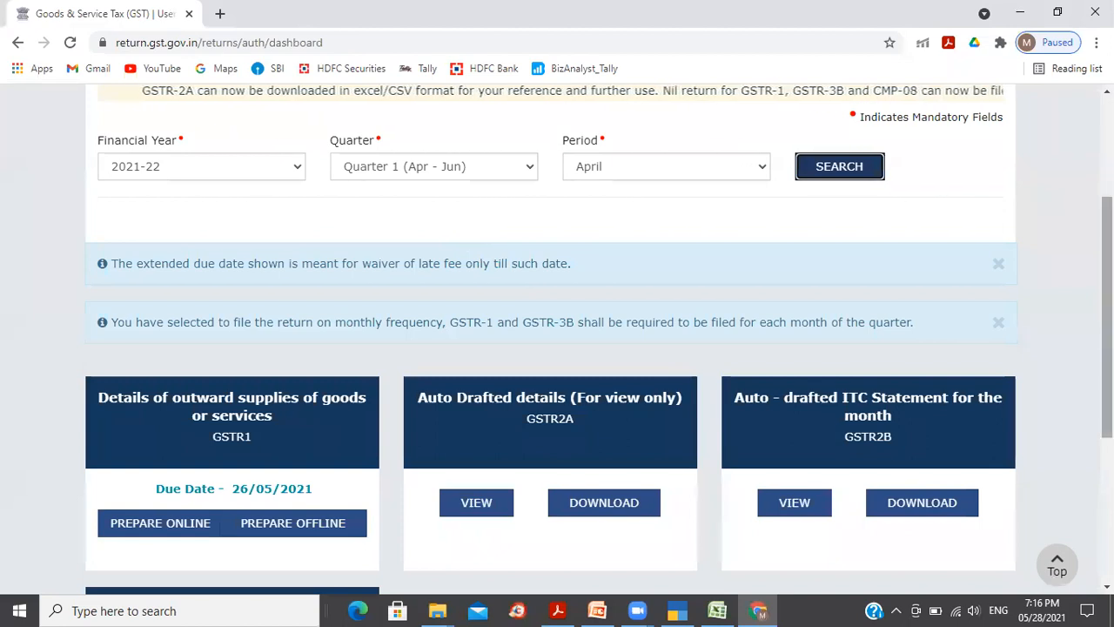
pyautogui.scroll(-2, 886, 207)
pyautogui.scroll(-2, 886, 207)
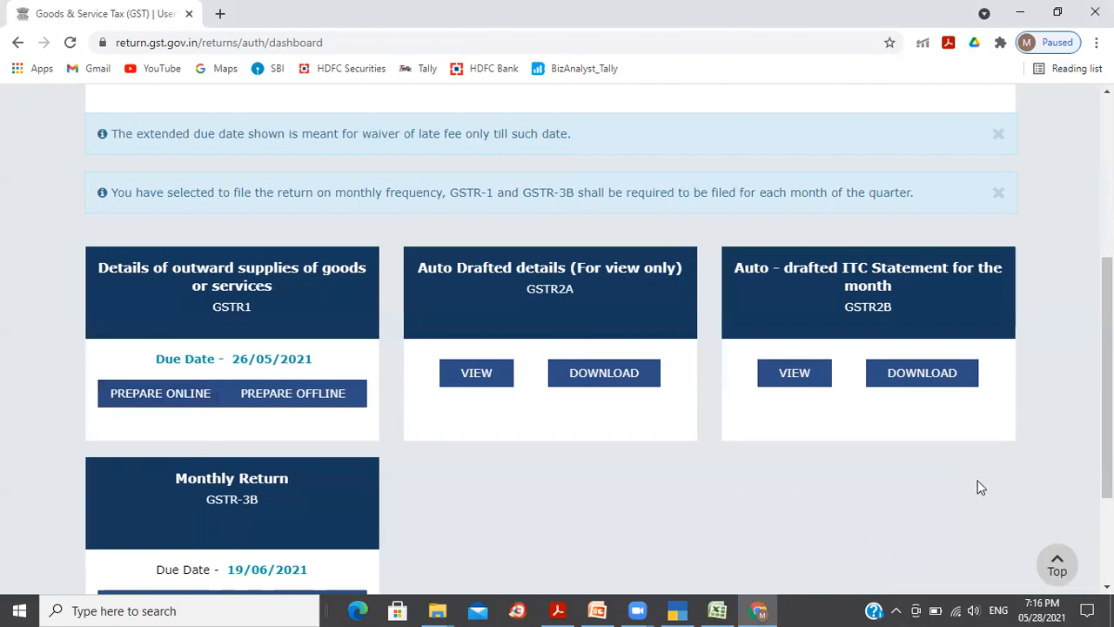
# Step: Upload the April GSTR-1 JSON file from the GST_21-22 folder through Prepare Offline
pyautogui.click(296, 396)
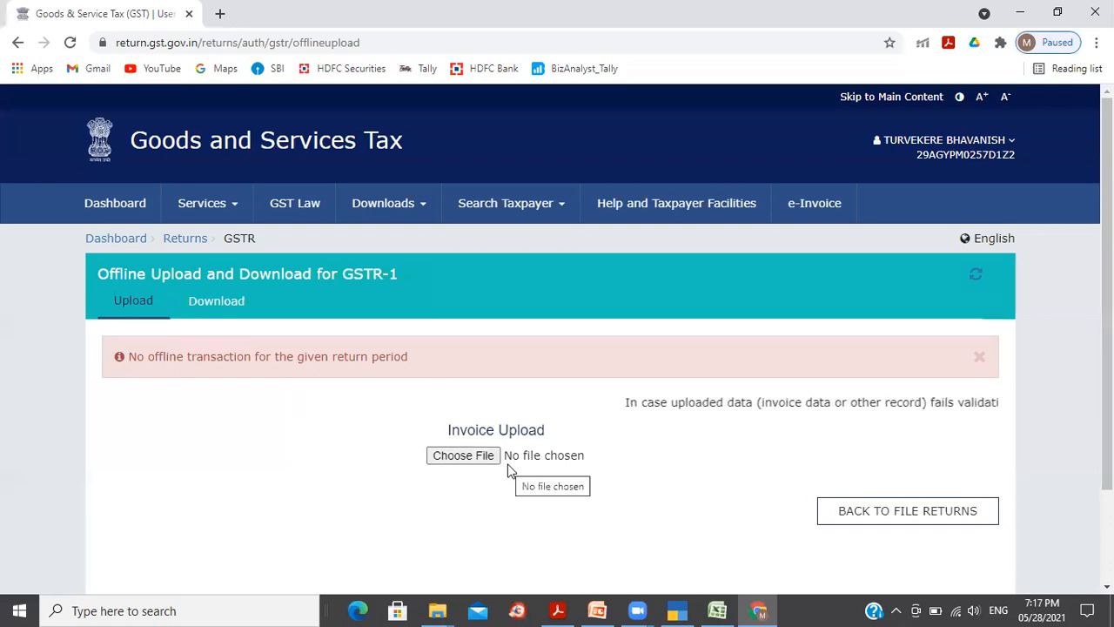
pyautogui.click(463, 455)
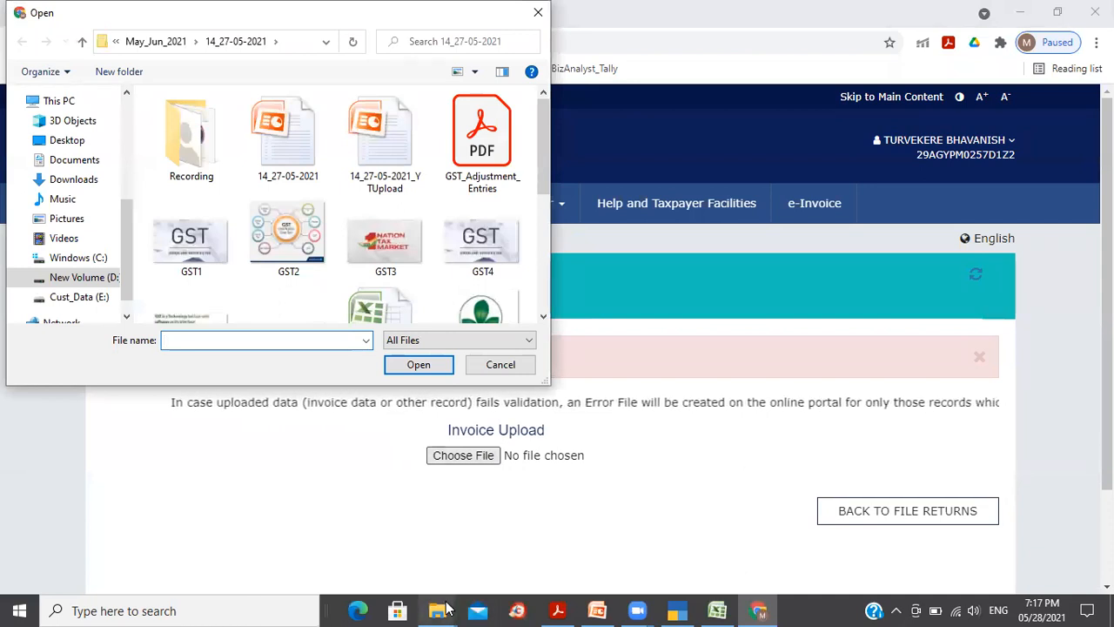
pyautogui.moveTo(446, 610)
pyautogui.click(499, 563)
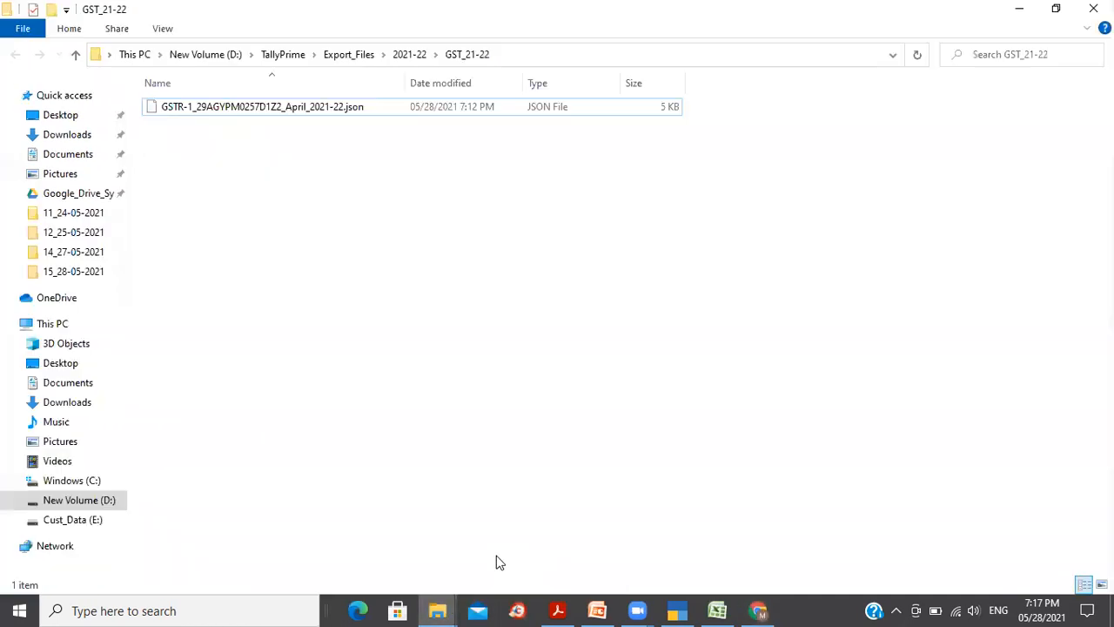
pyautogui.click(646, 58)
pyautogui.hotkey('ctrl', 'c')
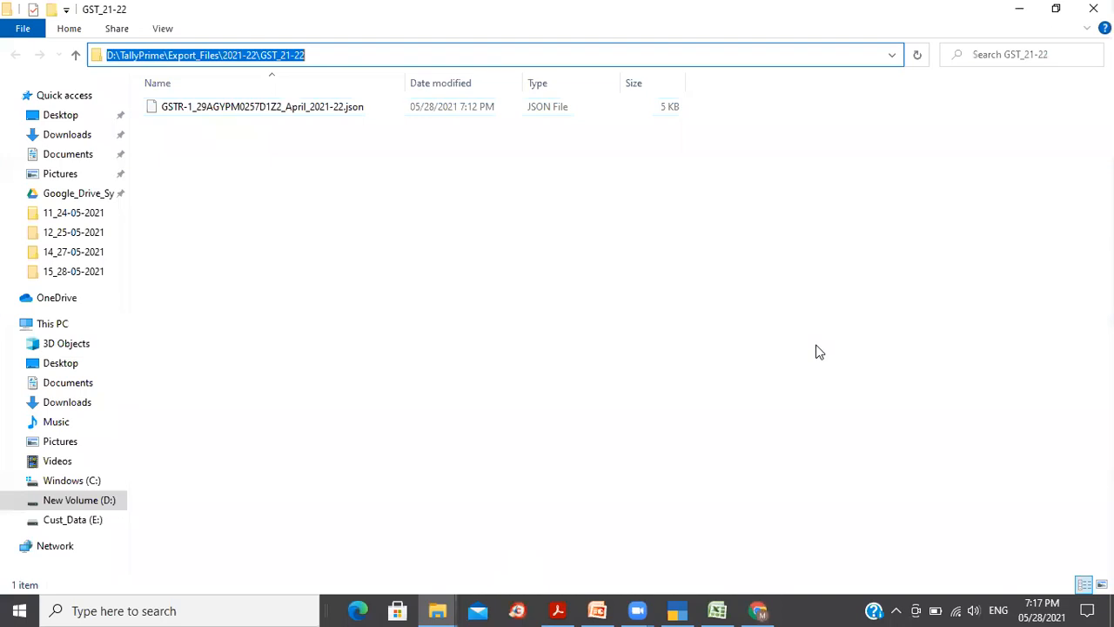
pyautogui.hotkey('alt', 'Tab')
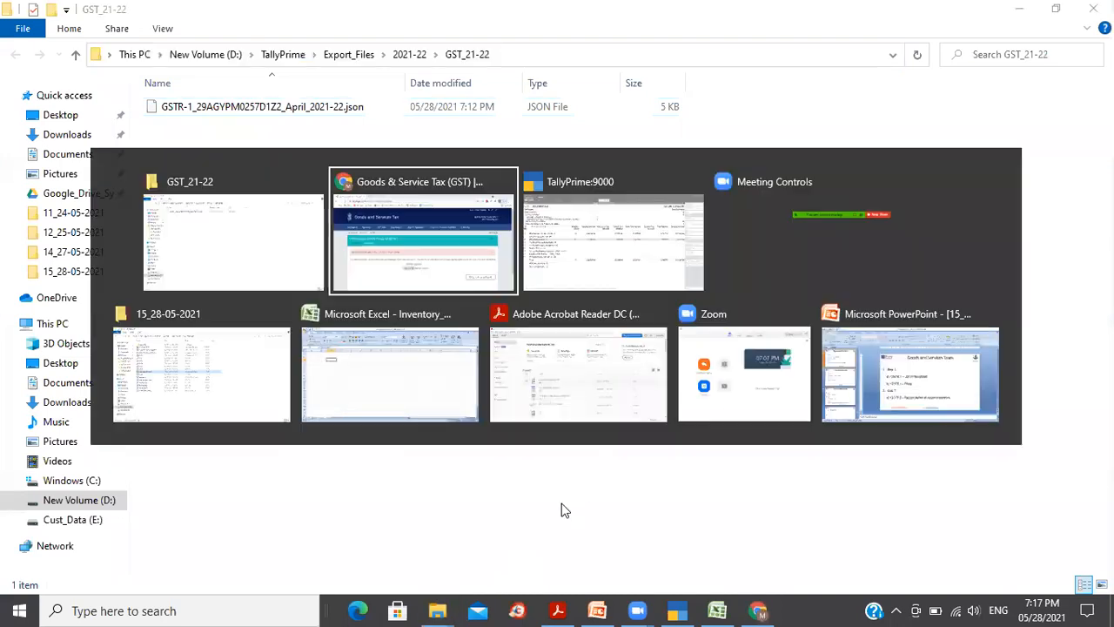
pyautogui.hotkey('ctrl', 'v')
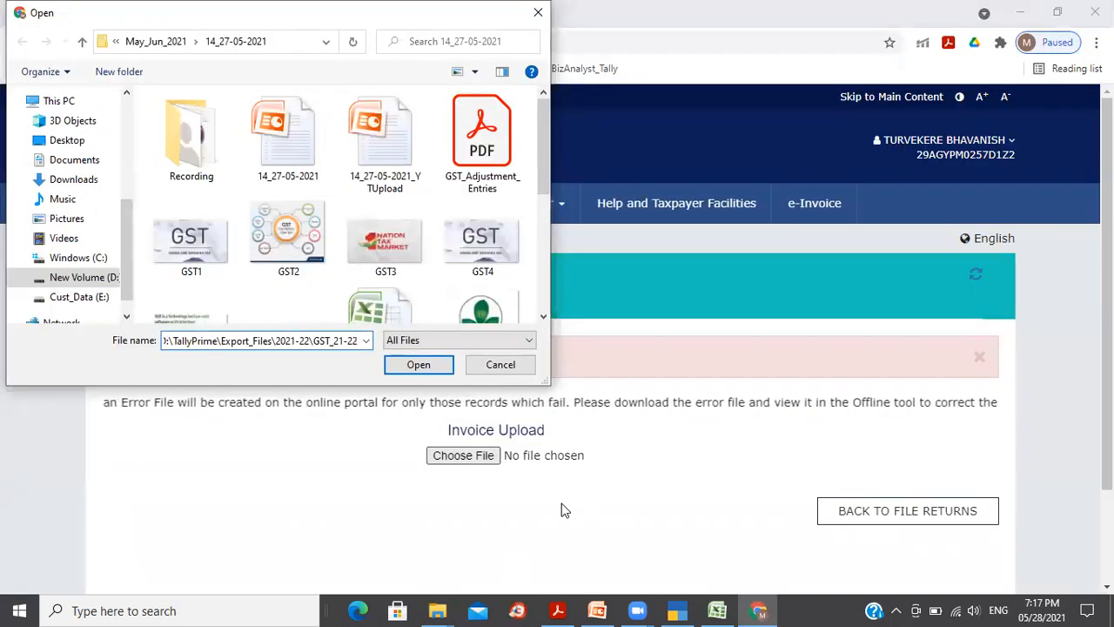
pyautogui.press('Return')
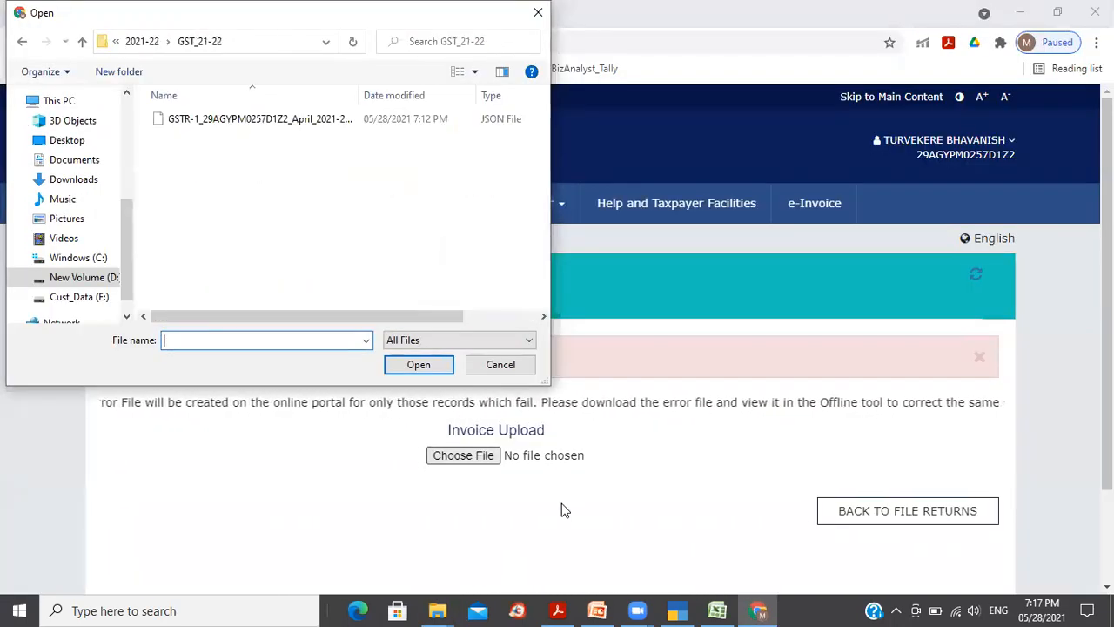
pyautogui.click(280, 119)
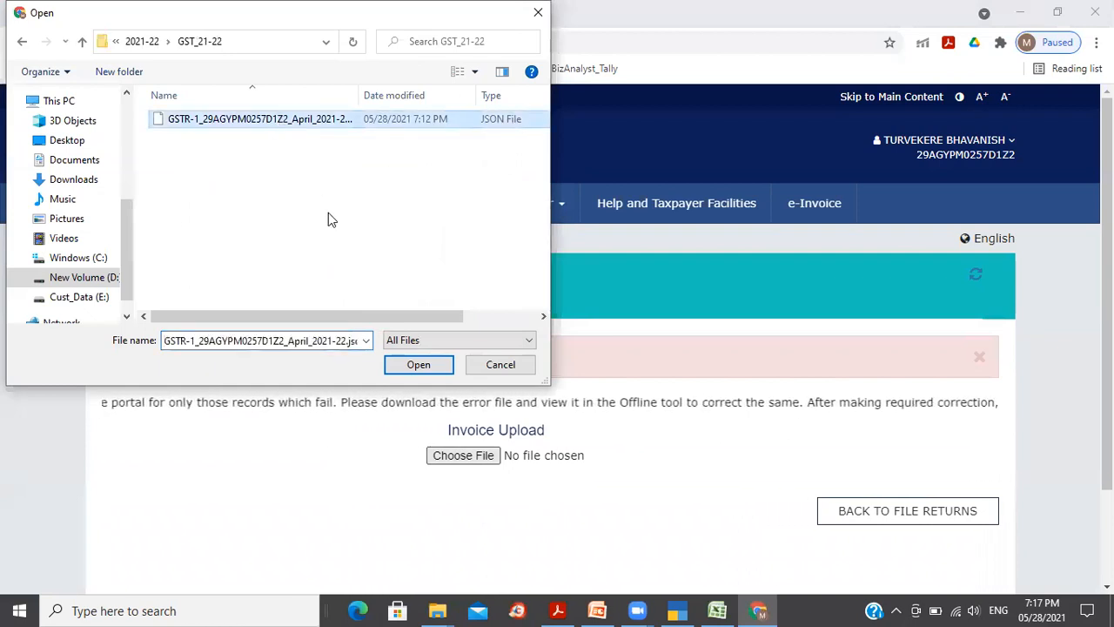
pyautogui.click(417, 364)
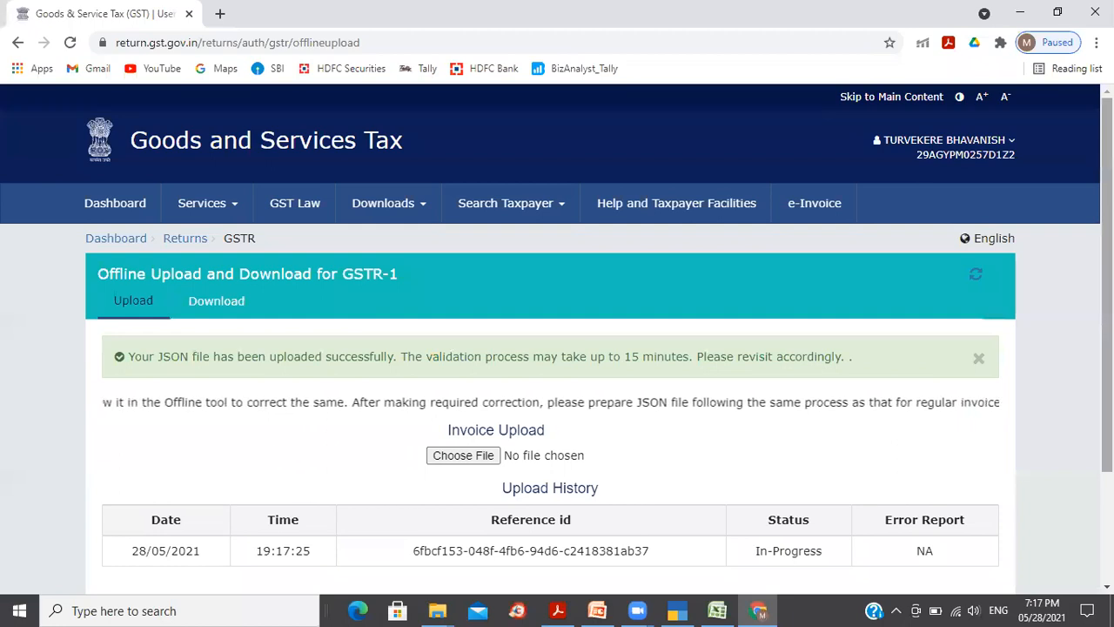
# Step: Dismiss the success message and refresh until the 19:17:25 upload shows Processed
pyautogui.scroll(-1, 557, 340)
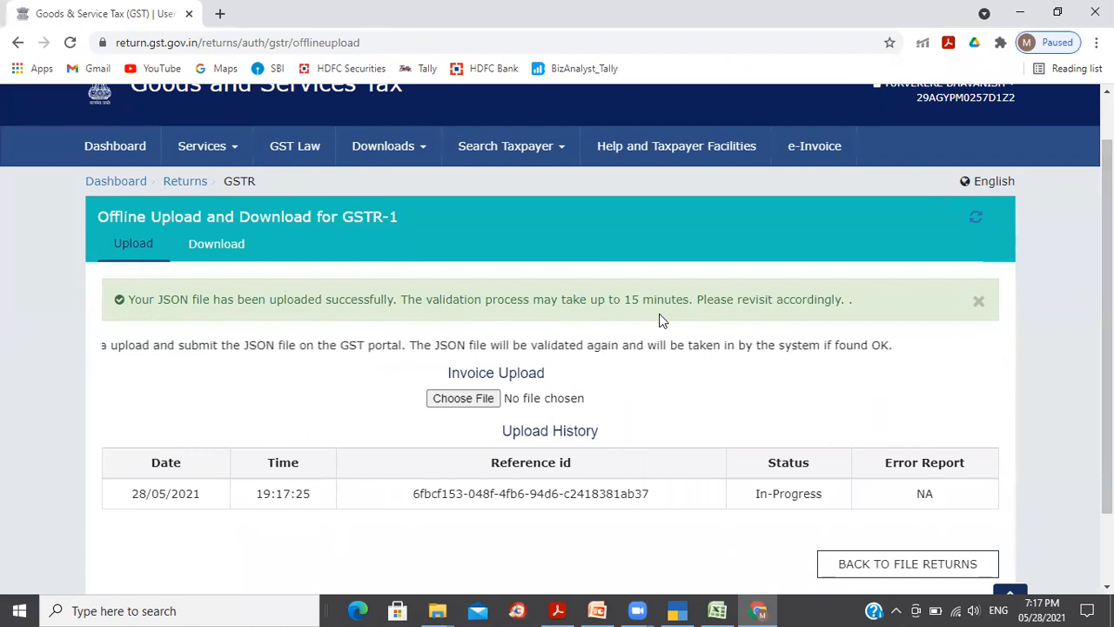
pyautogui.doubleClick(783, 498)
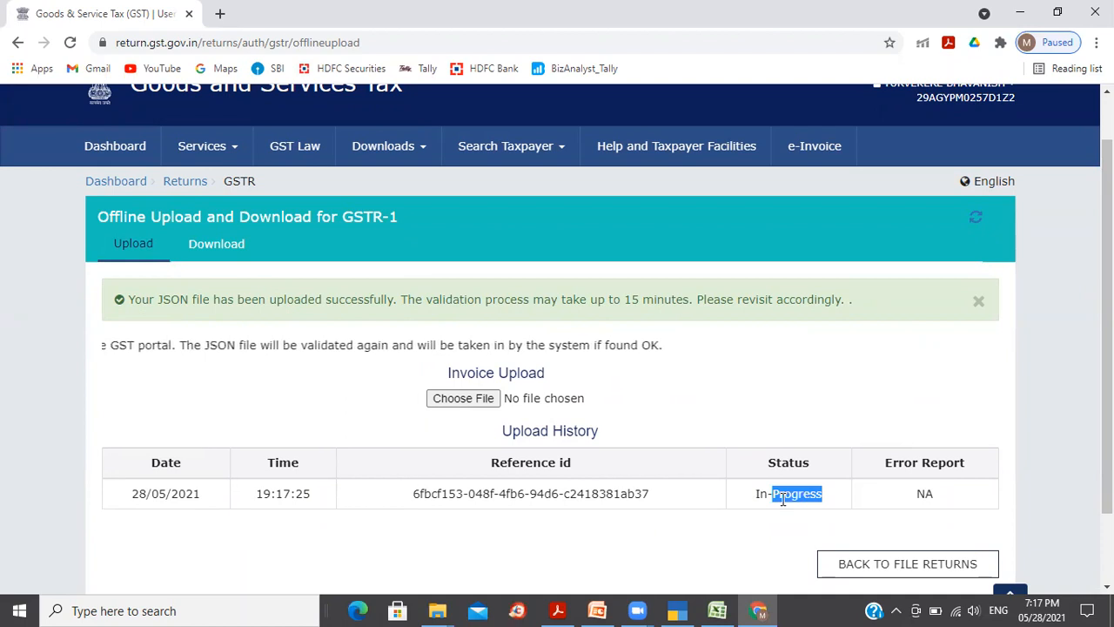
pyautogui.click(782, 499)
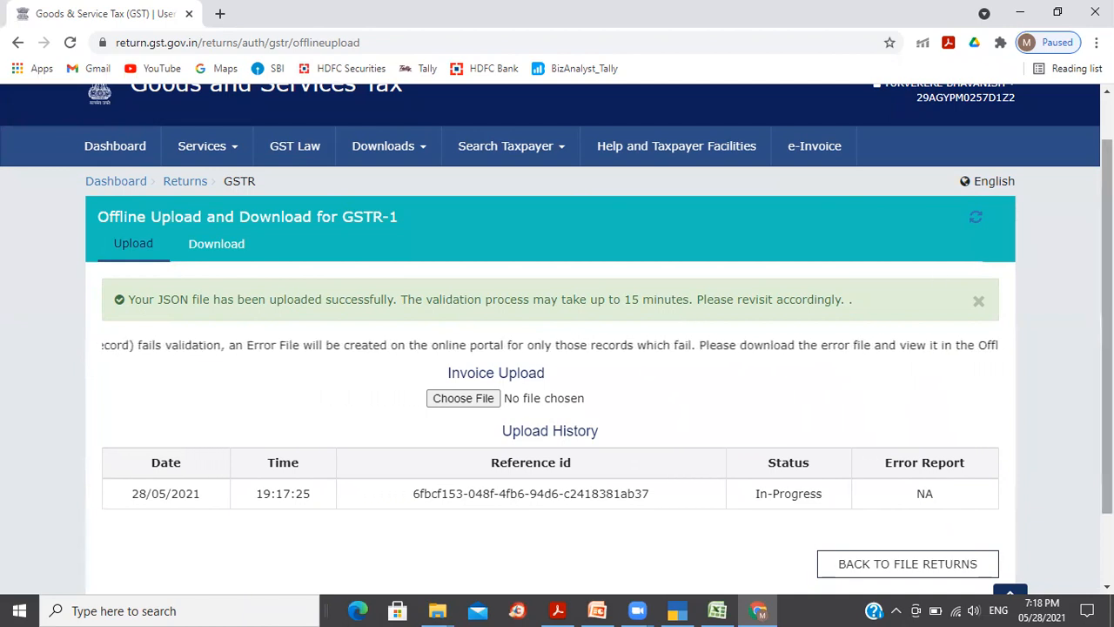
pyautogui.scroll(1, 1016, 331)
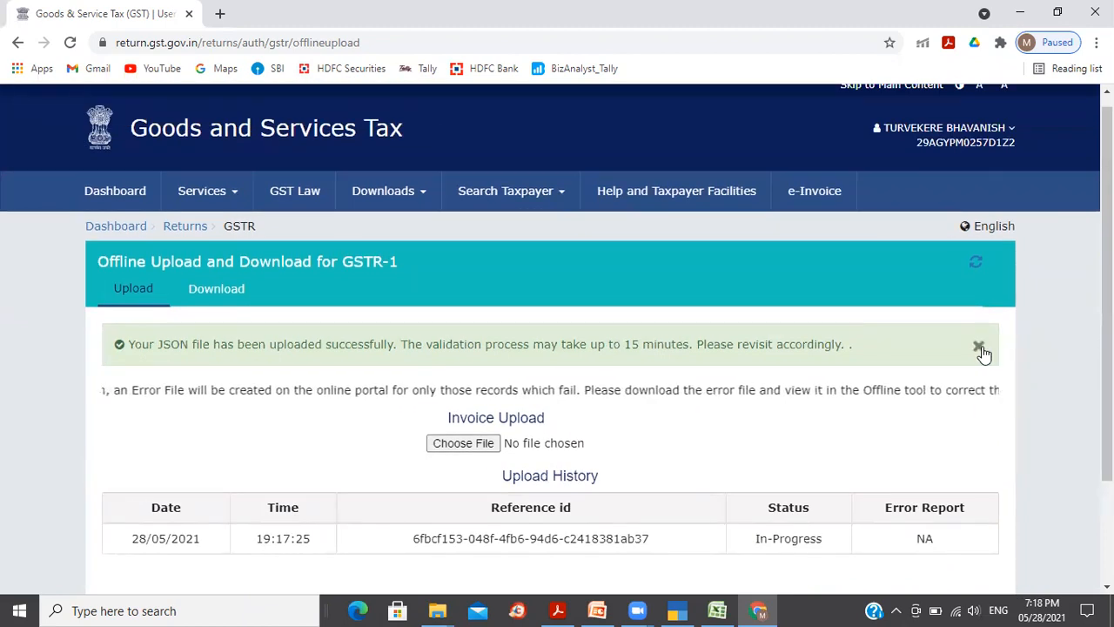
pyautogui.click(980, 349)
pyautogui.click(977, 264)
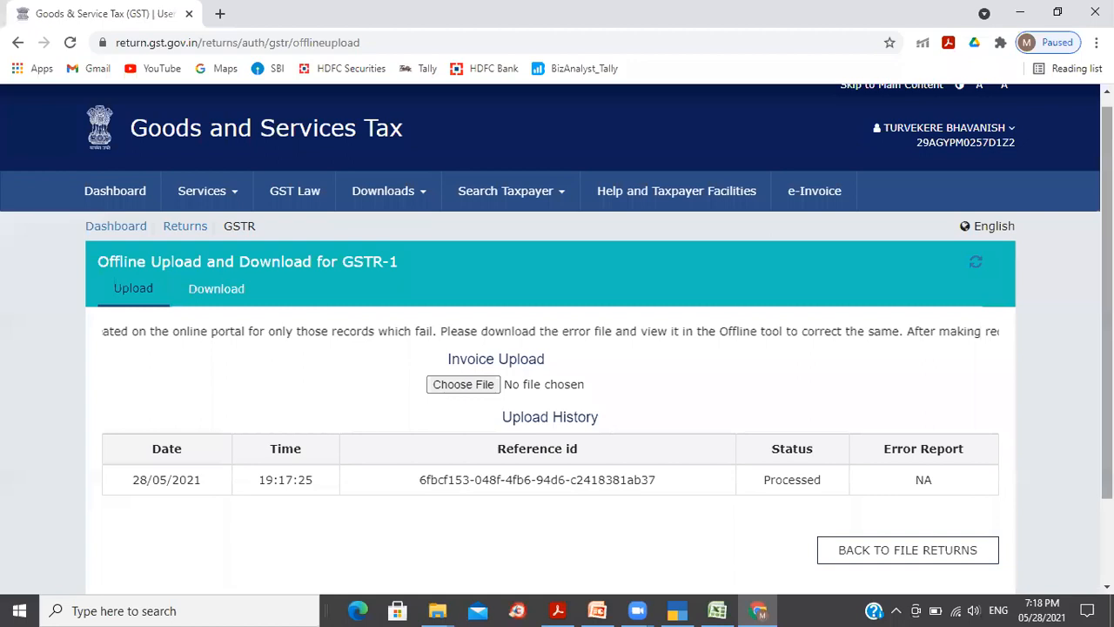
pyautogui.scroll(-2, 803, 387)
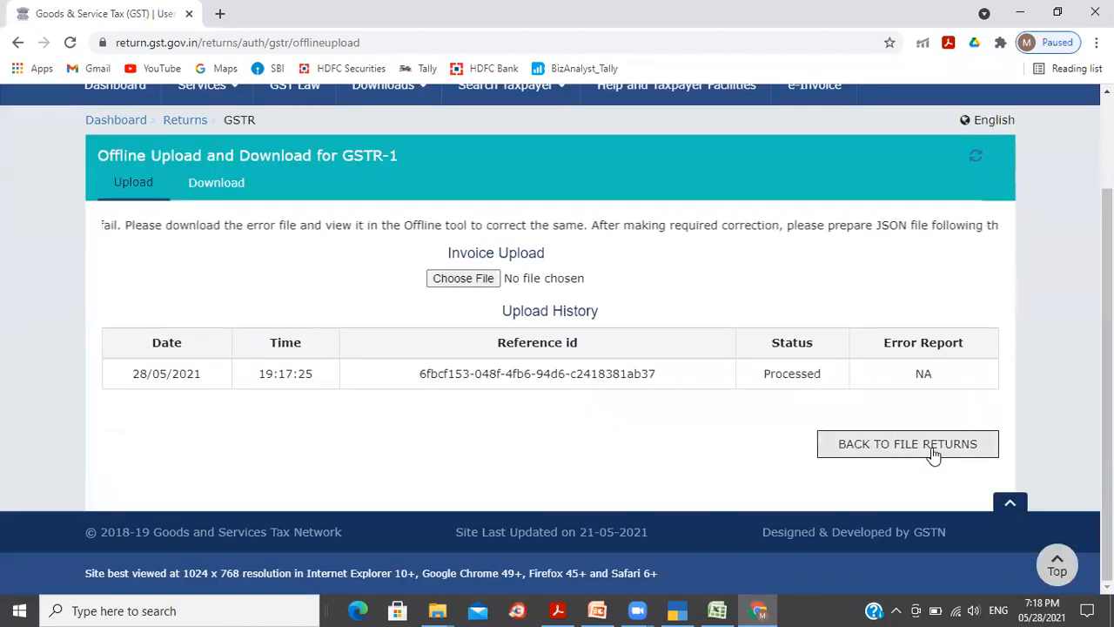
# Step: Search the April returns again and open the GSTR-1 tile to prepare online
pyautogui.click(933, 453)
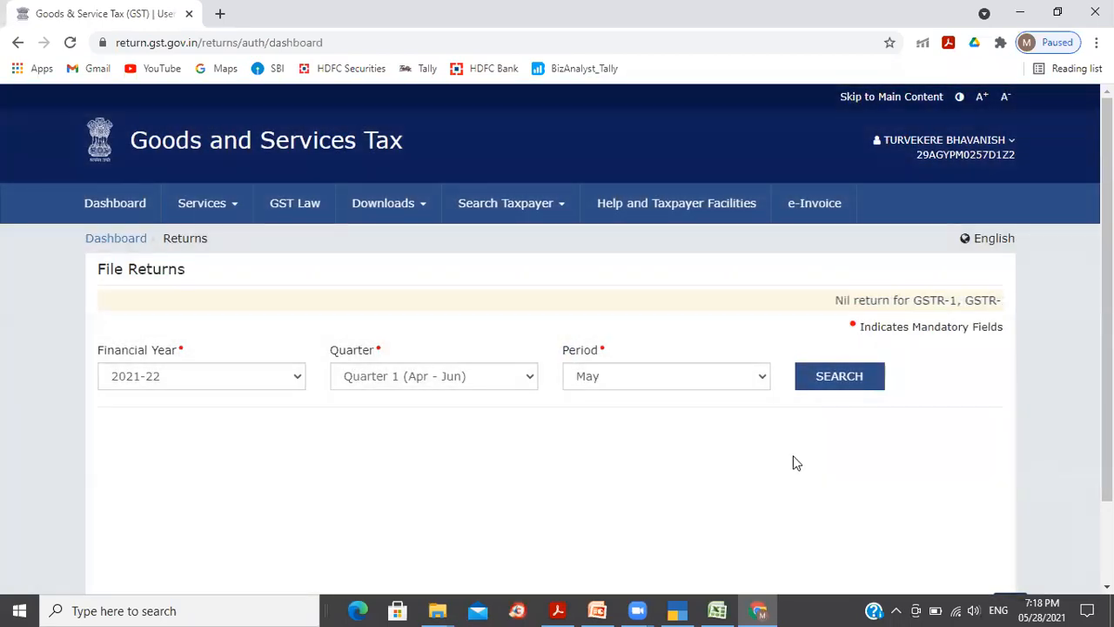
pyautogui.click(762, 375)
pyautogui.click(700, 398)
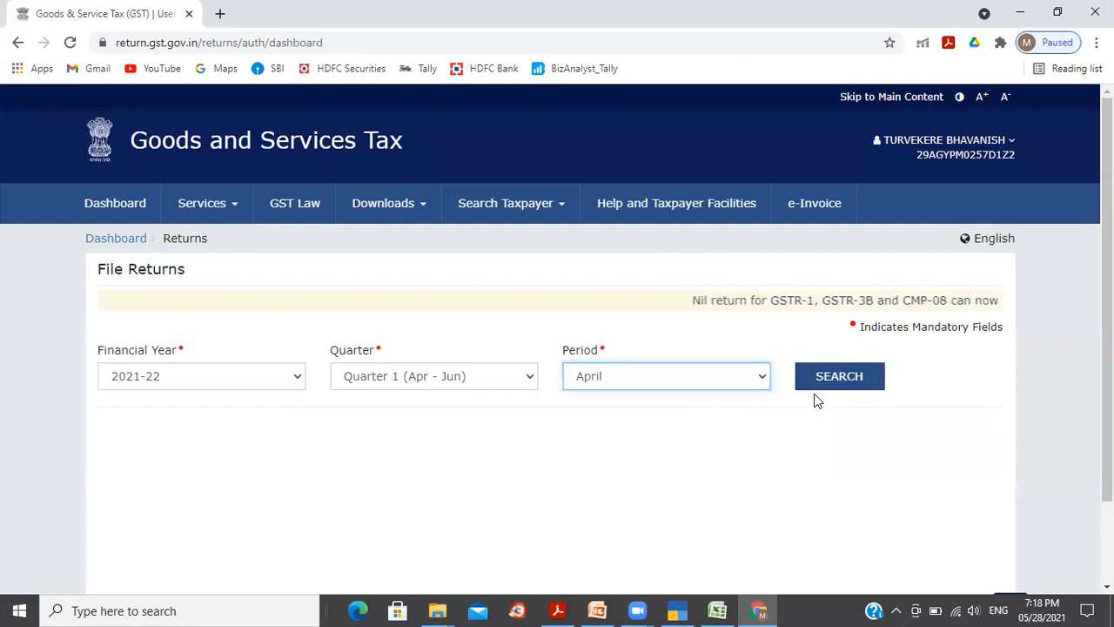
pyautogui.click(841, 378)
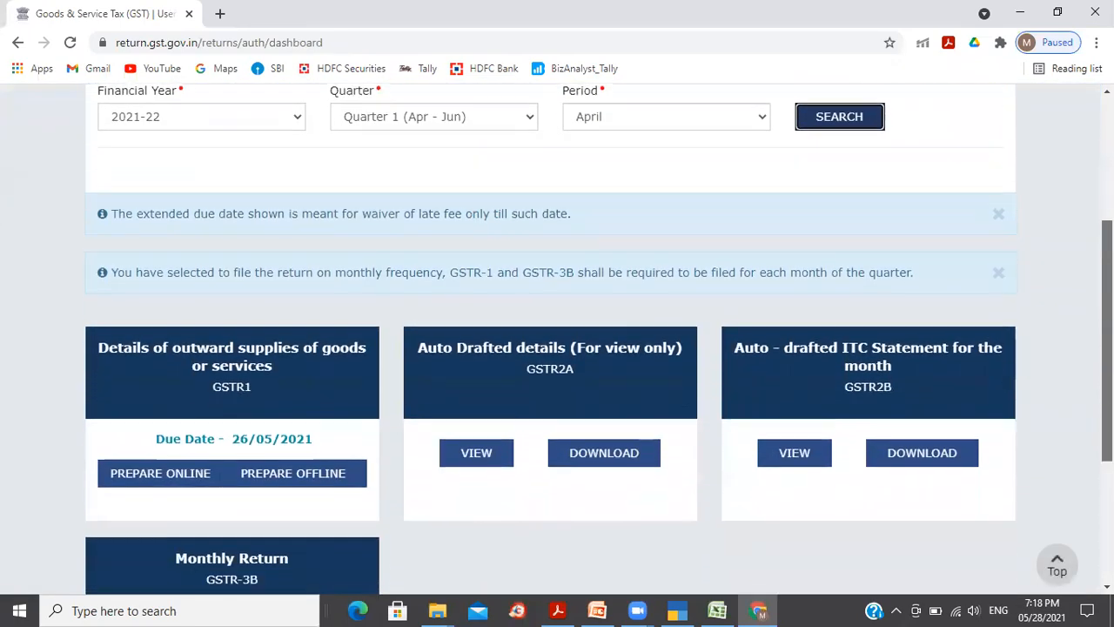
pyautogui.click(225, 388)
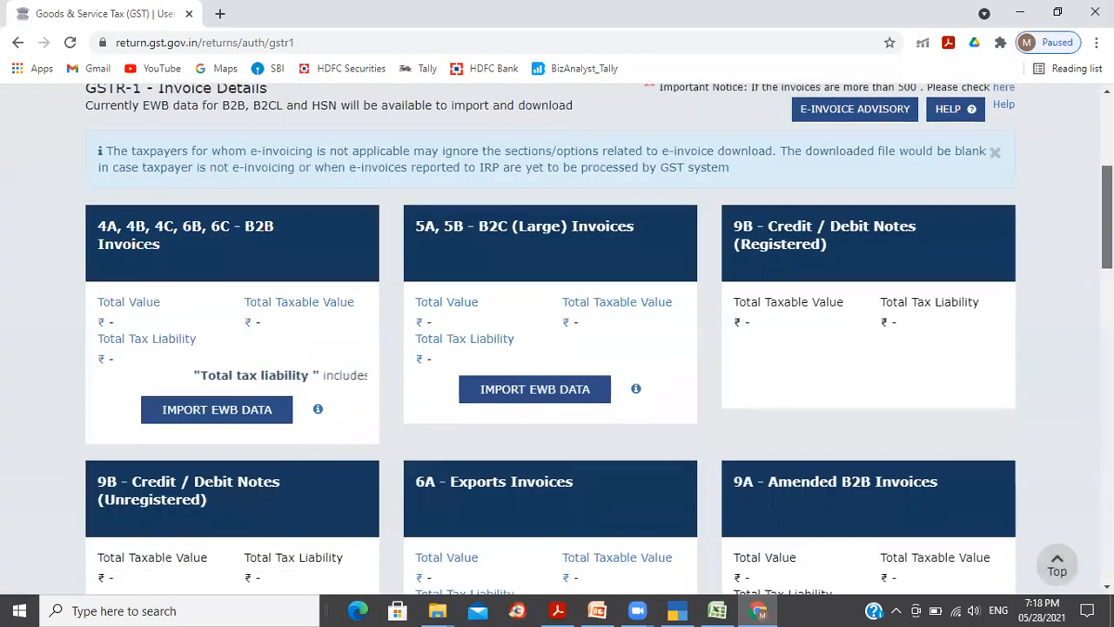
# Step: Refresh the GSTR-1 summary twice and switch back to TallyPrime's GSTR-1 report
pyautogui.scroll(-1, 550, 340)
pyautogui.scroll(-8, 550, 339)
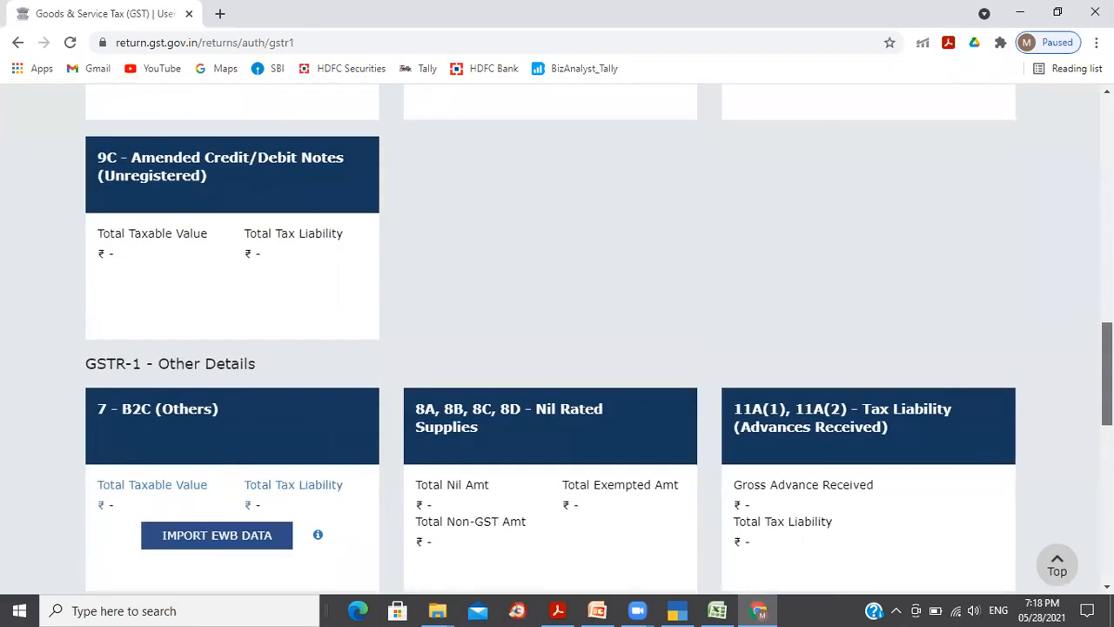
pyautogui.moveTo(1107, 373); pyautogui.dragTo(1107, 158)
pyautogui.click(1002, 233)
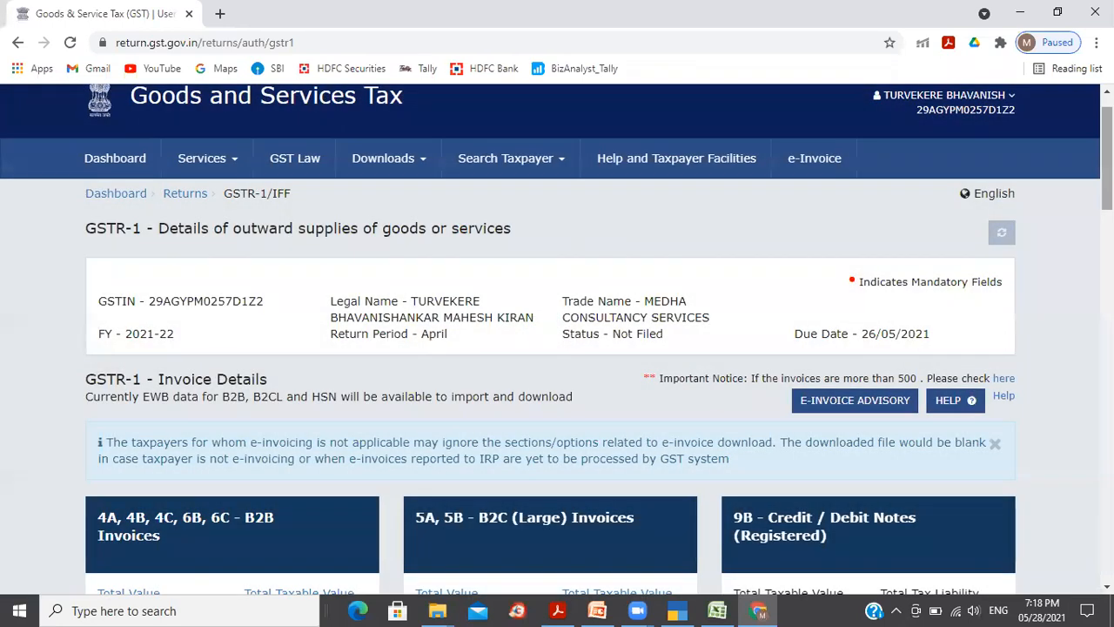
pyautogui.moveTo(1107, 166)
pyautogui.mouseDown()
pyautogui.moveTo(1108, 215)
pyautogui.moveTo(1107, 175)
pyautogui.mouseUp()
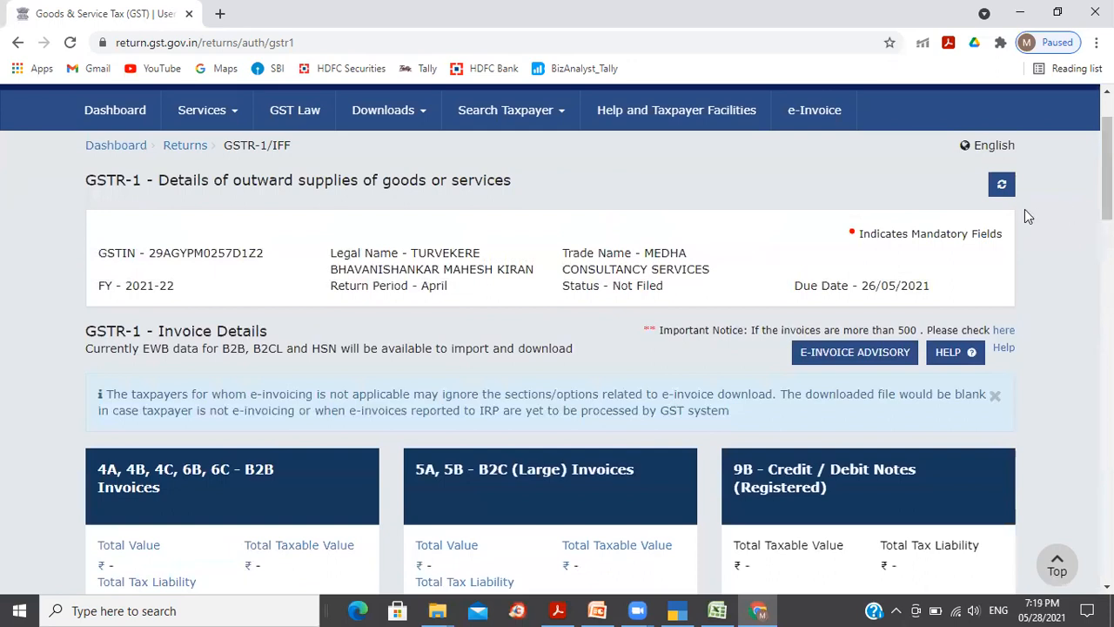
pyautogui.click(1004, 187)
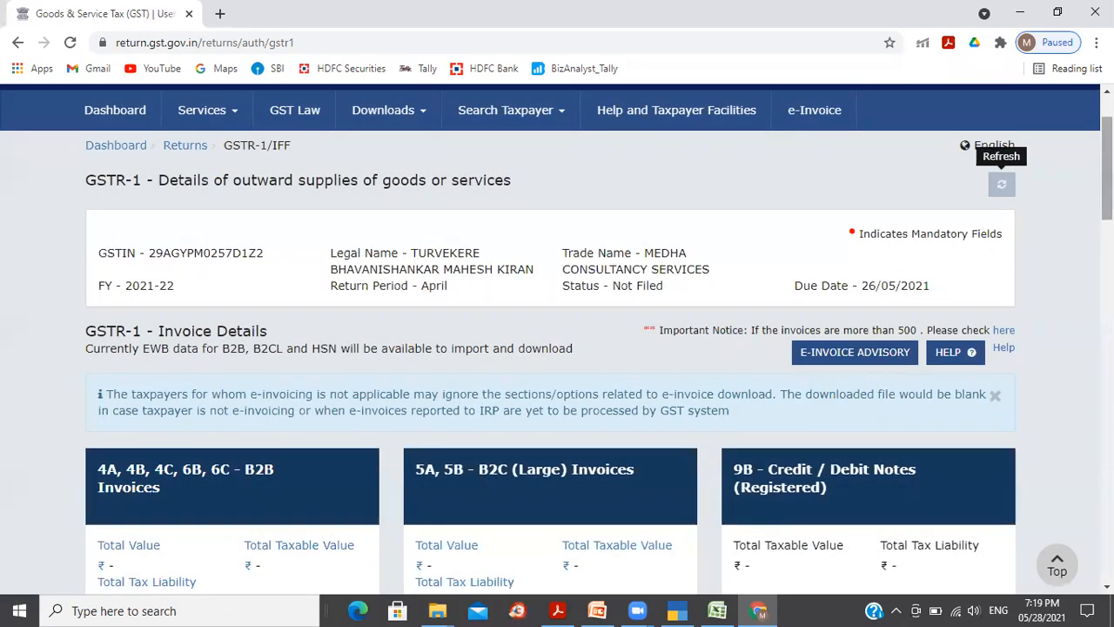
pyautogui.scroll(-1, 712, 503)
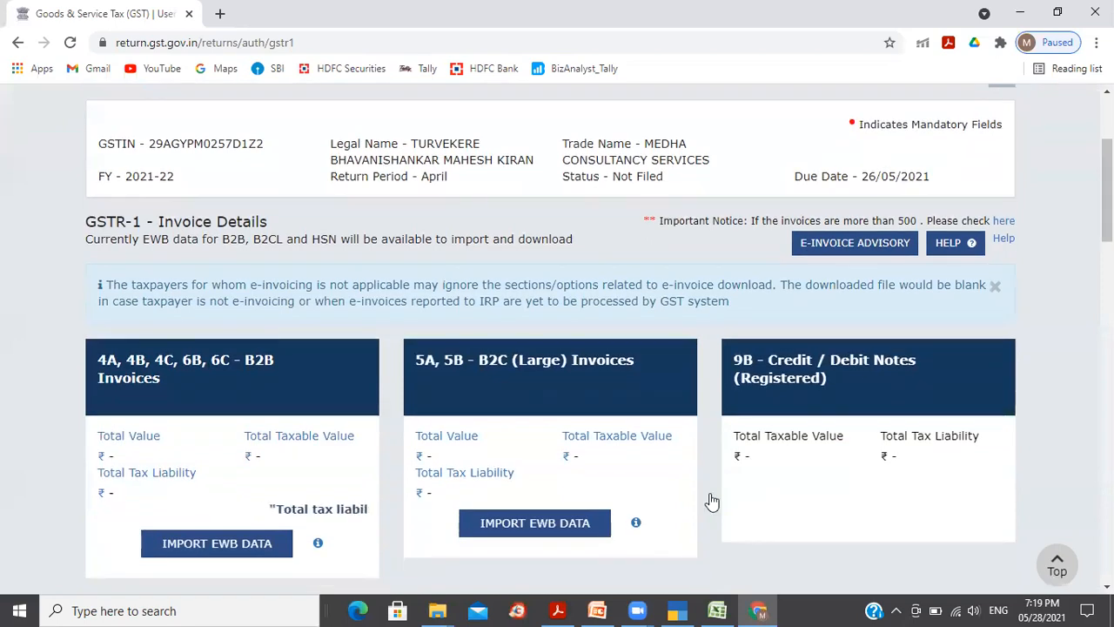
pyautogui.click(677, 611)
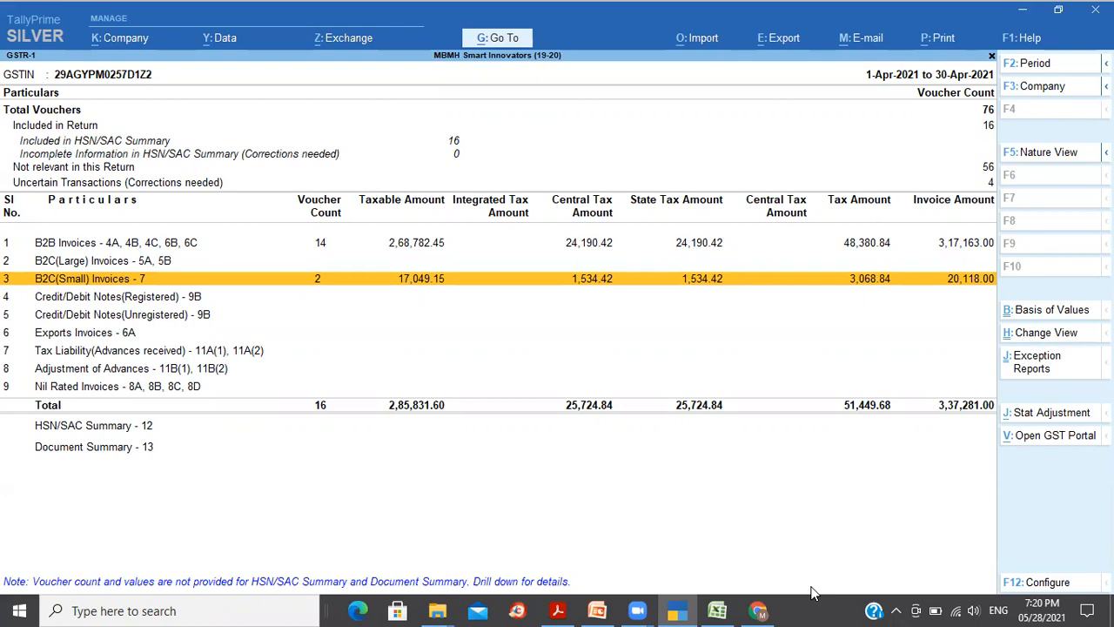
pyautogui.press('Return')
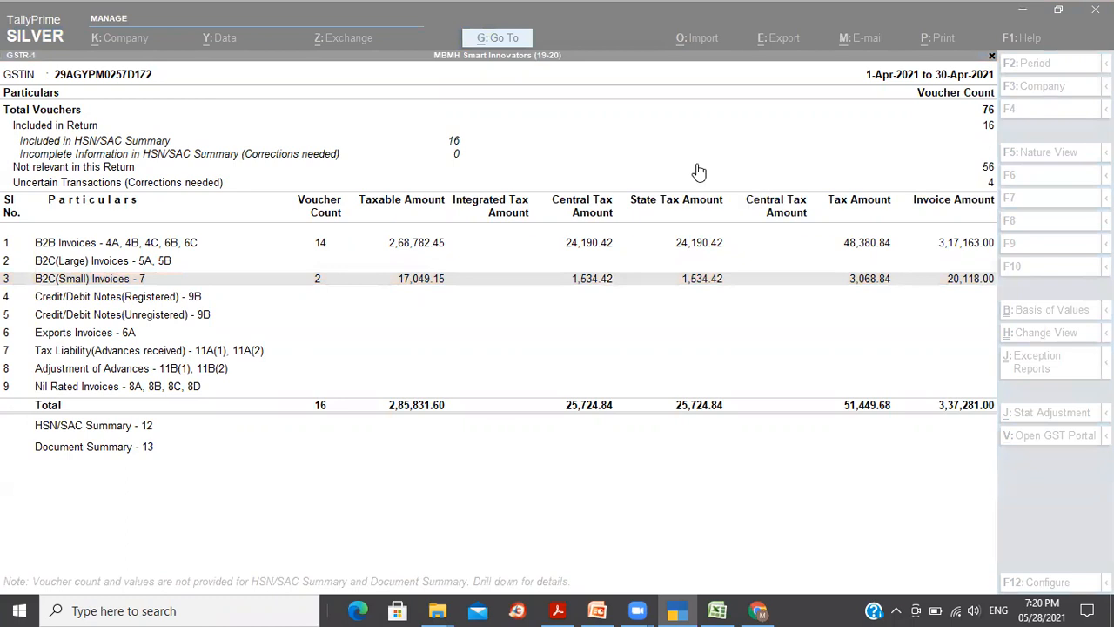
pyautogui.click(749, 9)
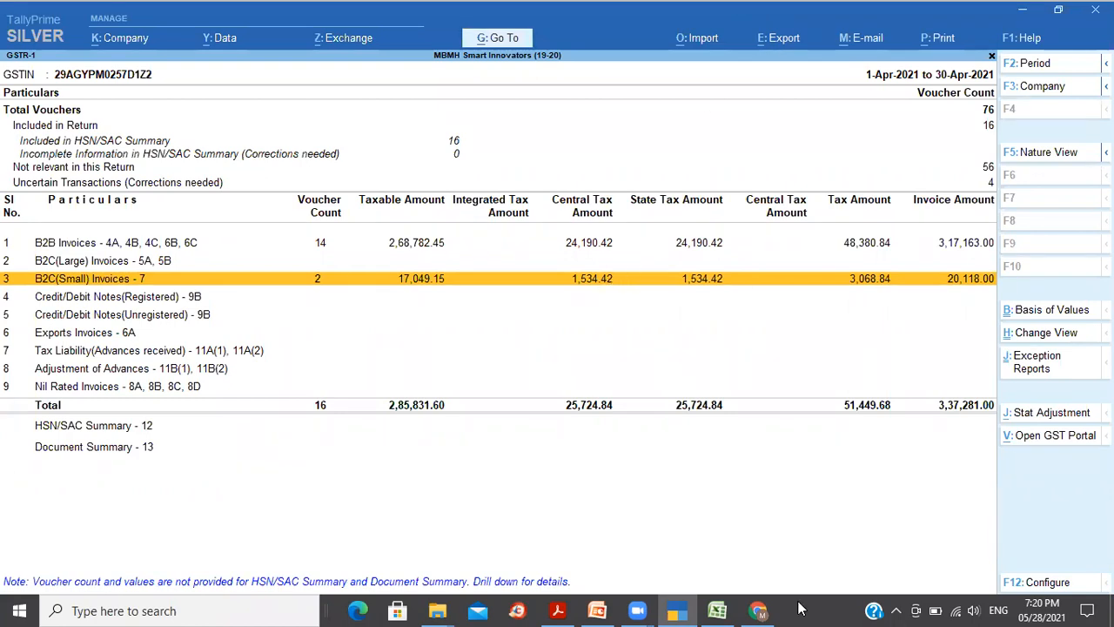
# Step: Refresh the portal's GSTR-1 page to load the uploaded summary figures
pyautogui.click(758, 609)
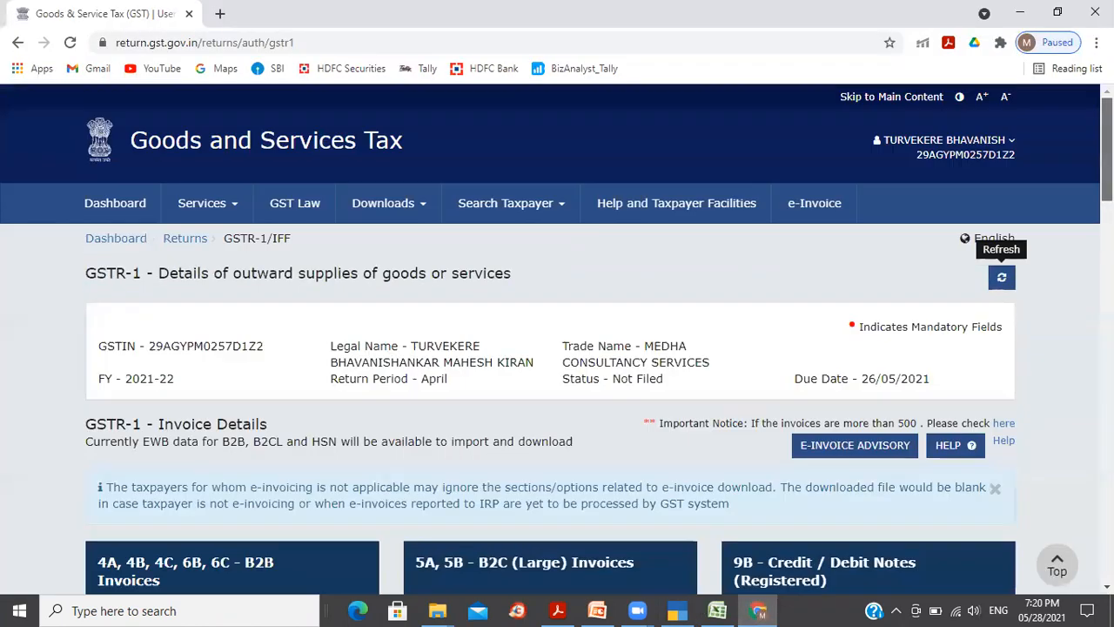
pyautogui.scroll(3, 1002, 287)
pyautogui.click(1002, 280)
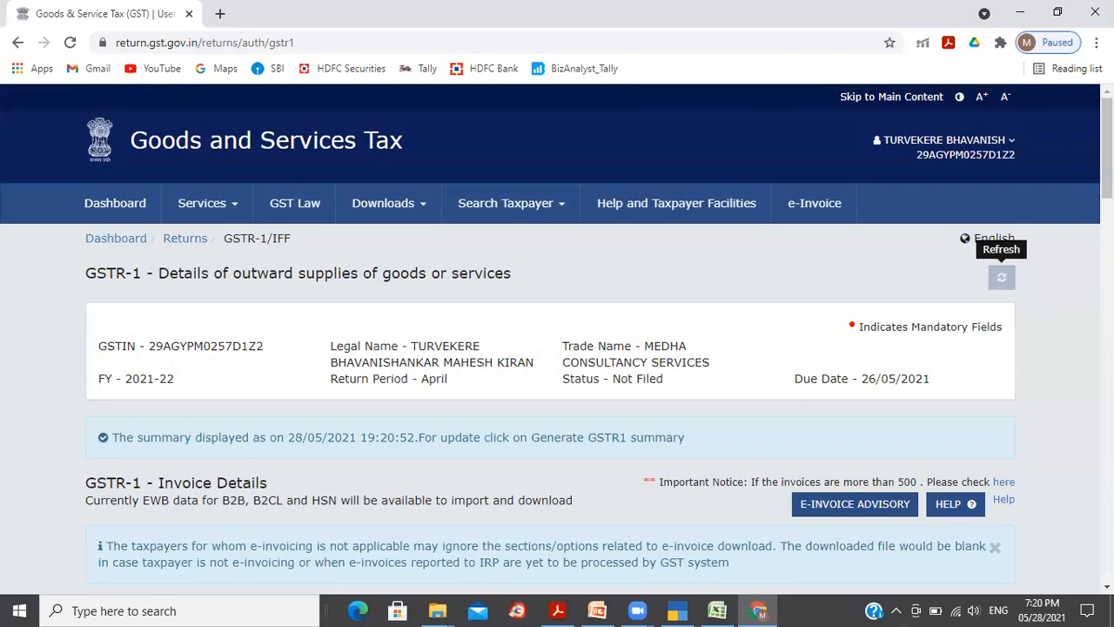
pyautogui.scroll(-3, 1001, 276)
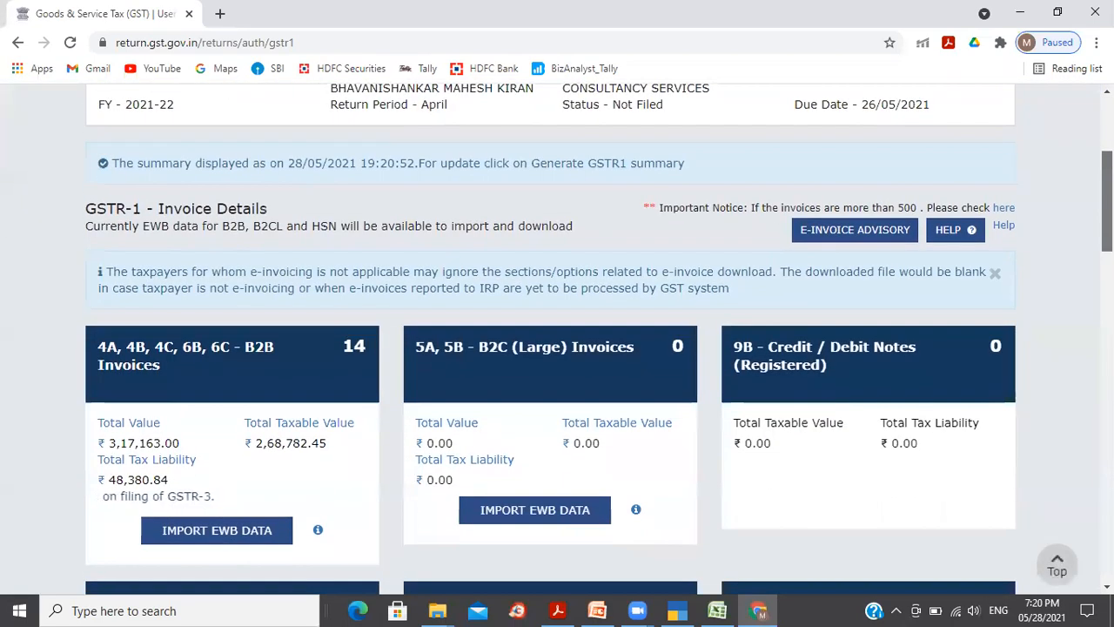
pyautogui.scroll(-1, 557, 340)
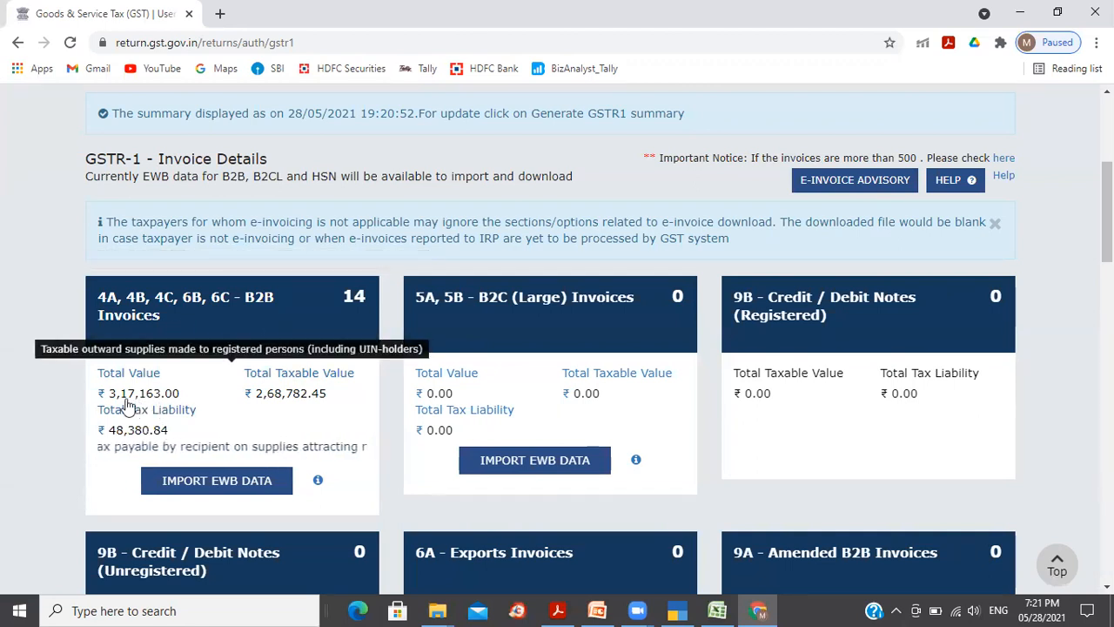
# Step: Compare the portal's 14 B2B invoices worth 3,17,163.00 against TallyPrime's B2B totals
pyautogui.hotkey('alt', 'Tab')
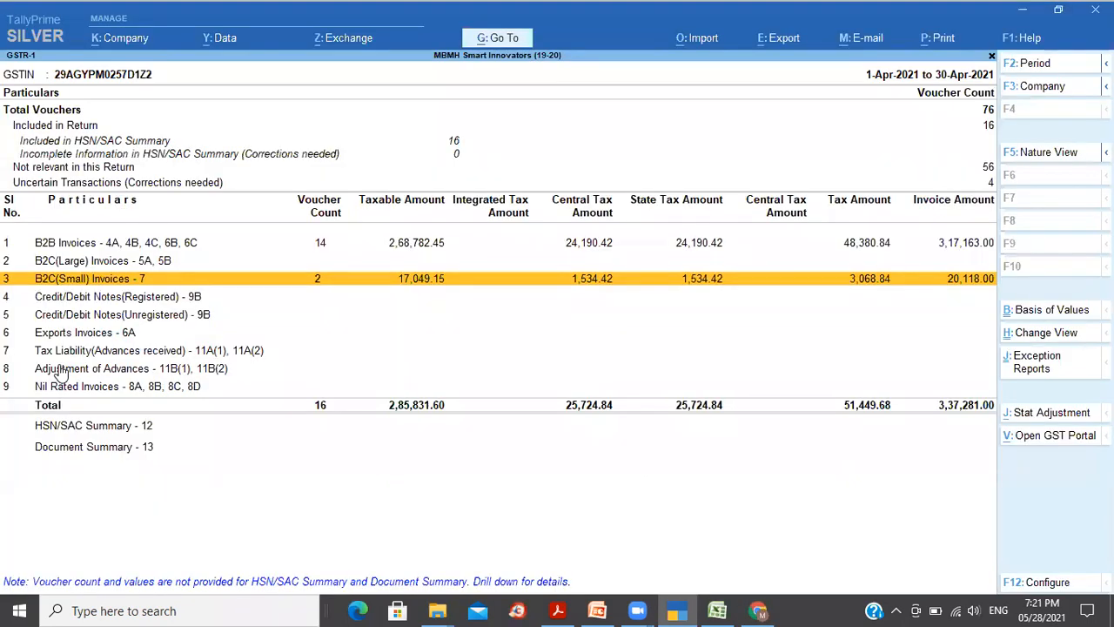
pyautogui.click(965, 247)
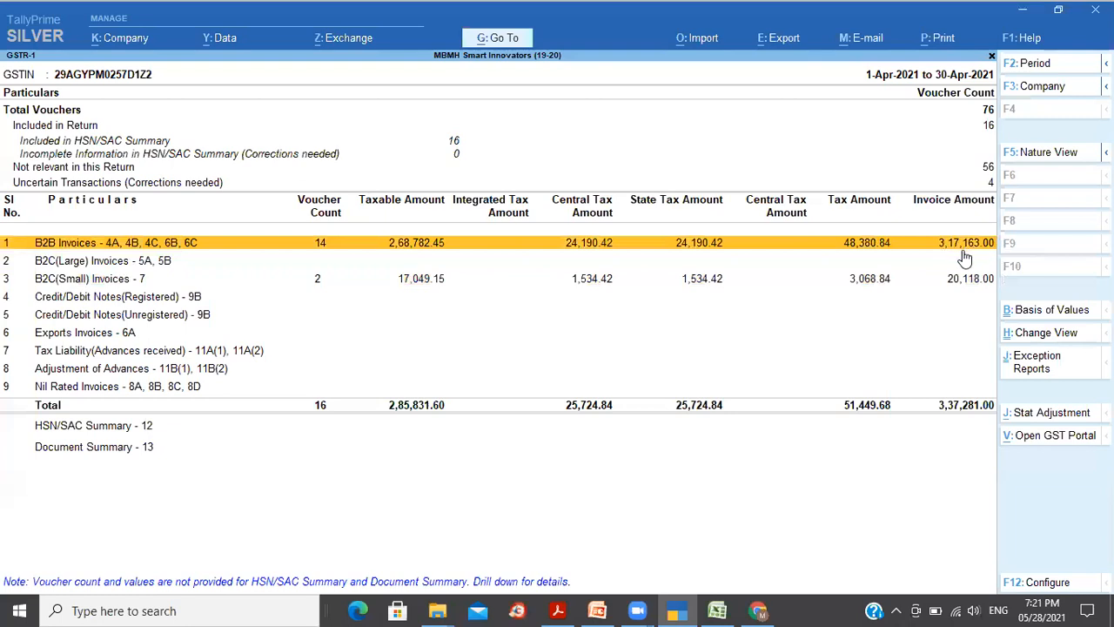
pyautogui.hotkey('alt', 'Tab')
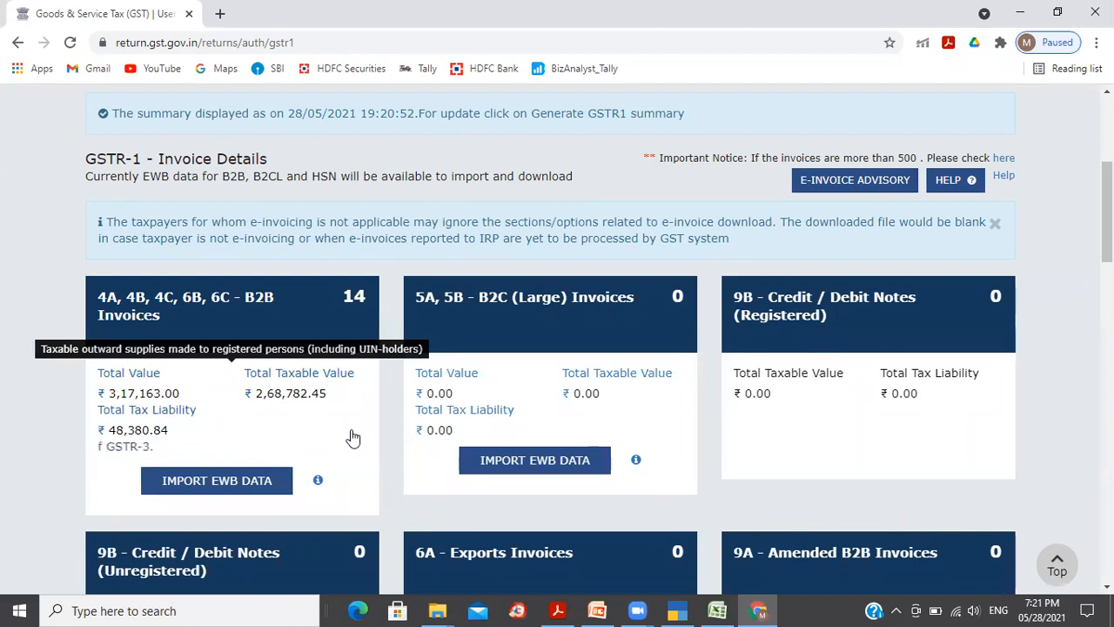
pyautogui.hotkey('alt', 'Tab')
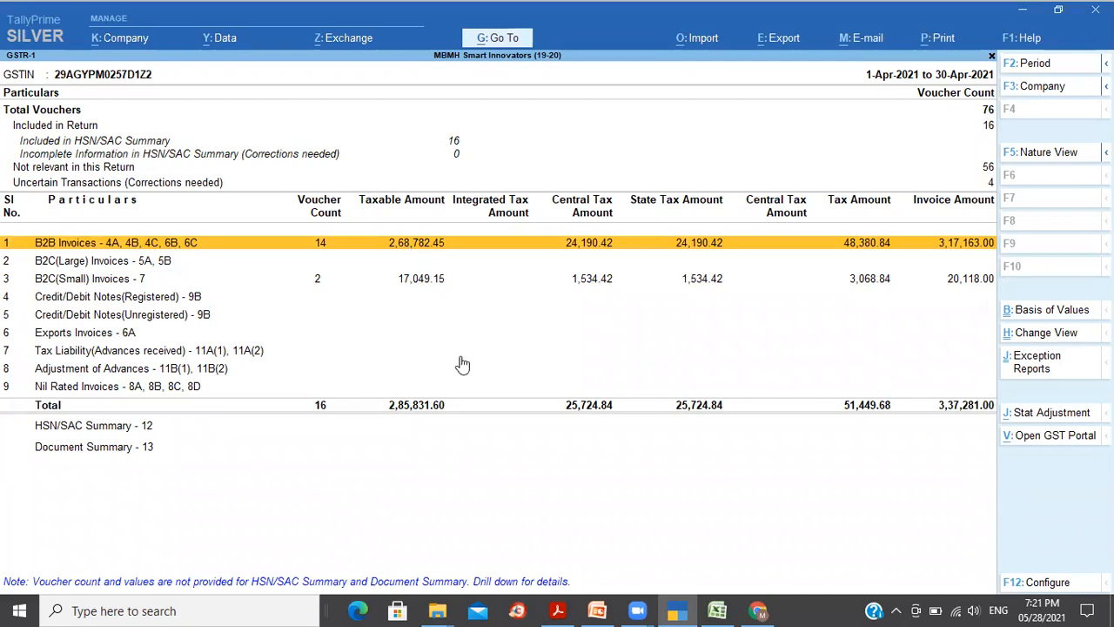
pyautogui.hotkey('alt', 'Tab')
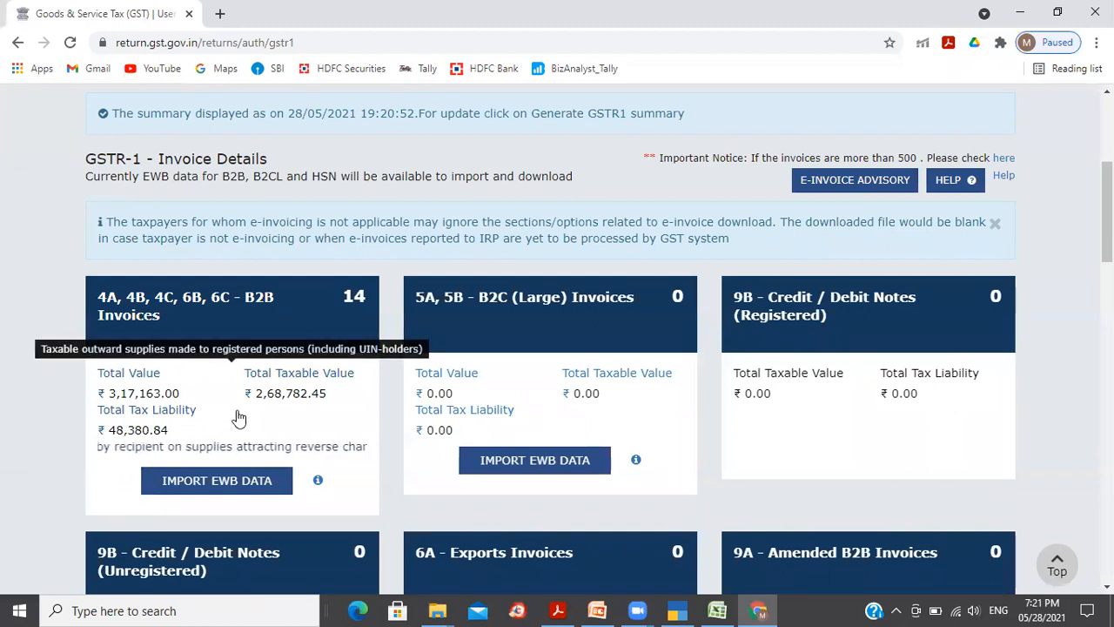
pyautogui.hotkey('alt', 'Tab')
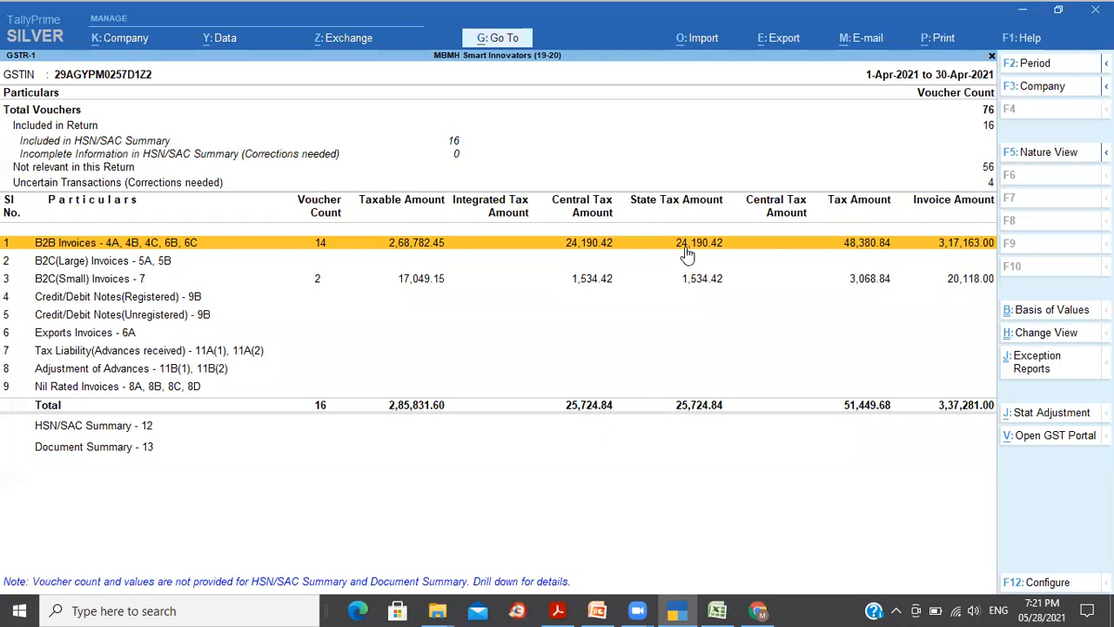
pyautogui.hotkey('alt', 'Tab')
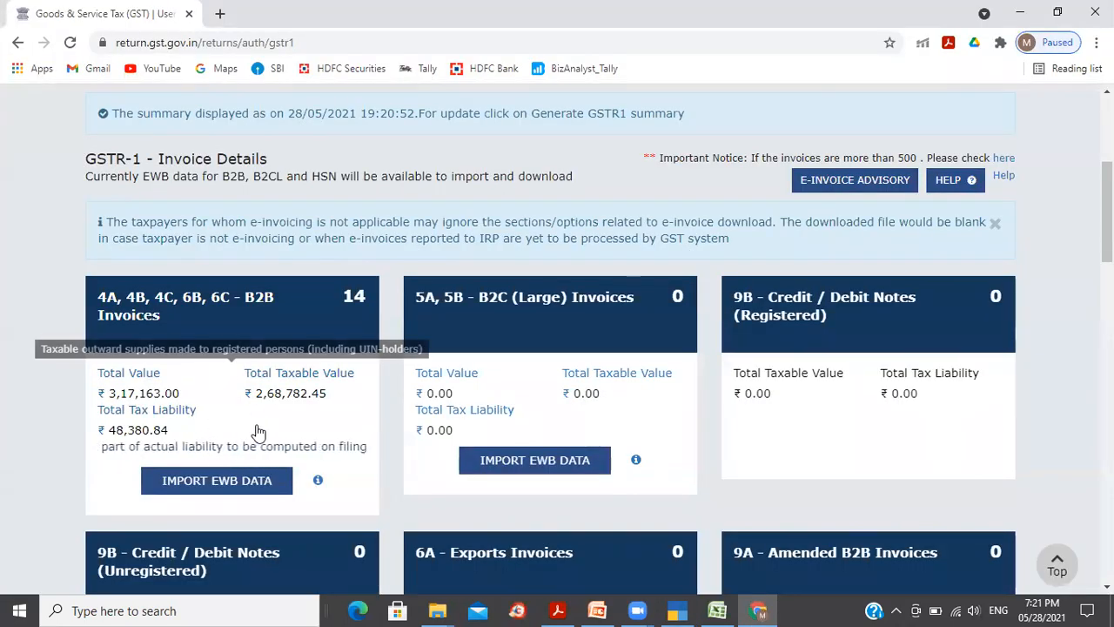
# Step: Open the portal's B2B receiver-wise summary and compare it with TallyPrime's party-wise B2B list
pyautogui.click(227, 328)
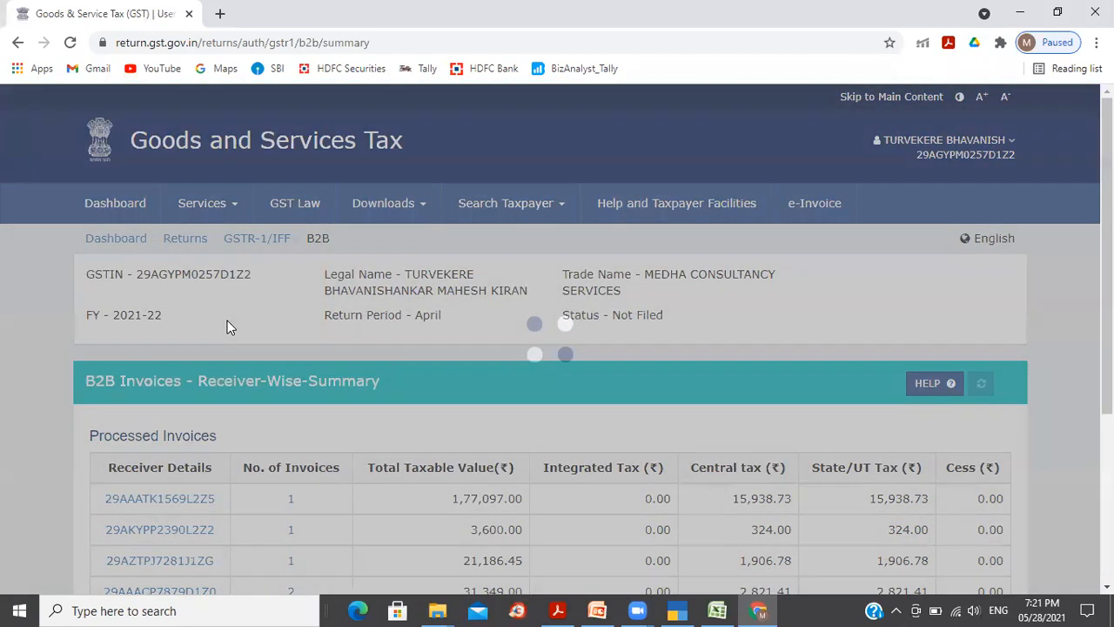
pyautogui.scroll(-3, 398, 340)
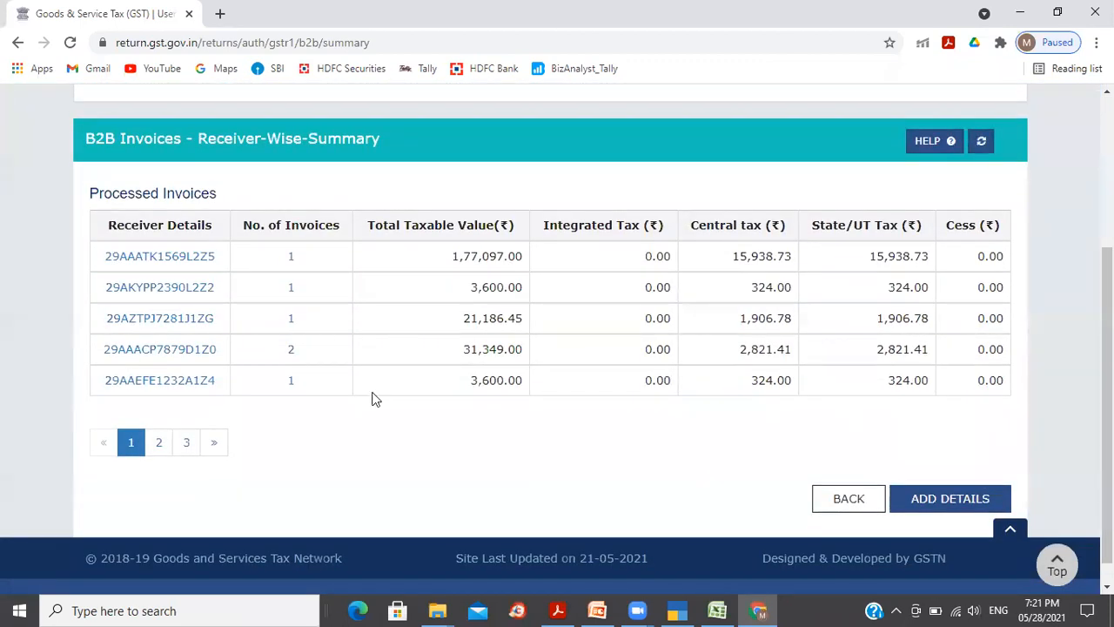
pyautogui.hotkey('alt', 'Tab')
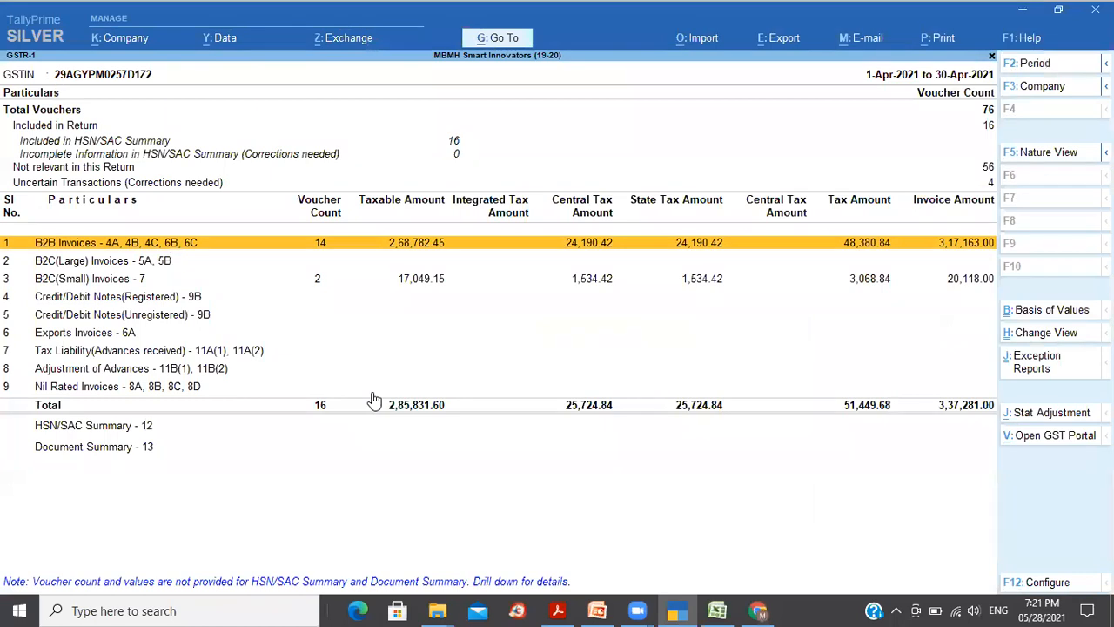
pyautogui.press('Return')
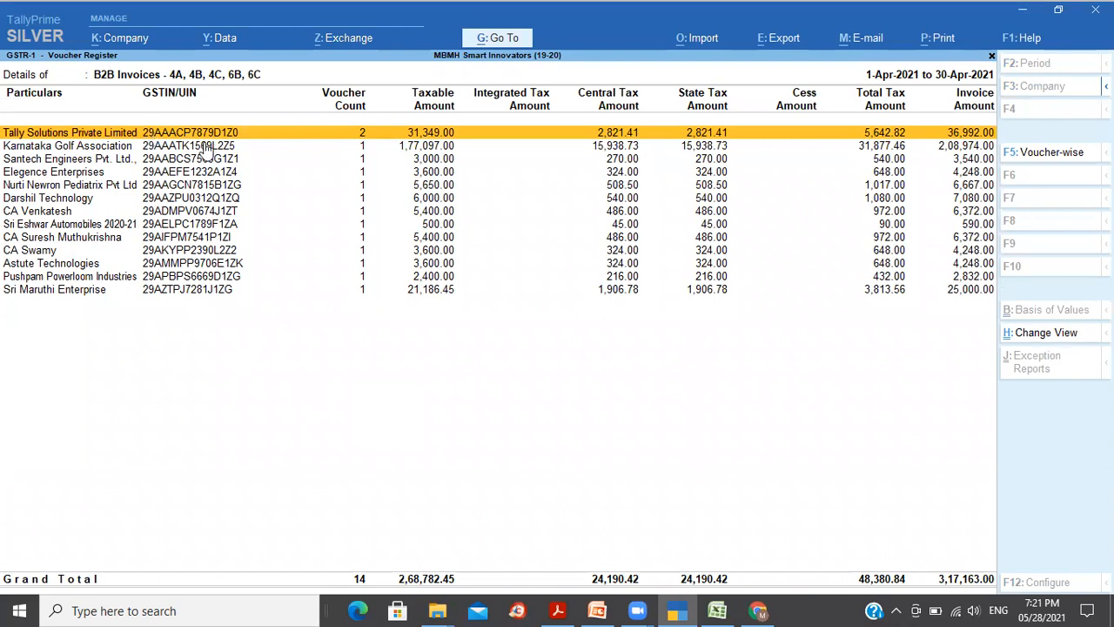
pyautogui.hotkey('alt', 'Tab')
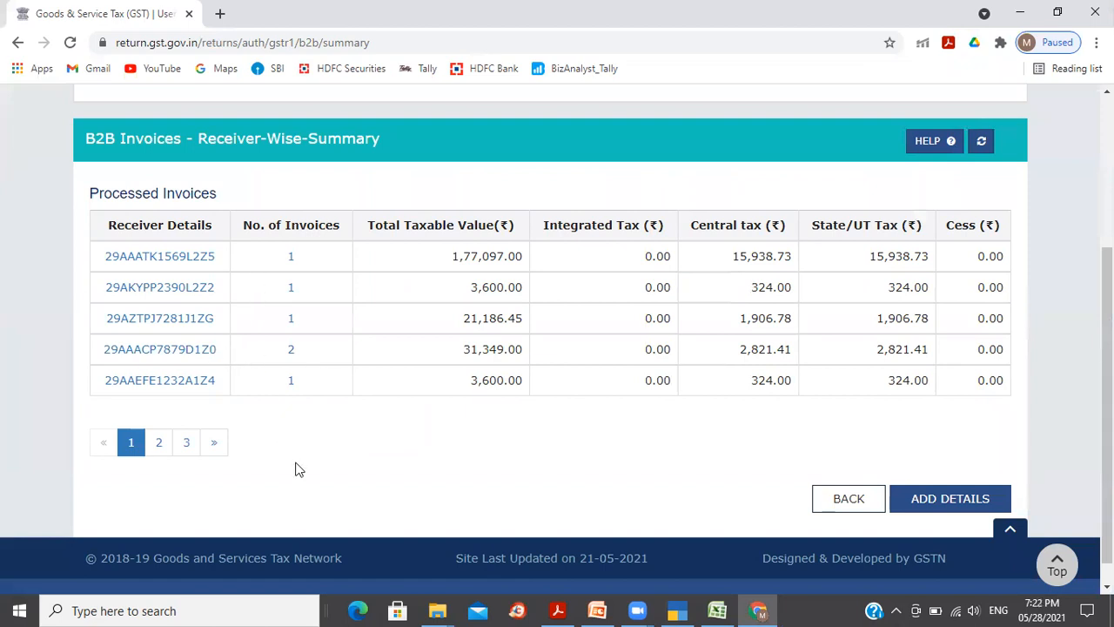
pyautogui.hotkey('alt', 'Tab')
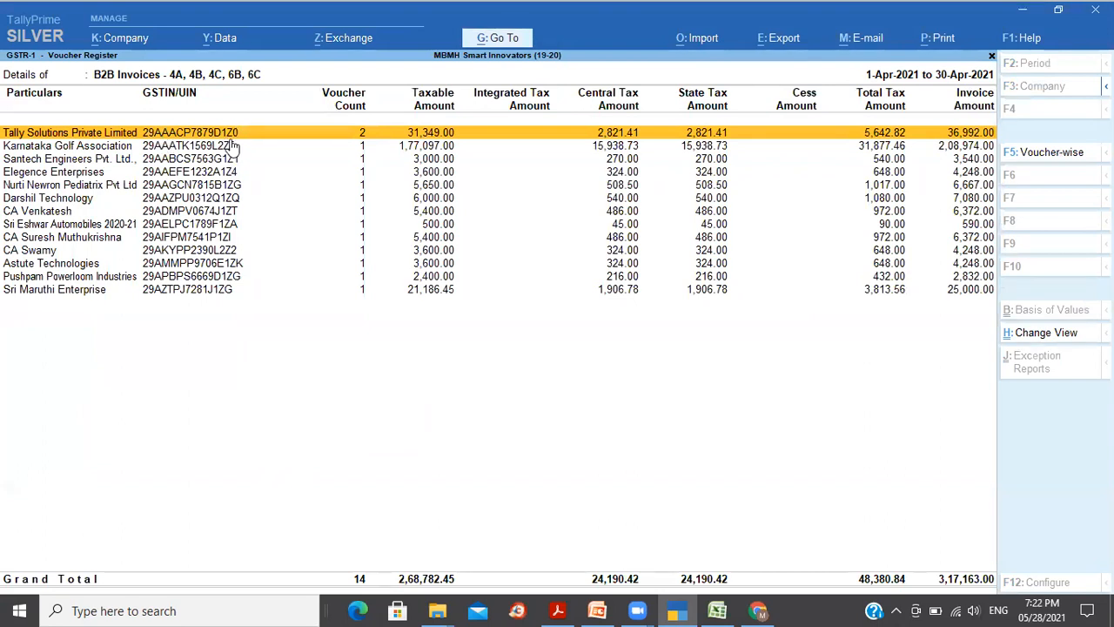
pyautogui.hotkey('alt', 'Tab')
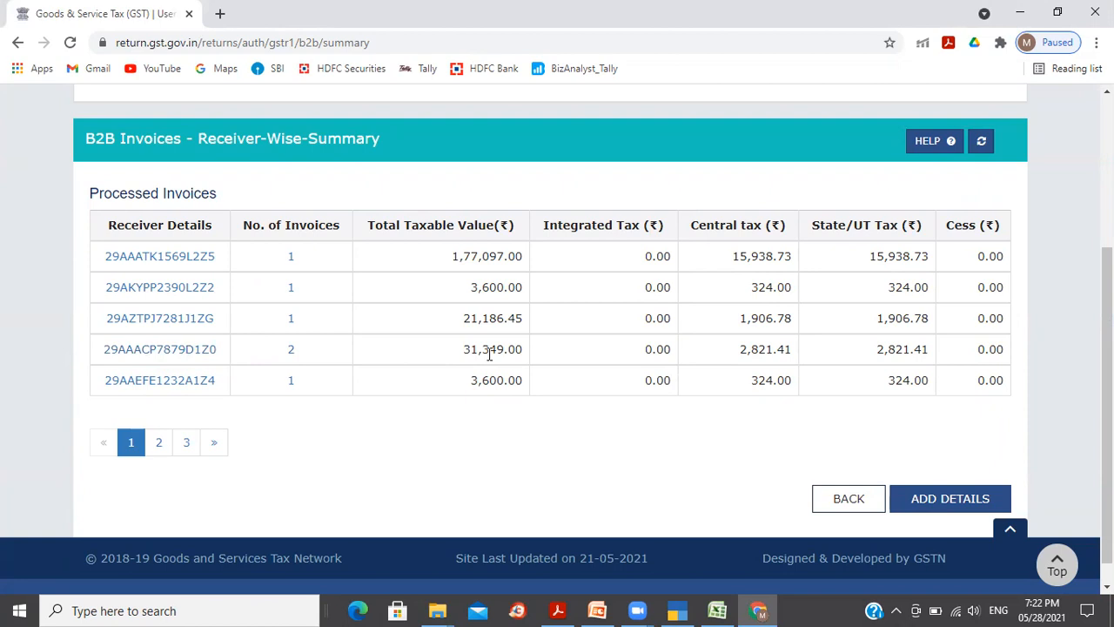
pyautogui.hotkey('alt', 'Tab')
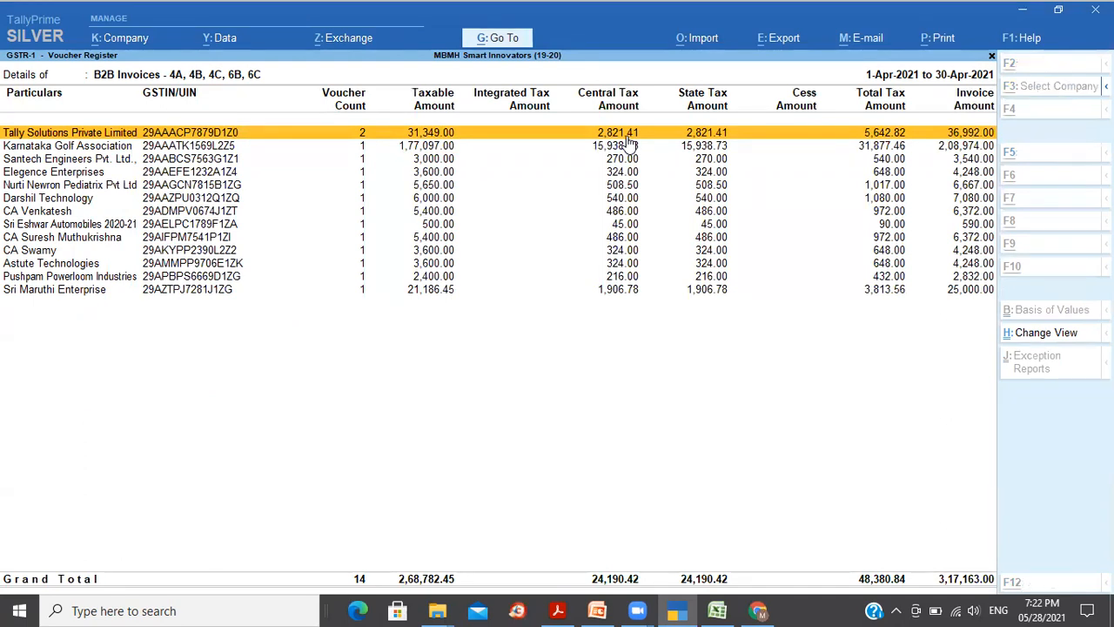
pyautogui.hotkey('alt', 'Tab')
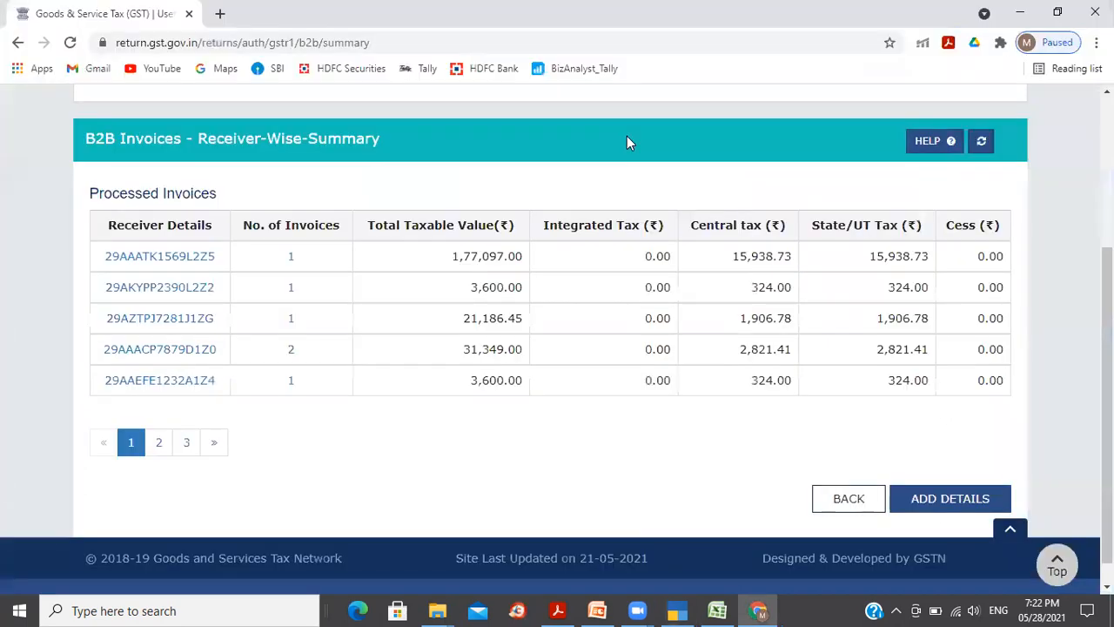
pyautogui.click(290, 349)
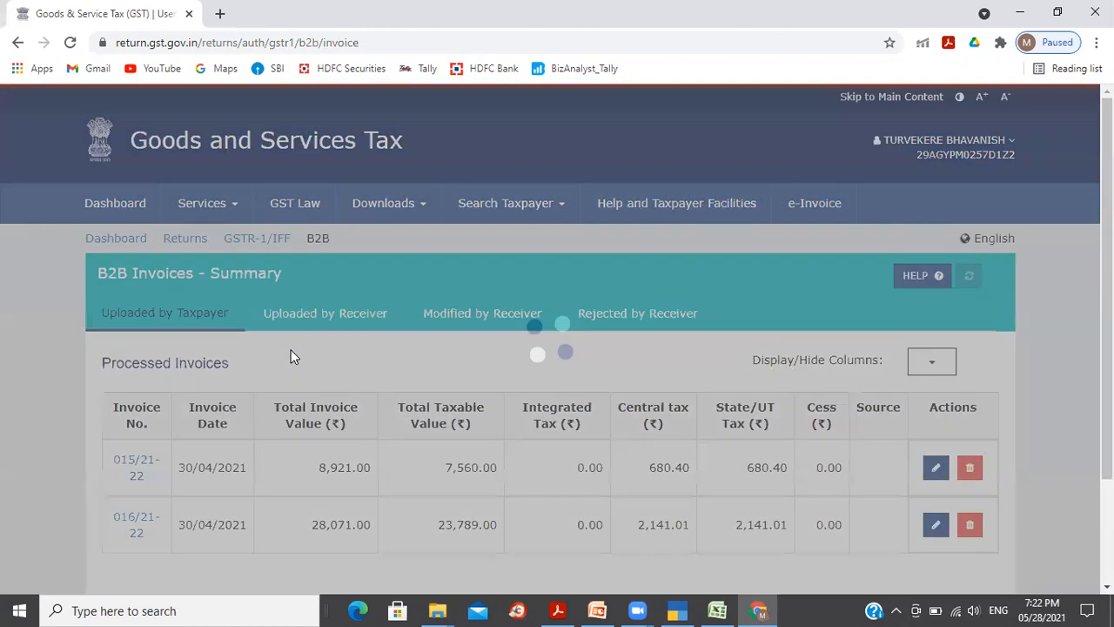
pyautogui.scroll(-2, 506, 431)
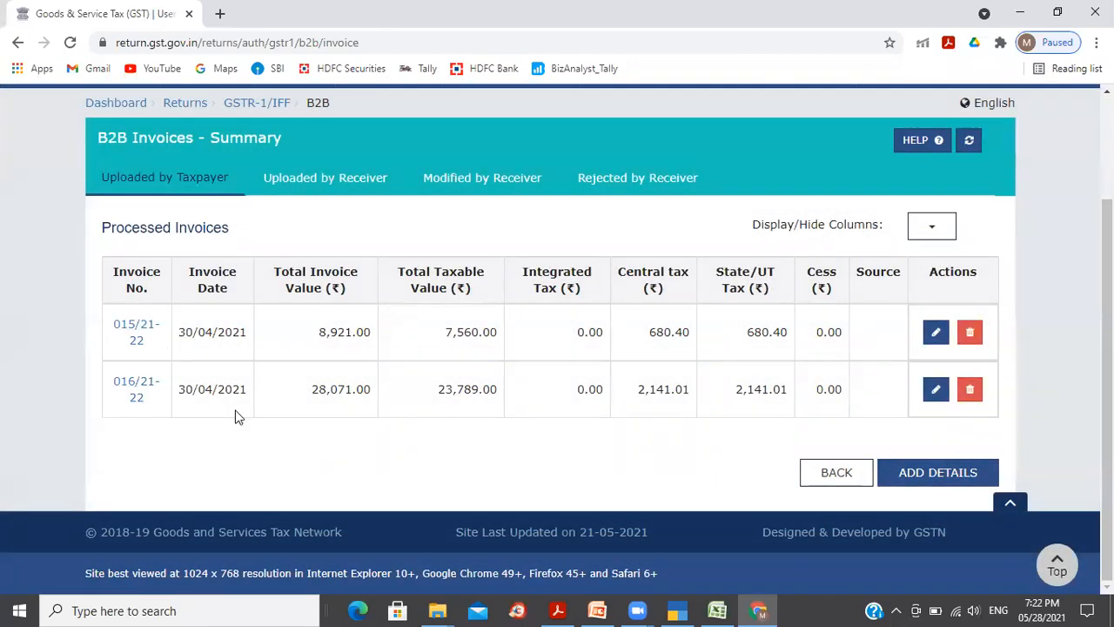
pyautogui.hotkey('alt', 'Tab')
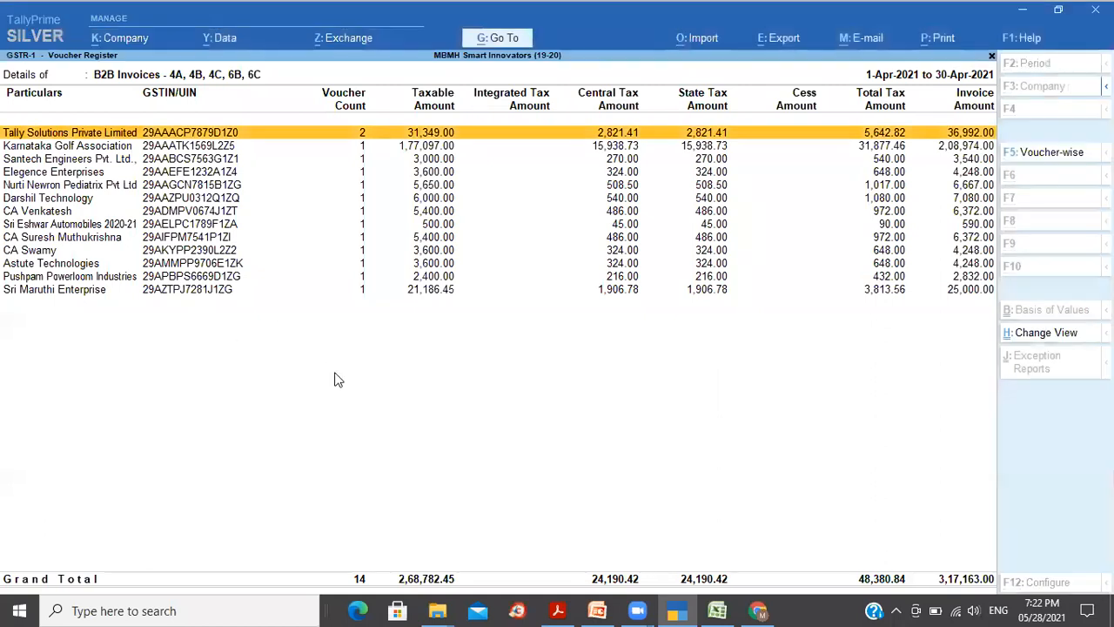
pyautogui.press('Return')
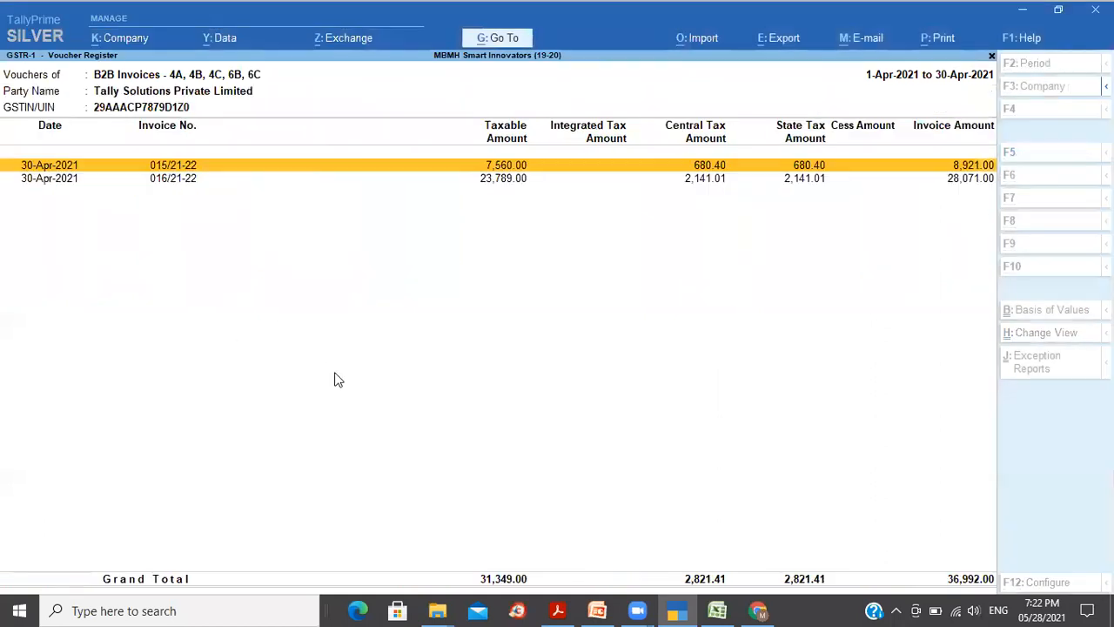
pyautogui.click(179, 183)
pyautogui.click(185, 170)
pyautogui.click(185, 180)
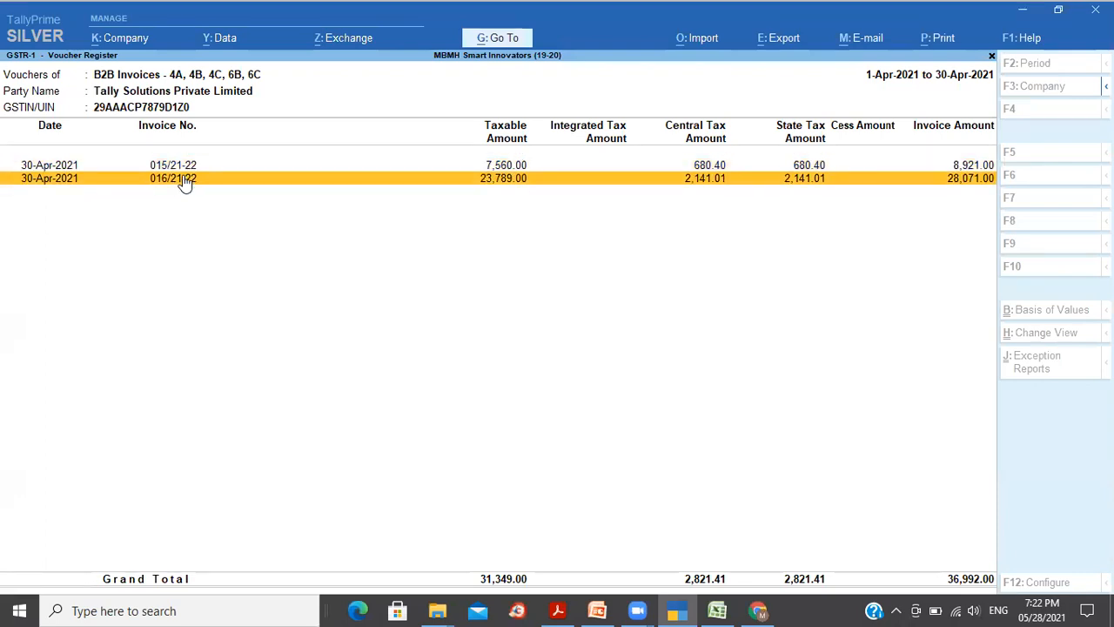
pyautogui.press('Escape')
pyautogui.hotkey('alt', 'Tab')
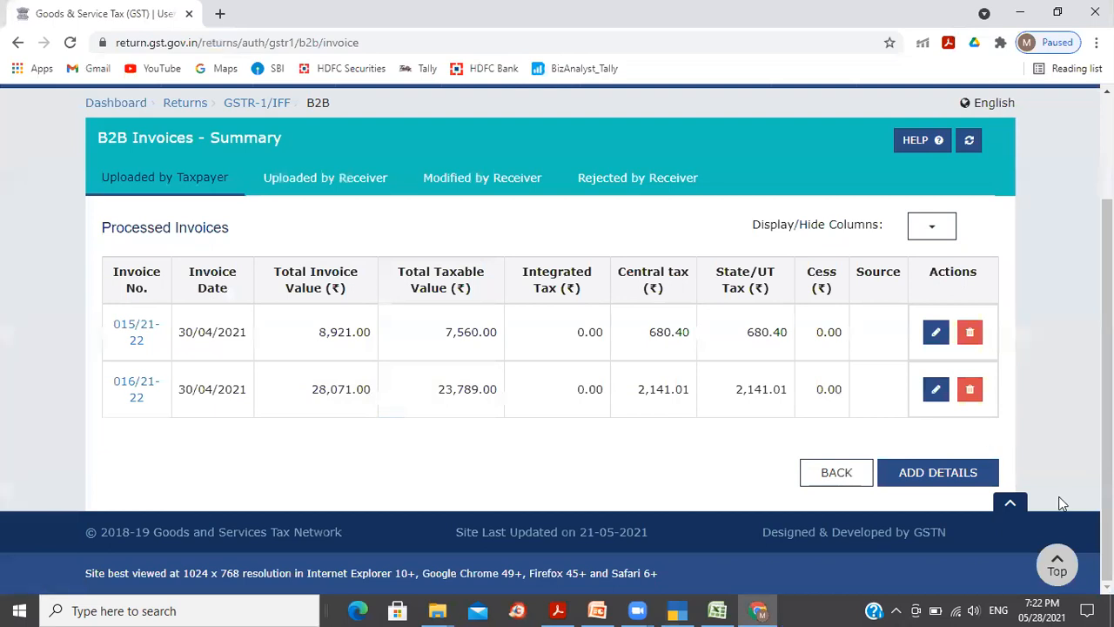
pyautogui.click(841, 477)
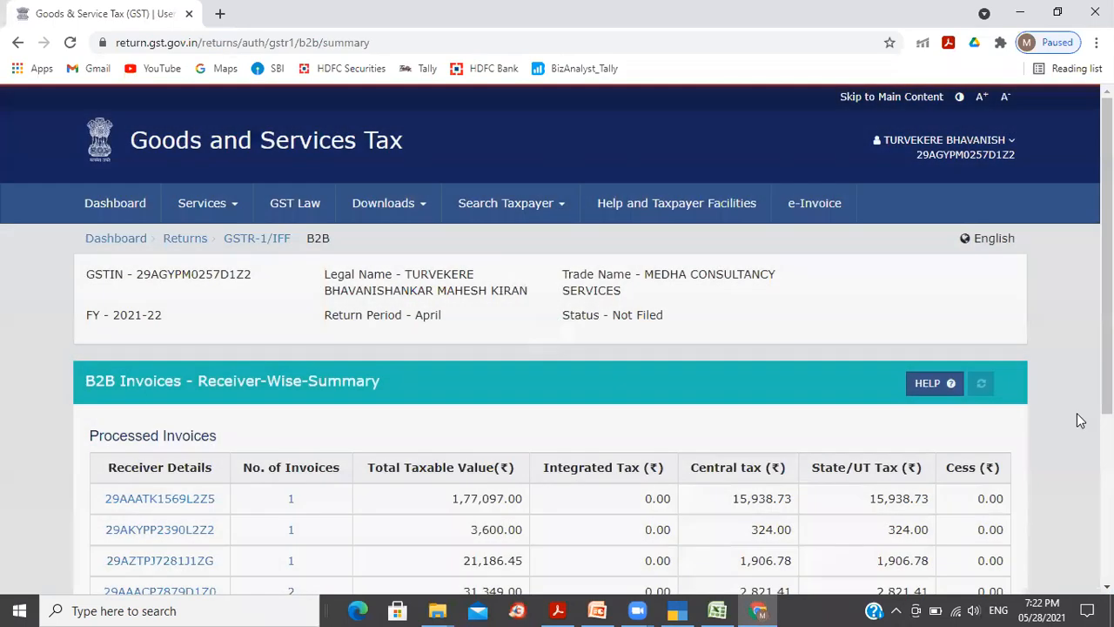
pyautogui.scroll(-2, 1080, 421)
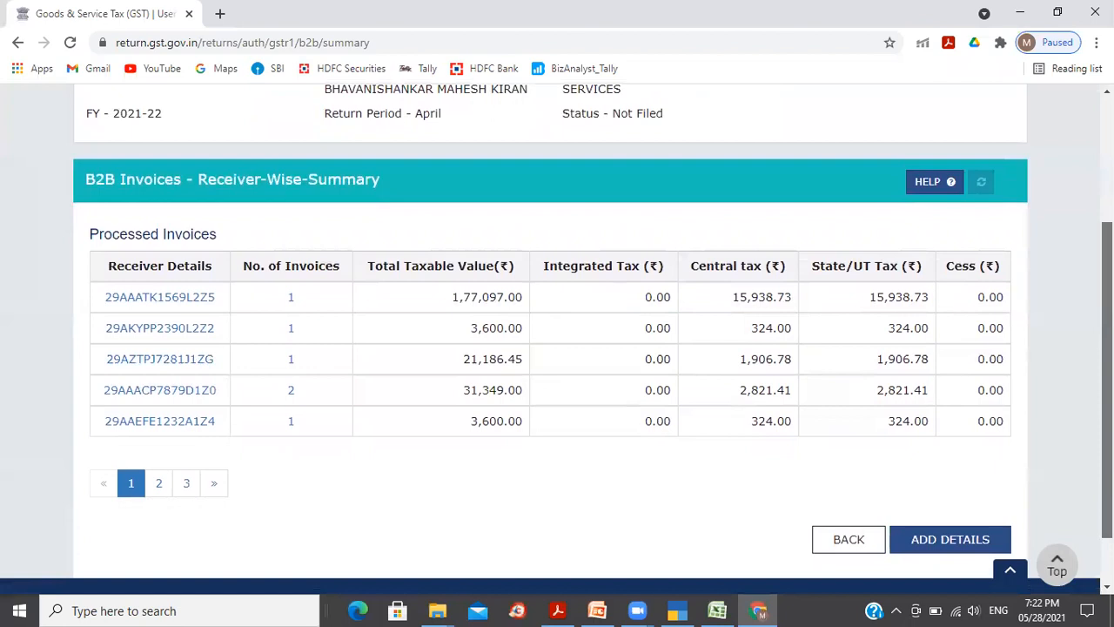
pyautogui.scroll(-1, 557, 348)
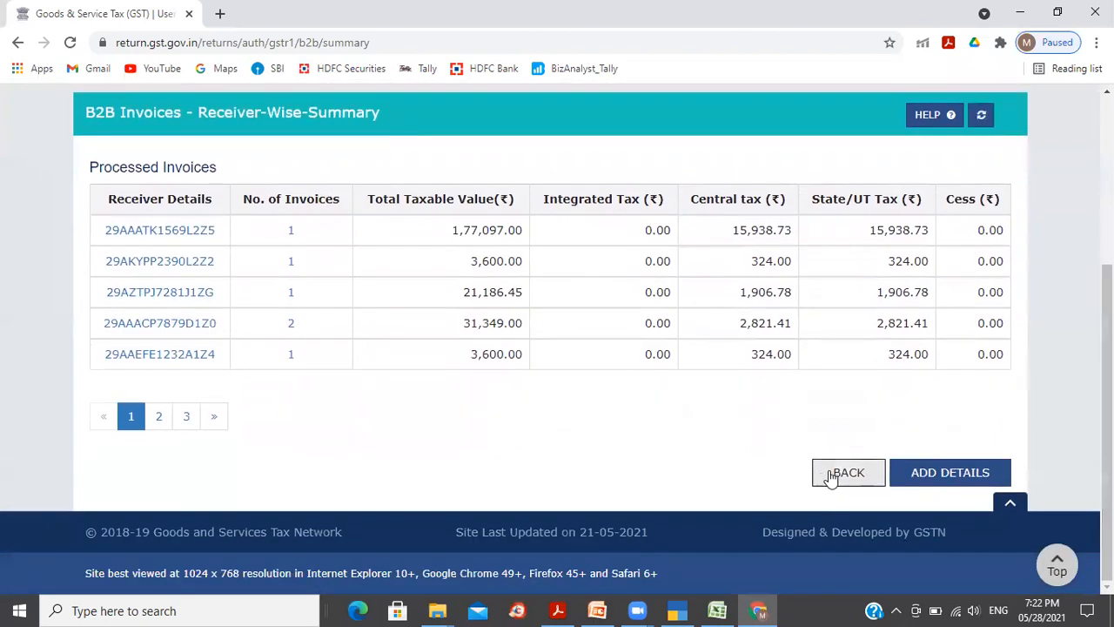
# Step: Go back from the B2B receiver-wise summary to the April GSTR-1 page
pyautogui.click(832, 474)
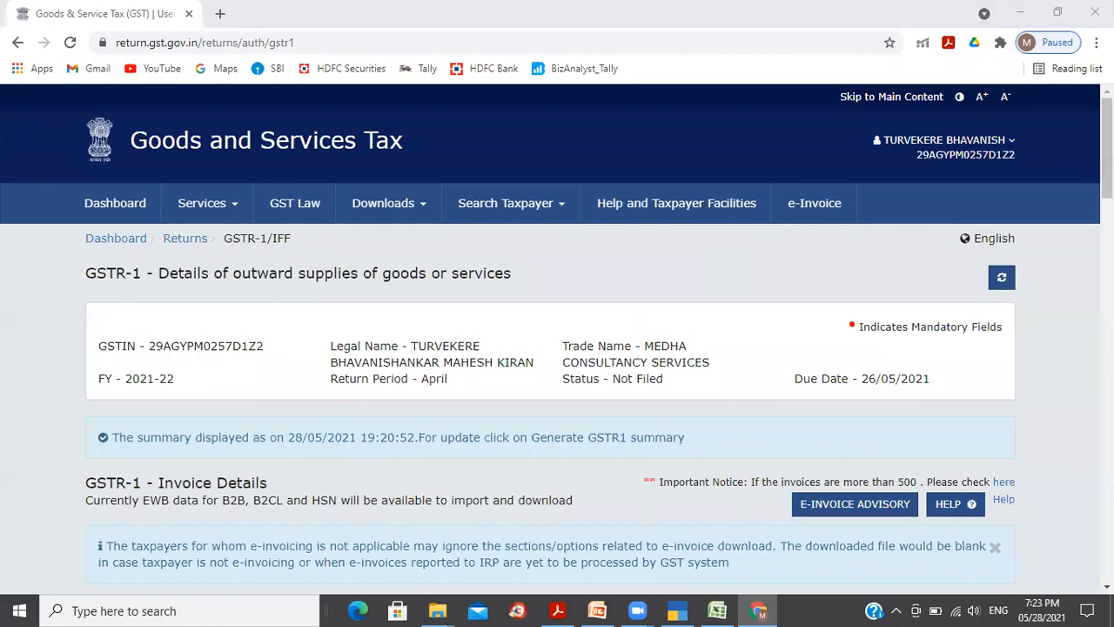
pyautogui.moveTo(1107, 148)
pyautogui.mouseDown()
pyautogui.moveTo(1107, 460)
pyautogui.moveTo(1108, 146)
pyautogui.mouseUp()
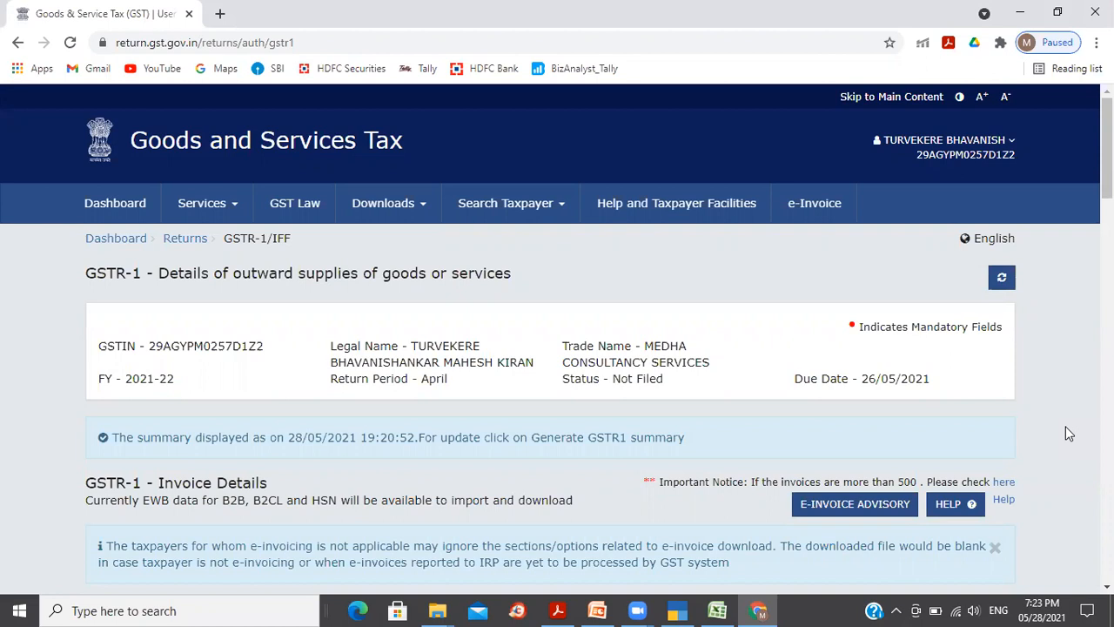
# Step: Return to TallyPrime's April 2021 GSTR-1 summary from the B2B voucher register
pyautogui.hotkey('alt', 'Tab')
pyautogui.hotkey('alt', 'Tab')
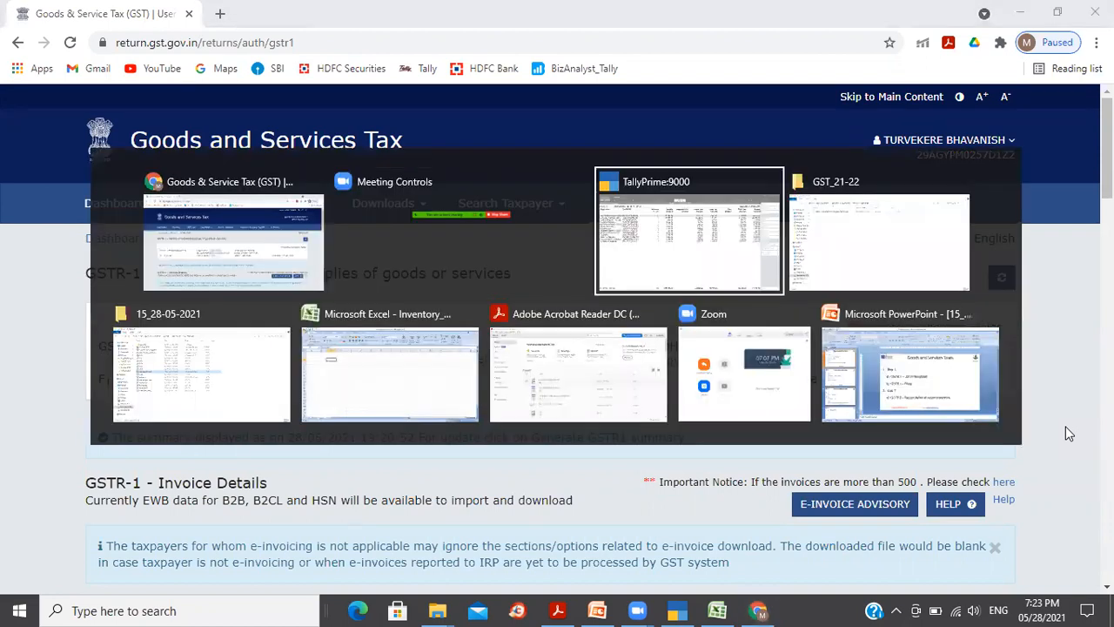
pyautogui.press('Escape')
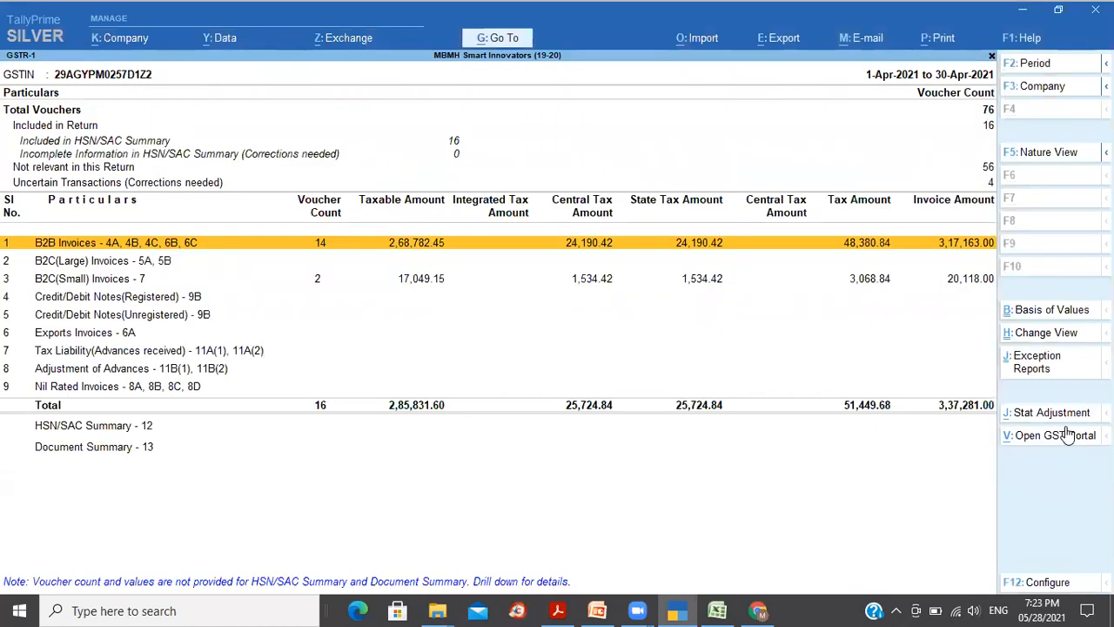
pyautogui.press('Down')
pyautogui.press('Down')
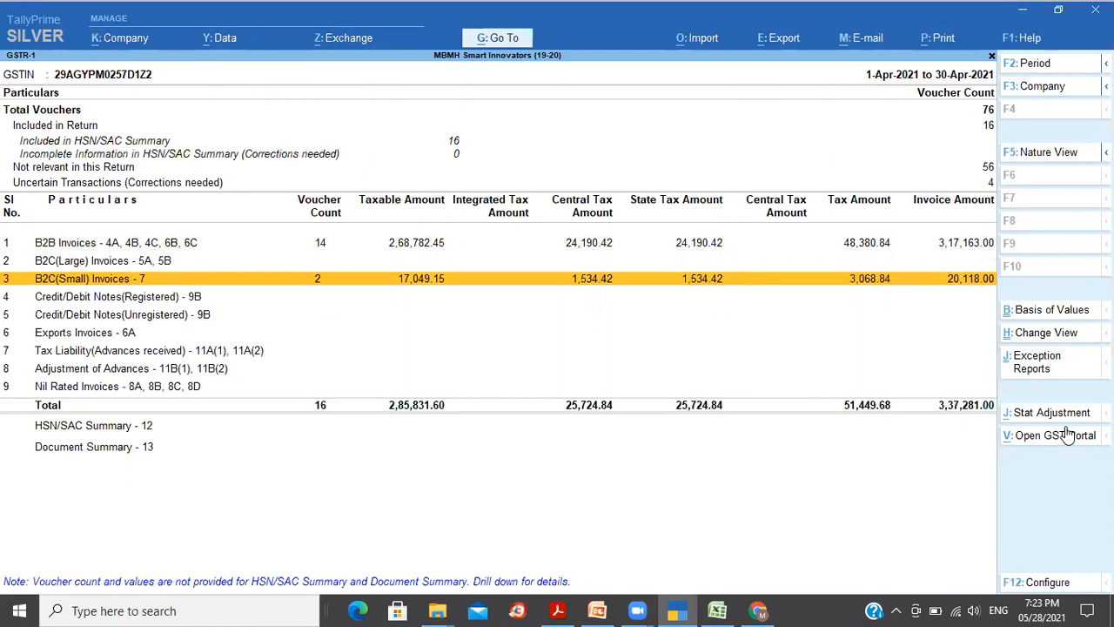
pyautogui.press('Up')
pyautogui.press('Up')
# Step: Step between the B2C(Large) and B2C(Small) rows, settling on B2C(Small) Invoices
pyautogui.press('Down')
pyautogui.press('Down')
pyautogui.press('Up')
pyautogui.press('Down')
pyautogui.press('Up')
pyautogui.press('Down')
pyautogui.press('Up')
pyautogui.press('Down')
pyautogui.press('Up')
pyautogui.press('Down')
pyautogui.press('Up')
pyautogui.press('Down')
# Step: On the portal, check the B2B count of 14 and reach the B2C (Others) tile showing ₹17,049.15
pyautogui.hotkey('alt', 'Tab')
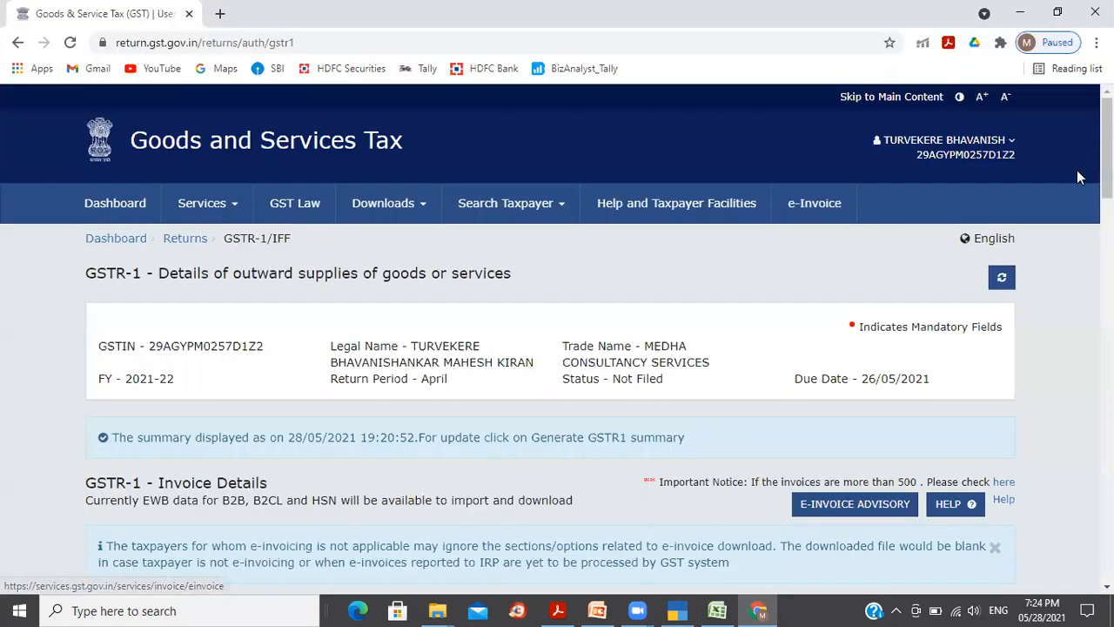
pyautogui.scroll(-4, 470, 320)
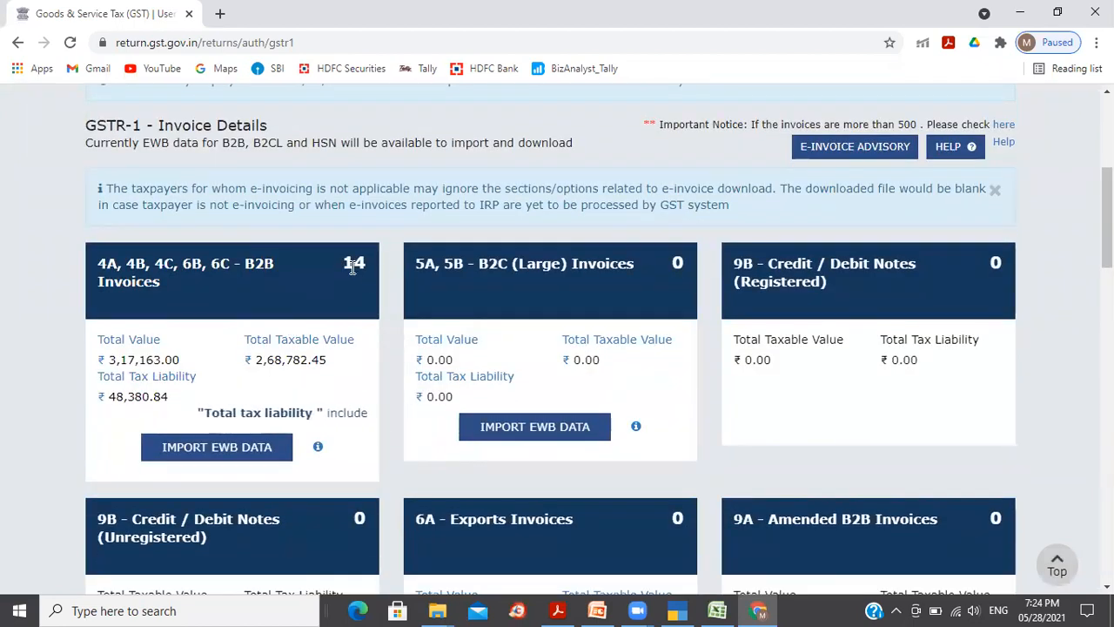
pyautogui.moveTo(343, 261)
pyautogui.mouseDown()
pyautogui.moveTo(377, 273)
pyautogui.moveTo(364, 265)
pyautogui.mouseUp()
pyautogui.click(386, 286)
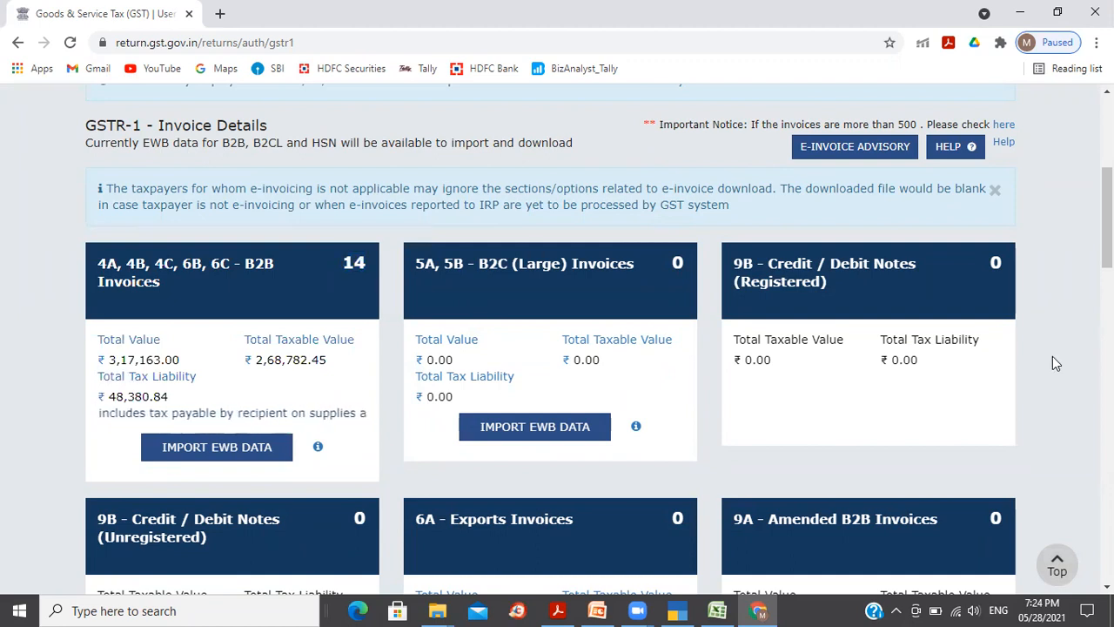
pyautogui.scroll(-4, 557, 340)
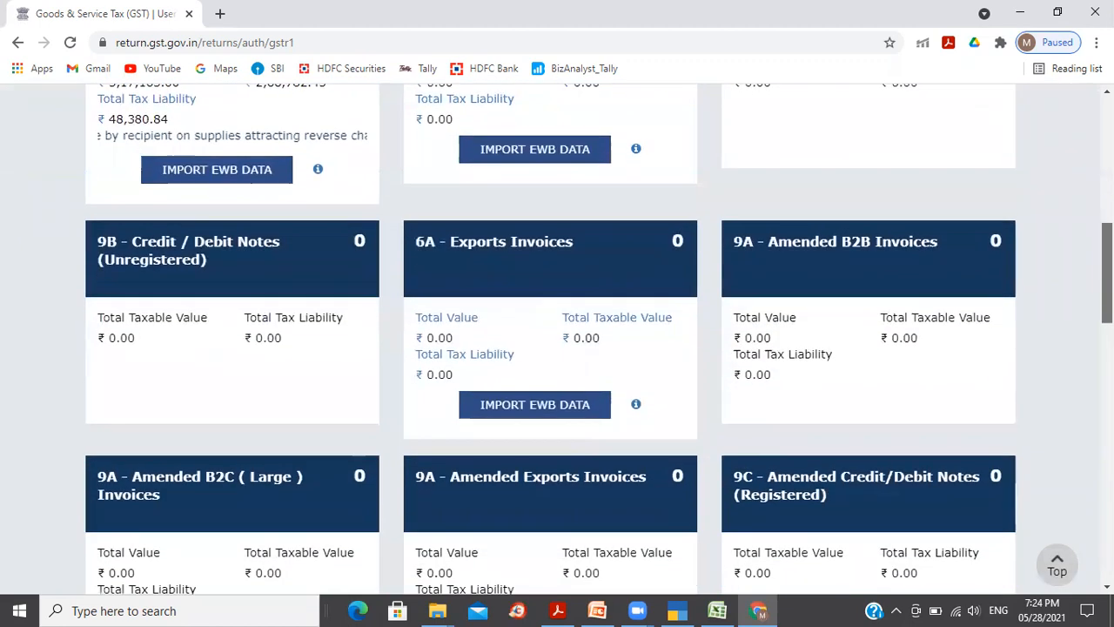
pyautogui.scroll(-7, 557, 340)
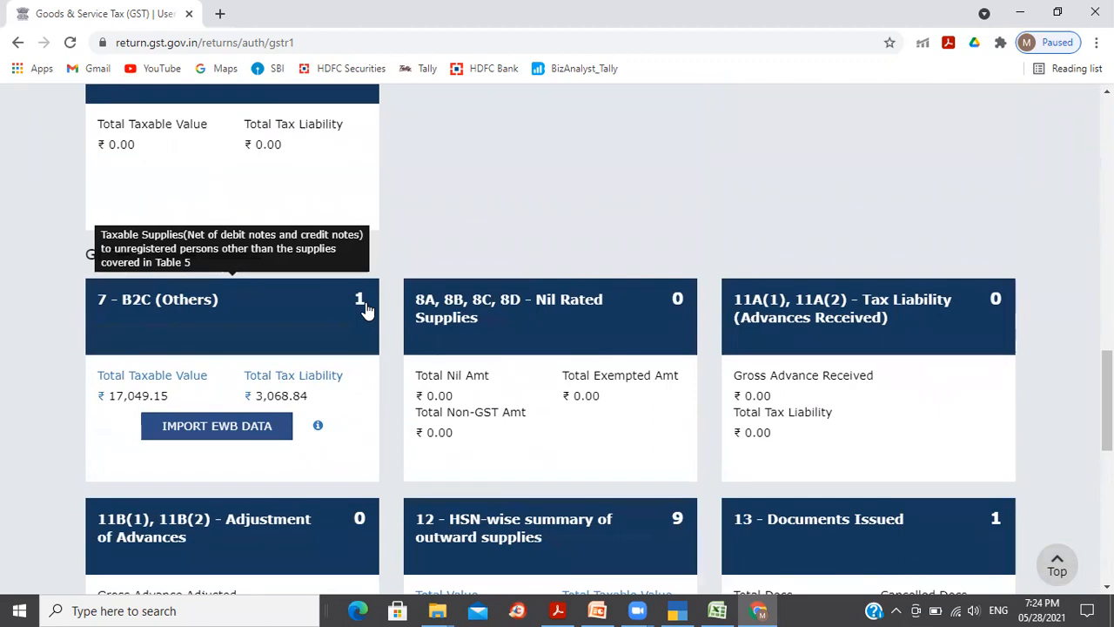
pyautogui.hotkey('alt', 'Tab')
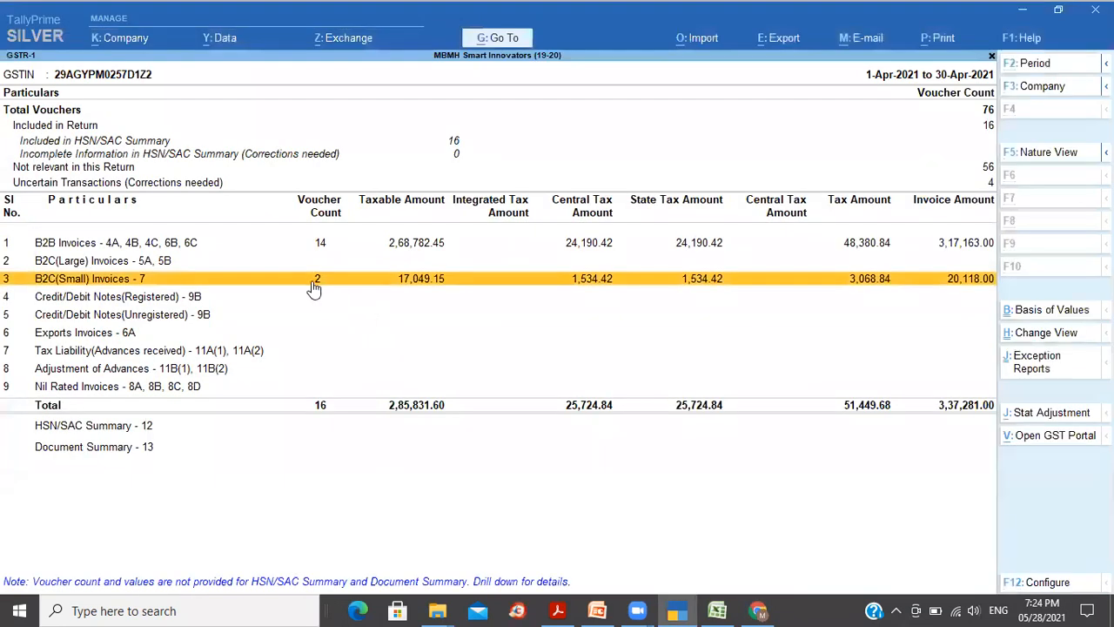
pyautogui.click(313, 289)
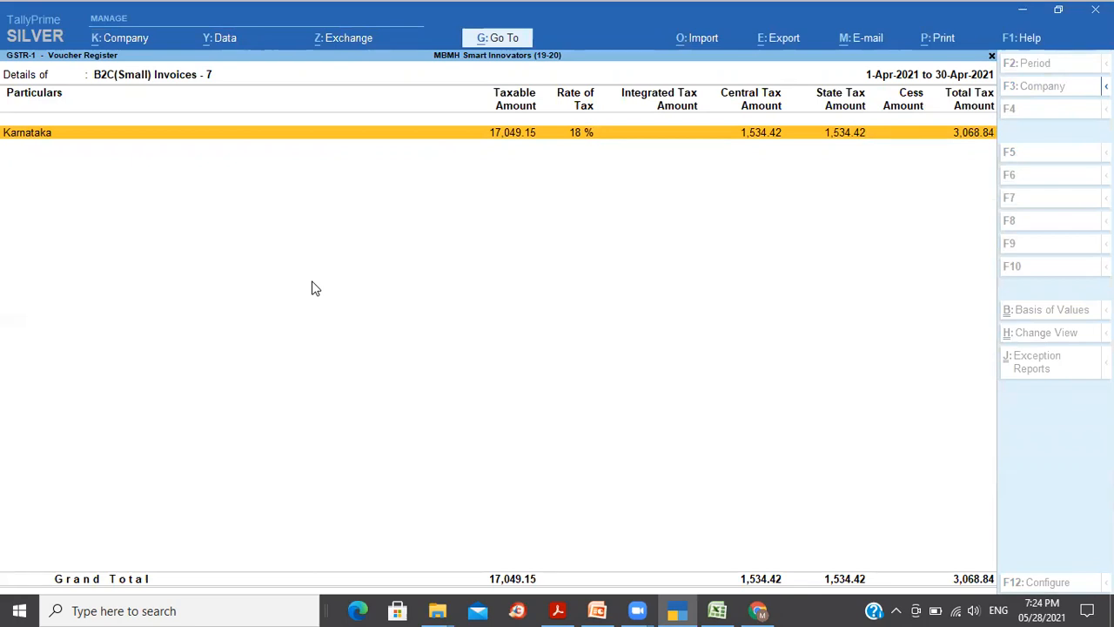
pyautogui.press('Return')
pyautogui.press('Down')
pyautogui.press('Up')
pyautogui.press('Down')
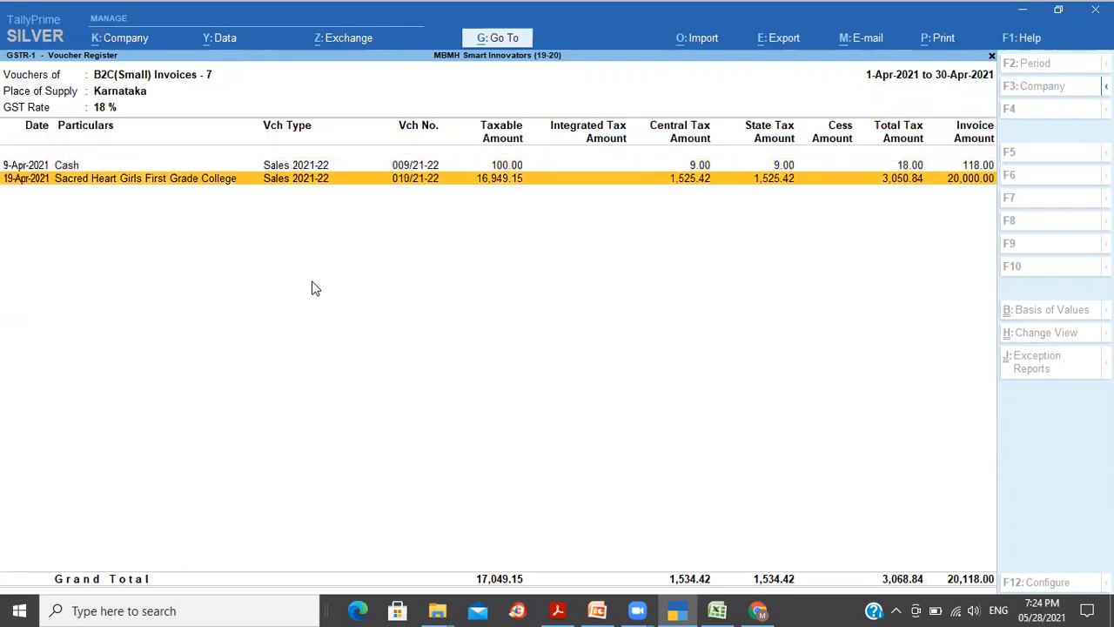
pyautogui.press('Escape')
pyautogui.hotkey('alt', 'Tab')
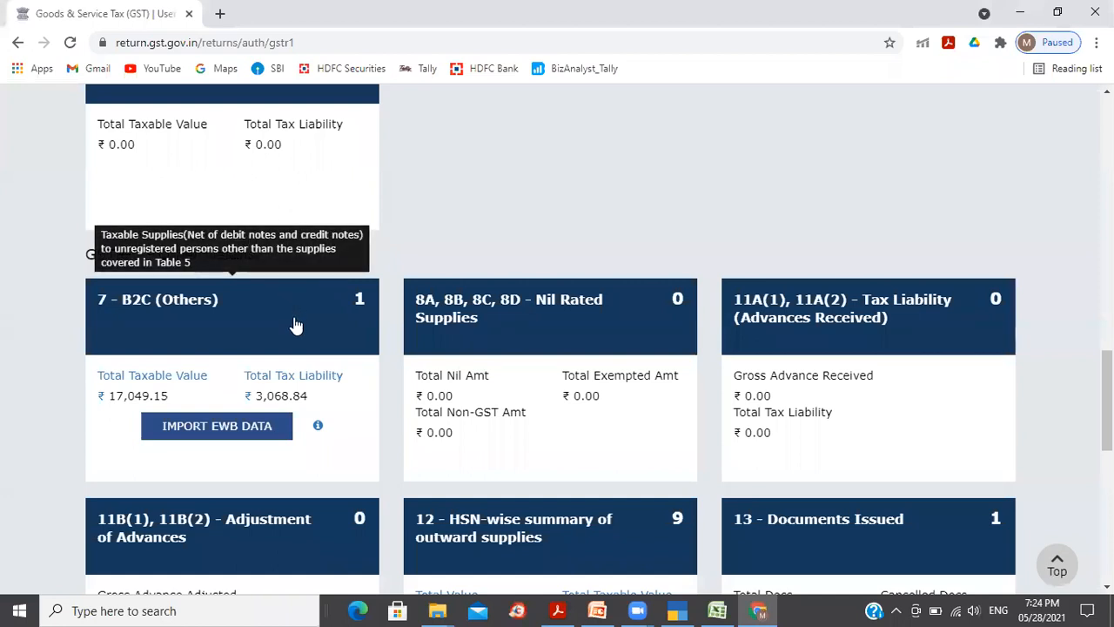
pyautogui.click(296, 325)
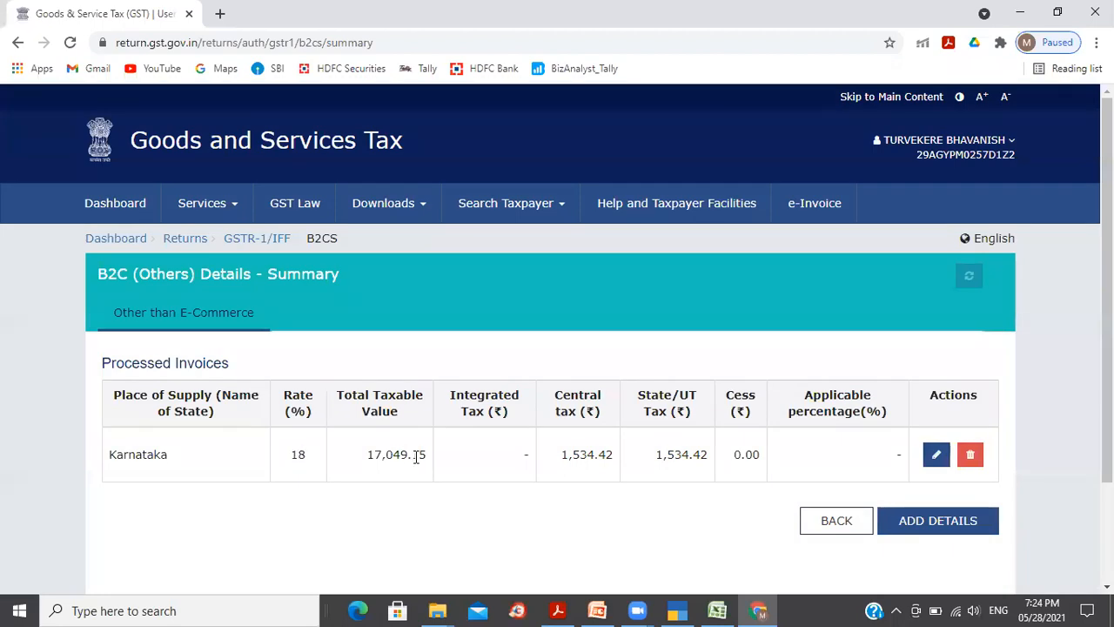
pyautogui.hotkey('alt', 'Tab')
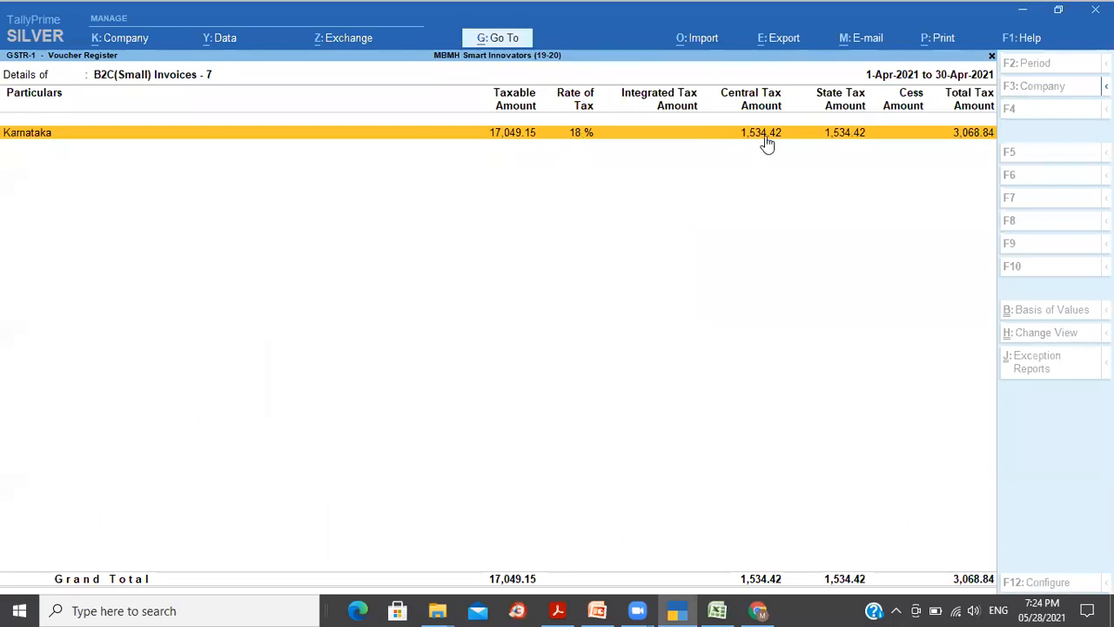
pyautogui.hotkey('alt', 'Tab')
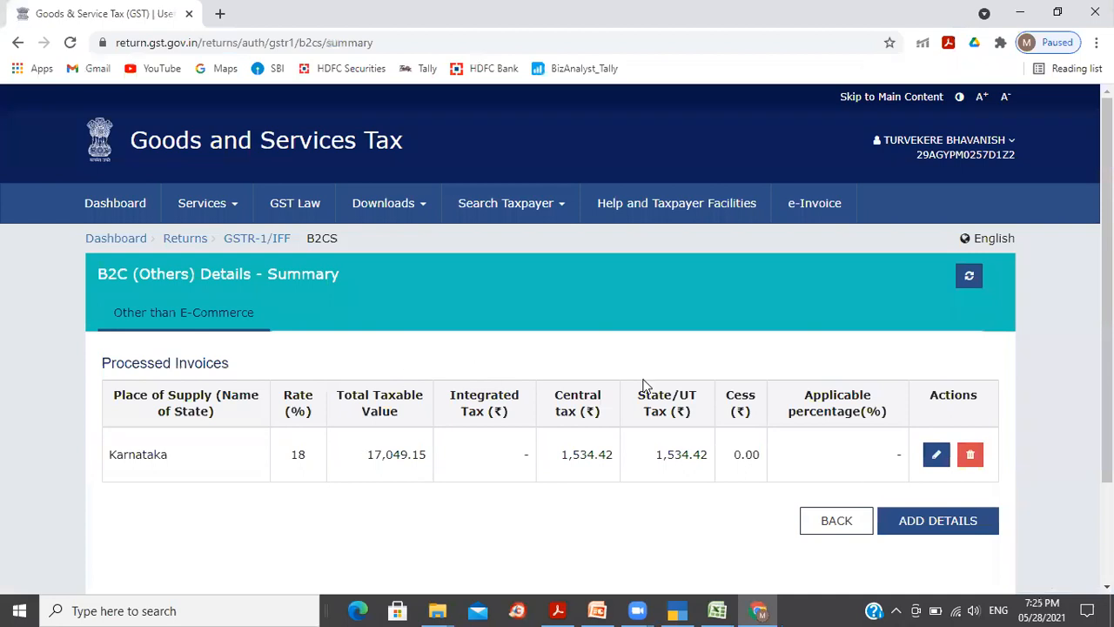
pyautogui.click(849, 520)
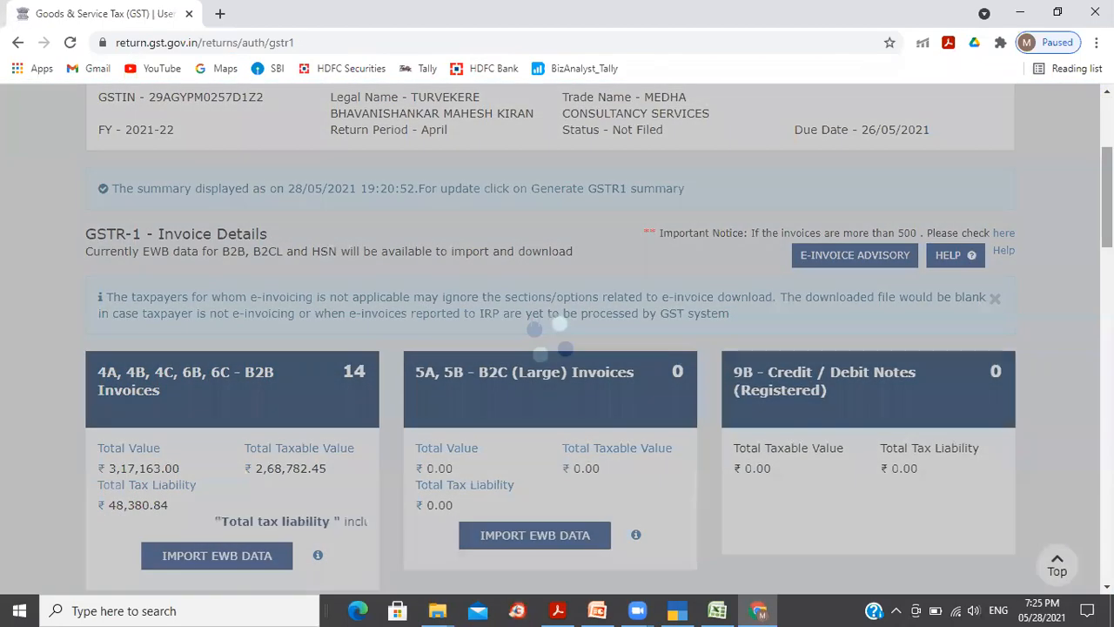
pyautogui.hotkey('alt', 'Tab')
pyautogui.press('Escape')
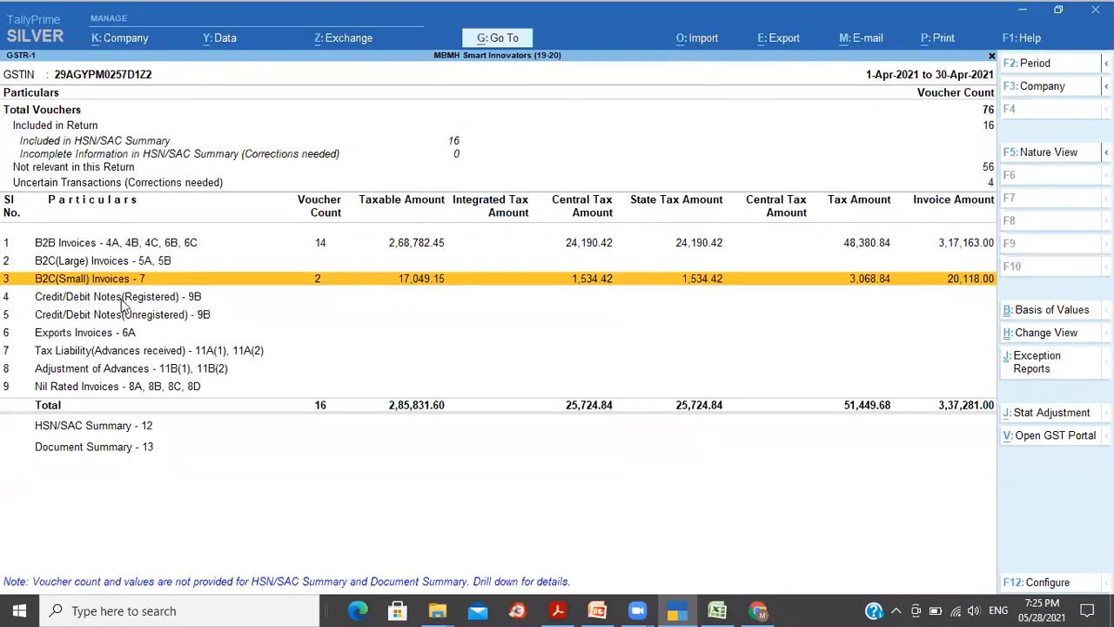
pyautogui.click(100, 334)
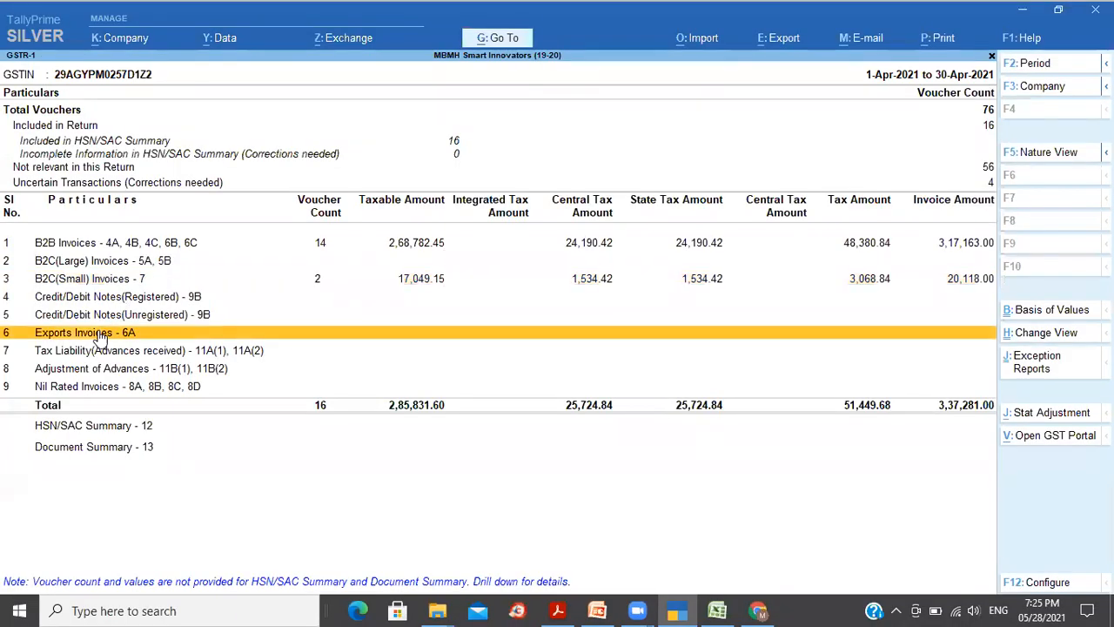
pyautogui.hotkey('alt', 'Tab')
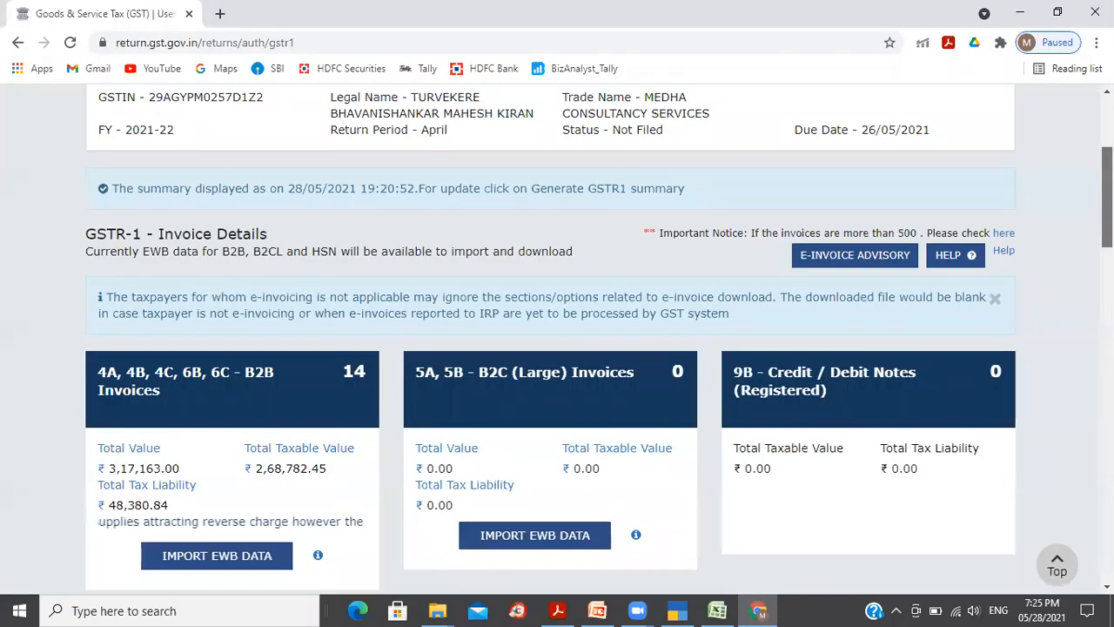
pyautogui.scroll(-2, 557, 349)
pyautogui.scroll(-2, 515, 431)
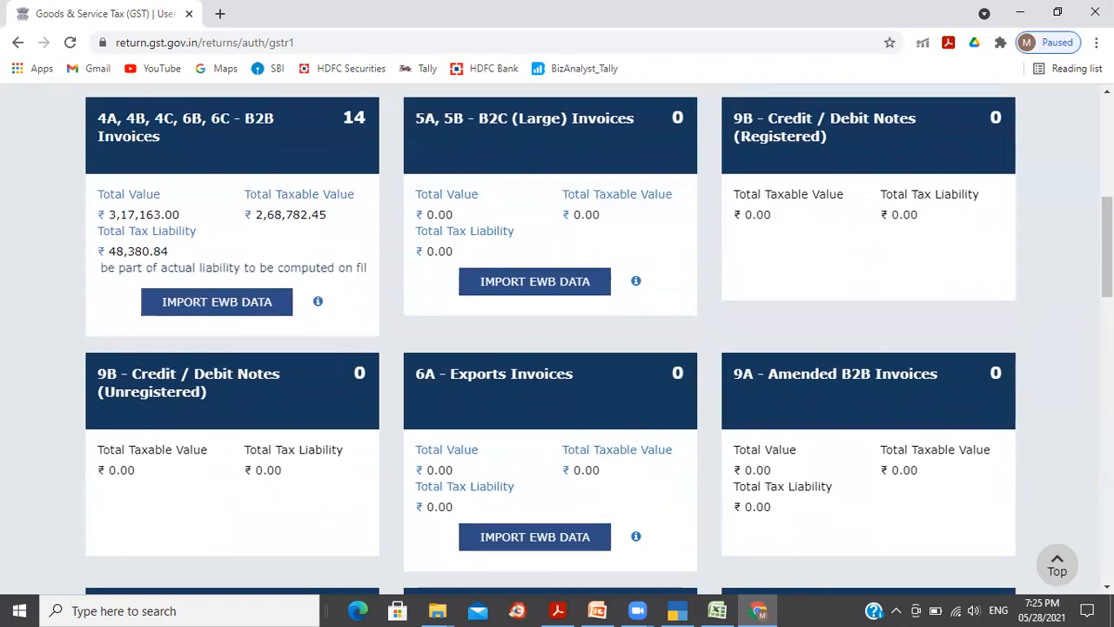
pyautogui.scroll(5, 637, 423)
pyautogui.scroll(2, 638, 423)
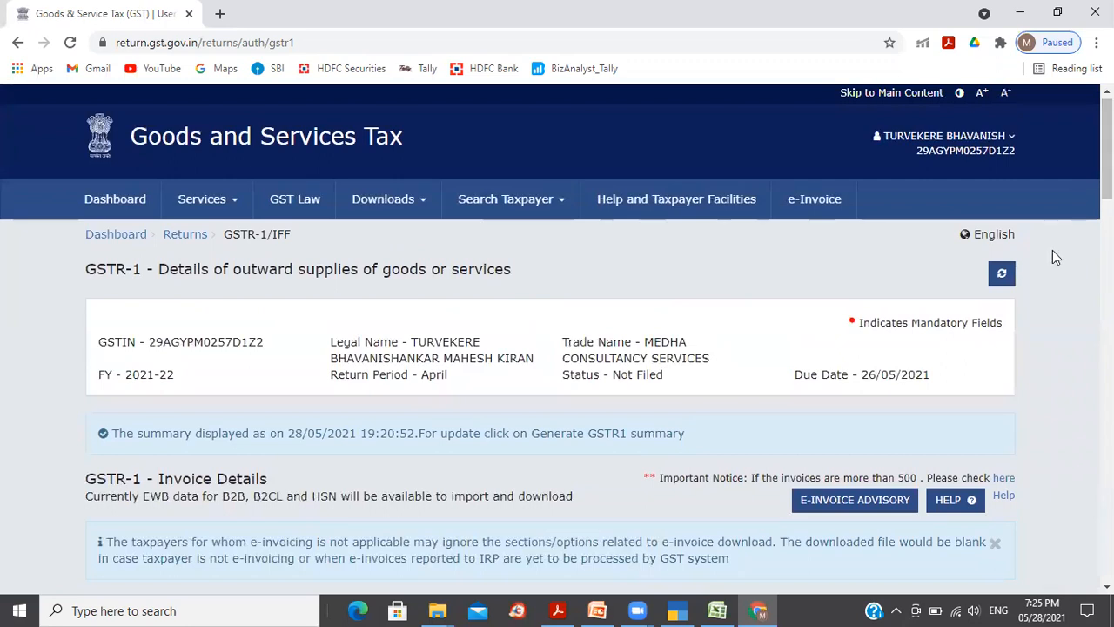
pyautogui.click(1002, 275)
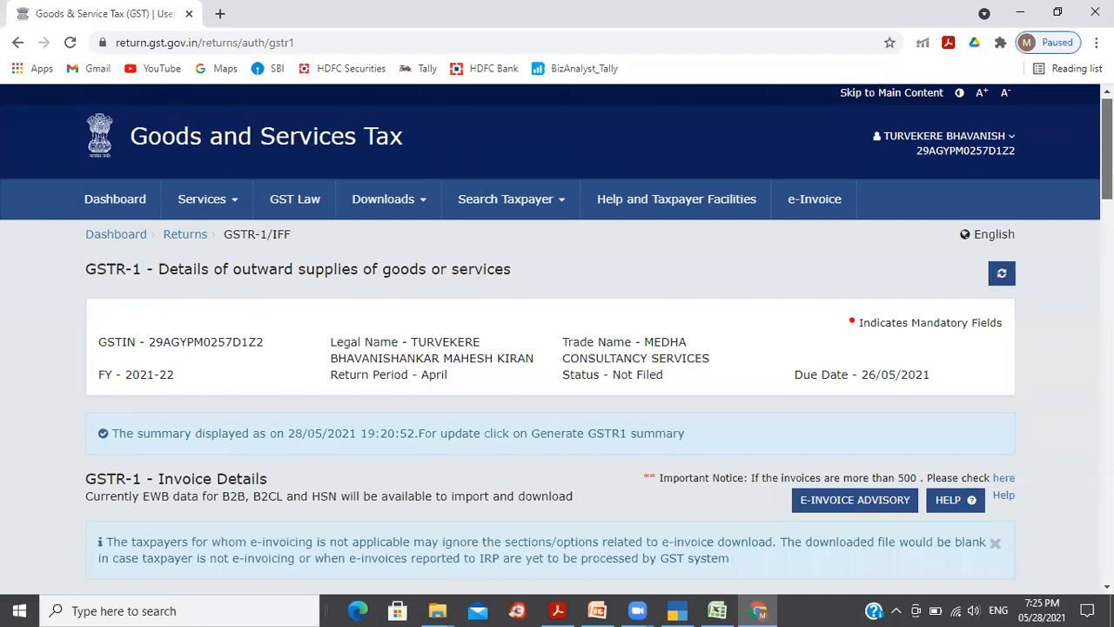
pyautogui.scroll(-3, 557, 340)
pyautogui.scroll(-4, 557, 340)
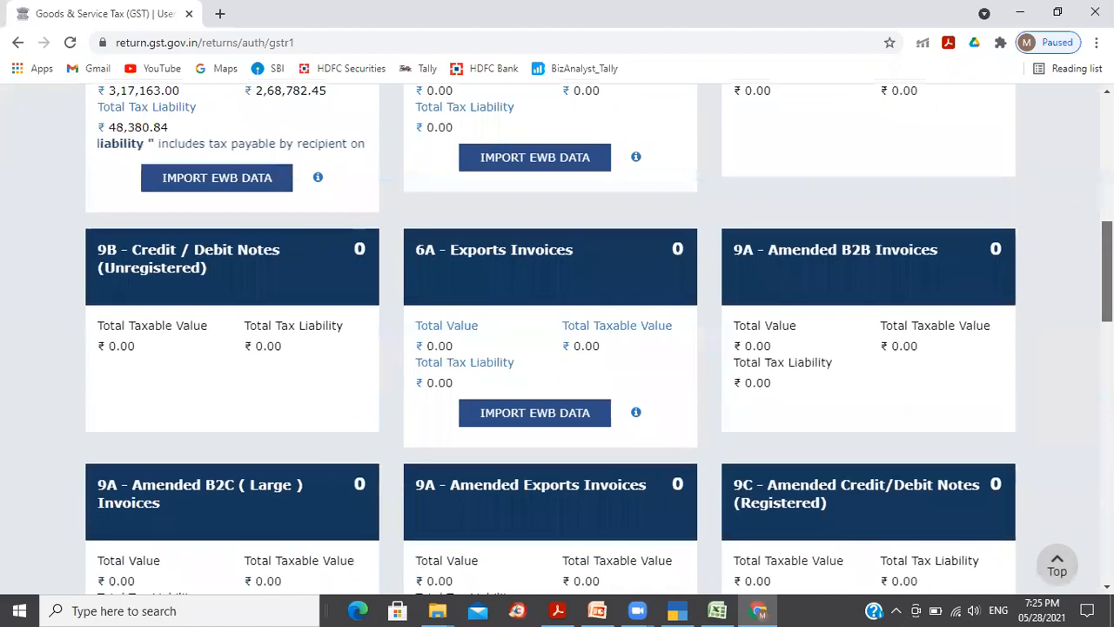
pyautogui.scroll(-15, 557, 340)
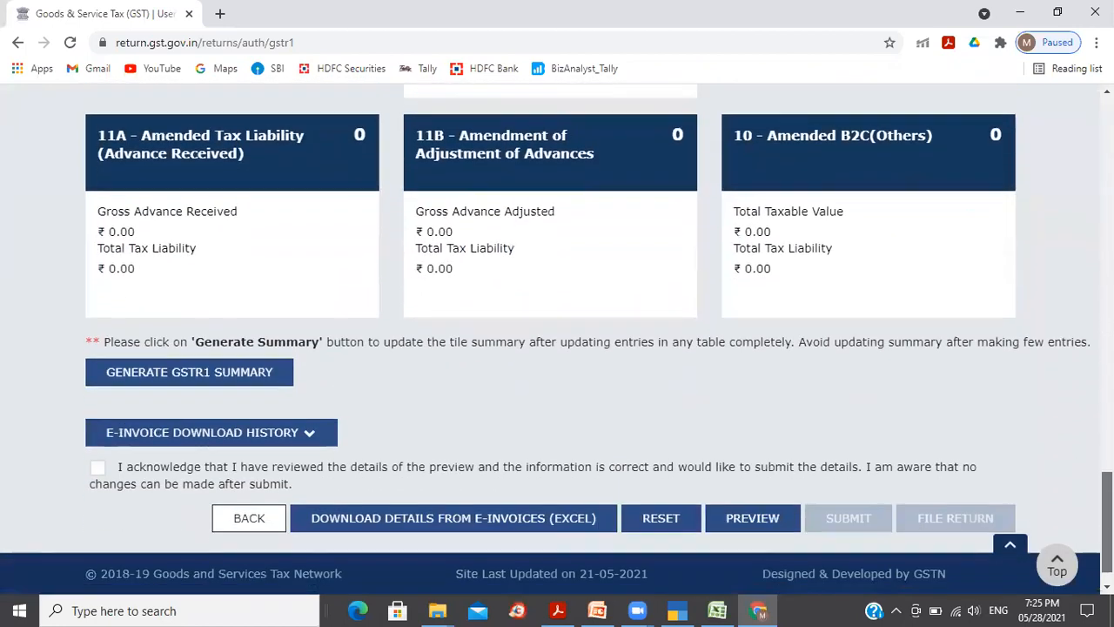
pyautogui.scroll(-1, 557, 340)
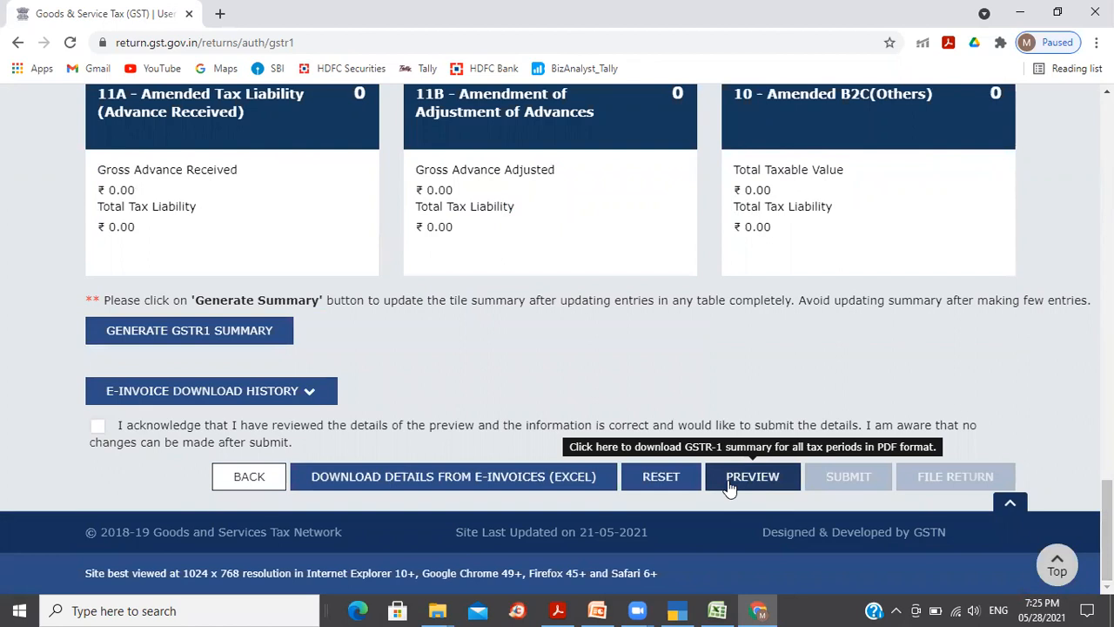
# Step: Tick the review acknowledgement for the April GSTR-1 preview and submit the return details
pyautogui.click(97, 426)
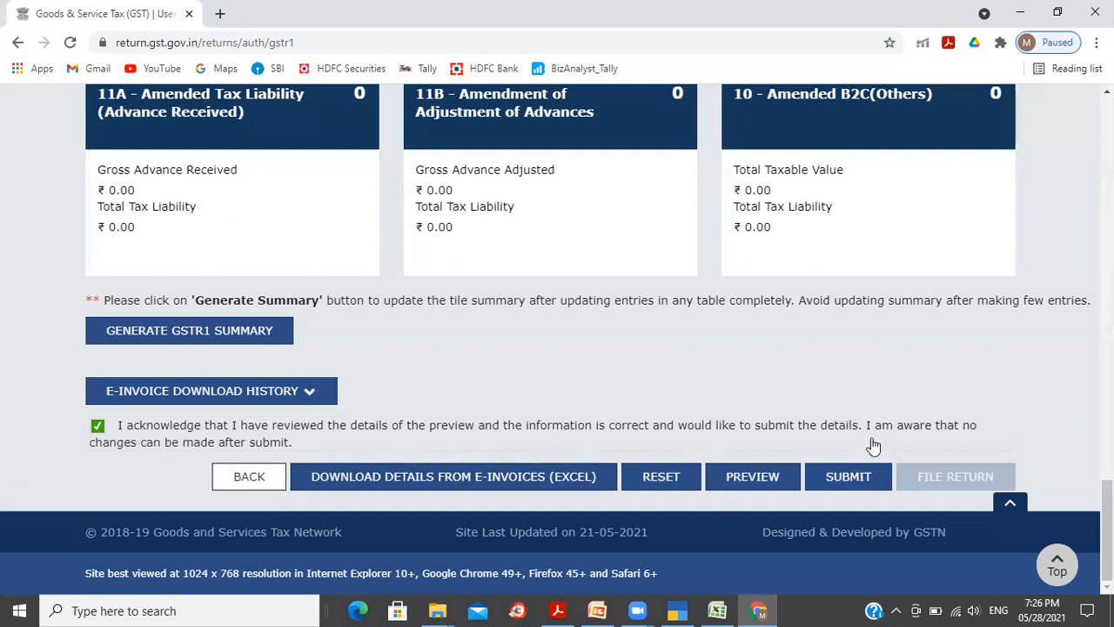
pyautogui.moveTo(893, 431); pyautogui.dragTo(973, 433)
pyautogui.moveTo(131, 444); pyautogui.dragTo(262, 448)
pyautogui.click(353, 450)
pyautogui.click(97, 425)
pyautogui.click(855, 479)
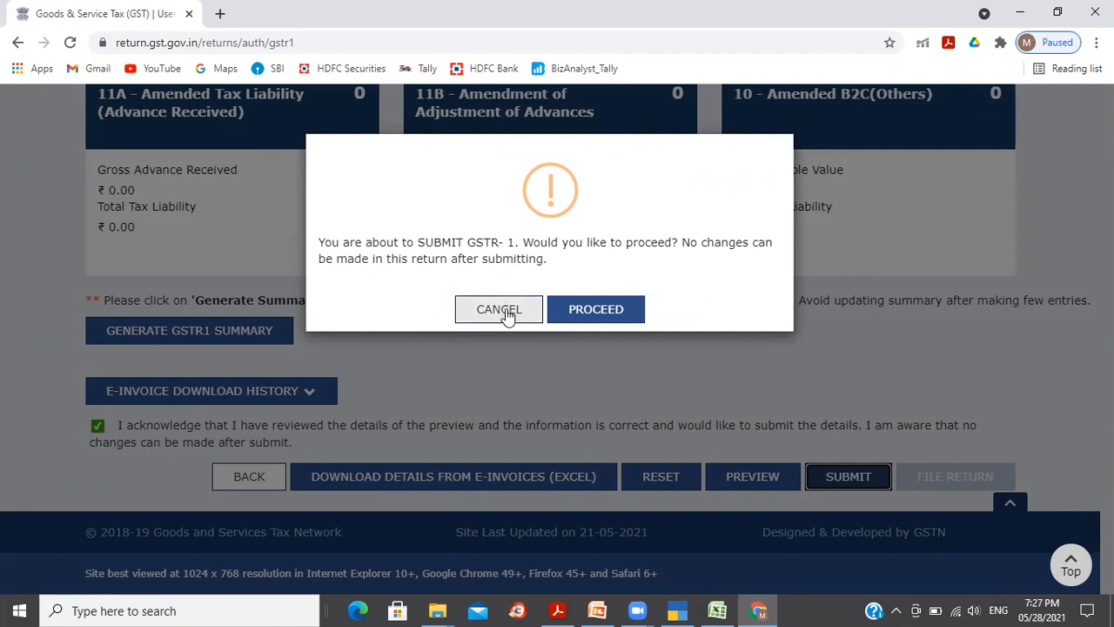
# Step: Confirm the April GSTR-1 submission and refresh until its status reads Submitted
pyautogui.click(608, 318)
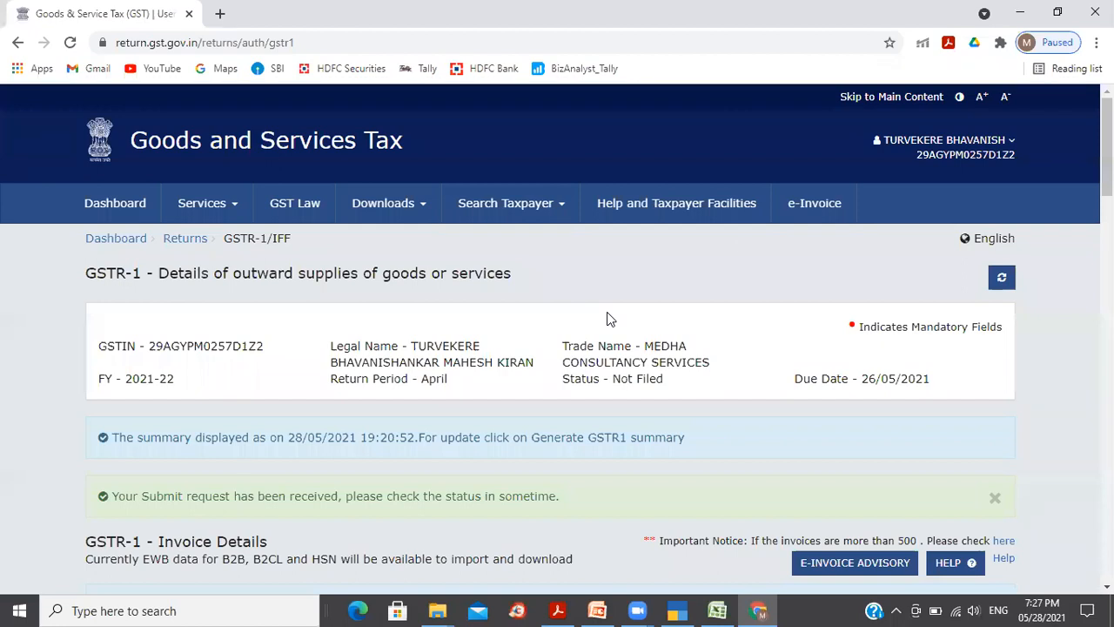
pyautogui.scroll(-1, 1036, 224)
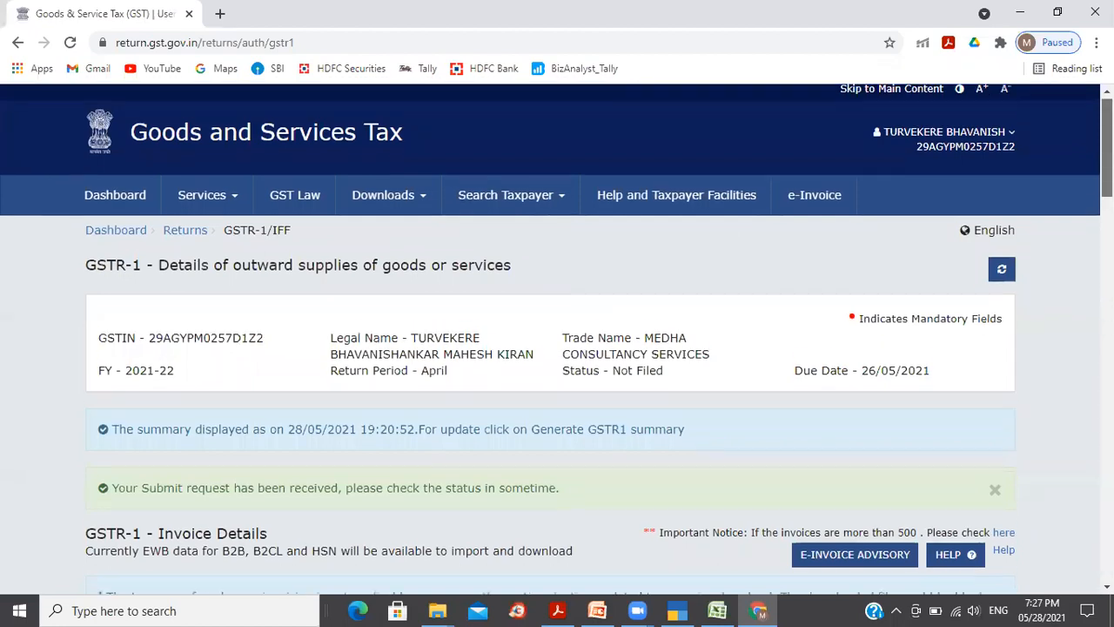
pyautogui.click(1001, 256)
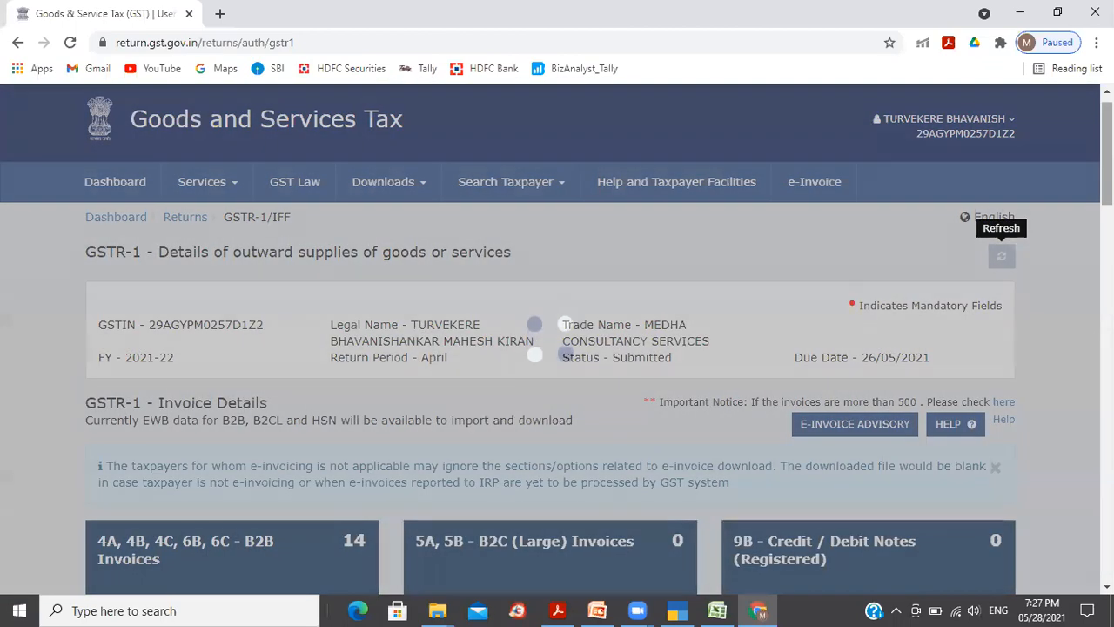
pyautogui.scroll(-9, 1001, 256)
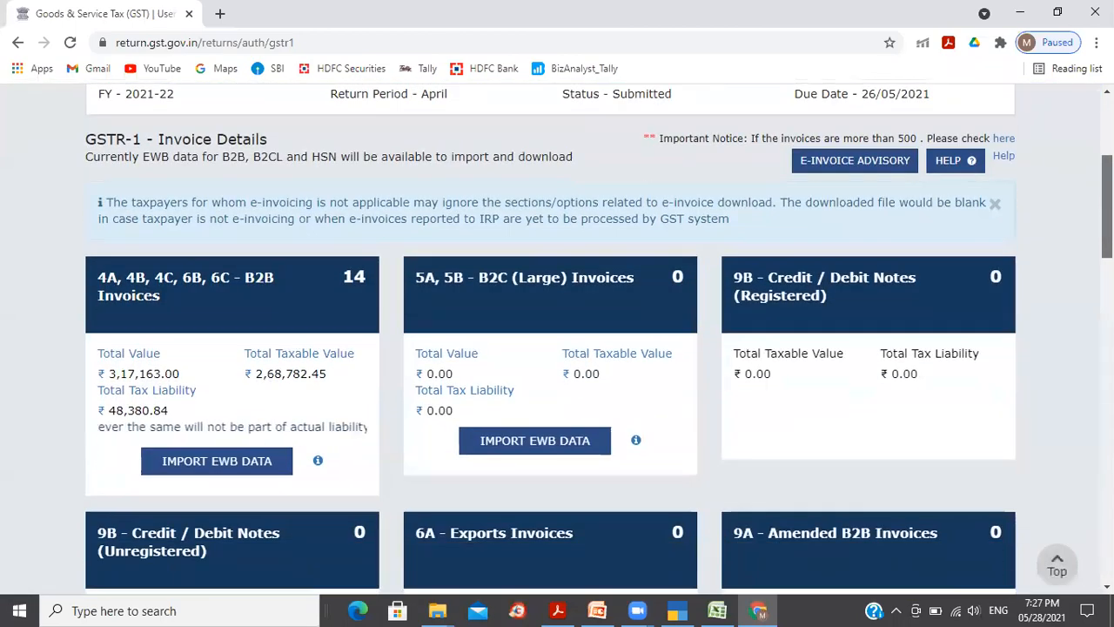
pyautogui.scroll(-10, 557, 339)
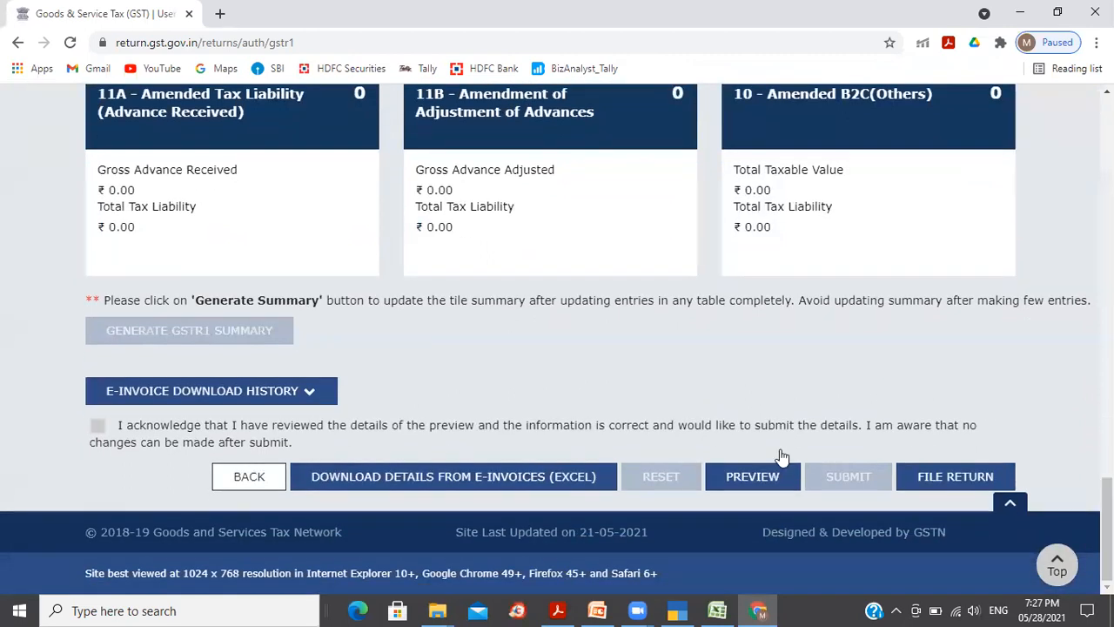
# Step: Attempt filing, refreshing twice, then return to the Returns dashboard after the summary-not-generated error
pyautogui.click(938, 484)
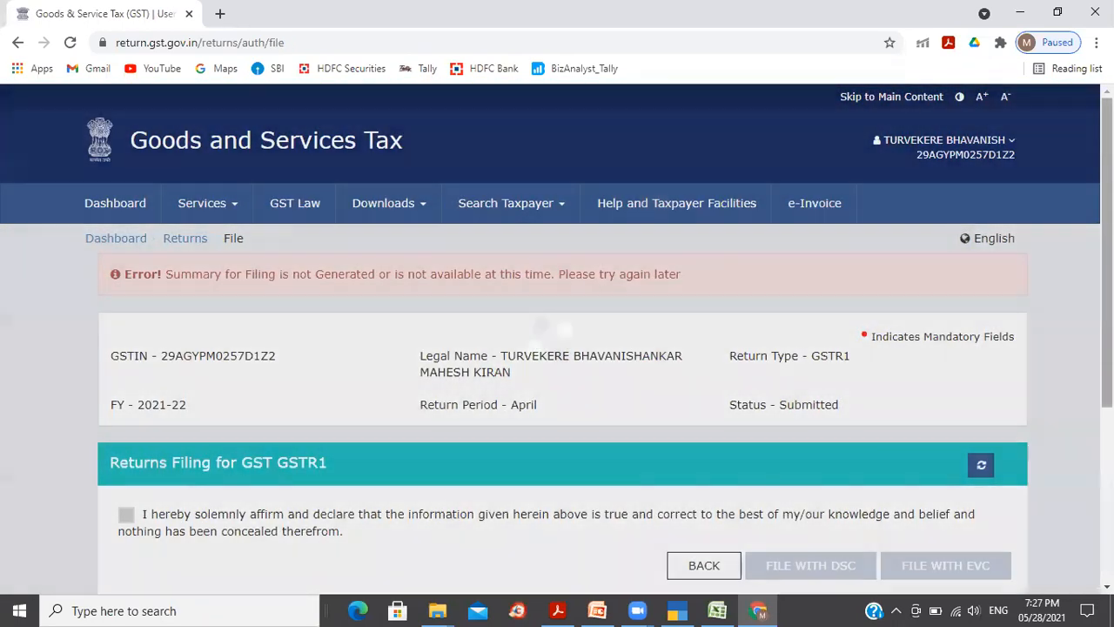
pyautogui.scroll(-2, 939, 484)
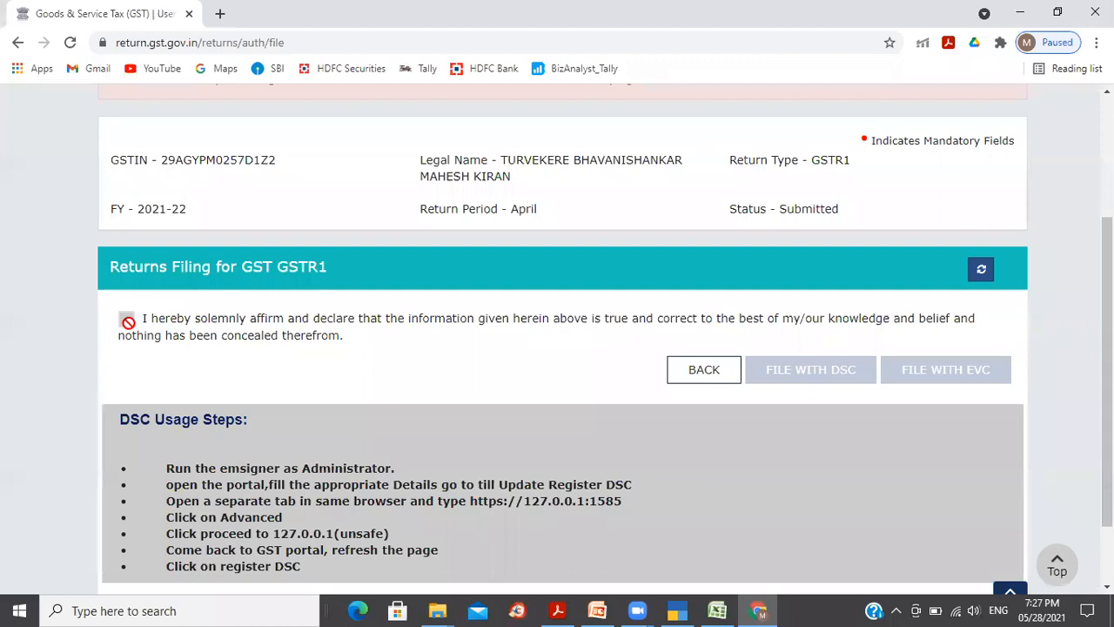
pyautogui.click(982, 270)
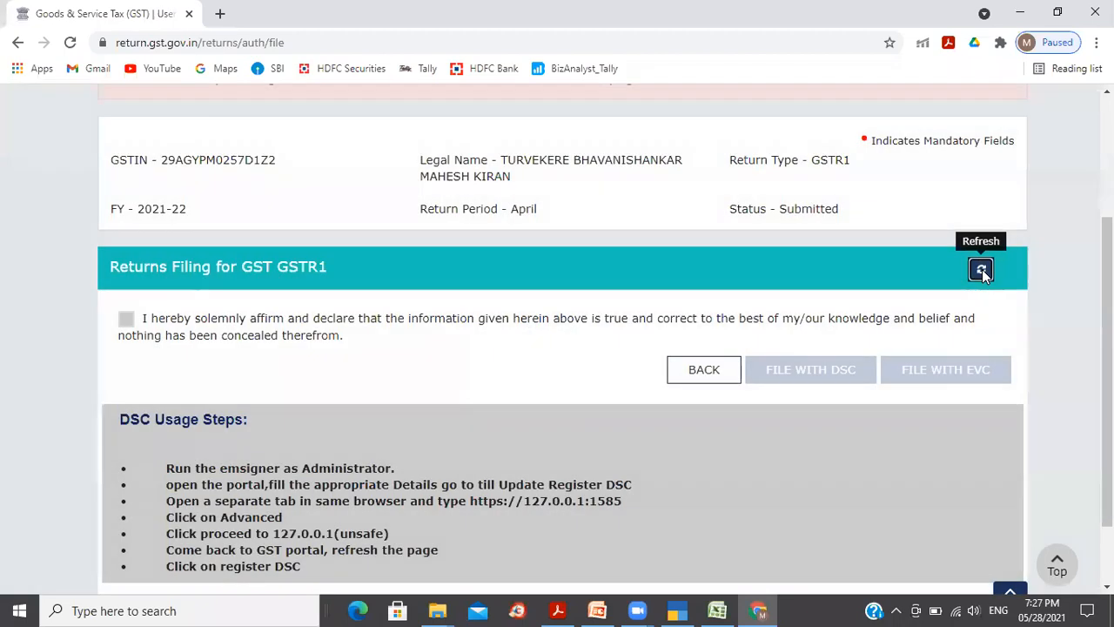
pyautogui.click(982, 269)
pyautogui.moveTo(1108, 323); pyautogui.dragTo(1108, 225)
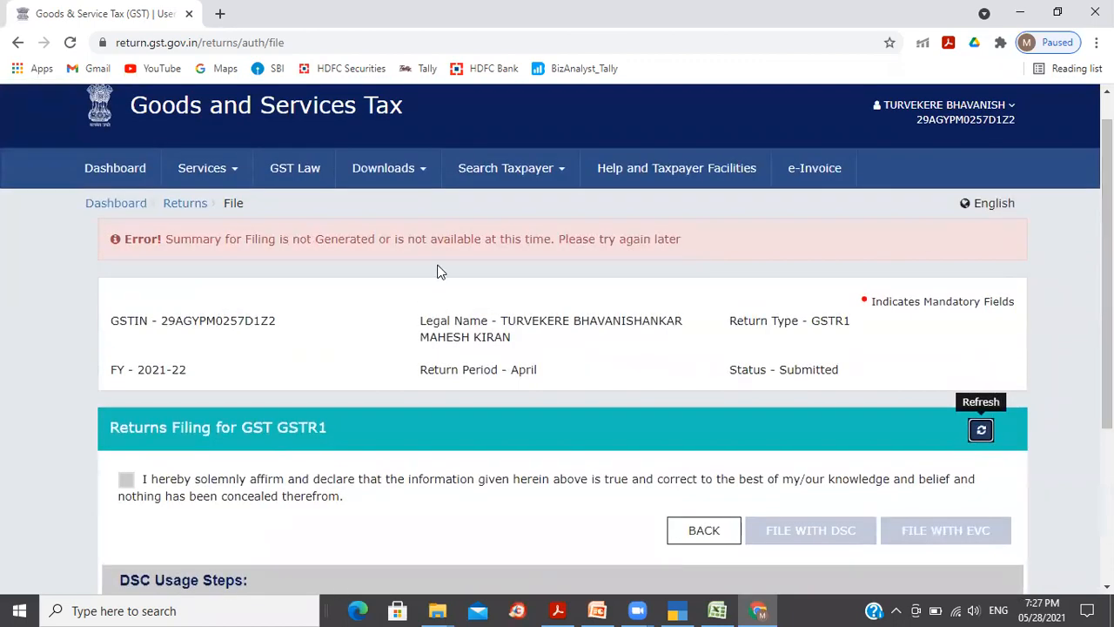
pyautogui.moveTo(443, 239); pyautogui.dragTo(680, 249)
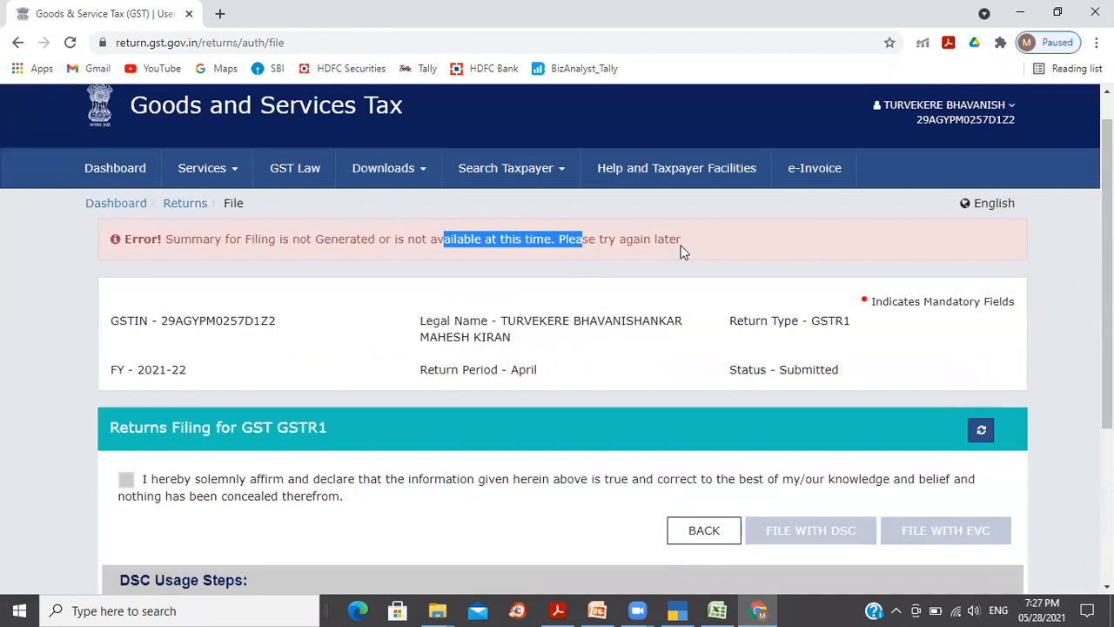
pyautogui.click(682, 250)
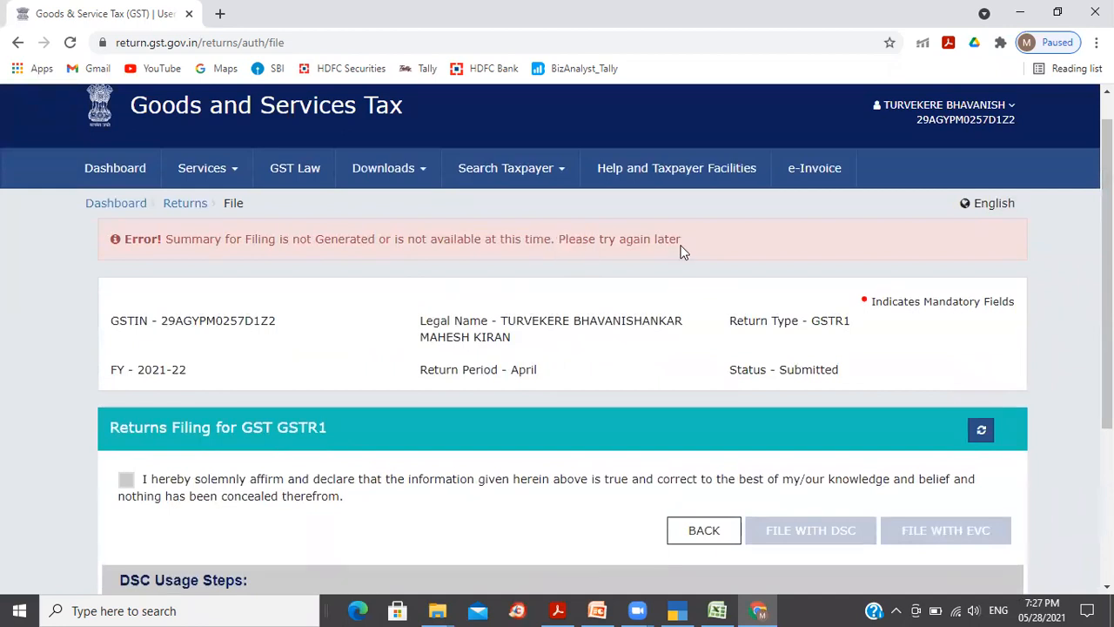
pyautogui.click(176, 209)
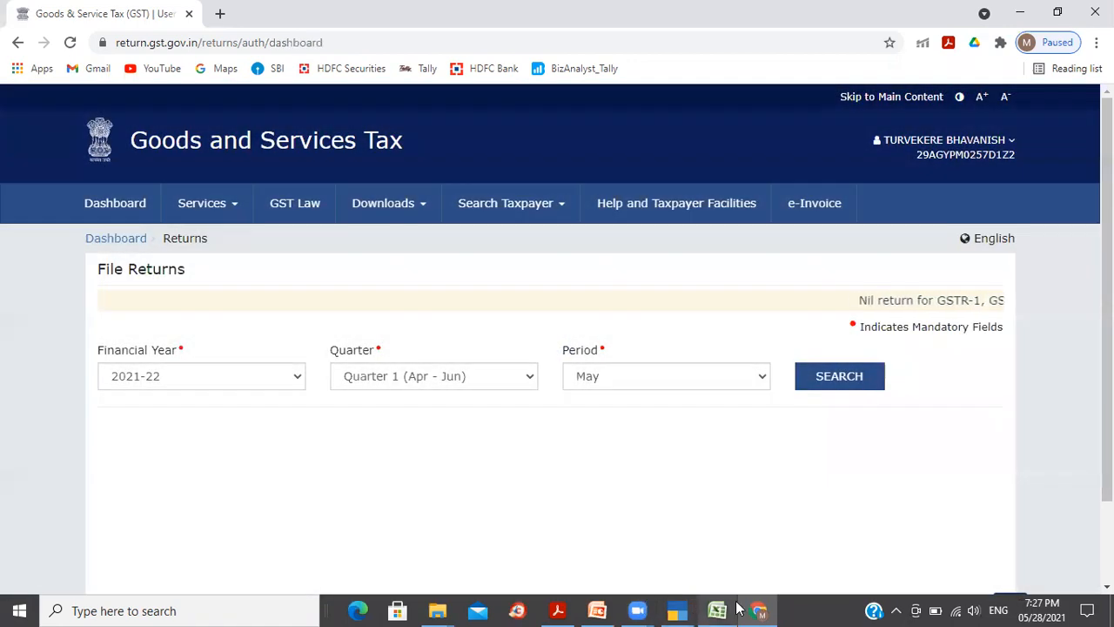
# Step: In PowerPoint, locate the JSON file upload and GSTR 1 Filing lines on slide 59's step list
pyautogui.click(598, 610)
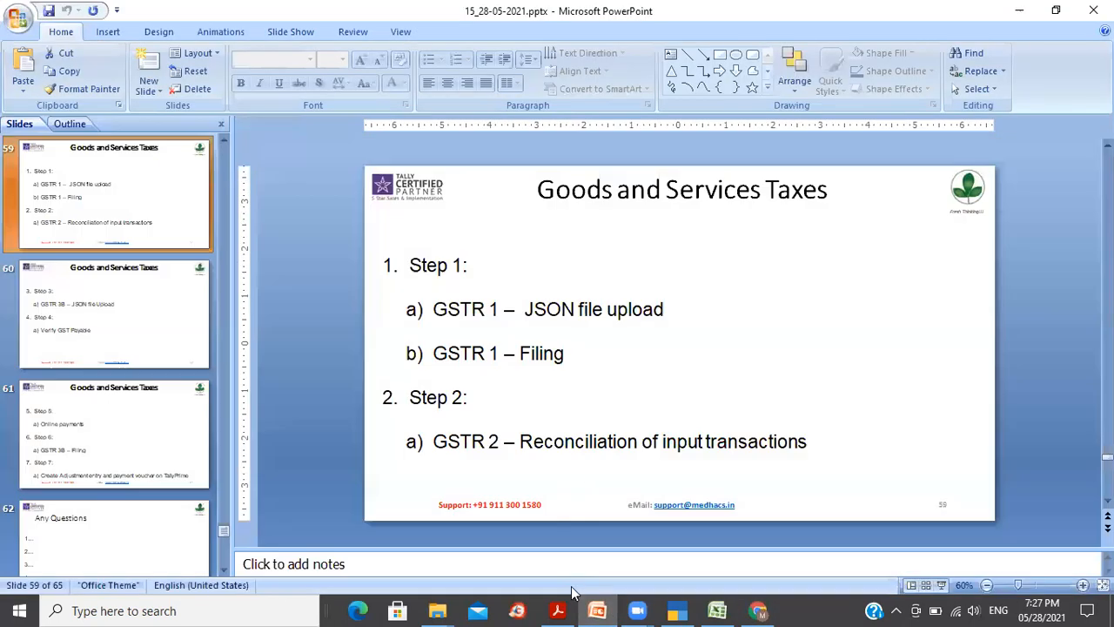
pyautogui.click(573, 312)
pyautogui.moveTo(573, 311); pyautogui.dragTo(634, 314)
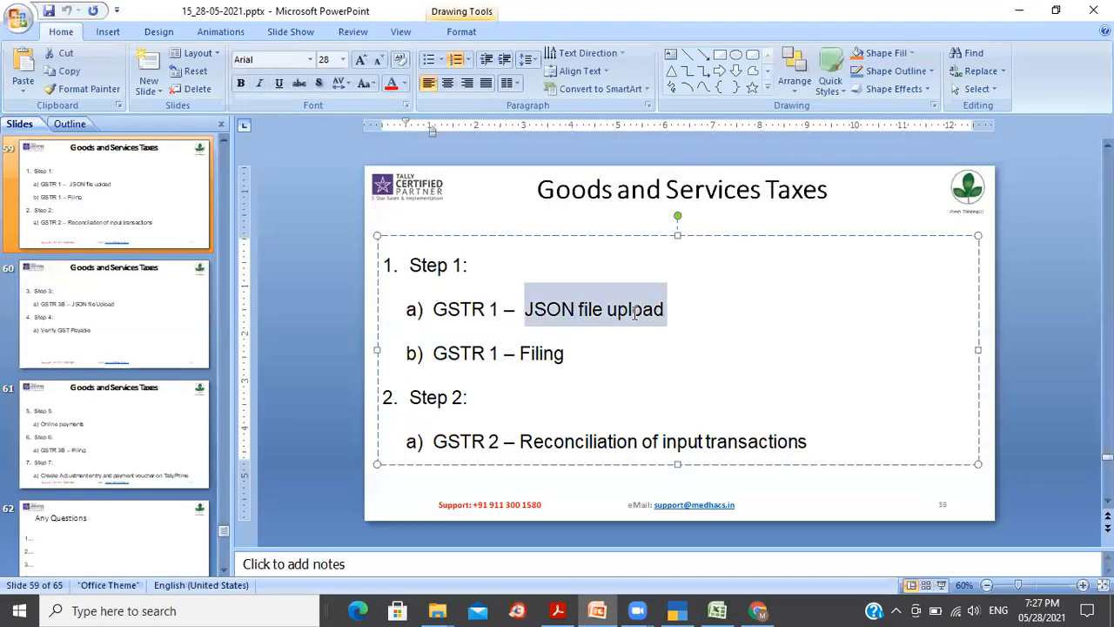
pyautogui.click(661, 364)
pyautogui.moveTo(535, 354); pyautogui.dragTo(552, 353)
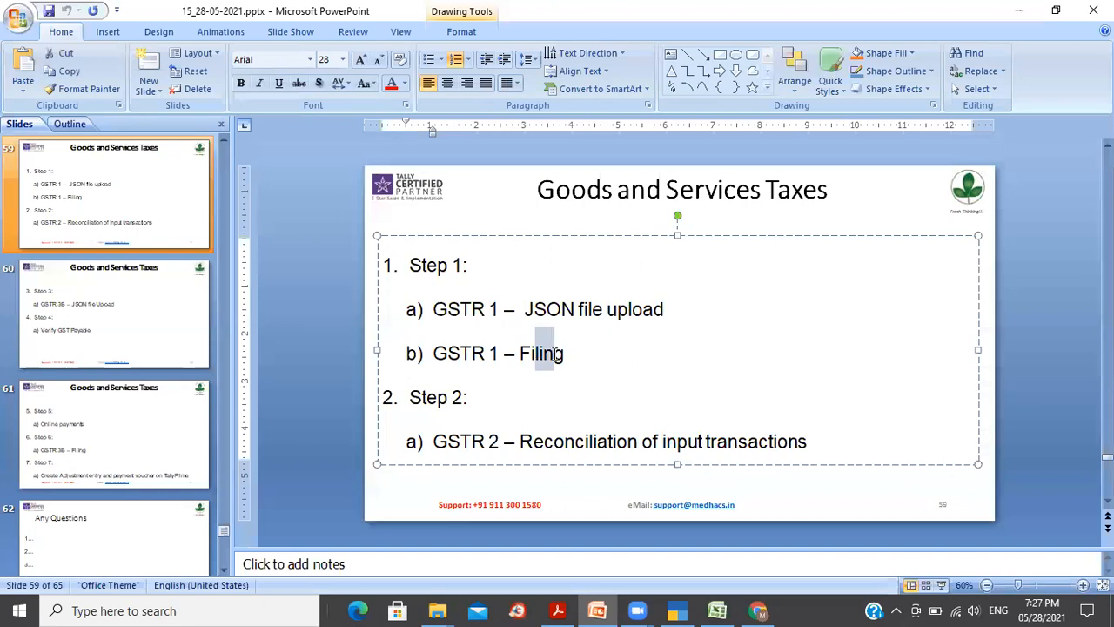
pyautogui.click(602, 368)
pyautogui.click(527, 353)
pyautogui.doubleClick(552, 353)
pyautogui.click(618, 373)
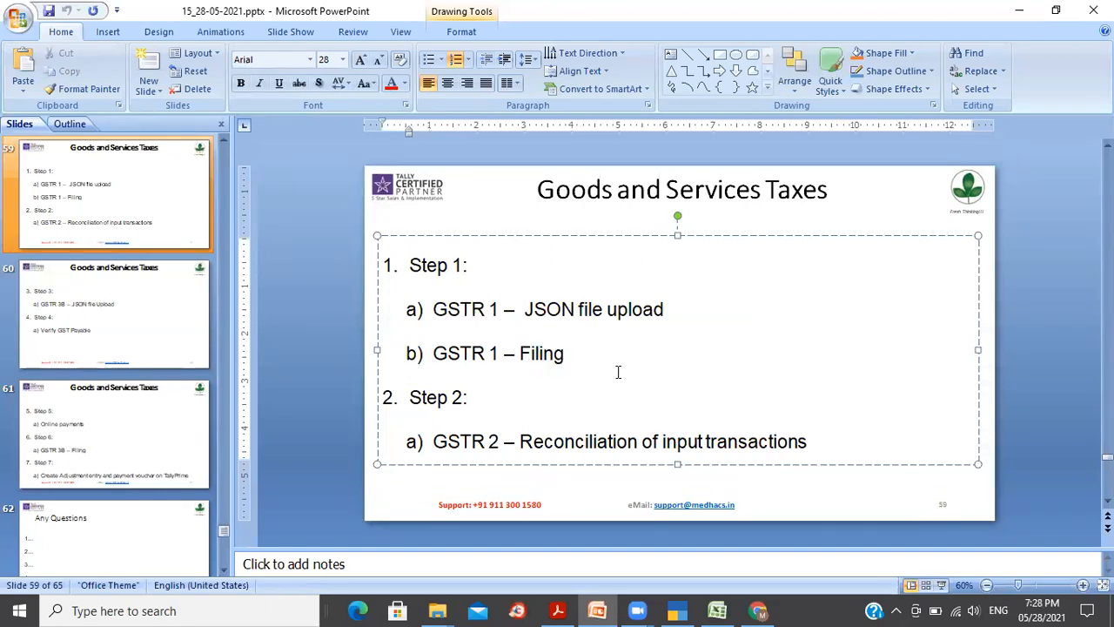
pyautogui.click(991, 403)
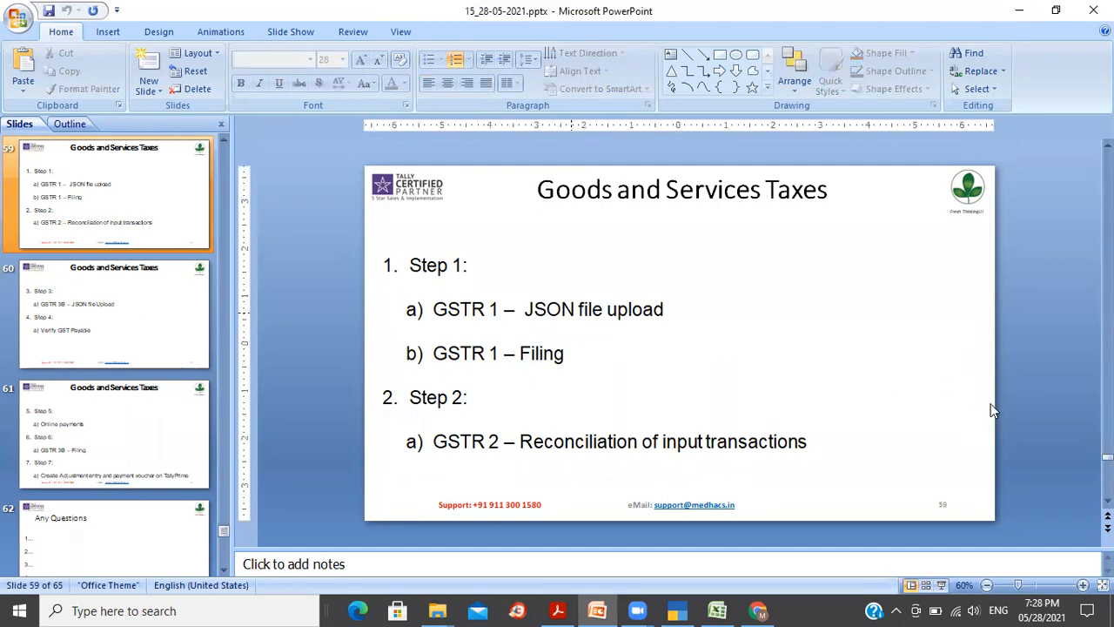
# Step: Mark GSTR 1 Filing as (Pending) and the JSON file upload step as (Completed)
pyautogui.click(714, 443)
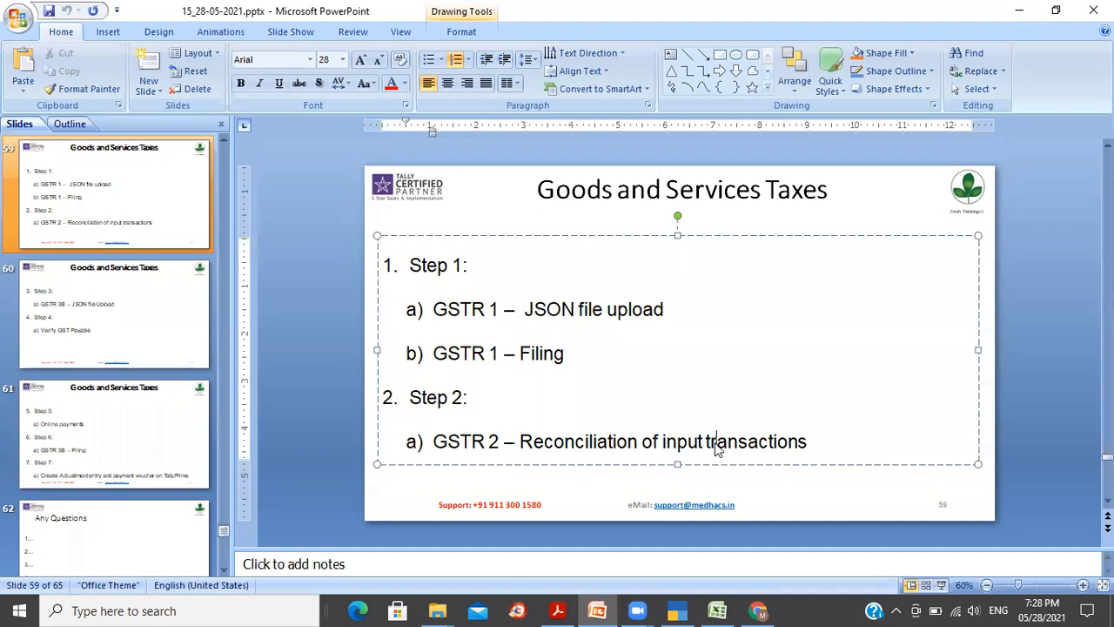
pyautogui.click(579, 356)
pyautogui.write('(O')
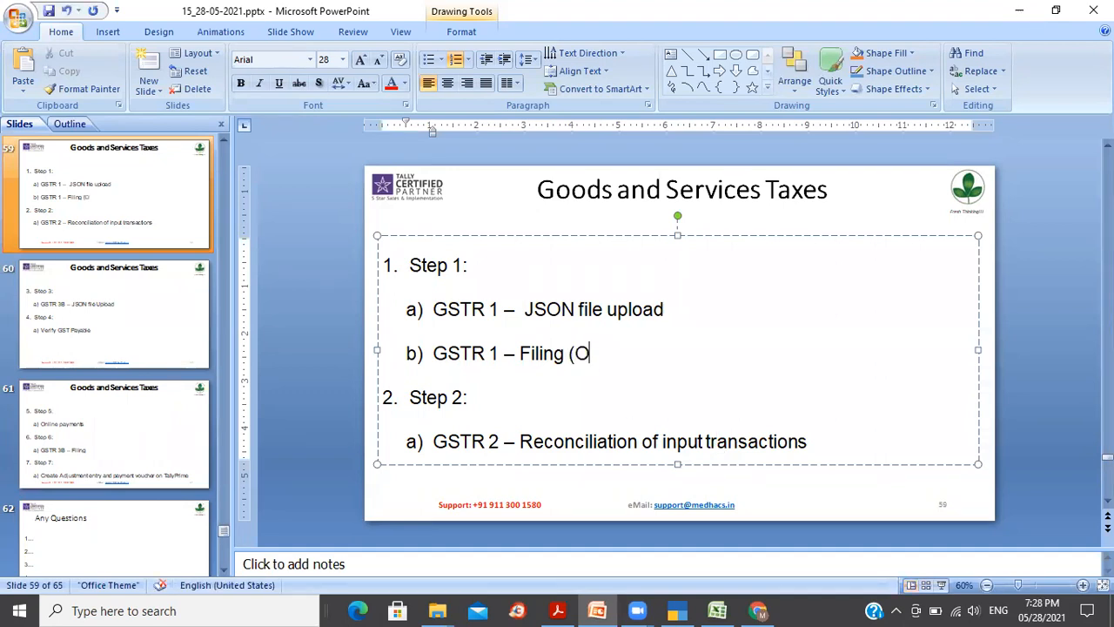
pyautogui.press('BackSpace')
pyautogui.write('Pending)')
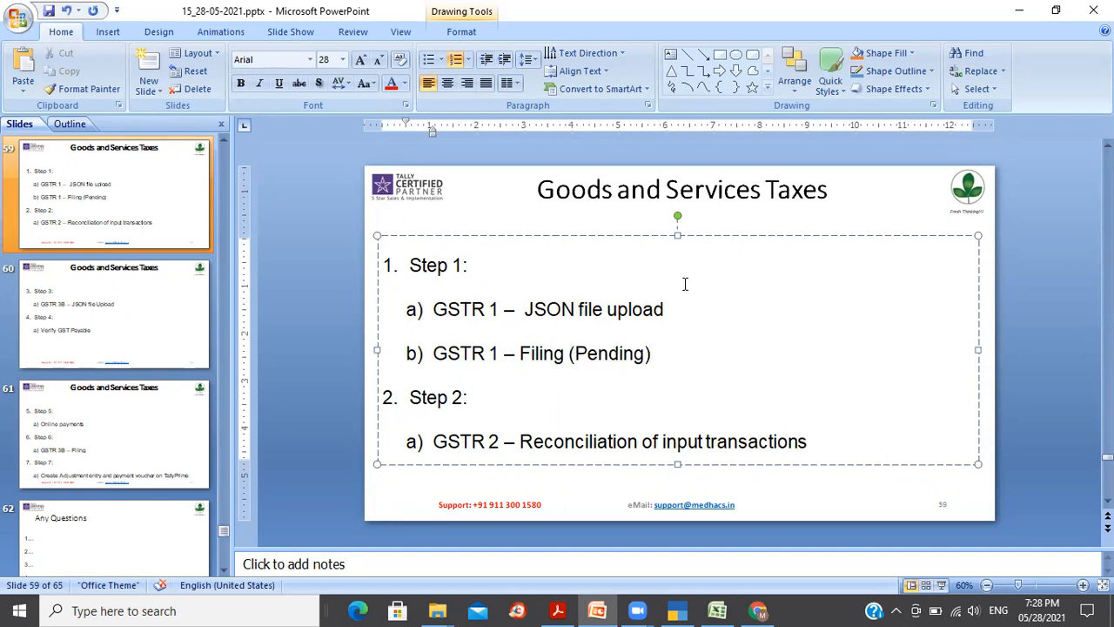
pyautogui.click(690, 312)
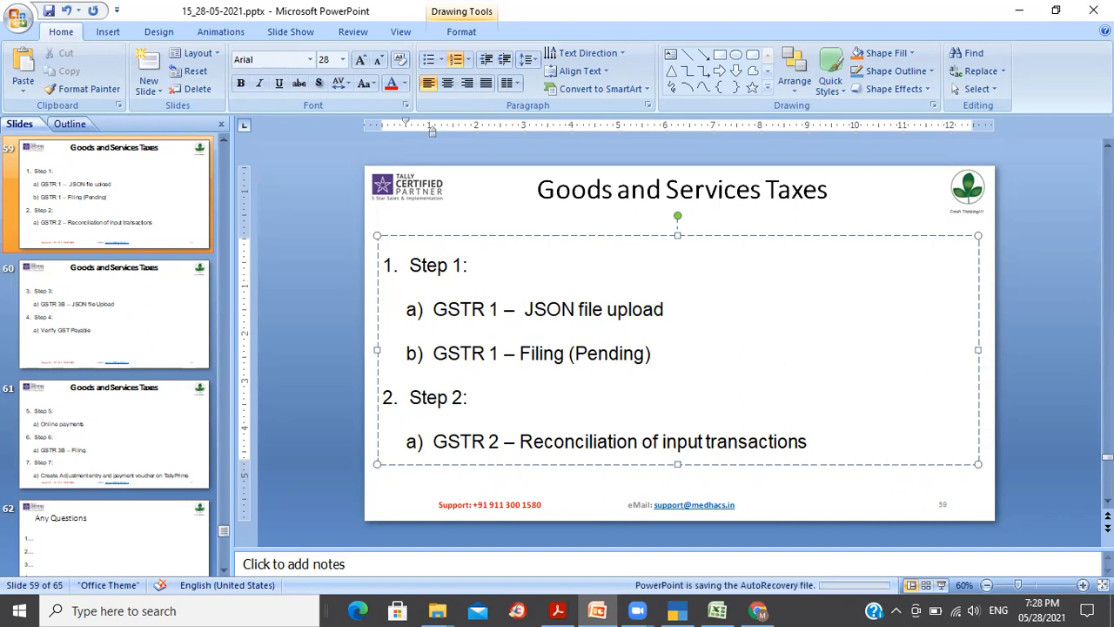
pyautogui.write('(Comp')
pyautogui.write('d)')
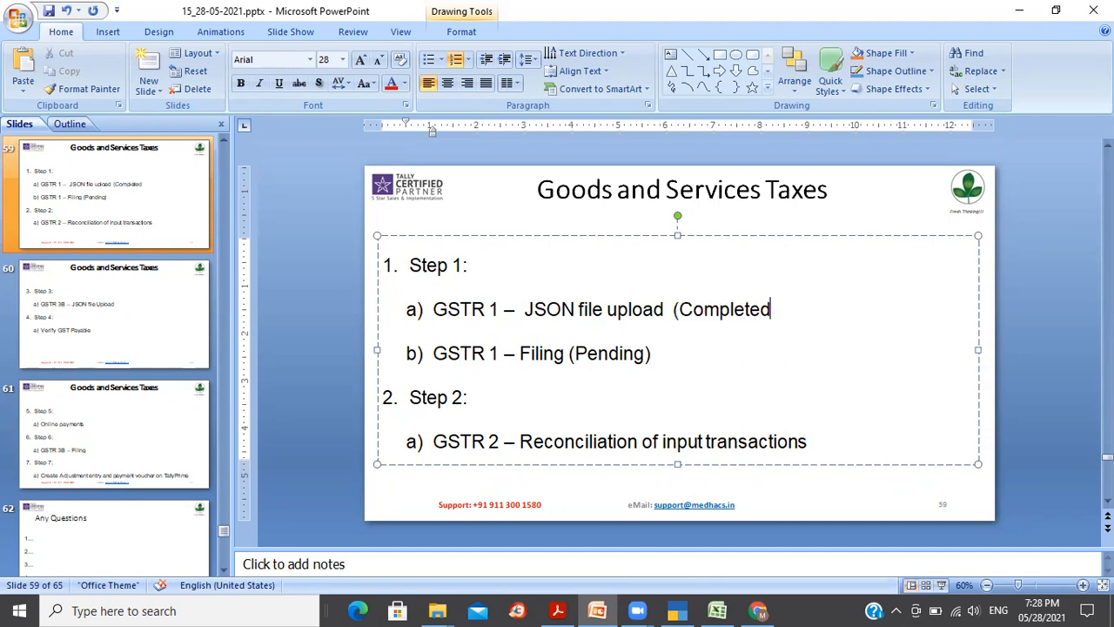
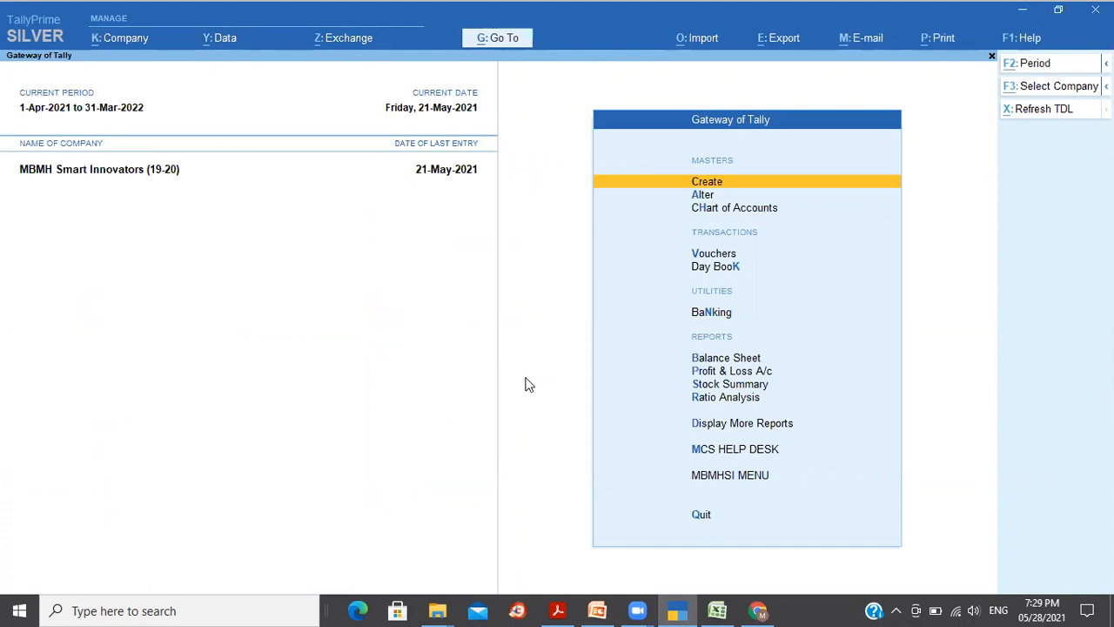
# Step: Open the GSTR-2 report for 1-Apr-2021 to 30-Apr-2021 via the Gstr2 search and select B2B Invoices
pyautogui.hotkey('alt', 'g')
pyautogui.write('Gstr2')
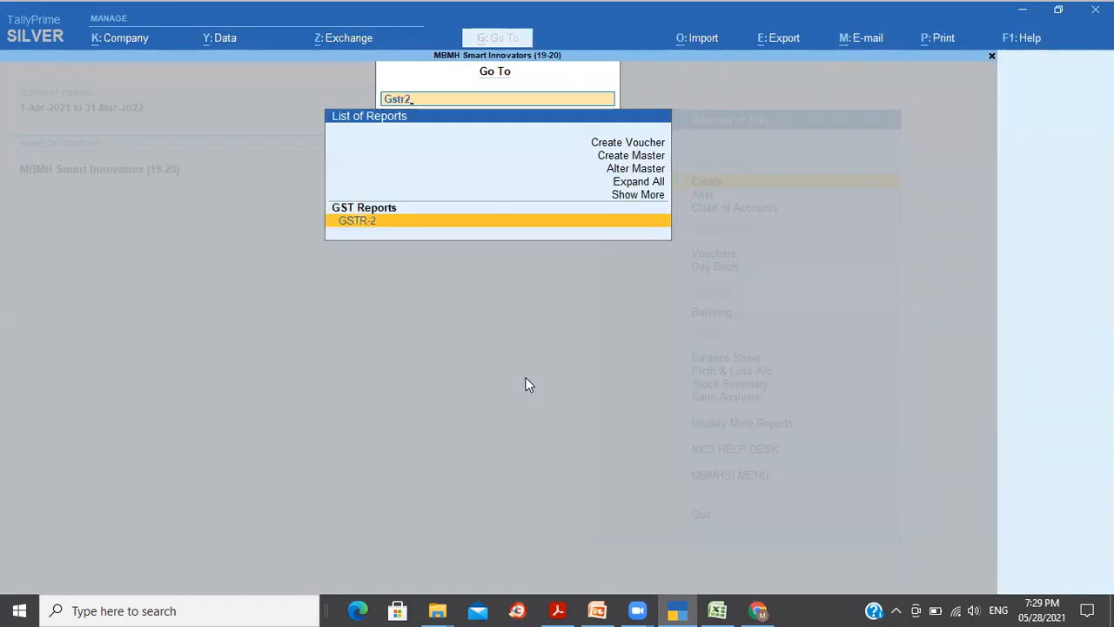
pyautogui.press('Return')
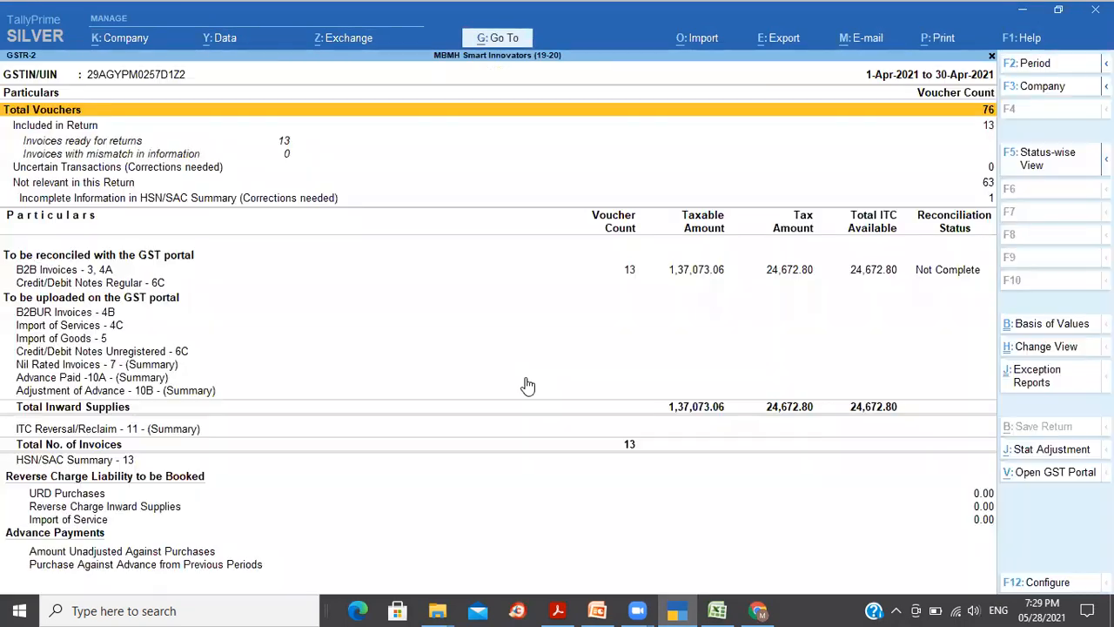
pyautogui.click(656, 272)
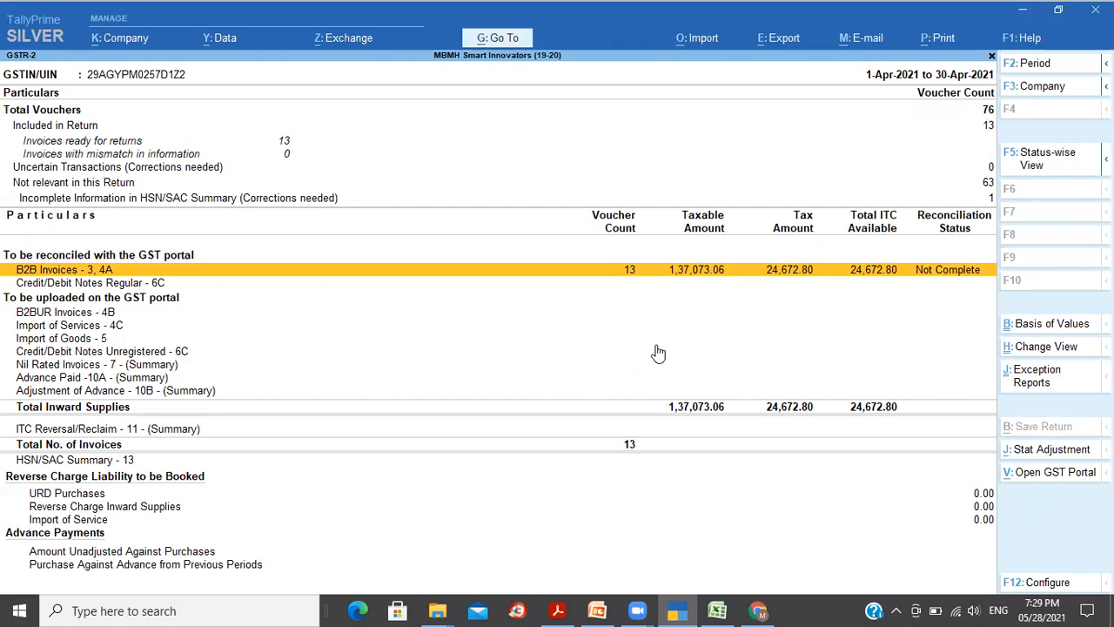
# Step: Review the reverse charge, URD Purchases, Import of Service and Advance Paid sections, then return to B2B Invoices
pyautogui.press('Down')
pyautogui.press('Down')
pyautogui.press('Down')
pyautogui.press('Down')
pyautogui.press('Down')
pyautogui.press('Down')
pyautogui.press('Down')
pyautogui.press('Down')
pyautogui.press('Down')
pyautogui.press('Down')
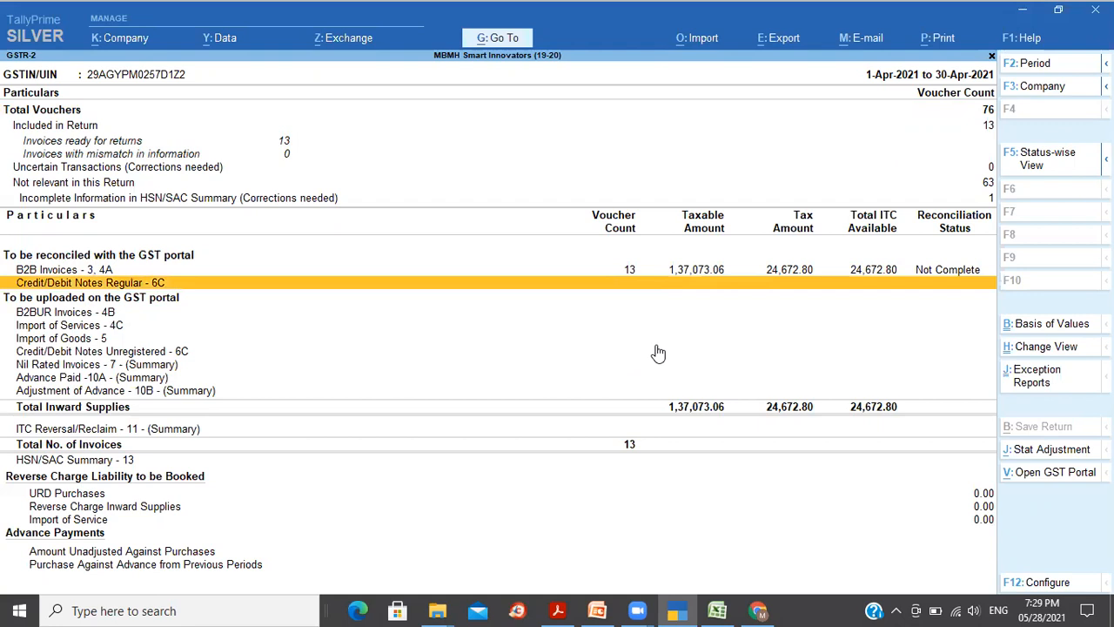
pyautogui.press('Down')
pyautogui.press('Down')
pyautogui.press('Up')
pyautogui.press('Up')
pyautogui.press('Down')
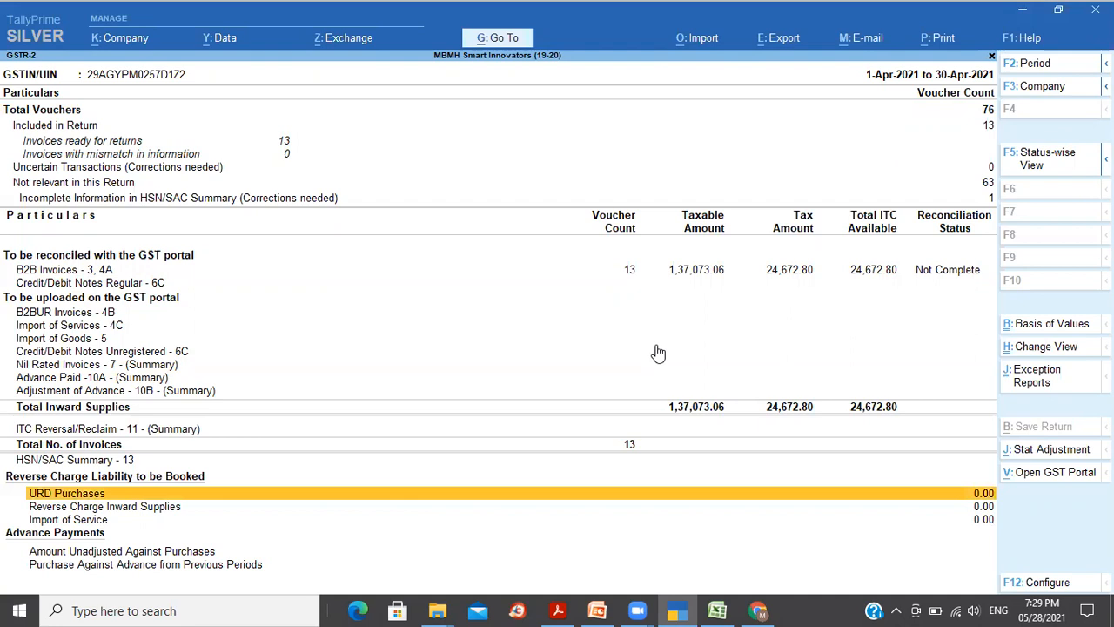
pyautogui.press('Down')
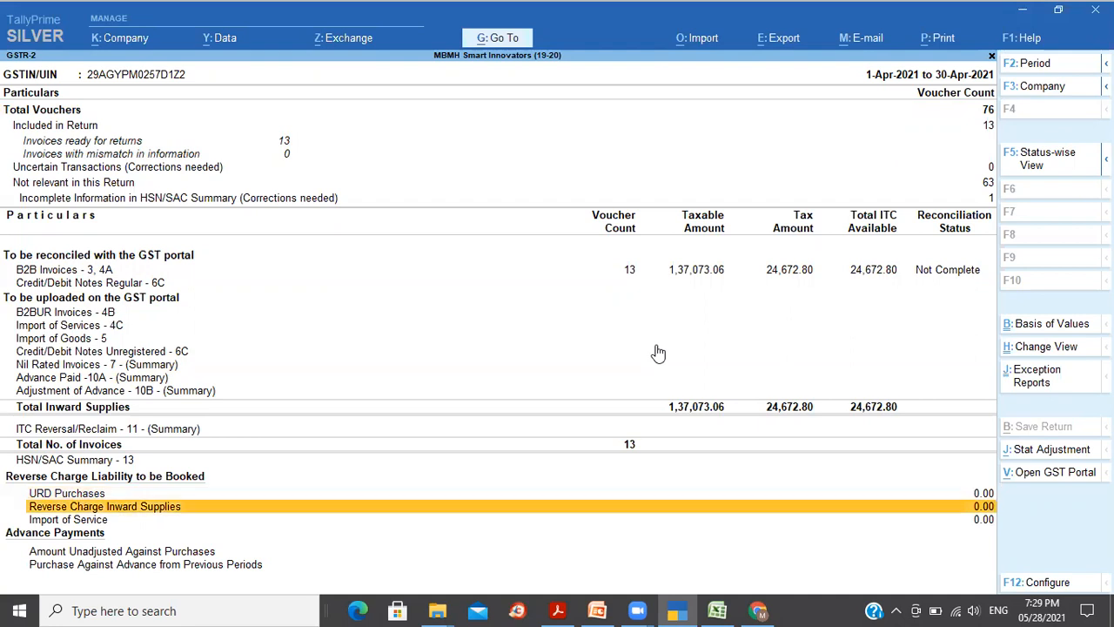
pyautogui.press('Up')
pyautogui.press('Down')
pyautogui.press('Down')
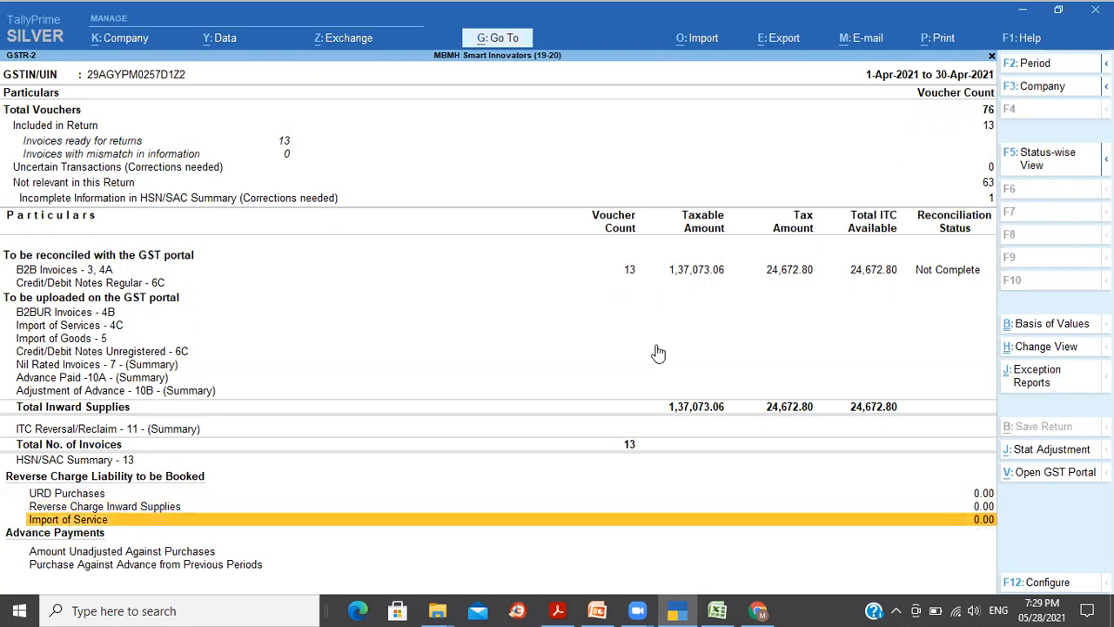
pyautogui.press('Down')
pyautogui.press('Down')
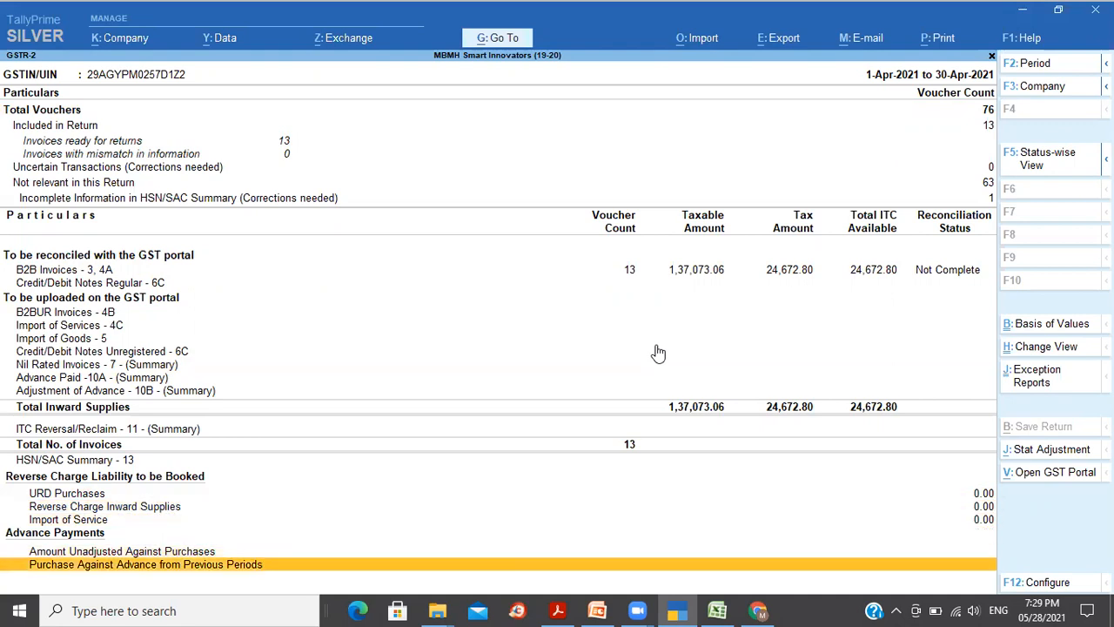
pyautogui.press('Up')
pyautogui.press('Up')
pyautogui.press('Up')
pyautogui.press('Up')
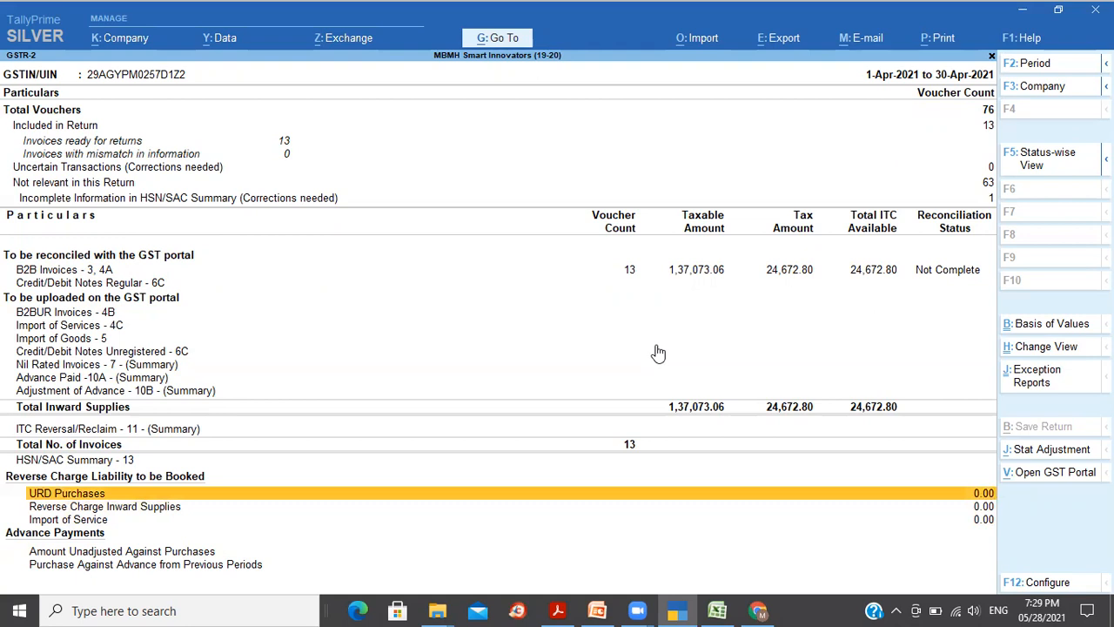
pyautogui.press('Up')
pyautogui.press('Up')
pyautogui.press('Up')
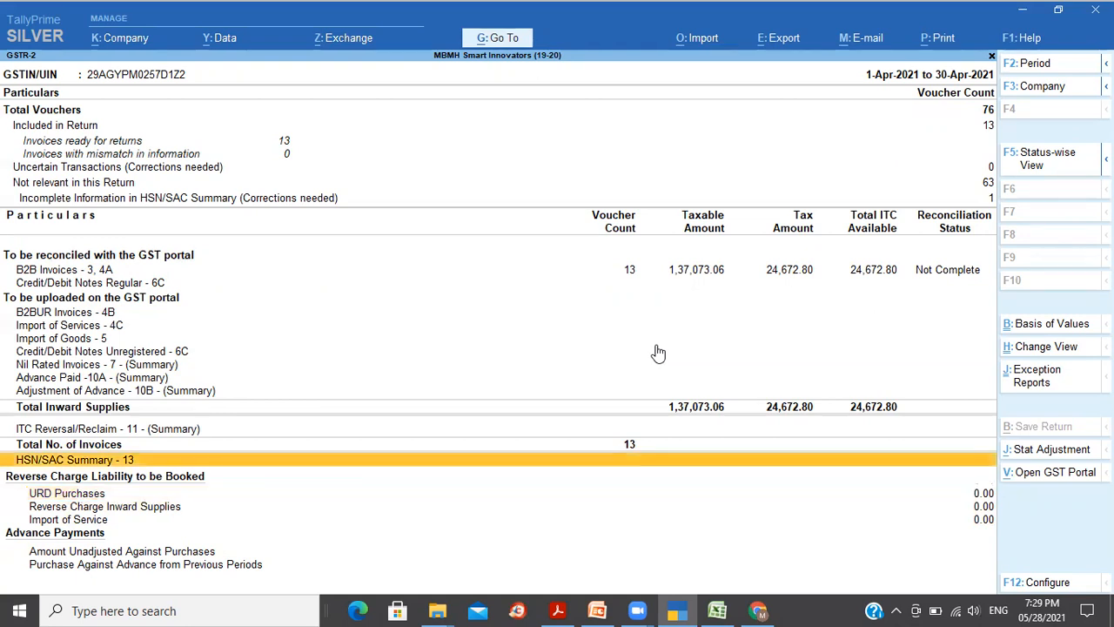
pyautogui.press('Up')
pyautogui.press('Up')
pyautogui.press('Up')
pyautogui.press('Up')
pyautogui.press('Up')
pyautogui.press('Up')
pyautogui.press('Up')
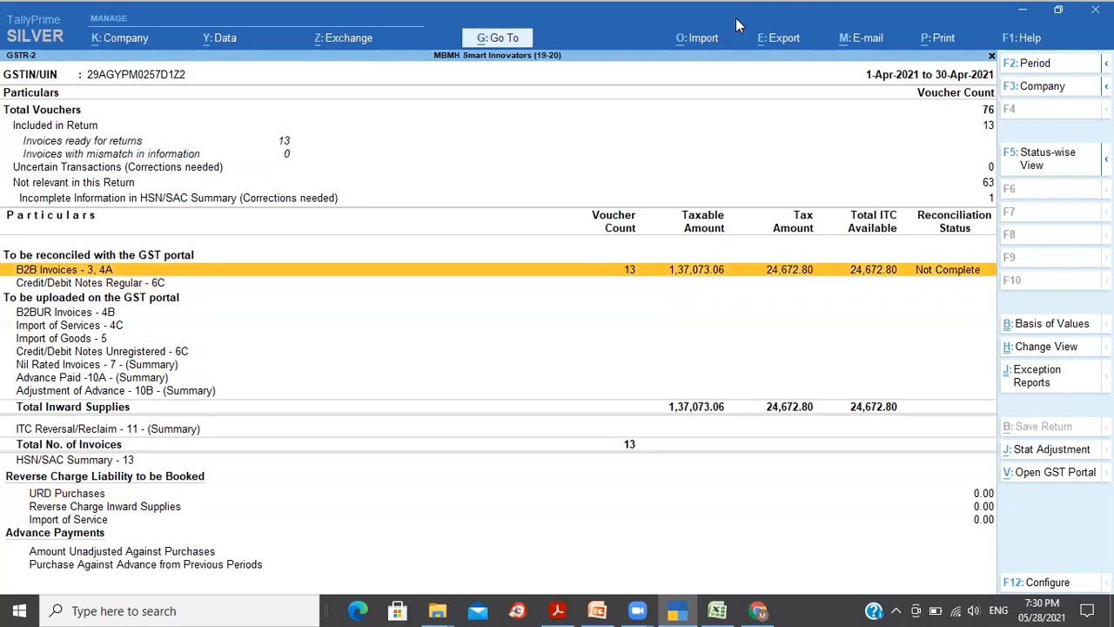
# Step: Start a Load JSON import and copy the Downloads folder path from the file explorer
pyautogui.click(711, 39)
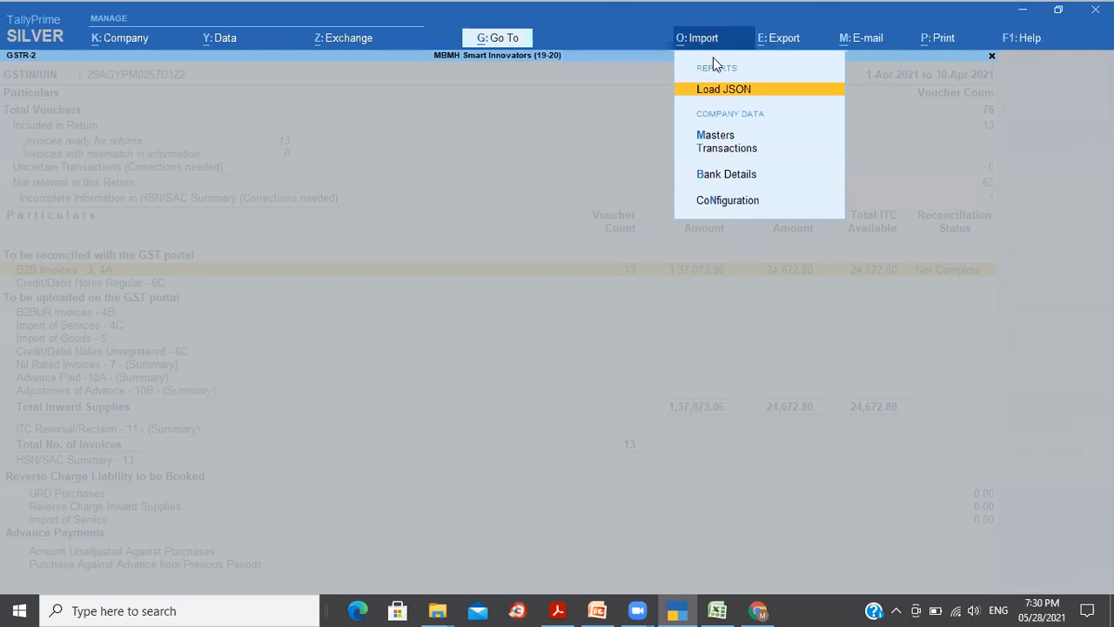
pyautogui.click(717, 89)
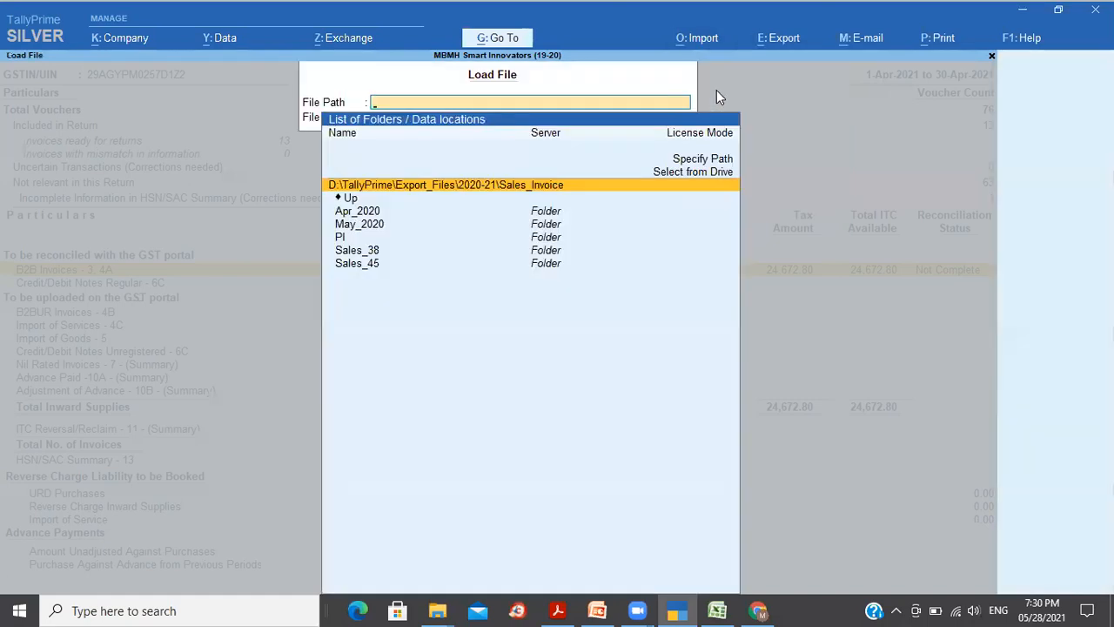
pyautogui.hotkey('alt', 'Tab')
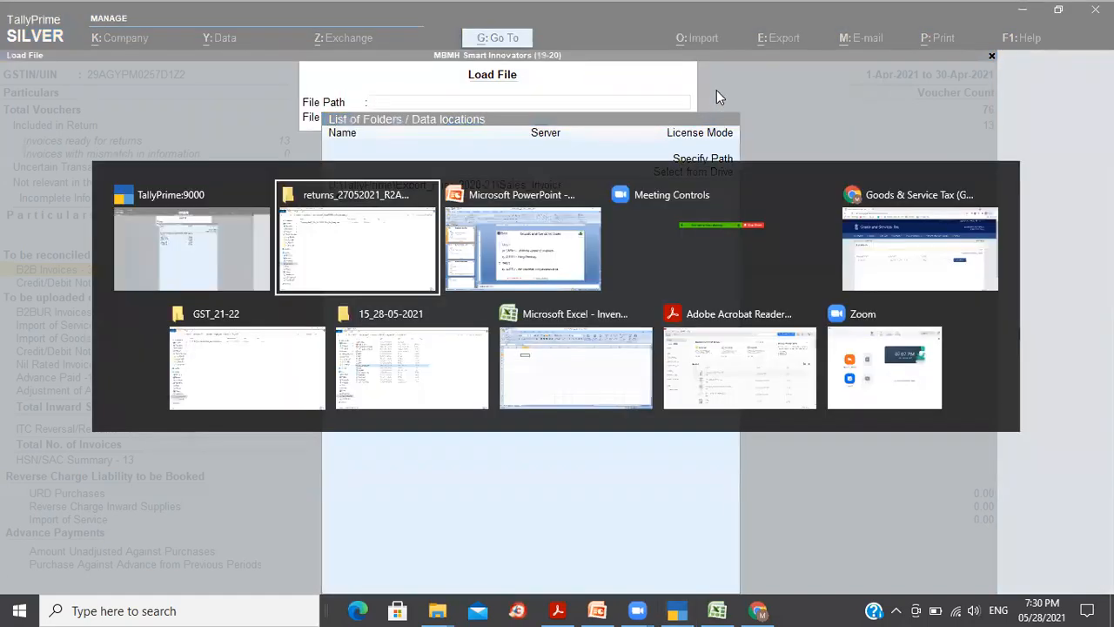
pyautogui.click(597, 58)
pyautogui.hotkey('ctrl', 'c')
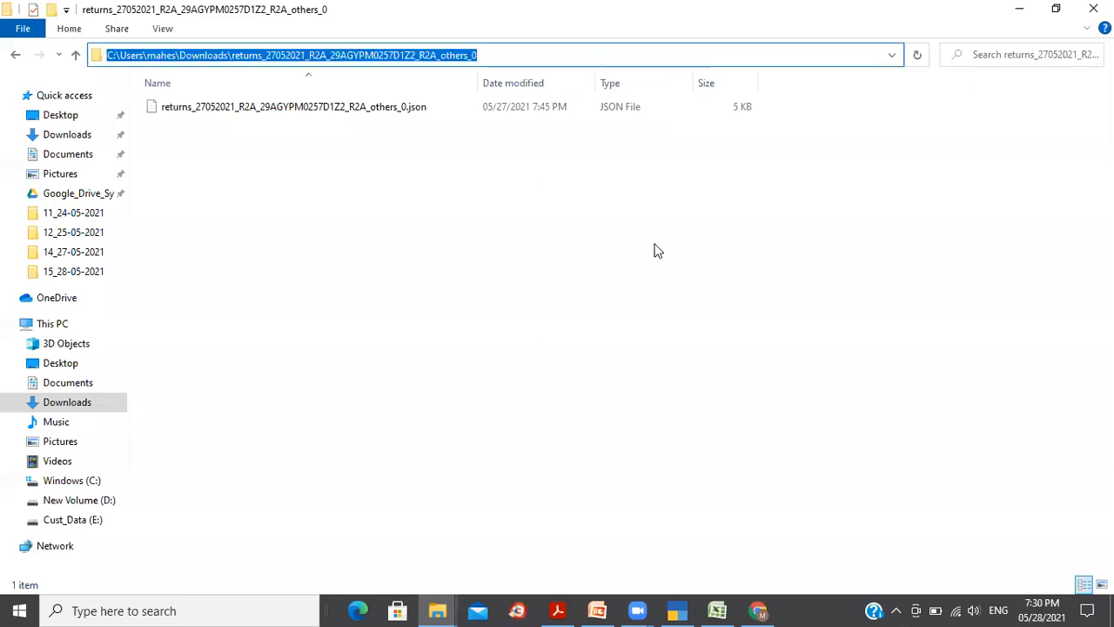
pyautogui.hotkey('alt', 'Tab')
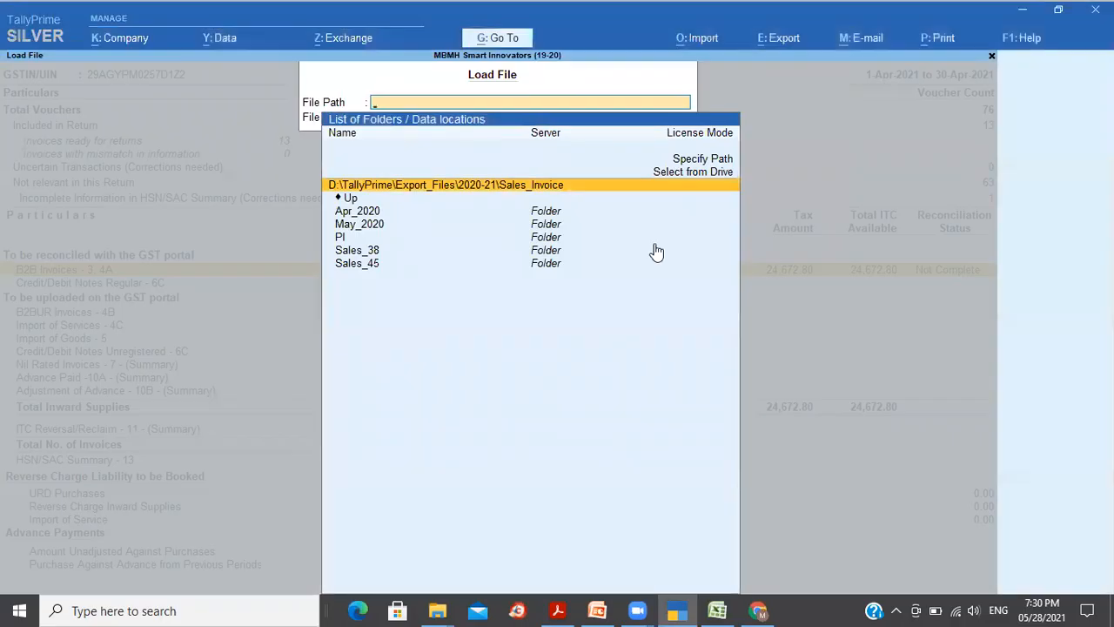
# Step: Load the April 2021 GSTR-2A JSON from the pasted Downloads path and update reconciliation status
pyautogui.press('Up')
pyautogui.press('Up')
pyautogui.press('Return')
pyautogui.hotkey('ctrl', 'v')
pyautogui.press('Return')
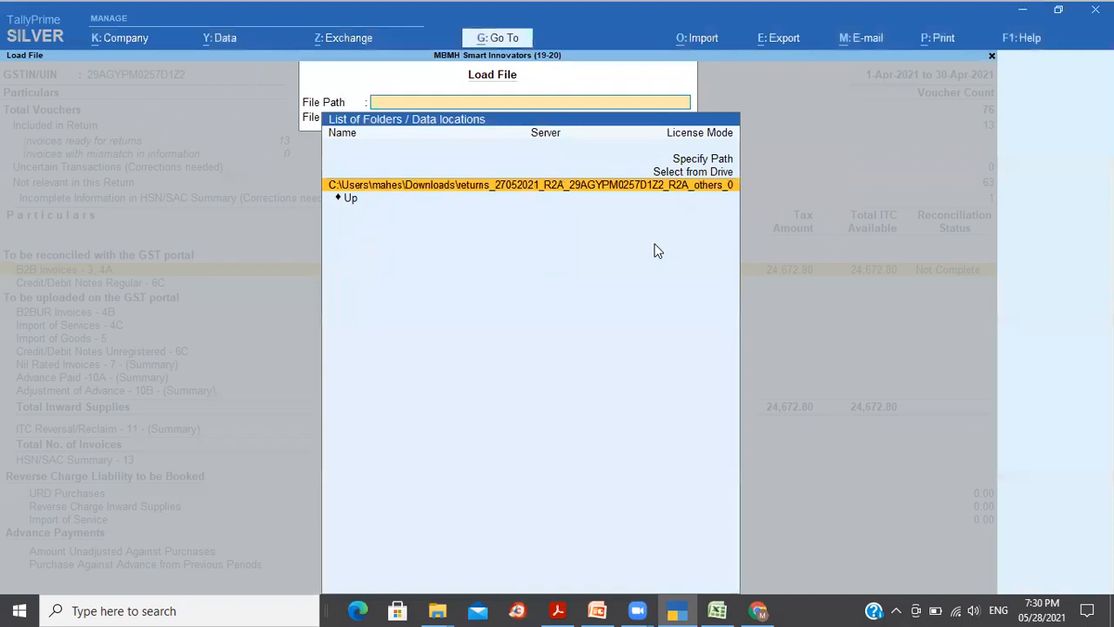
pyautogui.press('Return')
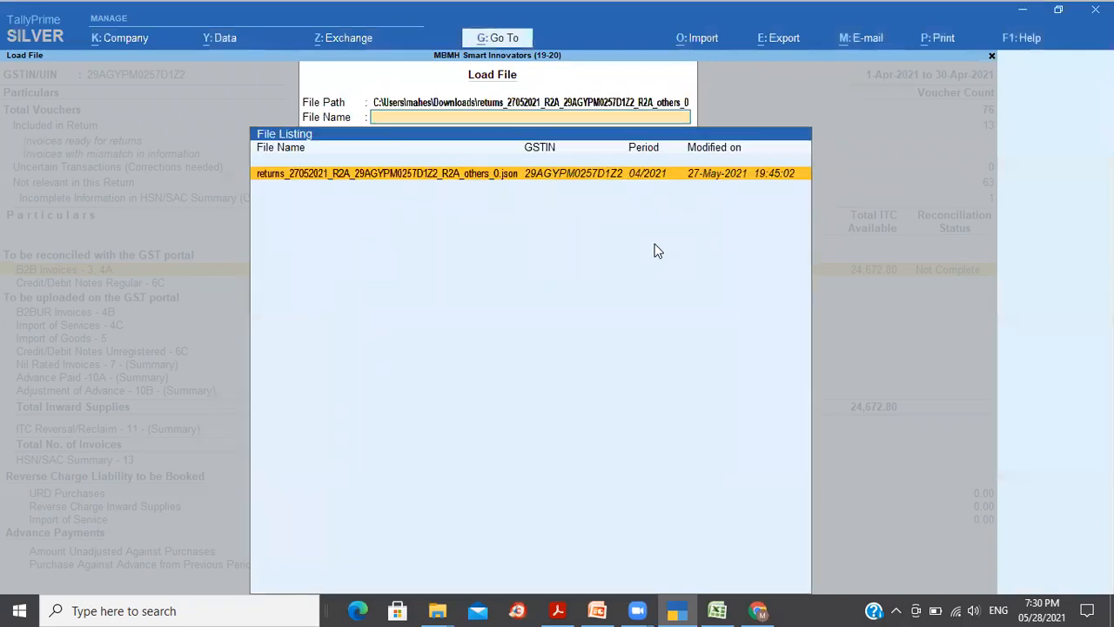
pyautogui.press('Return')
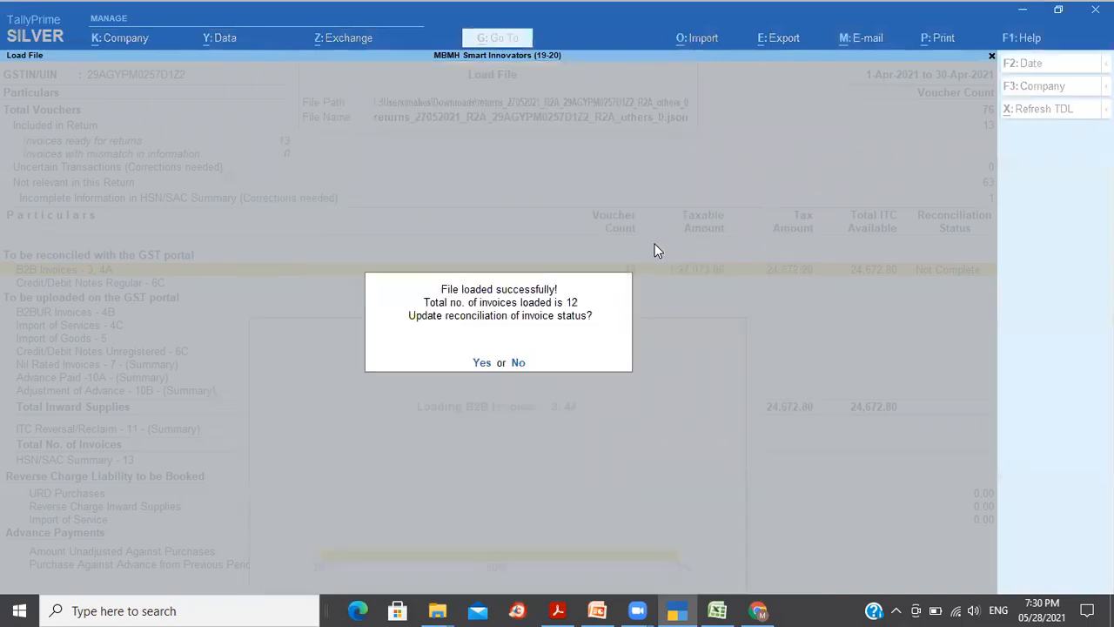
pyautogui.press('y')
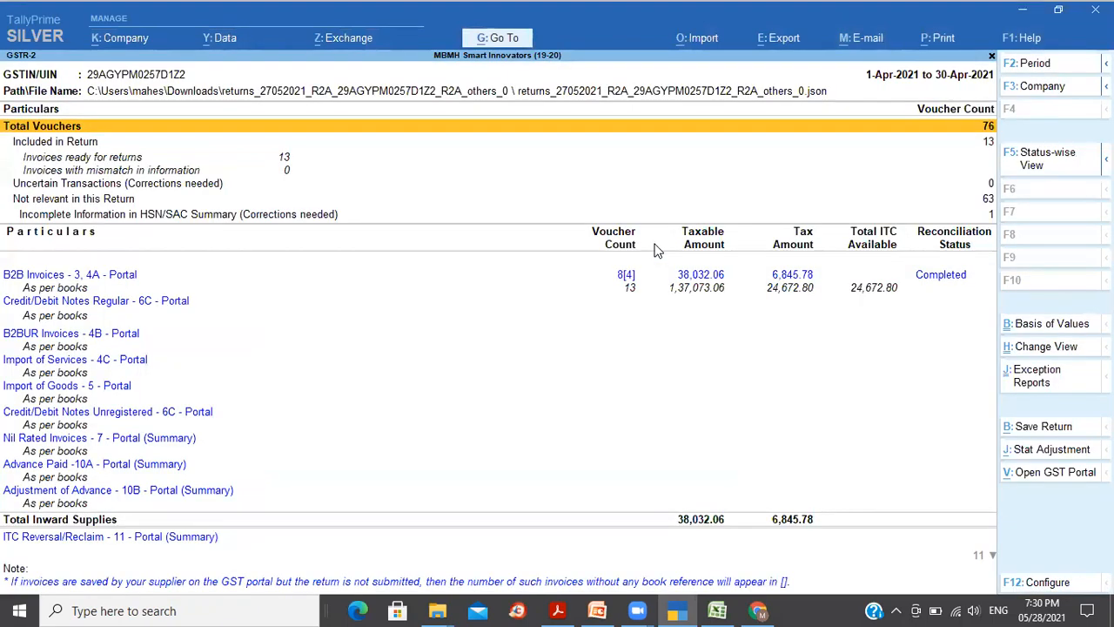
pyautogui.press('Down')
pyautogui.press('Down')
pyautogui.press('Down')
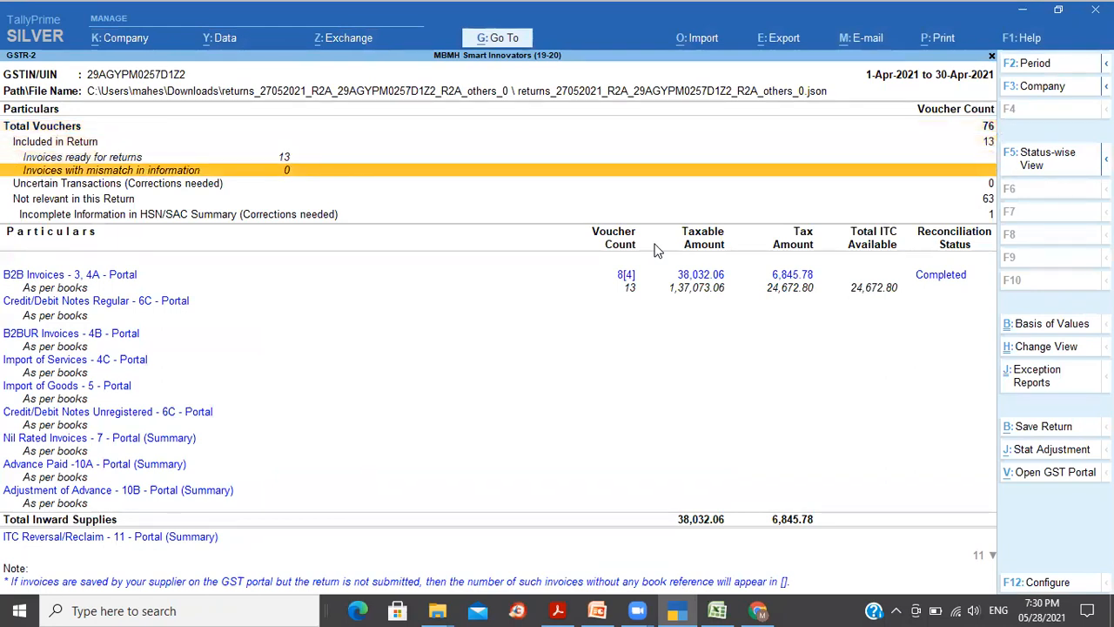
pyautogui.press('Down')
pyautogui.press('Down')
pyautogui.press('Down')
pyautogui.press('Down')
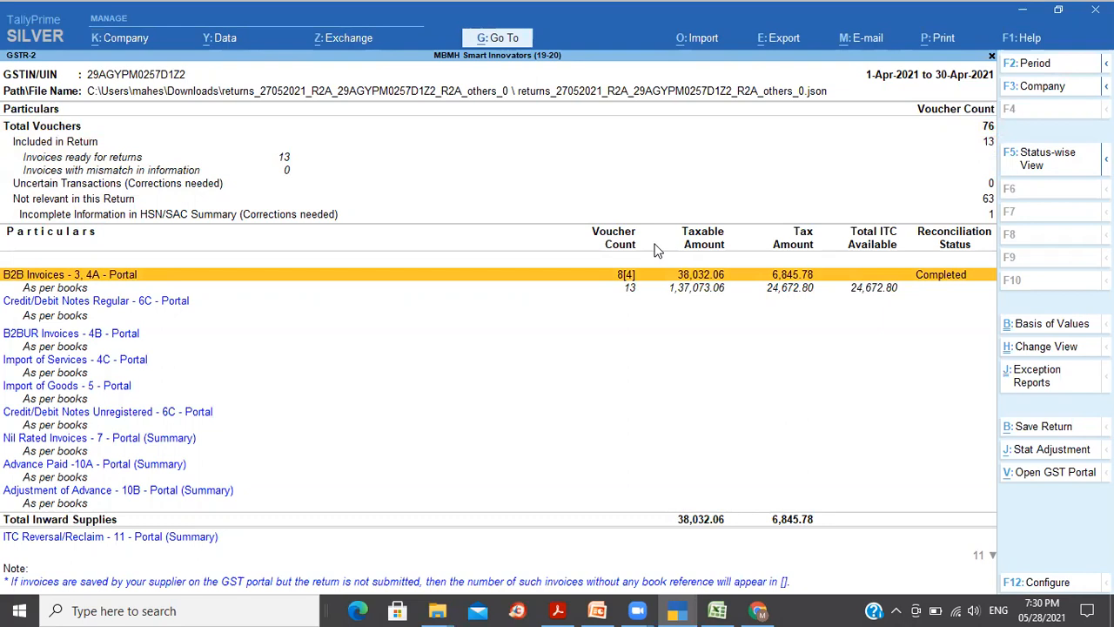
pyautogui.press('Return')
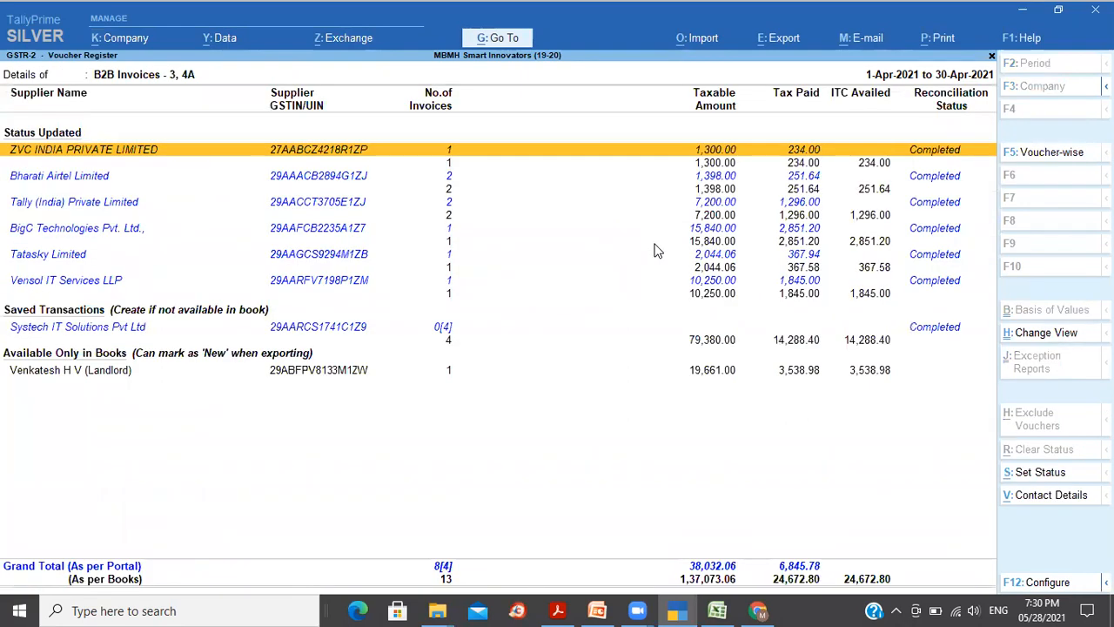
pyautogui.press('Down')
pyautogui.press('Up')
pyautogui.click(953, 183)
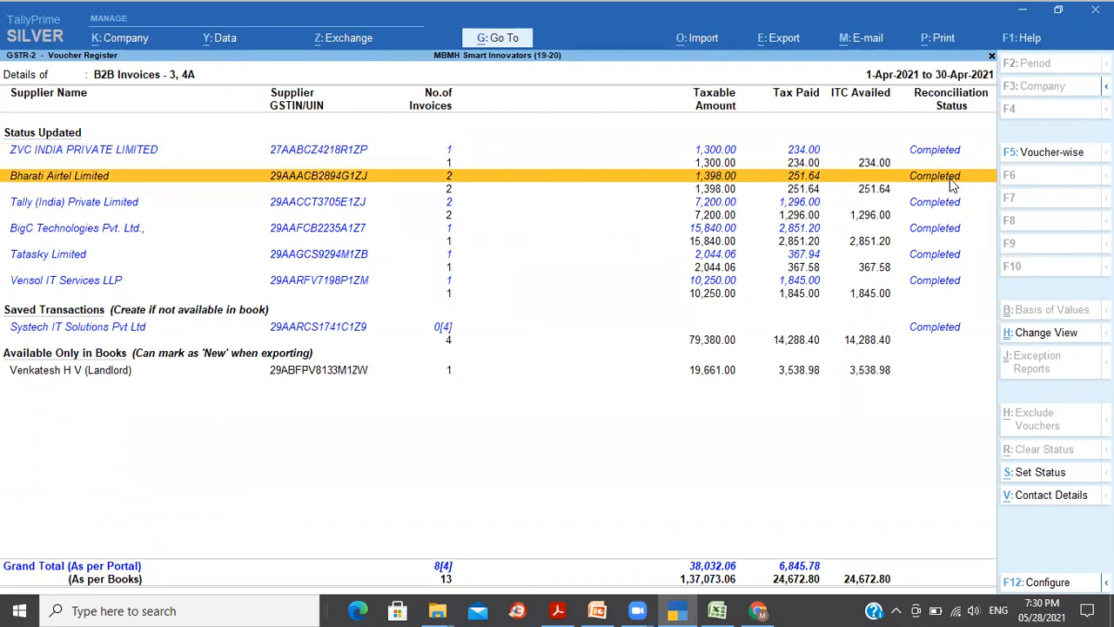
pyautogui.press('Up')
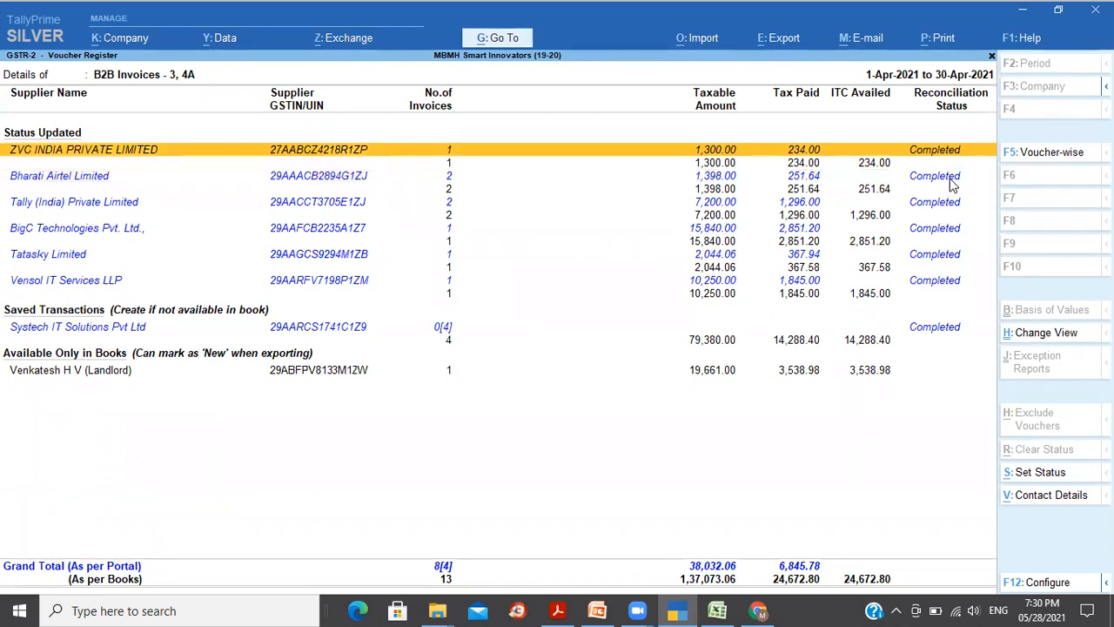
pyautogui.press('Down')
pyautogui.press('Down')
pyautogui.press('Down')
pyautogui.press('Down')
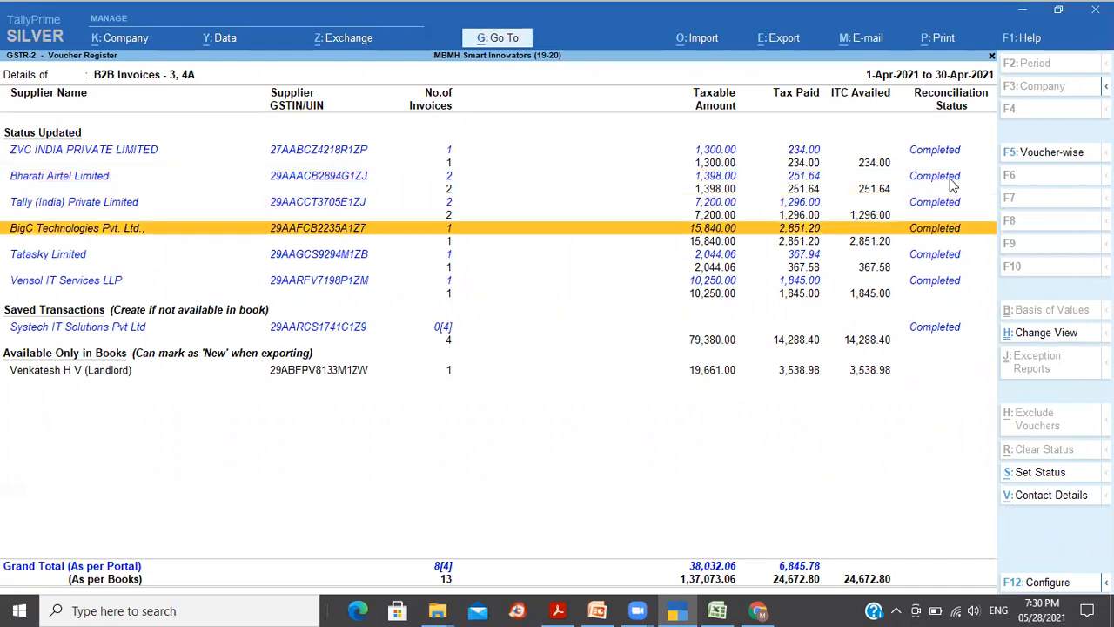
pyautogui.press('Down')
pyautogui.press('Down')
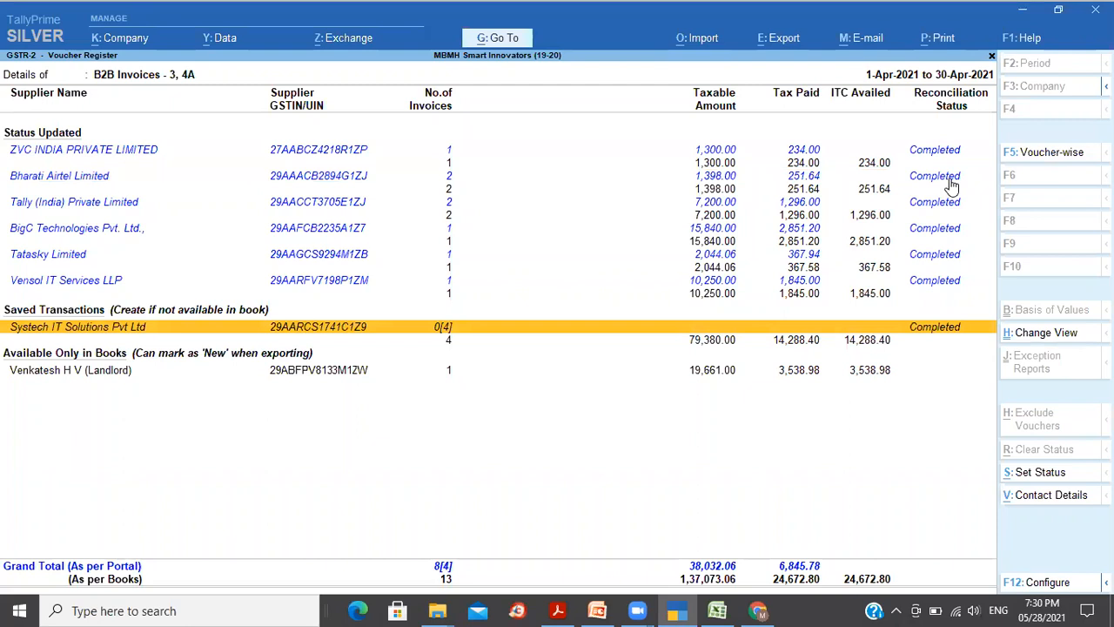
pyautogui.press('Up')
pyautogui.press('Down')
pyautogui.press('Return')
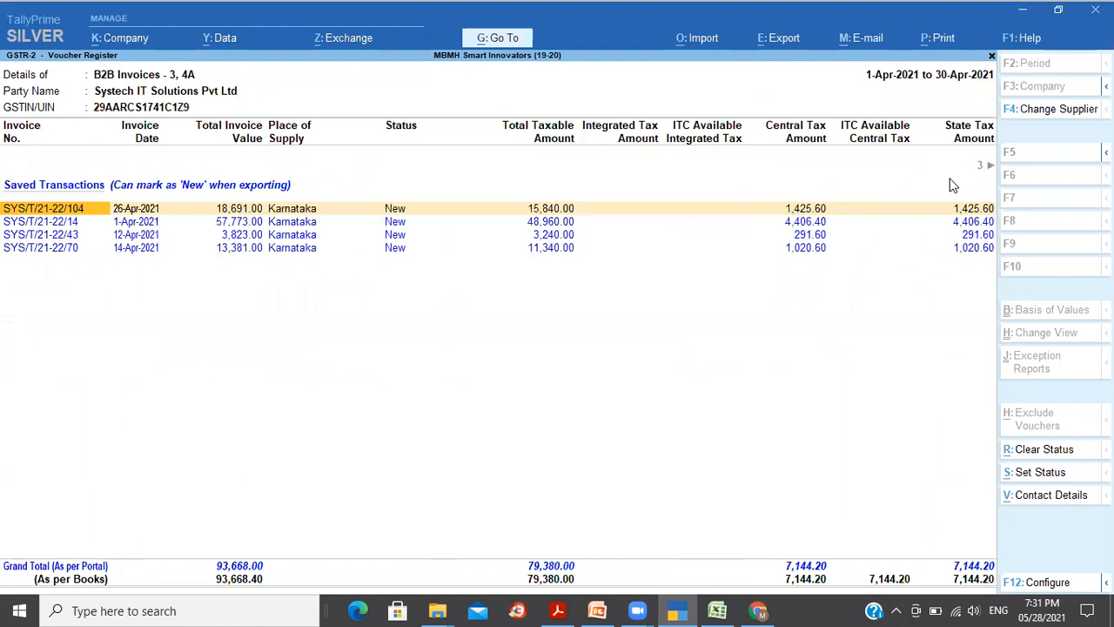
pyautogui.press('Down')
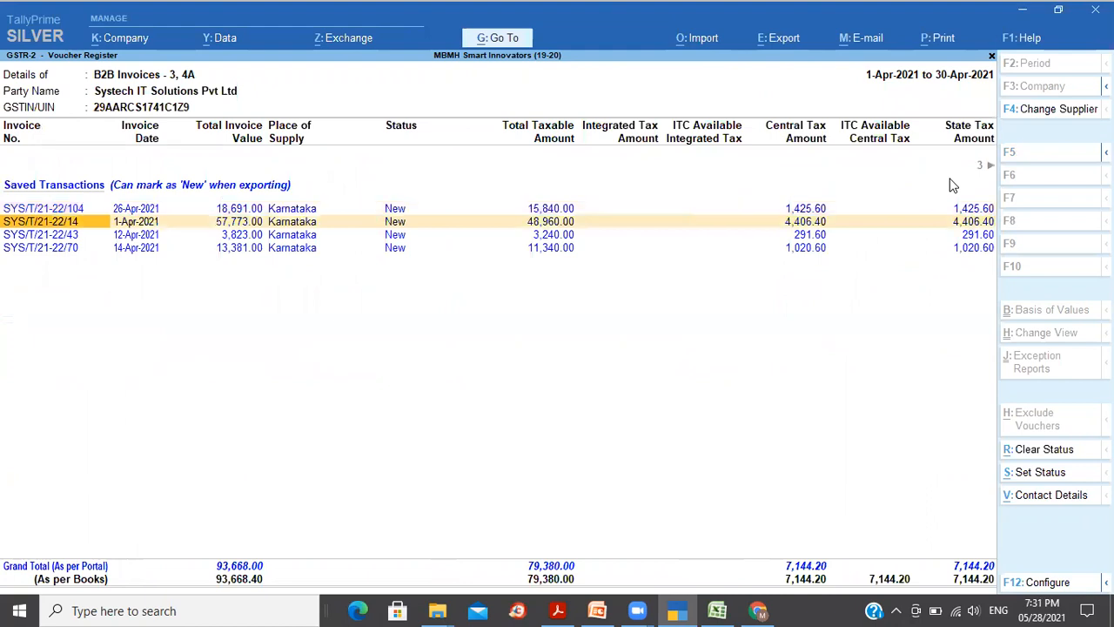
pyautogui.press('Down')
pyautogui.press('Up')
pyautogui.press('Up')
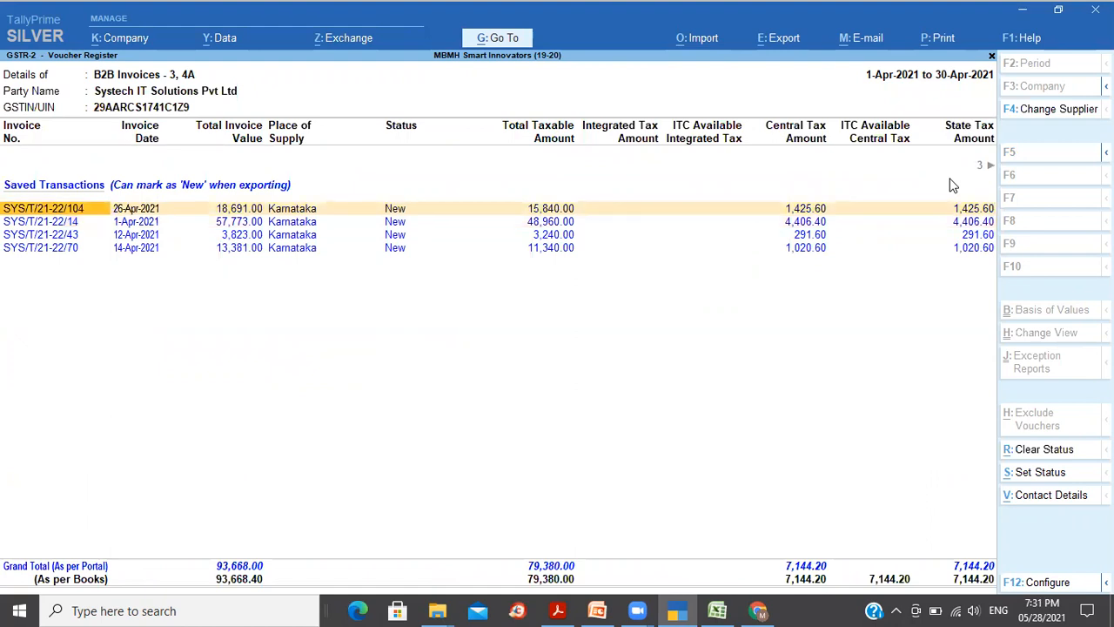
pyautogui.press('Escape')
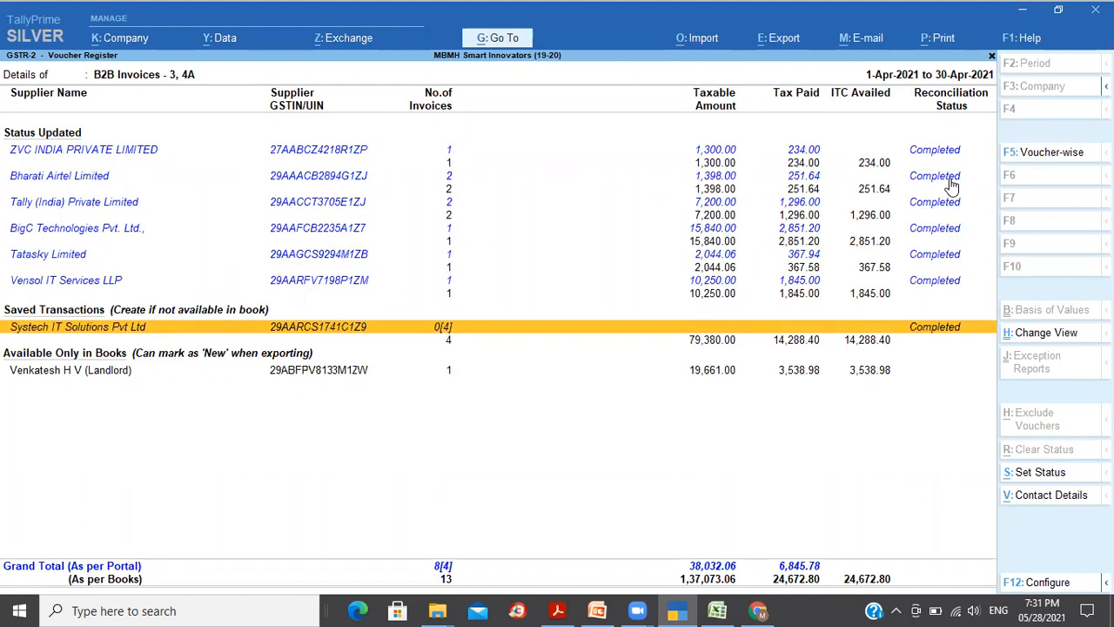
# Step: Browse the B2B supplier rows (Systech, Venkatesh H V, Bharati Airtel), then return to the GSTR-2 summary
pyautogui.press('Down')
pyautogui.press('Up')
pyautogui.press('Up')
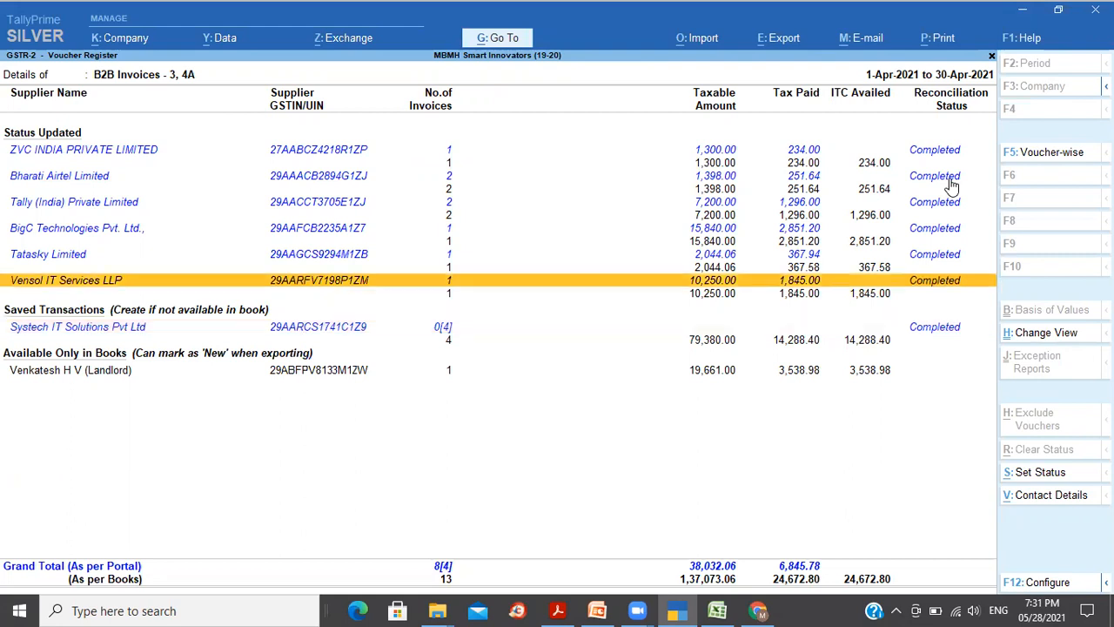
pyautogui.press('Down')
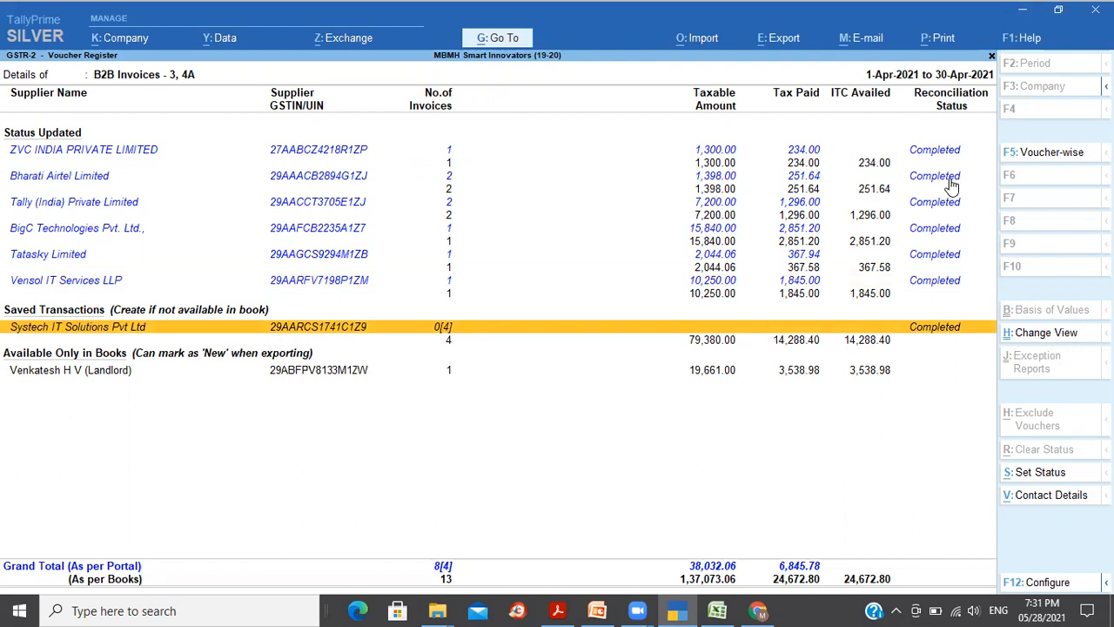
pyautogui.press('Down')
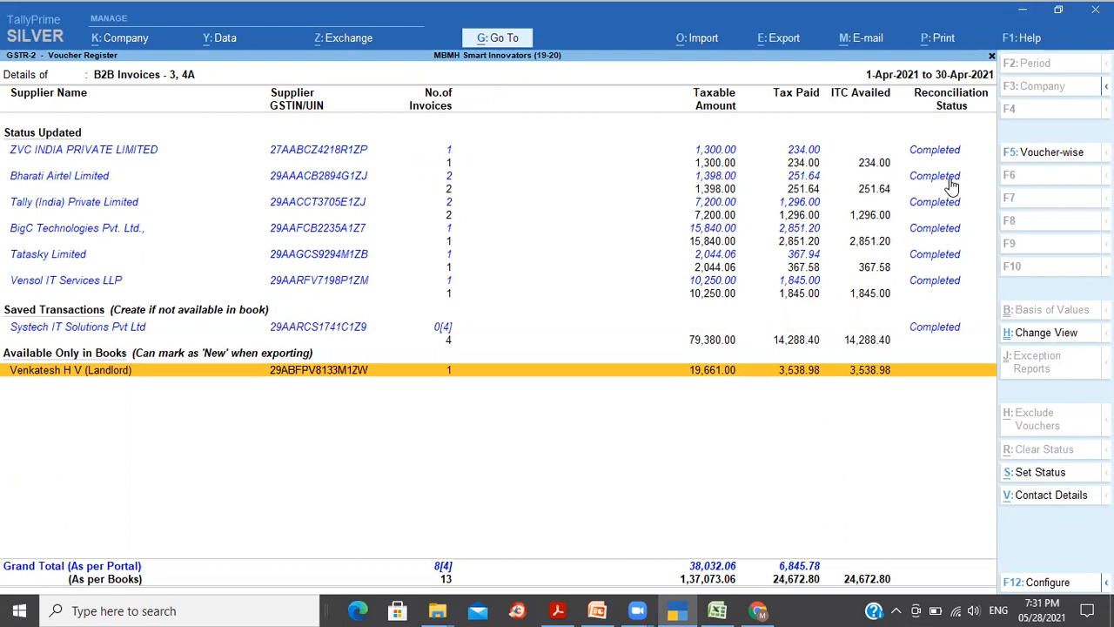
pyautogui.press('Up')
pyautogui.press('Down')
pyautogui.press('Up')
pyautogui.press('Down')
pyautogui.press('Up')
pyautogui.press('Up')
pyautogui.press('Up')
pyautogui.press('Up')
pyautogui.press('Up')
pyautogui.press('Up')
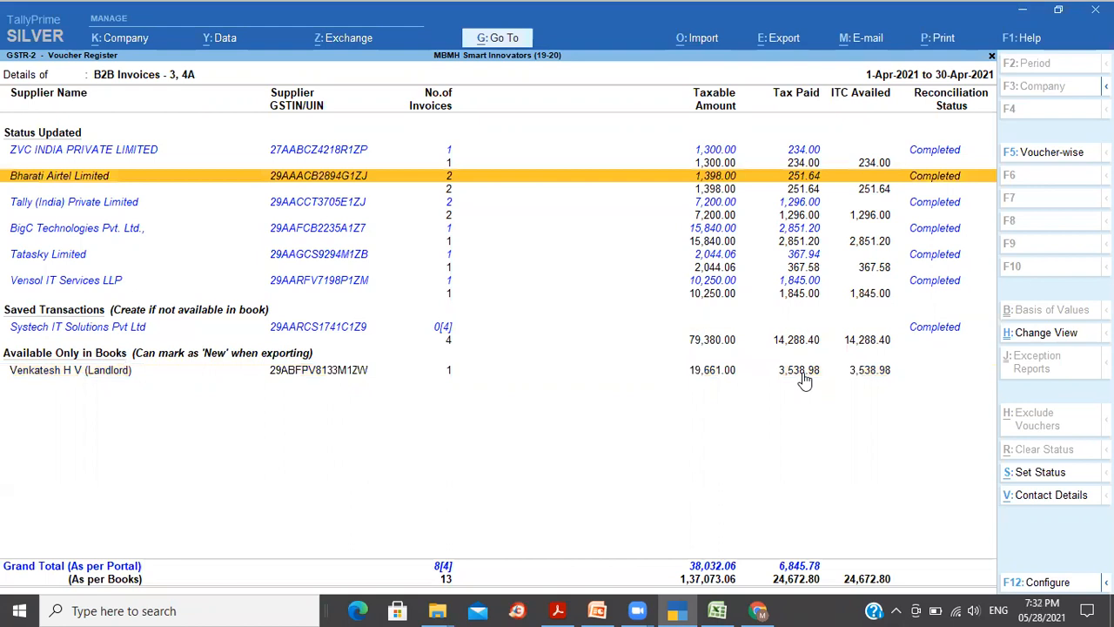
pyautogui.press('Escape')
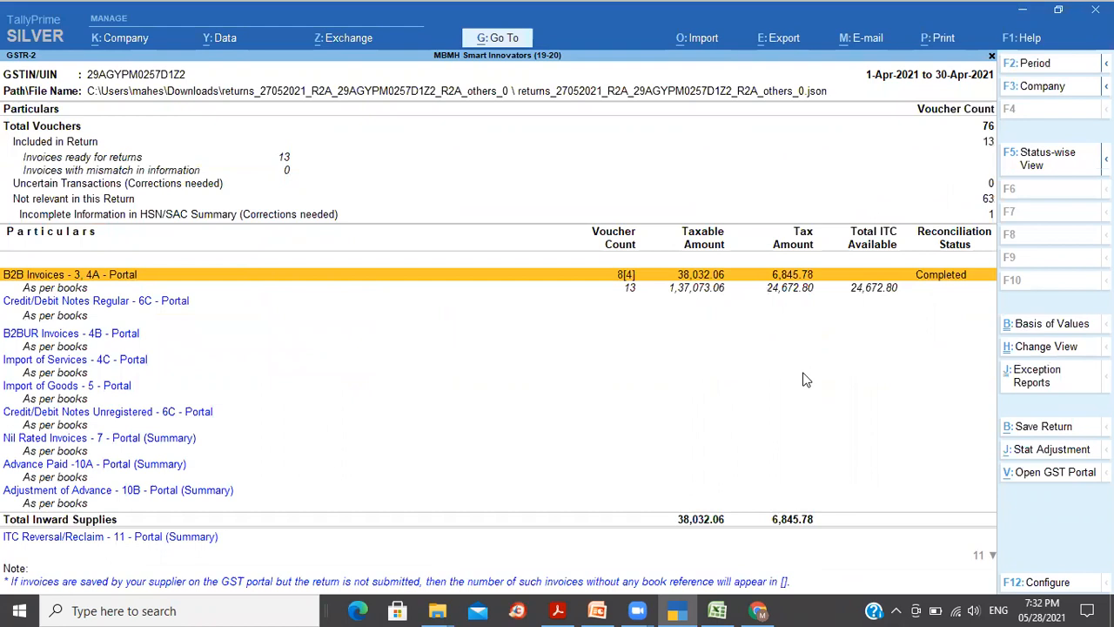
# Step: Revisit the B2B Invoices suppliers, then try exiting GSTR-2 to raise the unsaved-changes warning
pyautogui.press('Return')
pyautogui.press('Down')
pyautogui.press('Down')
pyautogui.press('Down')
pyautogui.press('Down')
pyautogui.press('Down')
pyautogui.press('Down')
pyautogui.press('Down')
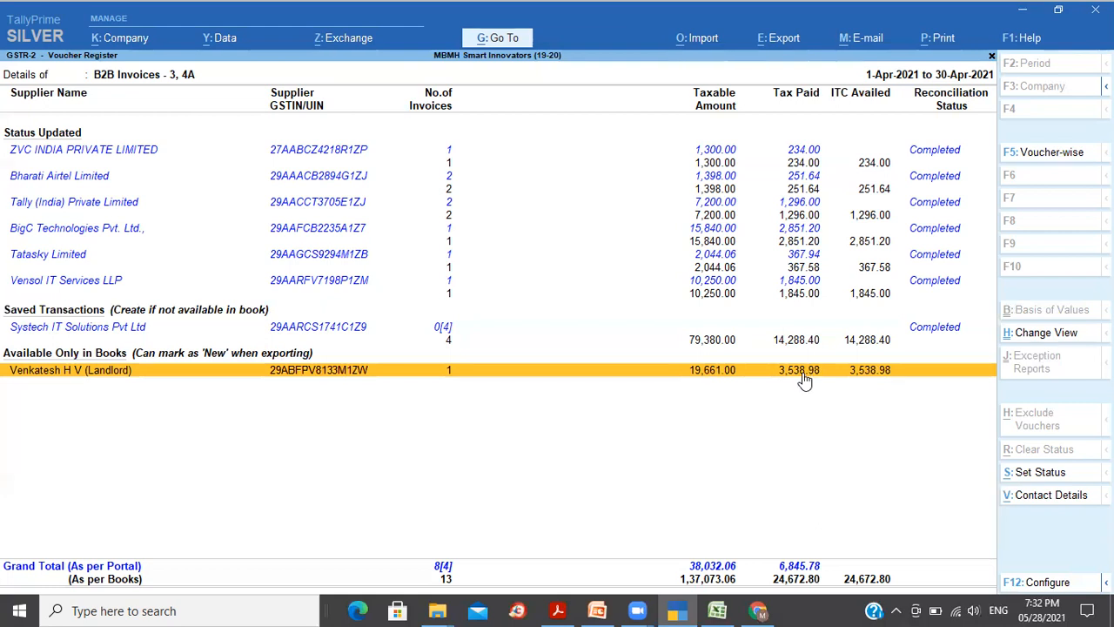
pyautogui.press('Escape')
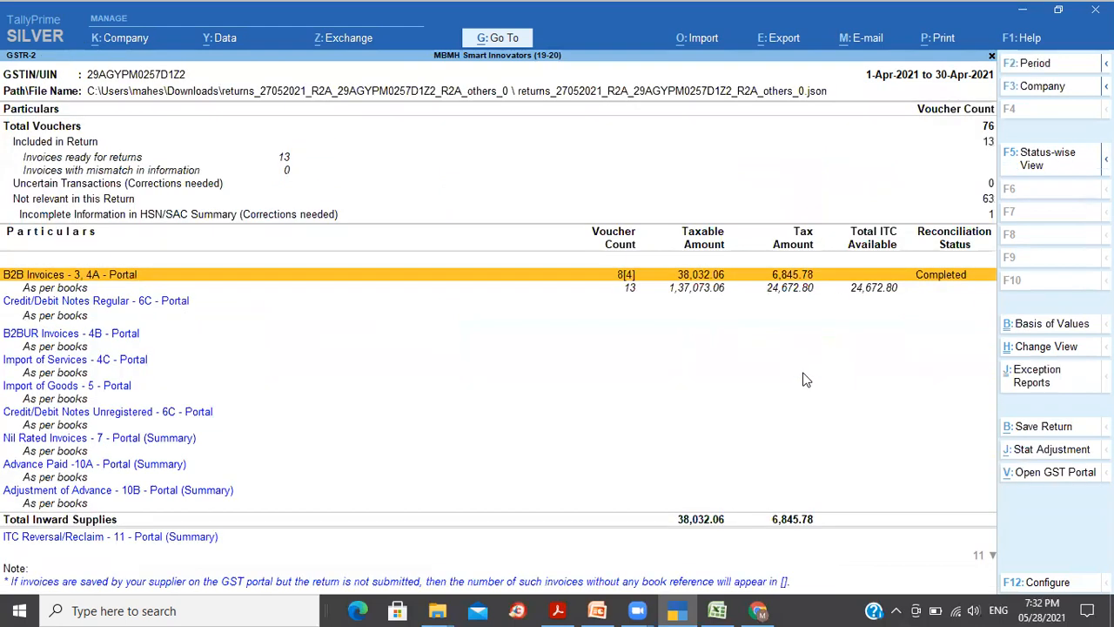
pyautogui.press('Escape')
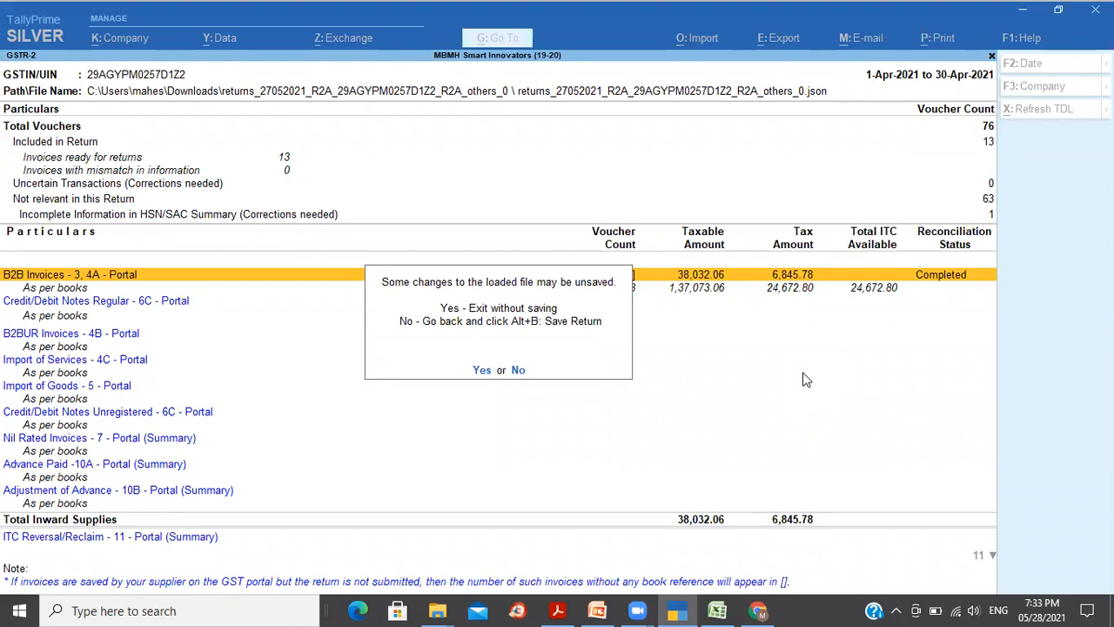
# Step: Stay in GSTR-2 and open Systech IT Solutions' four B2B invoices totalling 93,668.00
pyautogui.press('n')
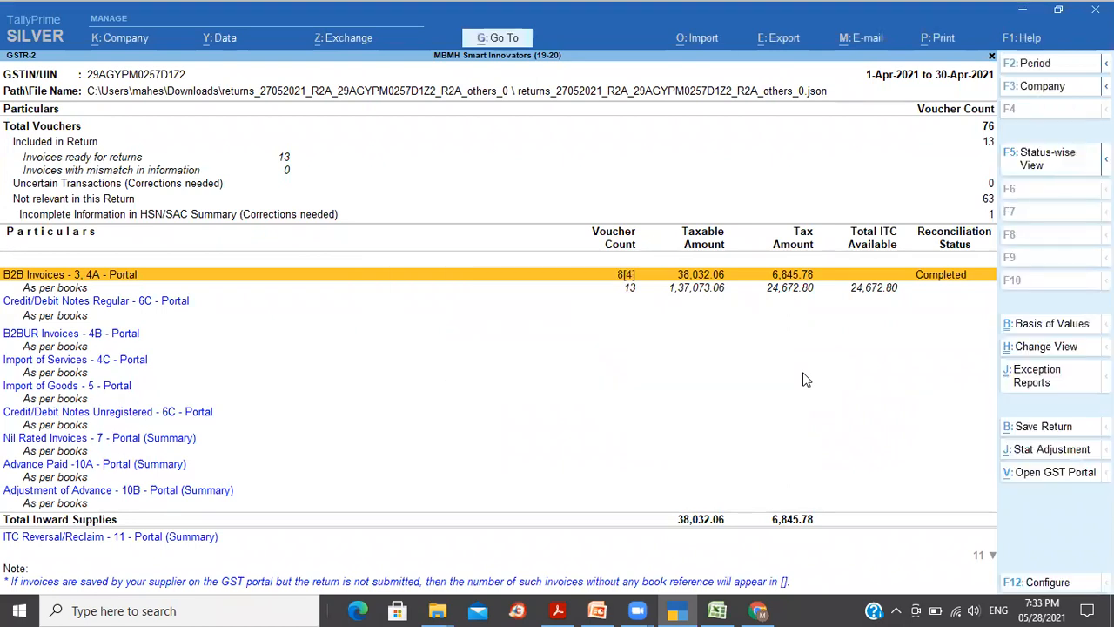
pyautogui.press('Return')
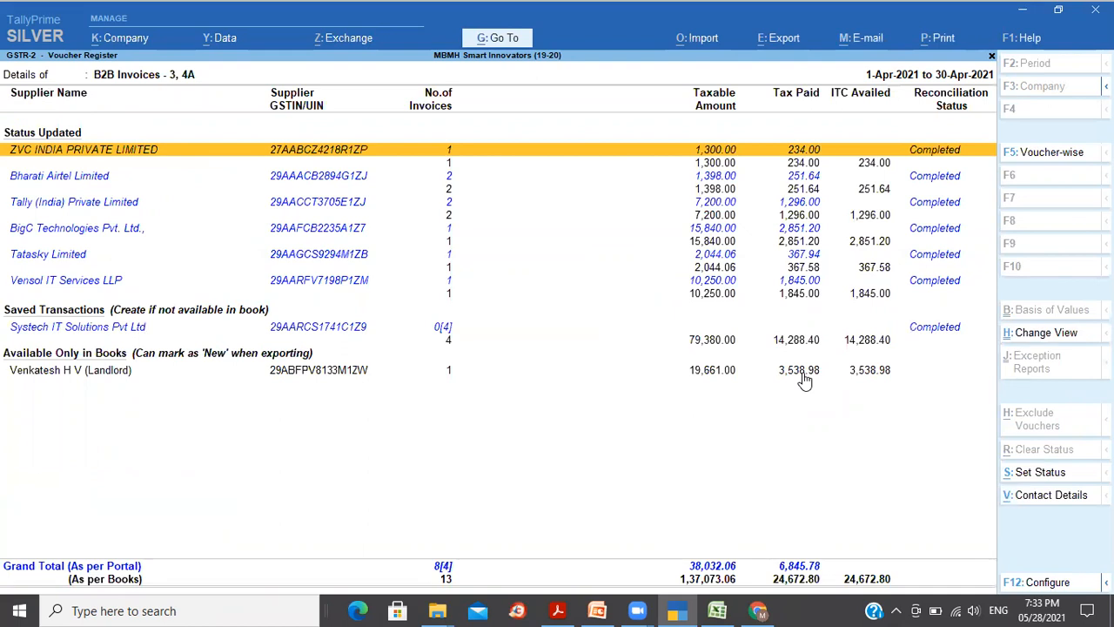
pyautogui.press('Down')
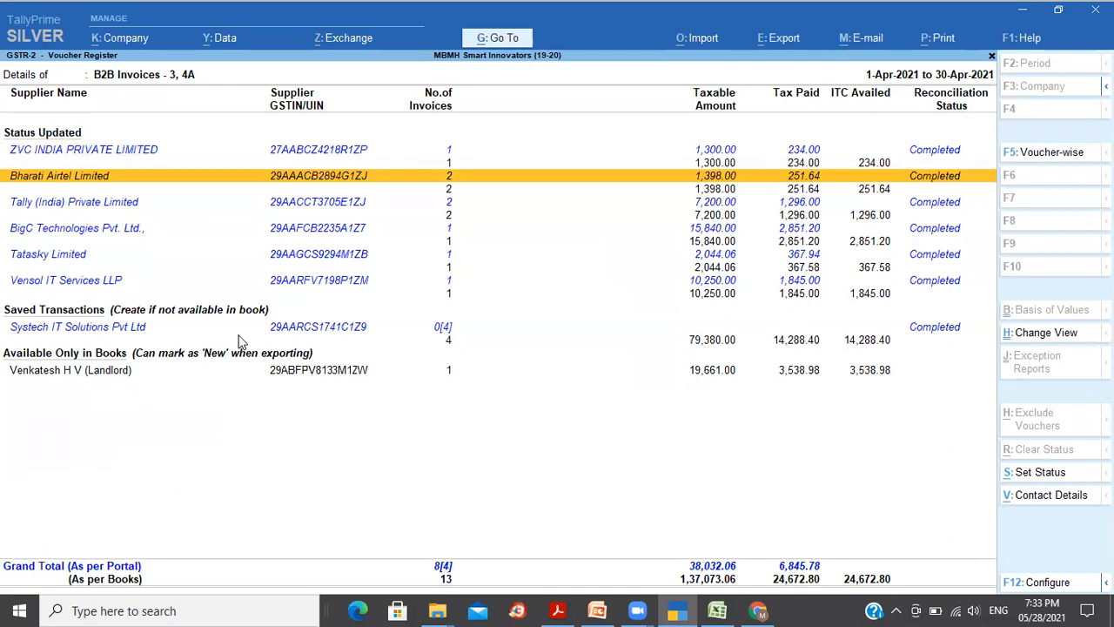
pyautogui.click(127, 335)
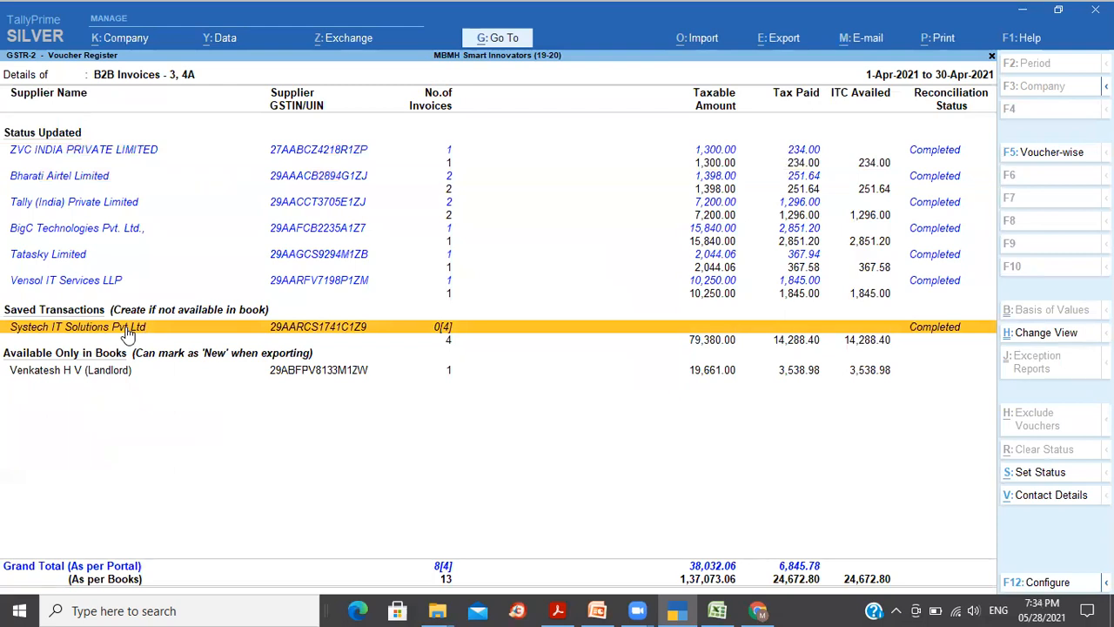
pyautogui.press('Down')
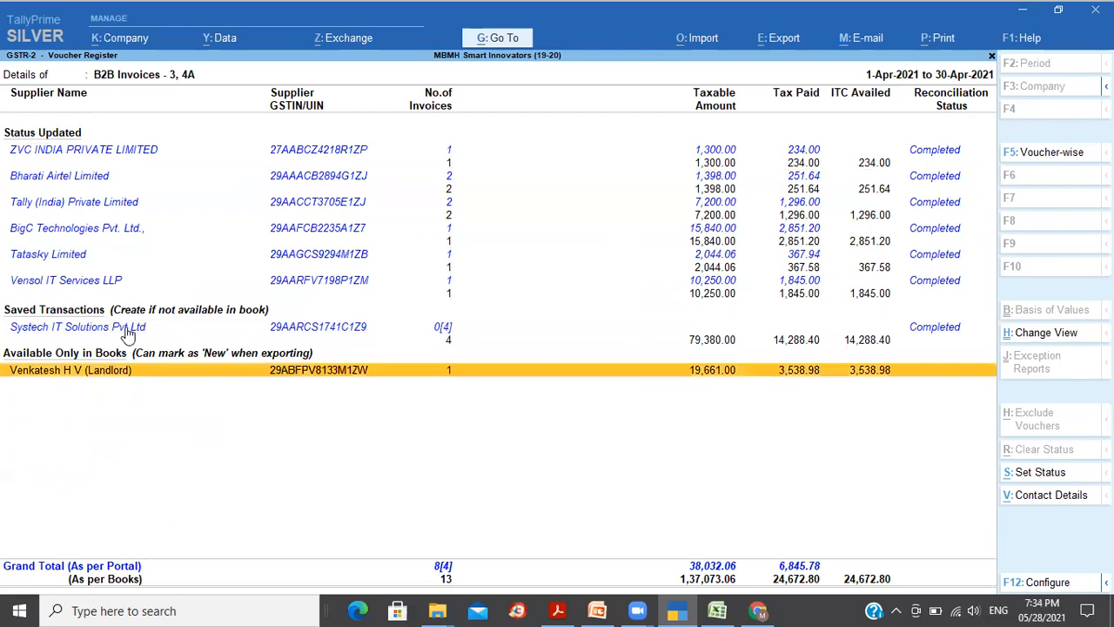
pyautogui.press('Up')
pyautogui.press('Return')
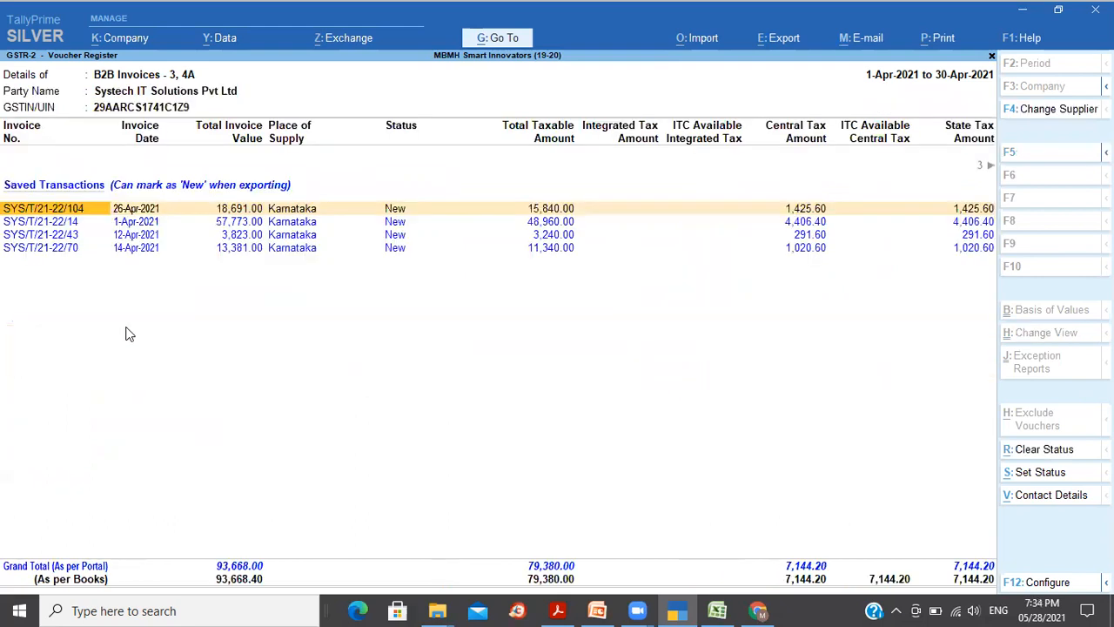
# Step: Go back through the B2B supplier list to the GSTR-2 summary showing 38,032.06 taxable Completed
pyautogui.press('Escape')
pyautogui.press('Down')
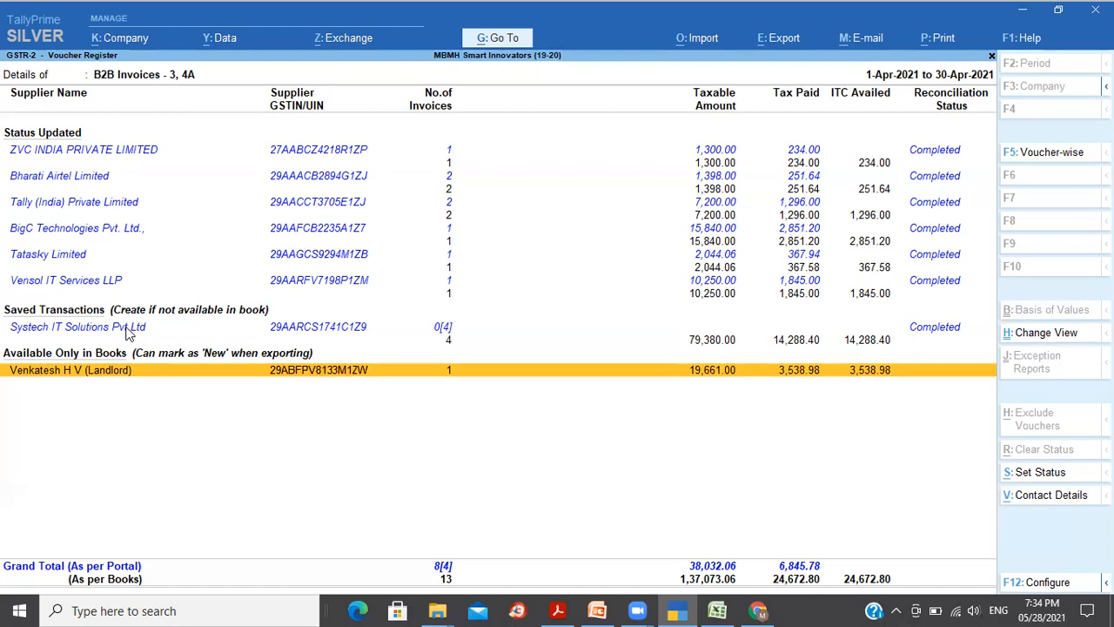
pyautogui.press('Escape')
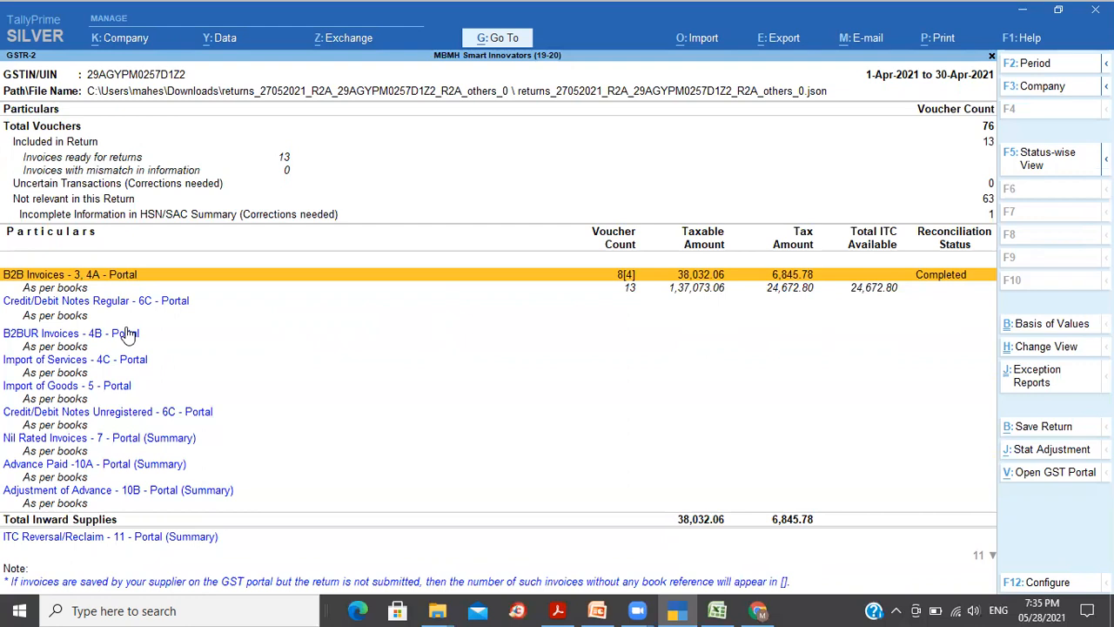
# Step: Exit GSTR-2 without saving to the Gateway of Tally and switch to the GST portal browser
pyautogui.press('Escape')
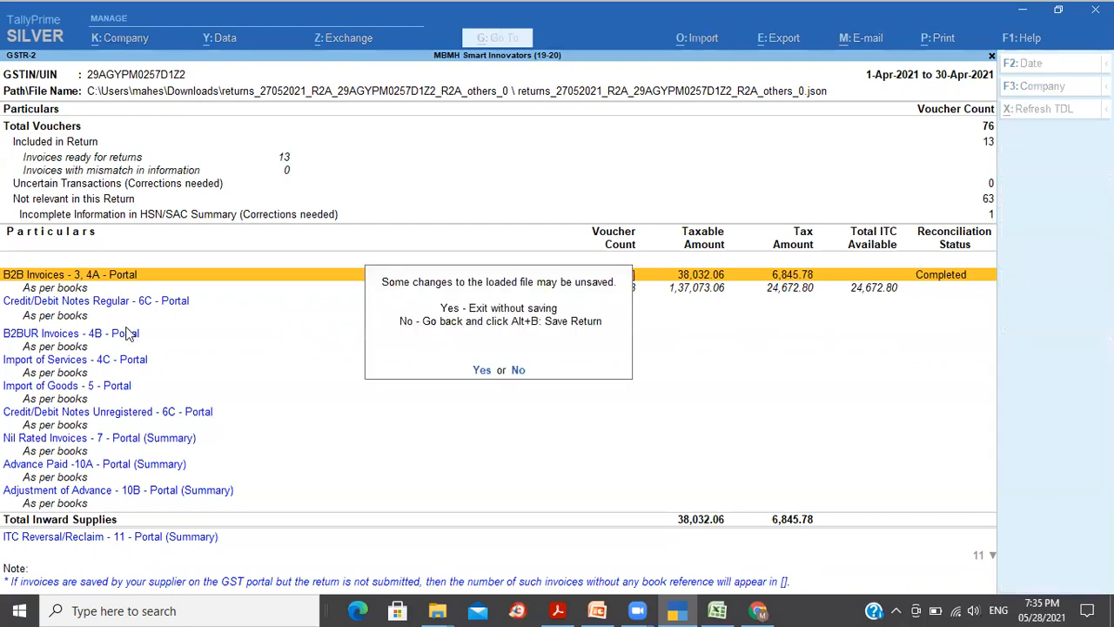
pyautogui.press('y')
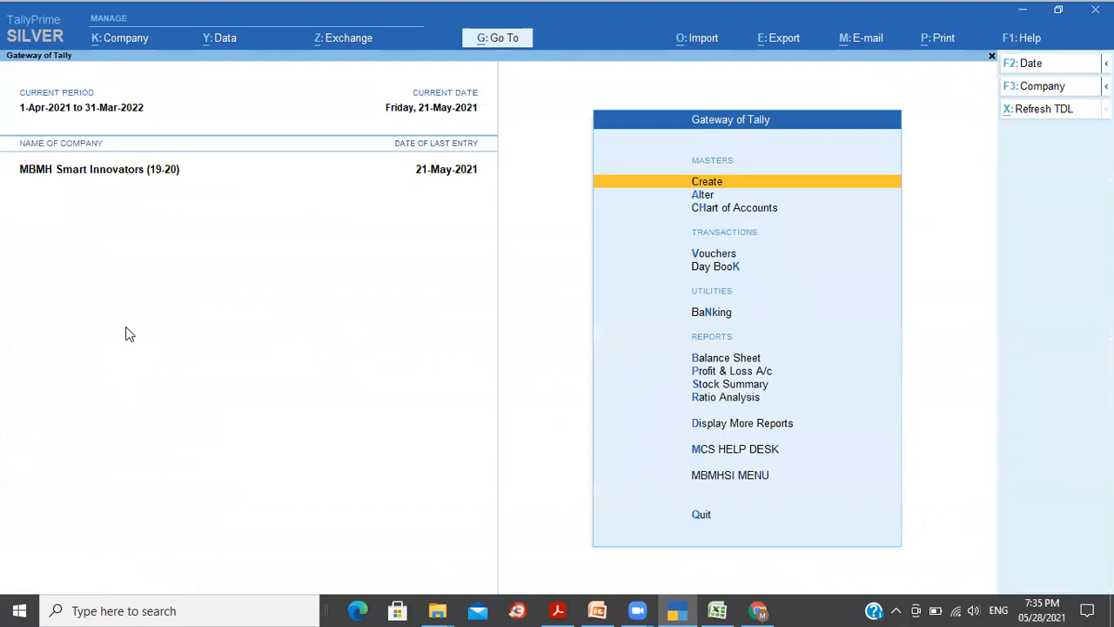
pyautogui.hotkey('alt', 'Tab')
pyautogui.hotkey('alt', 'Tab')
pyautogui.hotkey('alt', 'Tab')
pyautogui.hotkey('alt', 'Tab')
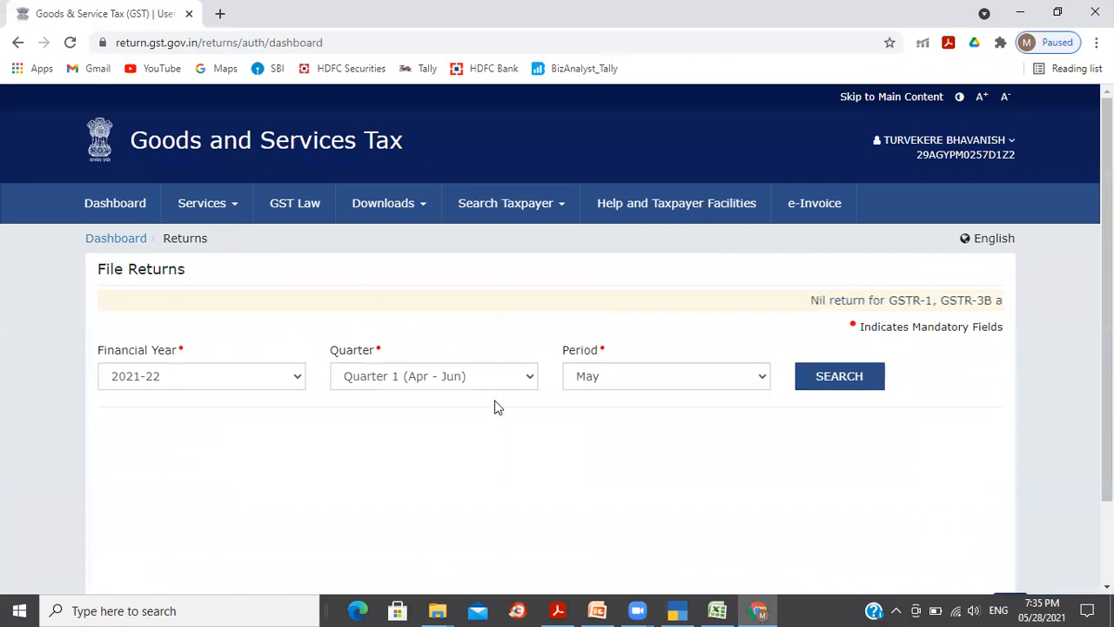
# Step: Search the GST portal returns for April in 2021-22
pyautogui.click(652, 383)
pyautogui.click(636, 398)
pyautogui.click(865, 390)
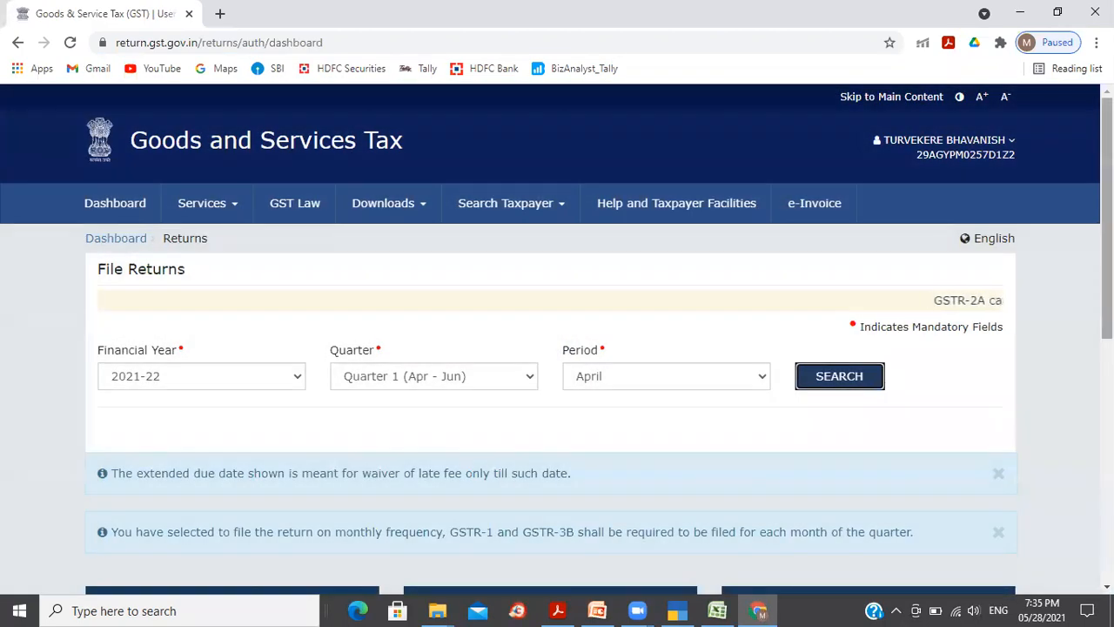
# Step: Scroll to the return tiles and highlight GSTR1's Submitted status
pyautogui.scroll(-4, 557, 339)
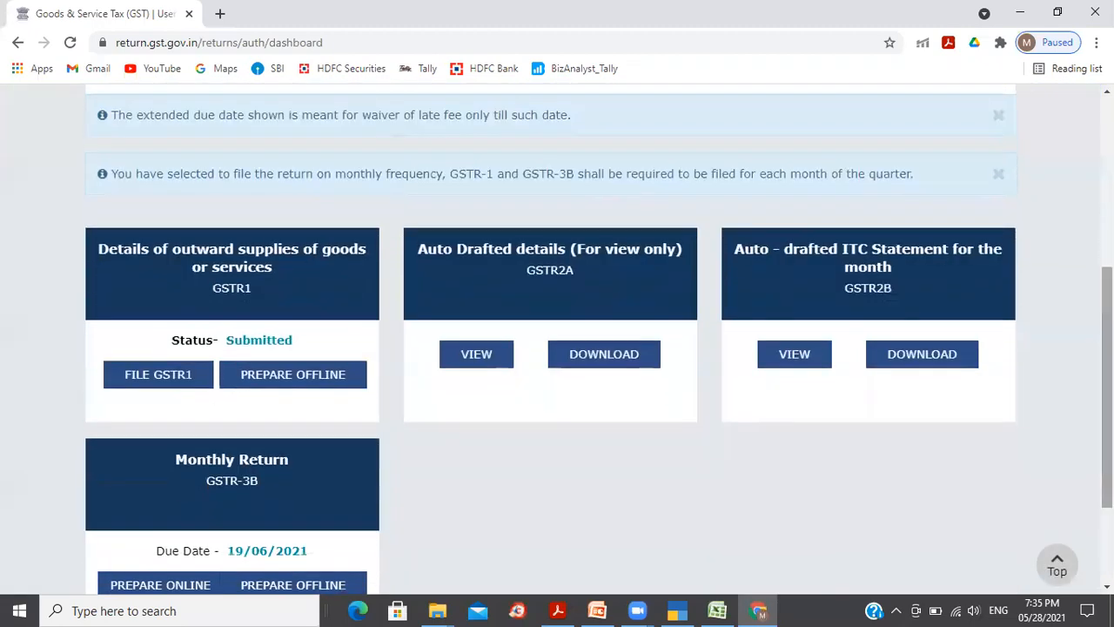
pyautogui.moveTo(228, 343); pyautogui.dragTo(280, 339)
pyautogui.click(331, 344)
pyautogui.click(326, 353)
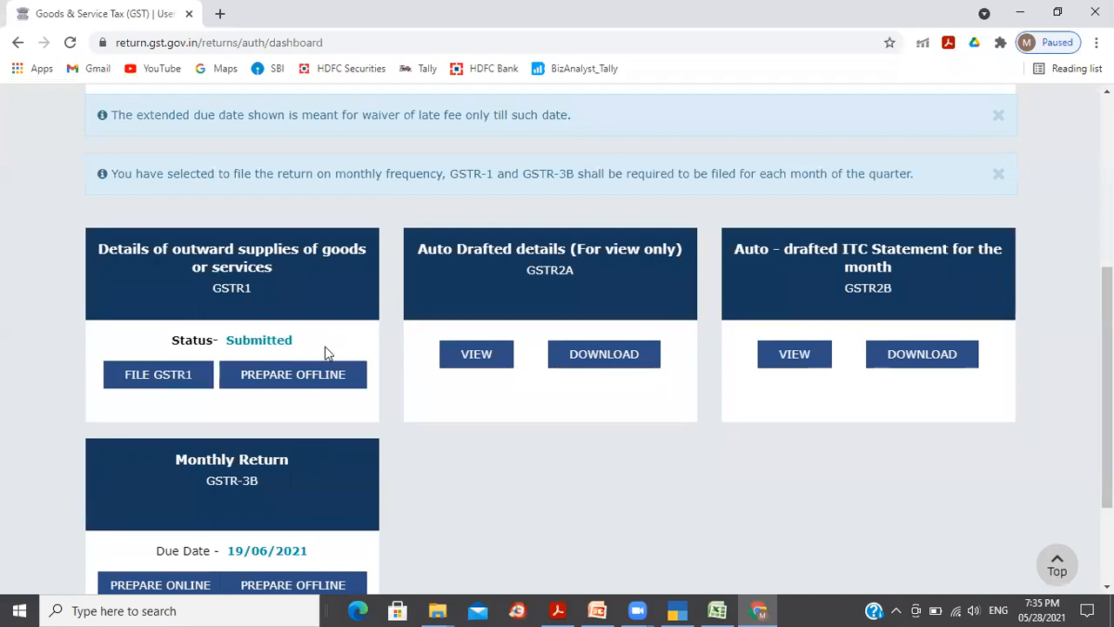
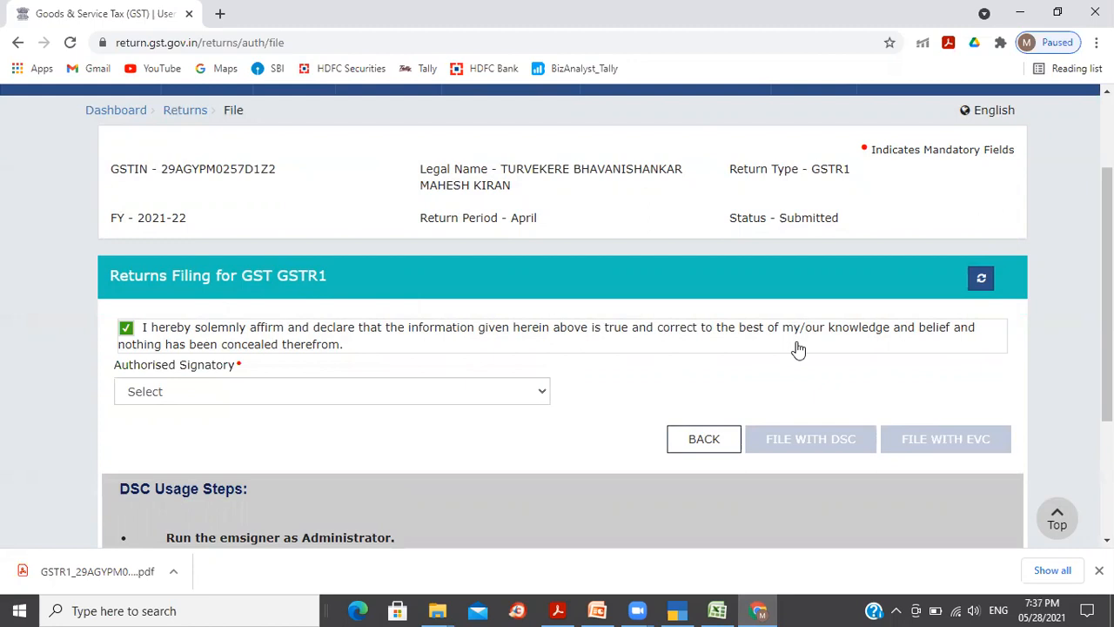
# Step: Choose the authorised signatory and start filing the April GSTR1 with EVC
pyautogui.click(541, 394)
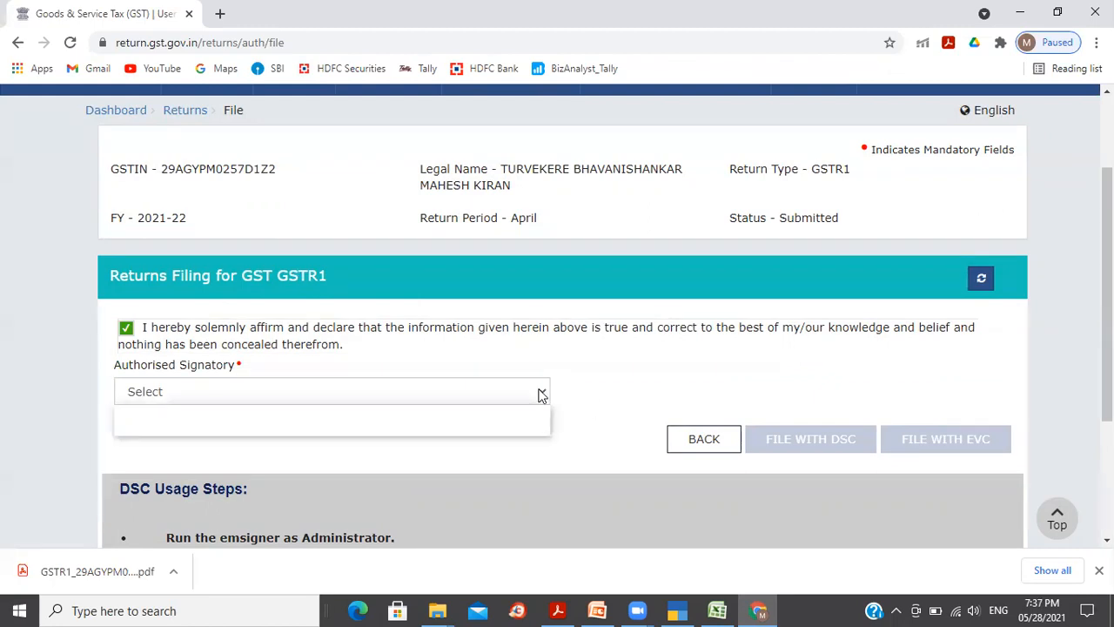
pyautogui.click(453, 428)
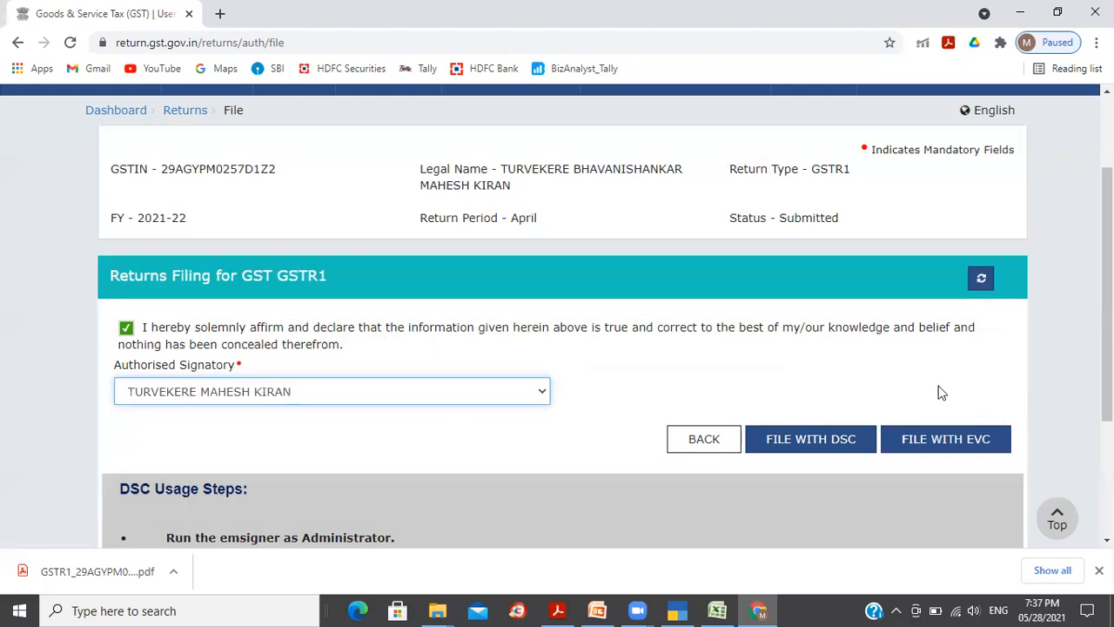
pyautogui.click(947, 444)
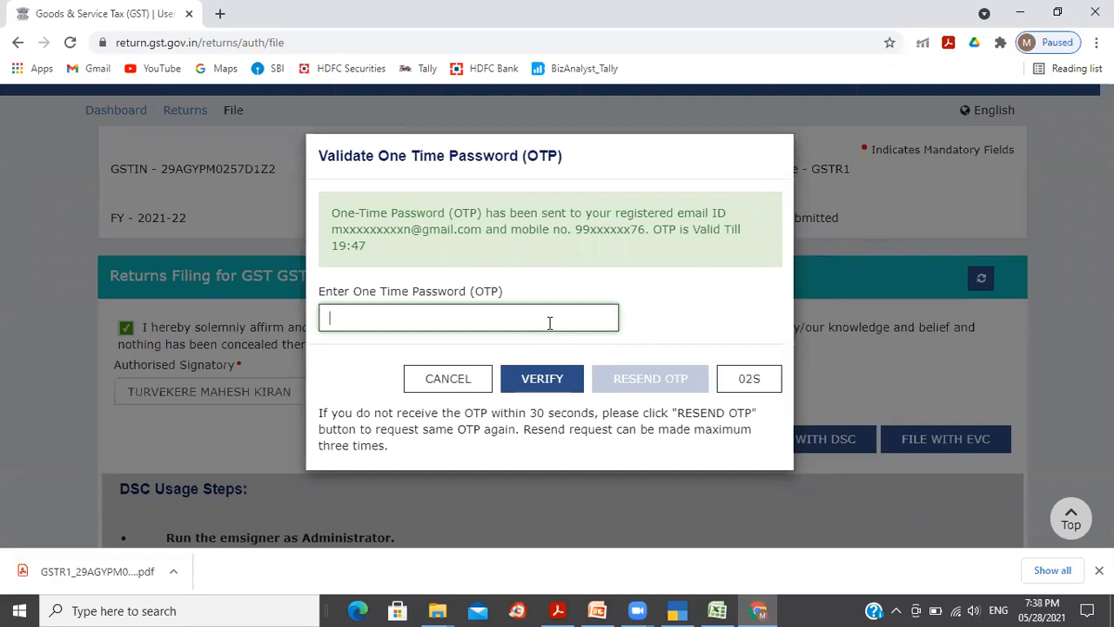
# Step: Enter the received one-time password and verify it to file GSTR1
pyautogui.write('1')
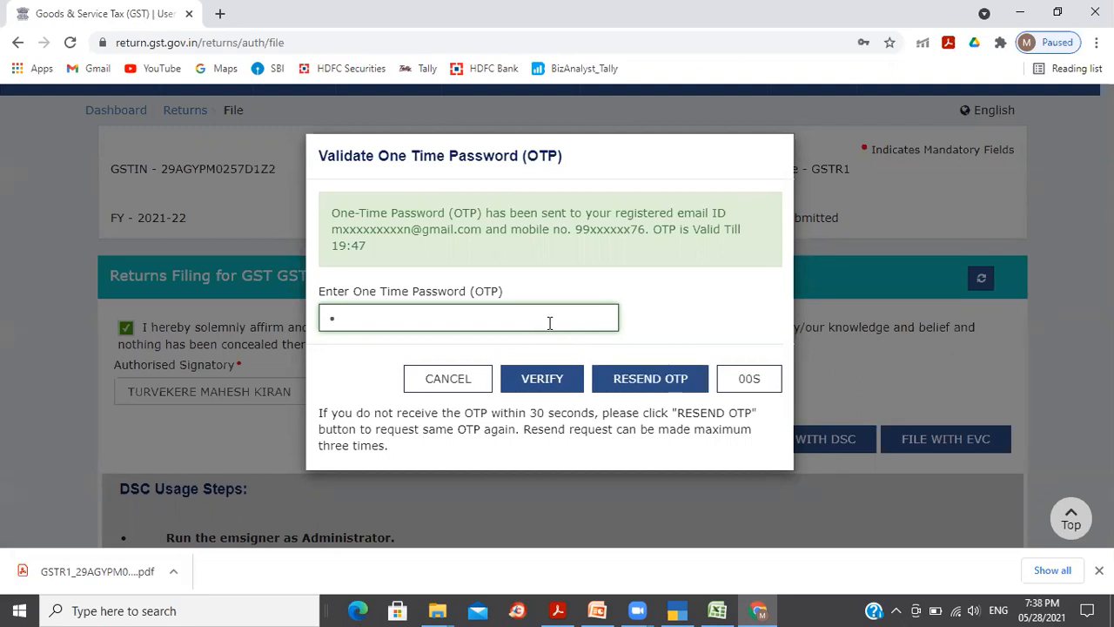
pyautogui.write('23456')
pyautogui.click(540, 379)
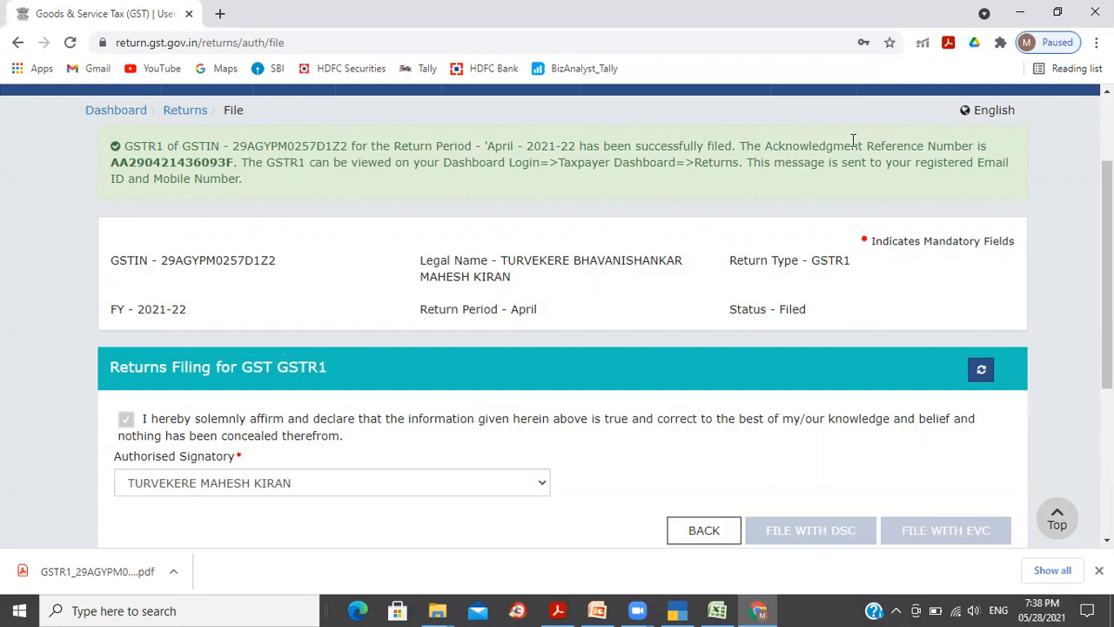
pyautogui.doubleClick(189, 162)
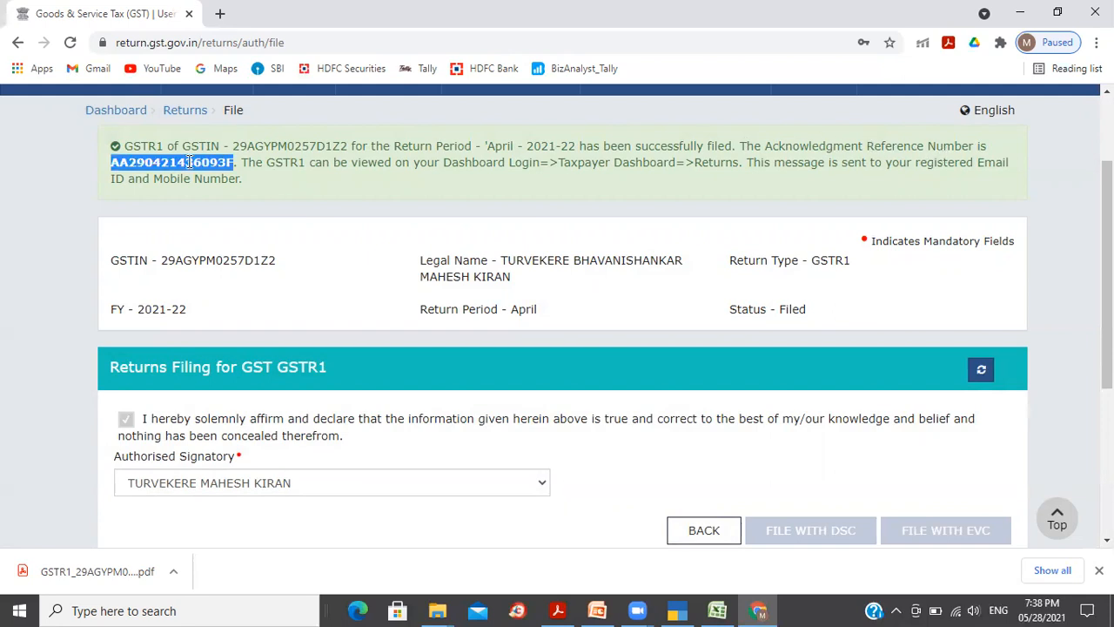
pyautogui.click(383, 165)
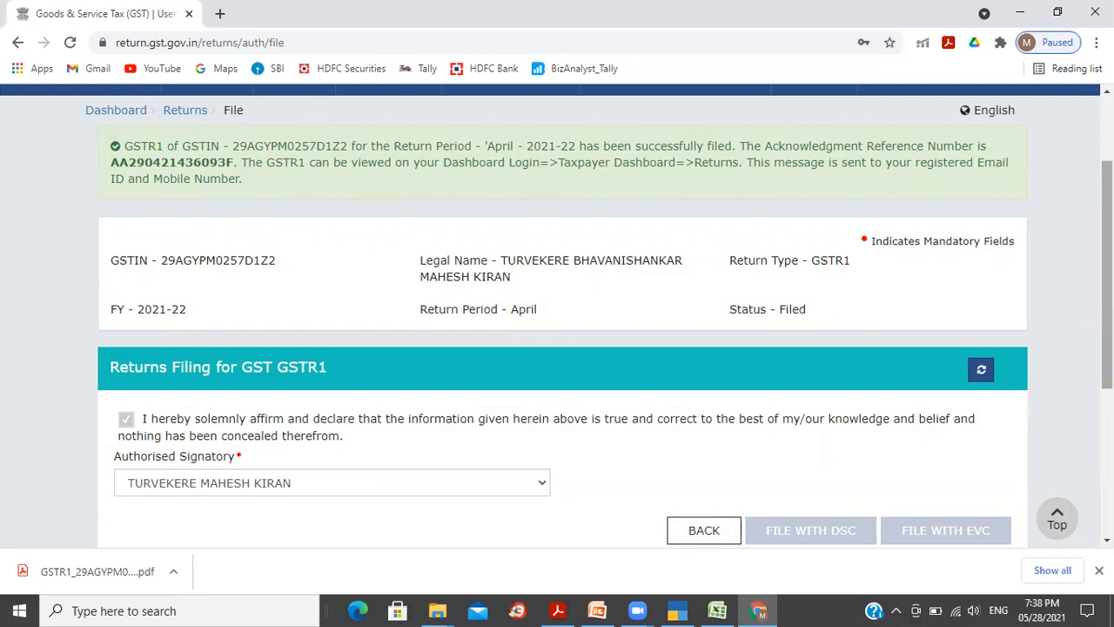
pyautogui.scroll(-2, 558, 313)
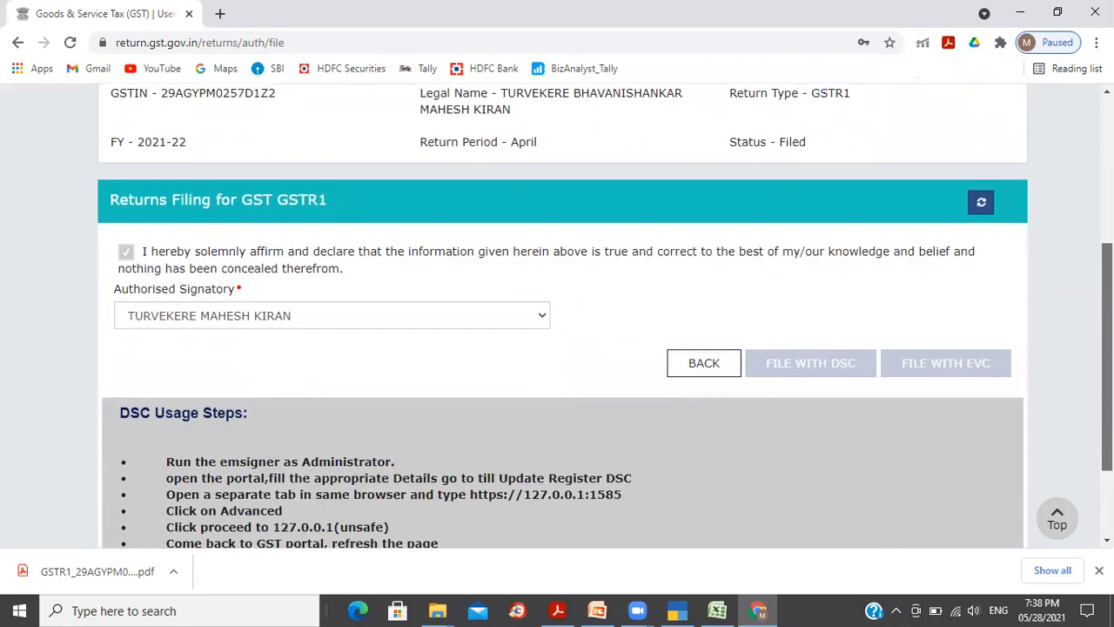
pyautogui.scroll(-2, 557, 314)
pyautogui.scroll(4, 557, 313)
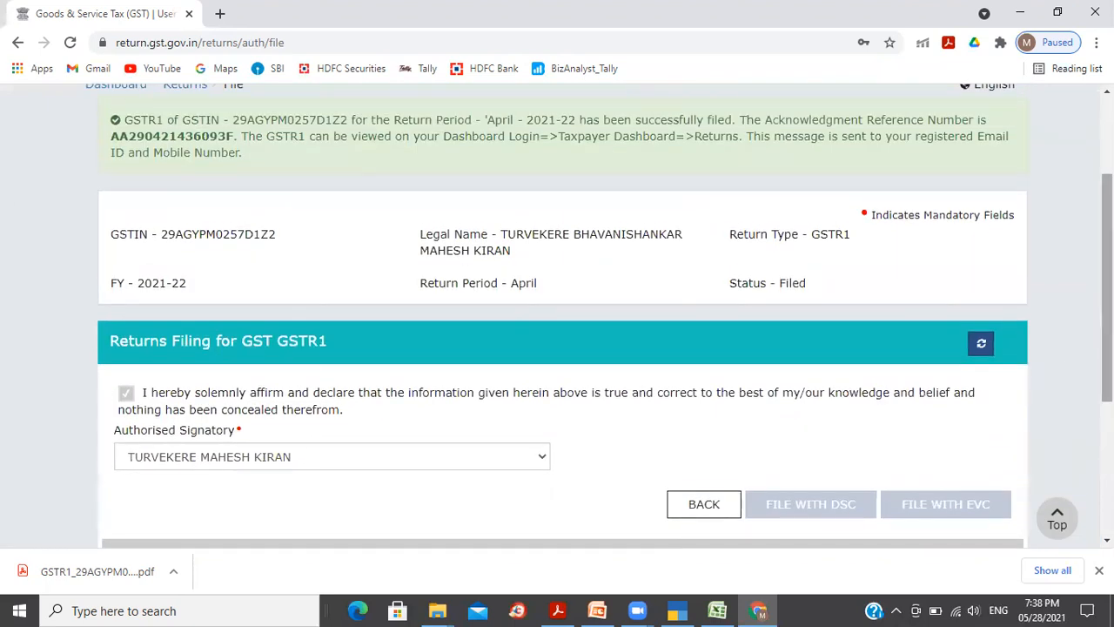
pyautogui.scroll(2, 557, 314)
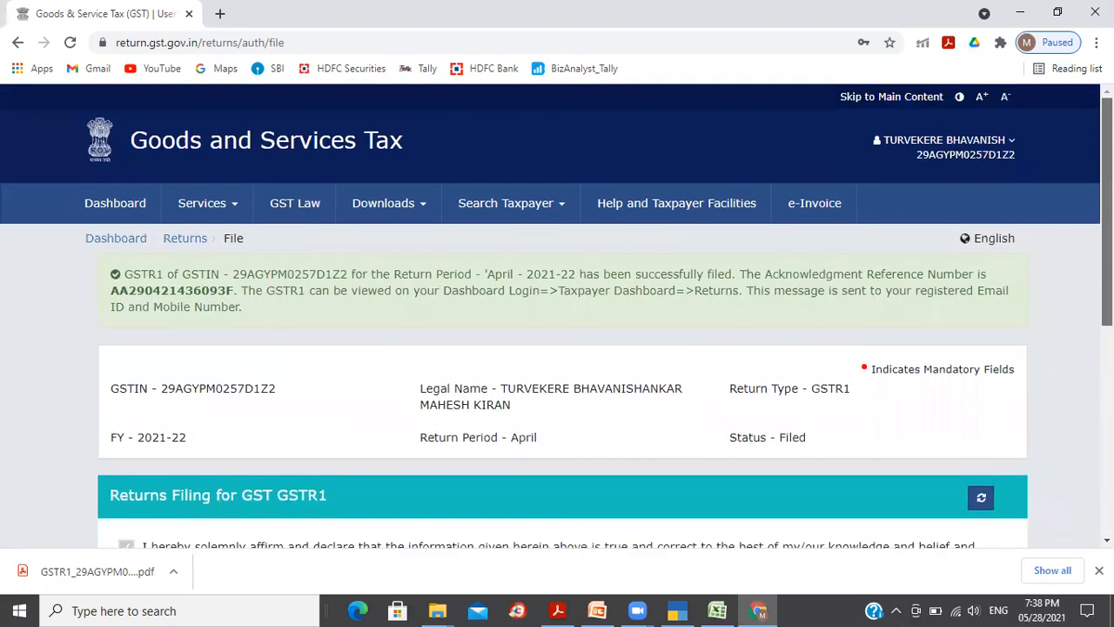
# Step: Return to the returns dashboard and search returns for April 2021-22
pyautogui.click(191, 242)
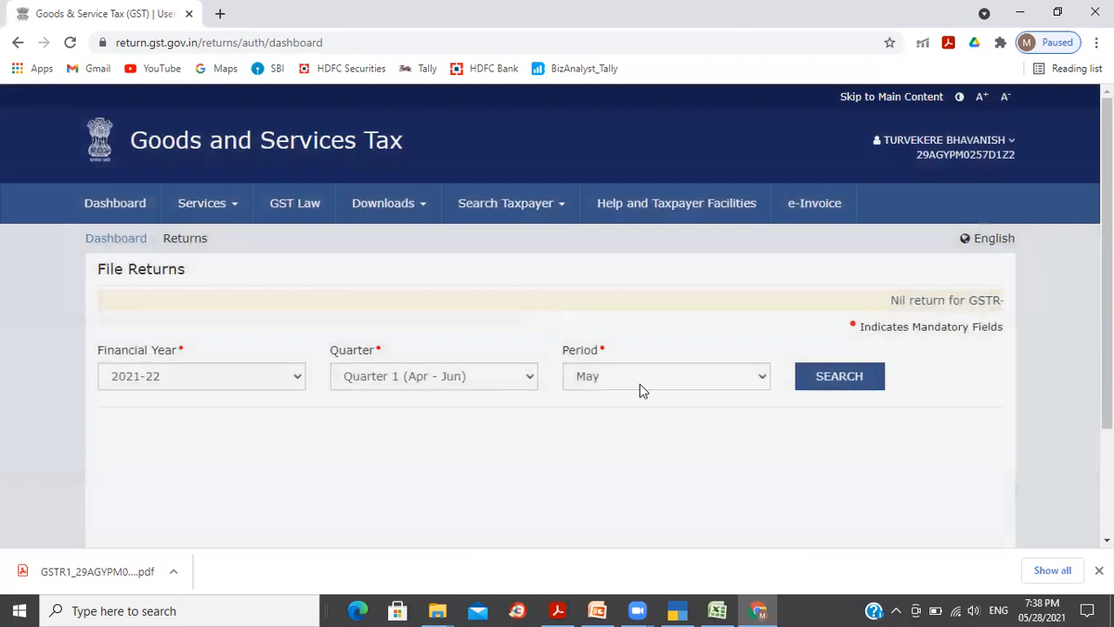
pyautogui.click(639, 386)
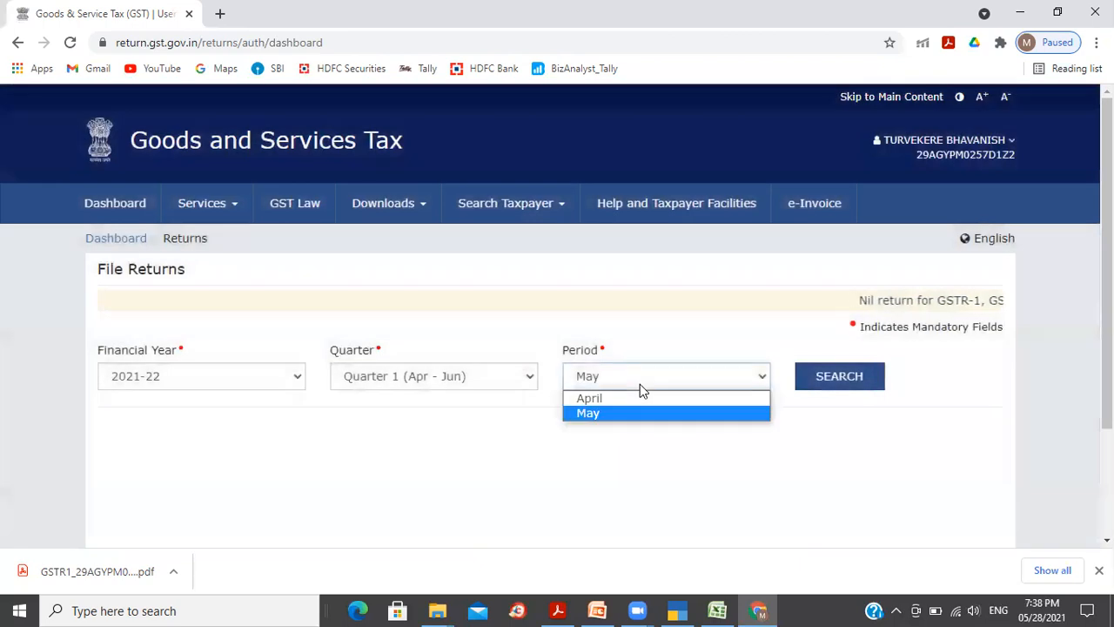
pyautogui.click(635, 397)
pyautogui.click(819, 378)
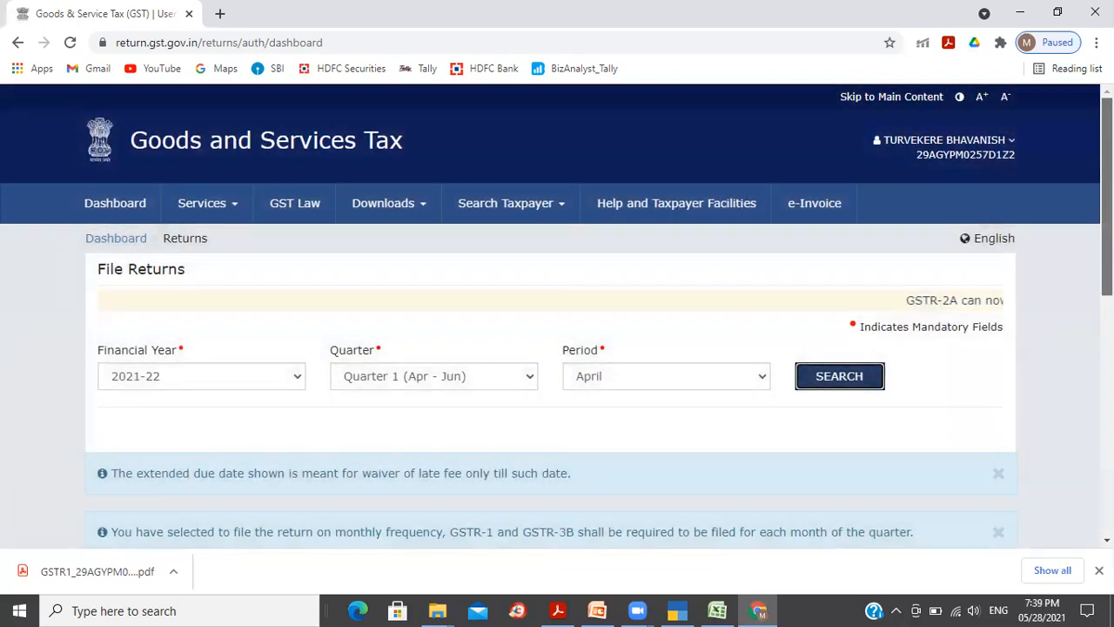
# Step: Scroll to the return tiles and highlight GSTR1's 'Status- Filed' line
pyautogui.moveTo(1107, 209); pyautogui.dragTo(1107, 353)
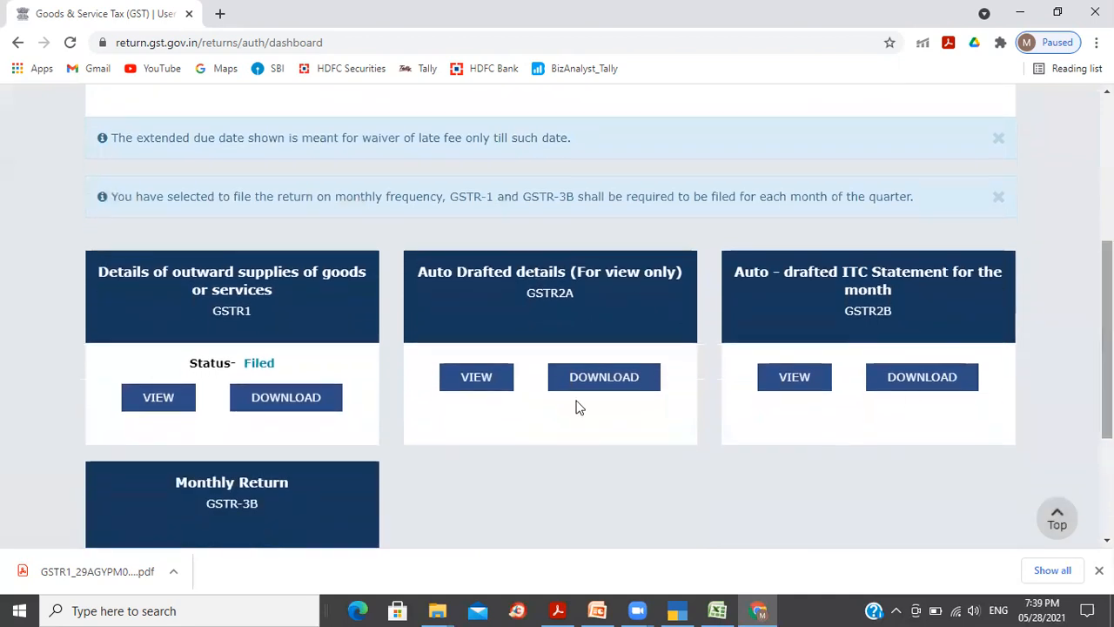
pyautogui.doubleClick(258, 363)
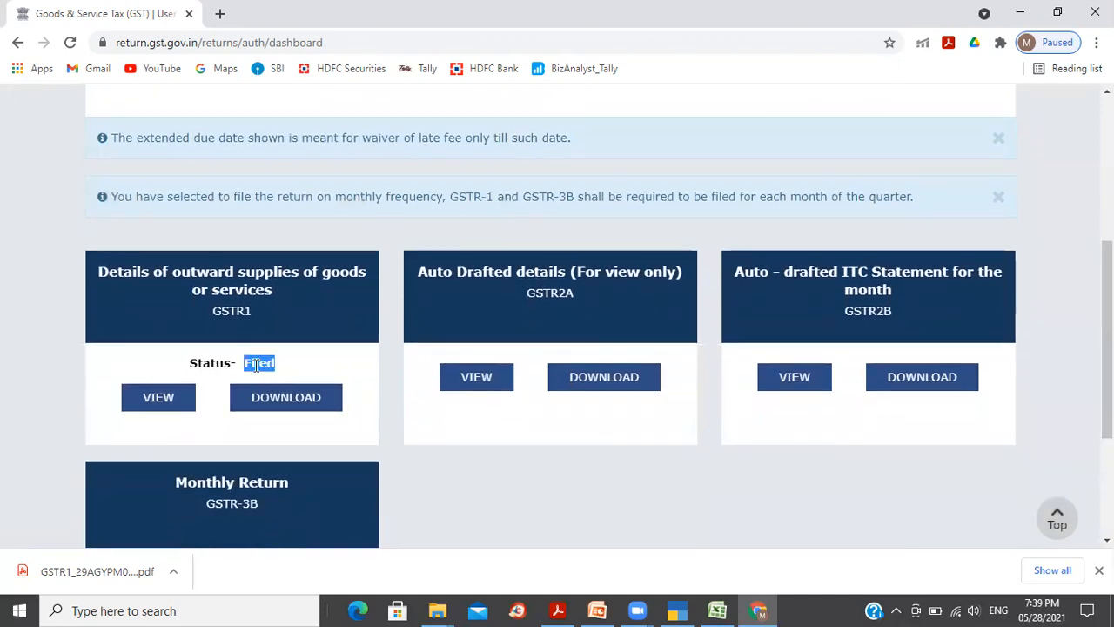
pyautogui.click(320, 369)
pyautogui.doubleClick(264, 362)
pyautogui.click(321, 364)
pyautogui.tripleClick(256, 368)
pyautogui.click(317, 368)
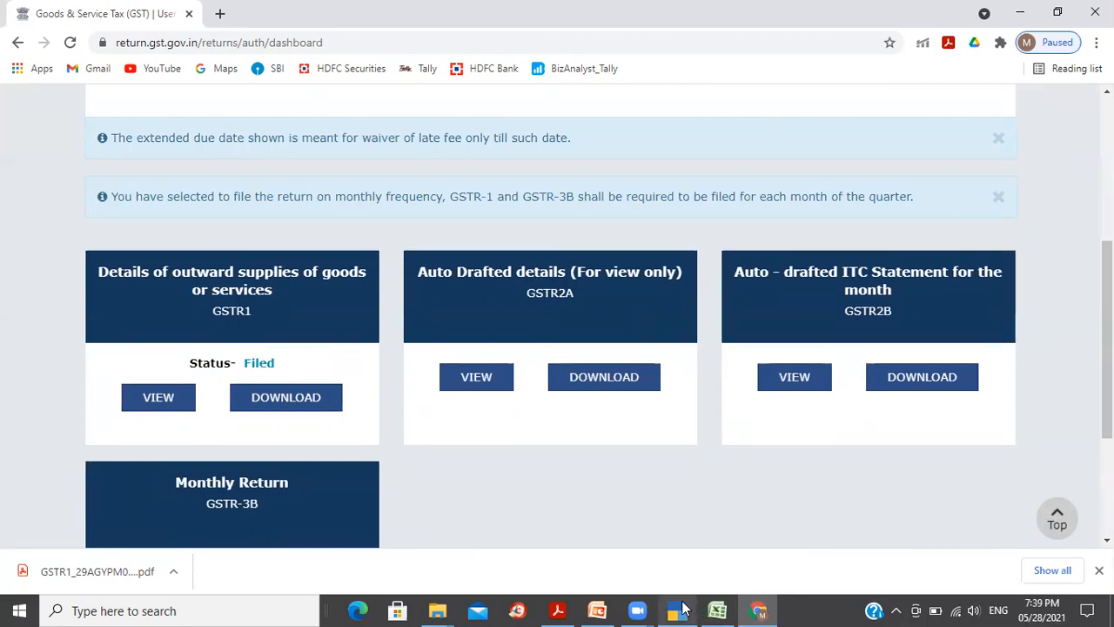
# Step: In TallyPrime, open the GSTR-2 report through the Go To search
pyautogui.moveTo(677, 610)
pyautogui.click(664, 487)
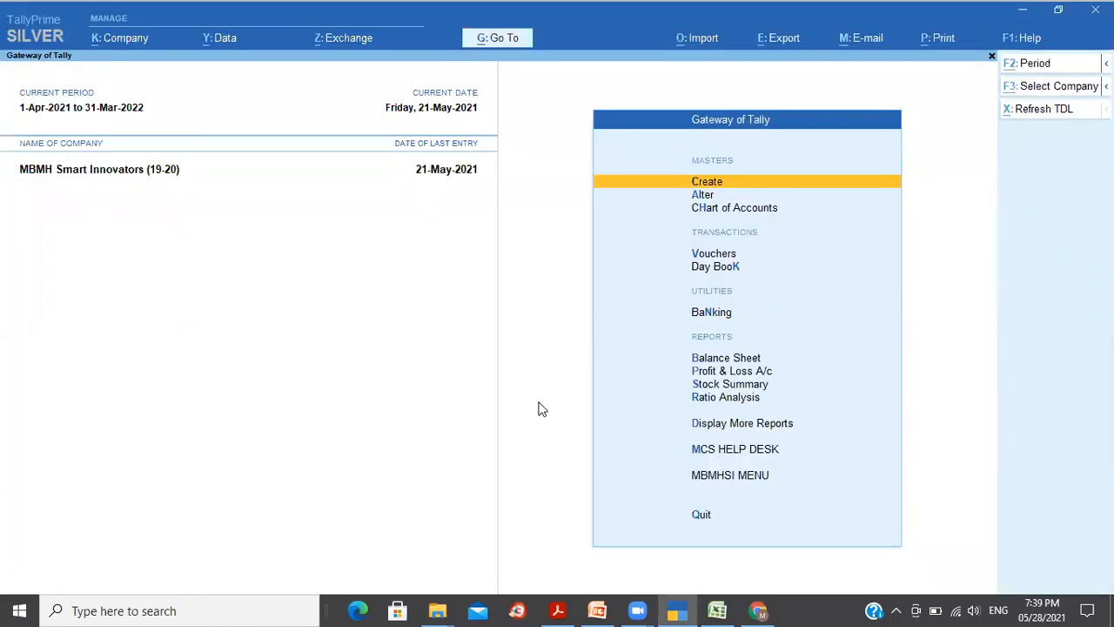
pyautogui.hotkey('alt', 'g')
pyautogui.write('Gs')
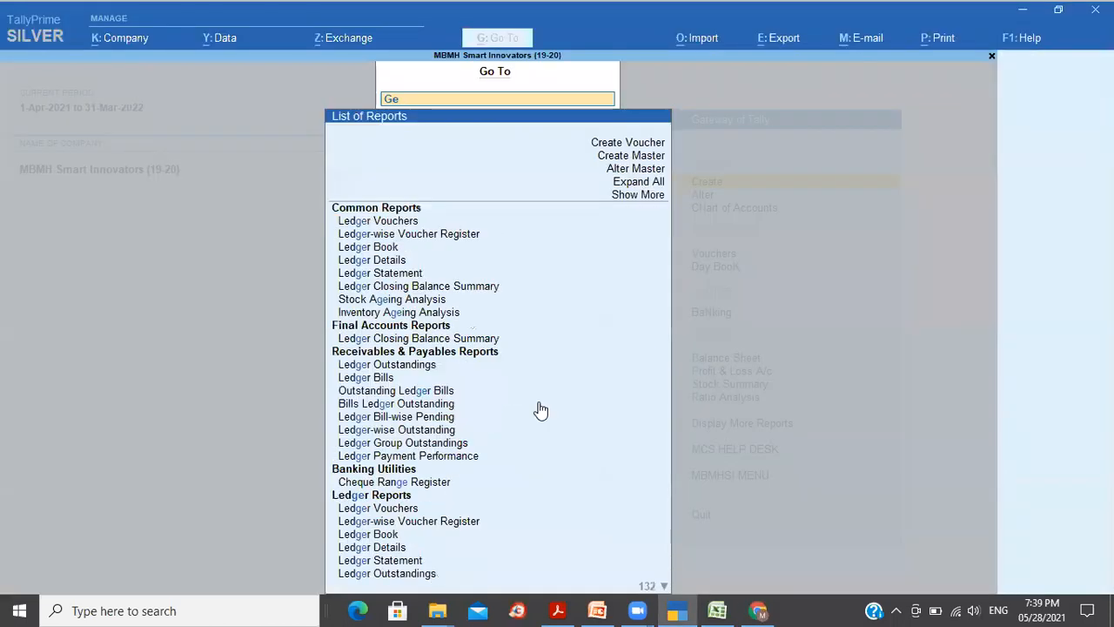
pyautogui.press('Return')
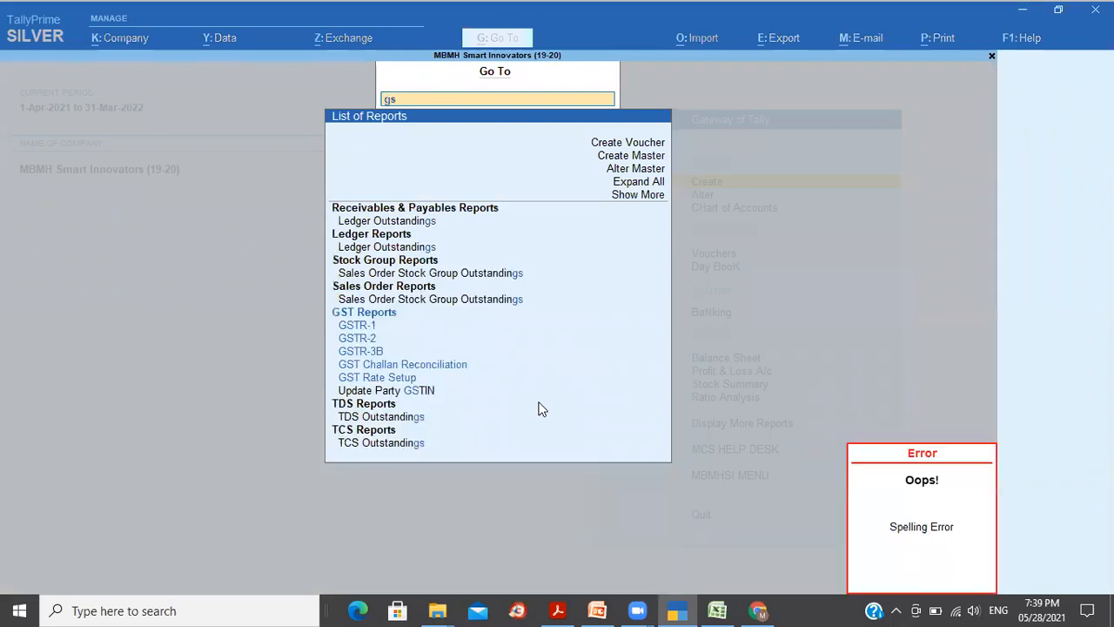
pyautogui.write('tr')
pyautogui.press('Down')
pyautogui.press('Down')
pyautogui.press('Down')
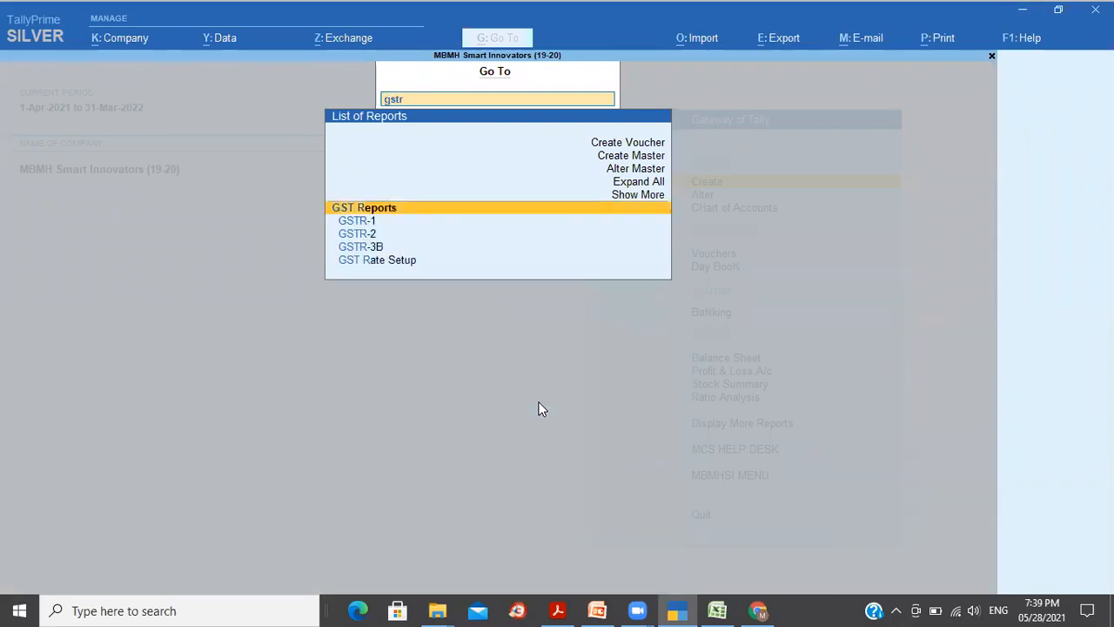
pyautogui.press('Return')
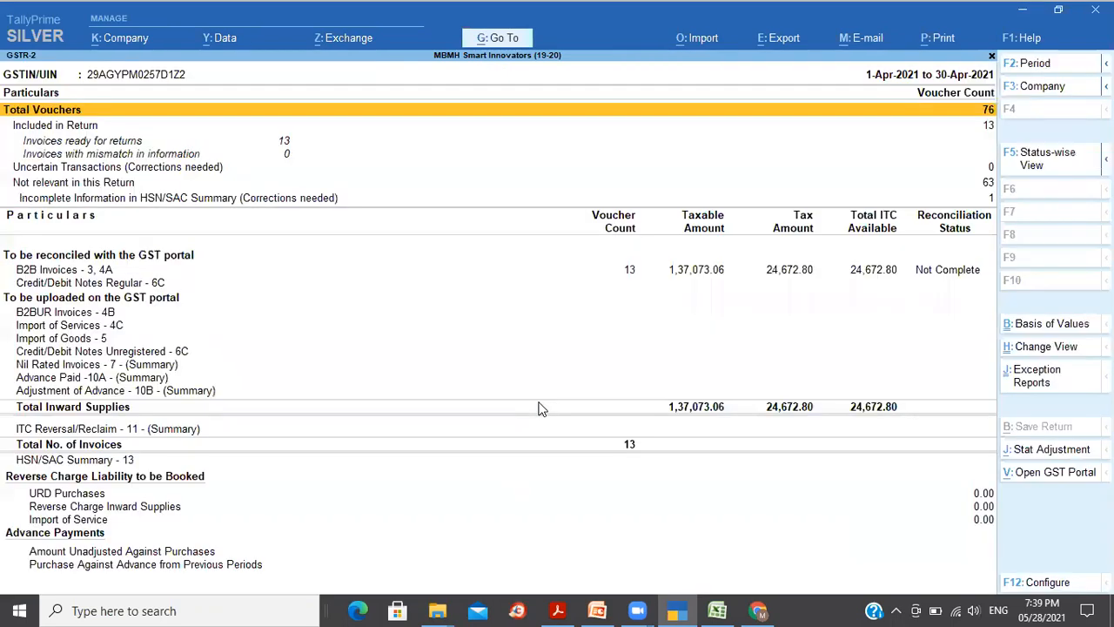
# Step: Review the B2B invoice suppliers, unmarking the landlord row, then close back to the Gateway
pyautogui.press('Down')
pyautogui.press('Down')
pyautogui.press('Down')
pyautogui.press('Down')
pyautogui.press('Down')
pyautogui.press('Down')
pyautogui.press('Down')
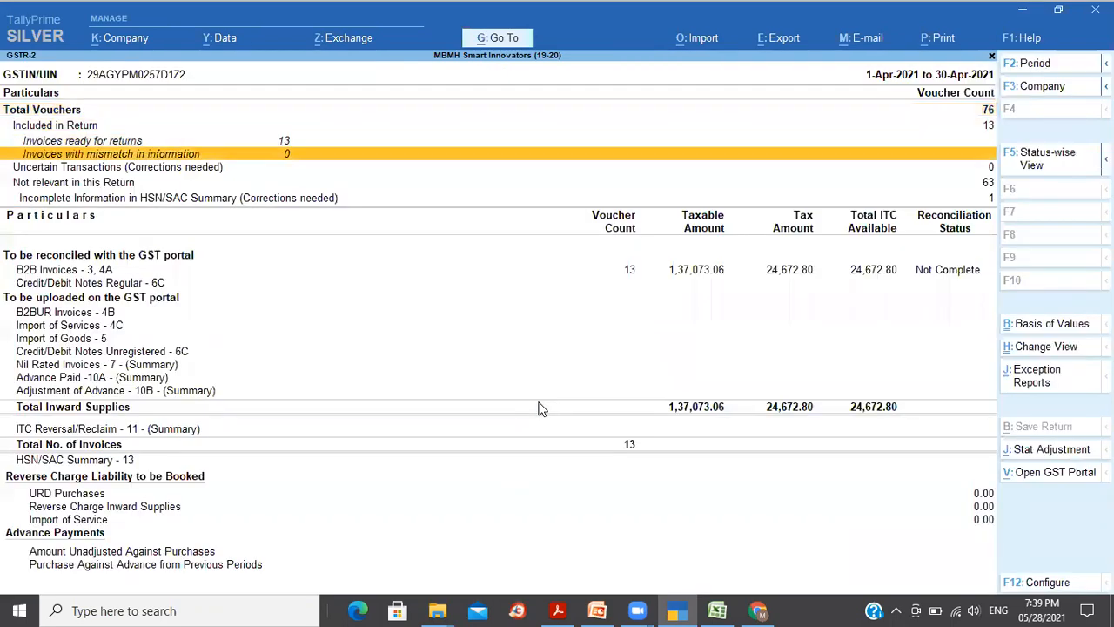
pyautogui.press('Up')
pyautogui.press('Return')
pyautogui.press('Down')
pyautogui.press('Down')
pyautogui.press('Down')
pyautogui.press('Down')
pyautogui.press('Down')
pyautogui.press('Down')
pyautogui.press('Down')
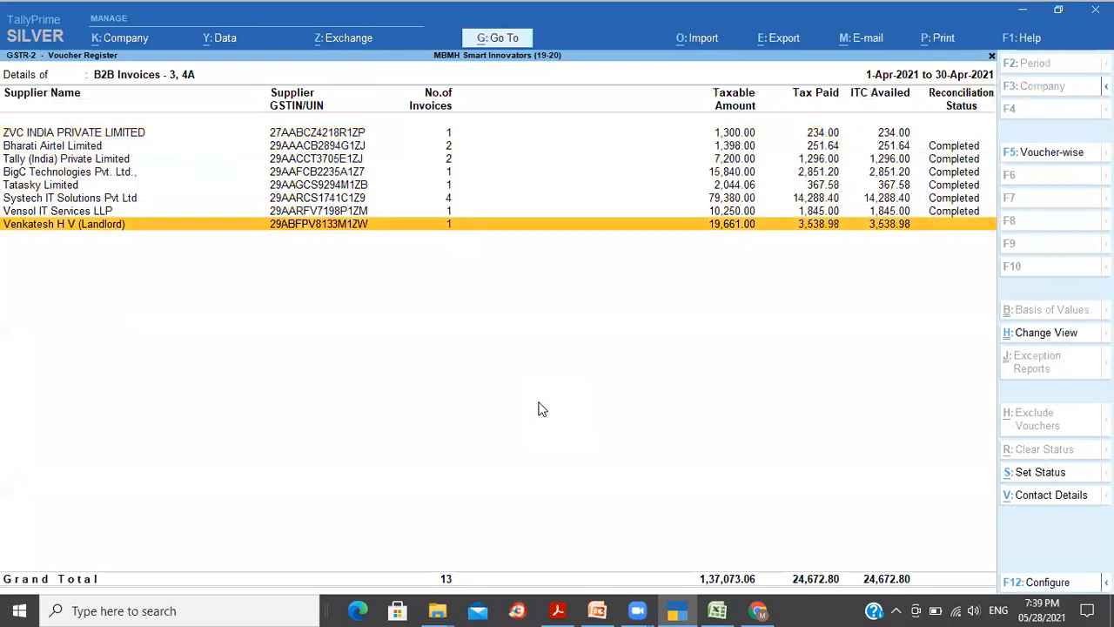
pyautogui.press('space')
pyautogui.press('Up')
pyautogui.press('Up')
pyautogui.press('Up')
pyautogui.press('Up')
pyautogui.press('Up')
pyautogui.press('Up')
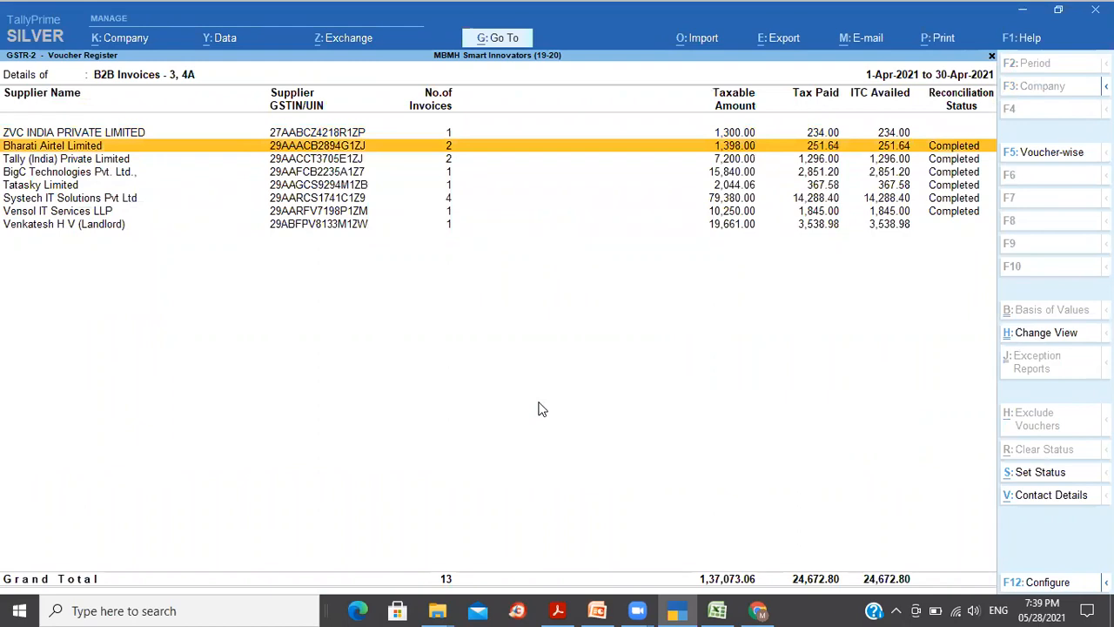
pyautogui.press('Down')
pyautogui.press('Down')
pyautogui.press('Down')
pyautogui.press('Down')
pyautogui.press('Down')
pyautogui.press('Down')
pyautogui.press('Up')
pyautogui.press('Up')
pyautogui.press('Up')
pyautogui.press('Up')
pyautogui.press('Up')
pyautogui.press('Up')
pyautogui.press('Up')
pyautogui.press('Down')
pyautogui.press('Down')
pyautogui.press('Down')
pyautogui.press('Down')
pyautogui.press('Down')
pyautogui.press('Down')
pyautogui.press('Down')
pyautogui.press('Escape')
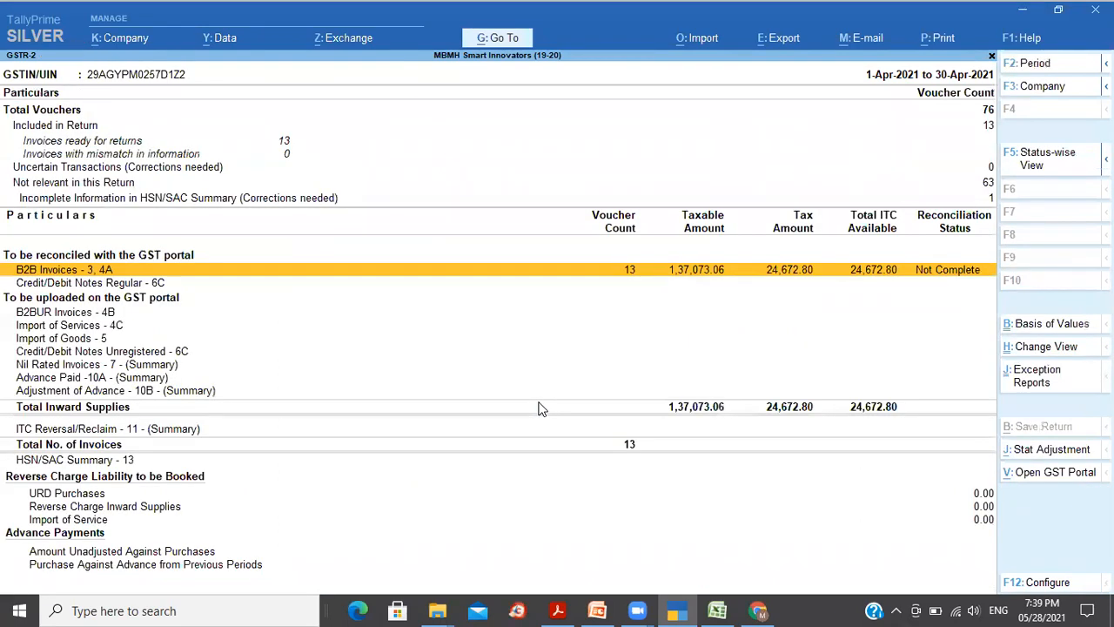
pyautogui.press('Escape')
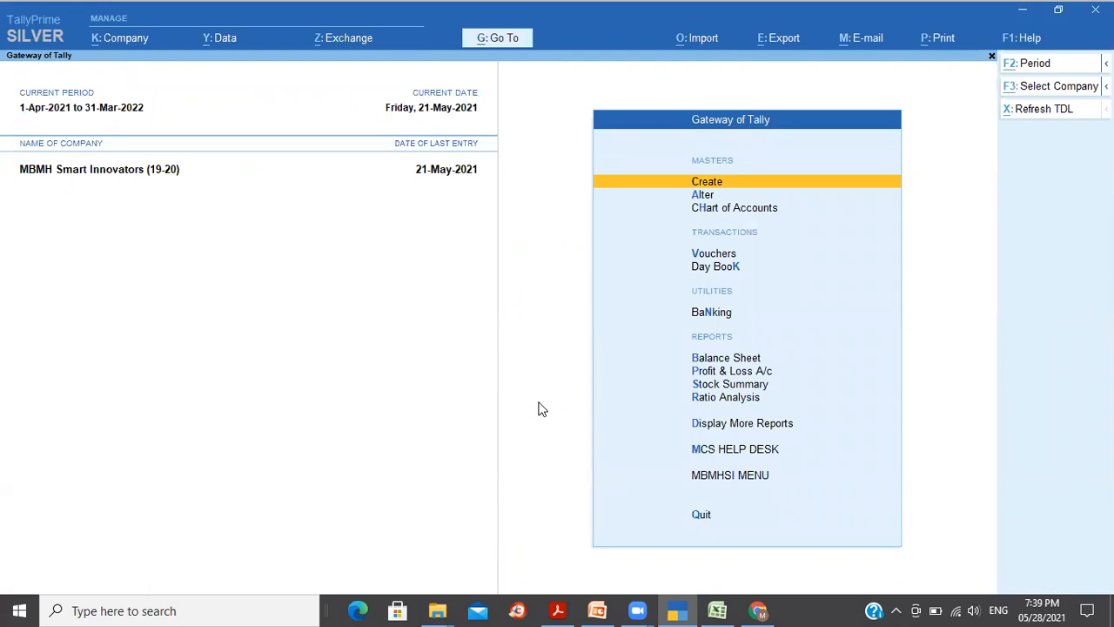
pyautogui.hotkey('alt', 'Tab')
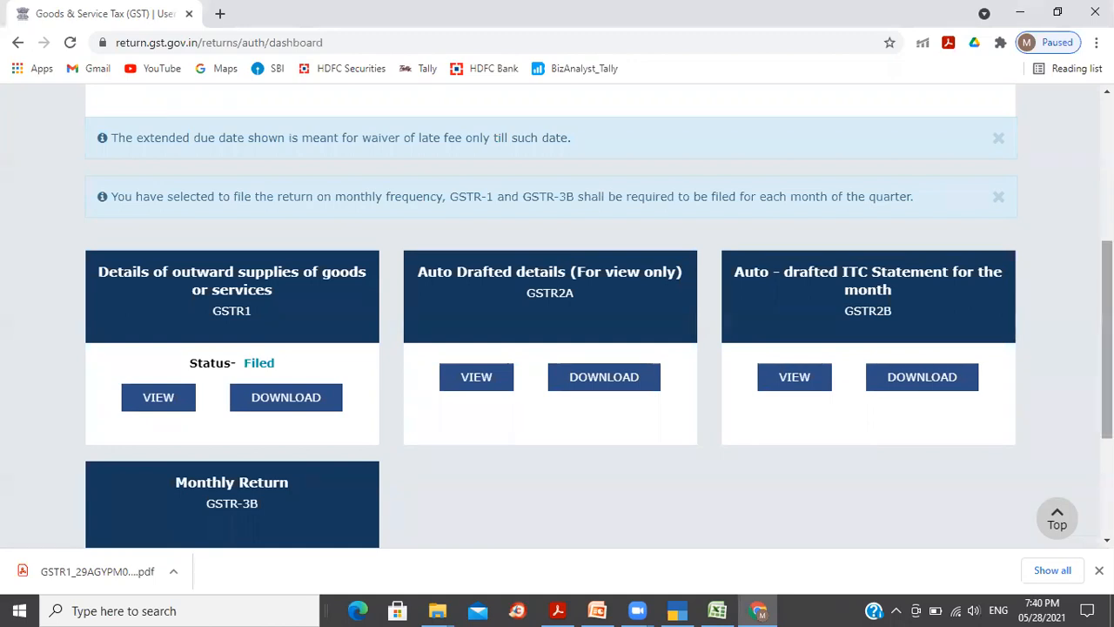
# Step: Scroll to the GSTR-3B card due 19/06/2021, then switch to the PowerPoint checklist
pyautogui.scroll(-2, 557, 316)
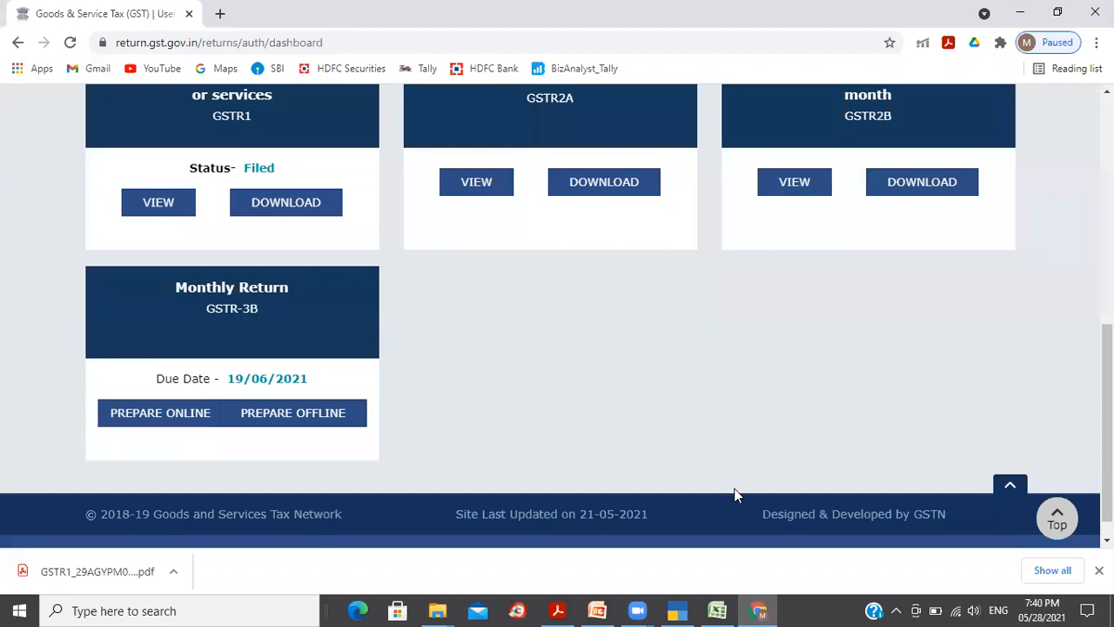
pyautogui.click(598, 610)
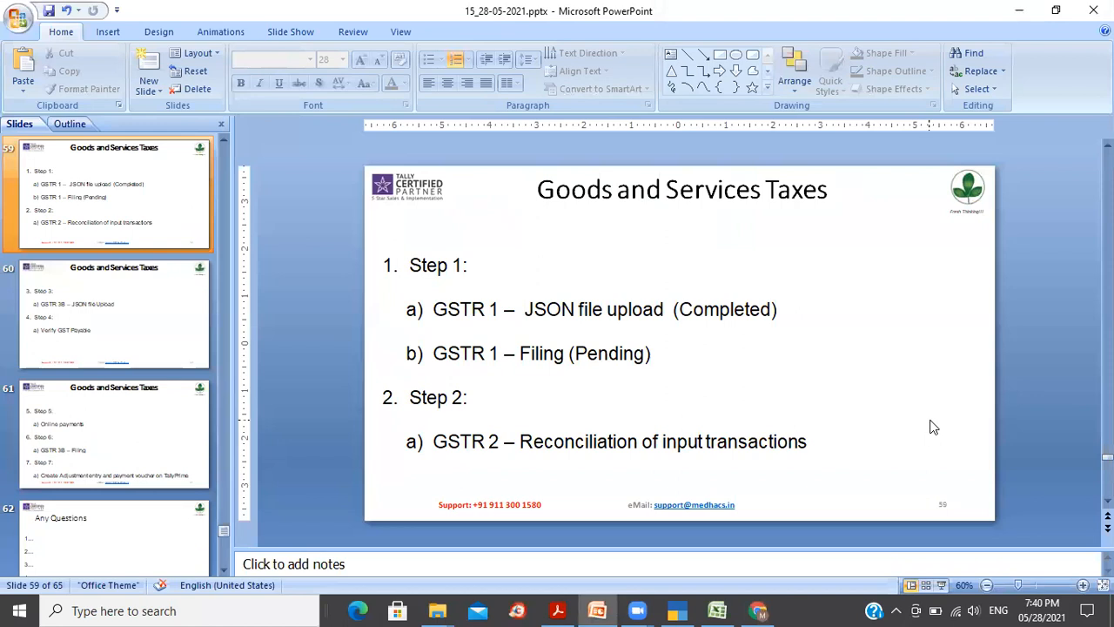
# Step: Change the GSTR 1 filing status wording from Pending to Completed
pyautogui.click(644, 354)
pyautogui.press('BackSpace')
pyautogui.press('BackSpace')
pyautogui.press('BackSpace')
pyautogui.press('BackSpace')
pyautogui.press('BackSpace')
pyautogui.press('BackSpace')
pyautogui.press('BackSpace')
pyautogui.write('Completed')
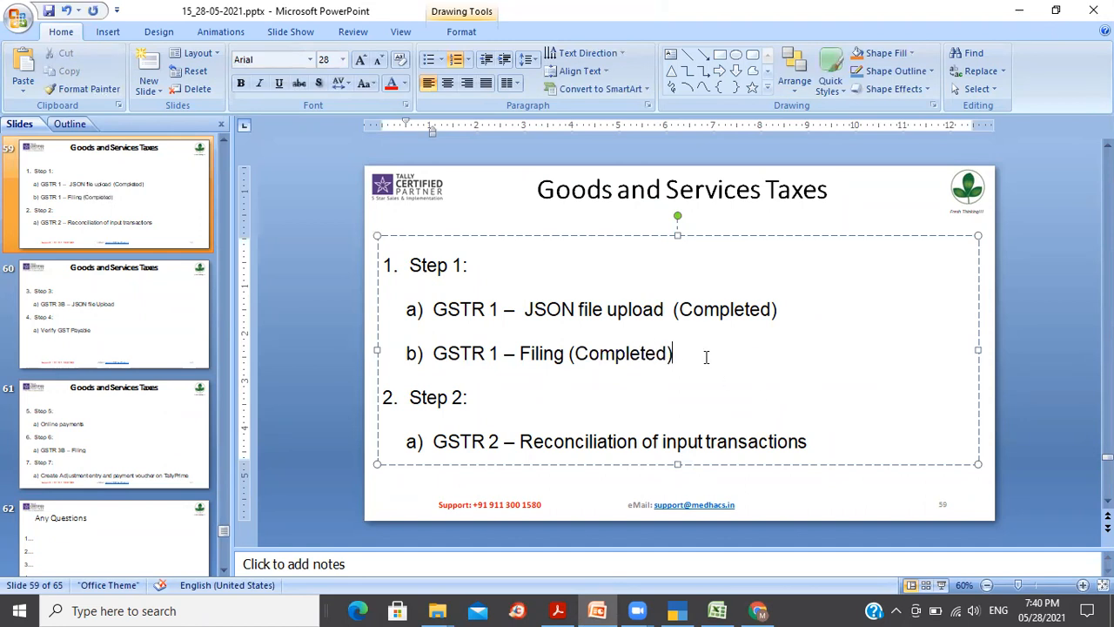
# Step: Copy '(Completed)' and add it after 'transactions' on the GSTR 2 reconciliation line
pyautogui.hotkey('ctrl', 'shift', 'Left')
pyautogui.hotkey('shift', 'Left')
pyautogui.hotkey('ctrl', 'c')
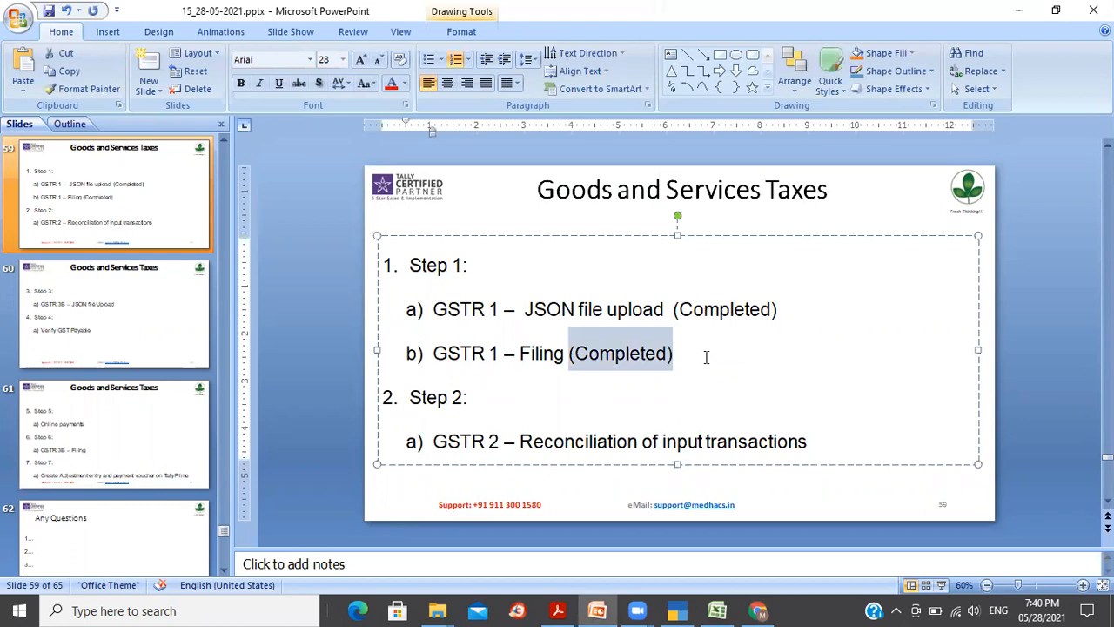
pyautogui.click(845, 446)
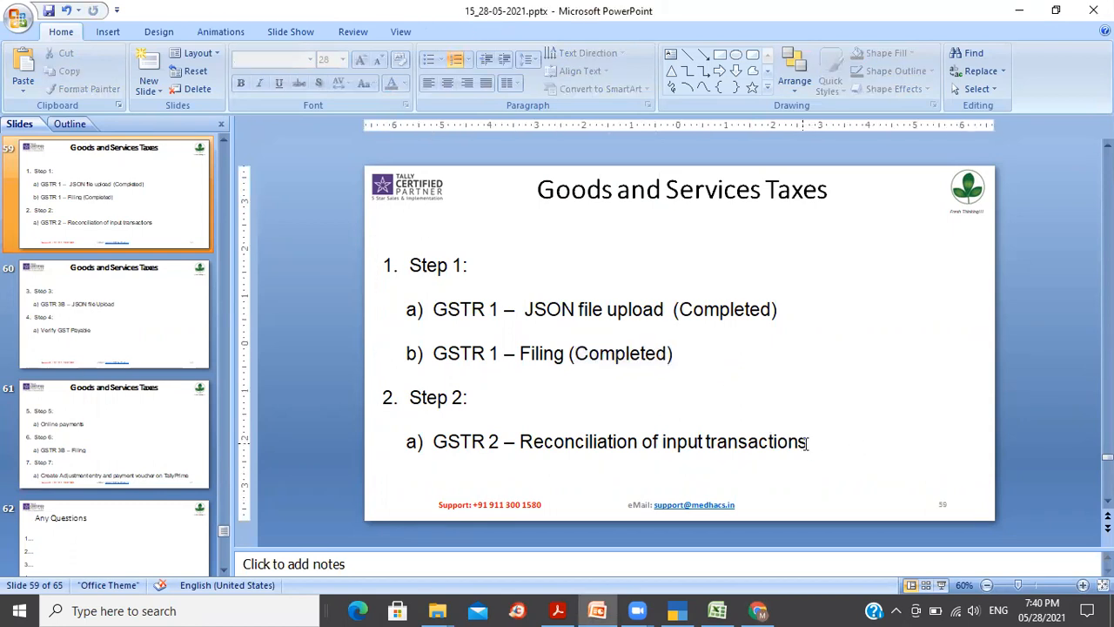
pyautogui.click(807, 444)
pyautogui.hotkey('ctrl', 'v')
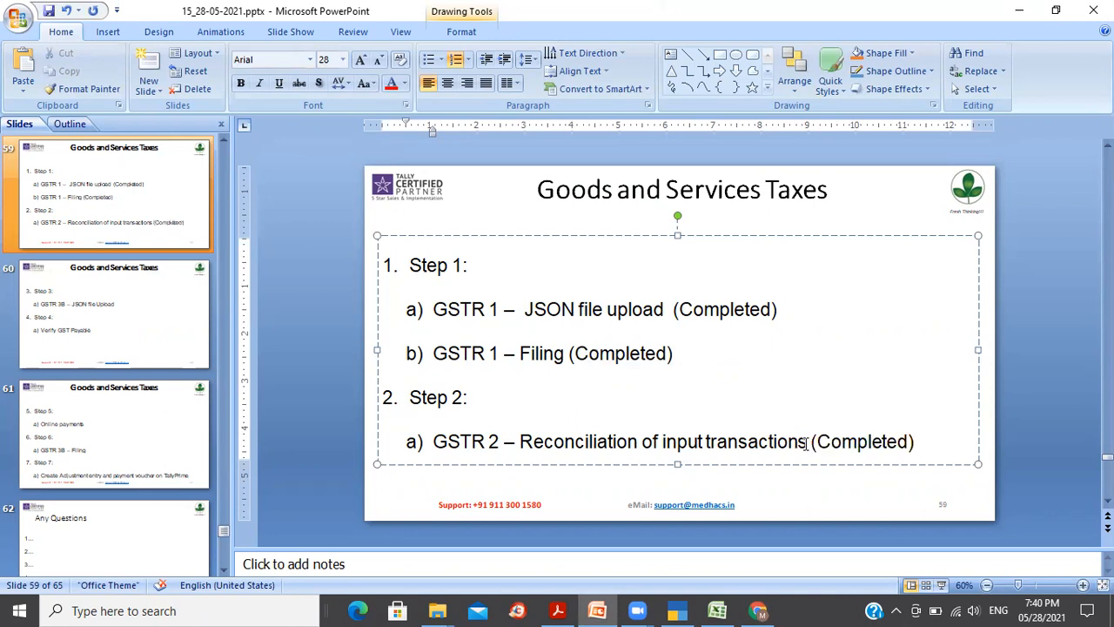
pyautogui.click(127, 338)
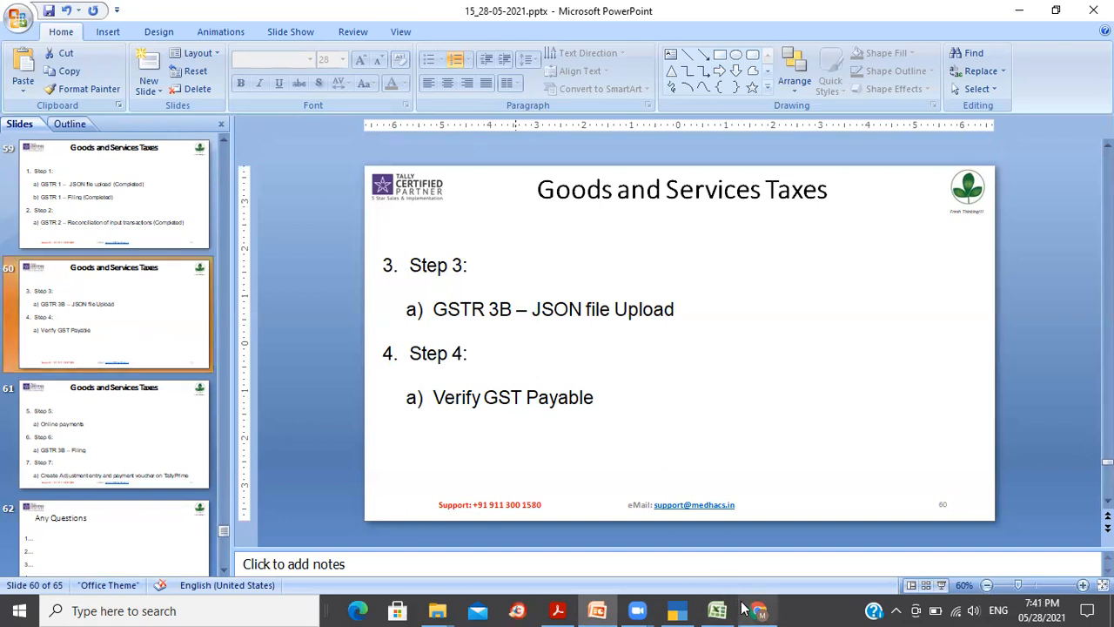
# Step: Open the GSTR-3B report via Go To and review the outward supplies and Eligible ITC rows
pyautogui.click(676, 610)
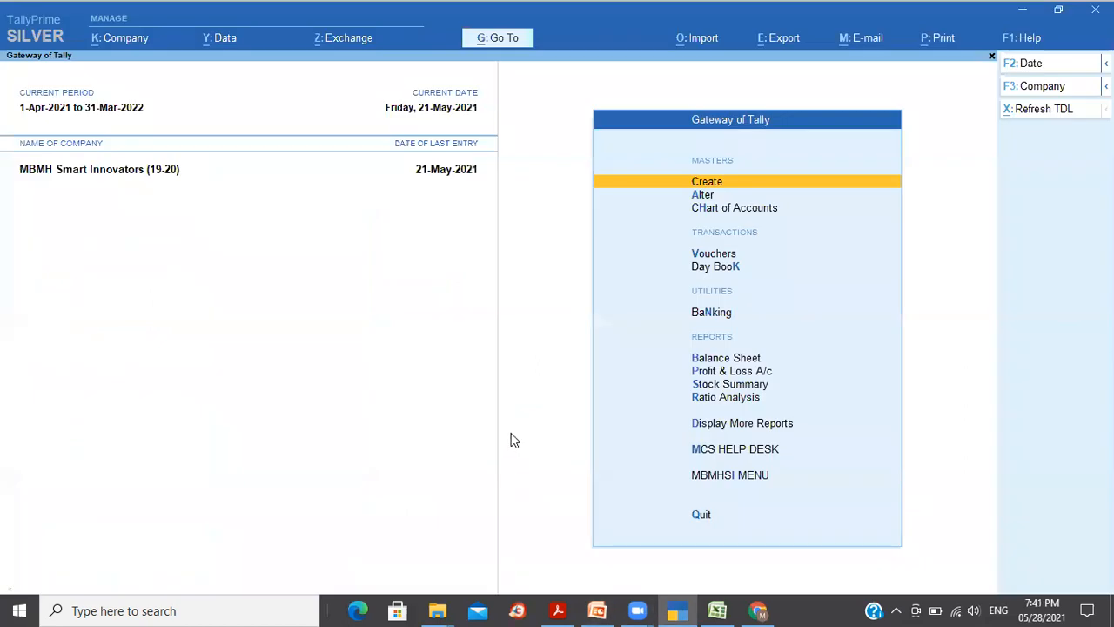
pyautogui.click(492, 40)
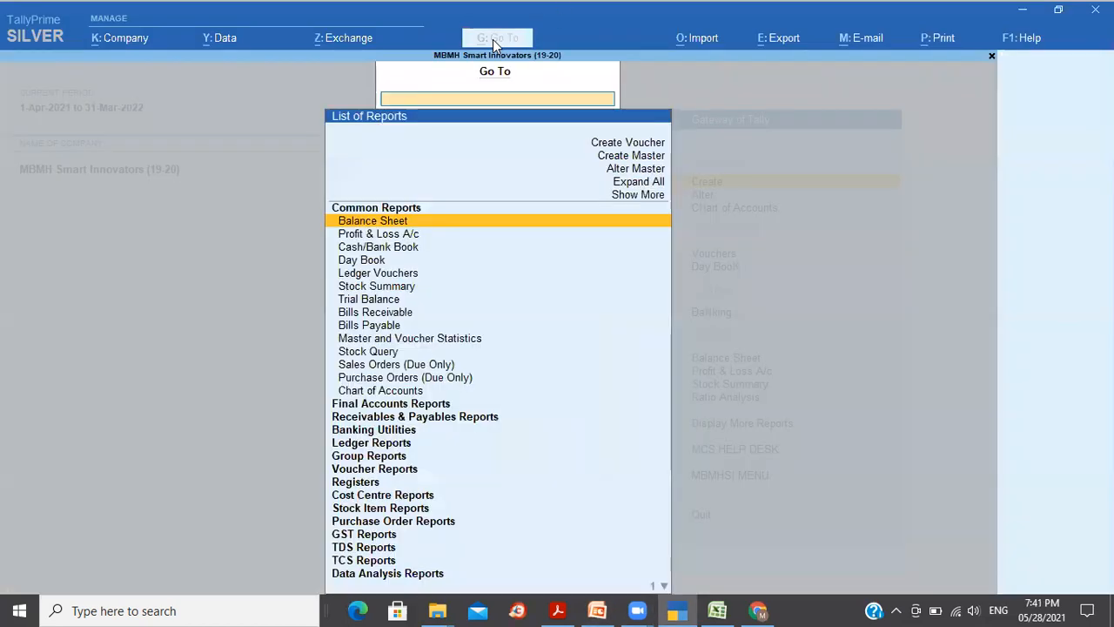
pyautogui.write('Gstr3b')
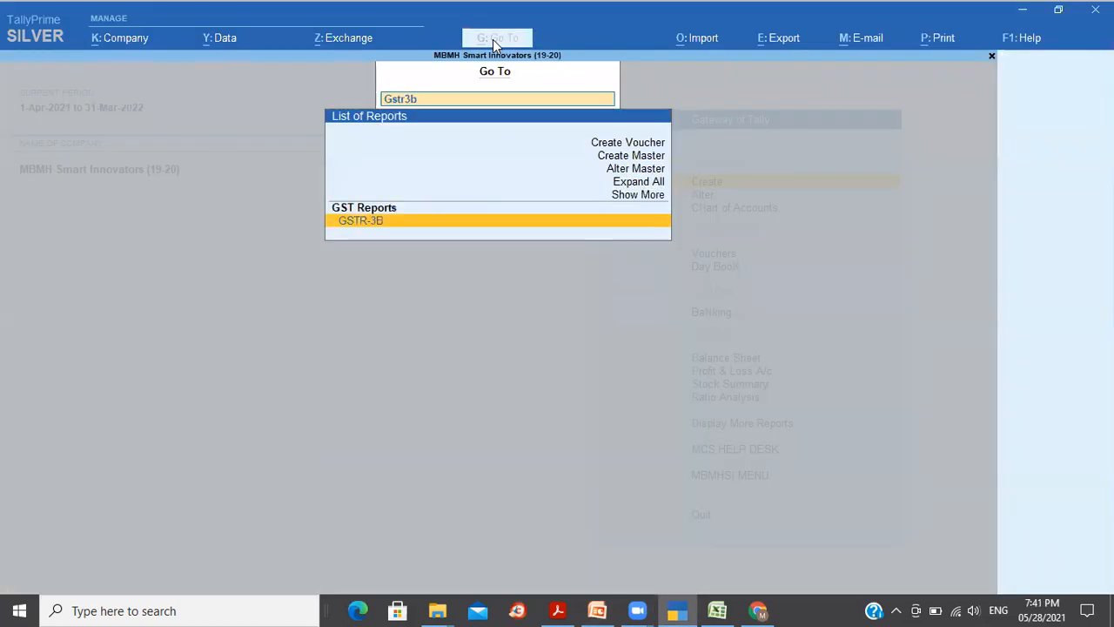
pyautogui.press('Return')
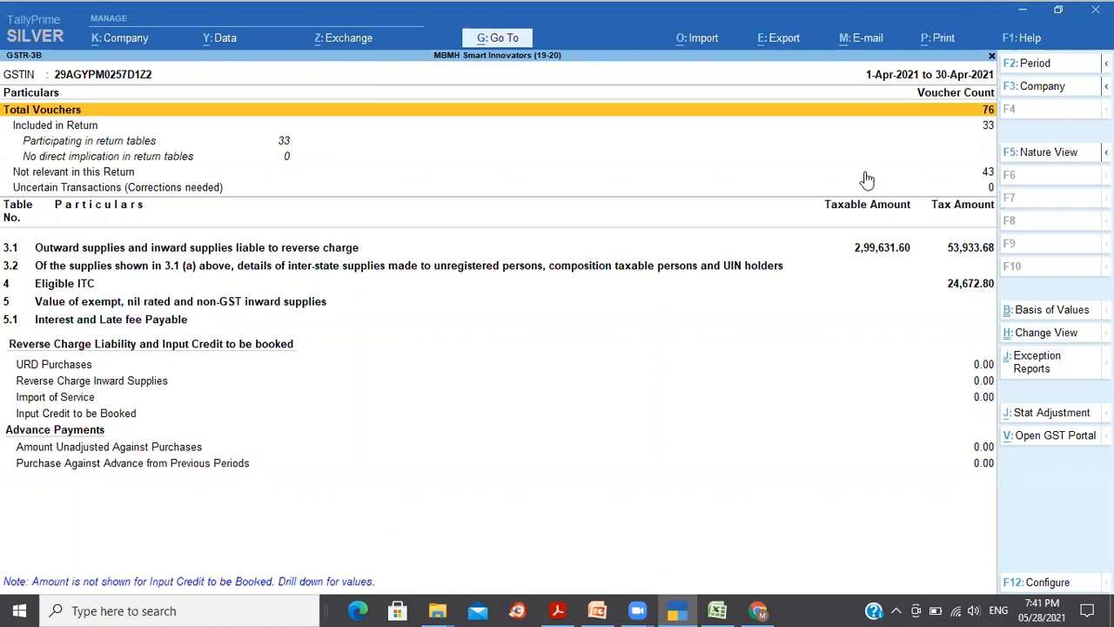
pyautogui.click(858, 250)
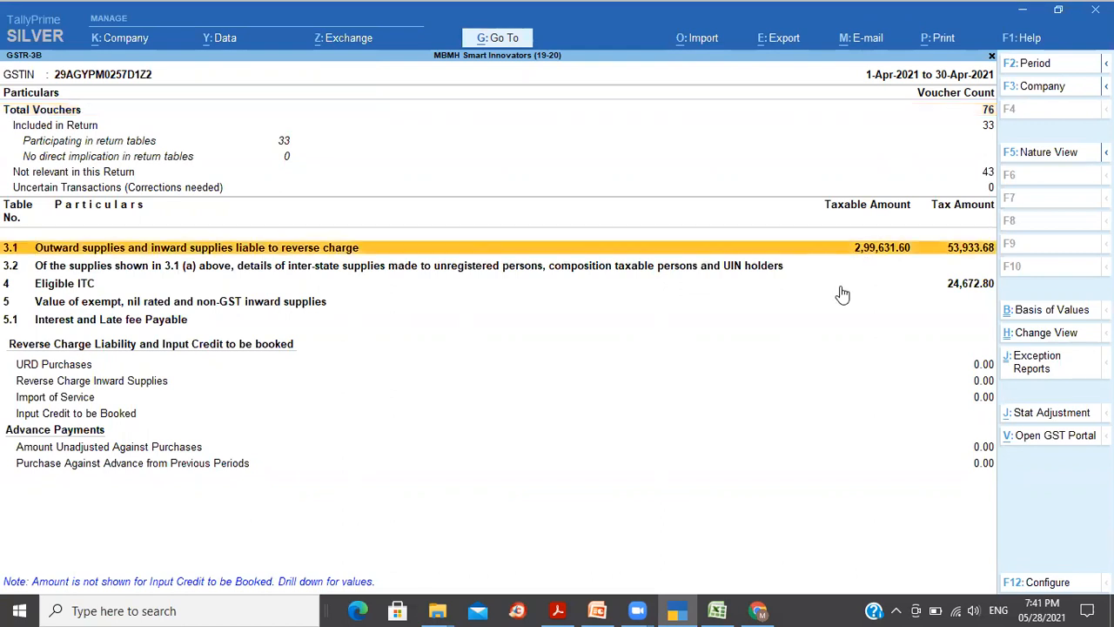
pyautogui.click(845, 292)
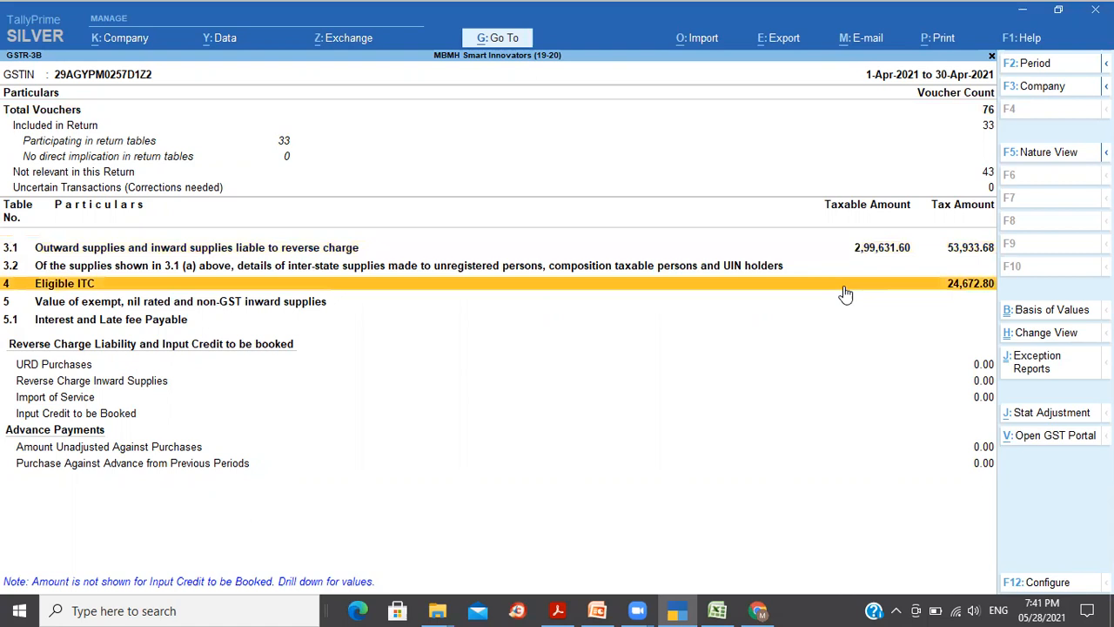
pyautogui.click(958, 251)
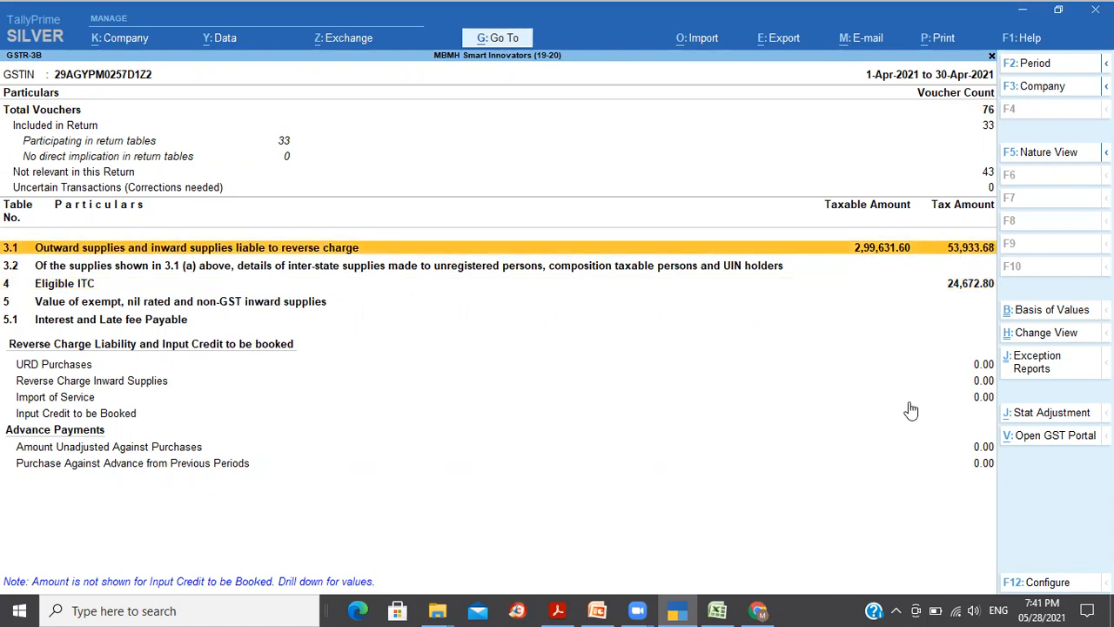
pyautogui.click(966, 291)
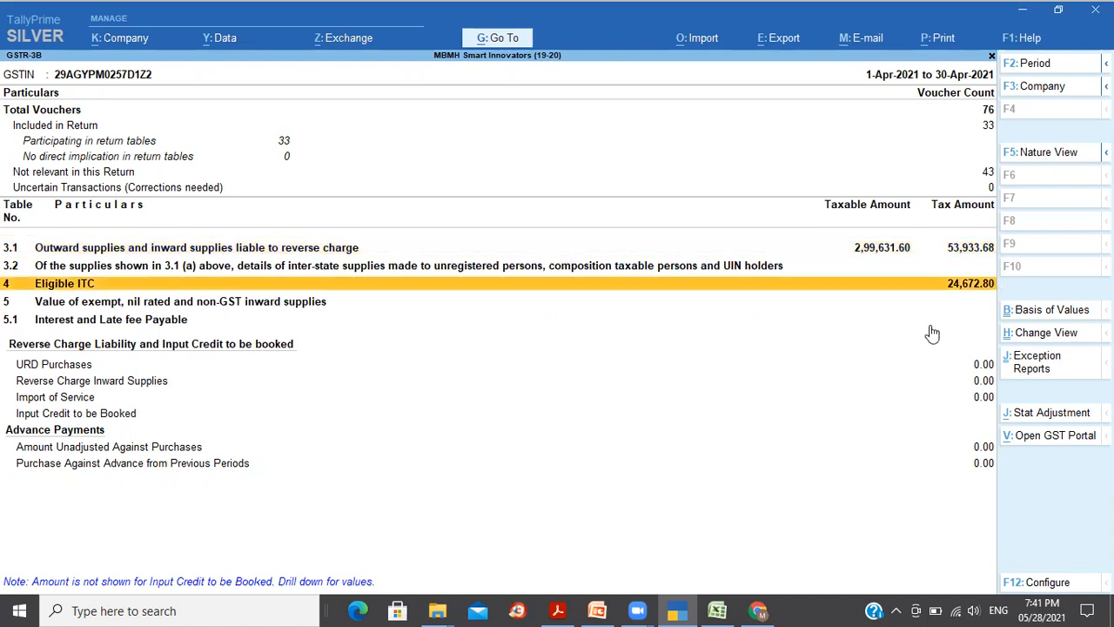
# Step: Set 'Show Tax types in separate columns' to Yes and review the tax splits
pyautogui.click(1042, 583)
pyautogui.write('y')
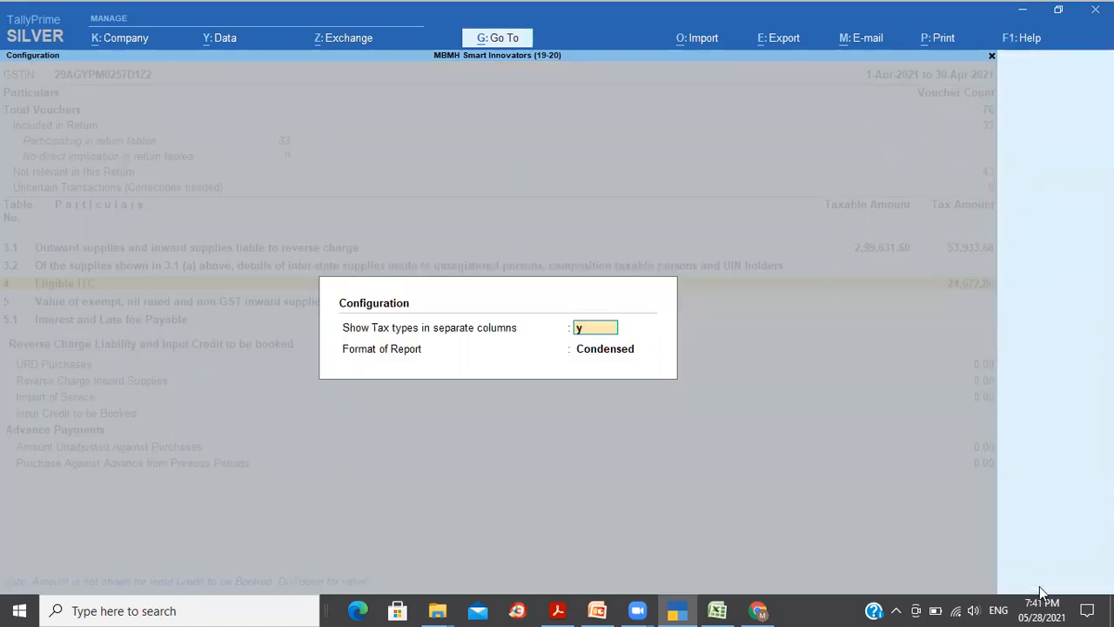
pyautogui.press('Return')
pyautogui.press('Return')
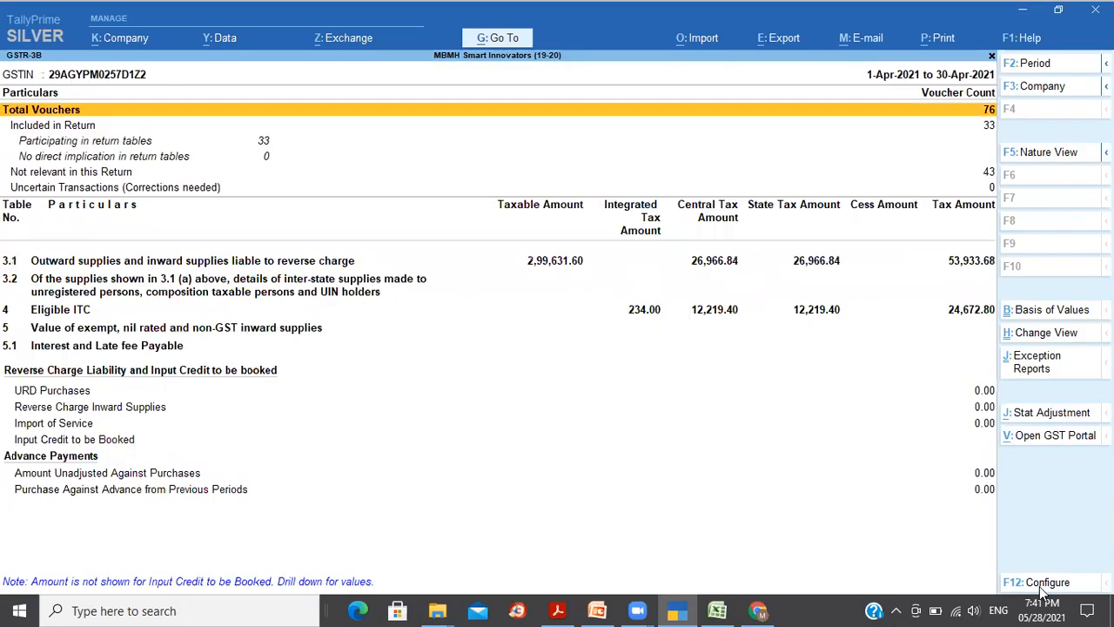
pyautogui.click(714, 264)
pyautogui.click(714, 313)
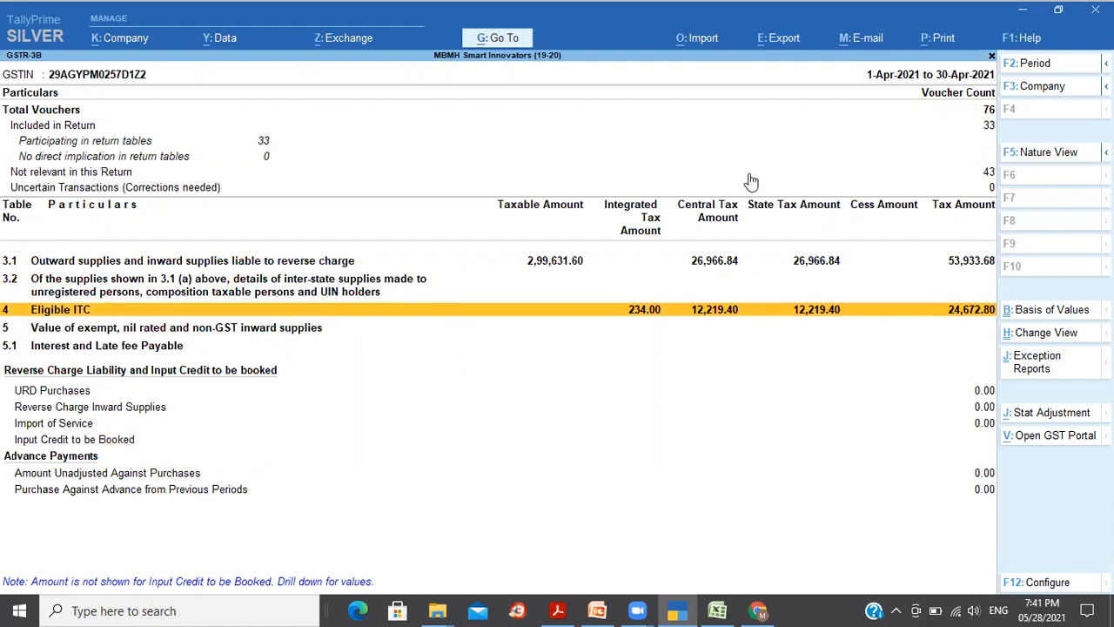
# Step: Export GSTR-3B as a JSON e-return to 2021-22\GST_21-22 with the suggested file name
pyautogui.click(783, 38)
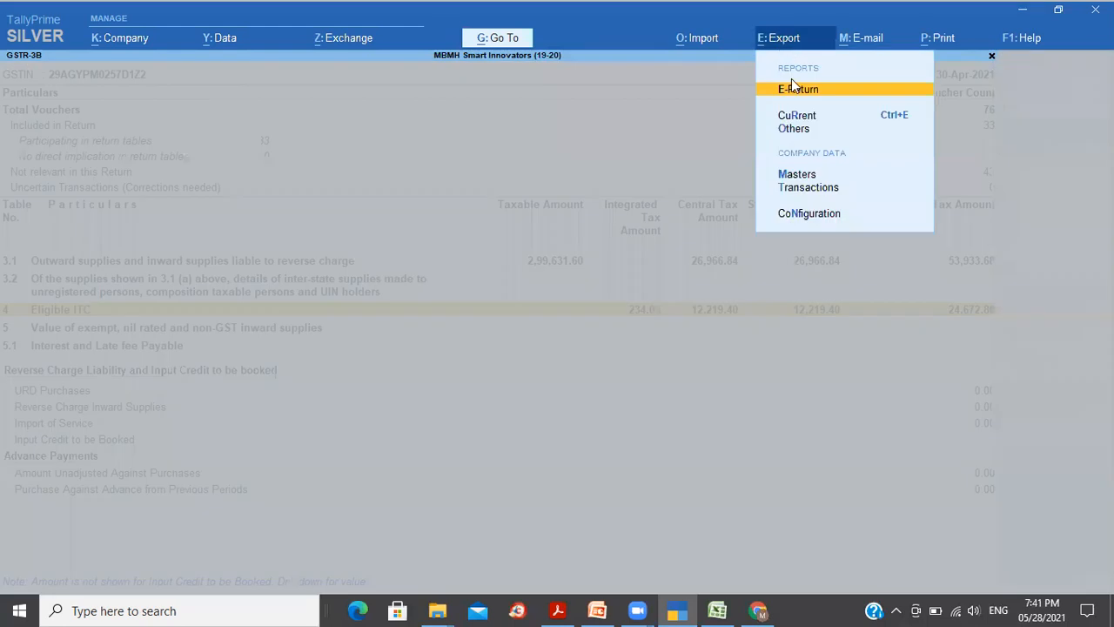
pyautogui.click(792, 91)
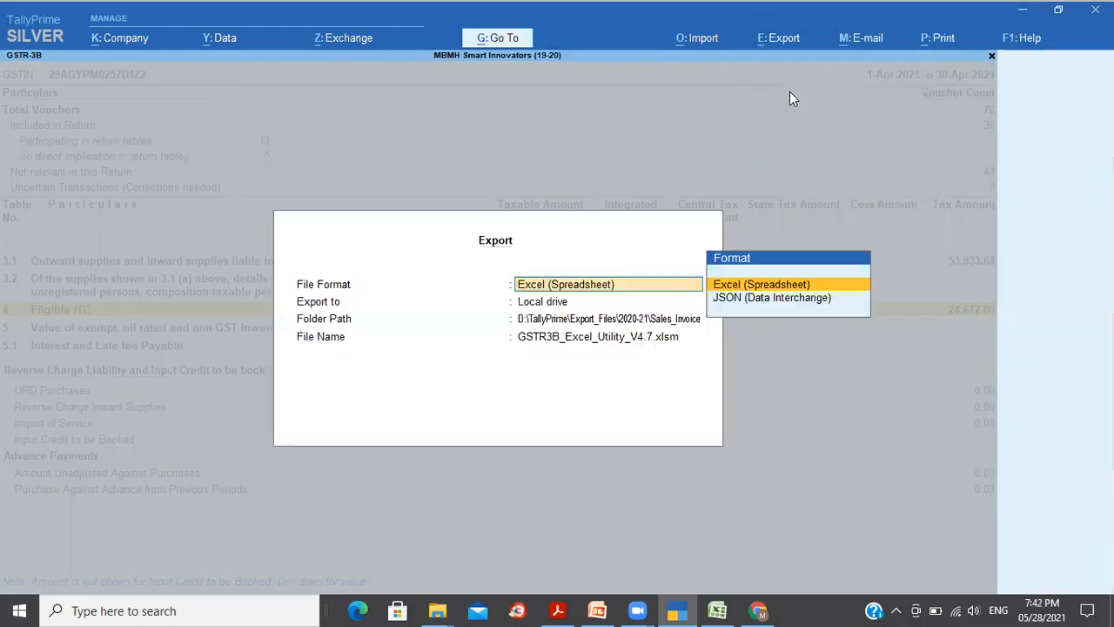
pyautogui.click(780, 300)
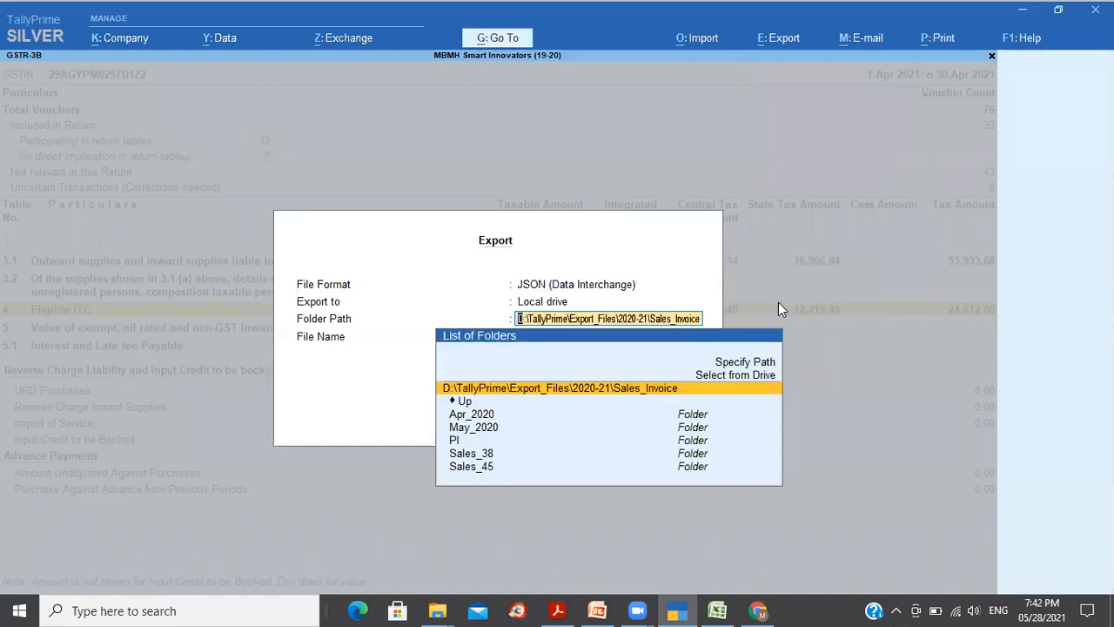
pyautogui.press('Down')
pyautogui.press('Return')
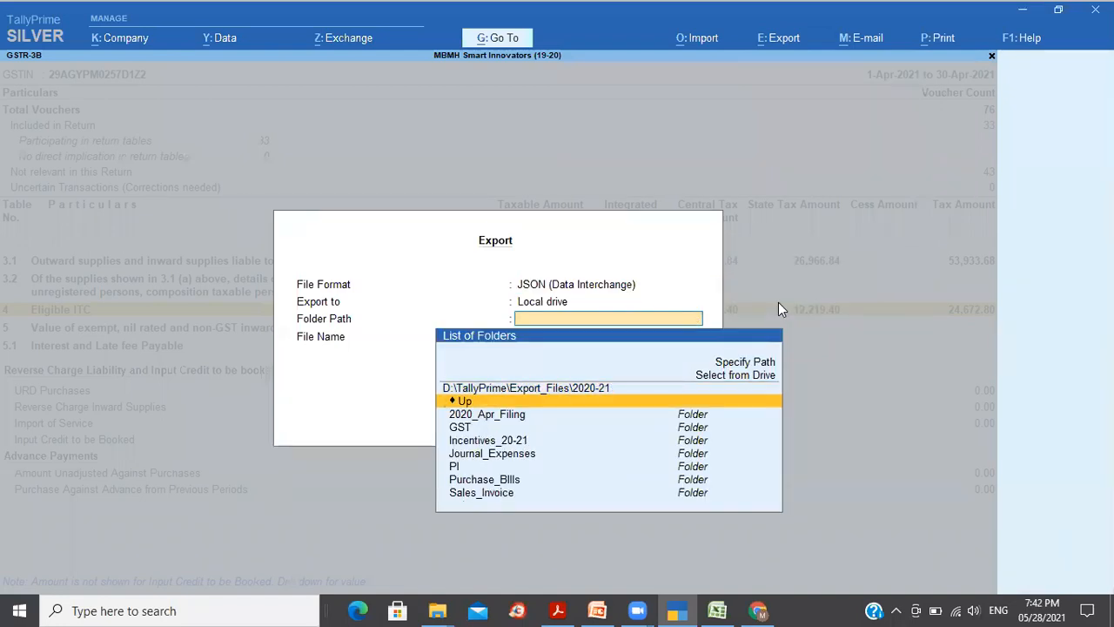
pyautogui.press('Return')
pyautogui.press('Down')
pyautogui.press('Down')
pyautogui.press('Down')
pyautogui.press('Down')
pyautogui.press('Return')
pyautogui.press('Down')
pyautogui.press('Down')
pyautogui.press('Return')
pyautogui.press('Return')
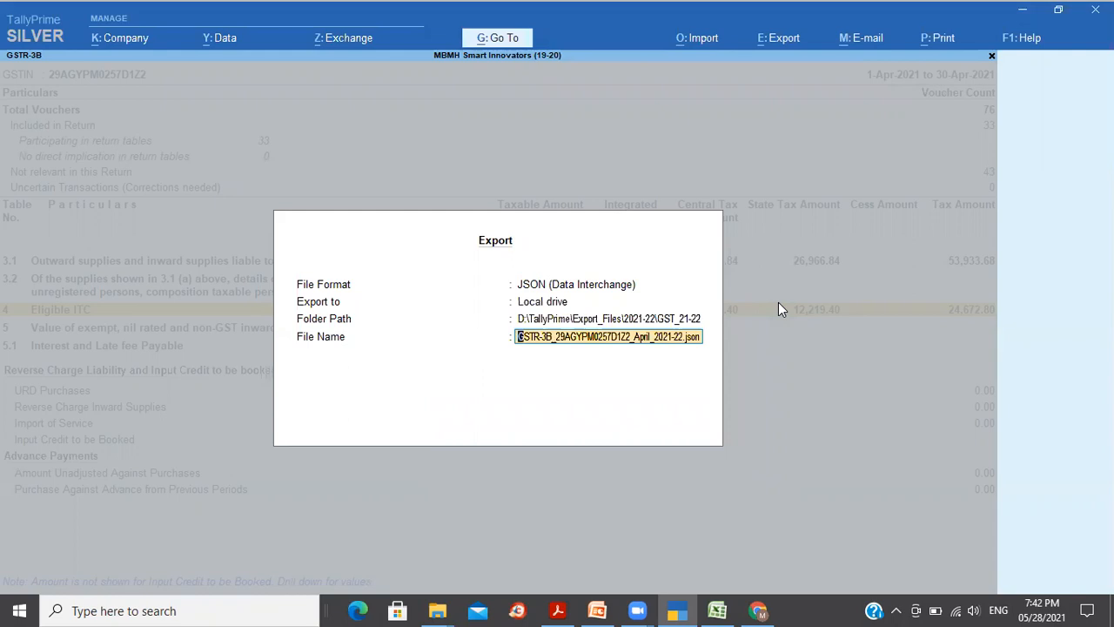
pyautogui.press('Return')
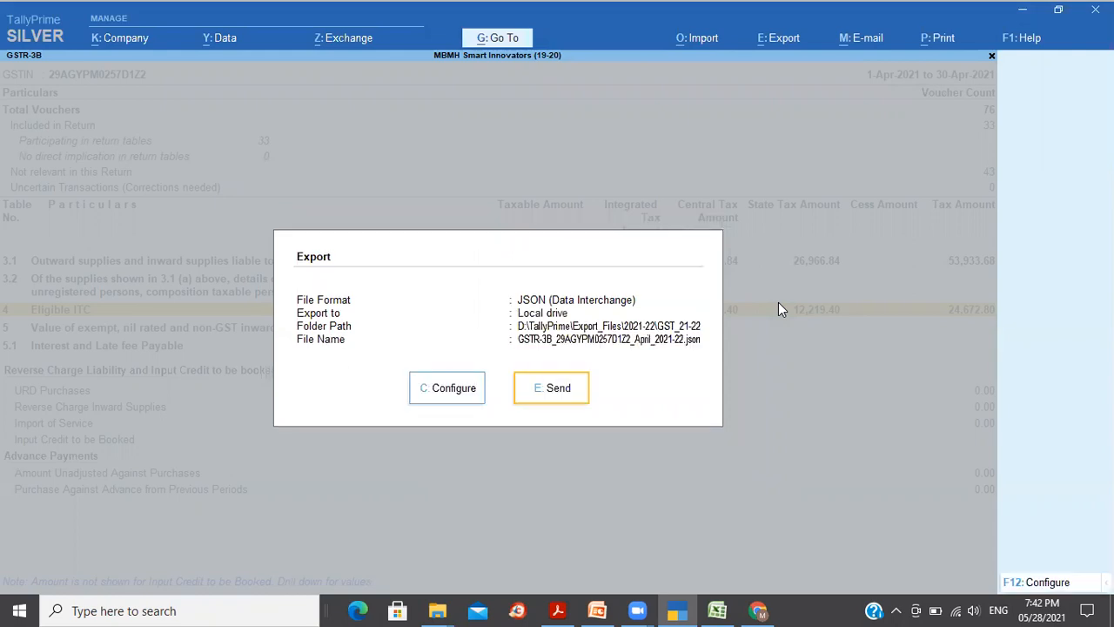
pyautogui.click(550, 397)
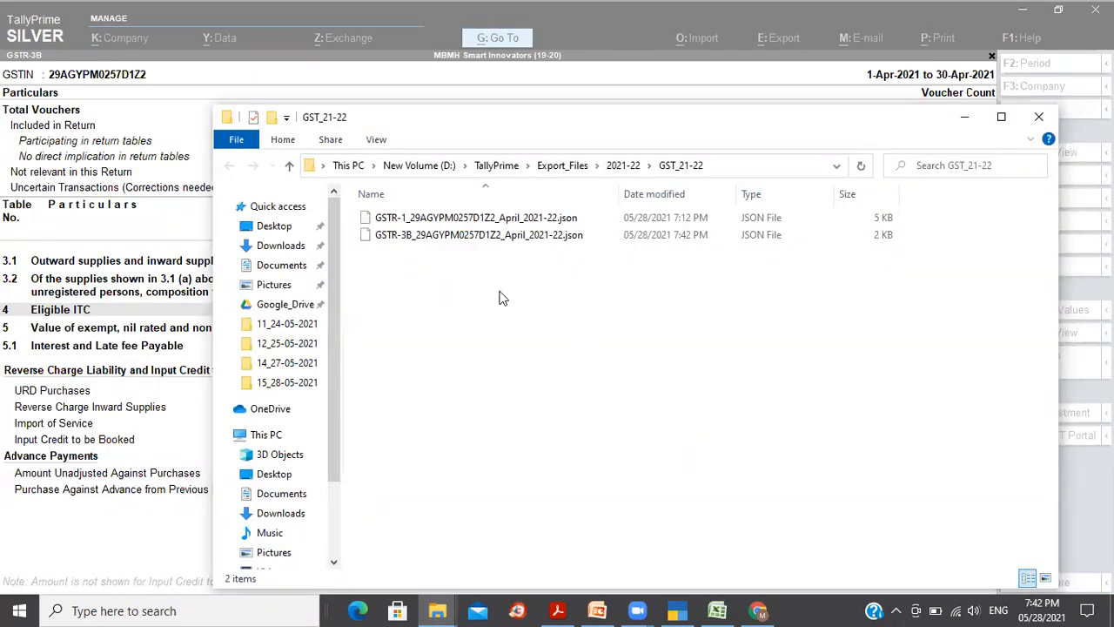
# Step: Select the exported GSTR-3B JSON file and its folder path, then return to the GST portal
pyautogui.click(410, 243)
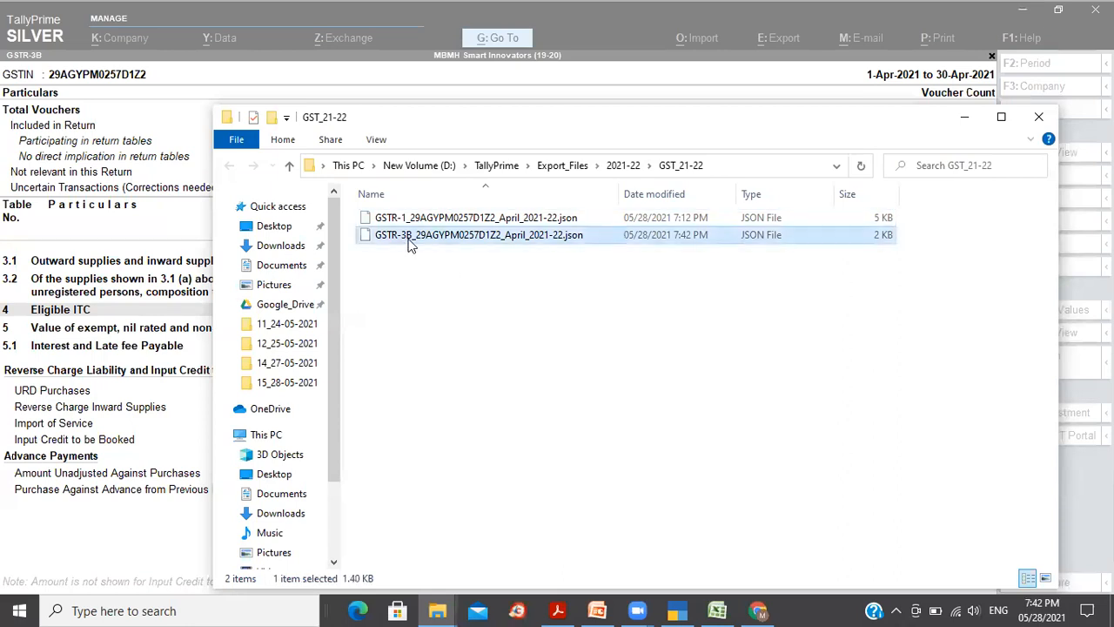
pyautogui.click(468, 353)
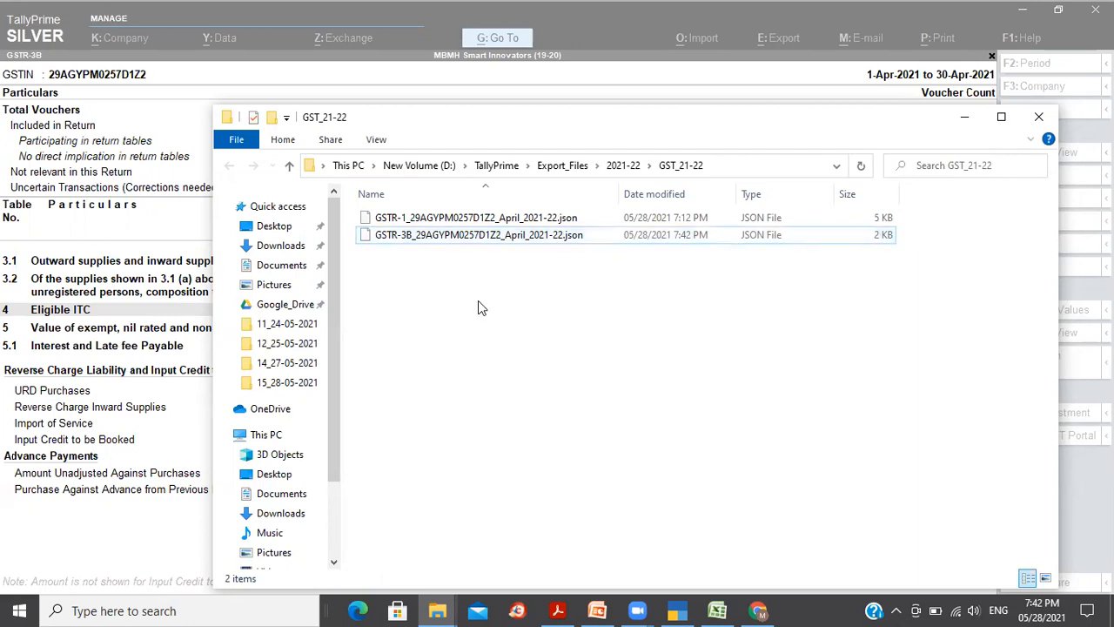
pyautogui.click(503, 235)
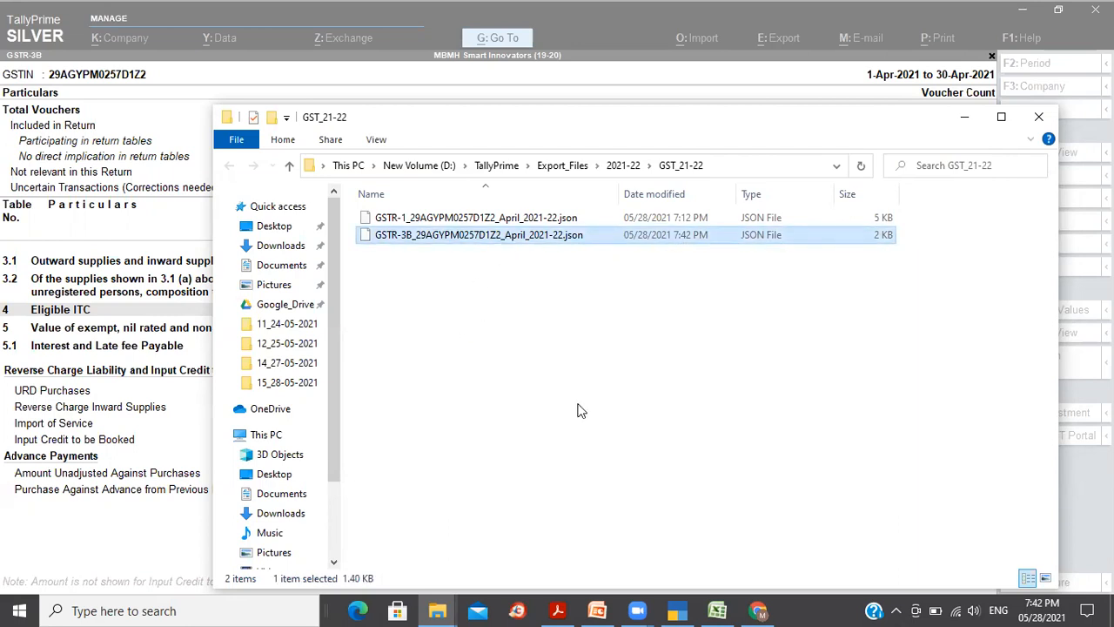
pyautogui.click(731, 170)
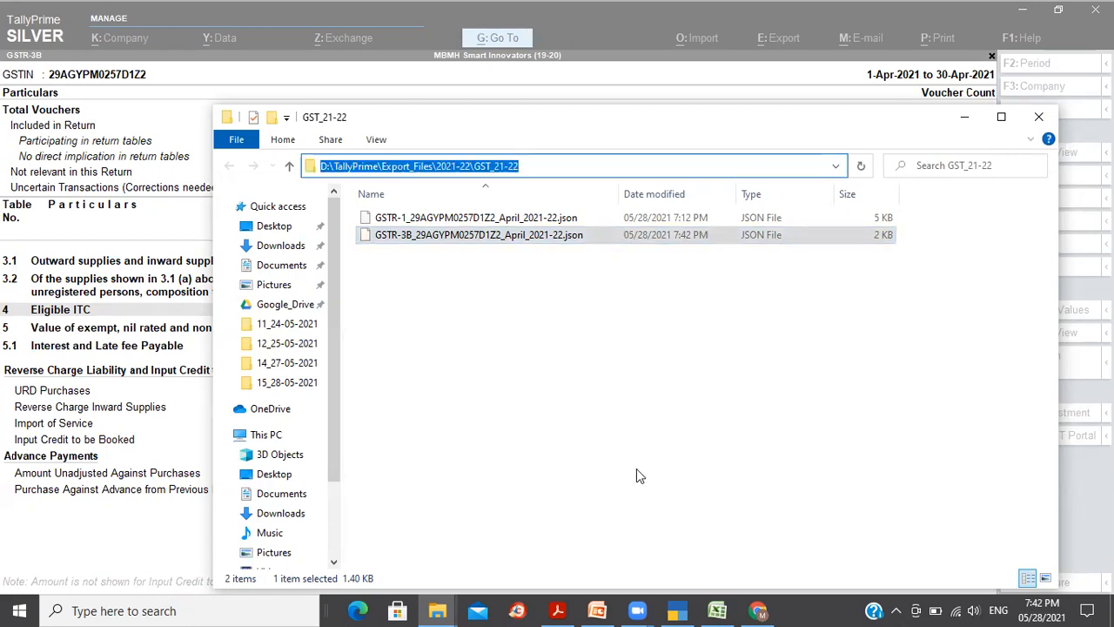
pyautogui.click(759, 610)
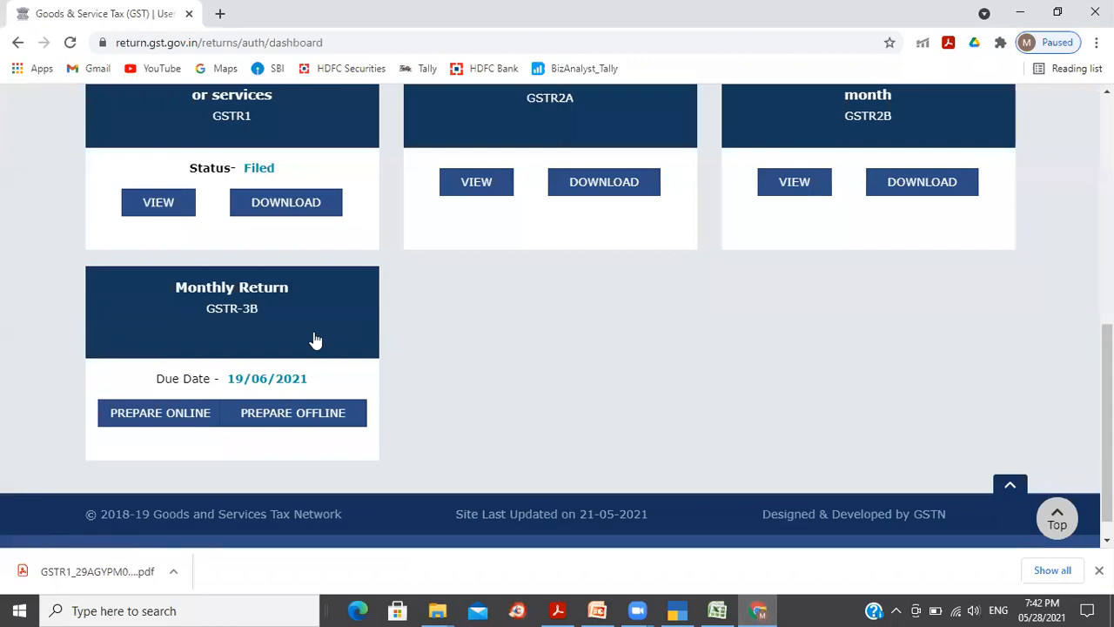
# Step: Scroll to the GSTR-3B Monthly Return tile and choose Prepare Offline
pyautogui.scroll(4, 558, 313)
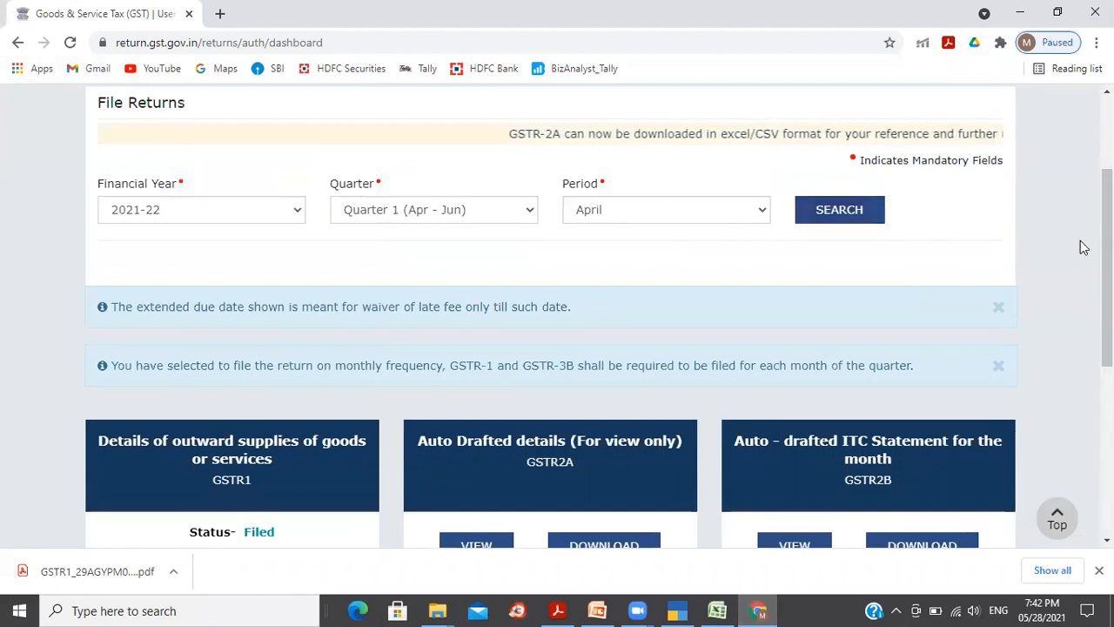
pyautogui.scroll(-2, 1107, 261)
pyautogui.scroll(-2, 940, 436)
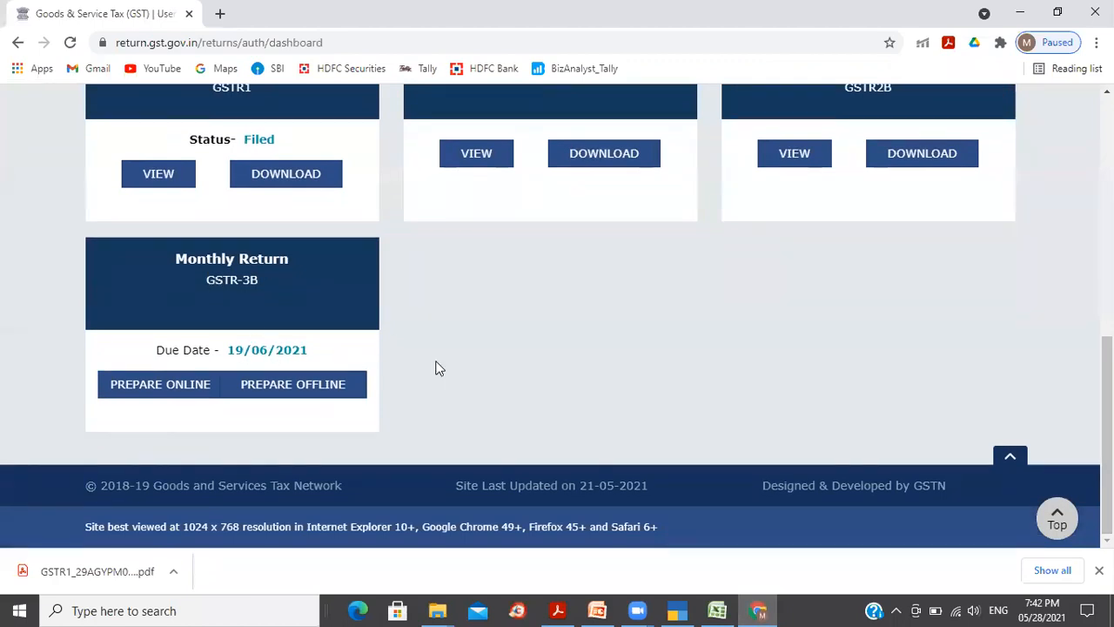
pyautogui.click(295, 388)
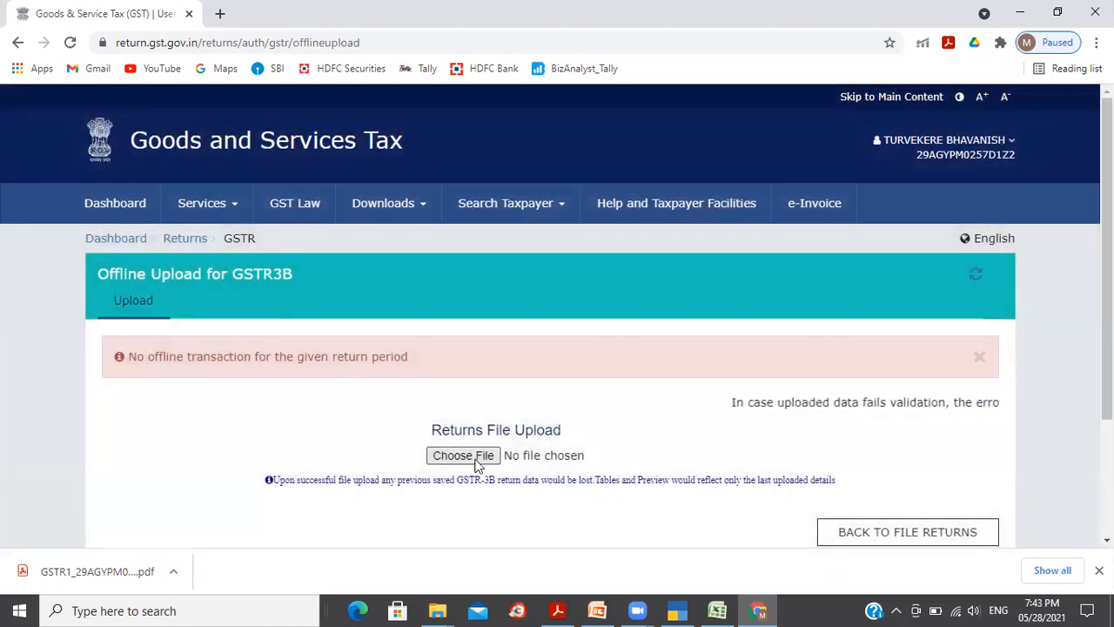
# Step: Upload the April 2021-22 GSTR-3B JSON file from the GST_21-22 folder
pyautogui.click(464, 455)
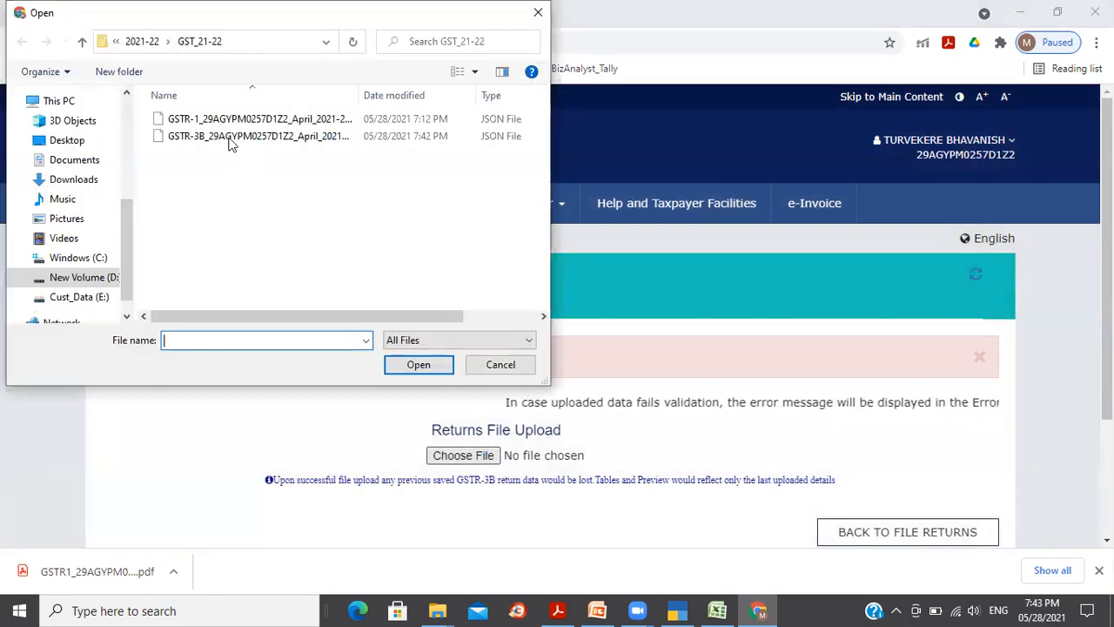
pyautogui.click(237, 140)
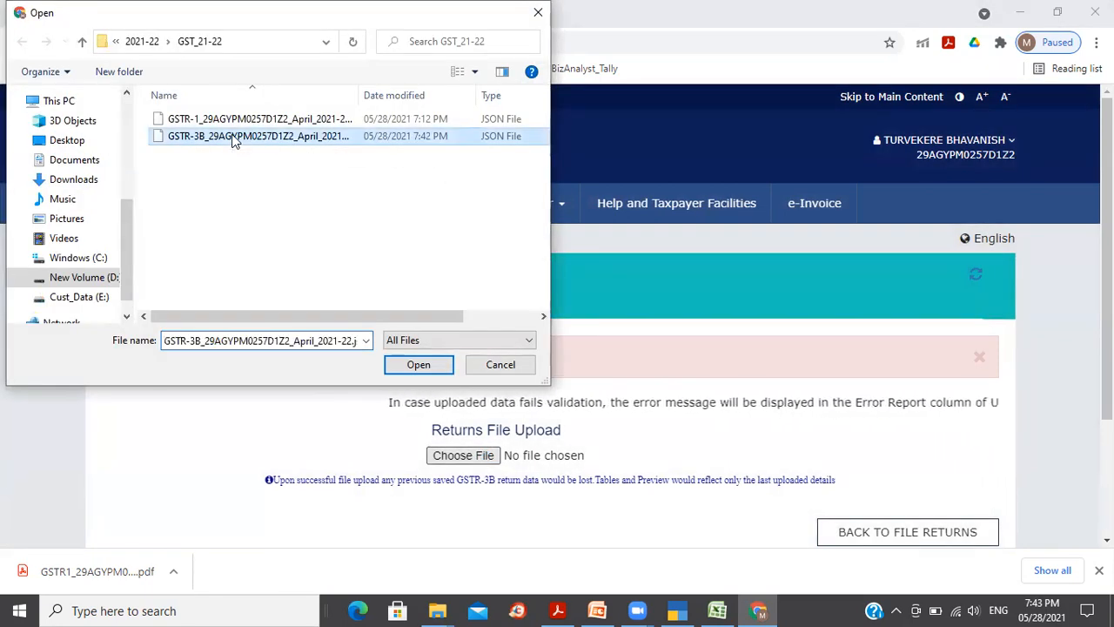
pyautogui.moveTo(364, 102); pyautogui.dragTo(416, 106)
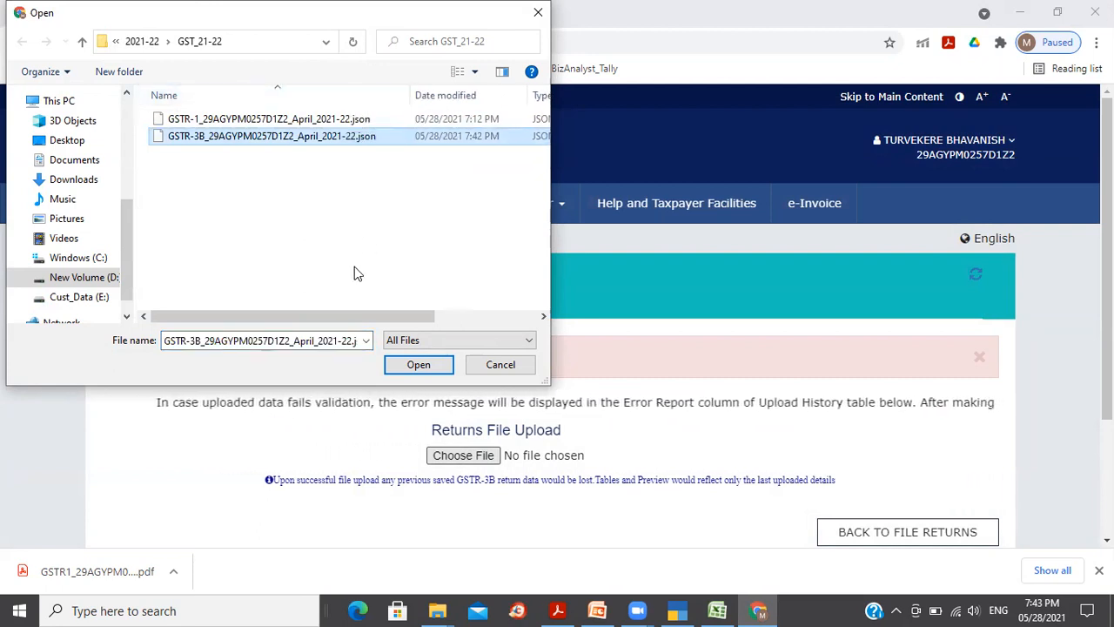
pyautogui.click(418, 365)
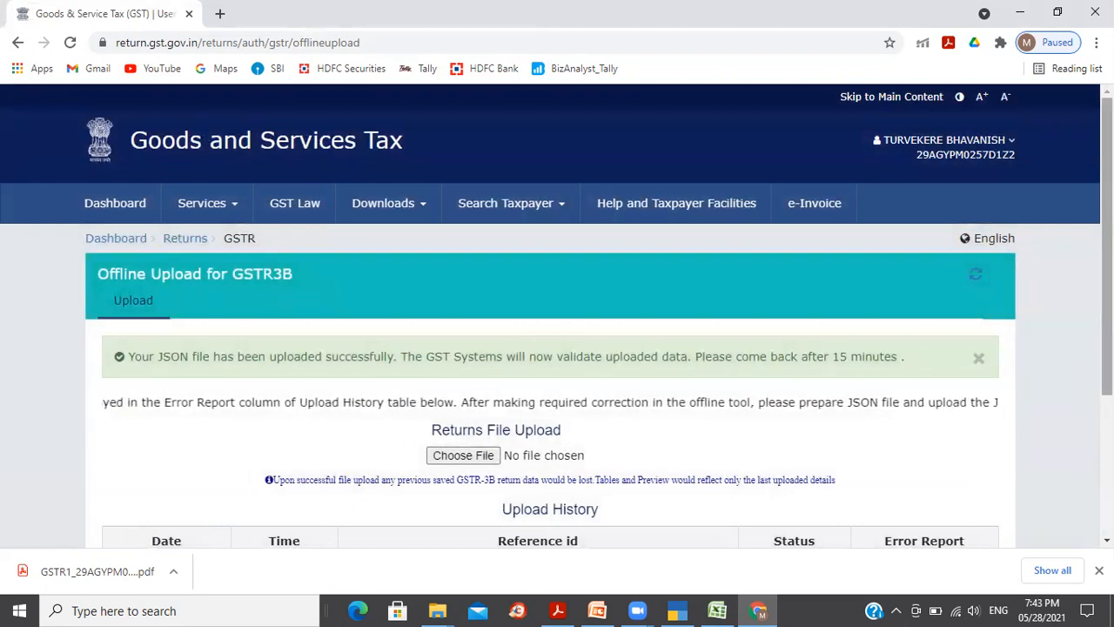
# Step: Review the upload success message, the 15-minute note and the upload reference ID
pyautogui.scroll(-2, 1077, 406)
pyautogui.scroll(-2, 403, 299)
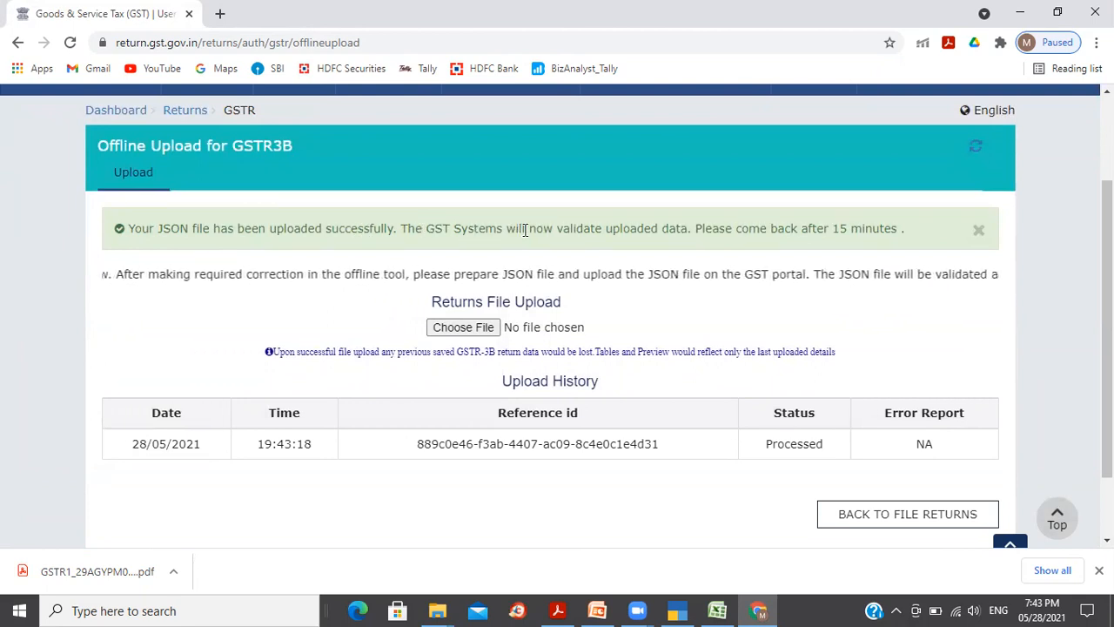
pyautogui.moveTo(638, 230); pyautogui.dragTo(678, 230)
pyautogui.moveTo(726, 228); pyautogui.dragTo(799, 228)
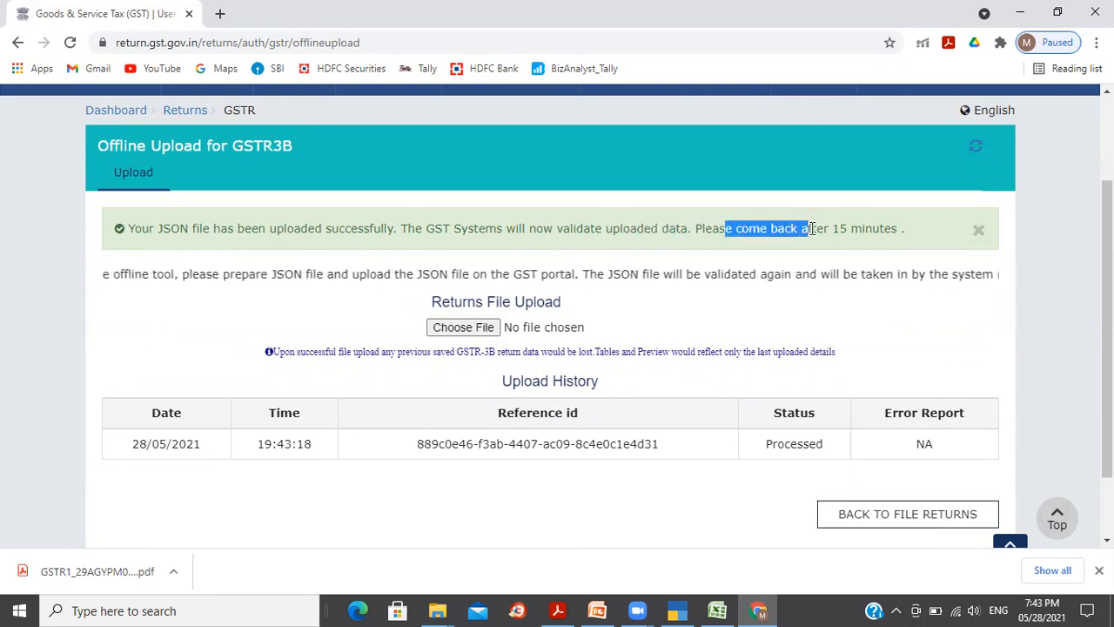
pyautogui.click(443, 476)
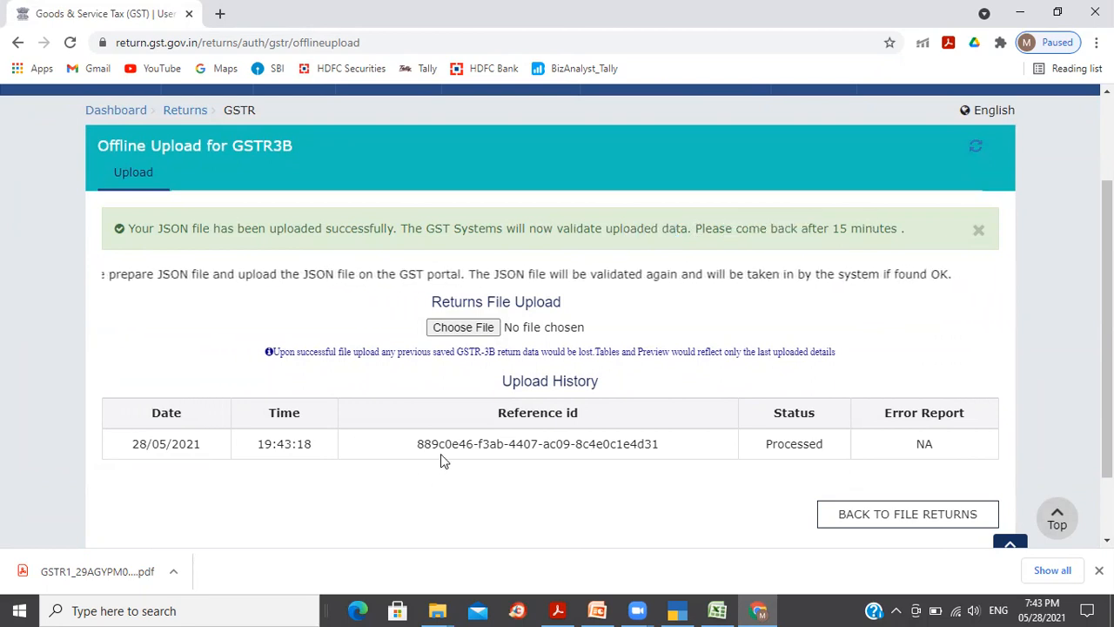
pyautogui.moveTo(451, 444); pyautogui.dragTo(589, 446)
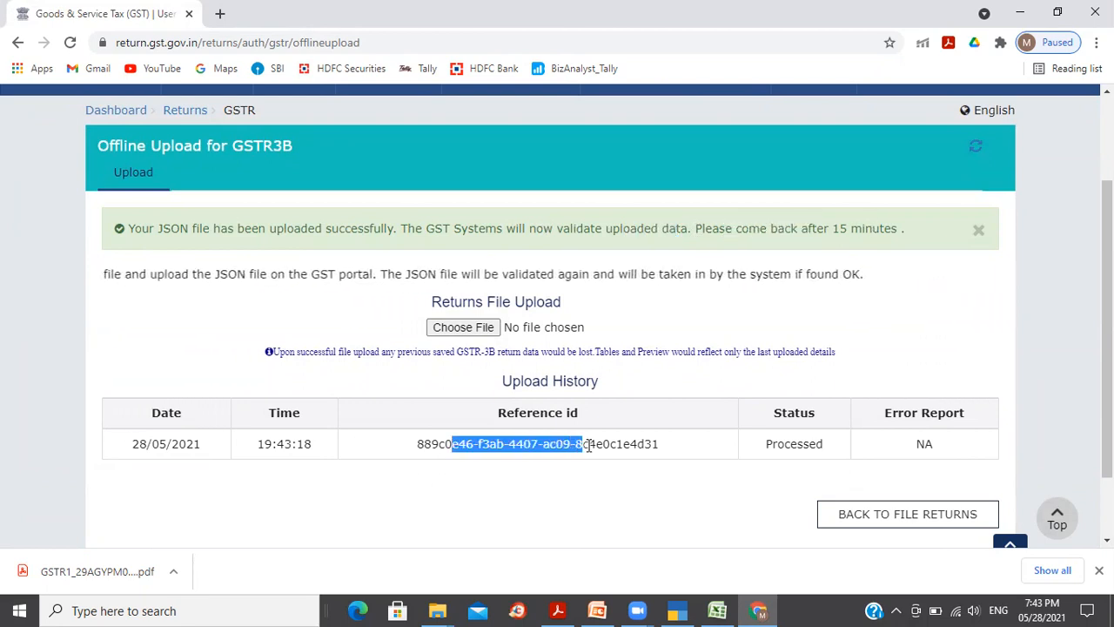
pyautogui.click(419, 446)
pyautogui.moveTo(419, 446); pyautogui.dragTo(685, 450)
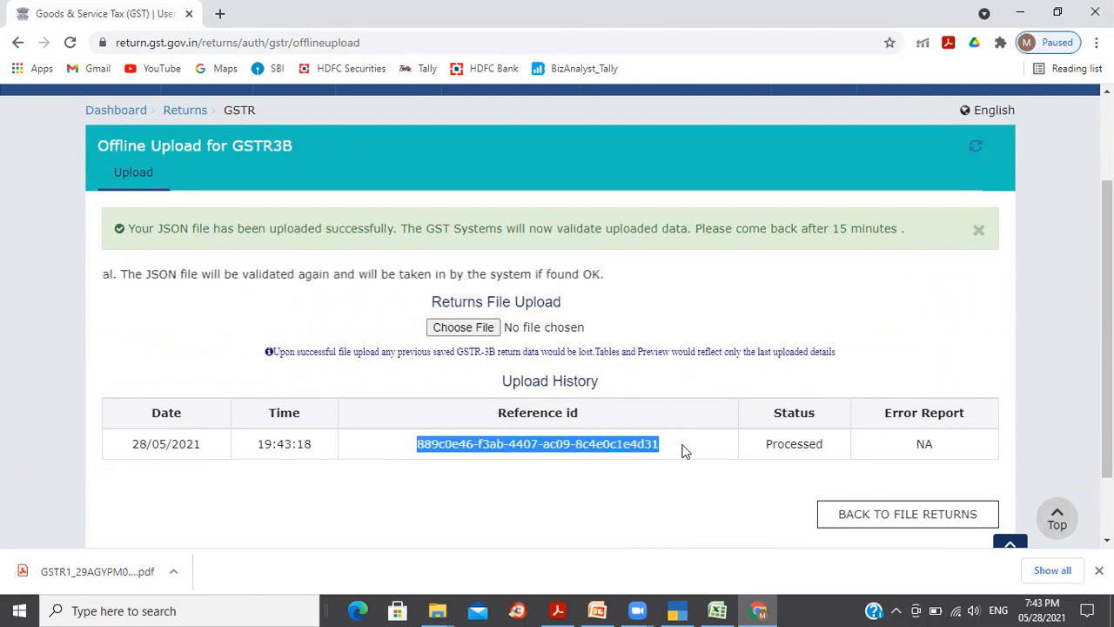
pyautogui.click(794, 444)
# Step: Check that the upload history shows the file as Processed, then refresh the status
pyautogui.doubleClick(793, 444)
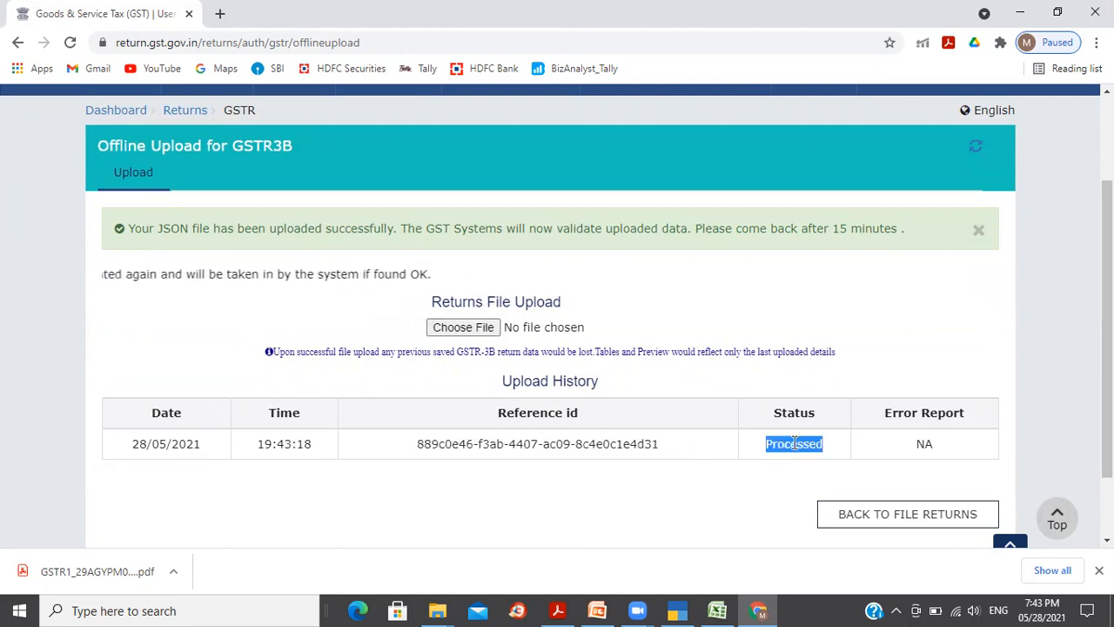
pyautogui.click(930, 444)
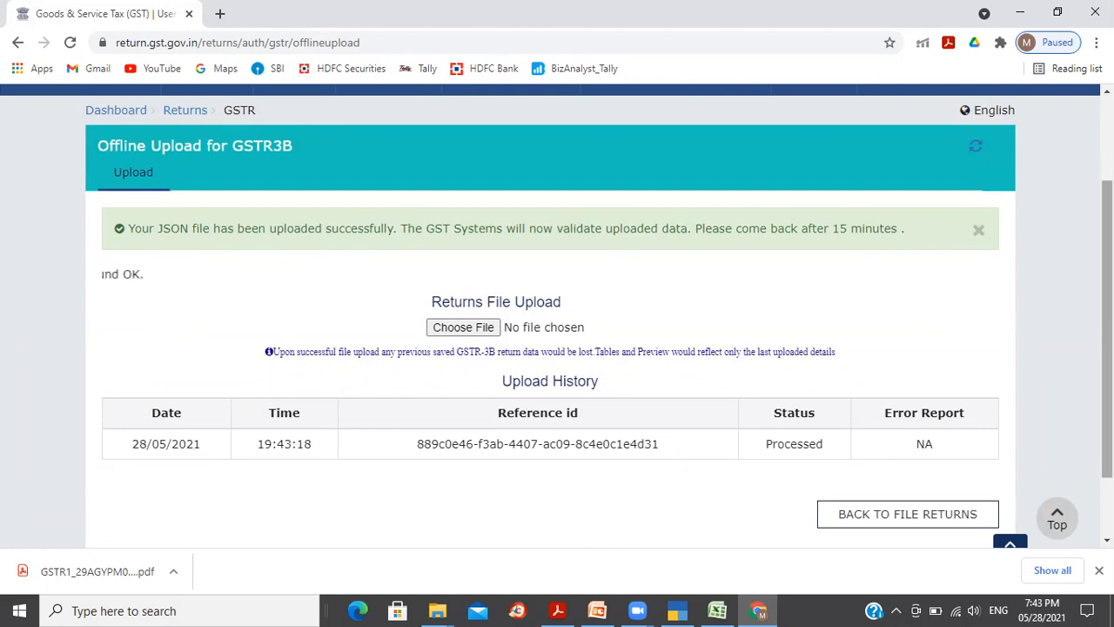
pyautogui.scroll(-1, 1108, 331)
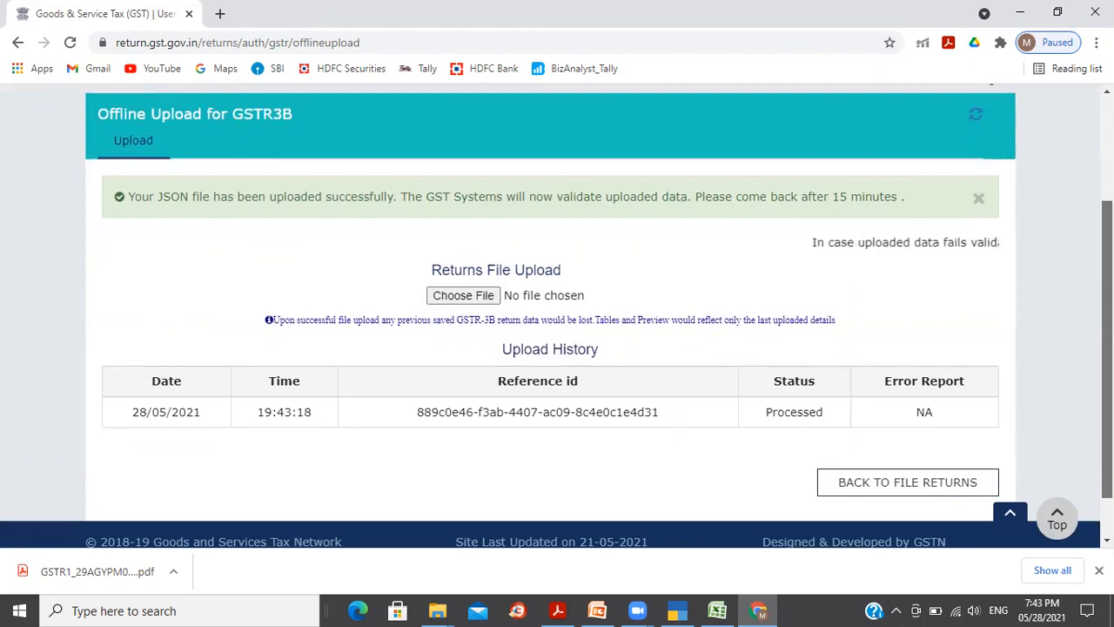
pyautogui.scroll(1, 1108, 331)
pyautogui.scroll(1, 1107, 331)
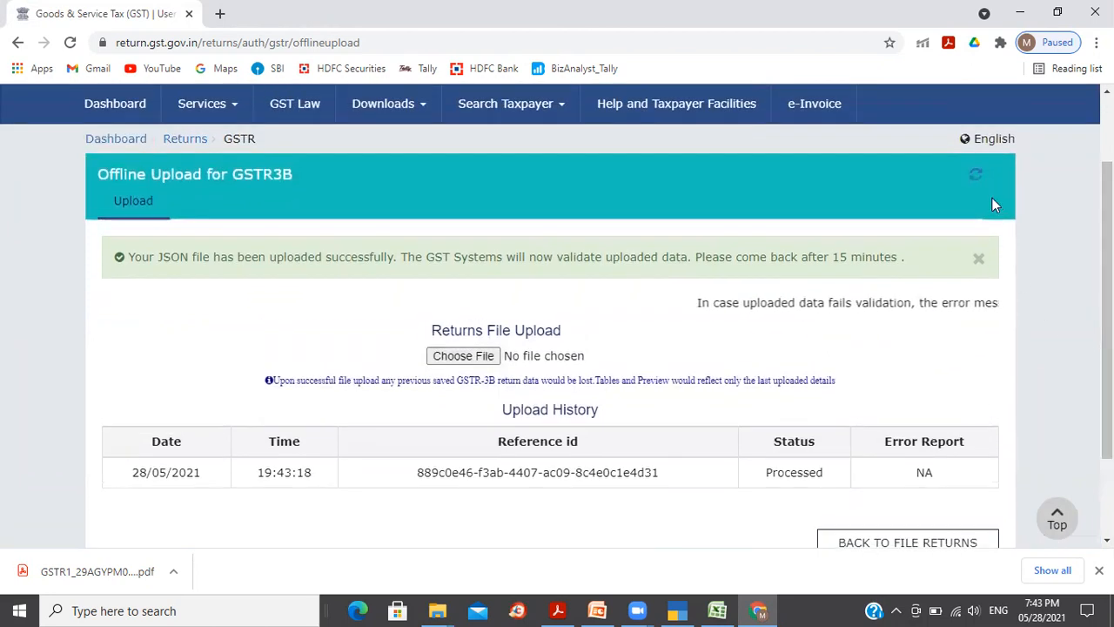
pyautogui.click(979, 176)
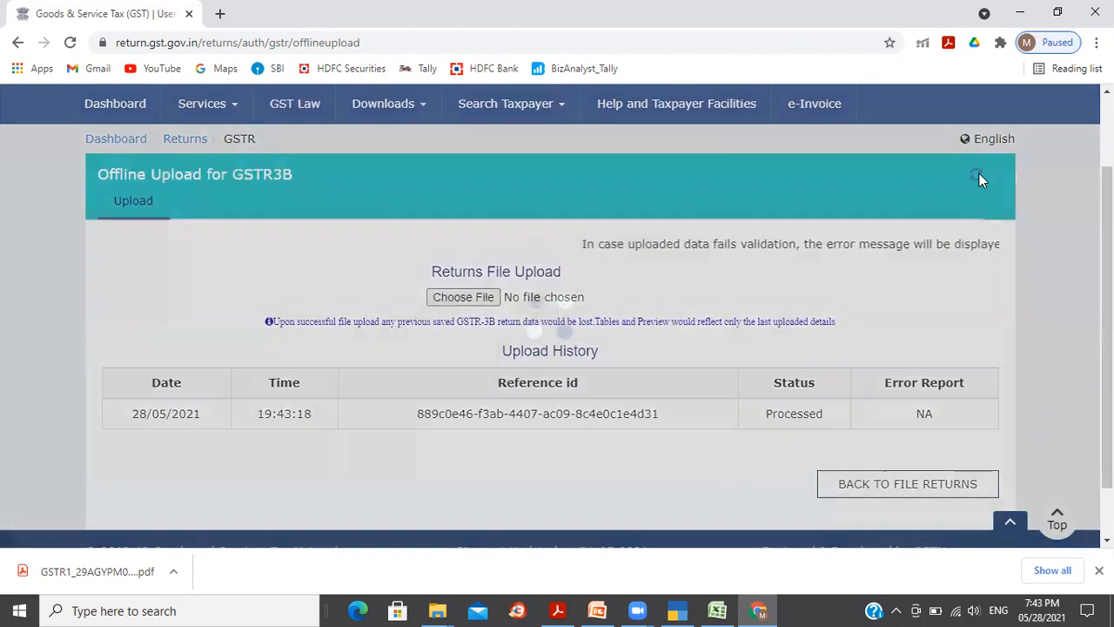
# Step: Search File Returns for the April 2021-22 period, then return to TallyPrime's GSTR-3B report
pyautogui.click(919, 493)
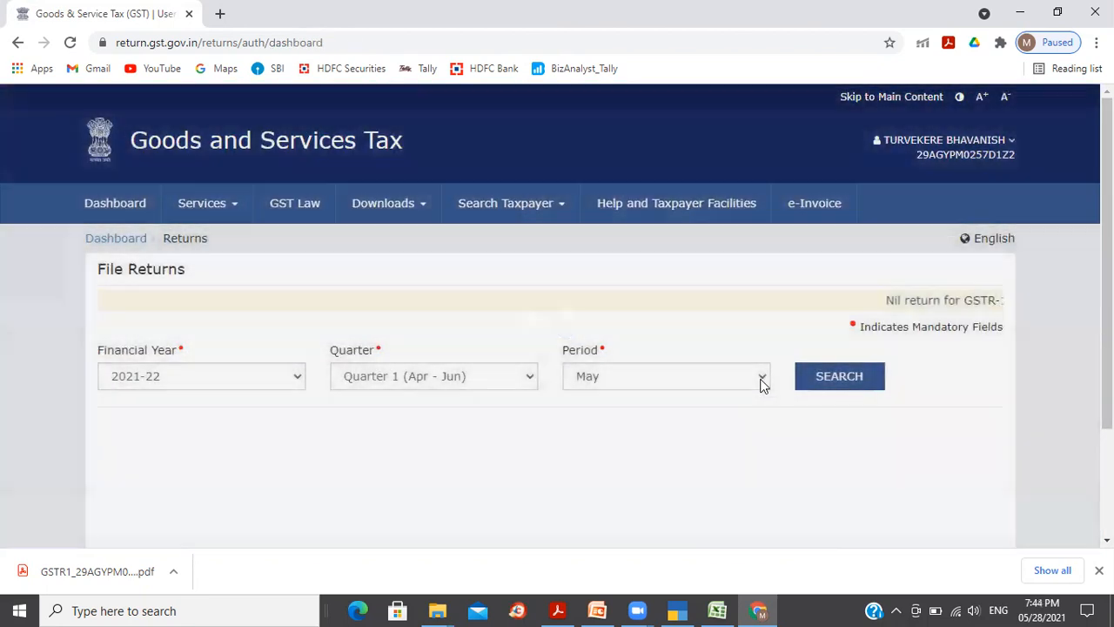
pyautogui.click(761, 381)
pyautogui.click(709, 397)
pyautogui.click(851, 383)
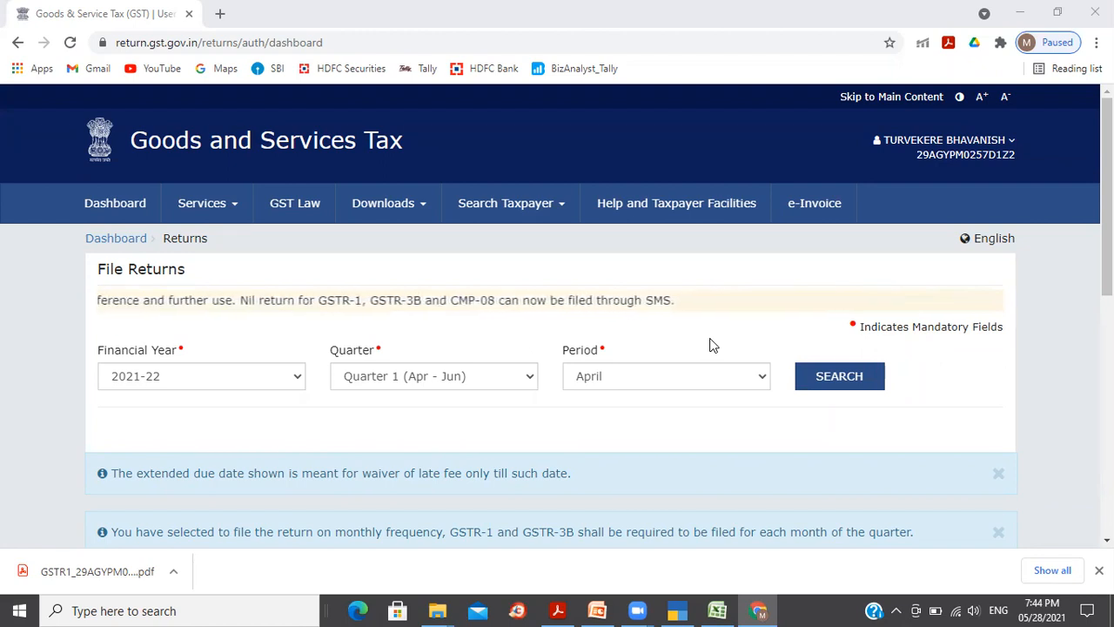
pyautogui.click(677, 610)
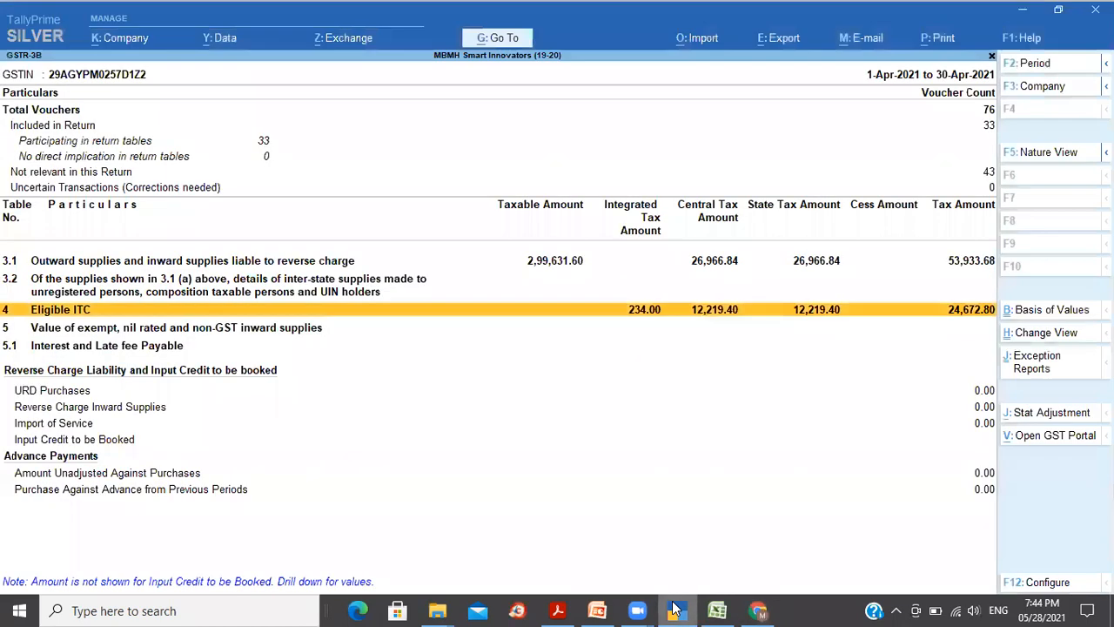
# Step: Close GSTR-3B, open the April GSTR-1 report through Go To, and select Uncertain Transactions
pyautogui.click(711, 205)
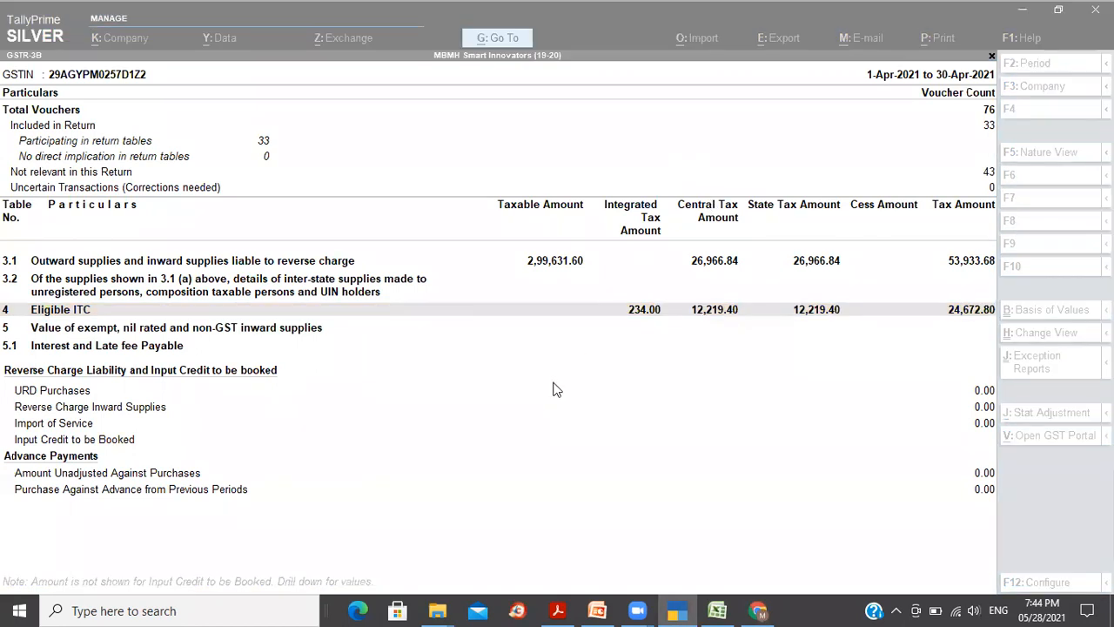
pyautogui.press('Escape')
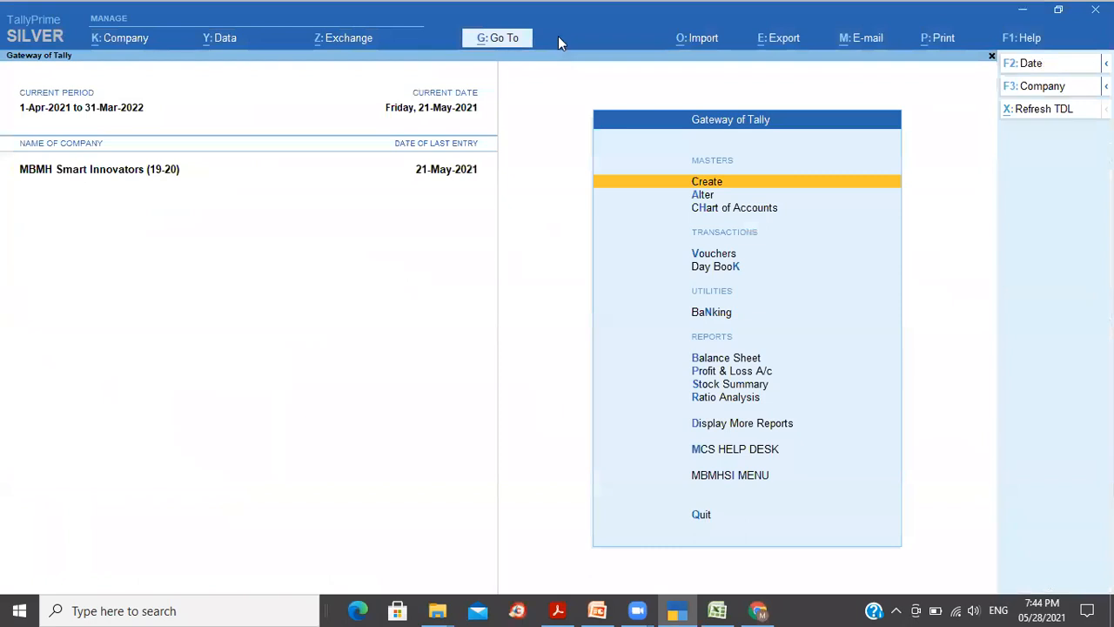
pyautogui.click(510, 41)
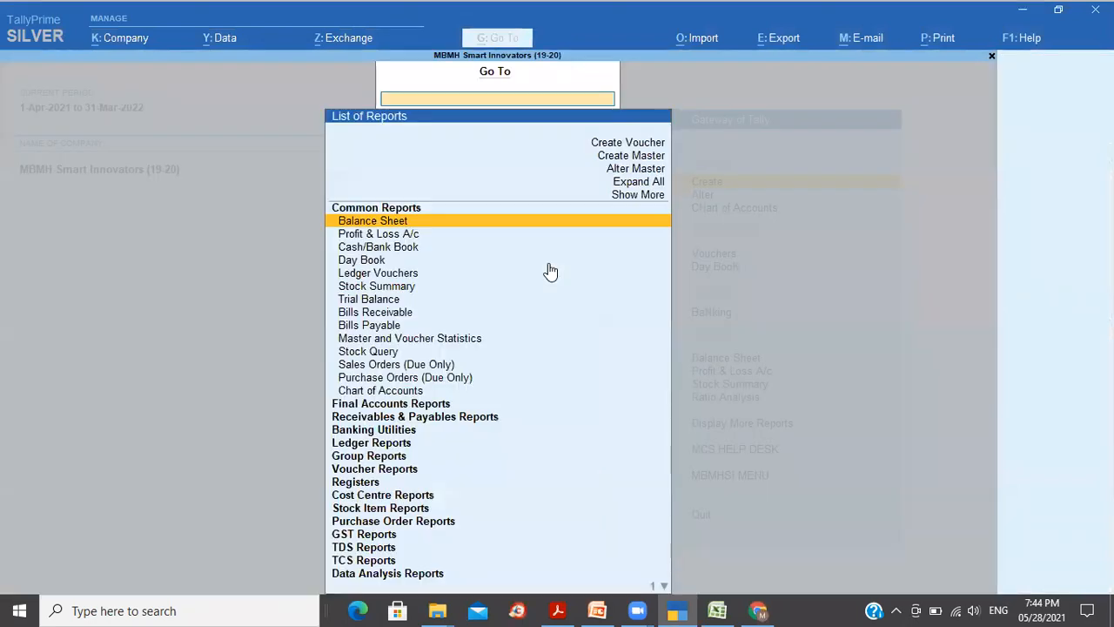
pyautogui.write('Gstr')
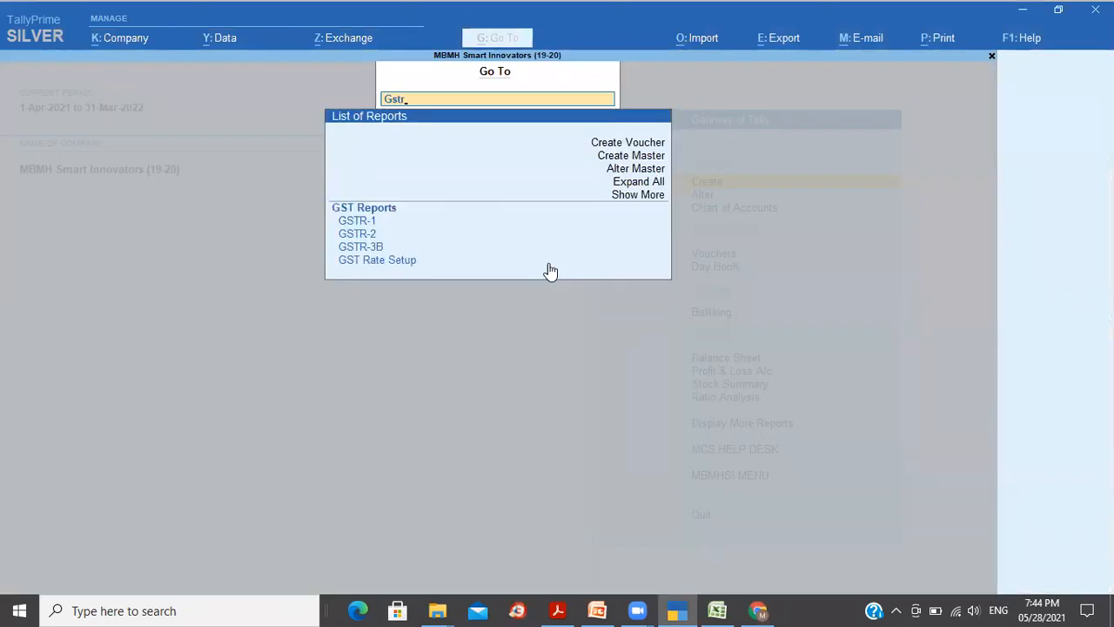
pyautogui.press('Down')
pyautogui.press('Return')
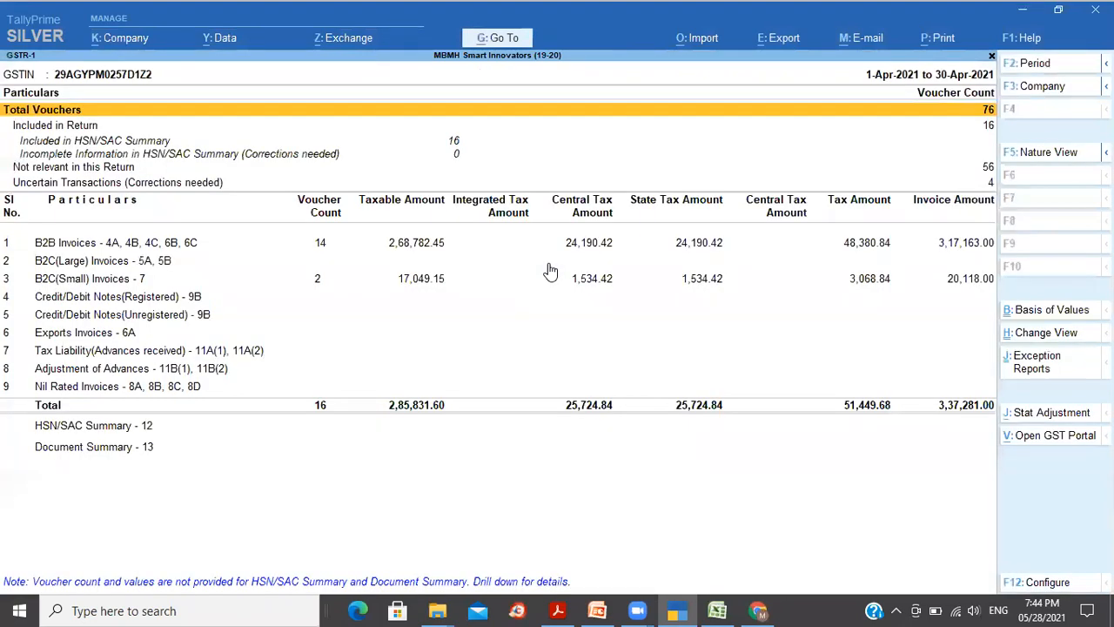
pyautogui.press('Down')
pyautogui.press('Down')
pyautogui.press('Down')
pyautogui.press('Down')
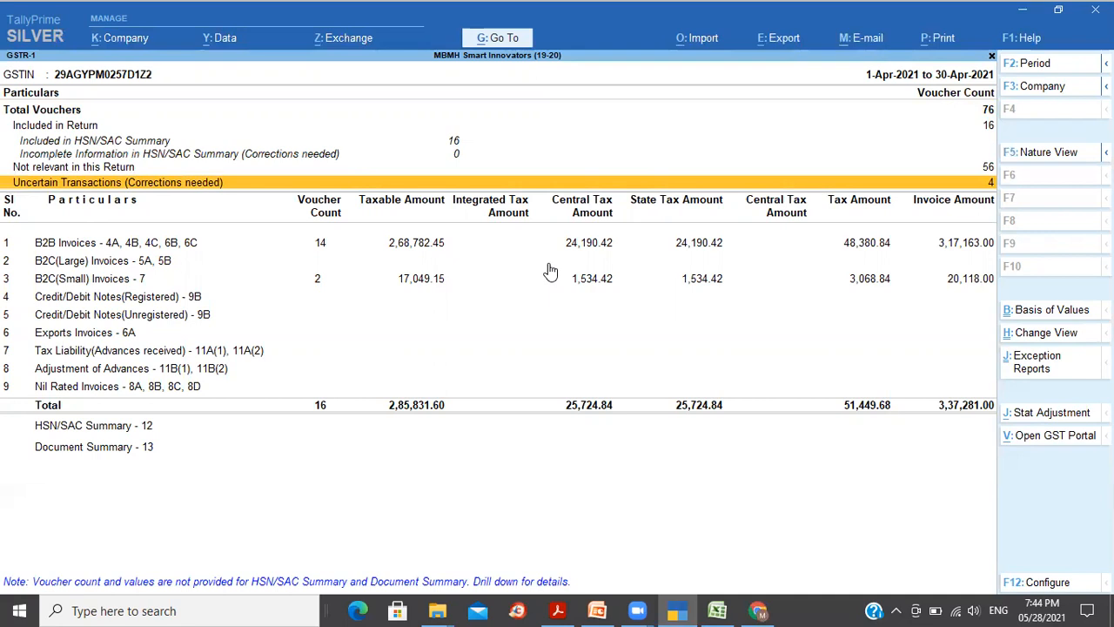
# Step: Drill into Uncertain Transactions to list the vouchers missing required information
pyautogui.press('Return')
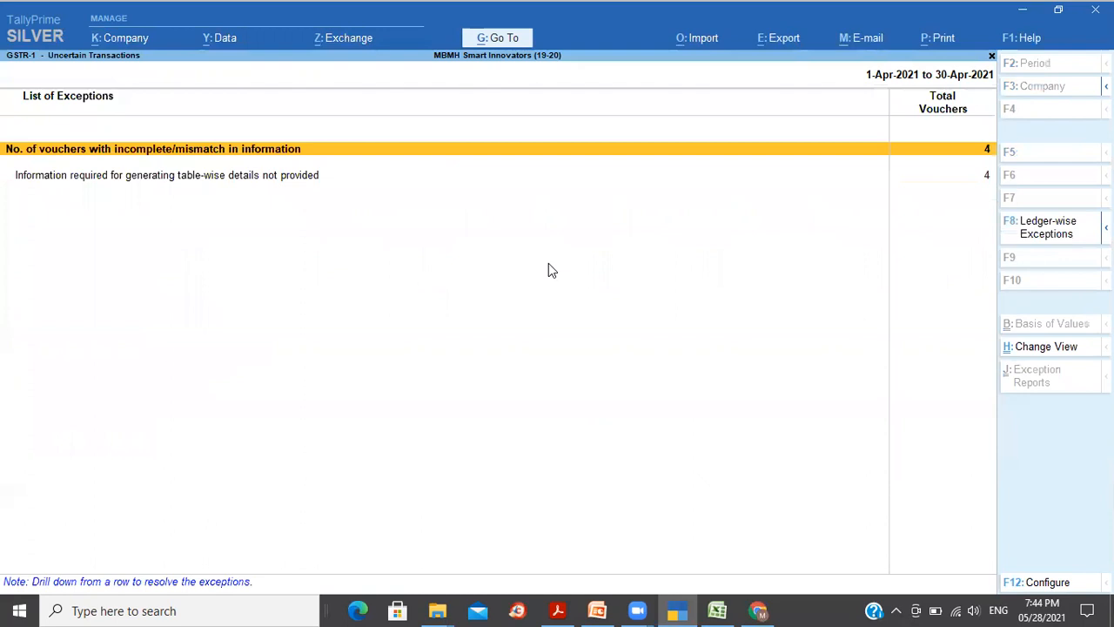
pyautogui.press('Down')
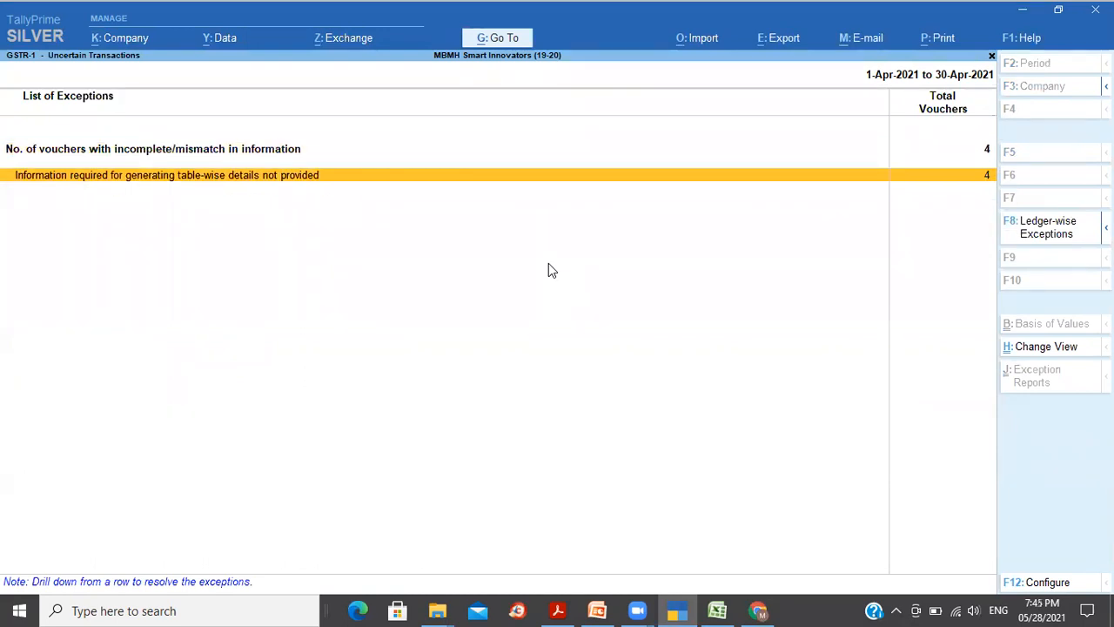
pyautogui.press('Return')
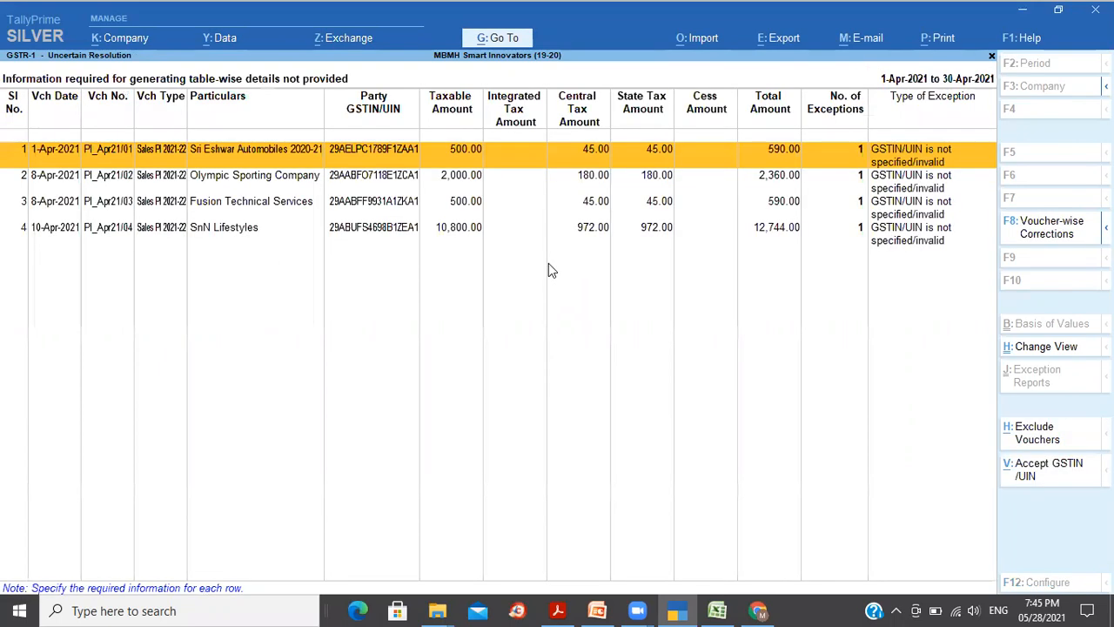
pyautogui.press('Down')
pyautogui.press('Up')
# Step: Review the Sri Eshwar, Olympic Sporting, Fusion Technical and SnN Lifestyles vouchers, then go back
pyautogui.press('Down')
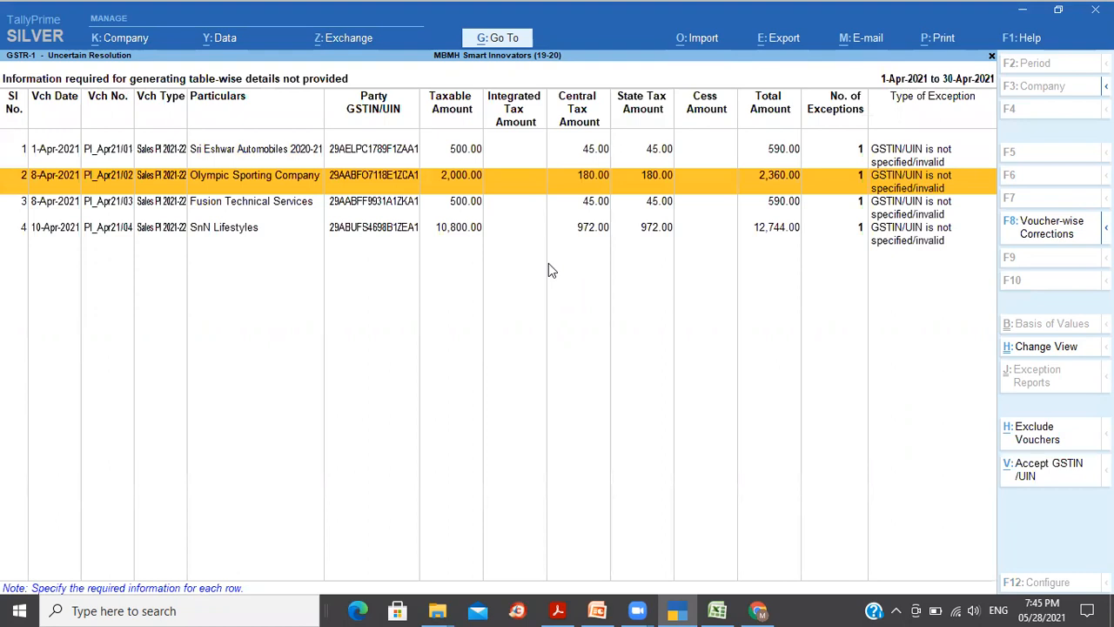
pyautogui.press('Down')
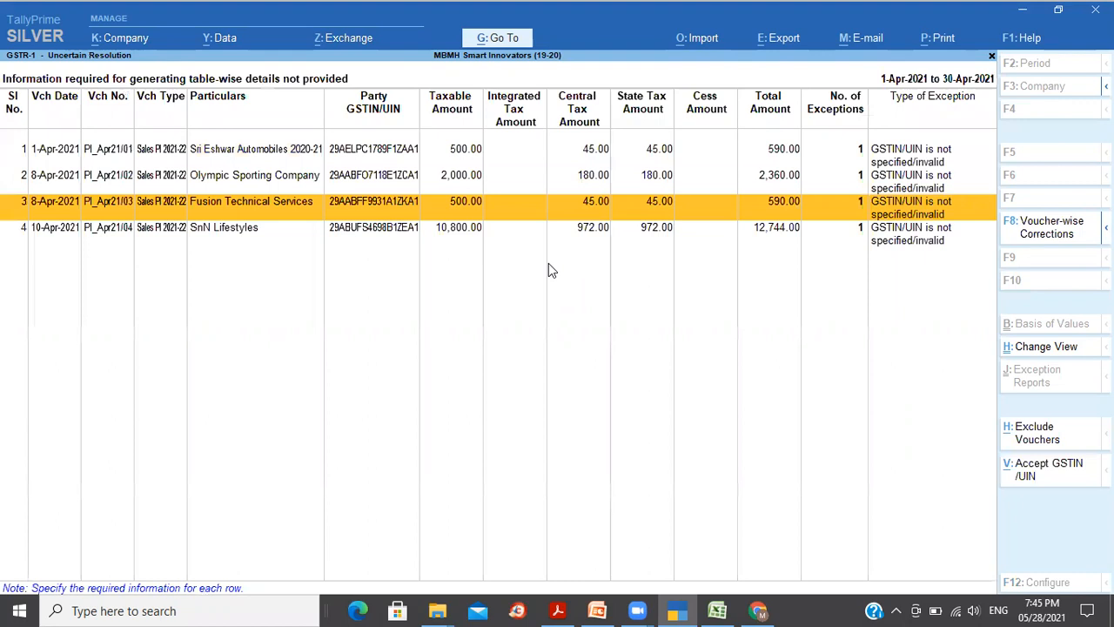
pyautogui.press('Down')
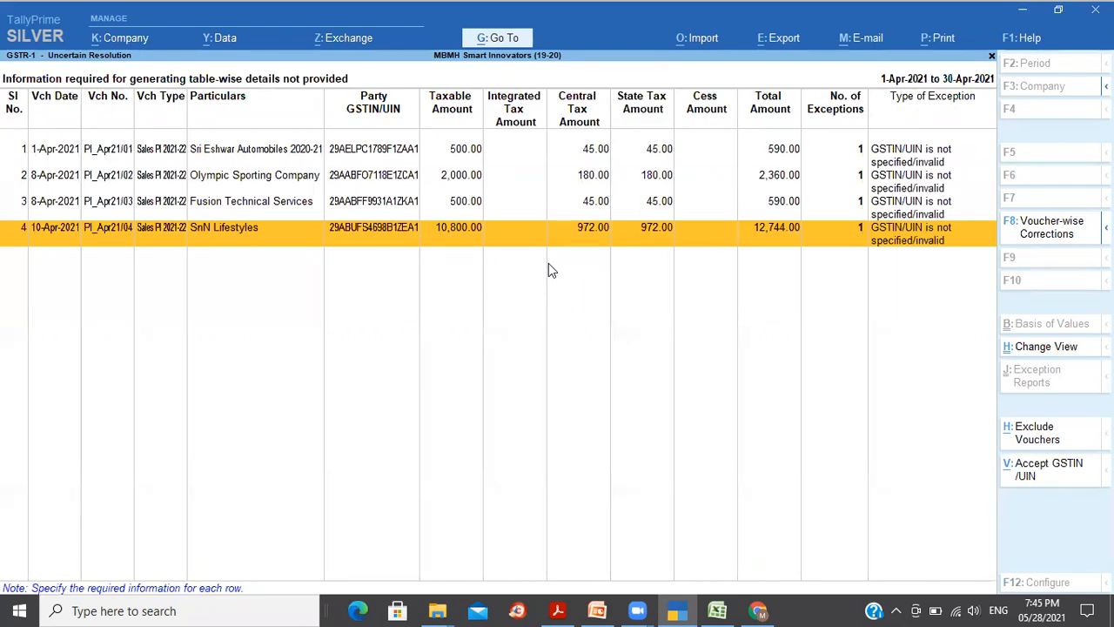
pyautogui.press('Up')
pyautogui.press('Up')
pyautogui.press('Up')
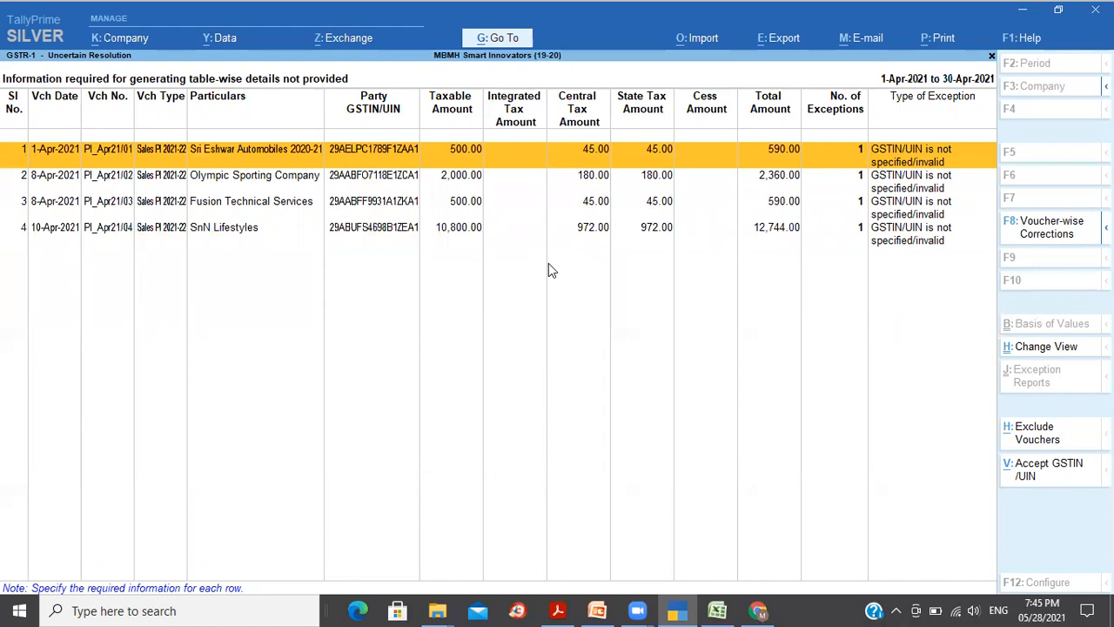
pyautogui.press('Down')
pyautogui.press('Down')
pyautogui.press('Down')
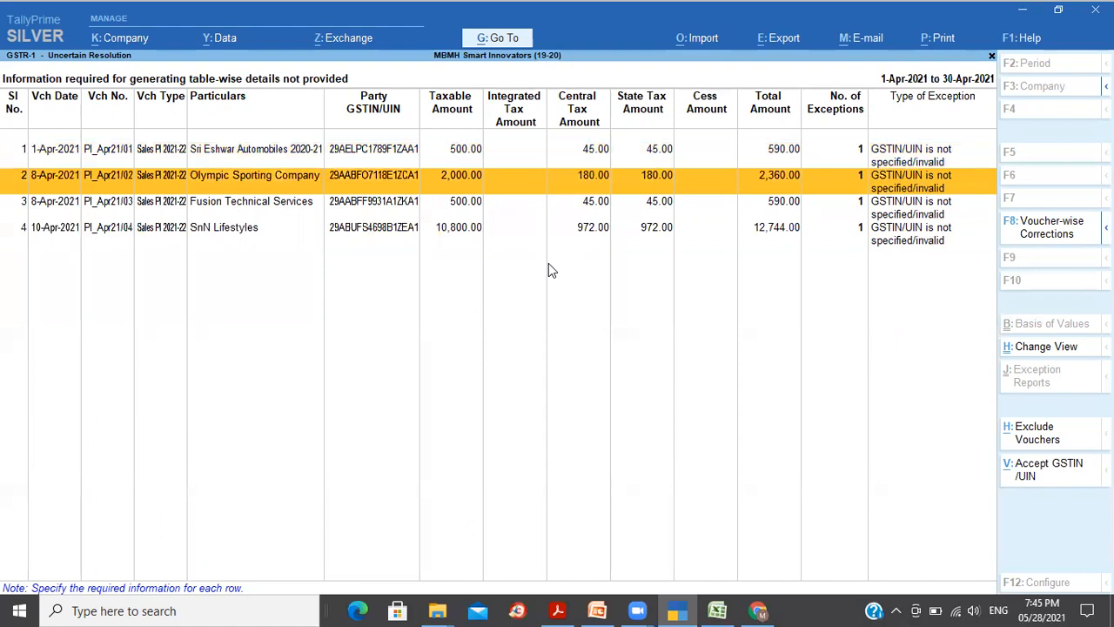
pyautogui.press('Up')
pyautogui.press('Up')
pyautogui.press('Up')
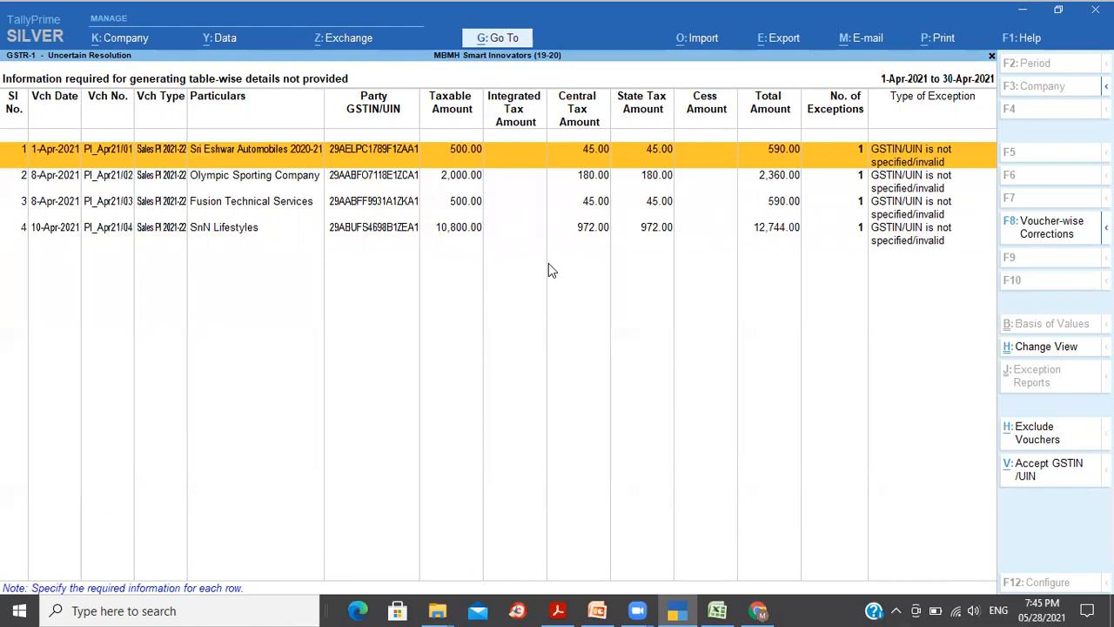
pyautogui.press('Down')
pyautogui.press('Down')
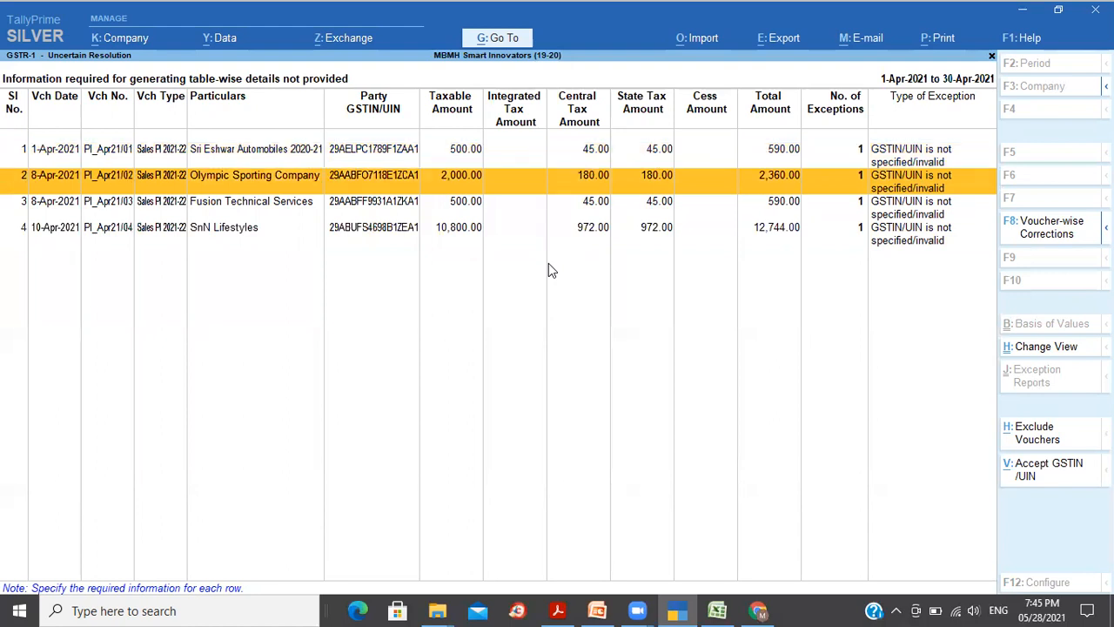
pyautogui.press('Down')
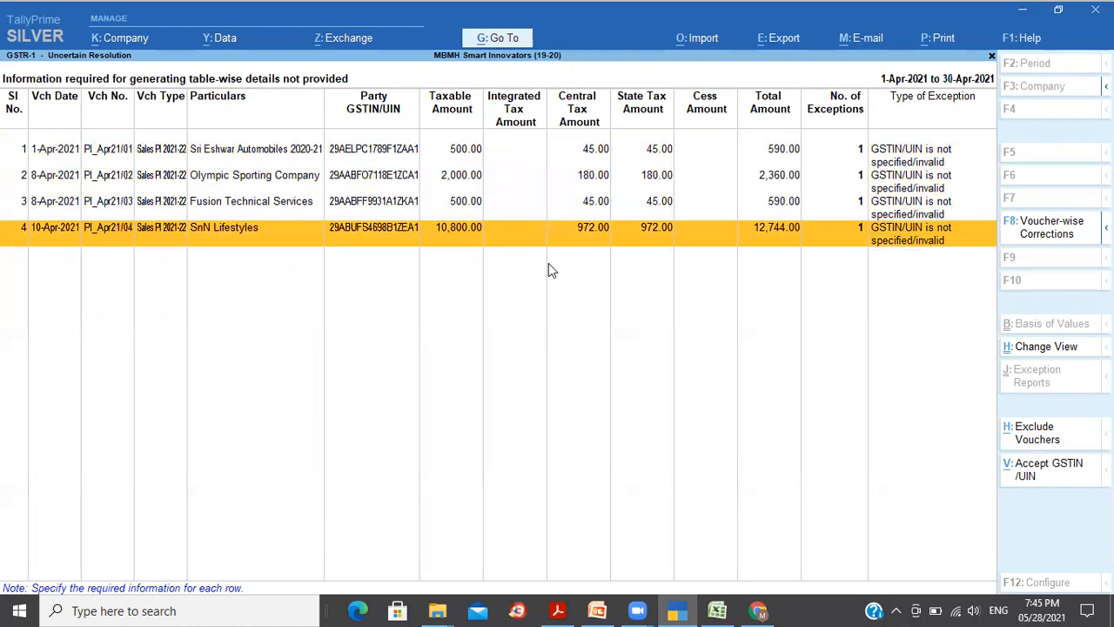
pyautogui.press('Up')
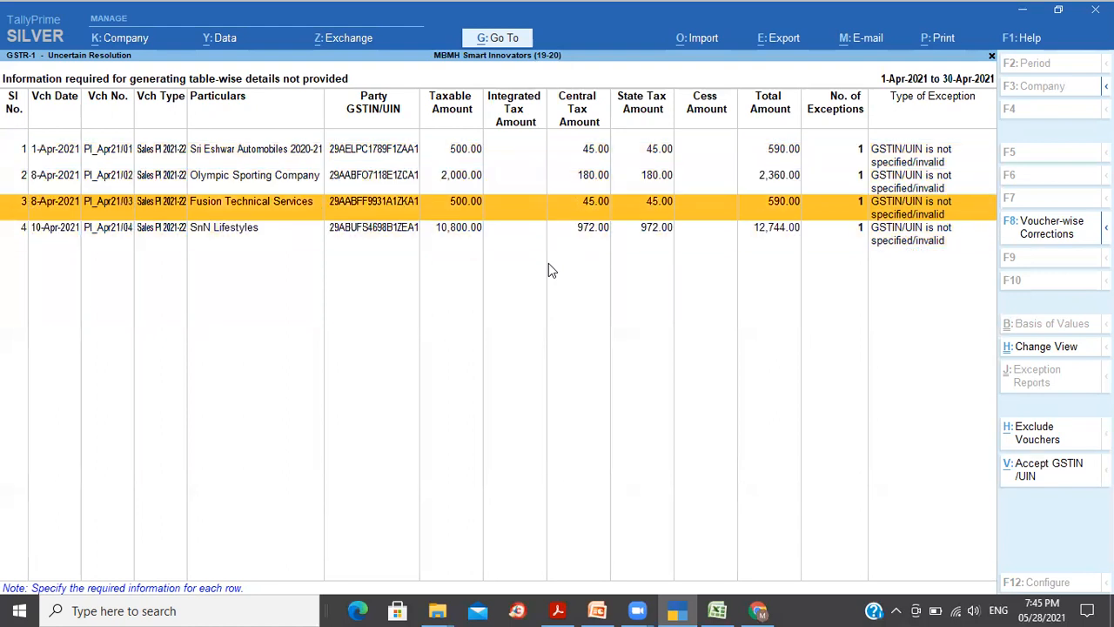
pyautogui.press('Up')
pyautogui.press('Up')
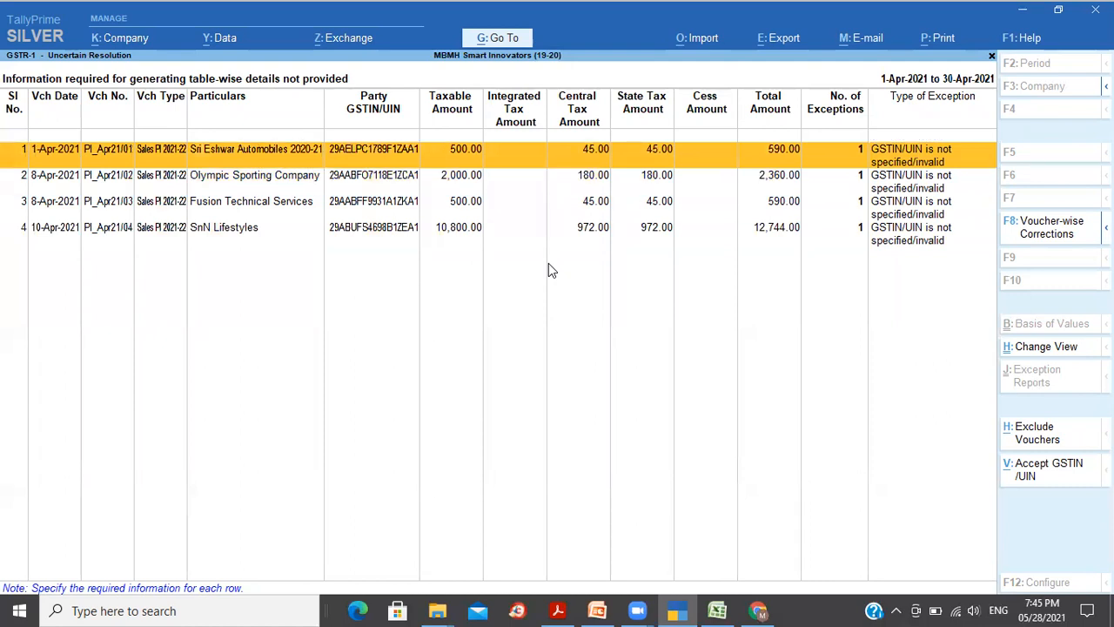
pyautogui.press('Down')
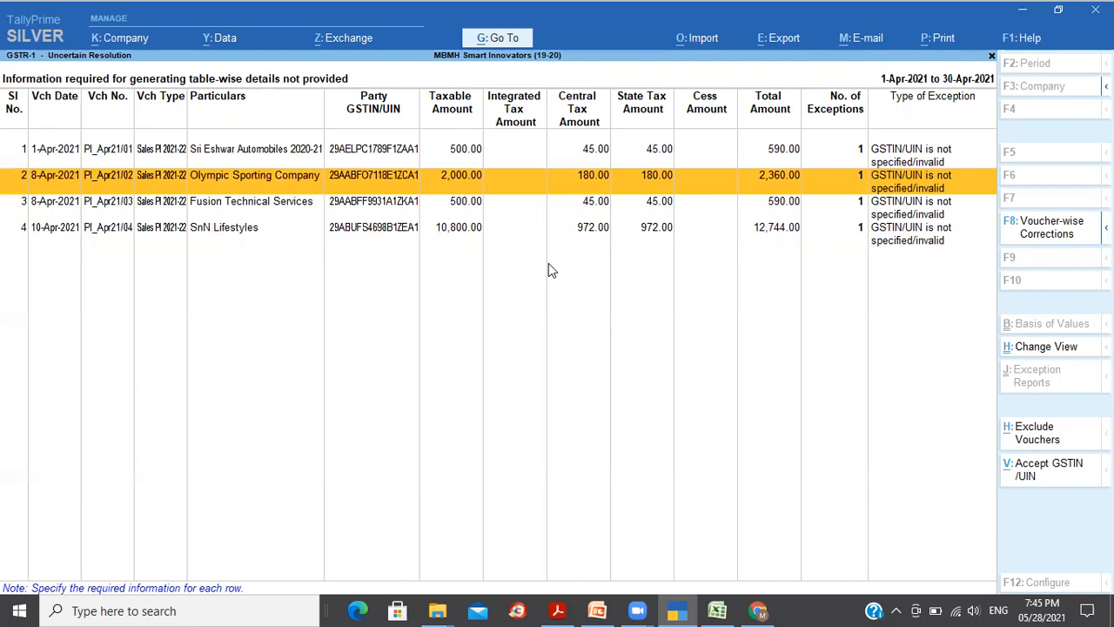
pyautogui.press('Down')
pyautogui.press('Down')
pyautogui.press('Up')
pyautogui.press('Up')
pyautogui.press('Escape')
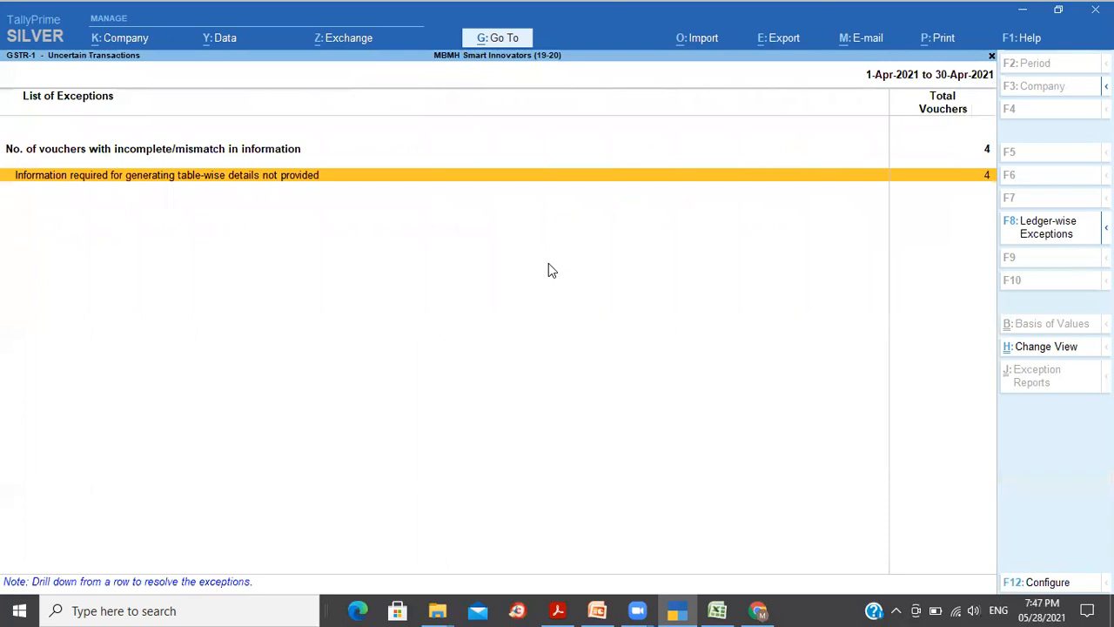
# Step: Close the exceptions summary and the GSTR-1 report to reach Gateway of Tally
pyautogui.press('Escape')
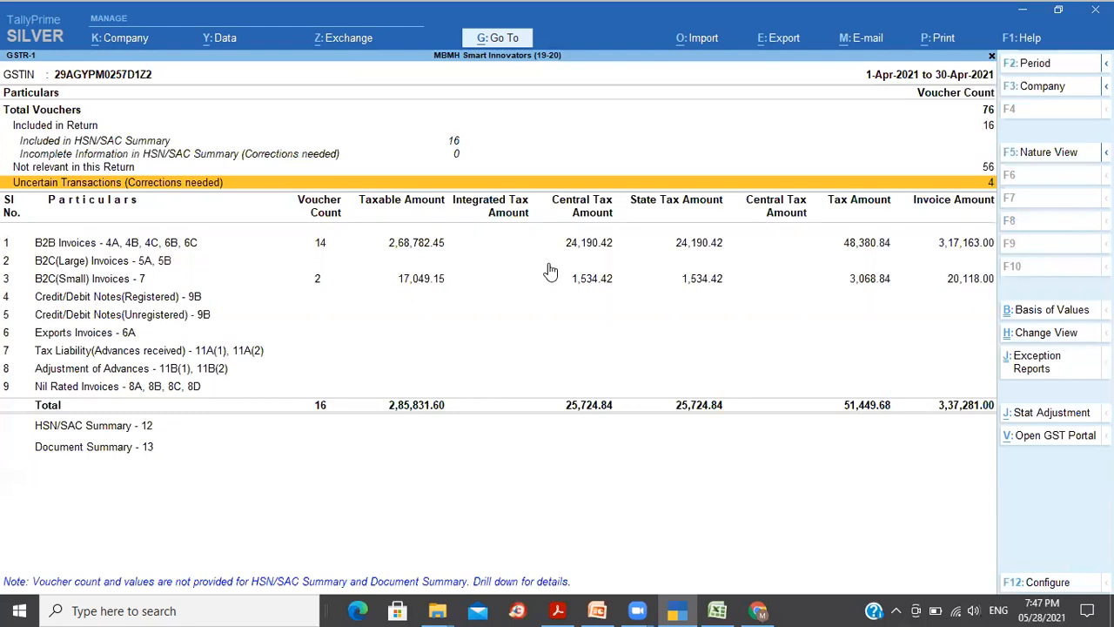
pyautogui.press('Escape')
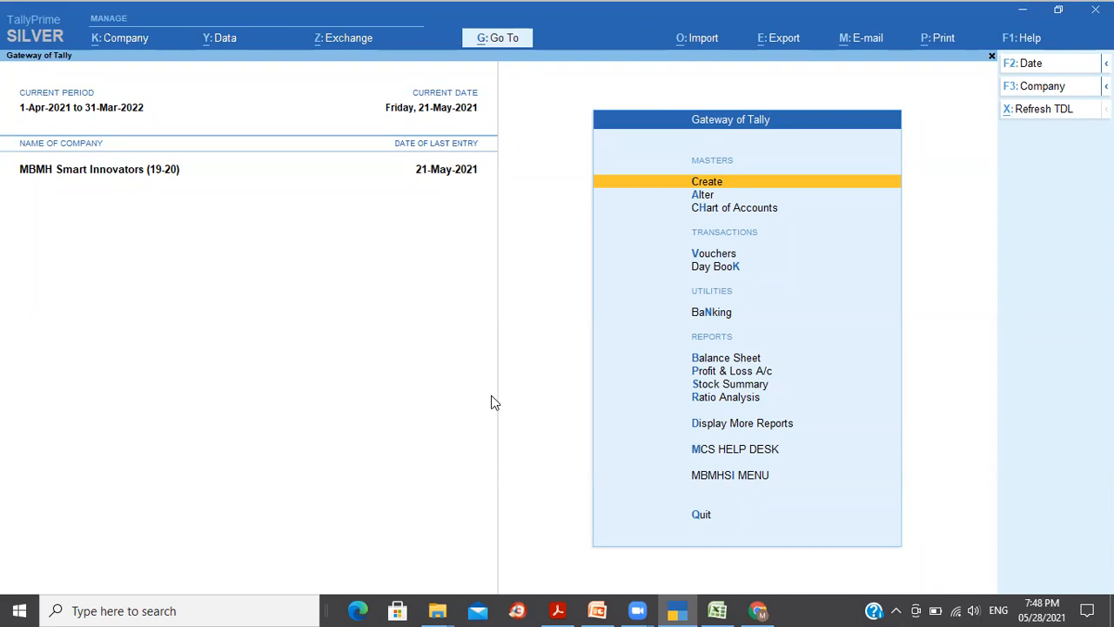
# Step: Launch Notepad from the Run prompt with a blank note
pyautogui.press('super+r')
pyautogui.write('n')
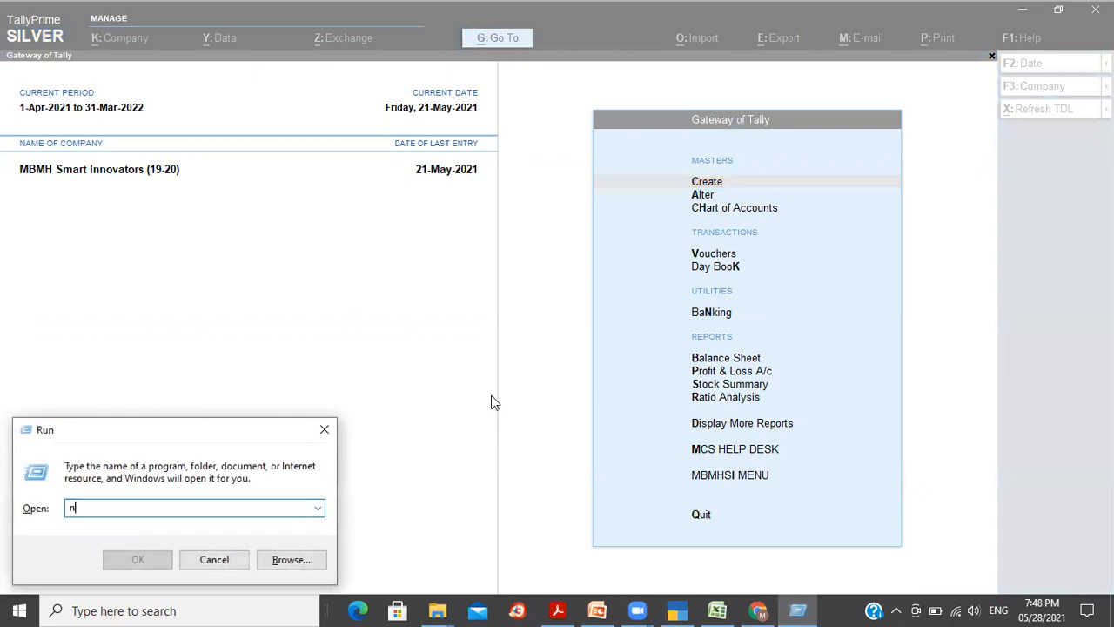
pyautogui.write('otepad')
pyautogui.press('Return')
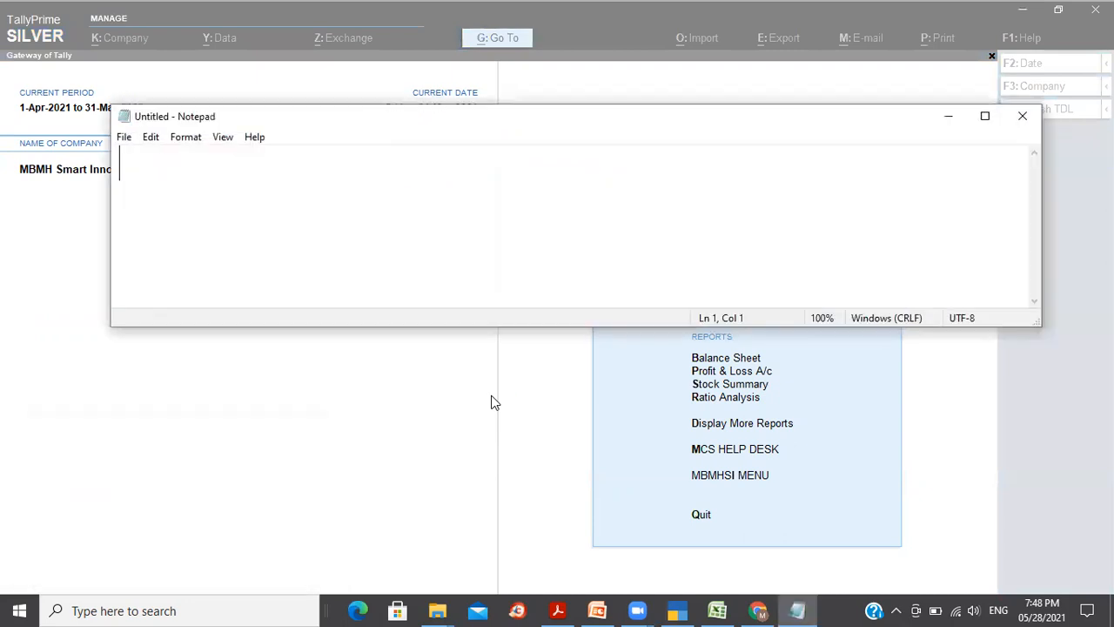
# Step: Type 'What are the penalties for late filing of GST?' and minimise Notepad
pyautogui.write('What are the')
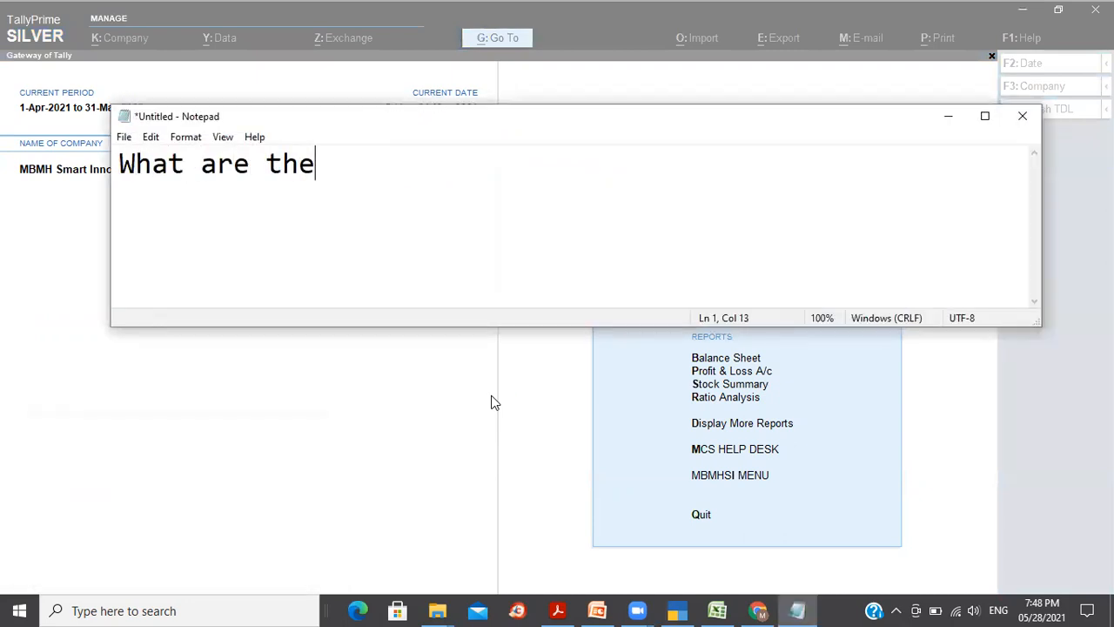
pyautogui.write(' penal')
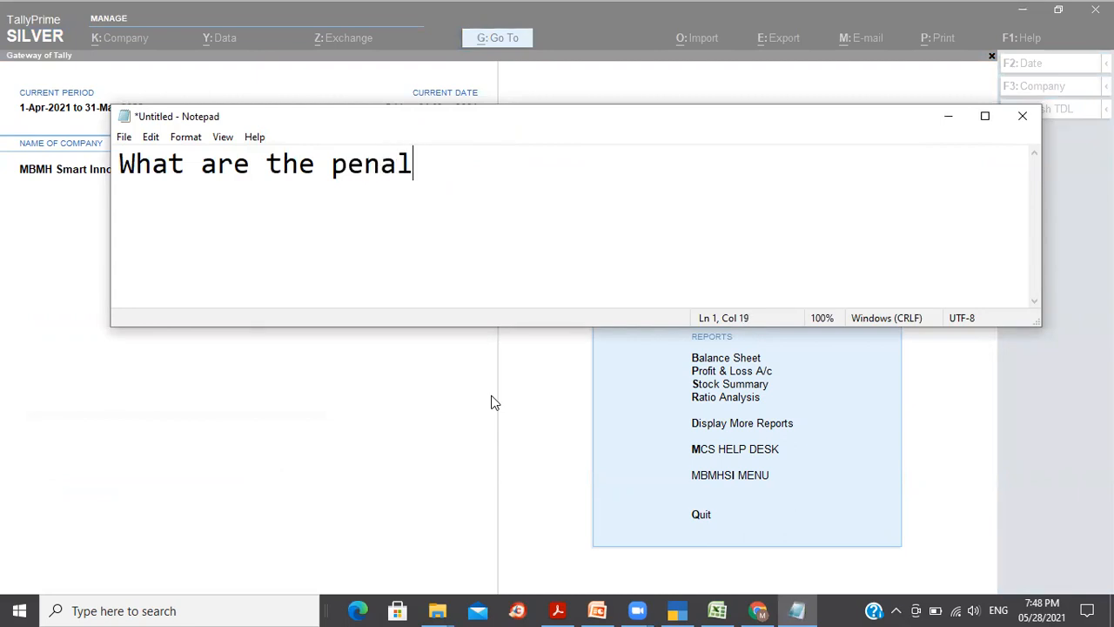
pyautogui.write('ties for')
pyautogui.press('BackSpace')
pyautogui.write('or ;a')
pyautogui.press('BackSpace')
pyautogui.press('BackSpace')
pyautogui.write('late fili')
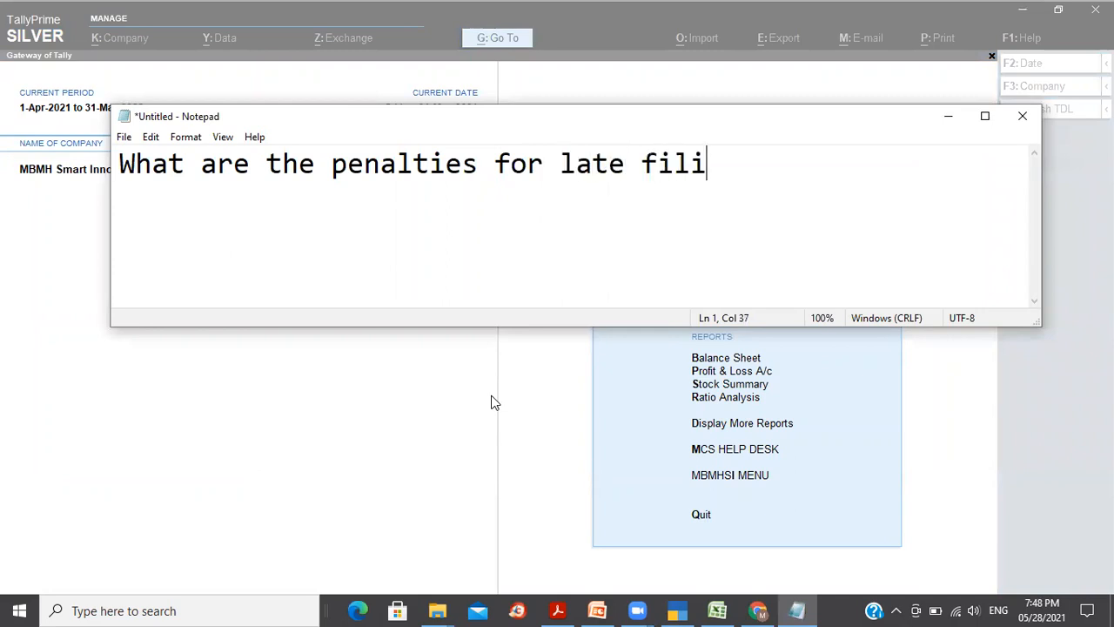
pyautogui.write('ng of GST?')
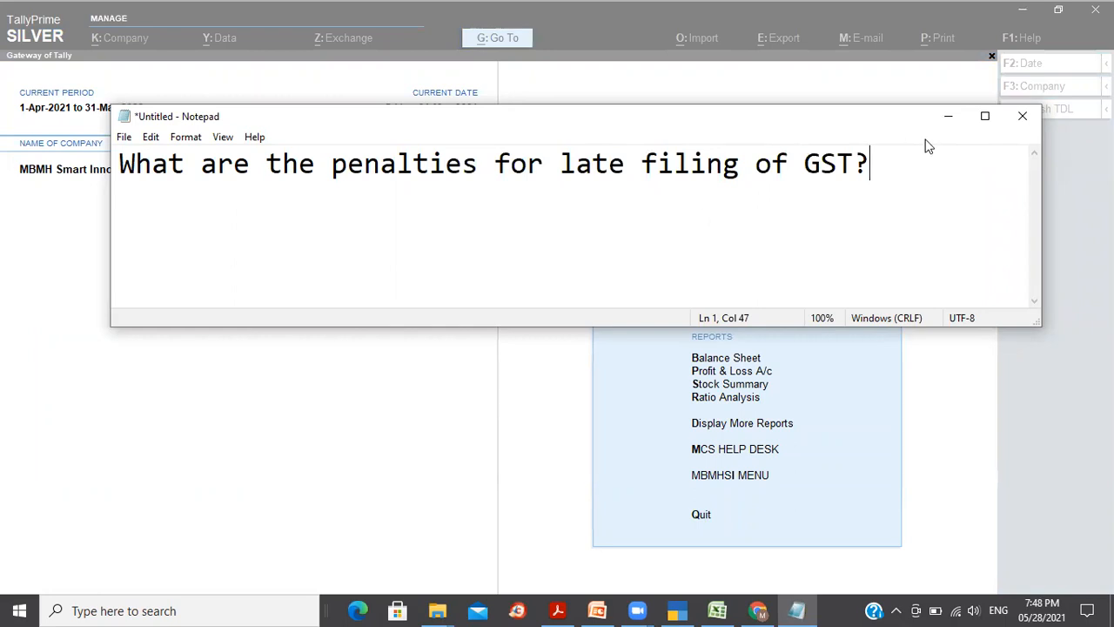
pyautogui.click(950, 120)
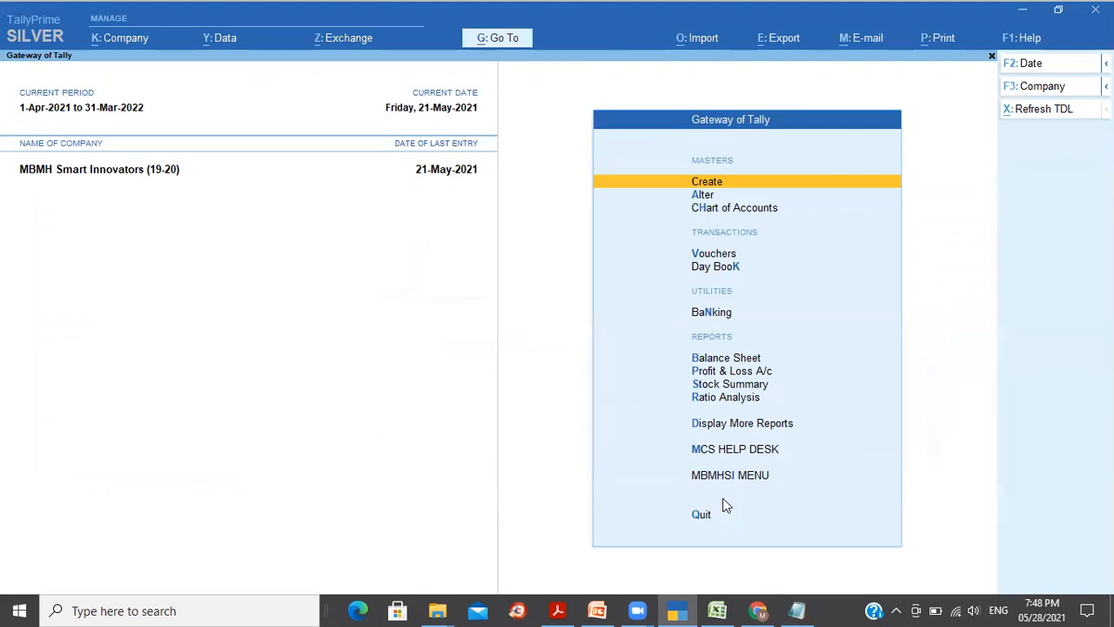
# Step: In Chrome, search April 2021-22 returns and choose Prepare Online for GSTR-3B
pyautogui.click(758, 610)
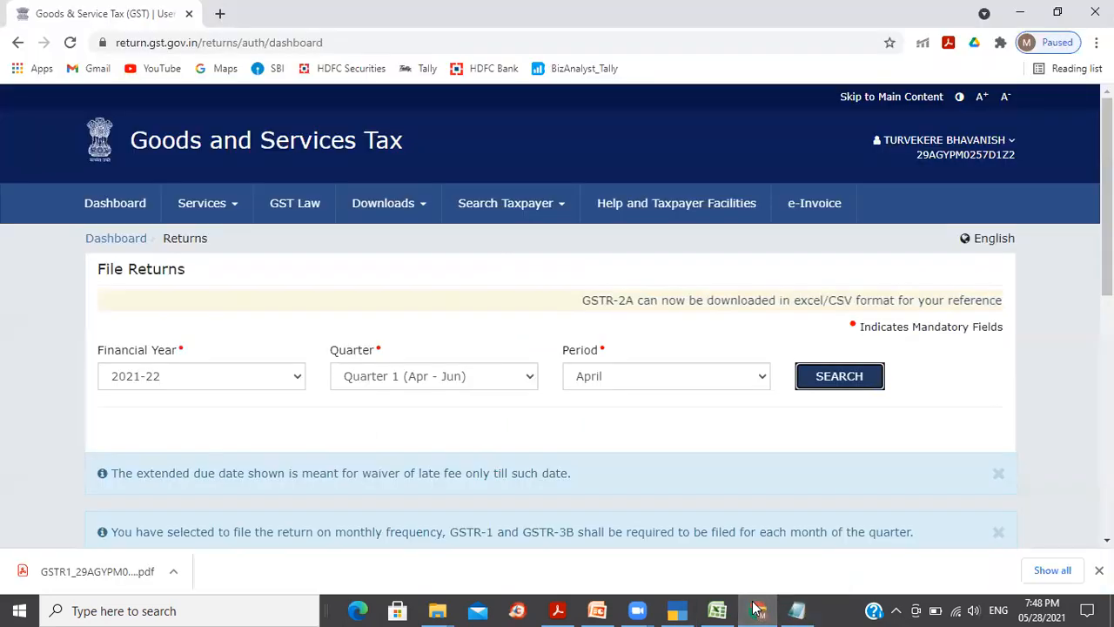
pyautogui.click(835, 379)
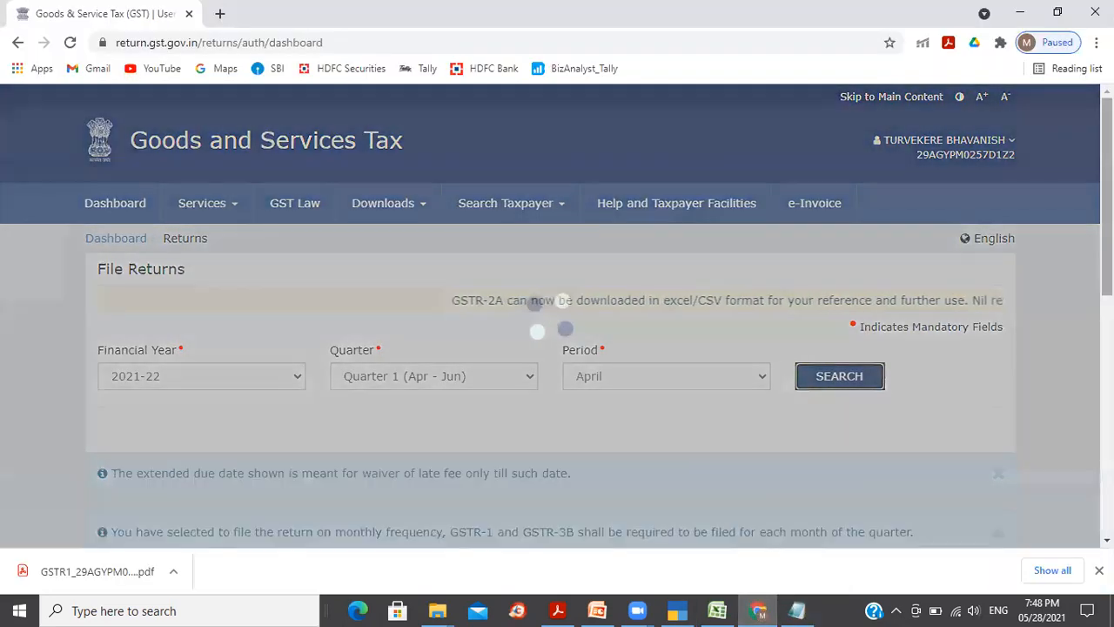
pyautogui.scroll(-6, 557, 348)
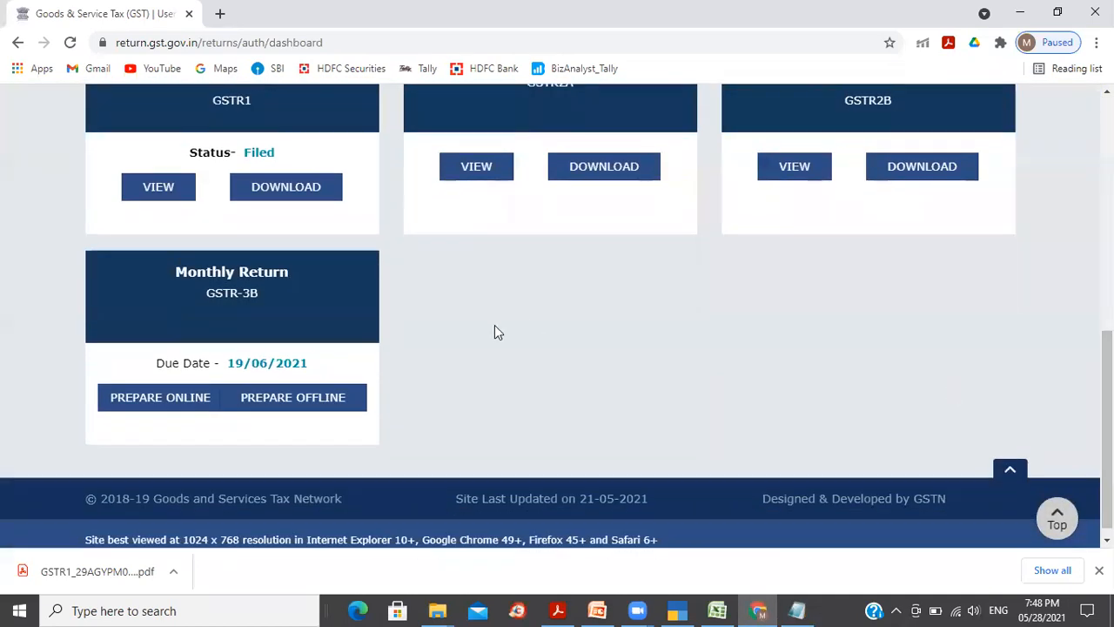
pyautogui.click(257, 312)
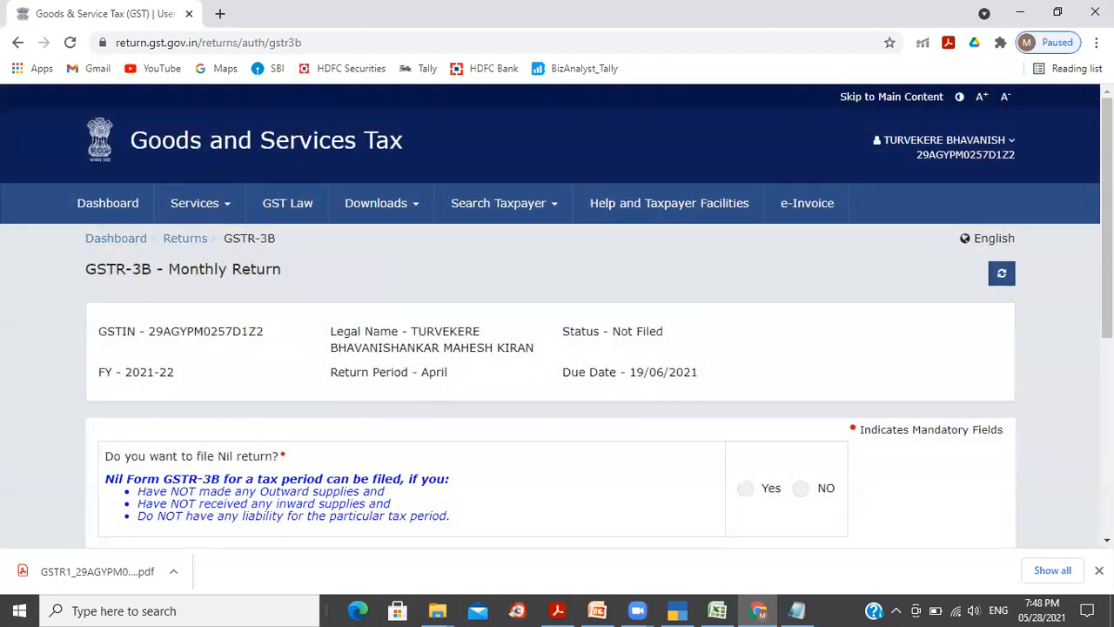
# Step: Answer NO to filing a nil return, proceed, and close the summary notice
pyautogui.scroll(-3, 558, 313)
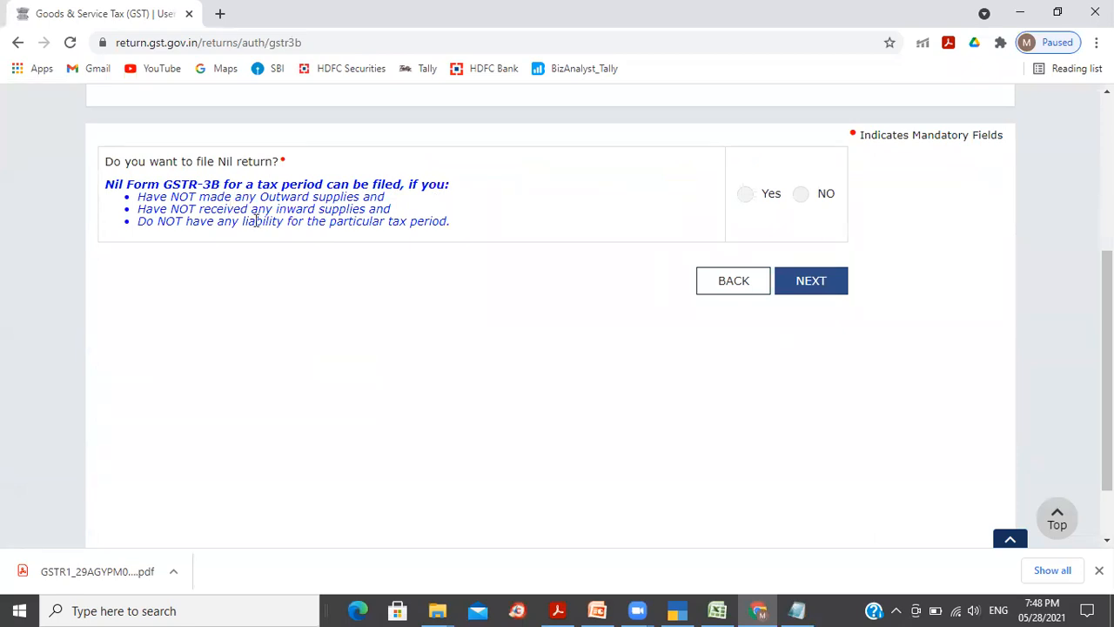
pyautogui.click(808, 201)
pyautogui.click(806, 291)
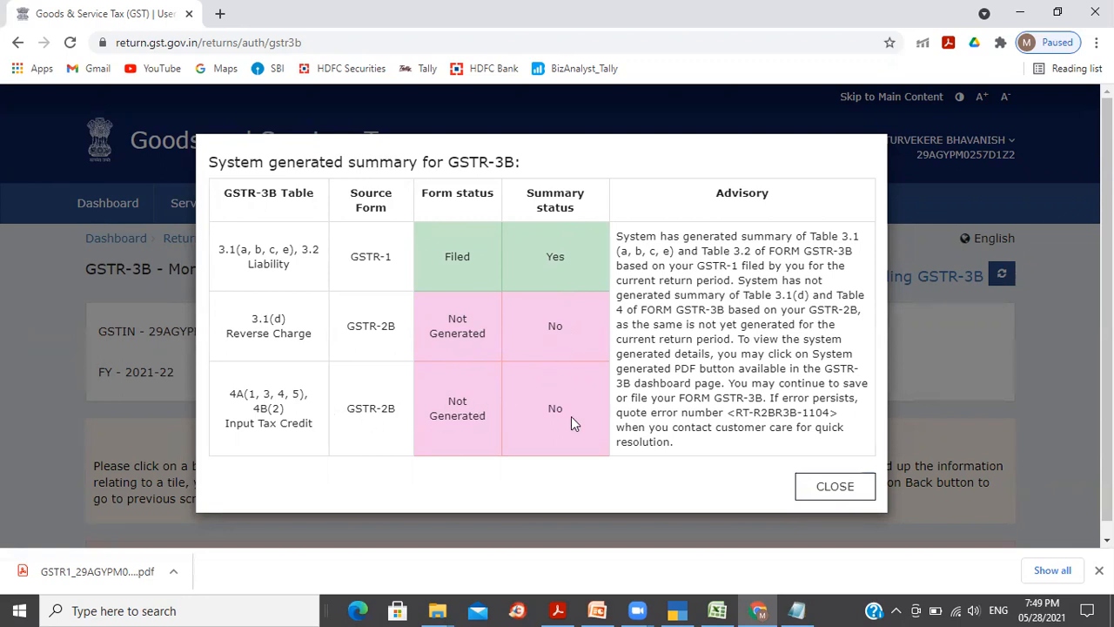
pyautogui.click(836, 488)
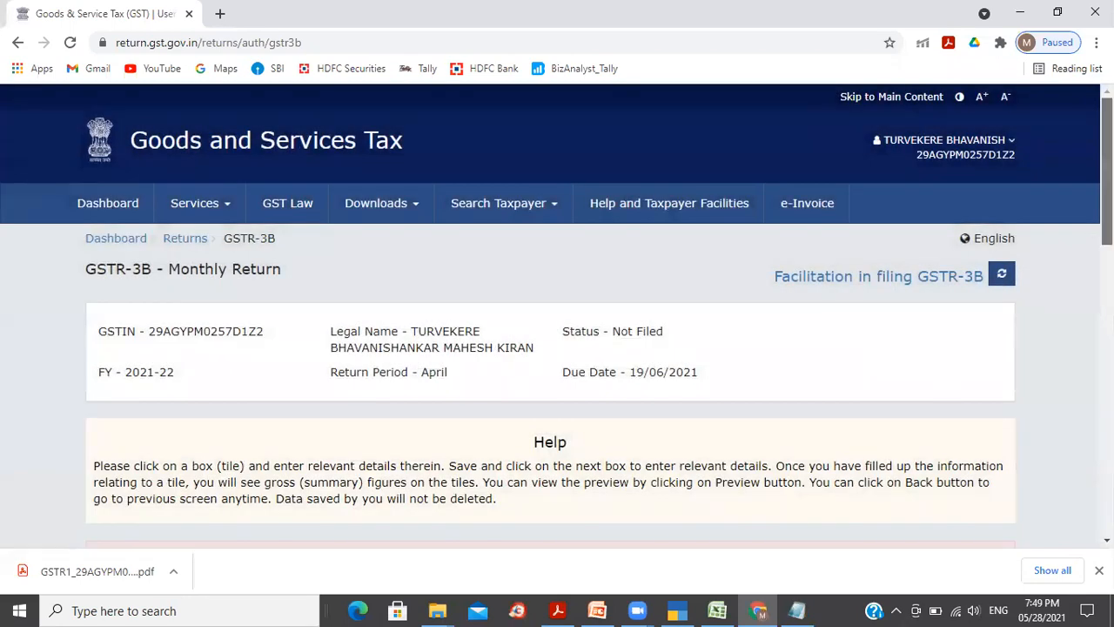
# Step: Scroll through tiles 3.1 to 5.1 showing ₹26,966.84 central and state tax, then return to TallyPrime
pyautogui.scroll(-3, 558, 348)
pyautogui.scroll(-3, 557, 349)
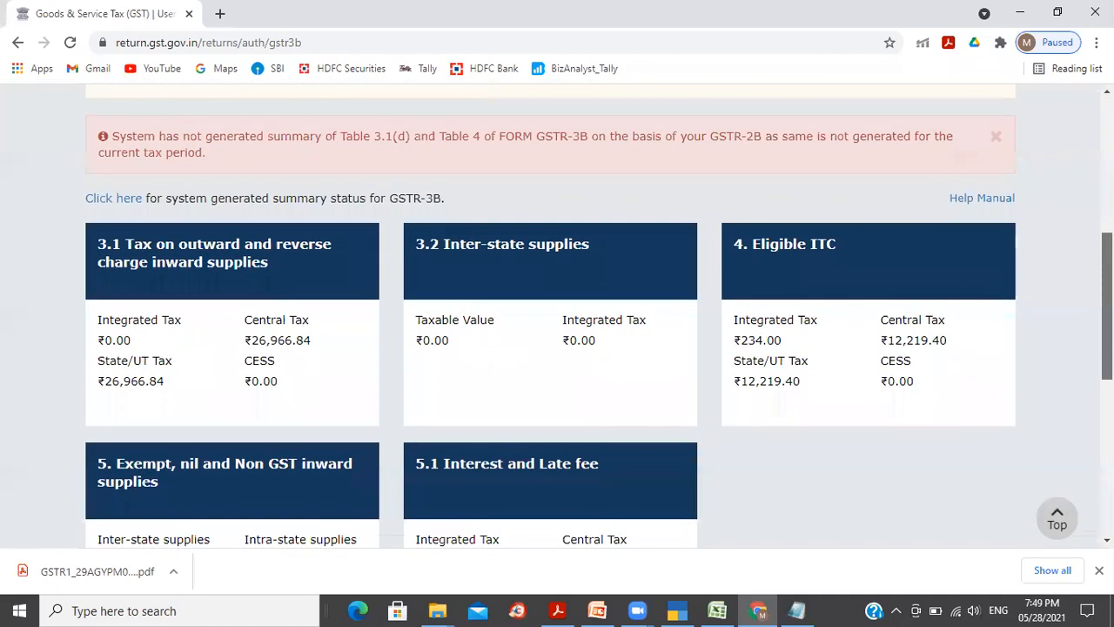
pyautogui.scroll(-1, 414, 279)
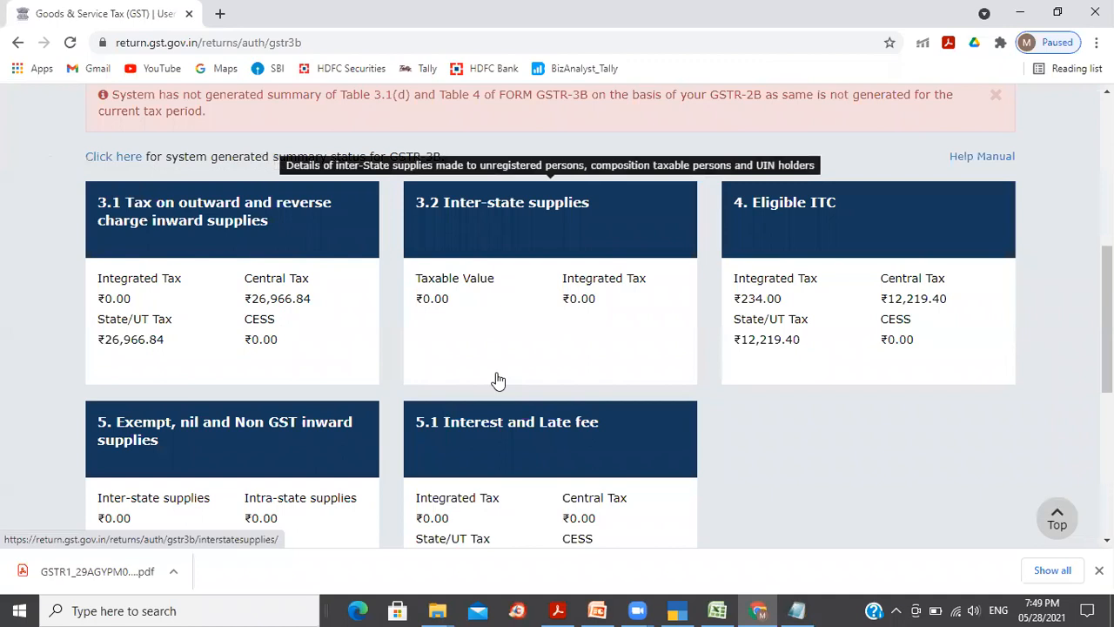
pyautogui.hotkey('alt', 'Tab')
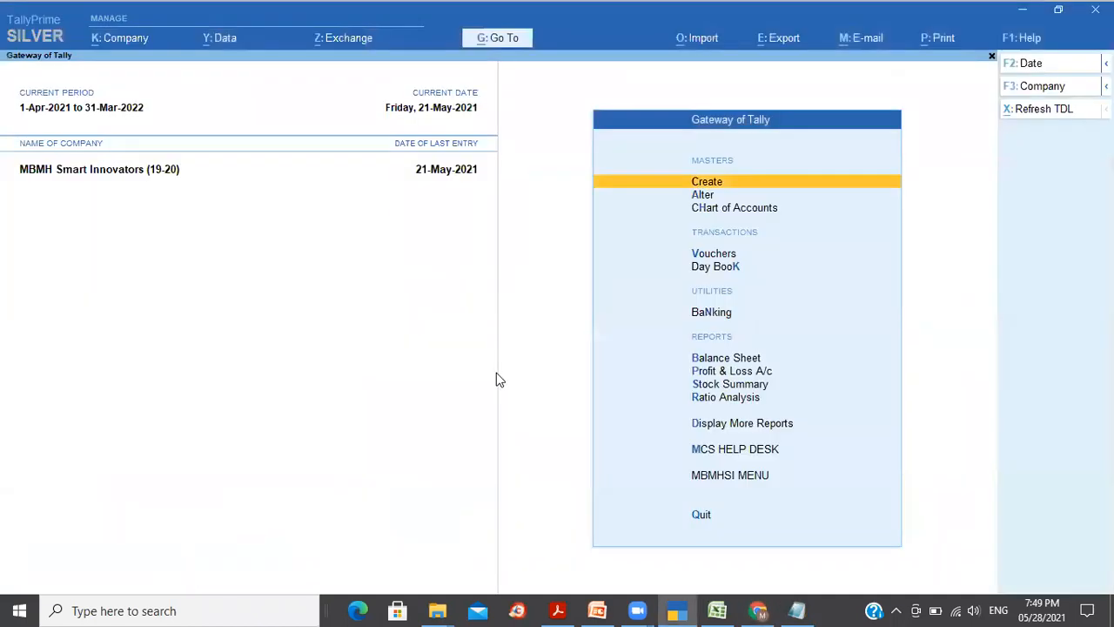
# Step: Open the GSTR-3B report via Go To, select the 3.1 outward supplies row, then return to the portal
pyautogui.hotkey('alt', 'g')
pyautogui.write('S')
pyautogui.press('BackSpace')
pyautogui.write('Gstr')
pyautogui.press('Up')
pyautogui.press('Return')
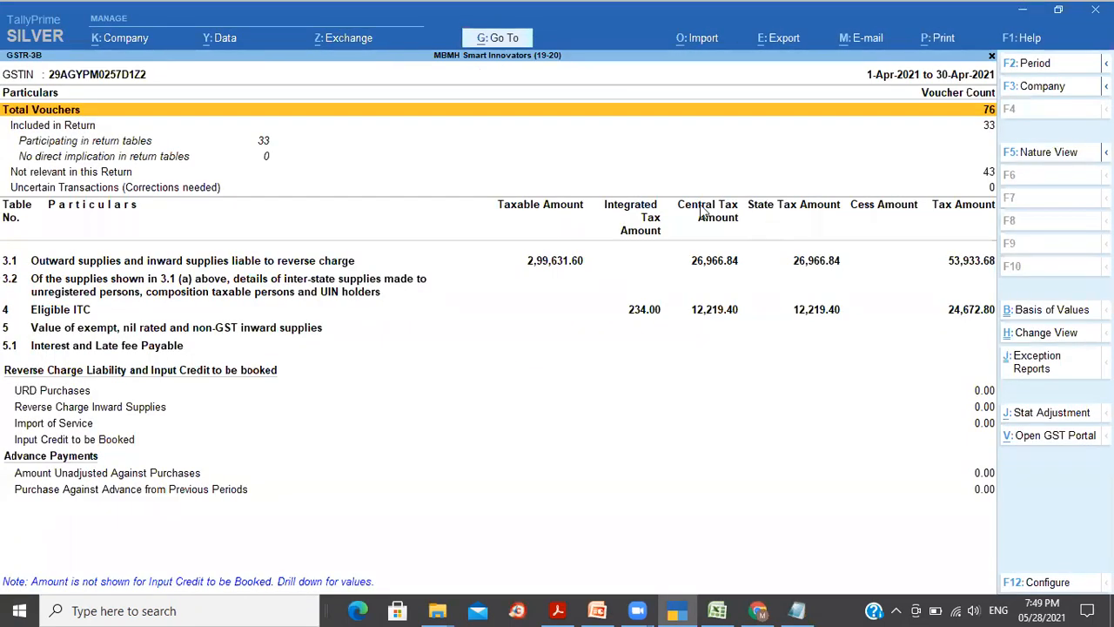
pyautogui.click(707, 264)
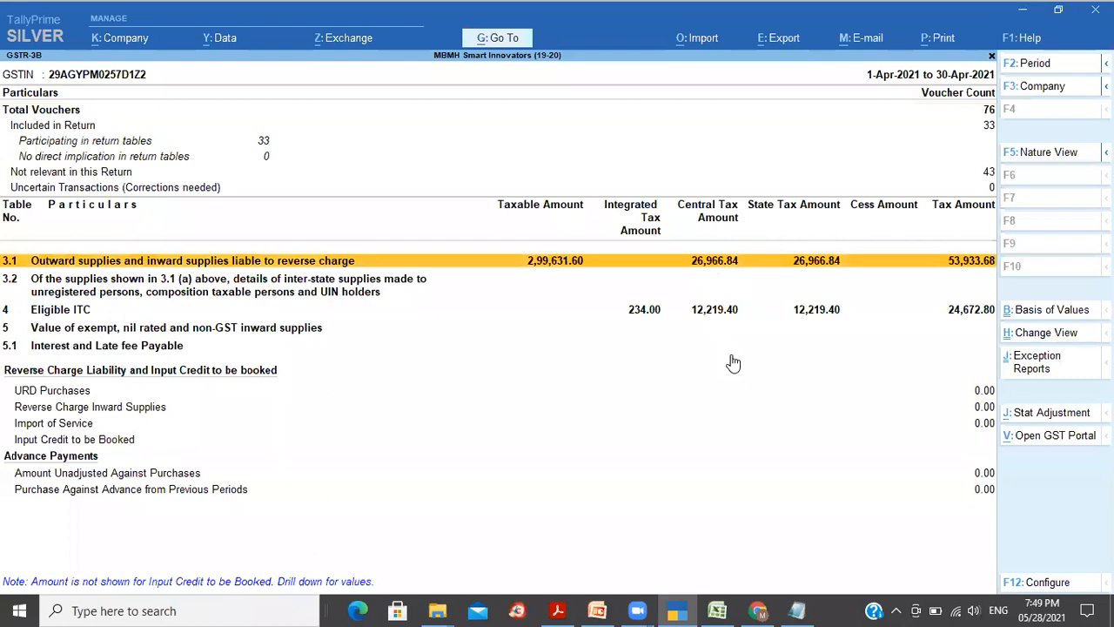
pyautogui.hotkey('alt', 'Tab')
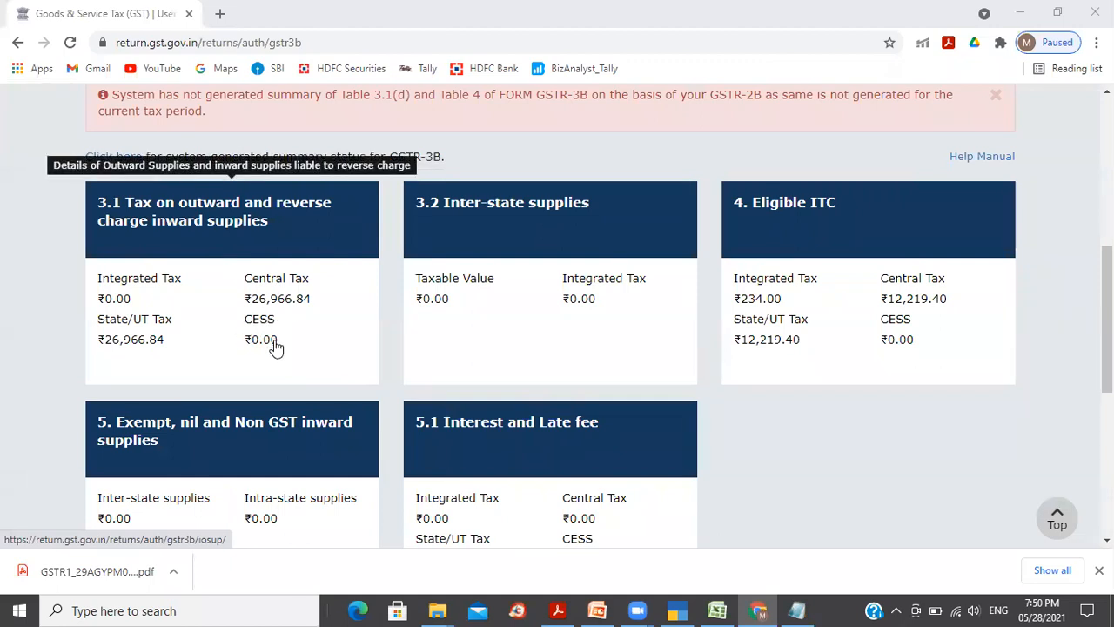
# Step: Compare TallyPrime's Eligible ITC row with the portal tiles, then scroll to the portal's filing section
pyautogui.hotkey('alt', 'Tab')
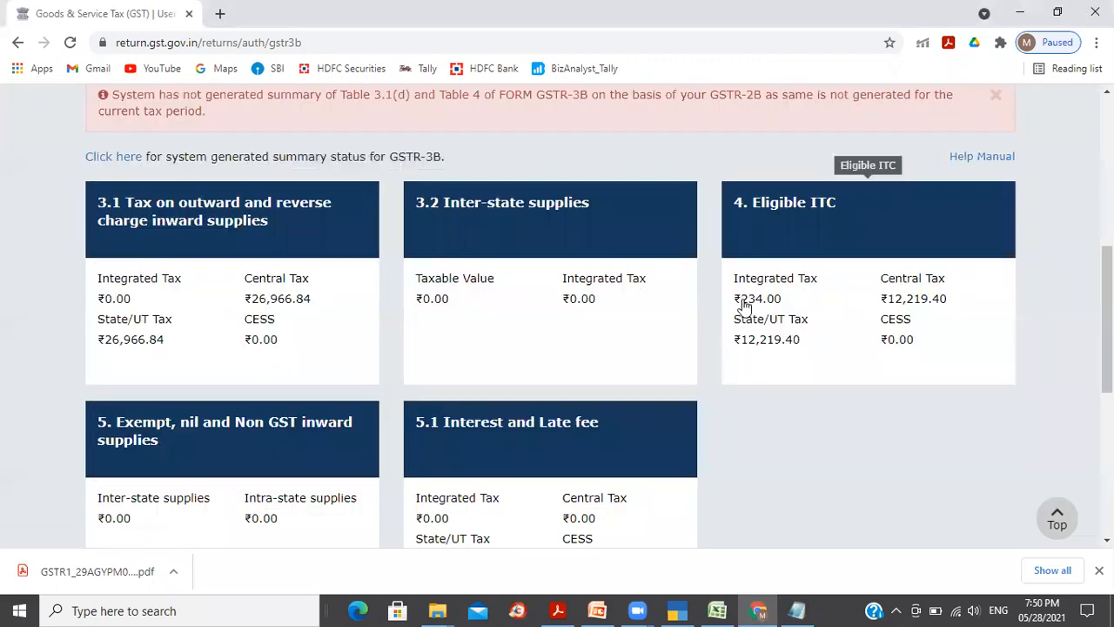
pyautogui.hotkey('alt', 'Tab')
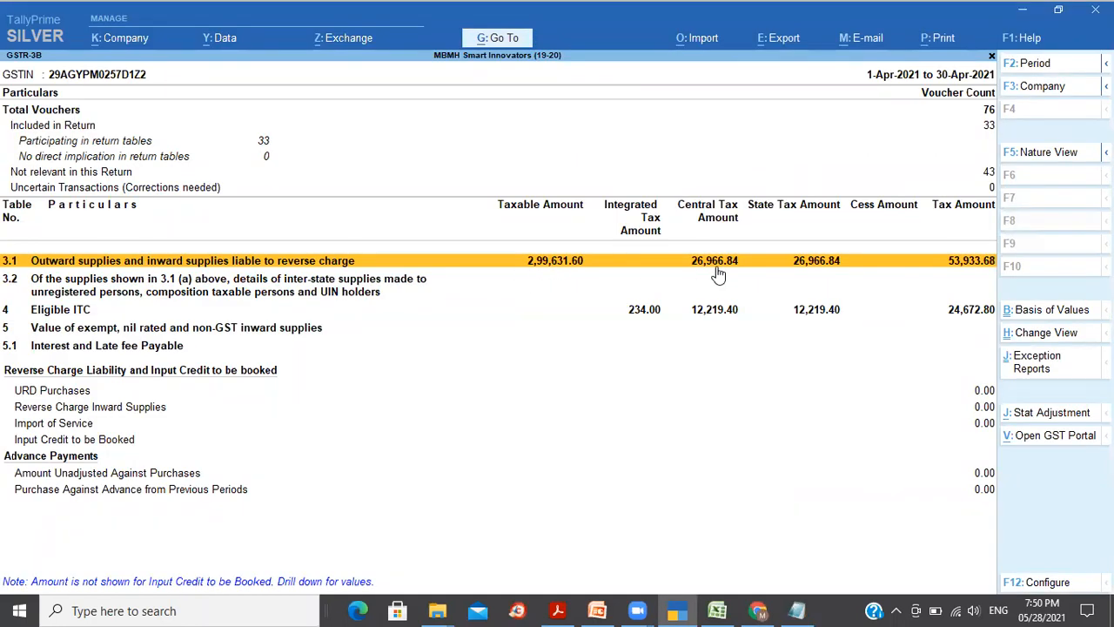
pyautogui.click(720, 315)
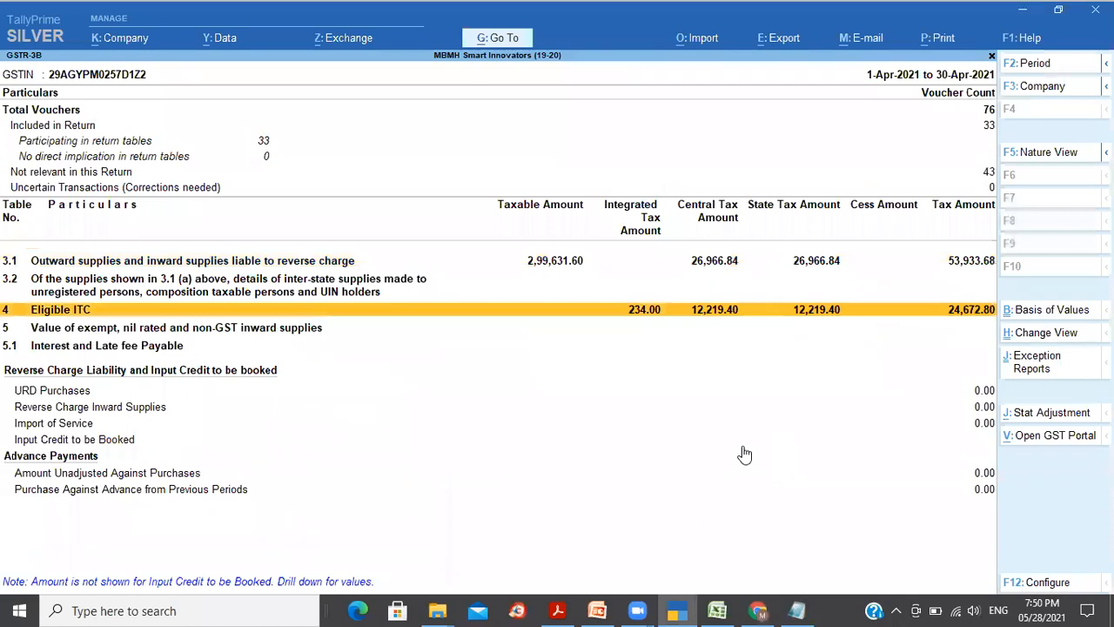
pyautogui.hotkey('alt', 'Tab')
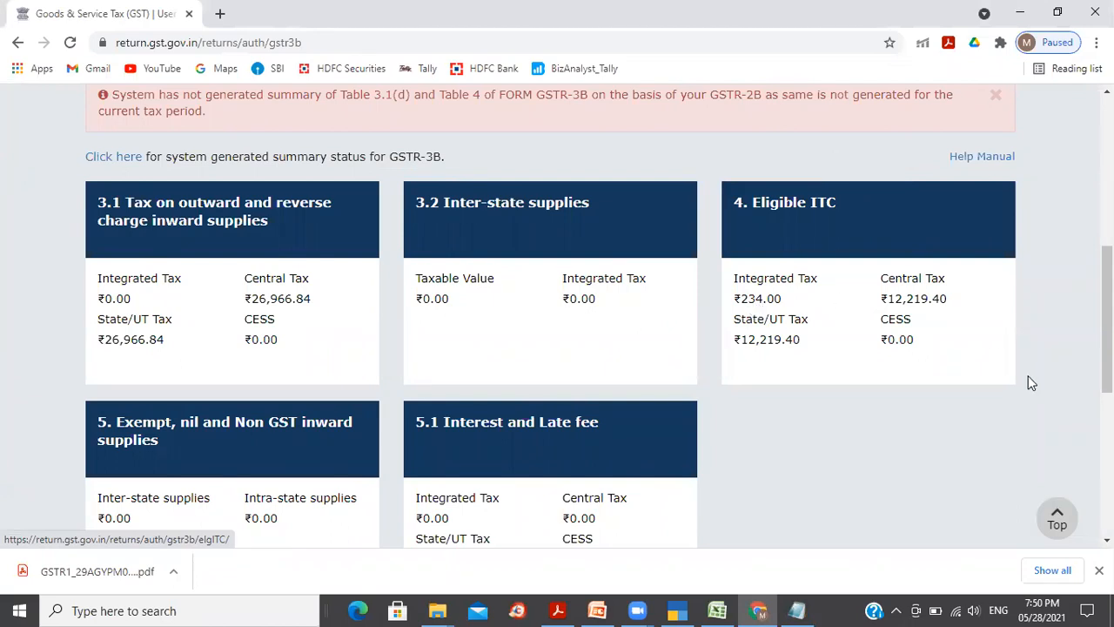
pyautogui.hotkey('alt', 'Tab')
pyautogui.hotkey('alt', 'Tab')
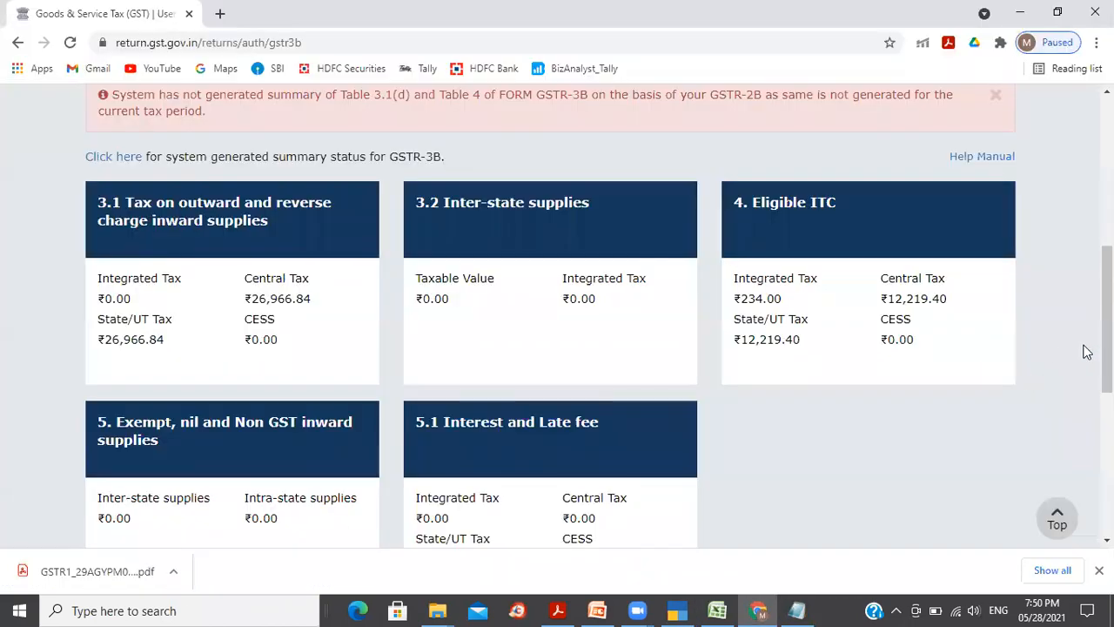
pyautogui.scroll(-5, 550, 314)
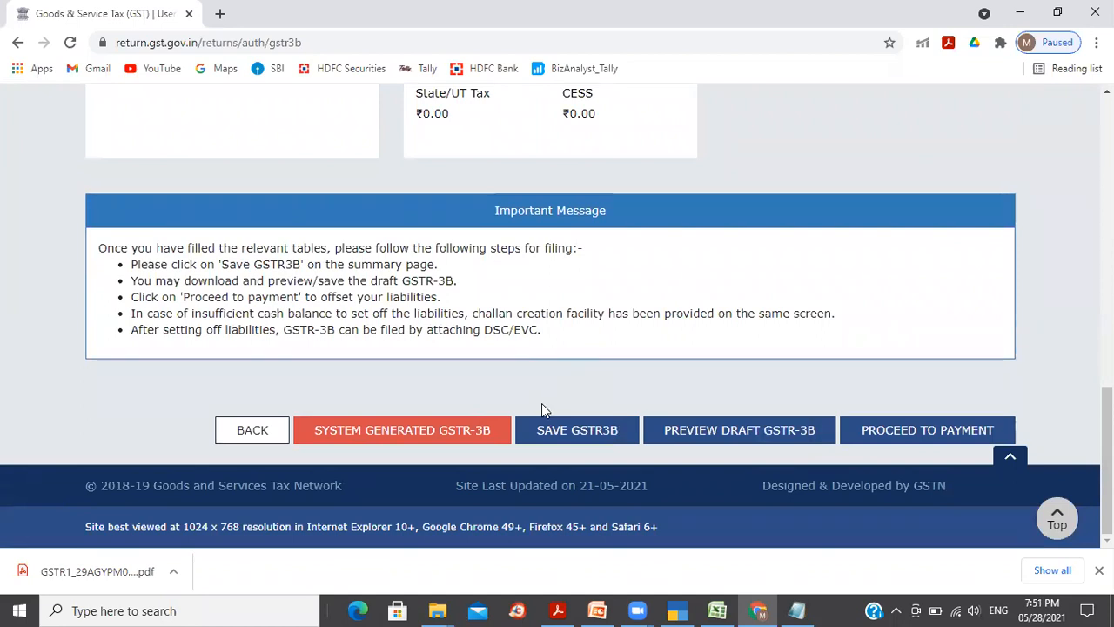
# Step: Download the 91.1 KB system-generated GSTR-3B PDF and save the April GSTR-3B return
pyautogui.click(429, 435)
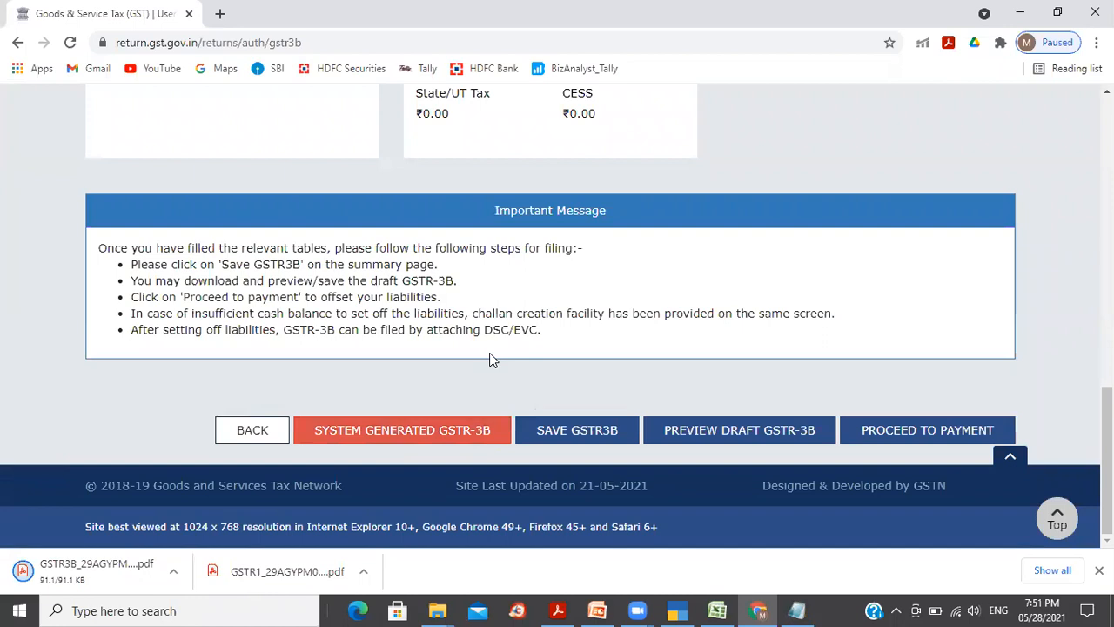
pyautogui.click(577, 430)
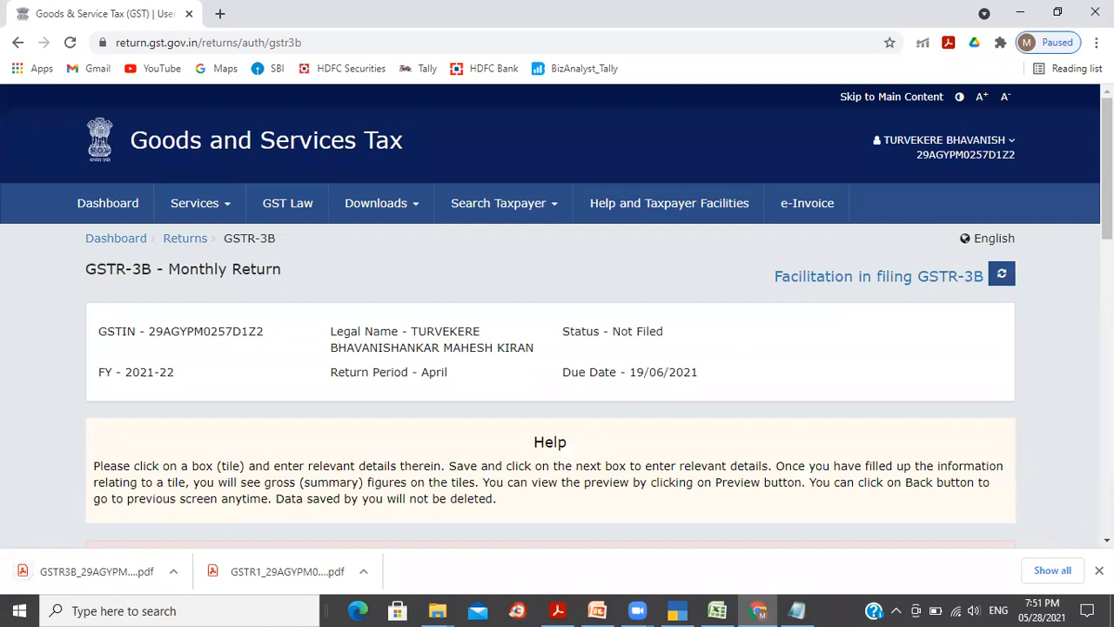
# Step: Refresh the April GSTR-3B return; it lands on a GST System communication error page
pyautogui.click(1005, 277)
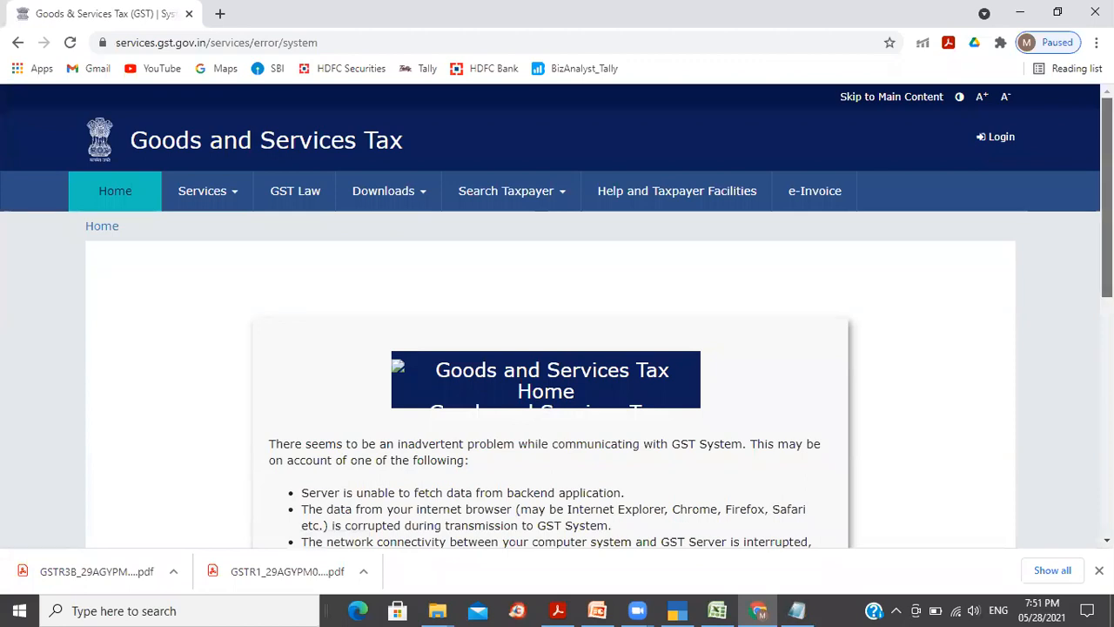
pyautogui.scroll(-3, 557, 313)
pyautogui.moveTo(1107, 299)
pyautogui.mouseDown()
pyautogui.moveTo(1108, 330)
pyautogui.moveTo(1108, 312)
pyautogui.mouseUp()
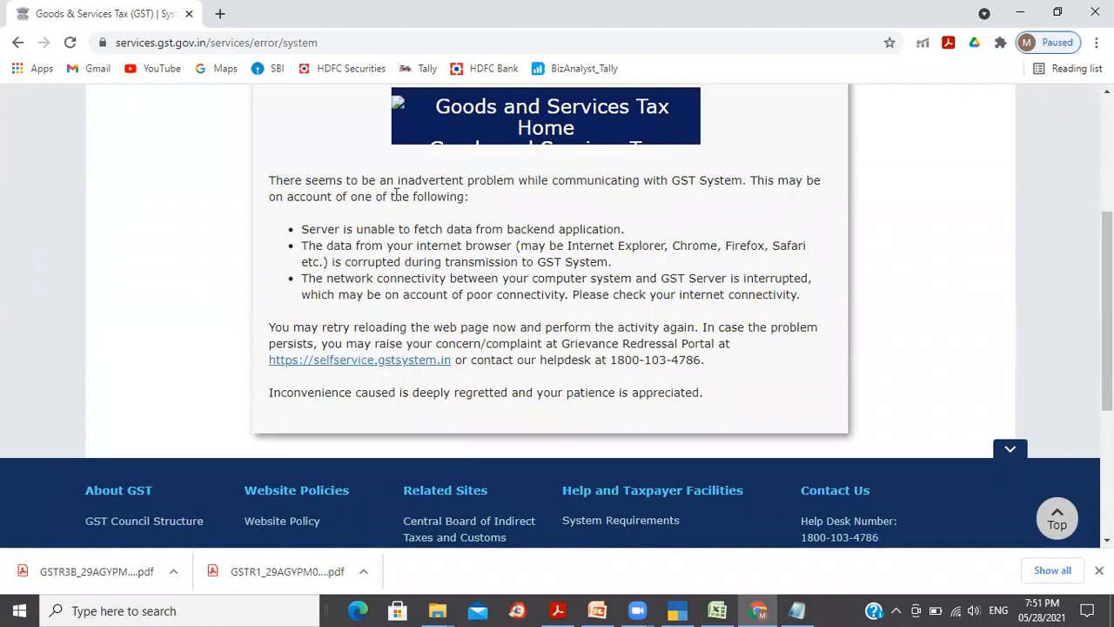
pyautogui.moveTo(393, 197); pyautogui.dragTo(465, 217)
pyautogui.click(490, 251)
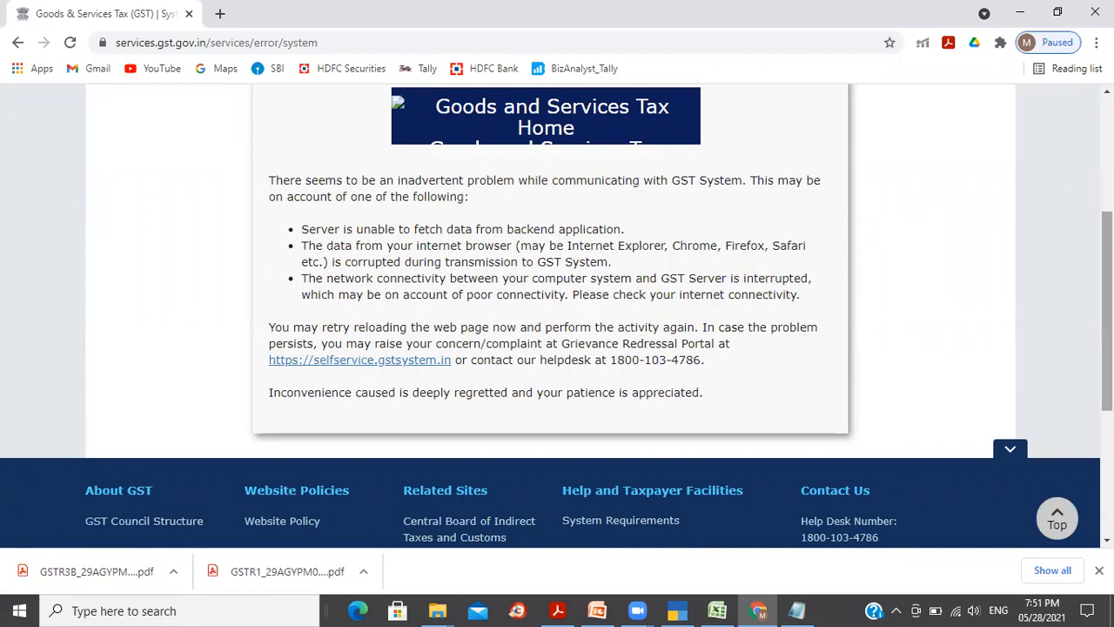
pyautogui.scroll(2, 1033, 319)
# Step: Go back via Home to the taxpayer dashboard showing zero ledger balances as of 28/05/2021
pyautogui.scroll(1, 423, 266)
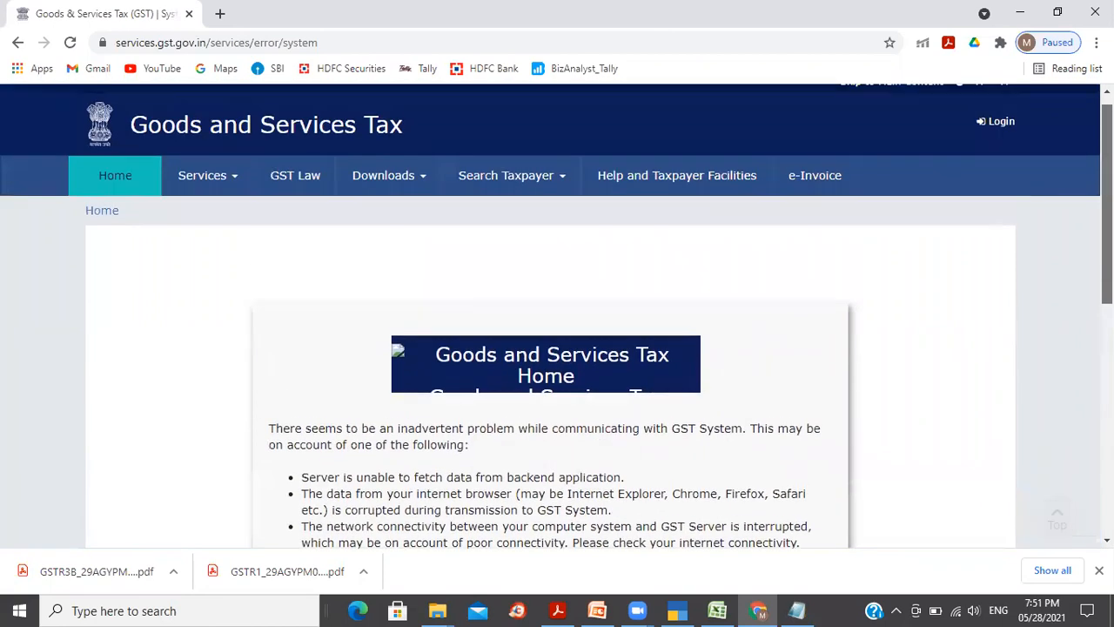
pyautogui.click(102, 212)
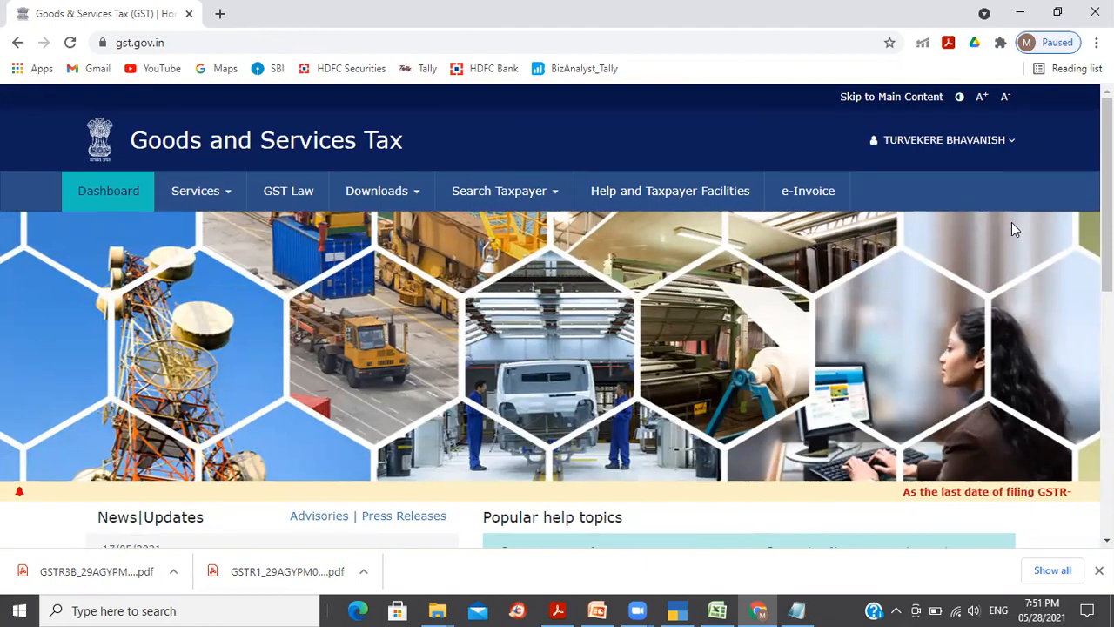
pyautogui.moveTo(1106, 228)
pyautogui.mouseDown()
pyautogui.moveTo(1106, 469)
pyautogui.moveTo(1107, 218)
pyautogui.mouseUp()
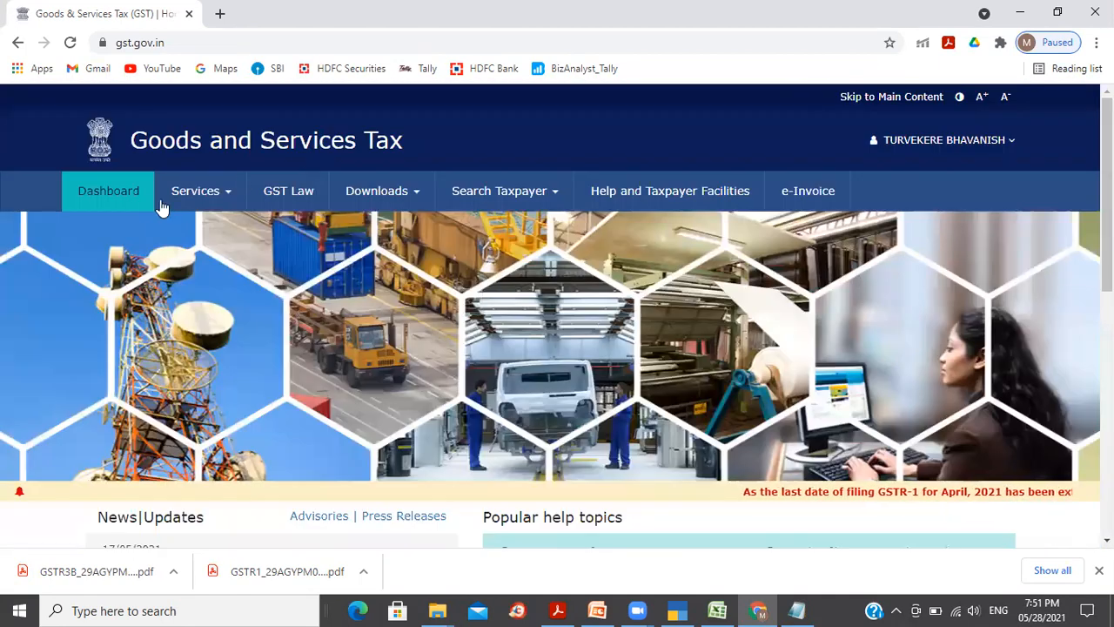
pyautogui.click(117, 192)
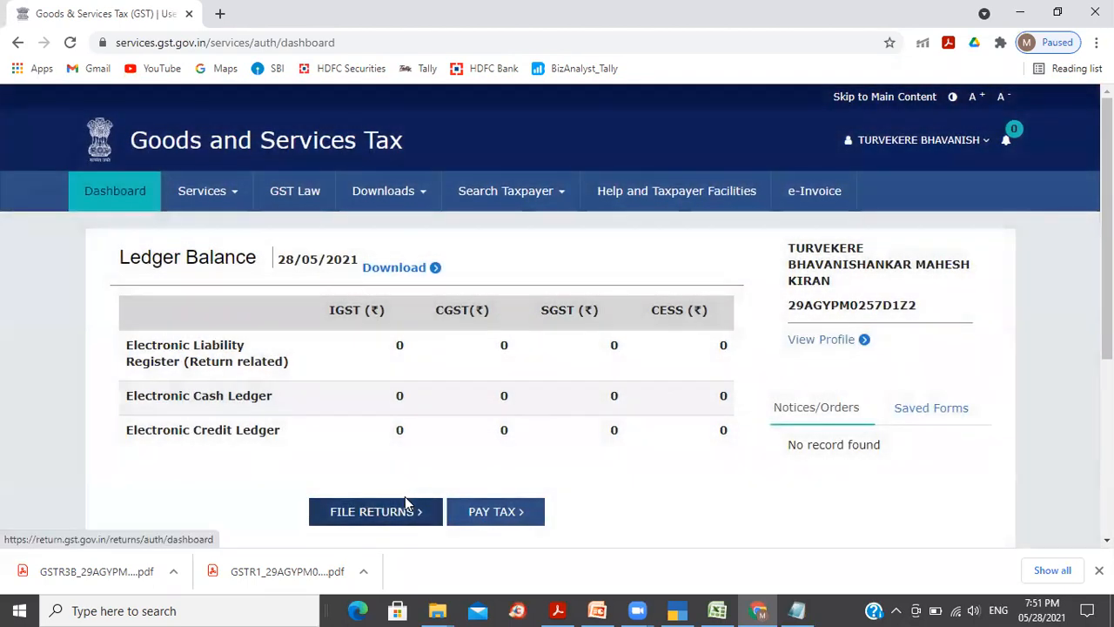
# Step: Search the filing returns for the April 2021-22 period
pyautogui.click(405, 498)
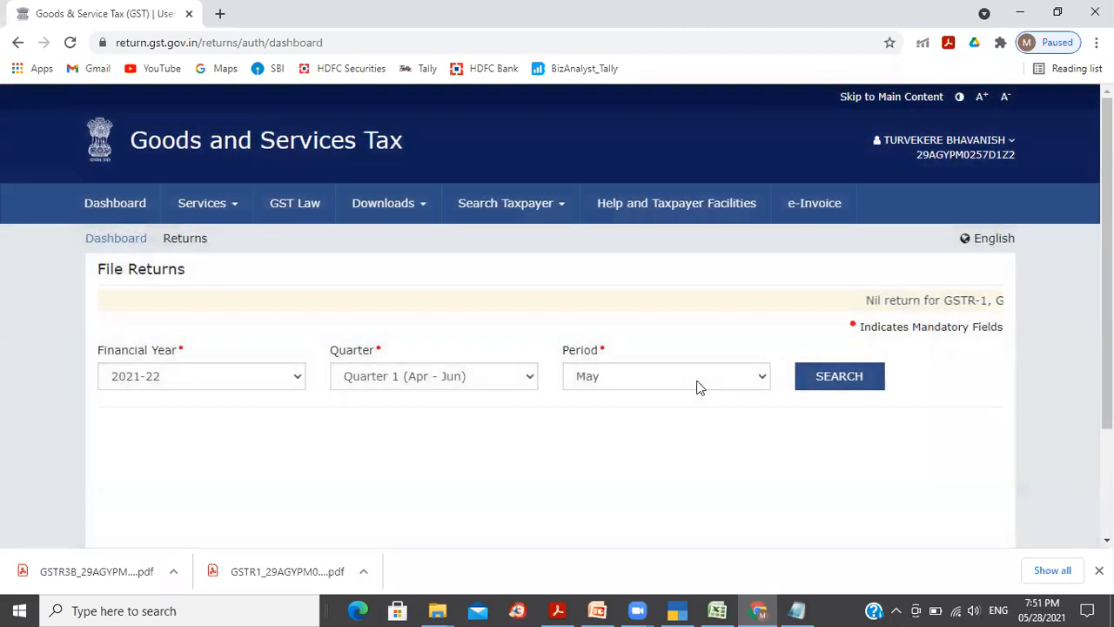
pyautogui.click(694, 383)
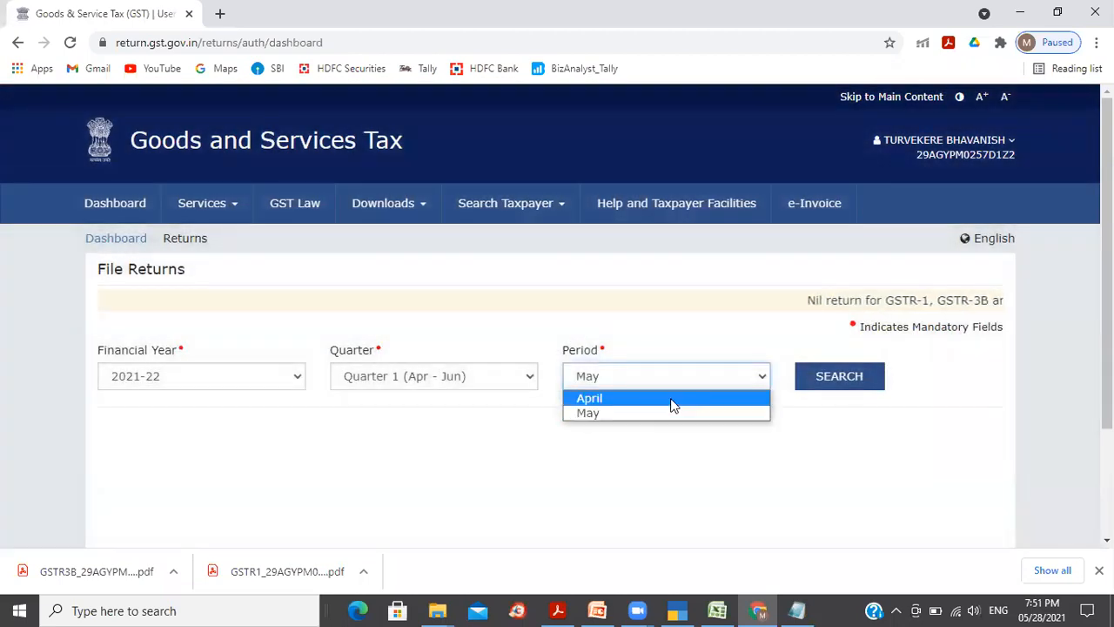
pyautogui.click(671, 400)
pyautogui.click(834, 383)
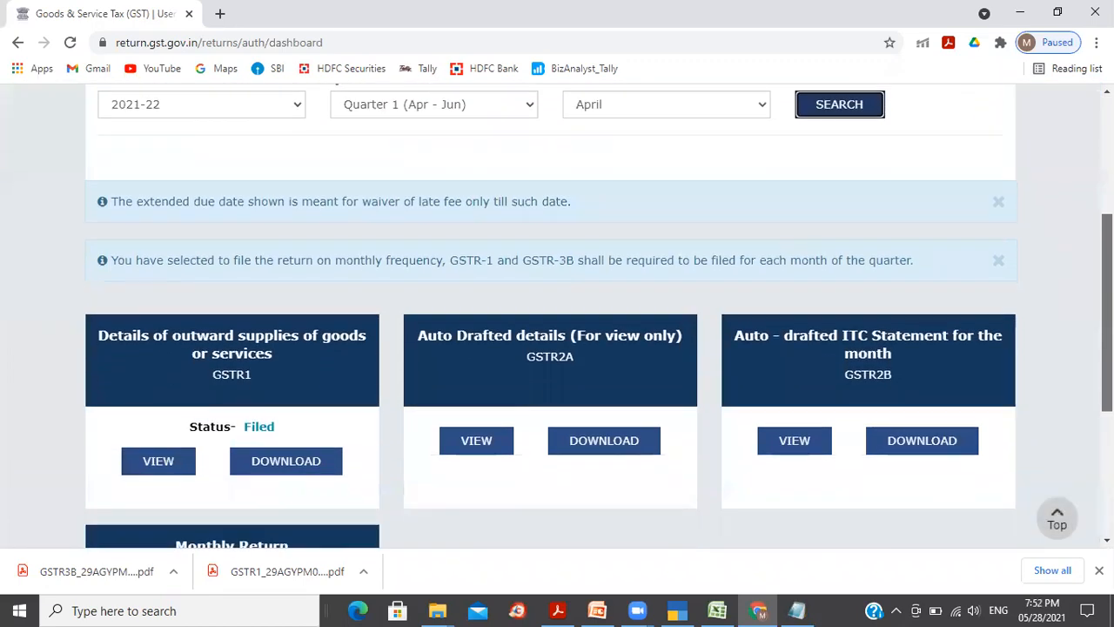
# Step: Open the April GSTR-3B online, answer no to a nil return, and dismiss the summary notice
pyautogui.scroll(-3, 550, 315)
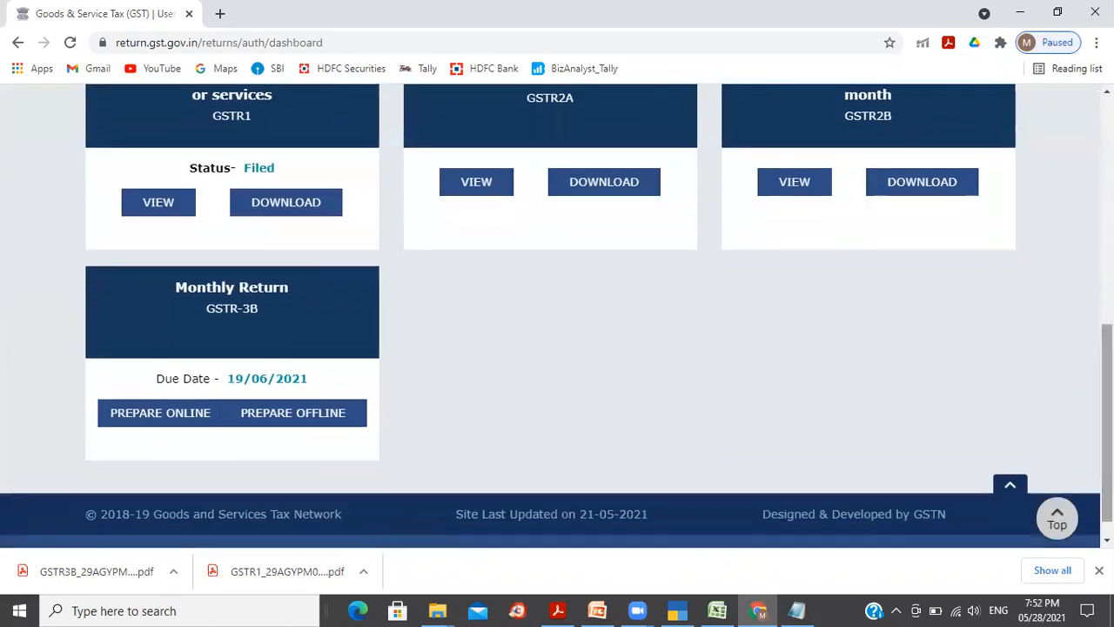
pyautogui.click(261, 335)
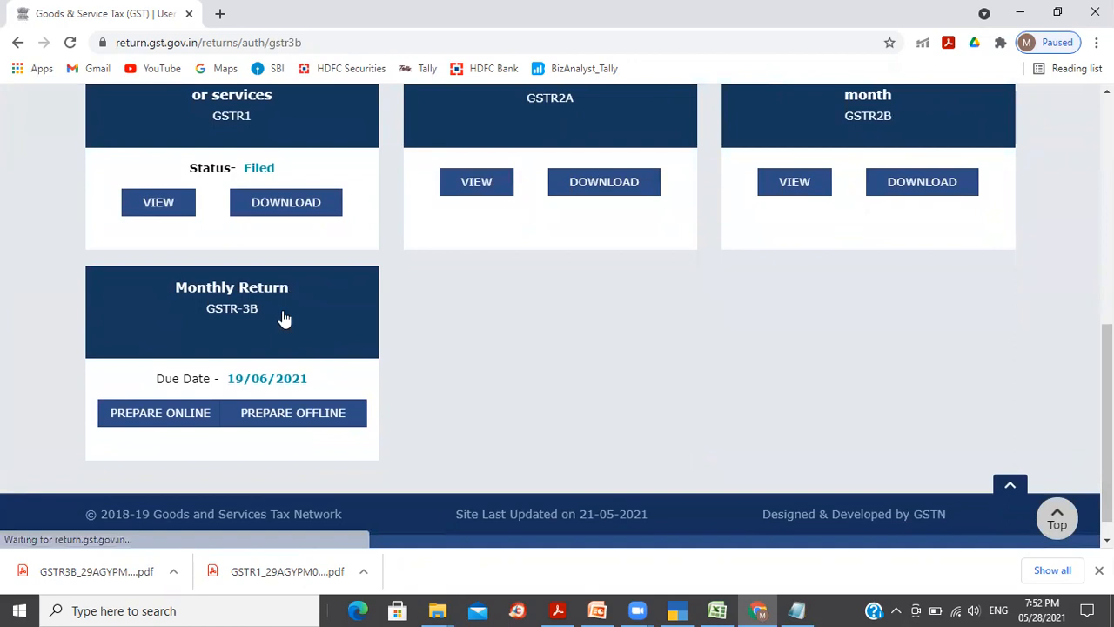
pyautogui.scroll(-3, 758, 246)
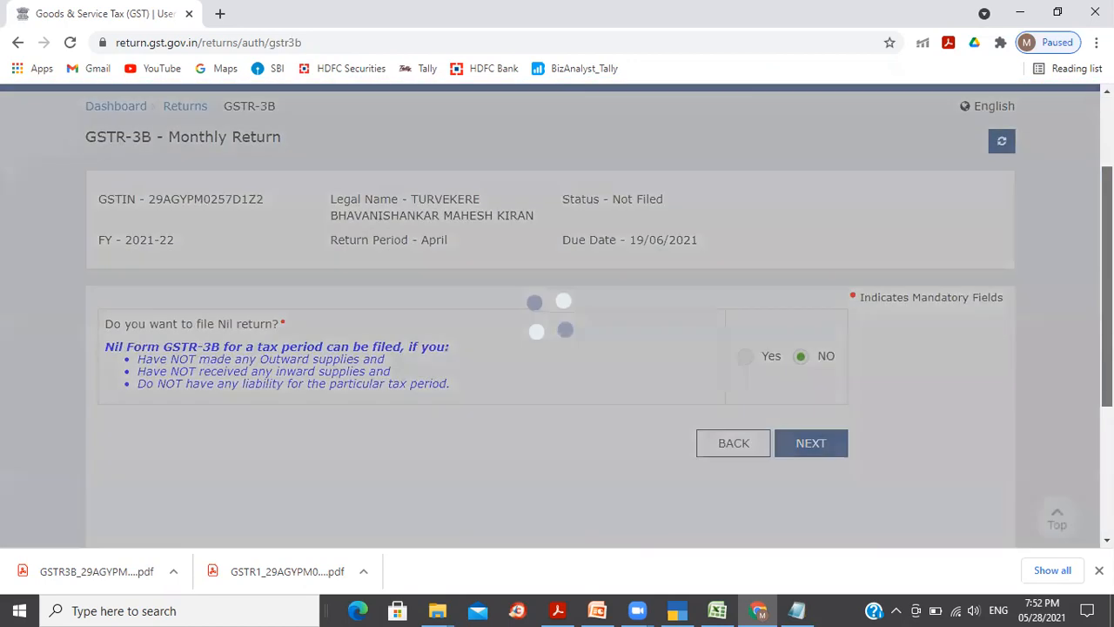
pyautogui.click(809, 288)
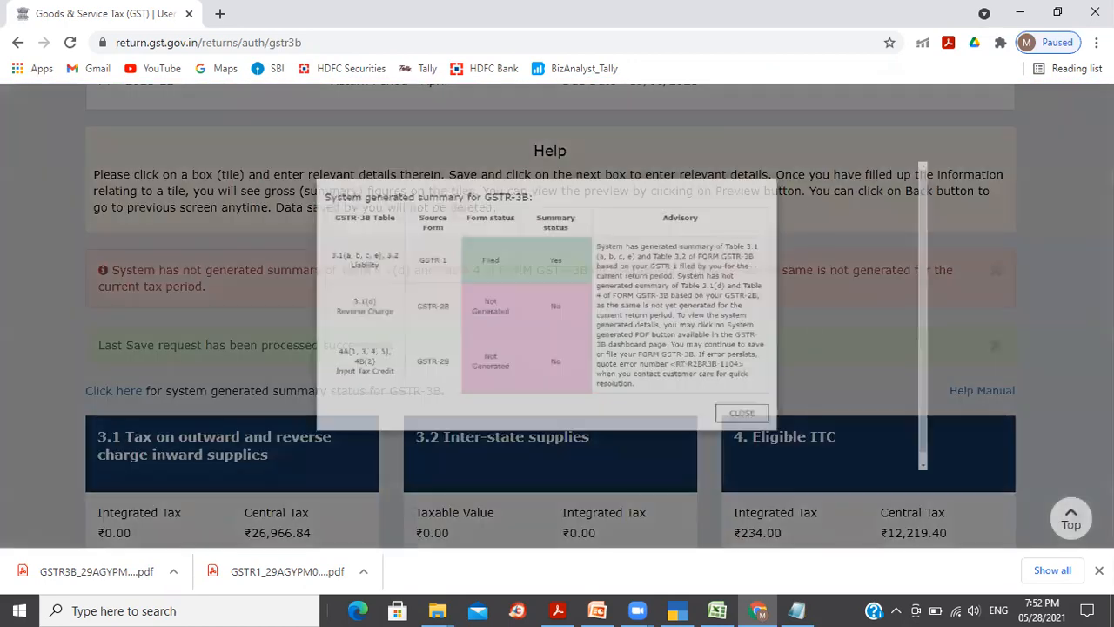
pyautogui.click(835, 487)
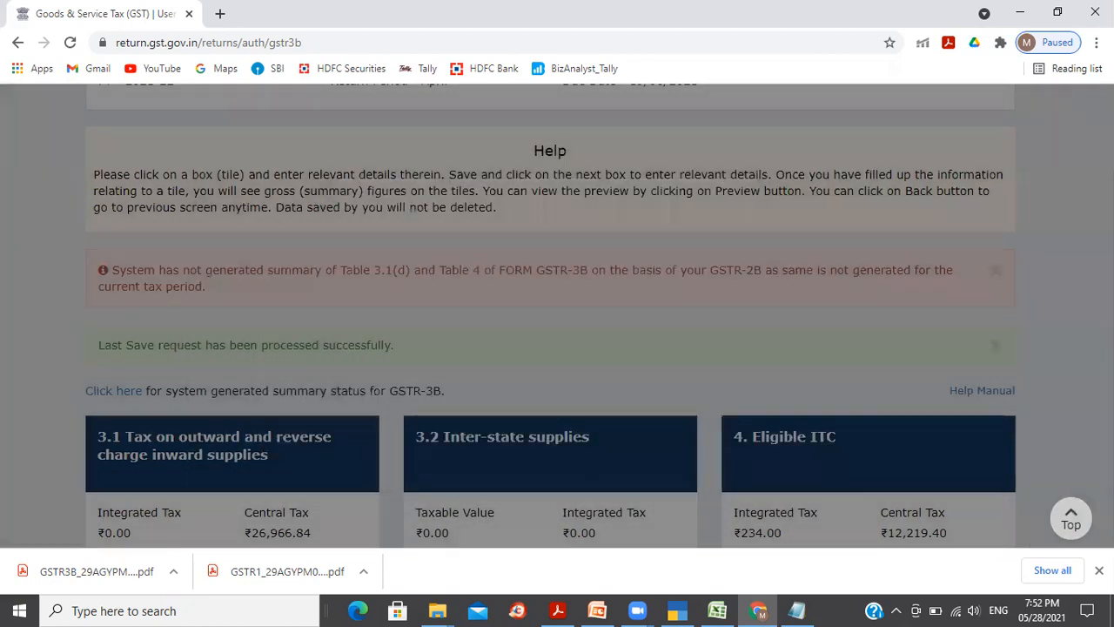
pyautogui.scroll(-3, 831, 509)
pyautogui.scroll(-2, 598, 316)
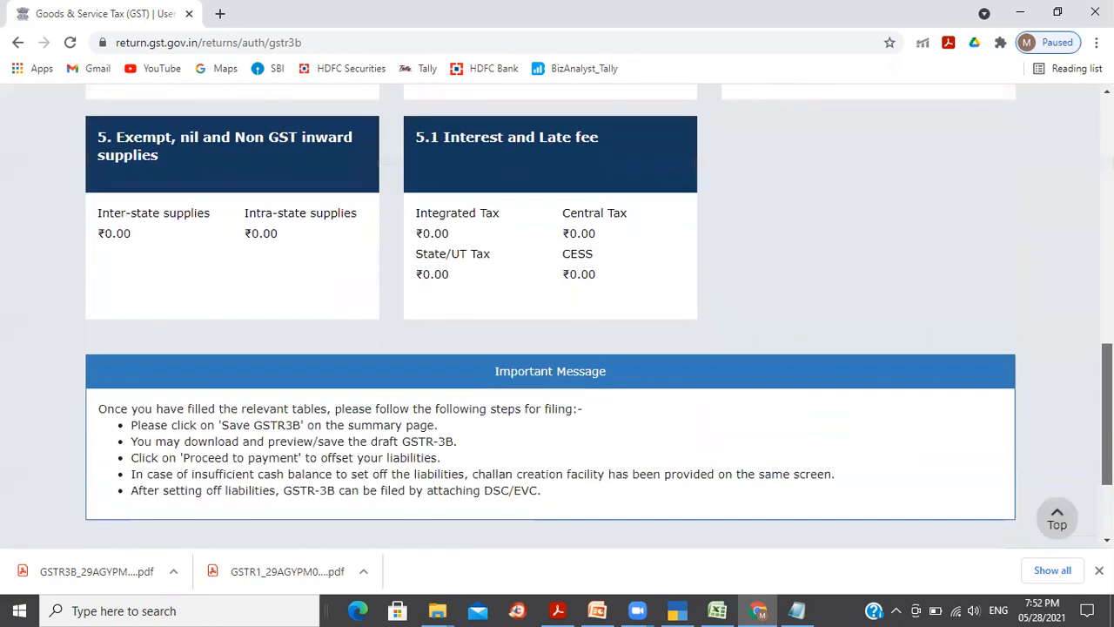
pyautogui.scroll(-2, 557, 348)
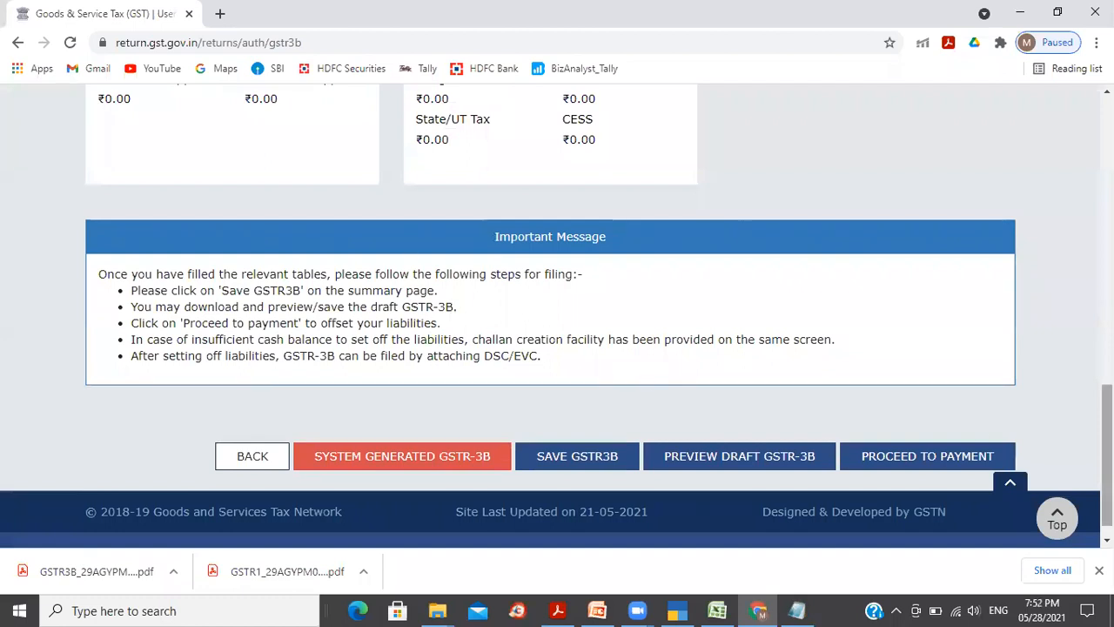
pyautogui.moveTo(1106, 457)
pyautogui.mouseDown()
pyautogui.moveTo(1107, 288)
pyautogui.moveTo(1106, 465)
pyautogui.mouseUp()
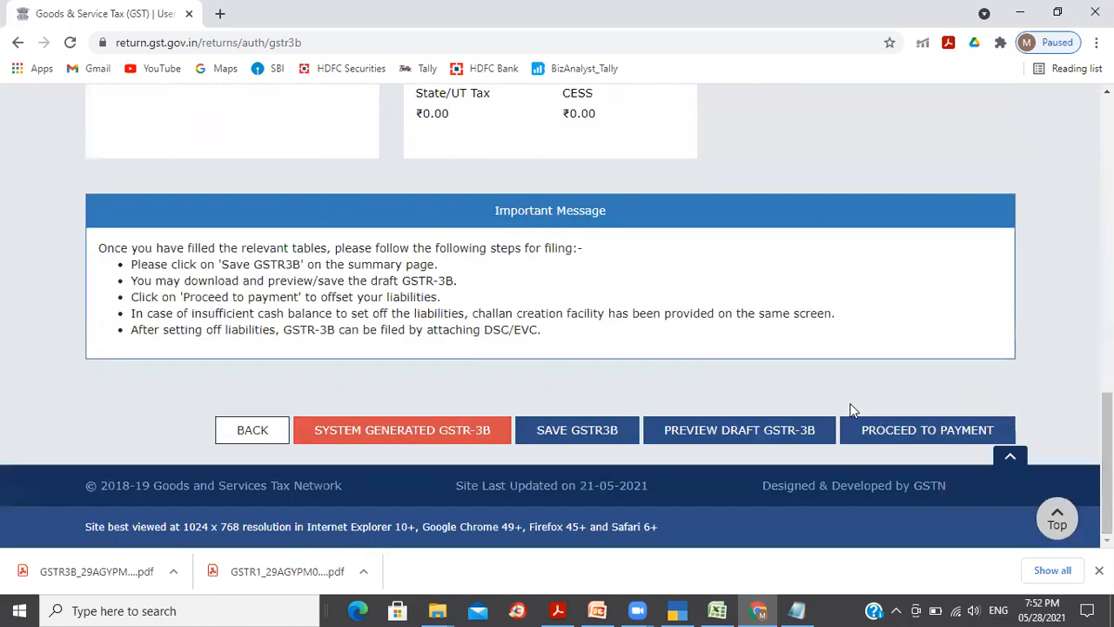
# Step: Review the additional cash required: CGST 14,514.00 and SGST 14,748.00
pyautogui.click(893, 440)
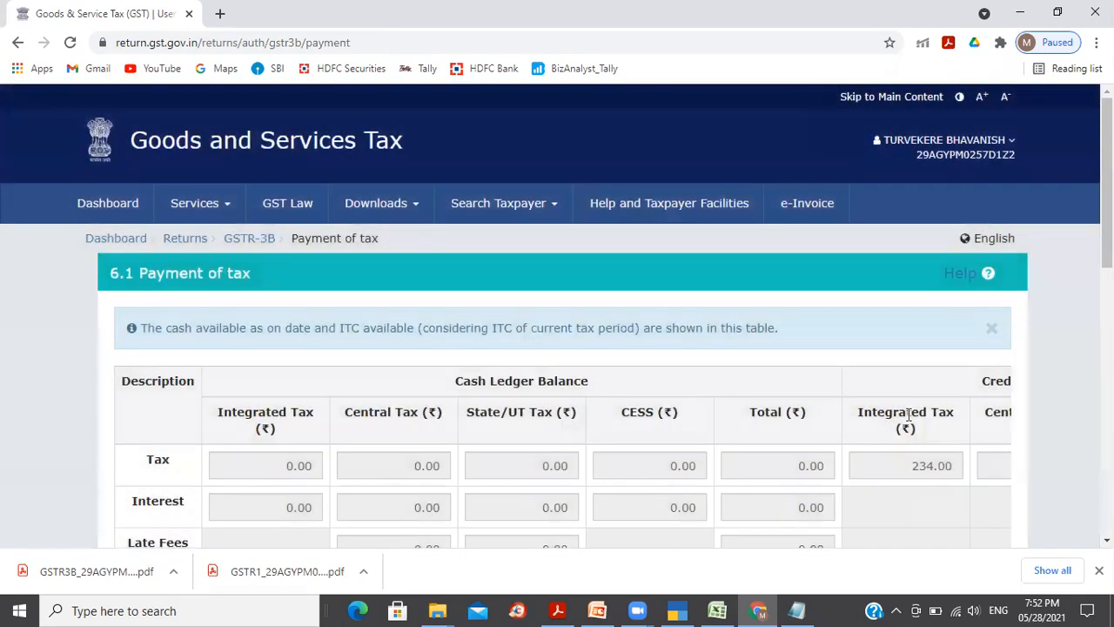
pyautogui.moveTo(1108, 183); pyautogui.dragTo(1108, 438)
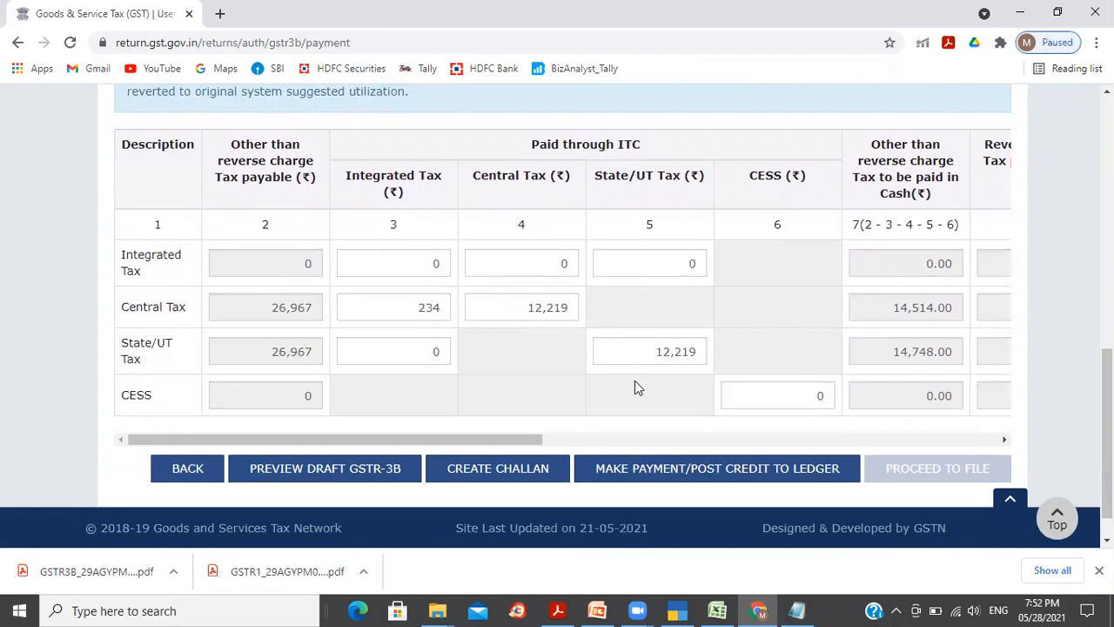
pyautogui.moveTo(516, 439); pyautogui.dragTo(981, 455)
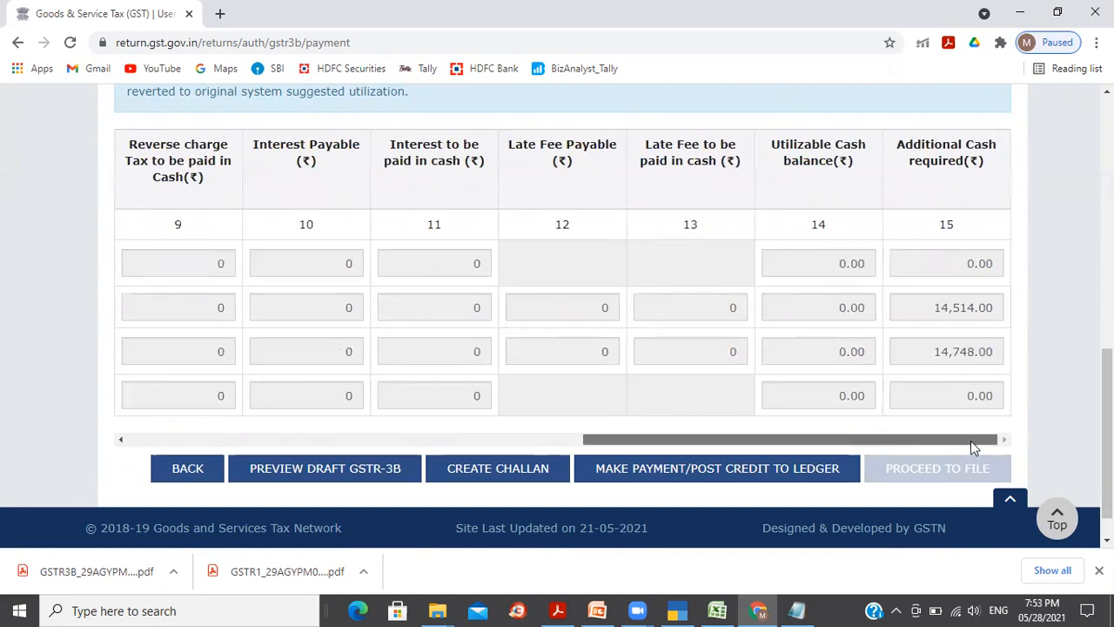
pyautogui.click(936, 310)
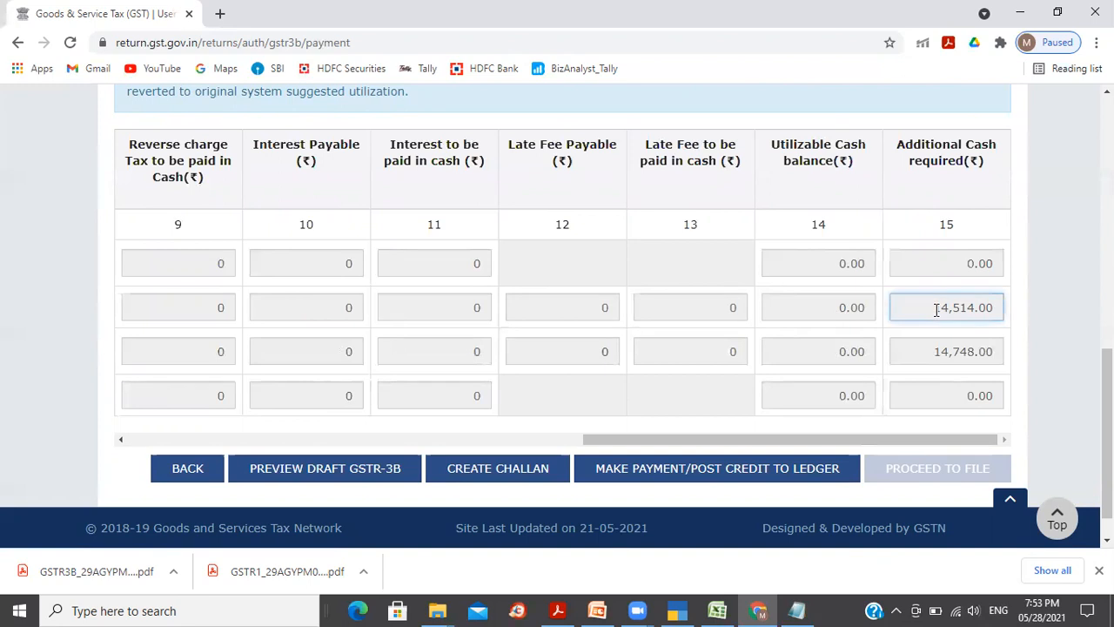
pyautogui.click(945, 351)
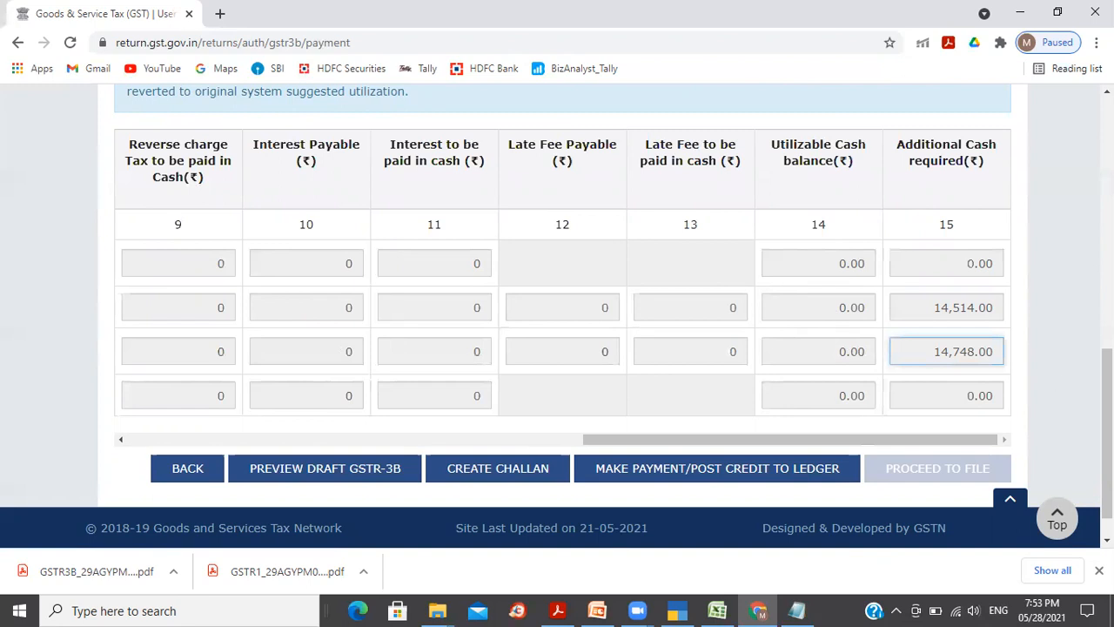
pyautogui.moveTo(1107, 401); pyautogui.dragTo(1106, 417)
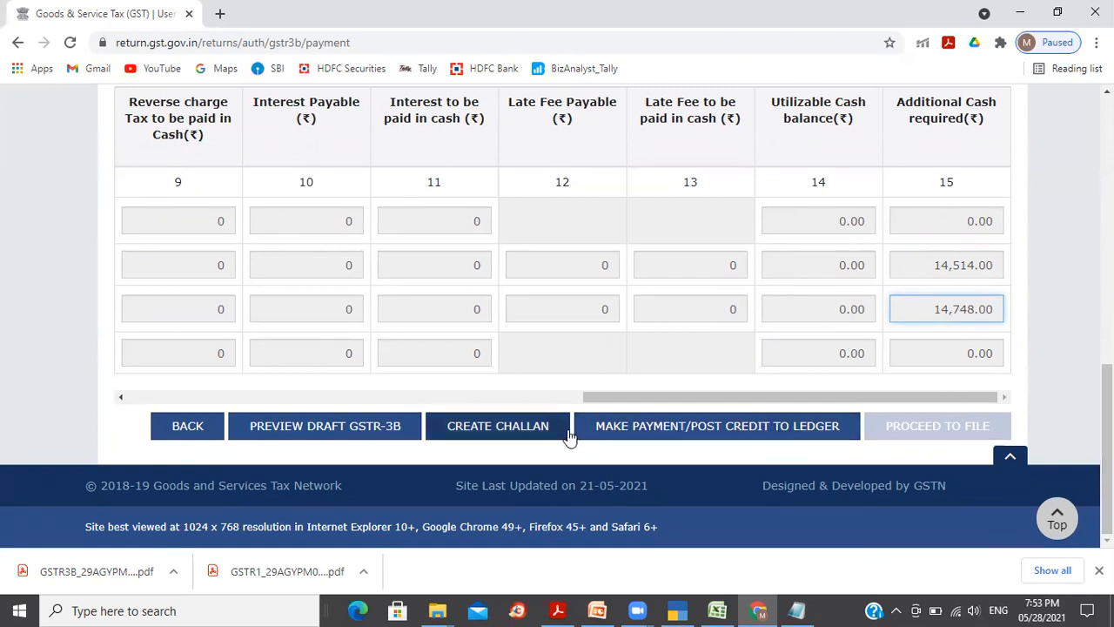
# Step: Pay from the cash ledger and accept creating a ₹29,262 challan for the shortfall
pyautogui.click(668, 428)
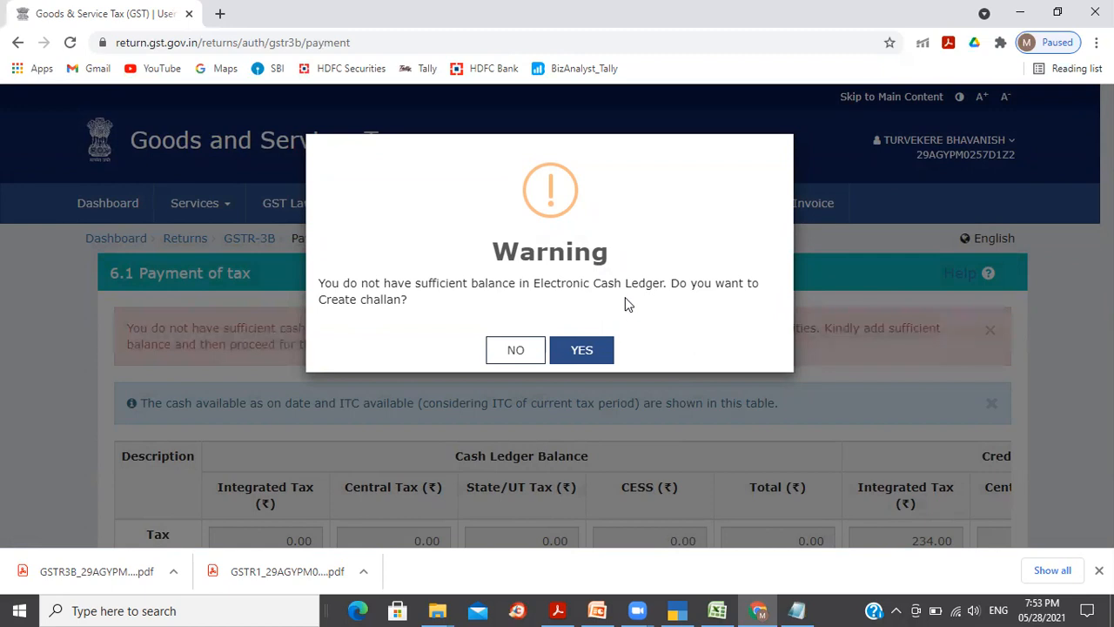
pyautogui.click(599, 352)
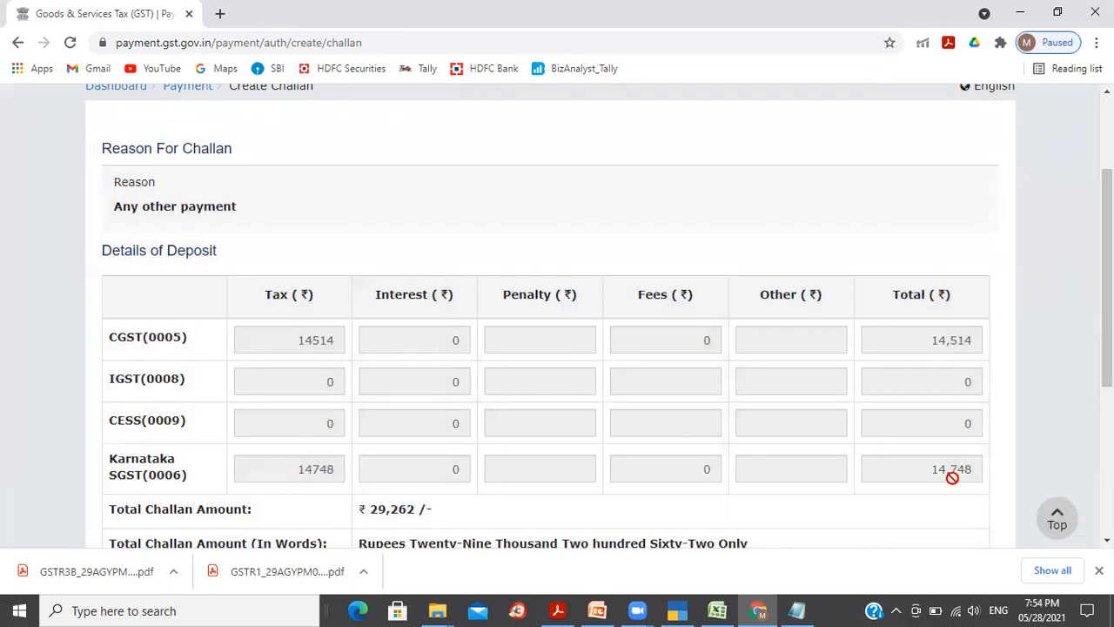
pyautogui.hotkey('alt', 'Tab')
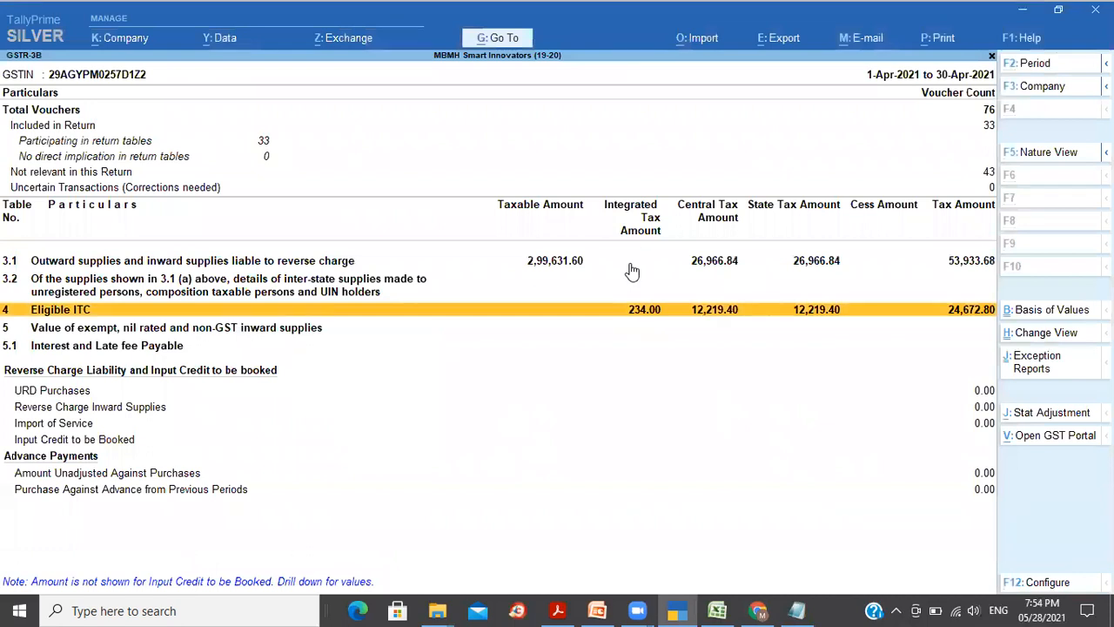
# Step: Compare TallyPrime's outward central tax 26,966.84 against eligible ITC central tax 12,219.40
pyautogui.click(632, 272)
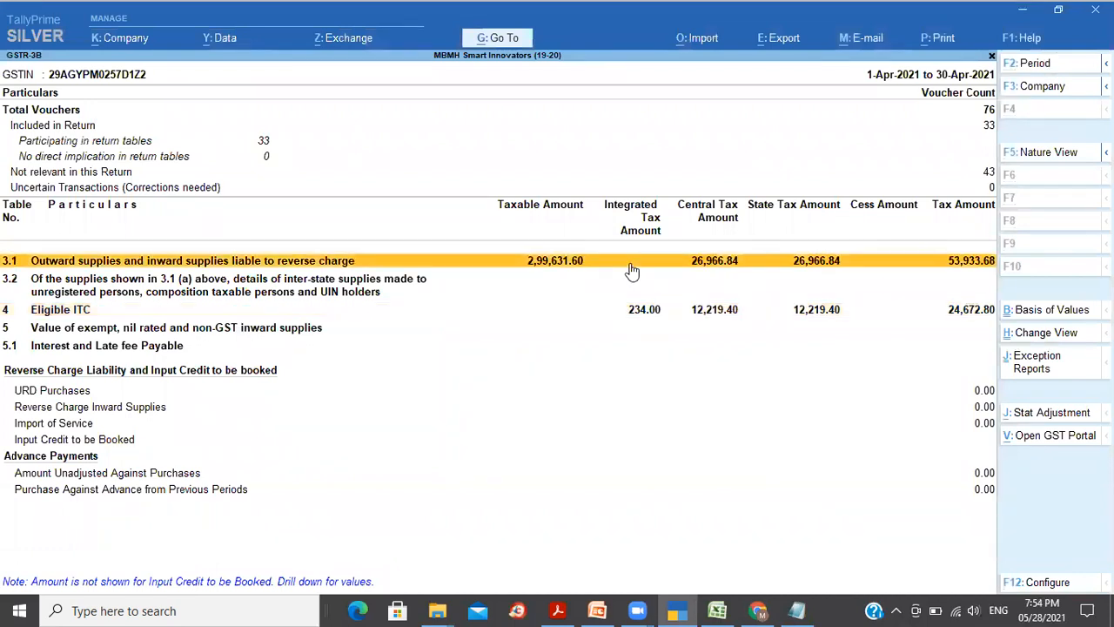
pyautogui.click(646, 320)
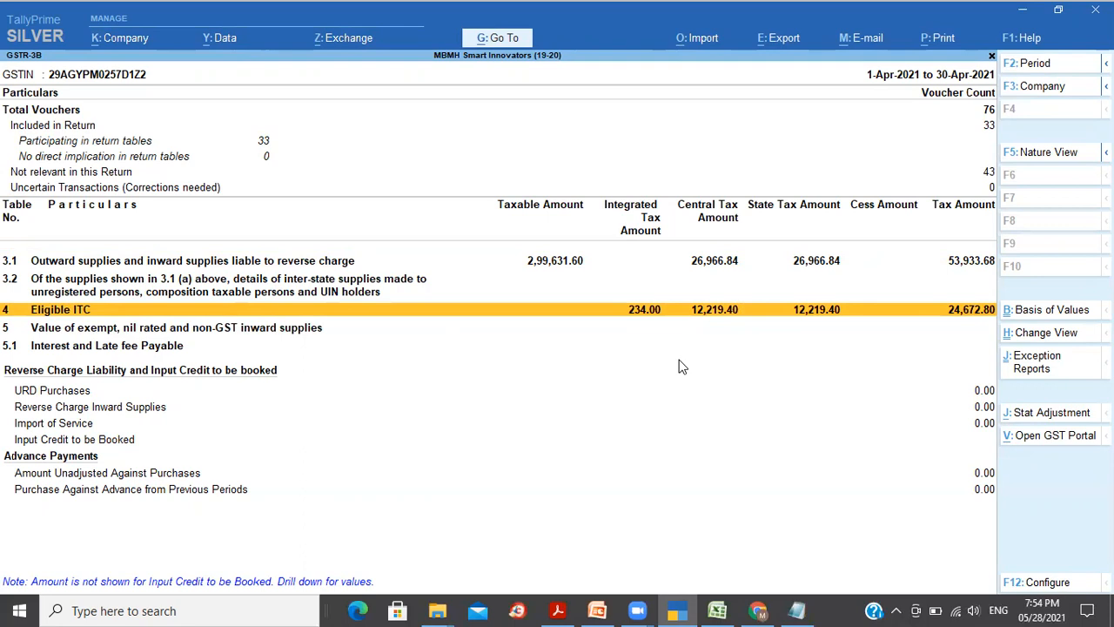
pyautogui.hotkey('alt', 'Tab')
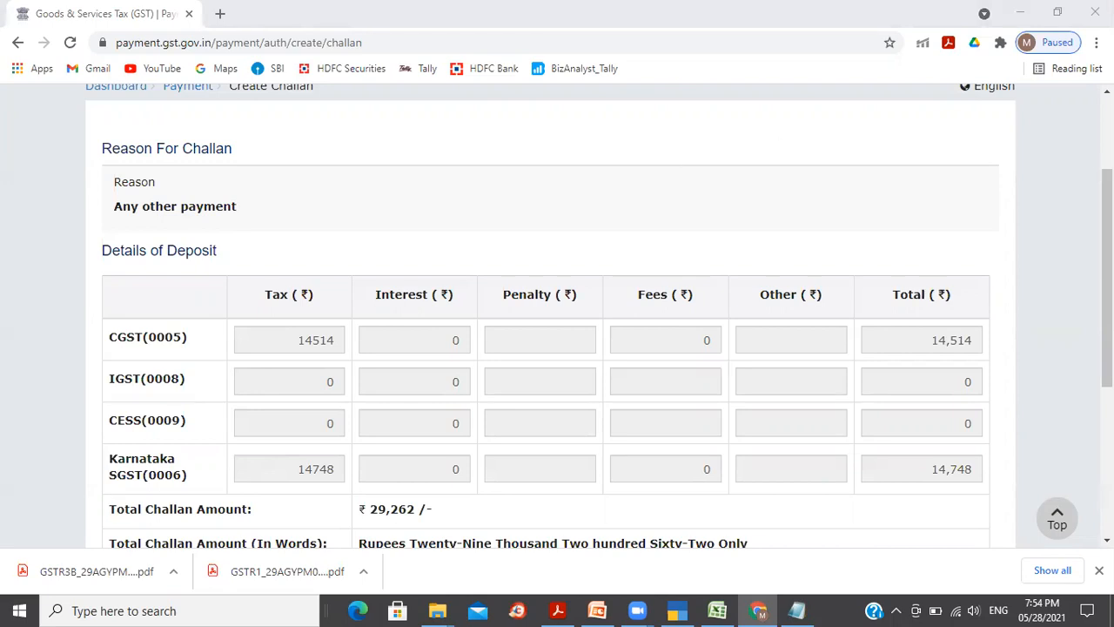
# Step: Generate the ₹29,262 challan with E-Payment as the payment mode
pyautogui.scroll(-2, 373, 356)
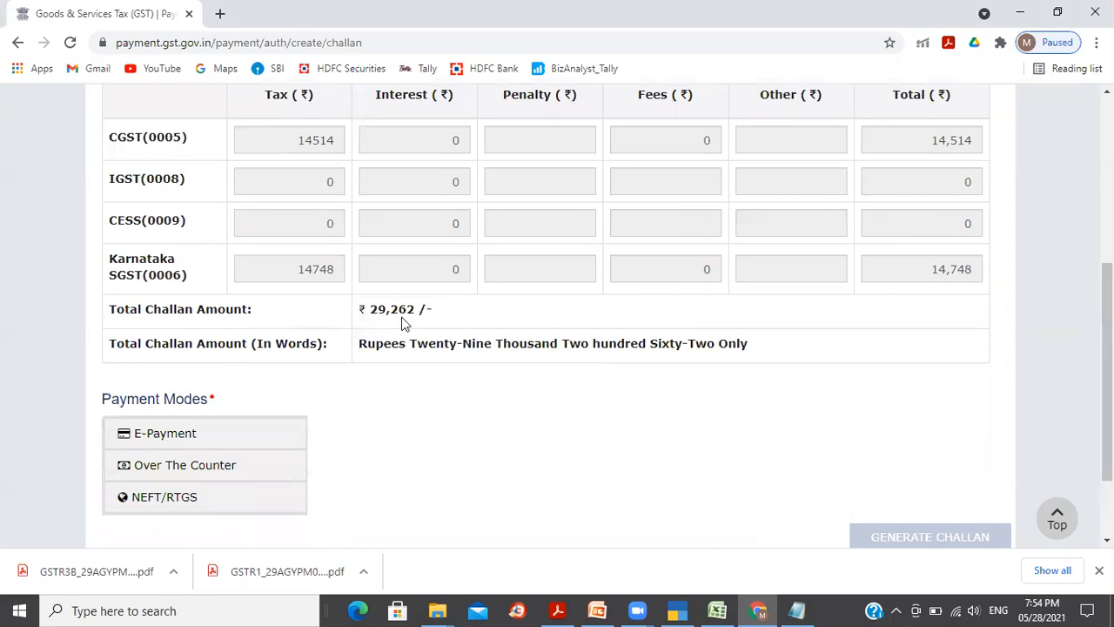
pyautogui.moveTo(392, 319); pyautogui.dragTo(411, 316)
pyautogui.click(470, 319)
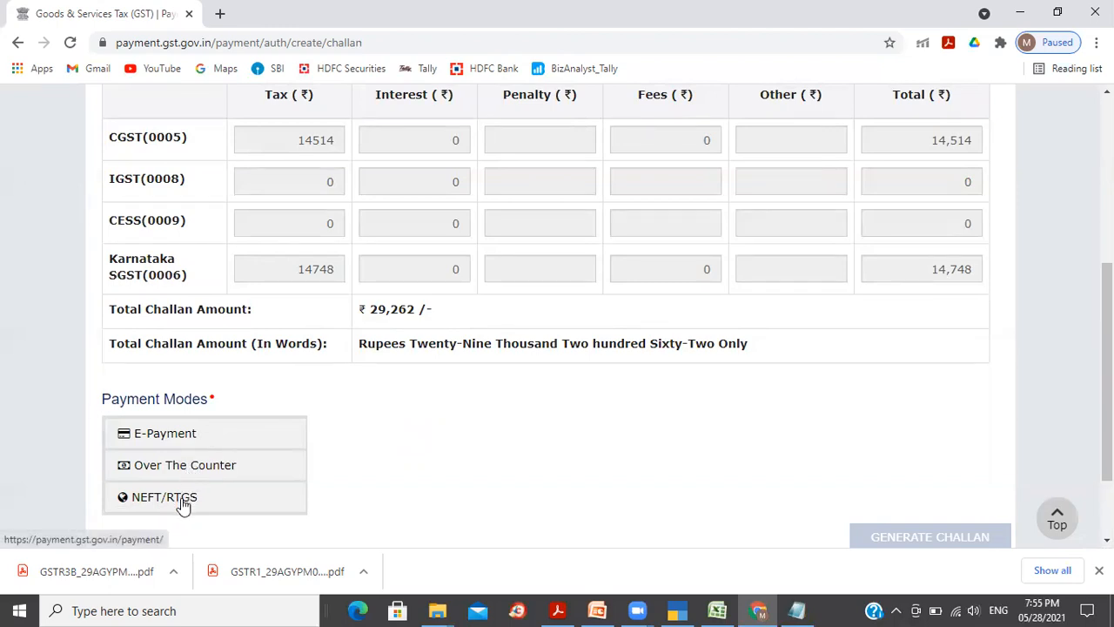
pyautogui.click(185, 444)
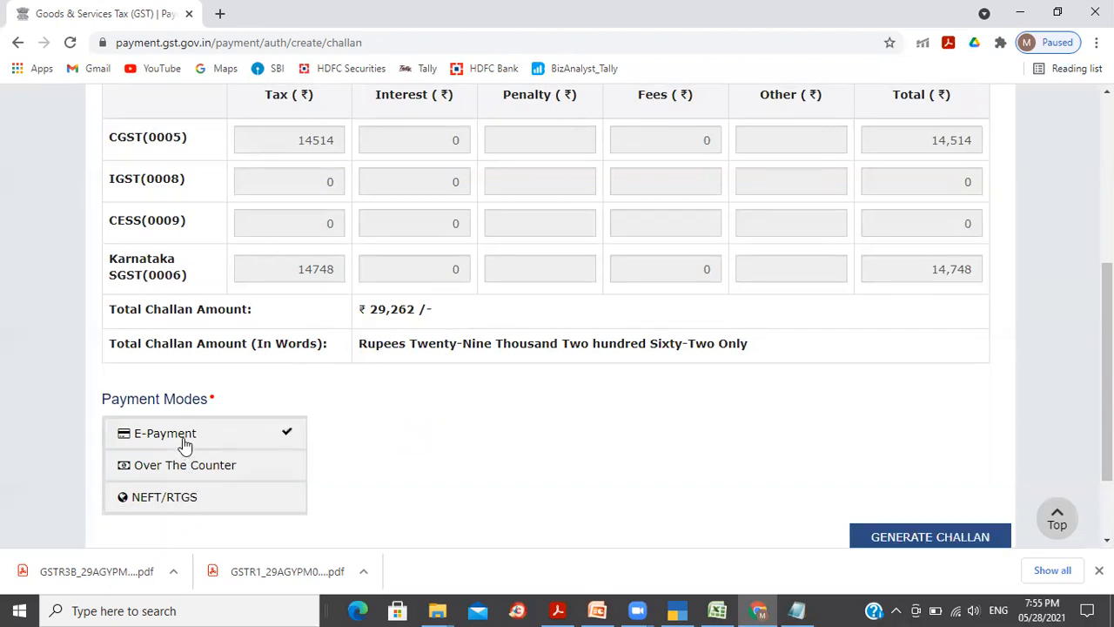
pyautogui.scroll(-2, 1019, 425)
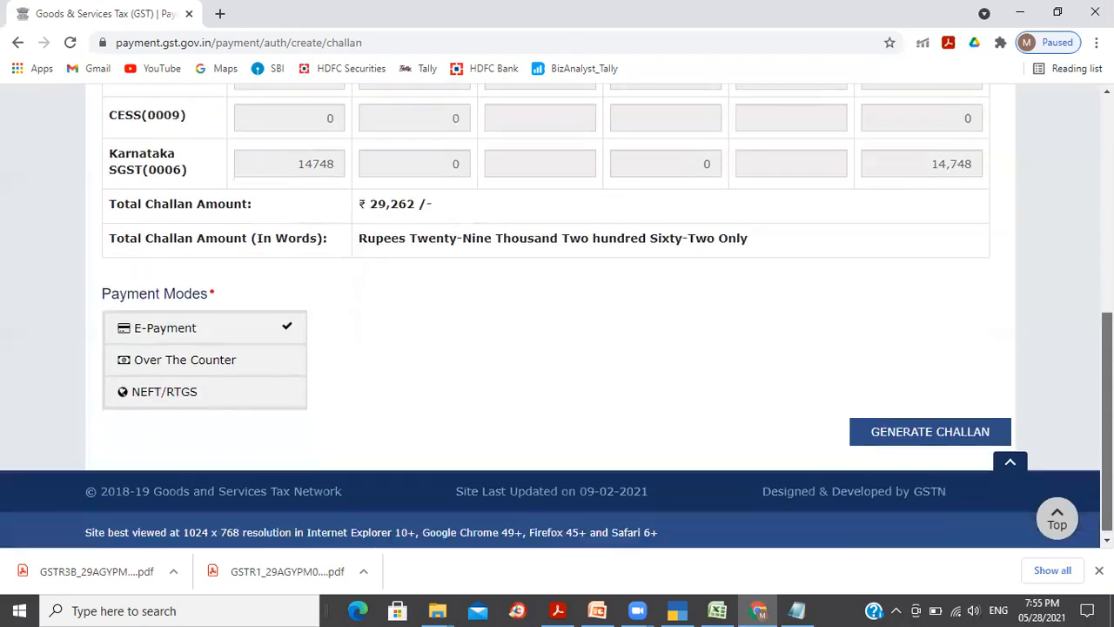
pyautogui.click(907, 426)
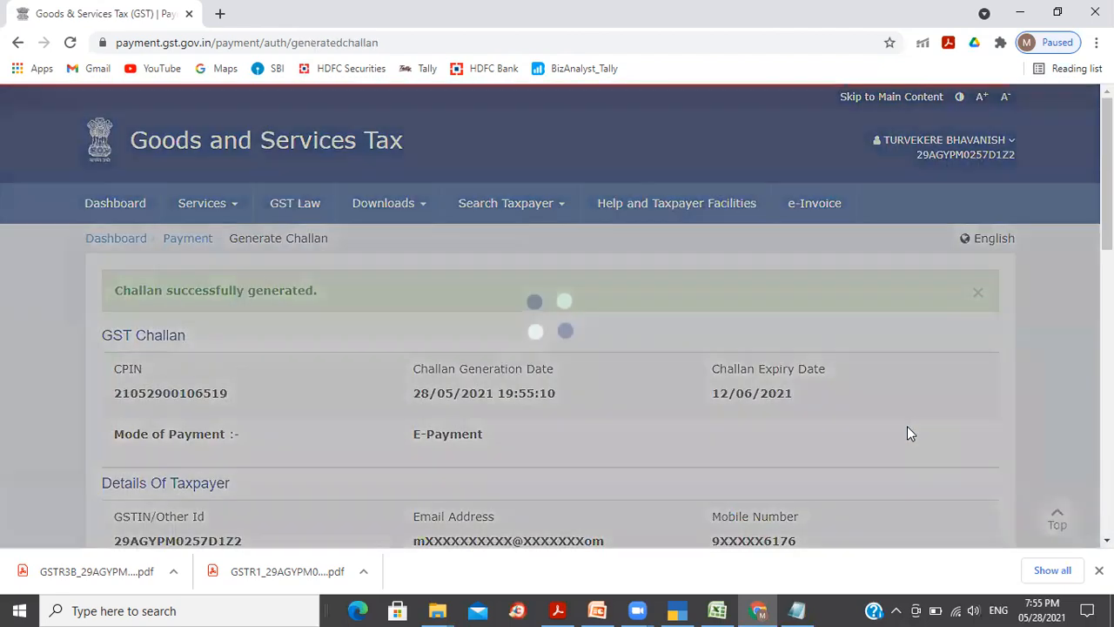
# Step: Pay the challan through preferred bank State Bank of India, accepting the terms
pyautogui.scroll(-2, 907, 426)
pyautogui.scroll(-3, 558, 313)
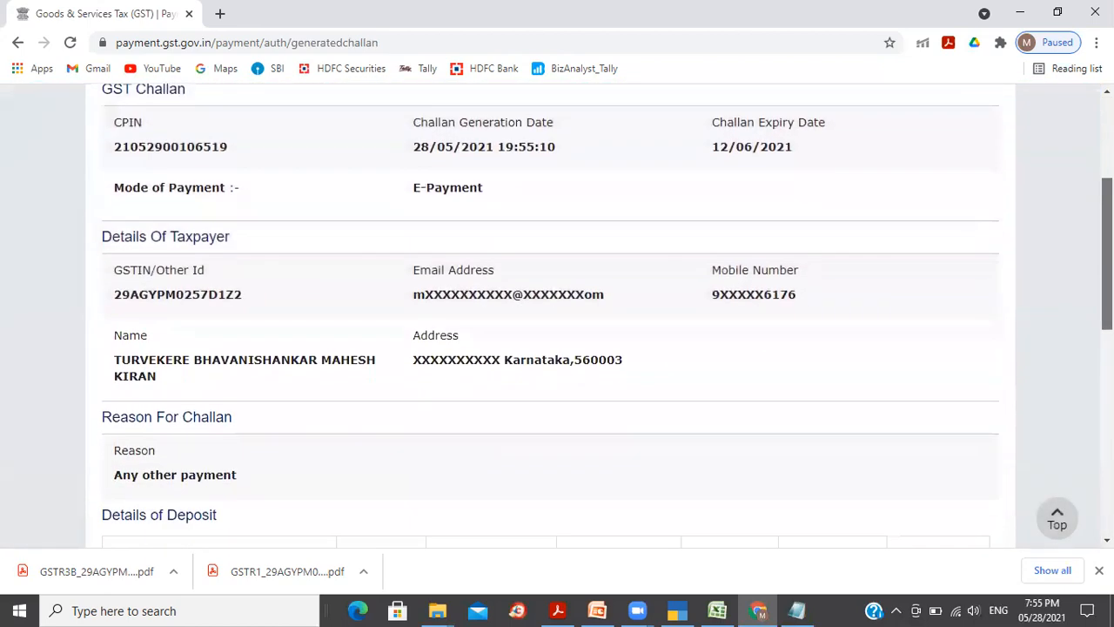
pyautogui.scroll(-2, 558, 314)
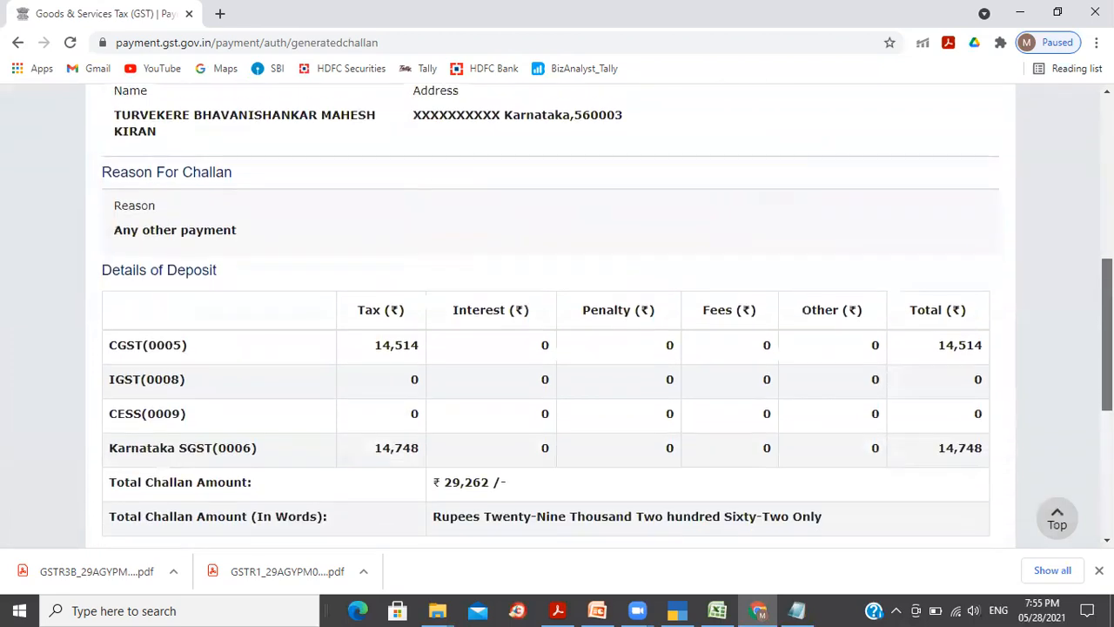
pyautogui.scroll(-2, 557, 313)
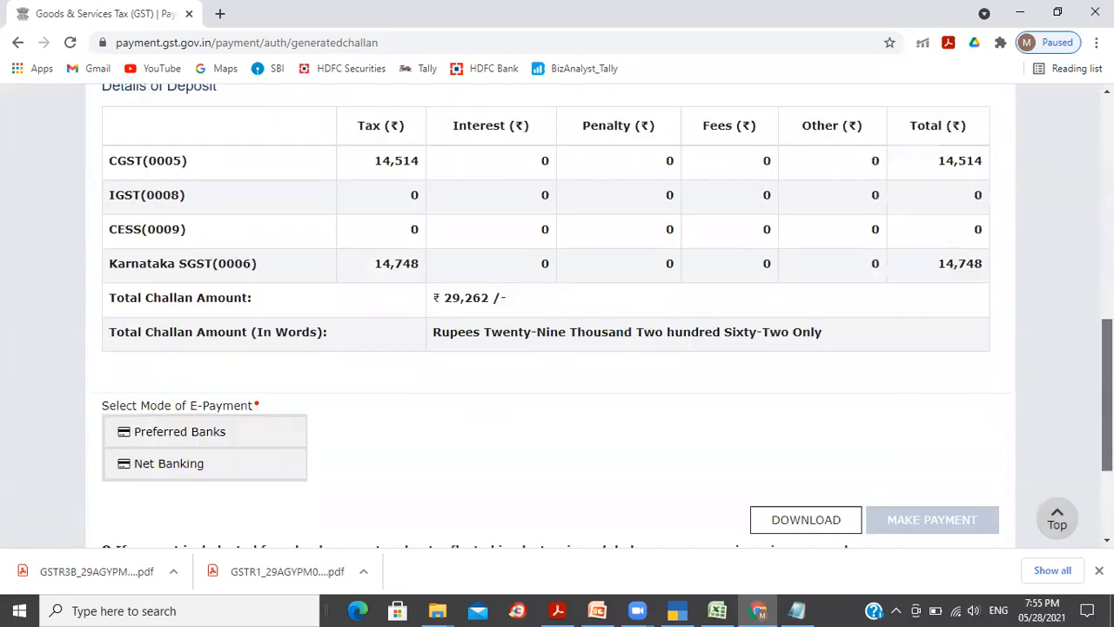
pyautogui.scroll(1, 557, 318)
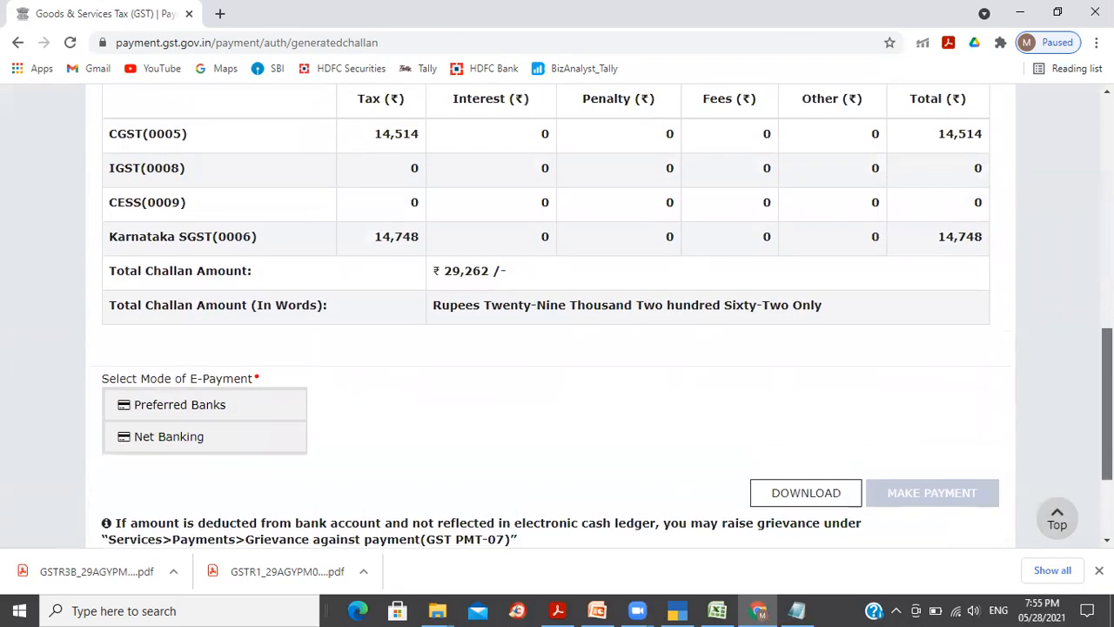
pyautogui.scroll(-1, 1075, 465)
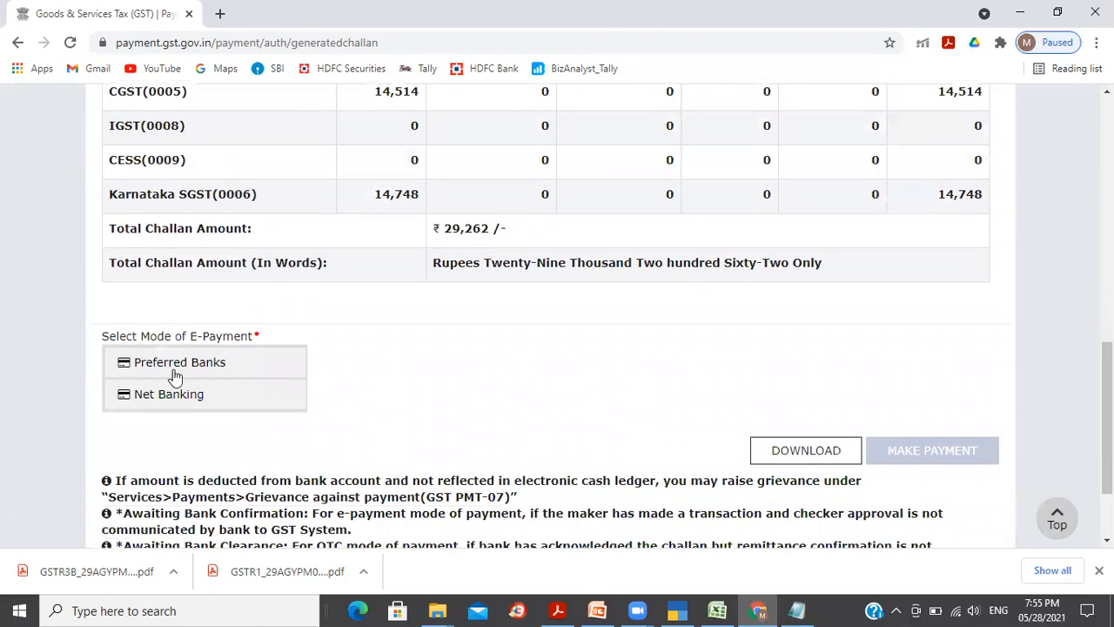
pyautogui.click(174, 373)
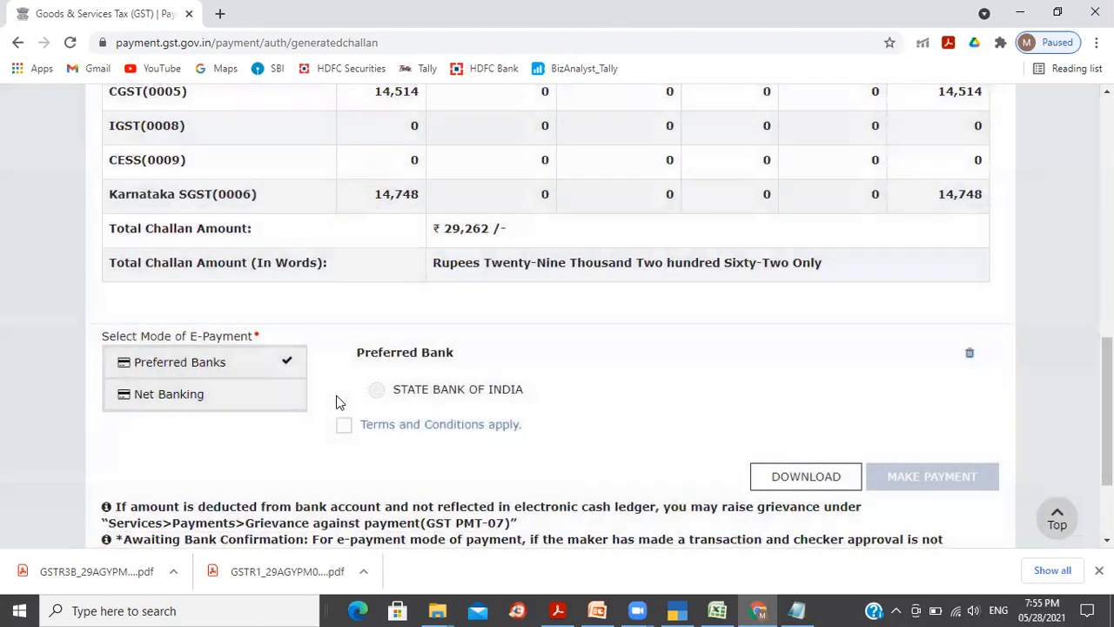
pyautogui.click(379, 394)
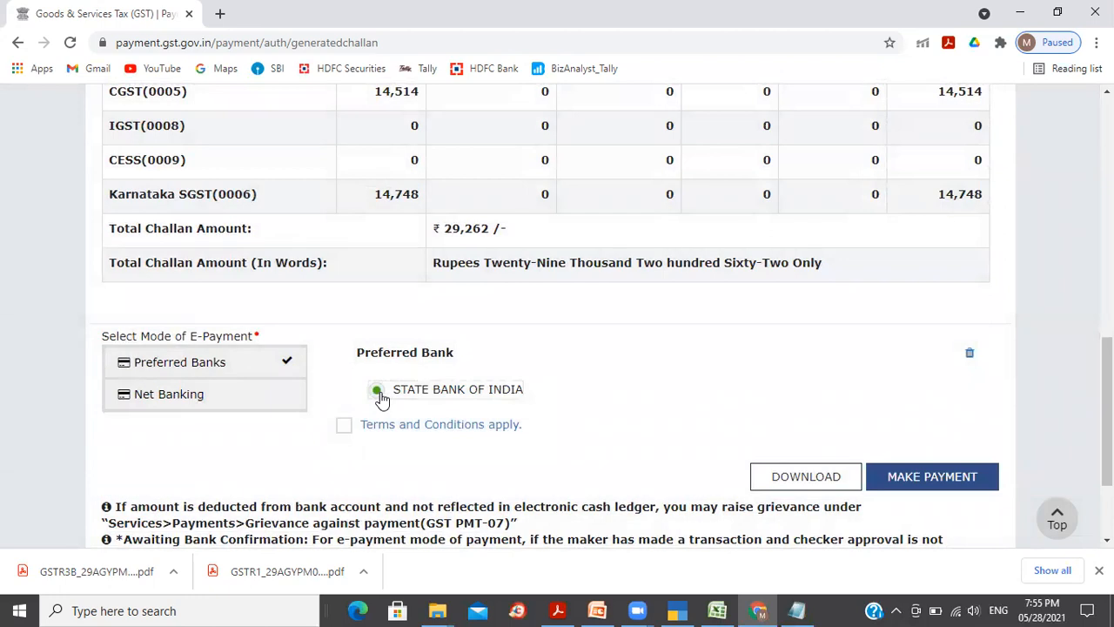
pyautogui.click(344, 427)
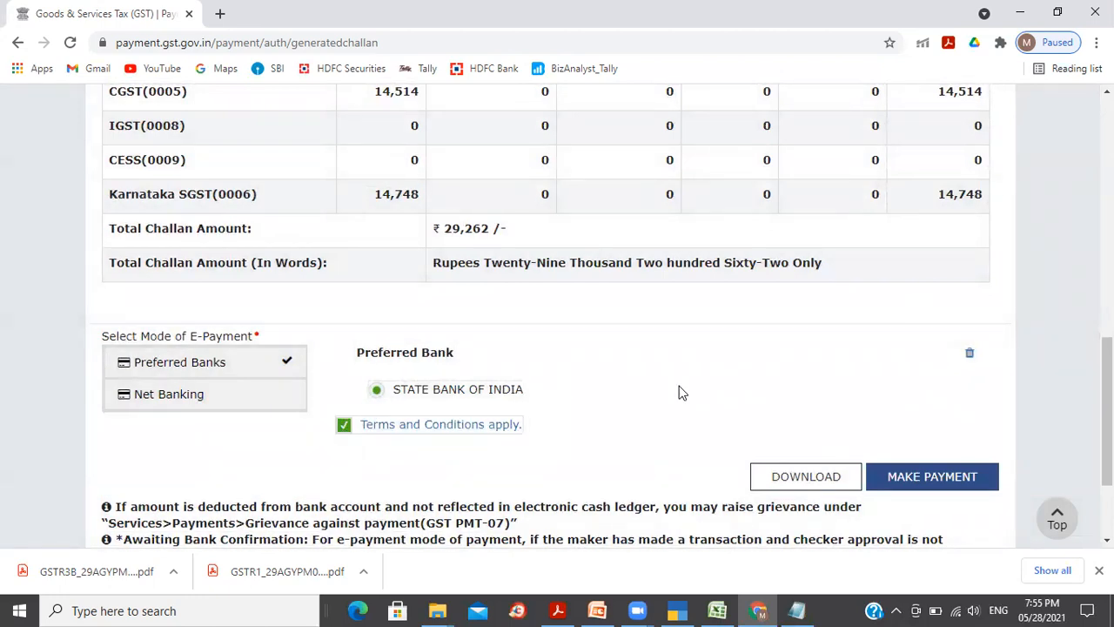
pyautogui.click(930, 485)
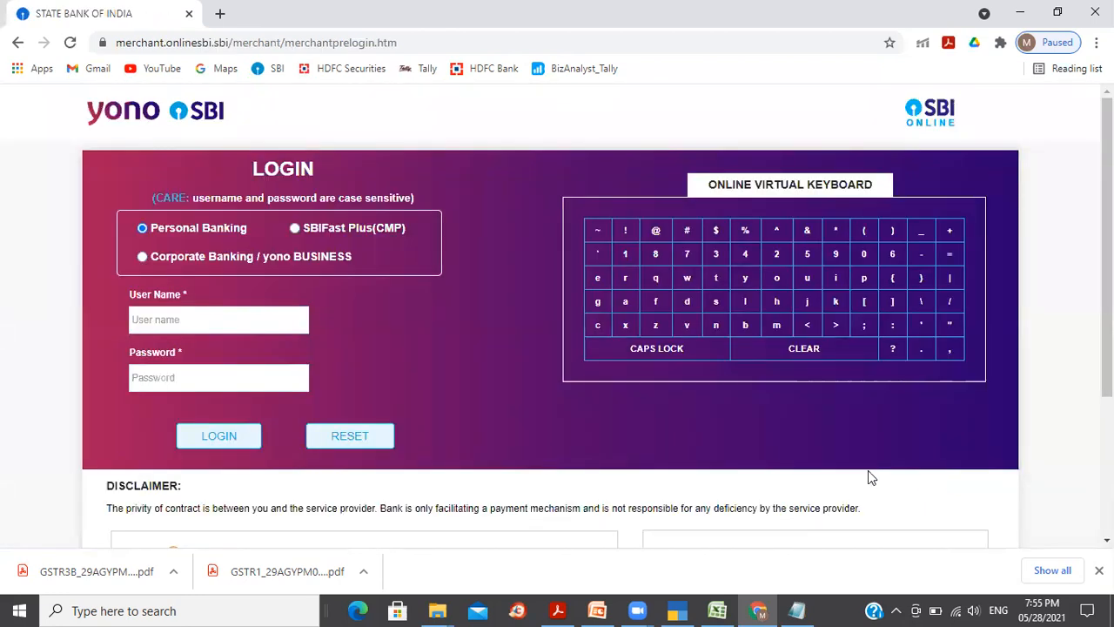
# Step: Log into SBI corporate banking with the user name and password
pyautogui.click(180, 326)
pyautogui.write('MBMHSI')
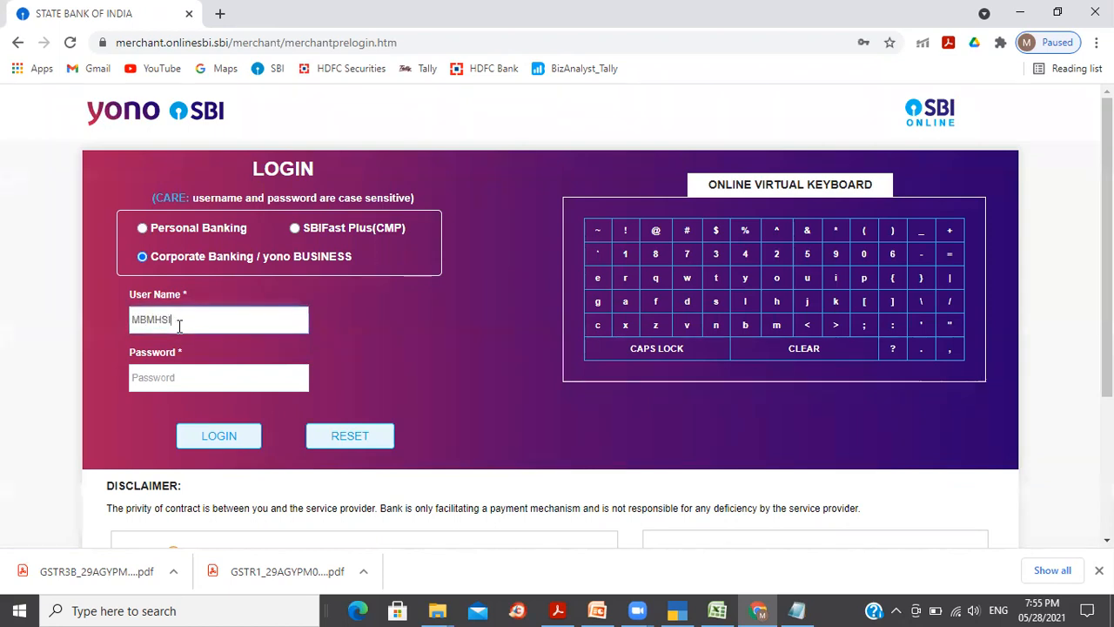
pyautogui.write('17****')
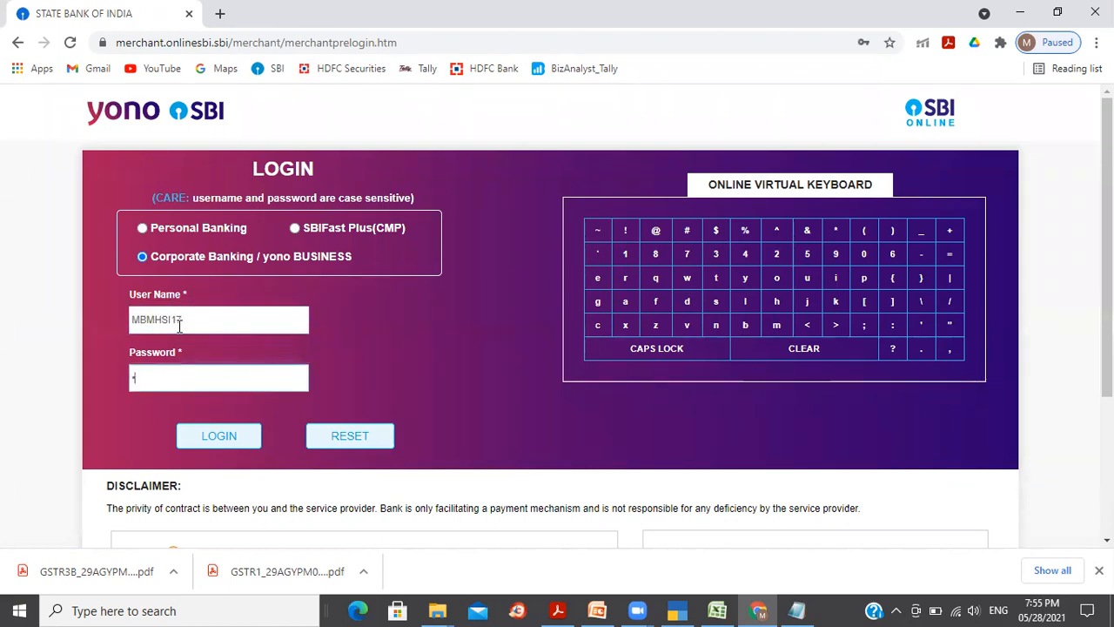
pyautogui.write('****')
pyautogui.click(223, 442)
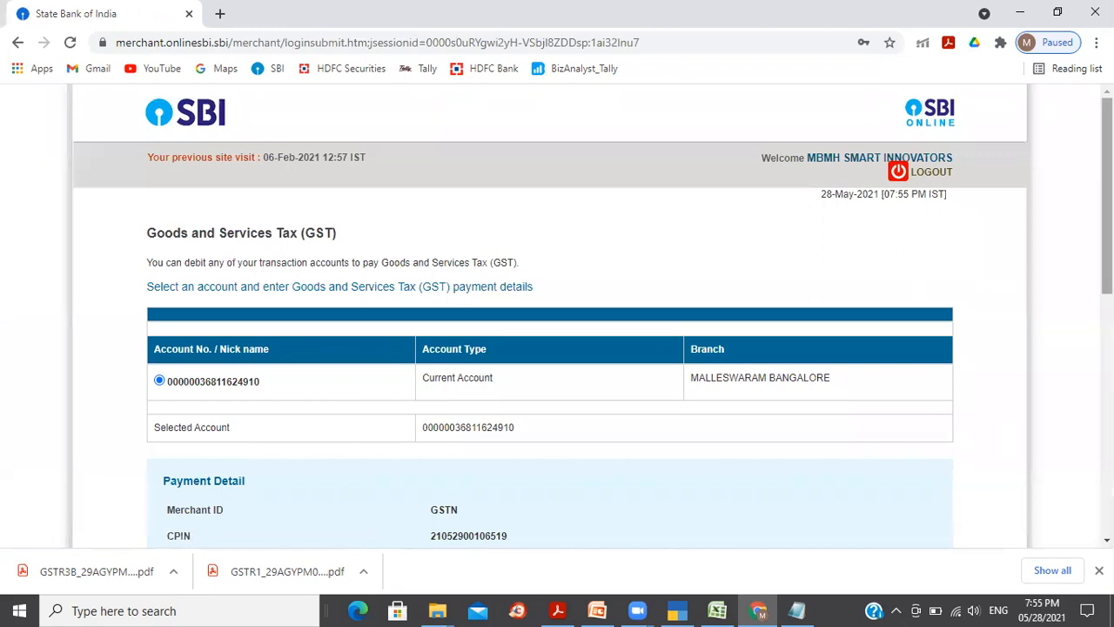
# Step: Review the ₹29,262 GST payment details and confirm them
pyautogui.scroll(-3, 1107, 262)
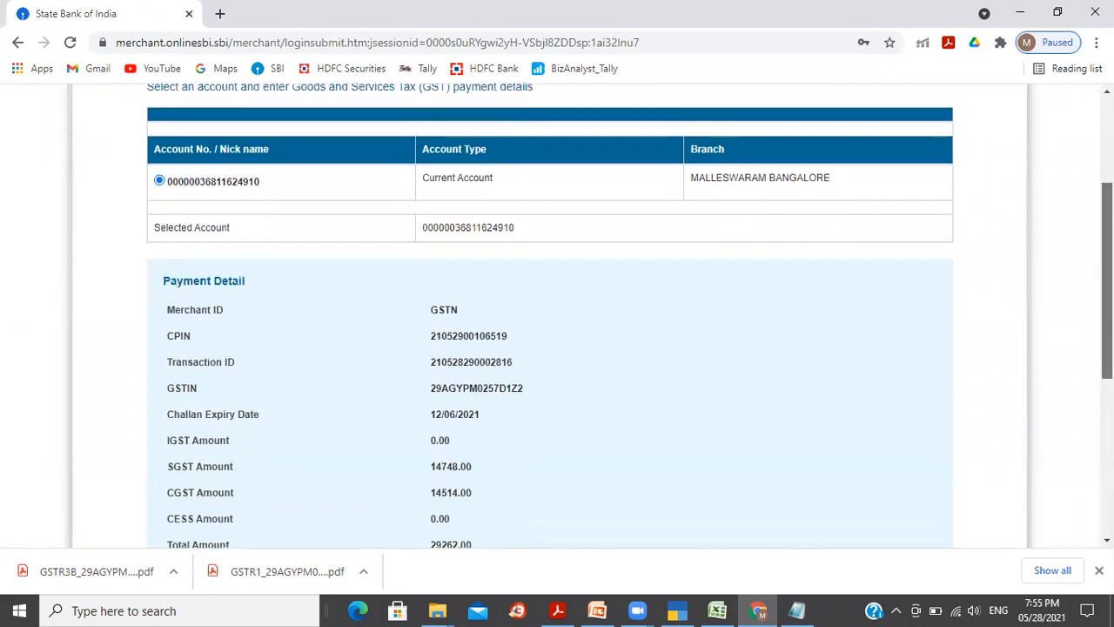
pyautogui.scroll(-2, 1107, 304)
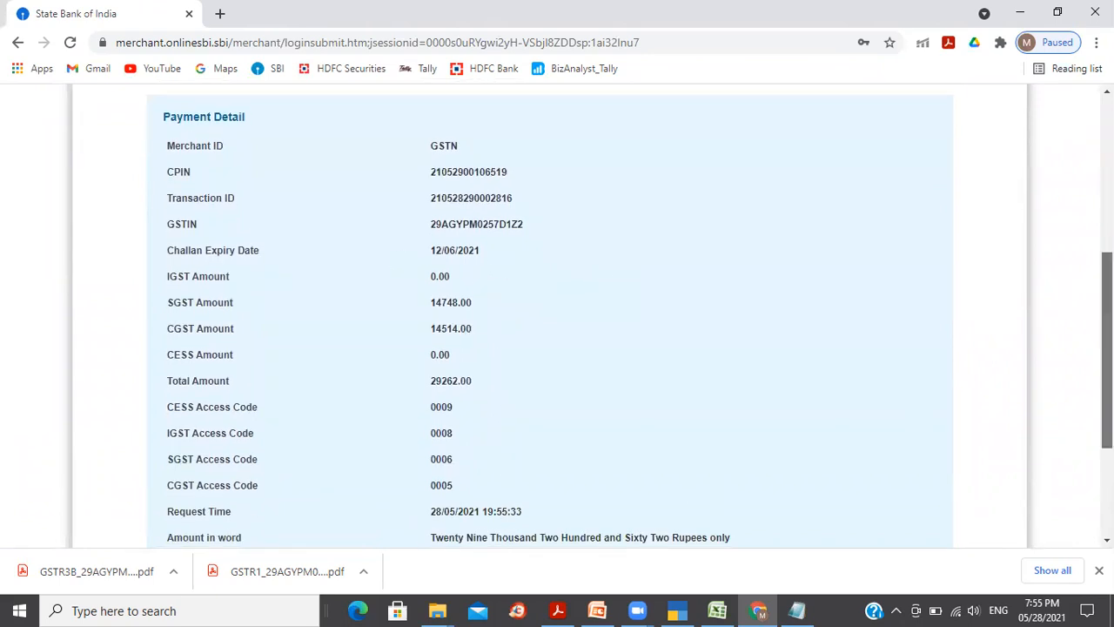
pyautogui.scroll(-3, 1106, 348)
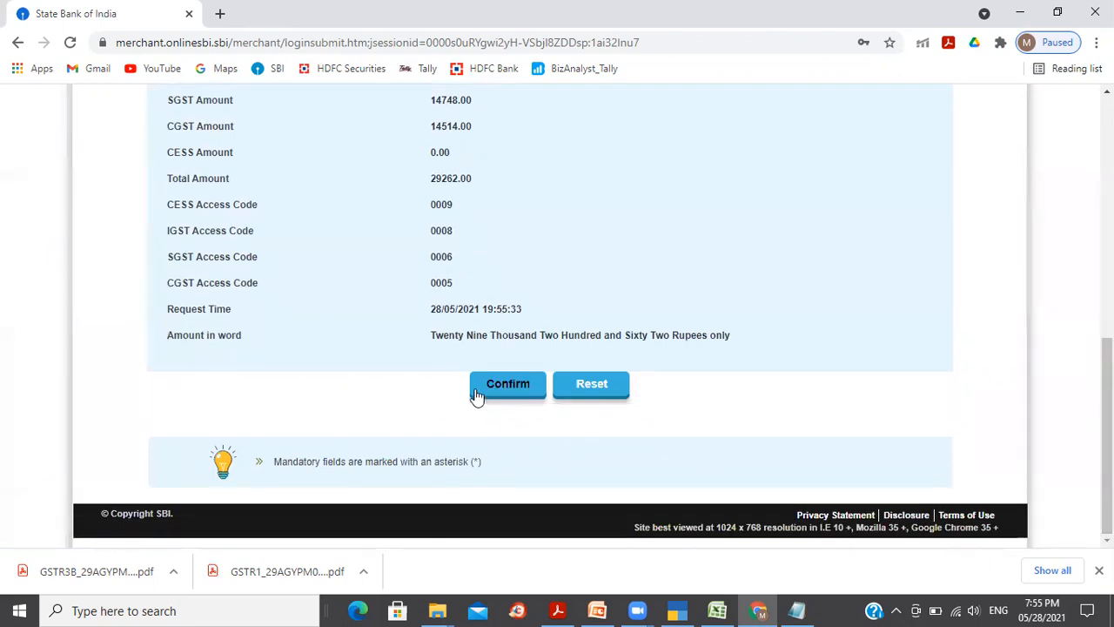
pyautogui.click(509, 384)
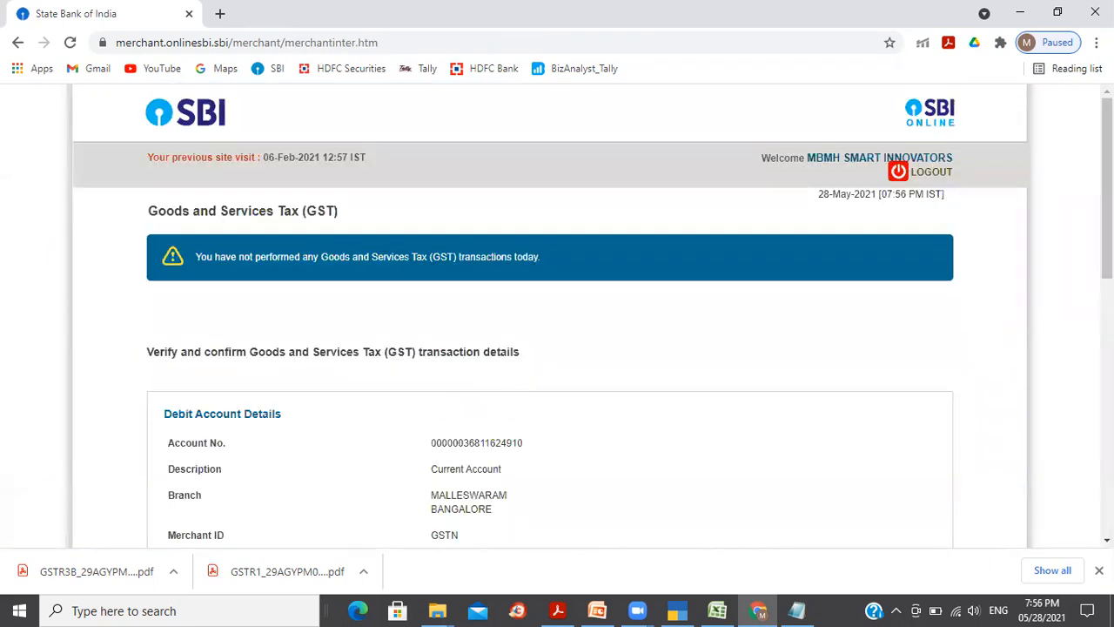
pyautogui.scroll(-5, 557, 348)
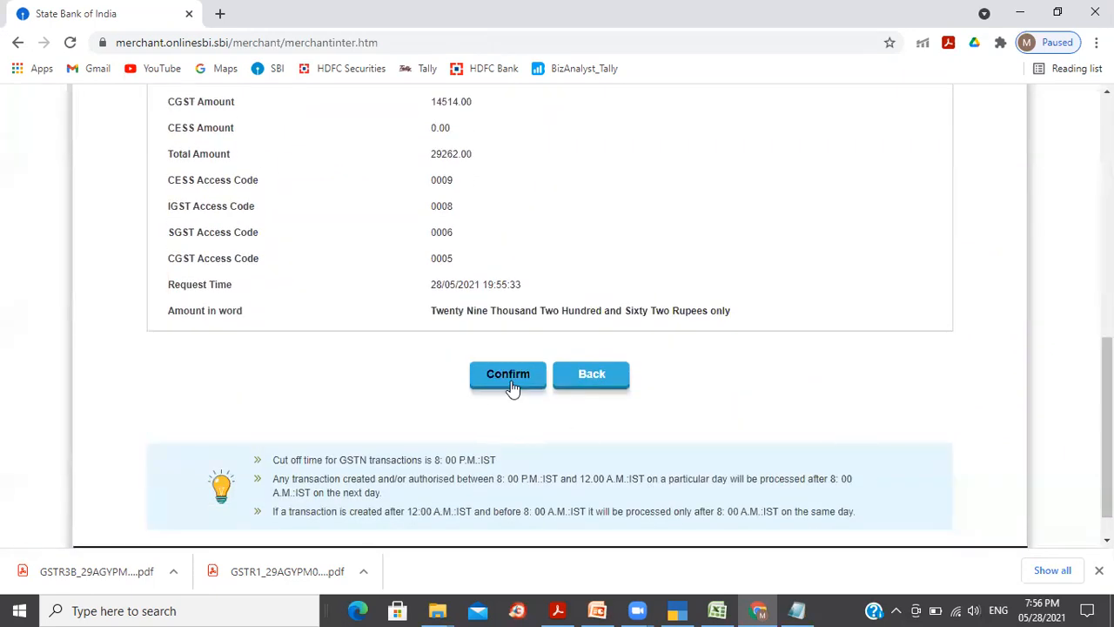
# Step: Approve the ₹29,262 GST payment and enter the high security password received by SMS
pyautogui.click(510, 380)
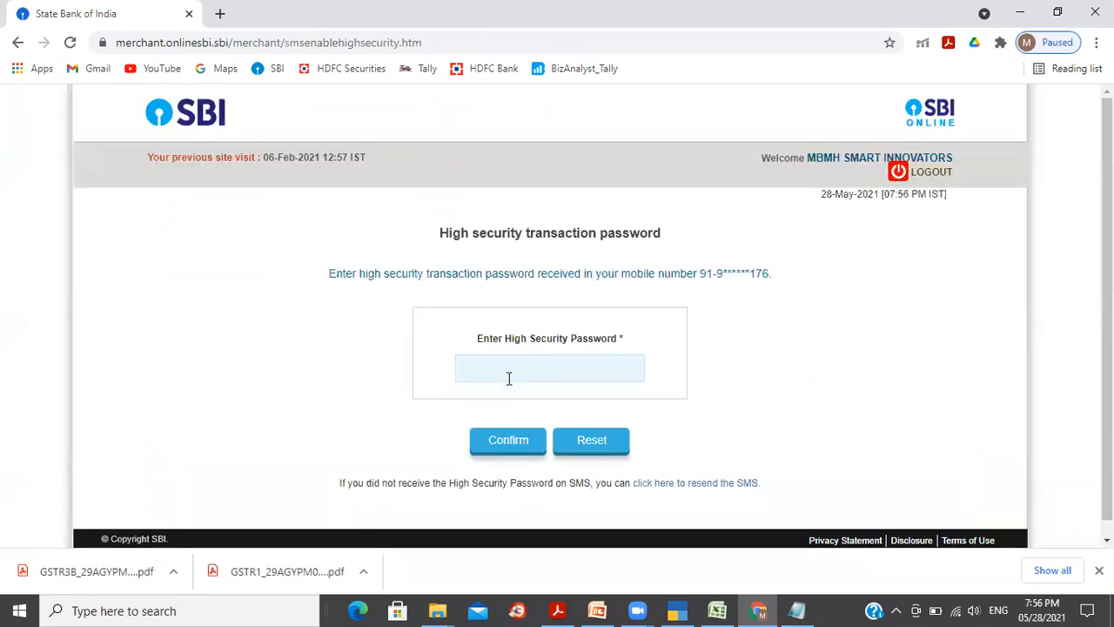
pyautogui.click(506, 369)
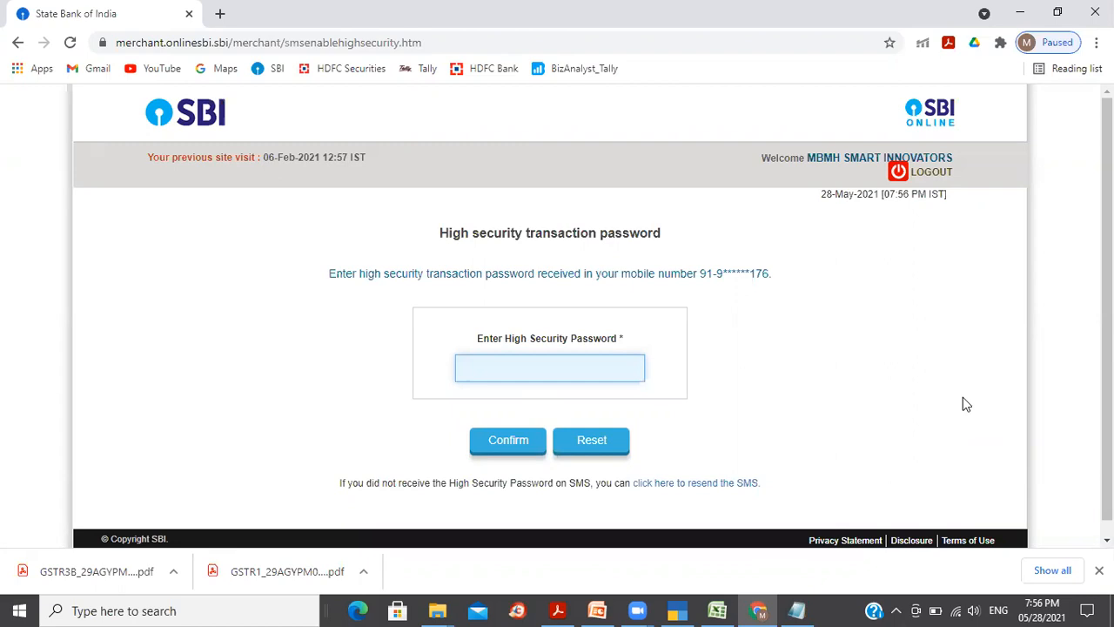
pyautogui.write('11••••••')
# Step: Authorise the Rs. 29,262 payment and verify the success confirmation in the GST Payment Summary
pyautogui.click(509, 441)
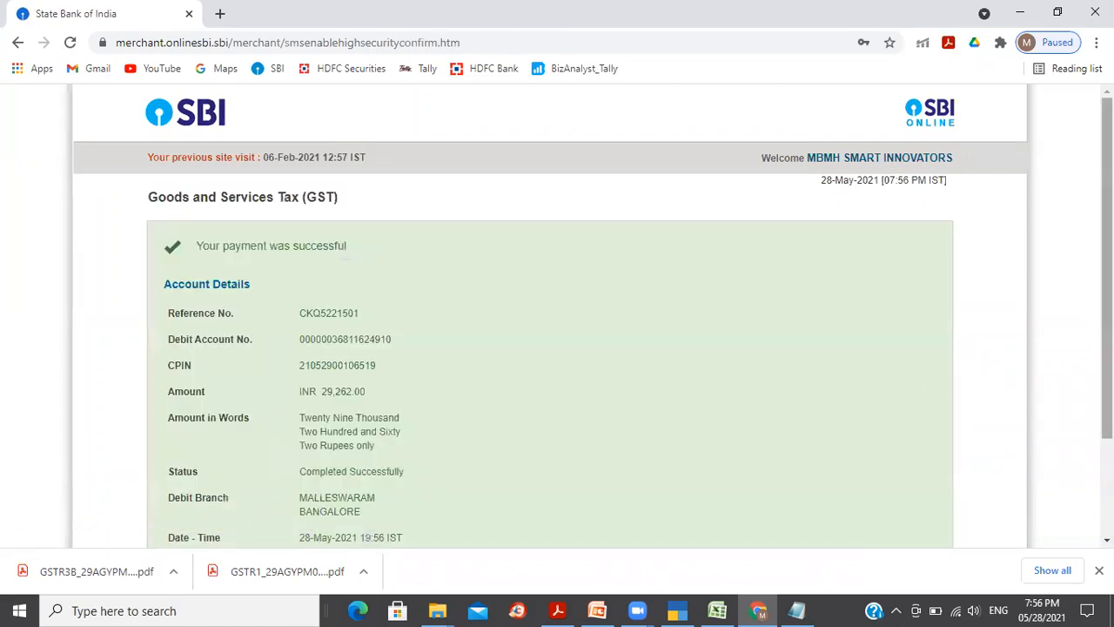
pyautogui.scroll(-2, 1106, 348)
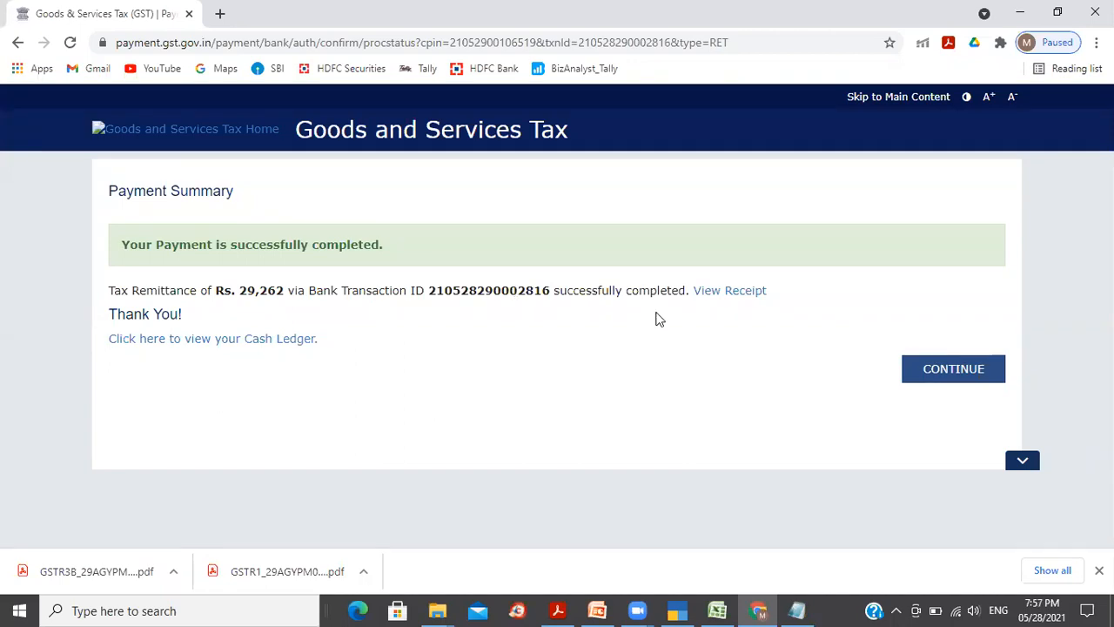
# Step: Download the 28/05/2021 Net Banking receipt for the Rs. 29,262 challan as a GST-Challan Receipt PDF
pyautogui.click(734, 295)
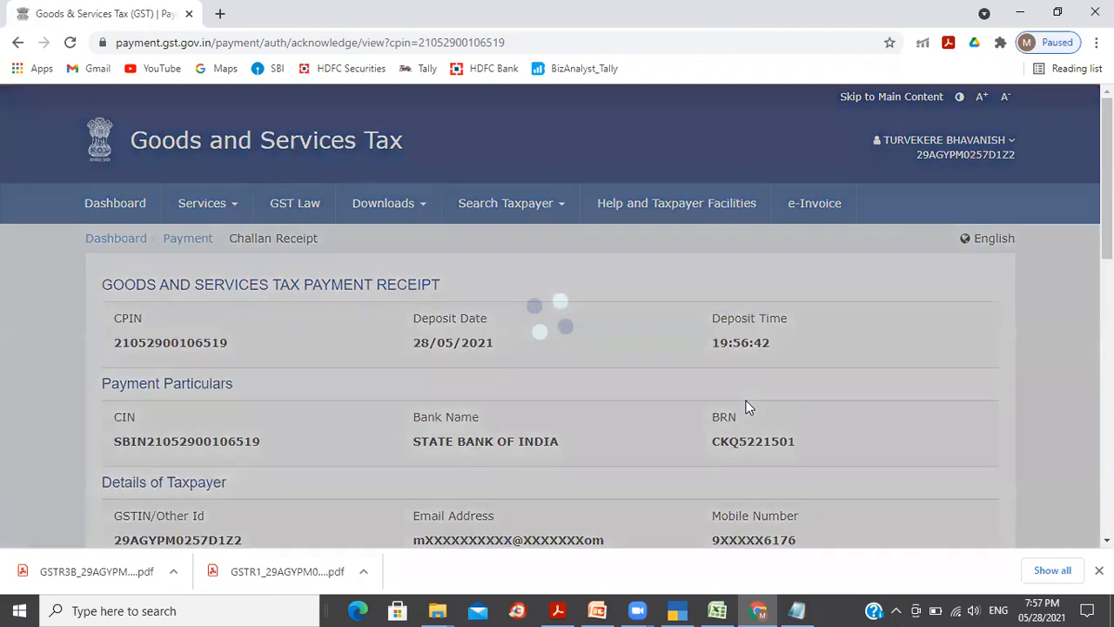
pyautogui.scroll(-7, 558, 348)
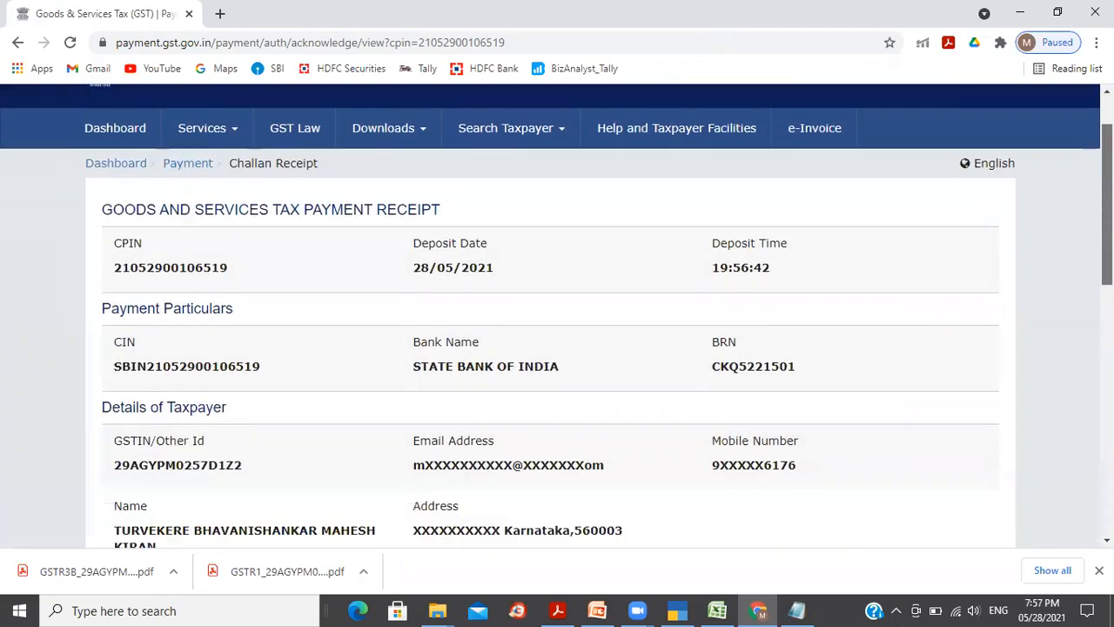
pyautogui.scroll(-3, 963, 457)
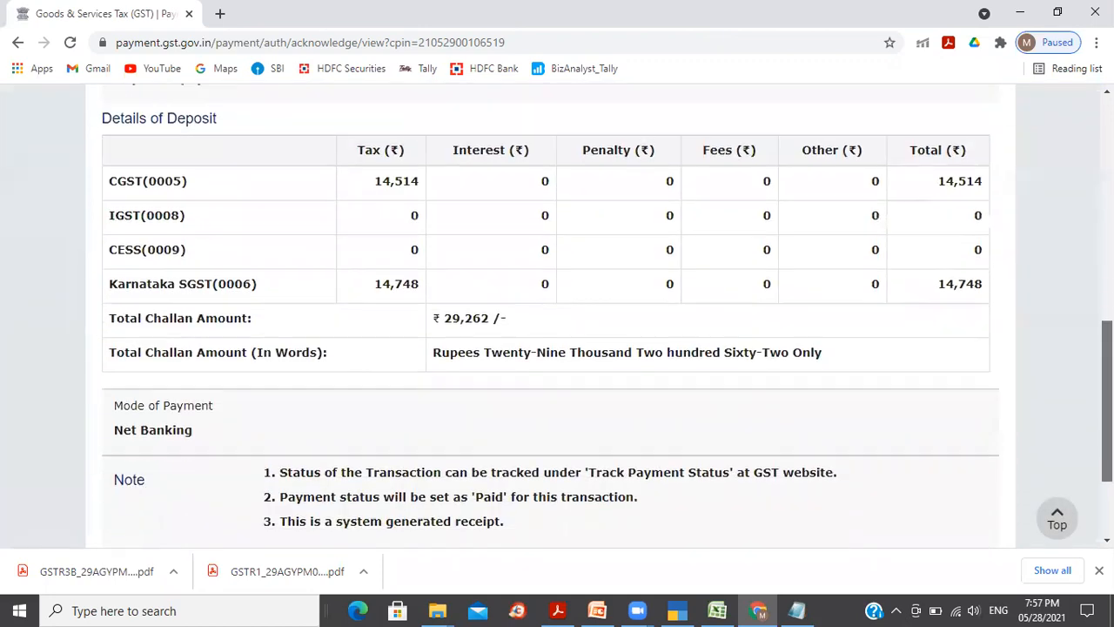
pyautogui.click(932, 431)
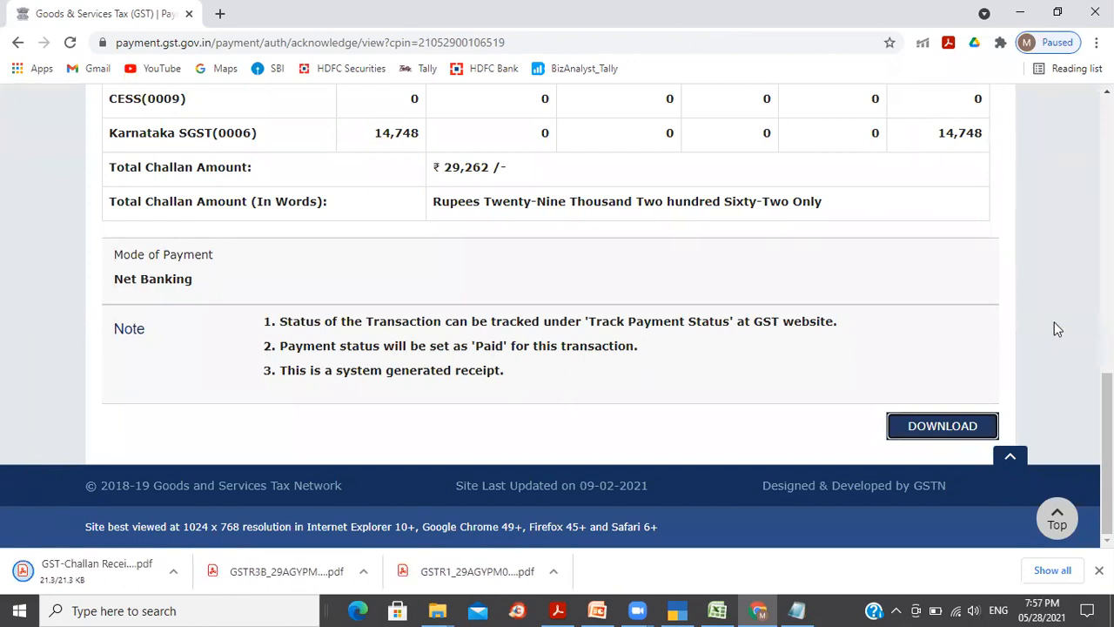
pyautogui.moveTo(1108, 453); pyautogui.dragTo(1107, 176)
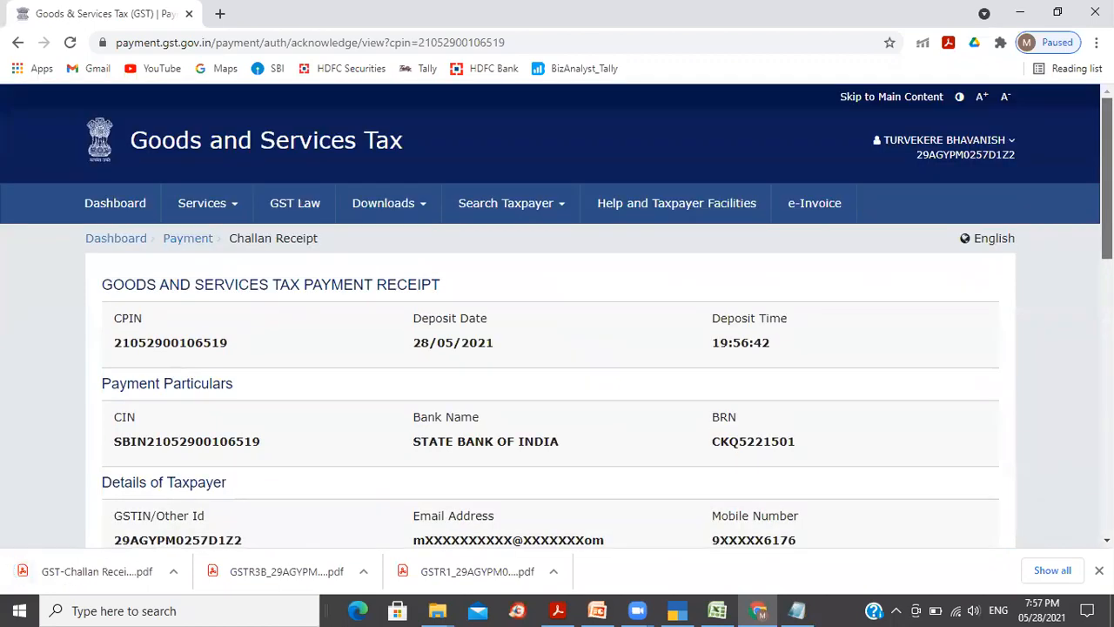
# Step: Try to reach the Electronic Cash Ledger via Services > Ledgers, landing on an expired-session page
pyautogui.click(193, 239)
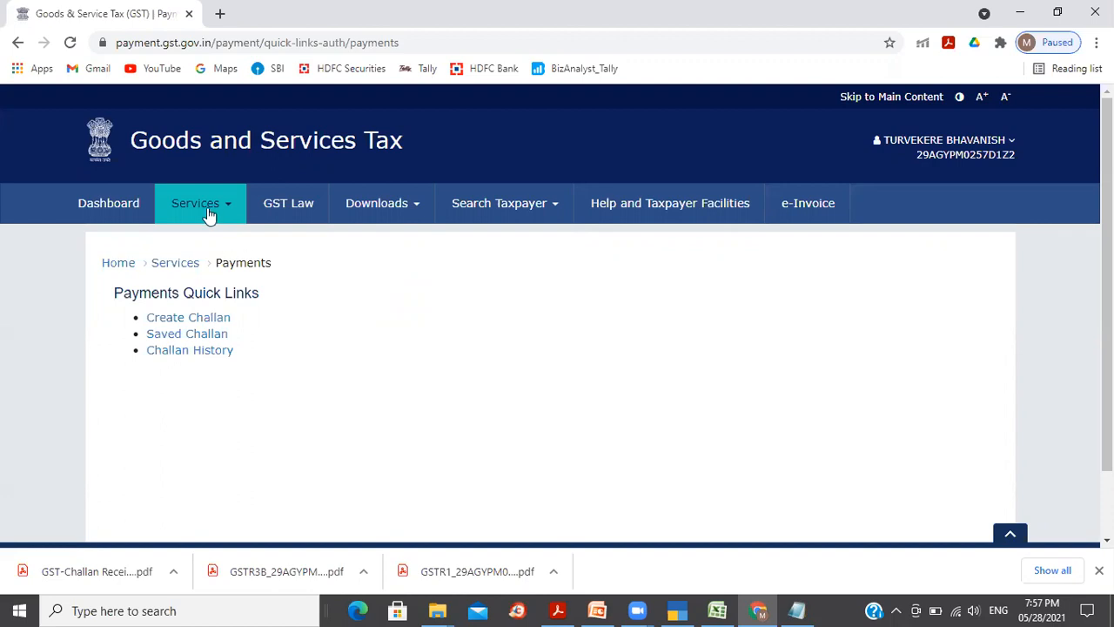
pyautogui.moveTo(230, 211)
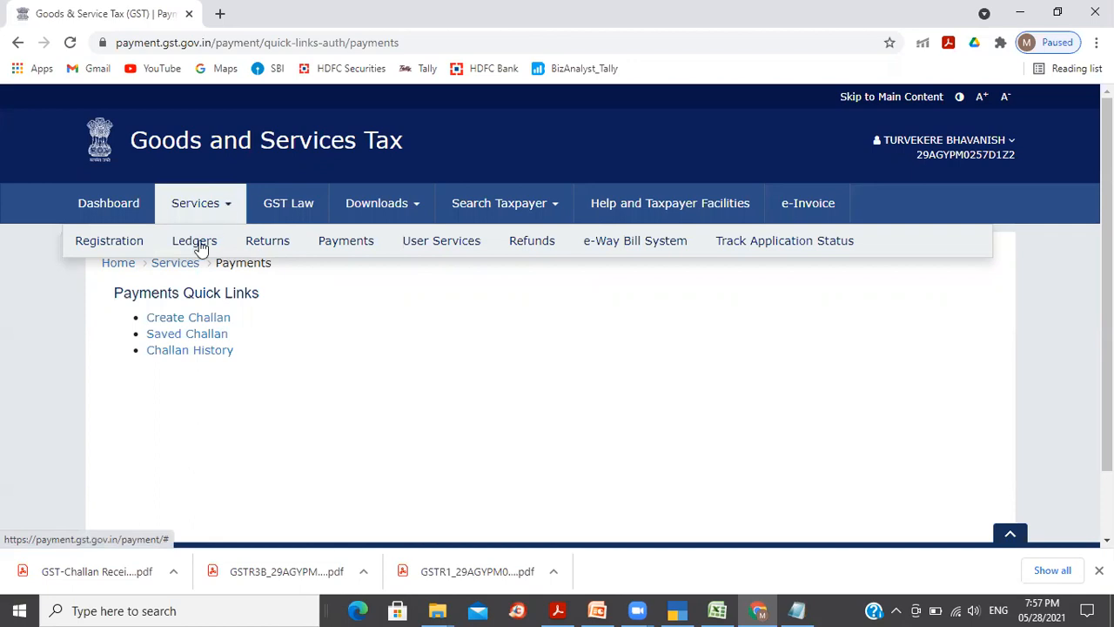
pyautogui.moveTo(199, 252)
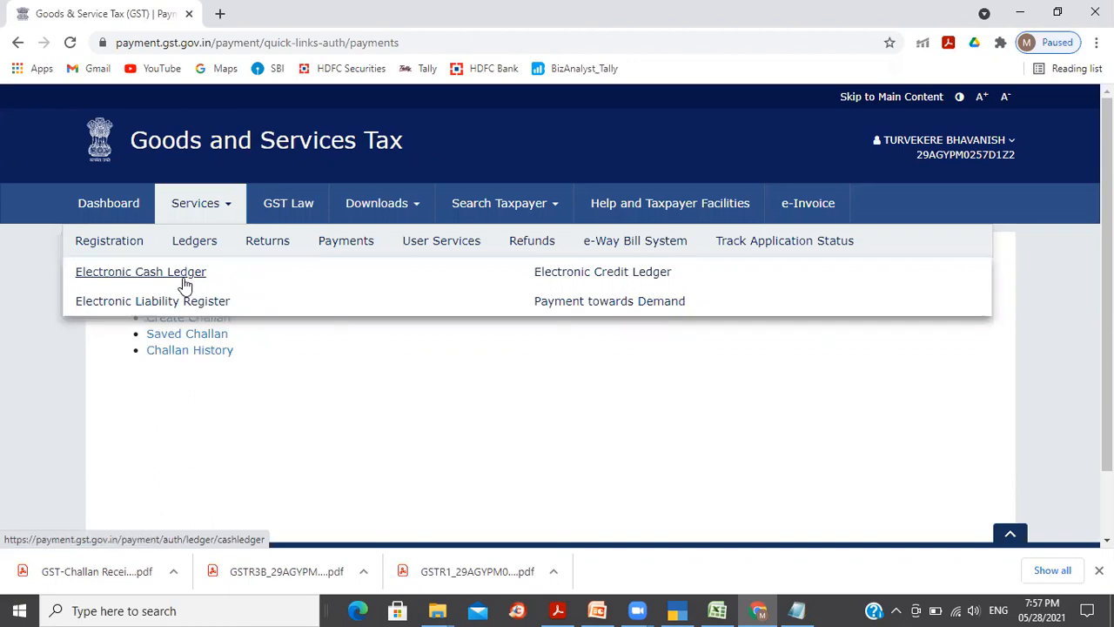
pyautogui.click(189, 281)
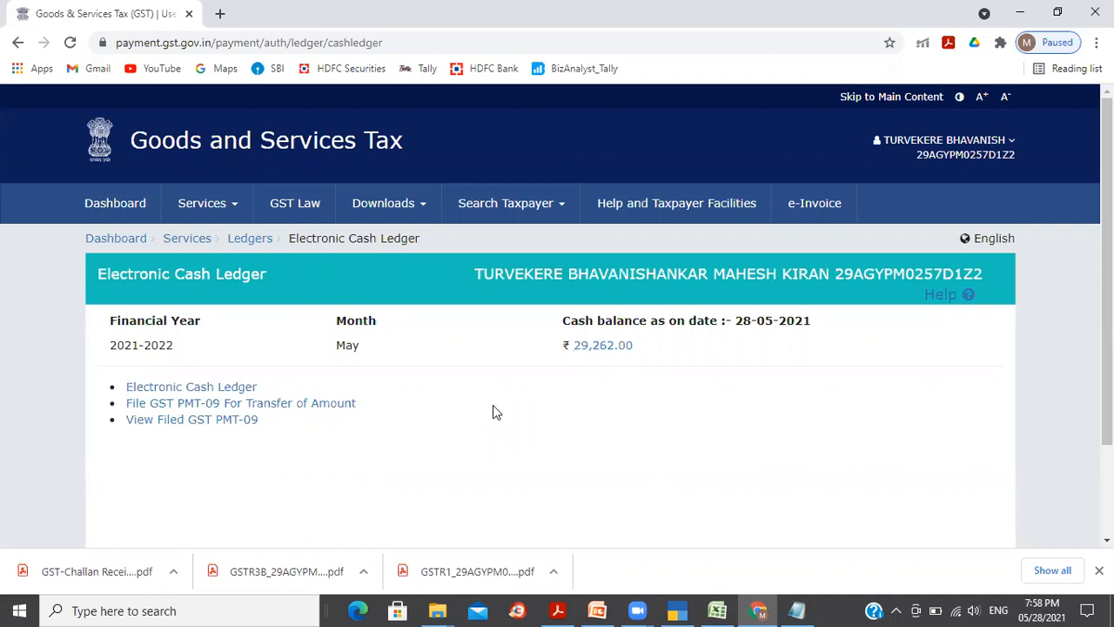
pyautogui.click(250, 239)
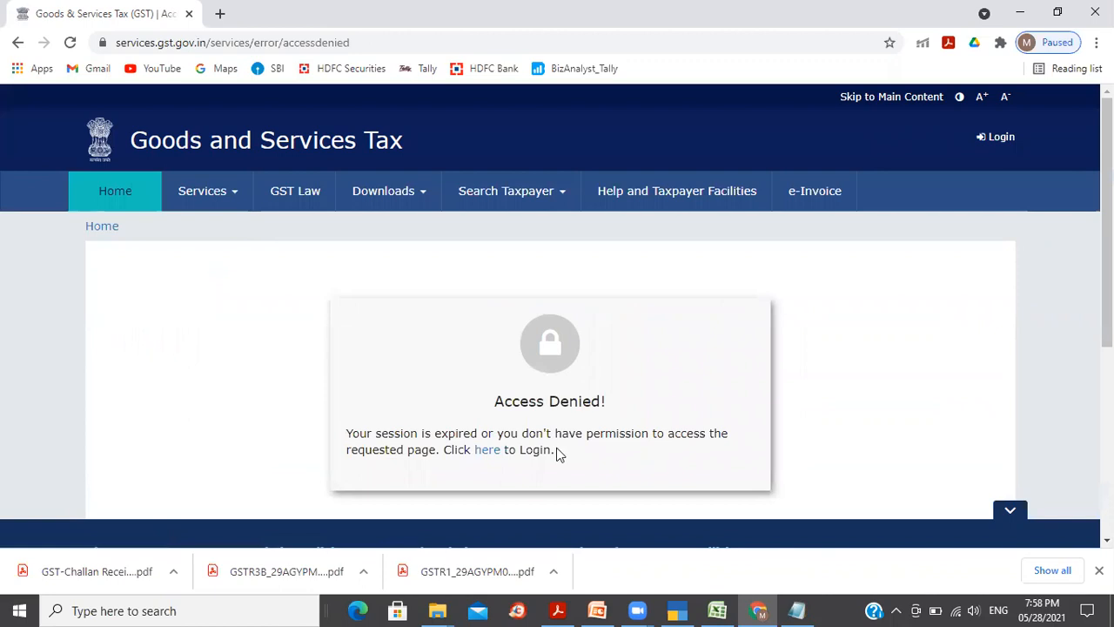
# Step: Log back in with the username, password and captcha, then dismiss the core business prompt
pyautogui.click(481, 455)
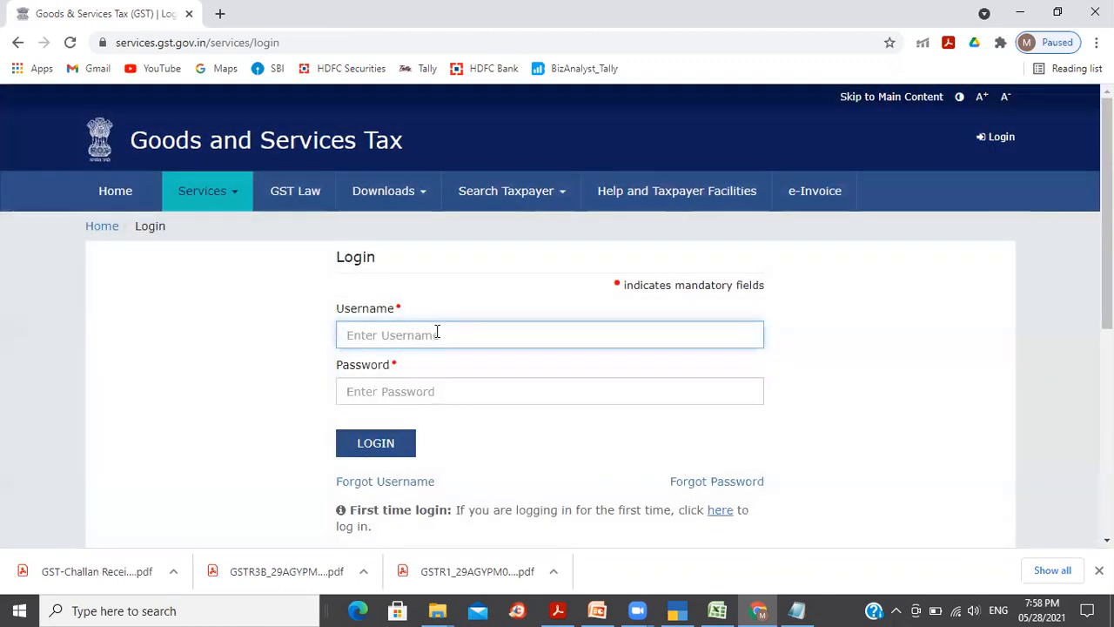
pyautogui.write('Mbmhsmart_123')
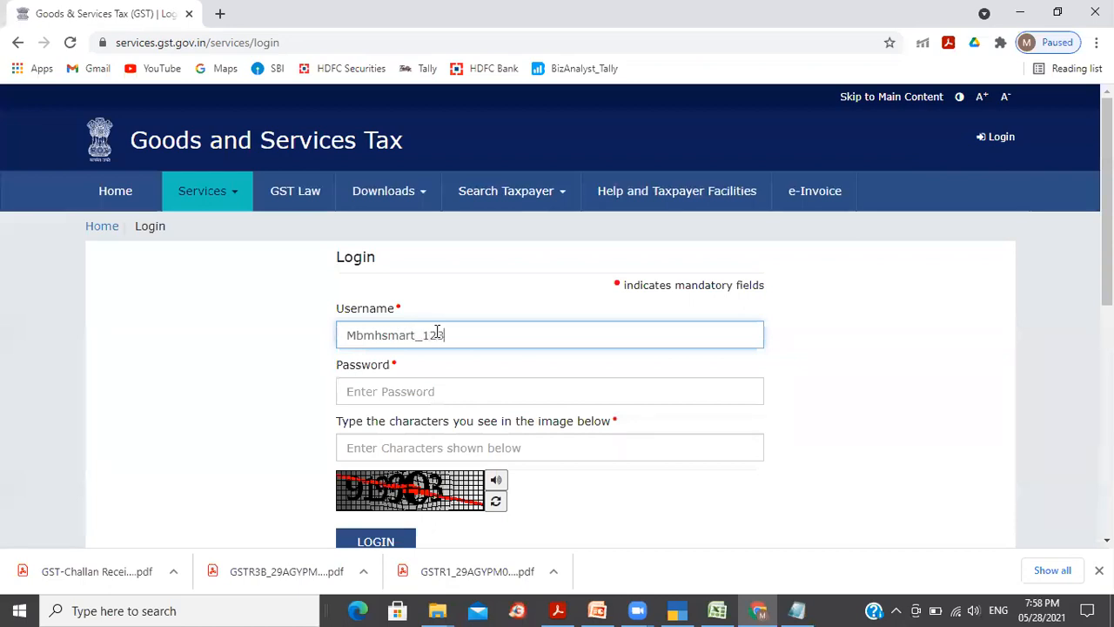
pyautogui.press('Tab')
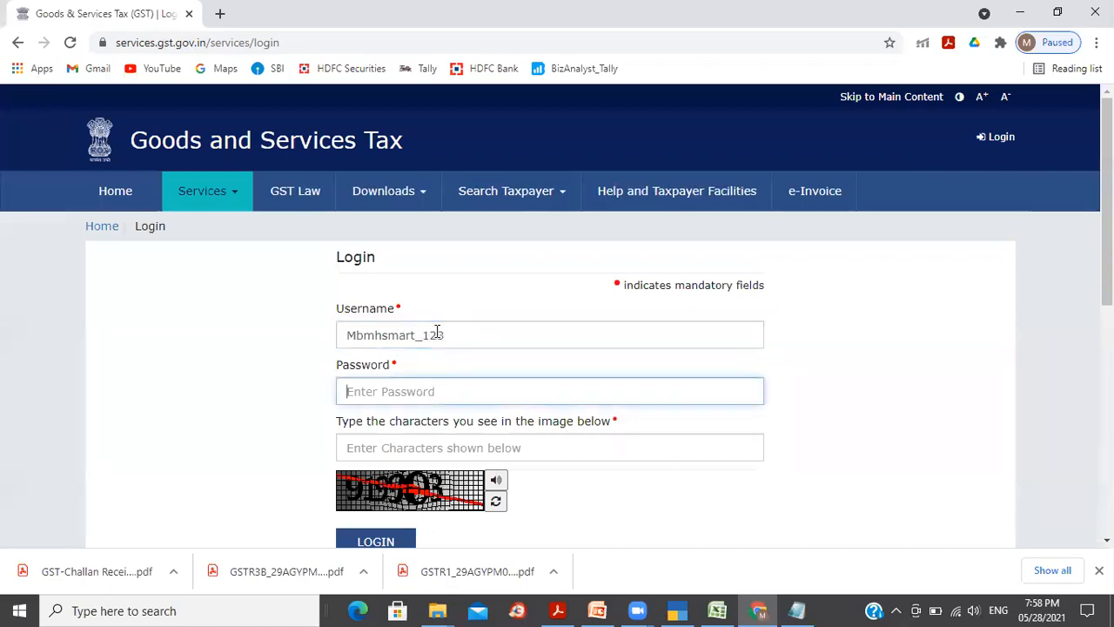
pyautogui.write('********')
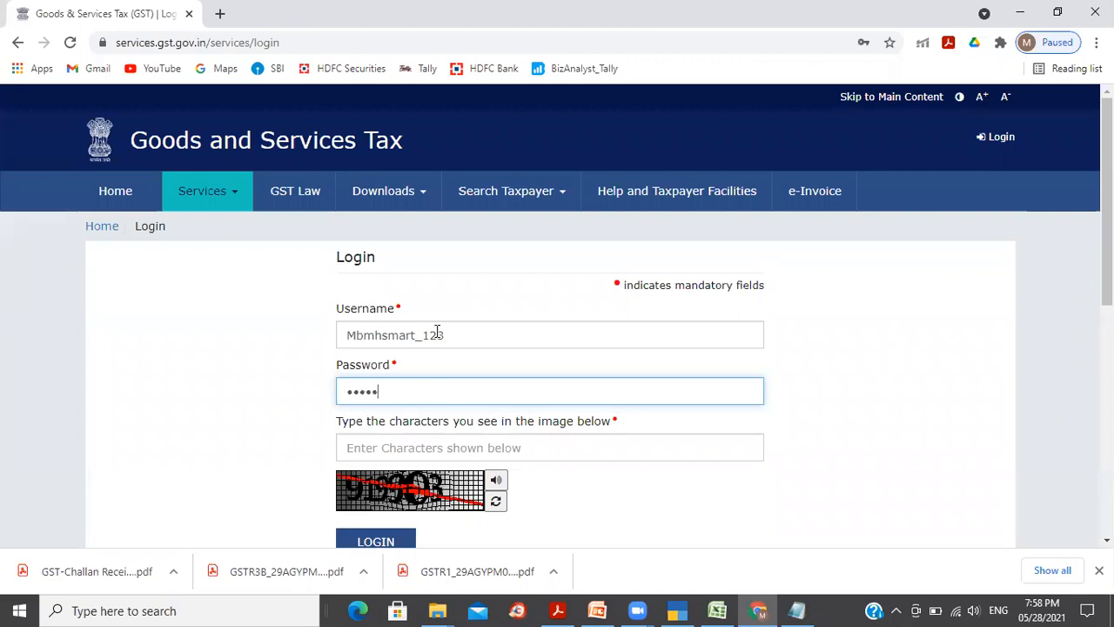
pyautogui.write('*****')
pyautogui.press('Tab')
pyautogui.write('919903')
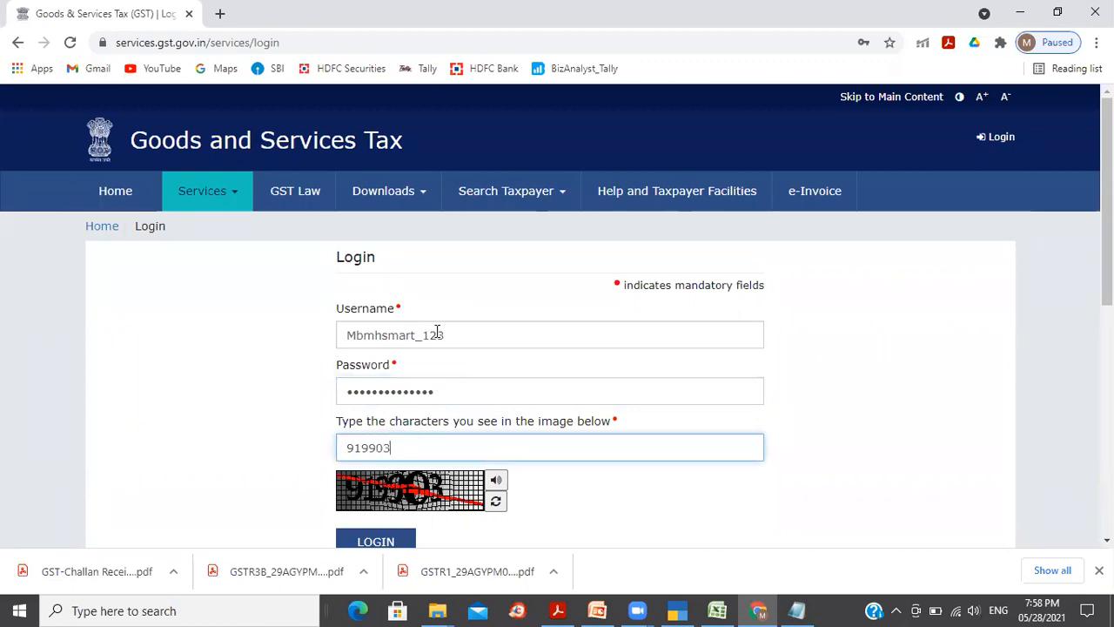
pyautogui.press('Return')
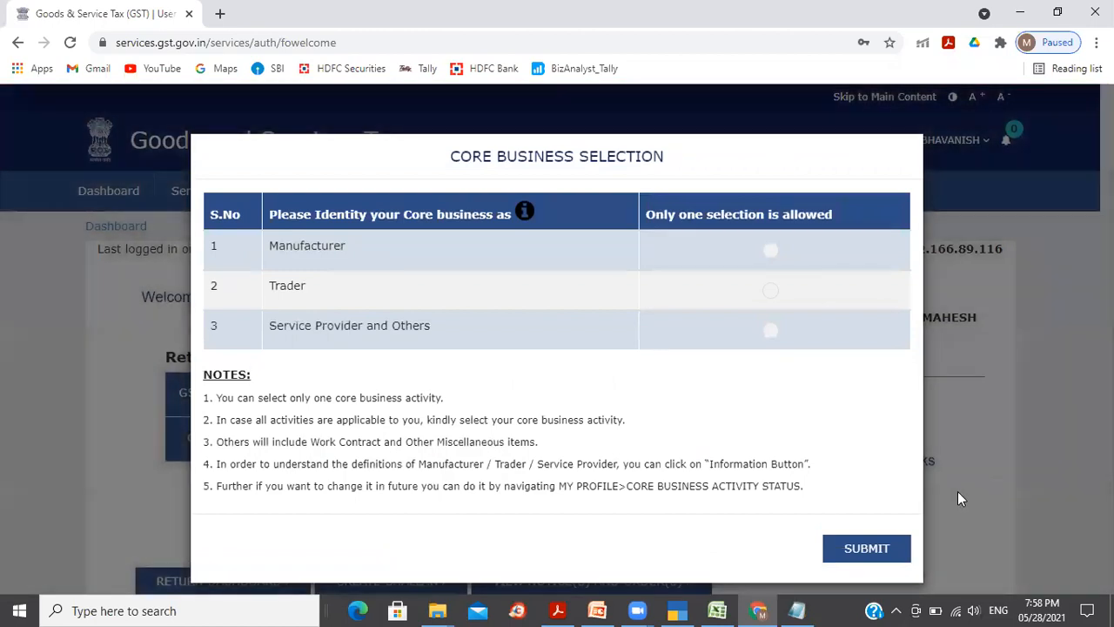
pyautogui.click(958, 491)
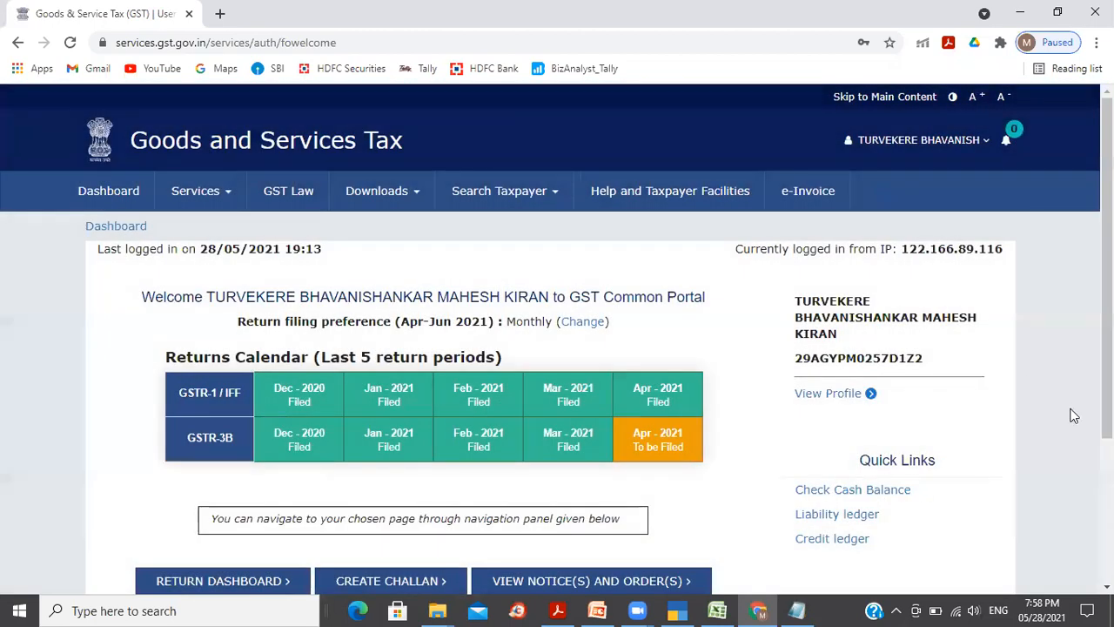
# Step: Check the challan payment history, then go from the dashboard to the File Returns page
pyautogui.click(223, 202)
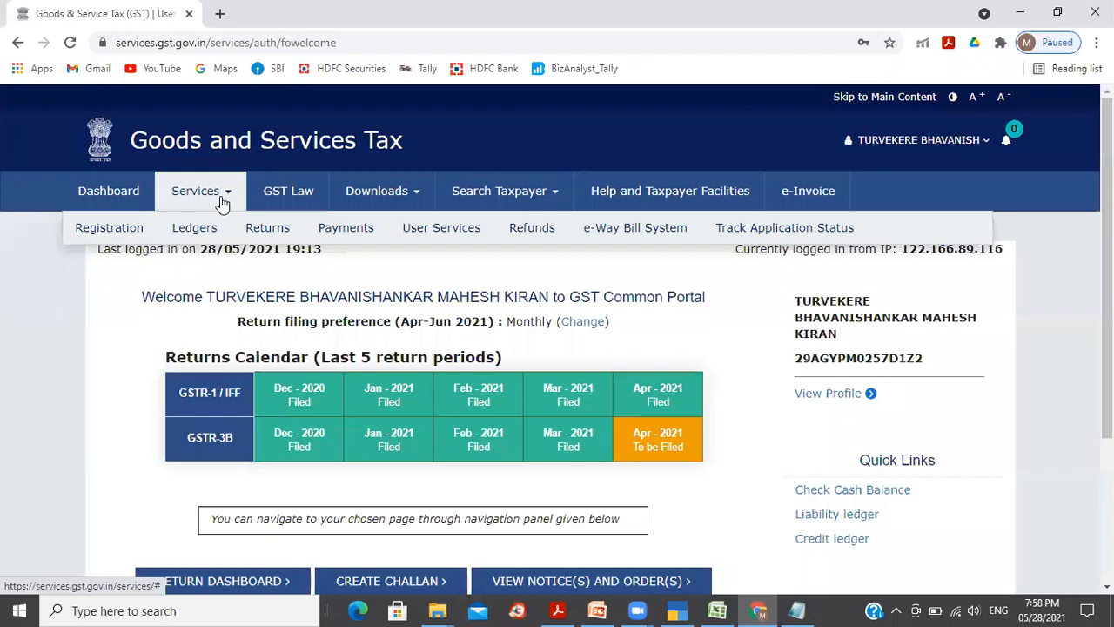
pyautogui.moveTo(351, 244)
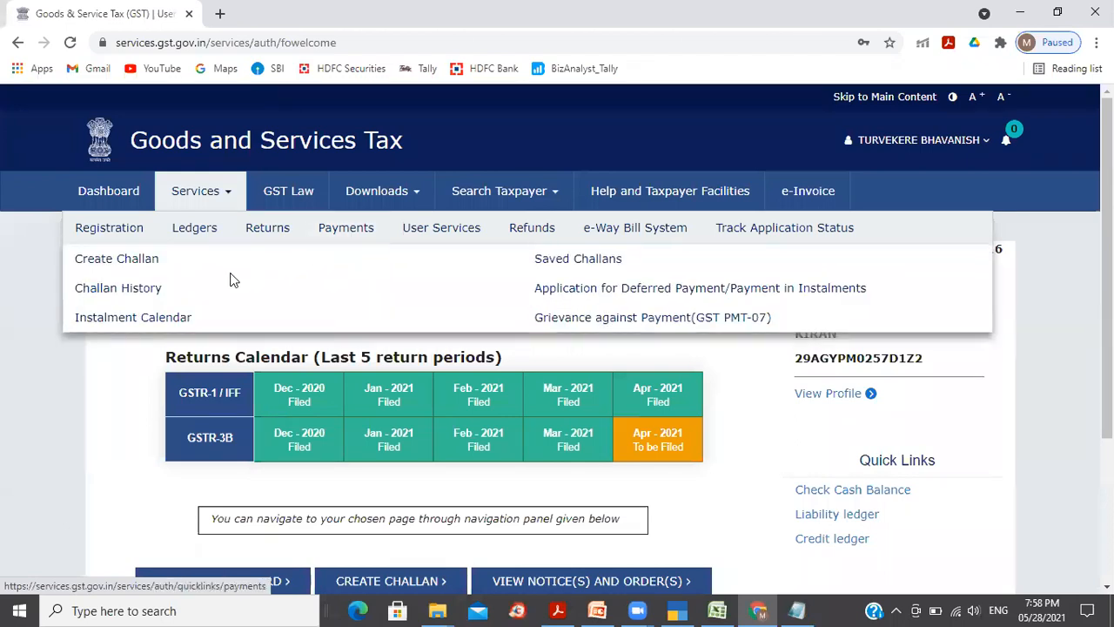
pyautogui.click(150, 292)
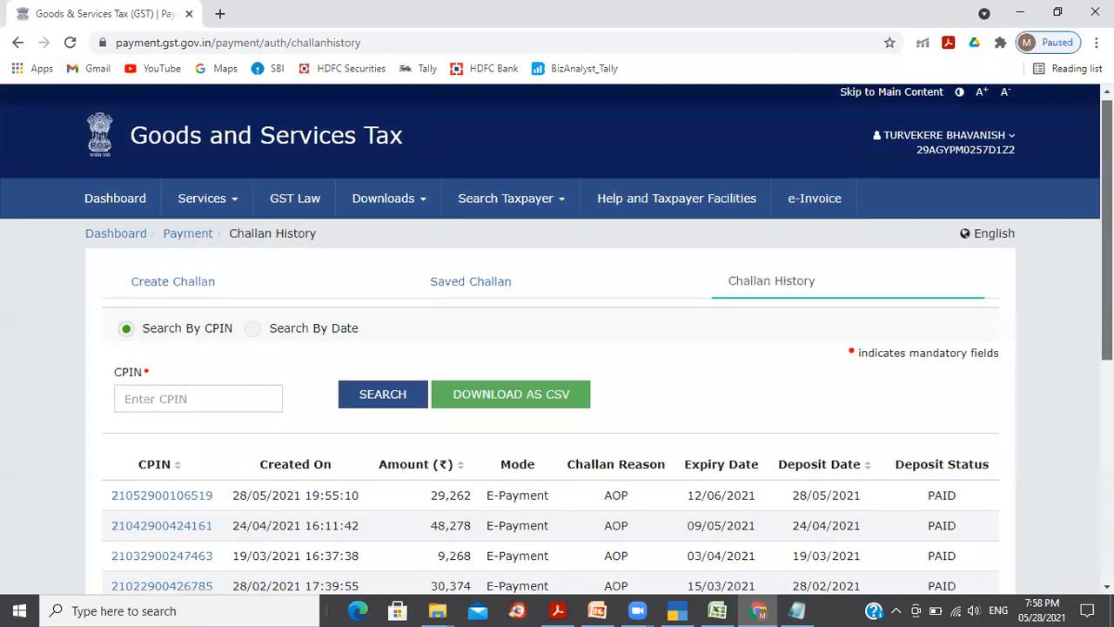
pyautogui.scroll(-4, 557, 339)
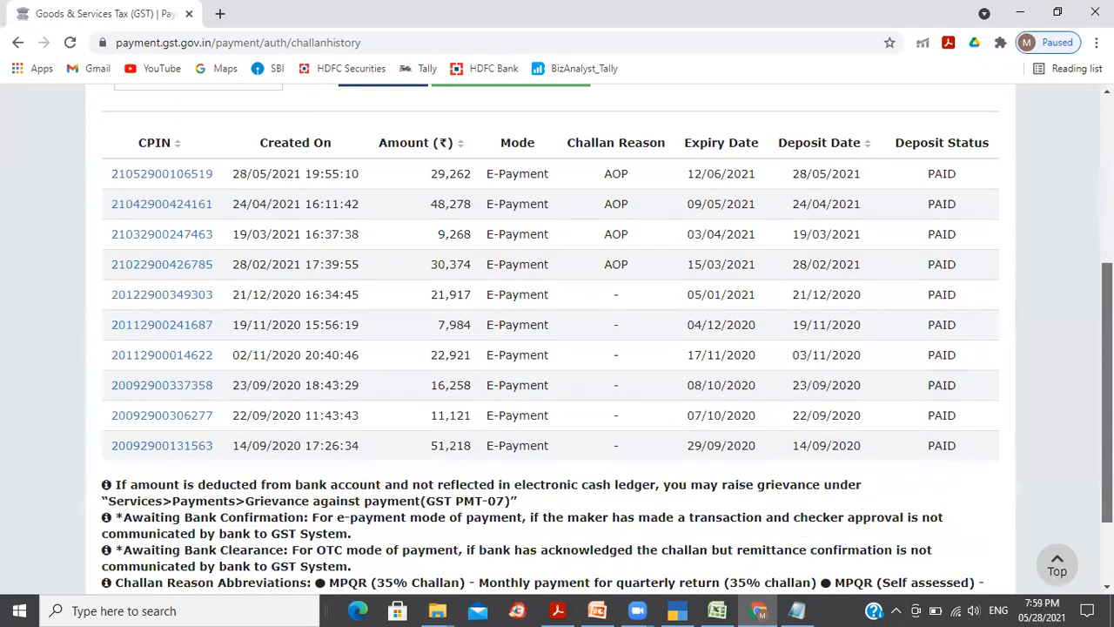
pyautogui.scroll(1, 557, 340)
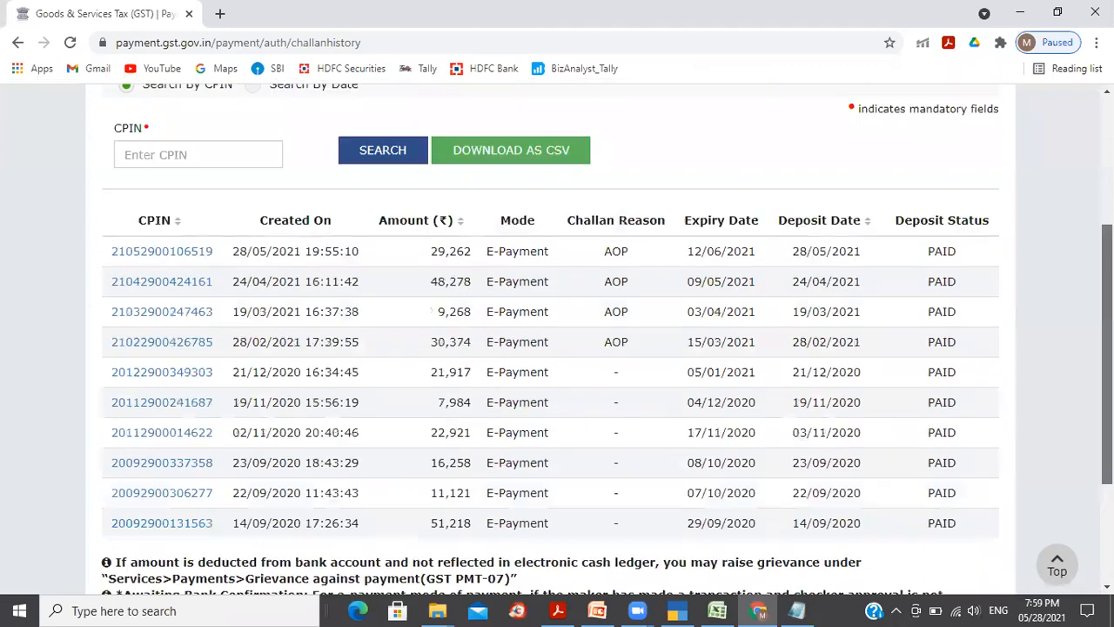
pyautogui.scroll(-1, 609, 275)
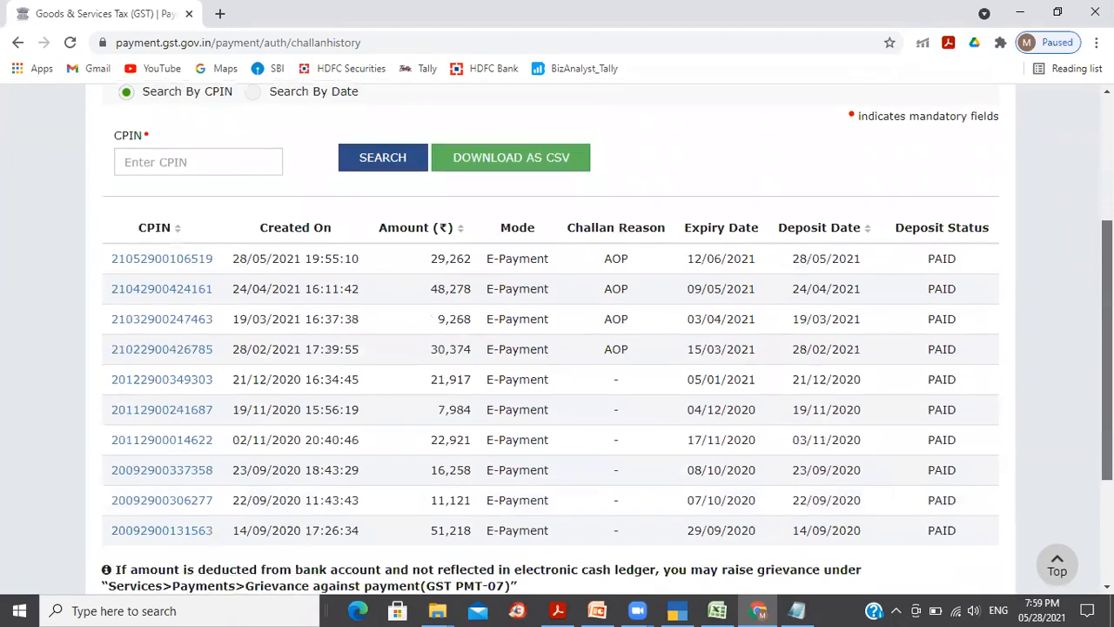
pyautogui.scroll(3, 610, 275)
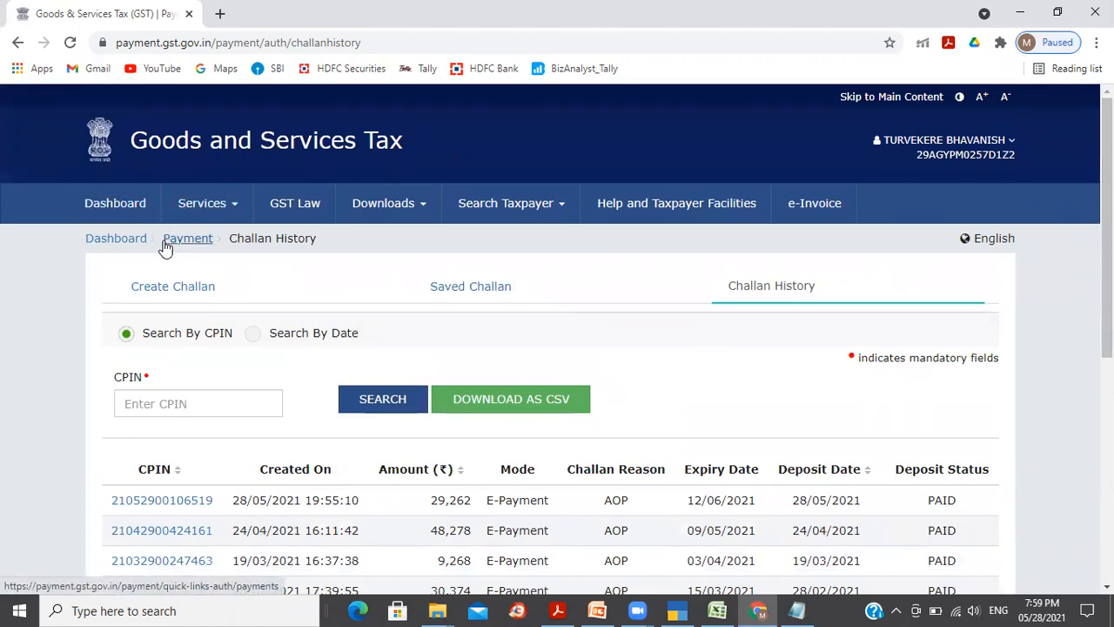
pyautogui.click(135, 248)
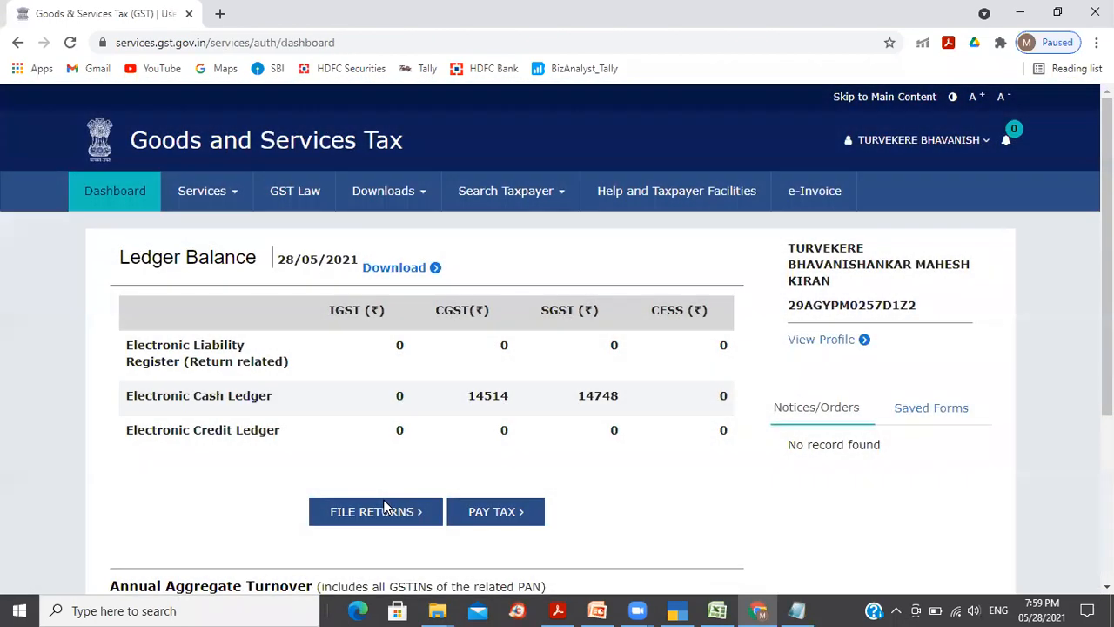
pyautogui.click(385, 509)
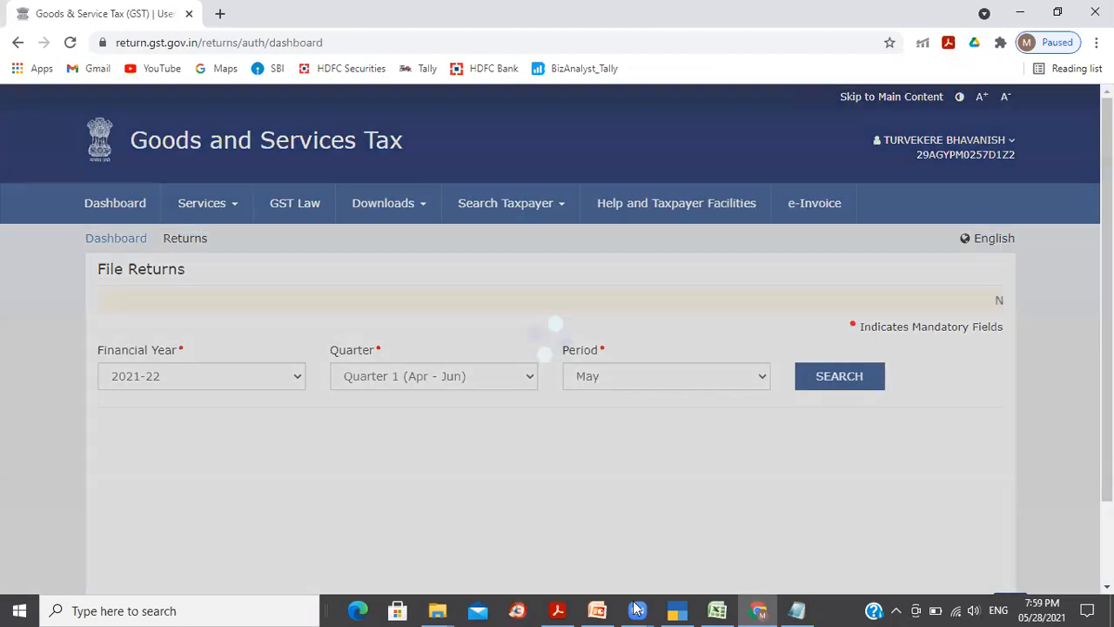
# Step: On slide 60, append ' (Completed)' to the GSTR 3B JSON upload and Verify GST Payable steps
pyautogui.click(597, 610)
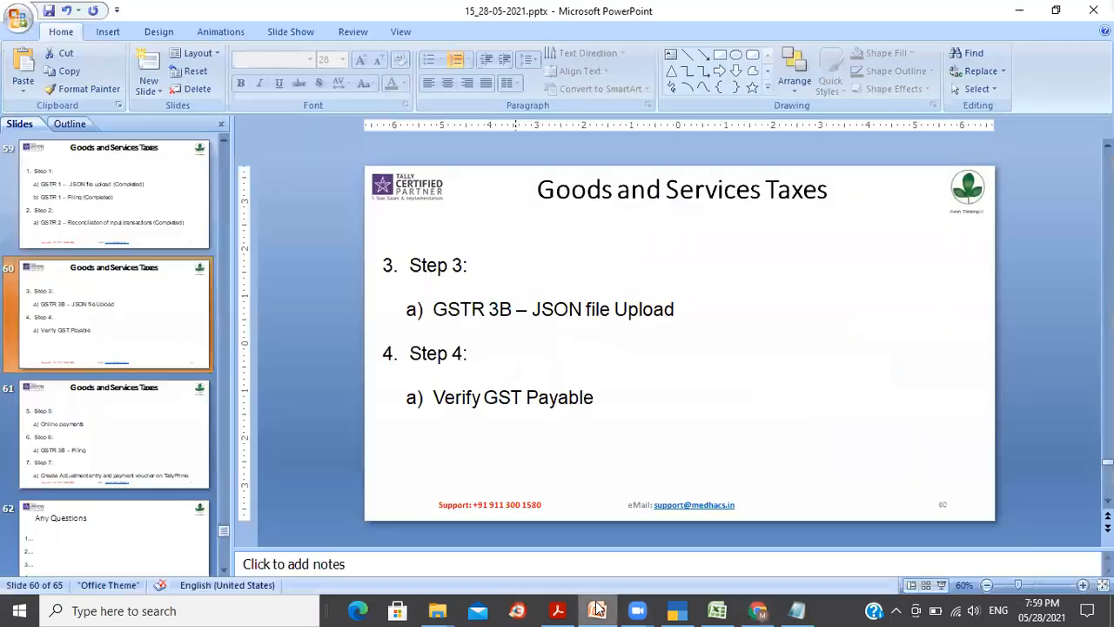
pyautogui.click(689, 311)
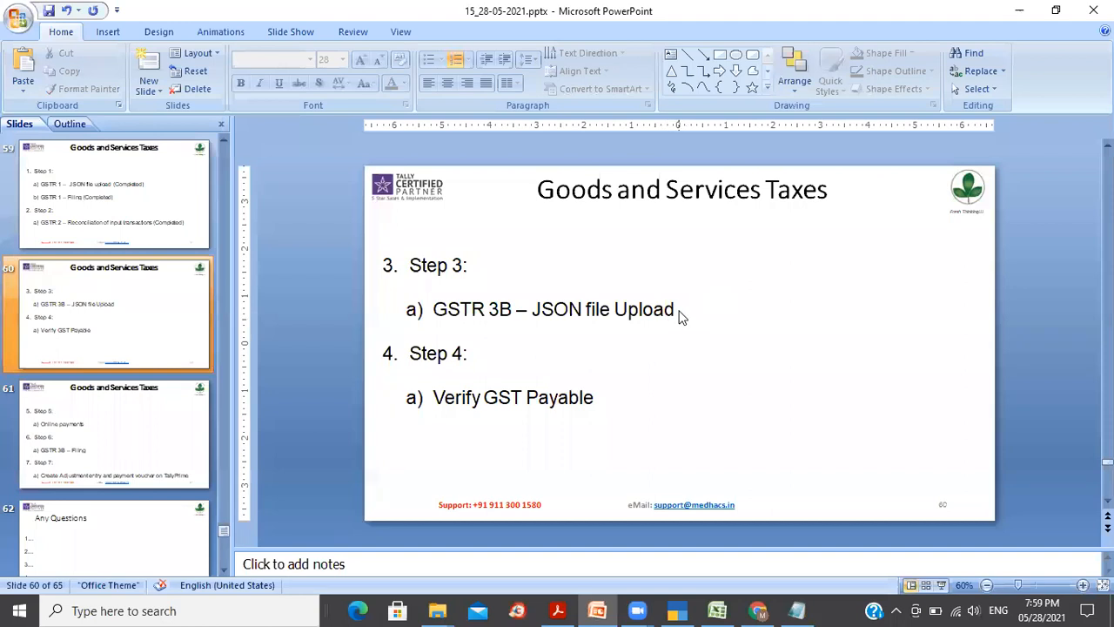
pyautogui.click(675, 311)
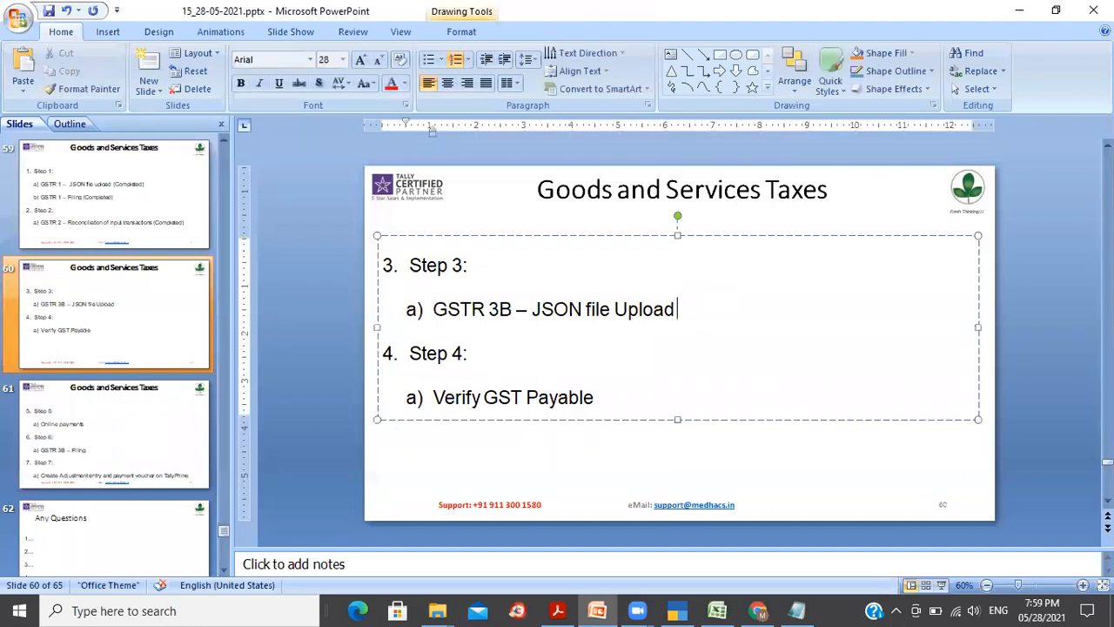
pyautogui.write('D:\\TallyPrime\\Export_Files\\2021-22\\GST_21-22')
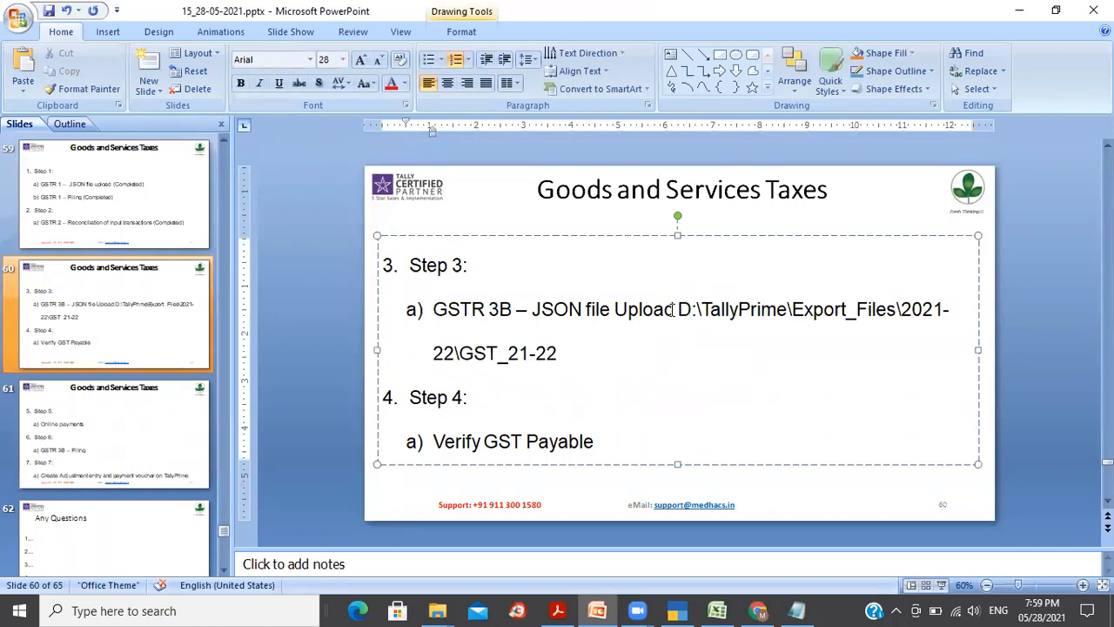
pyautogui.hotkey('ctrl', 'z')
pyautogui.write('(Complete')
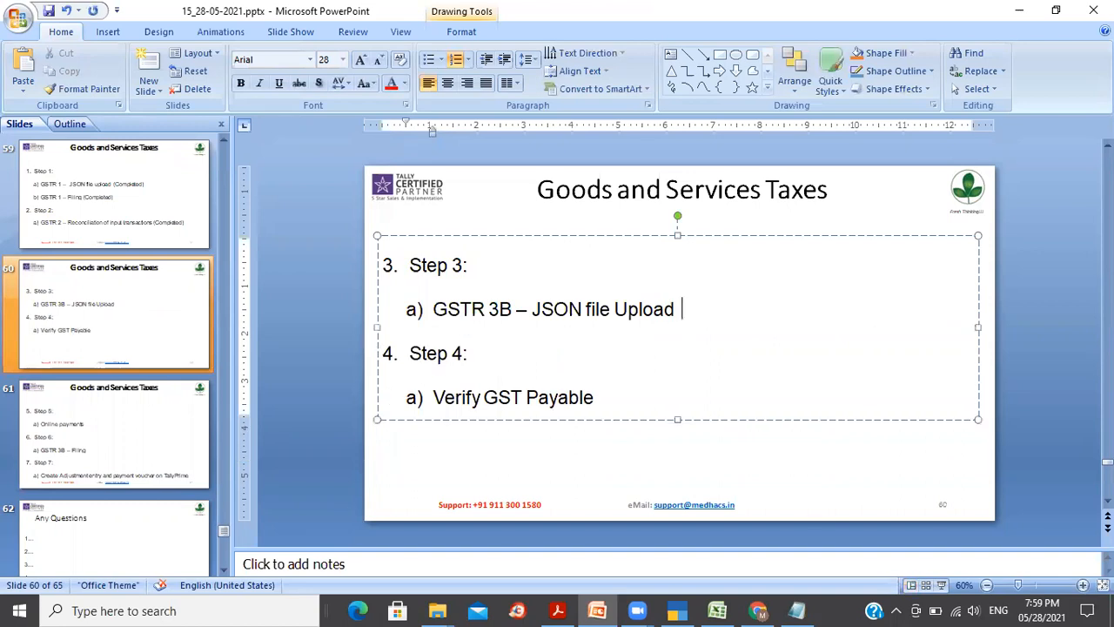
pyautogui.write('d)')
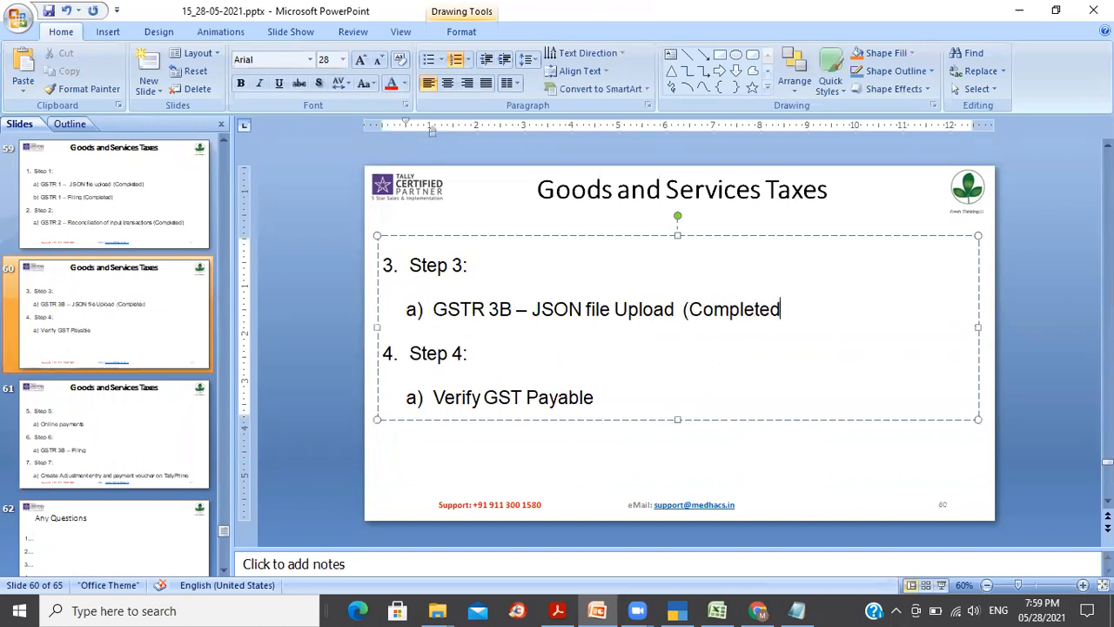
pyautogui.hotkey('shift', 'Left')
pyautogui.hotkey('shift', 'Left')
pyautogui.hotkey('shift', 'Left')
pyautogui.hotkey('shift', 'Left')
pyautogui.hotkey('shift', 'Left')
pyautogui.hotkey('shift', 'Left')
pyautogui.hotkey('shift', 'Left')
pyautogui.hotkey('shift', 'Left')
pyautogui.hotkey('shift', 'Left')
pyautogui.hotkey('shift', 'Left')
pyautogui.hotkey('shift', 'Left')
pyautogui.hotkey('shift', 'Left')
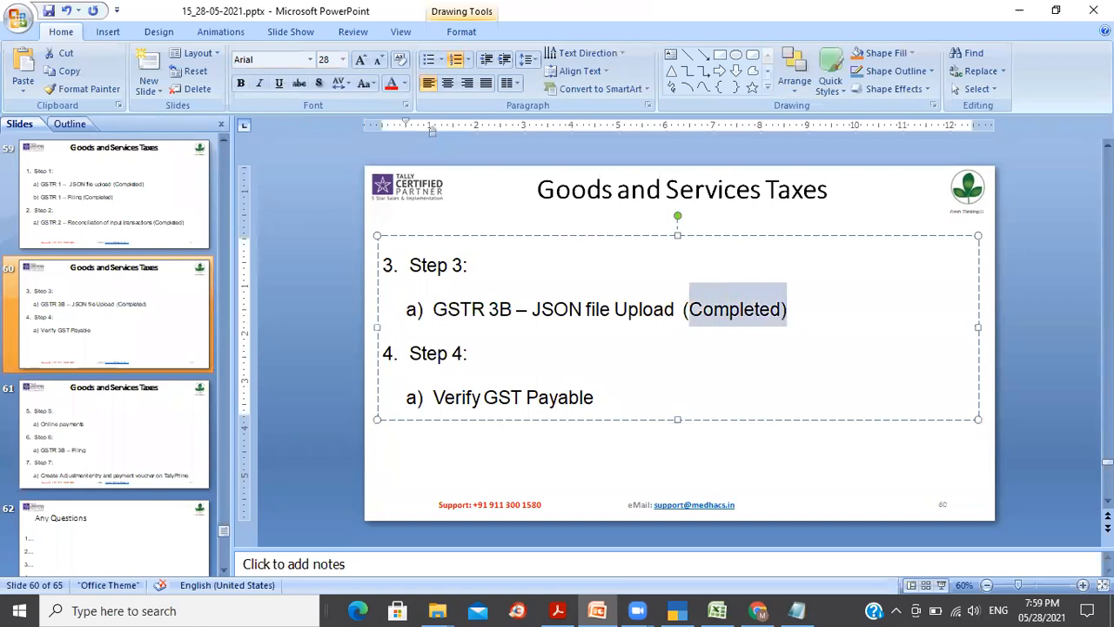
pyautogui.hotkey('shift', 'Left')
pyautogui.hotkey('ctrl', 'c')
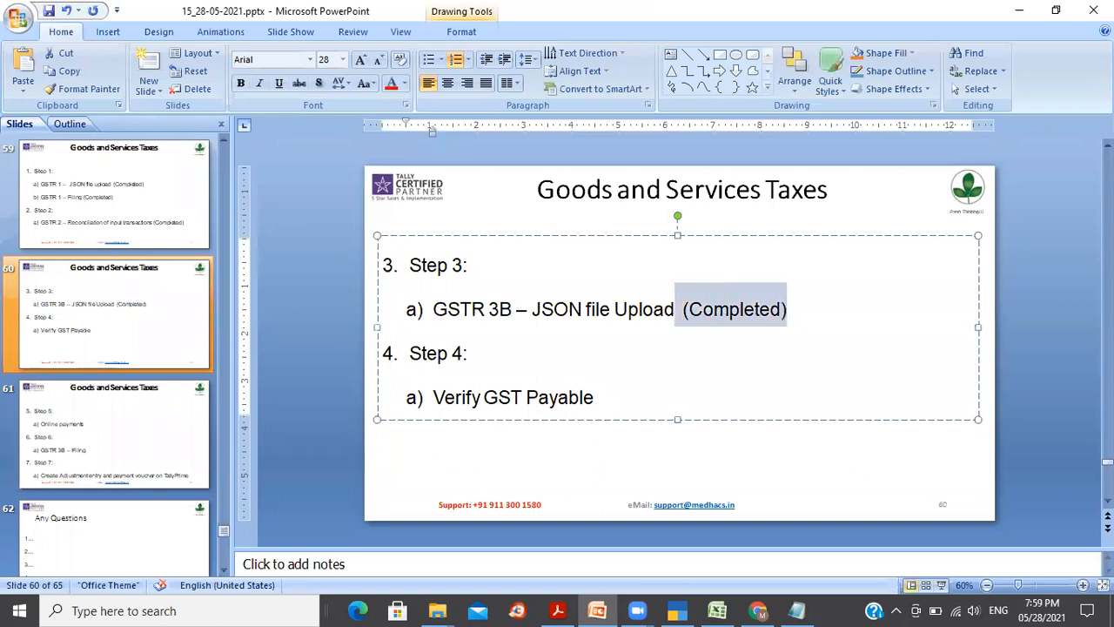
pyautogui.press('Down')
pyautogui.press('Down')
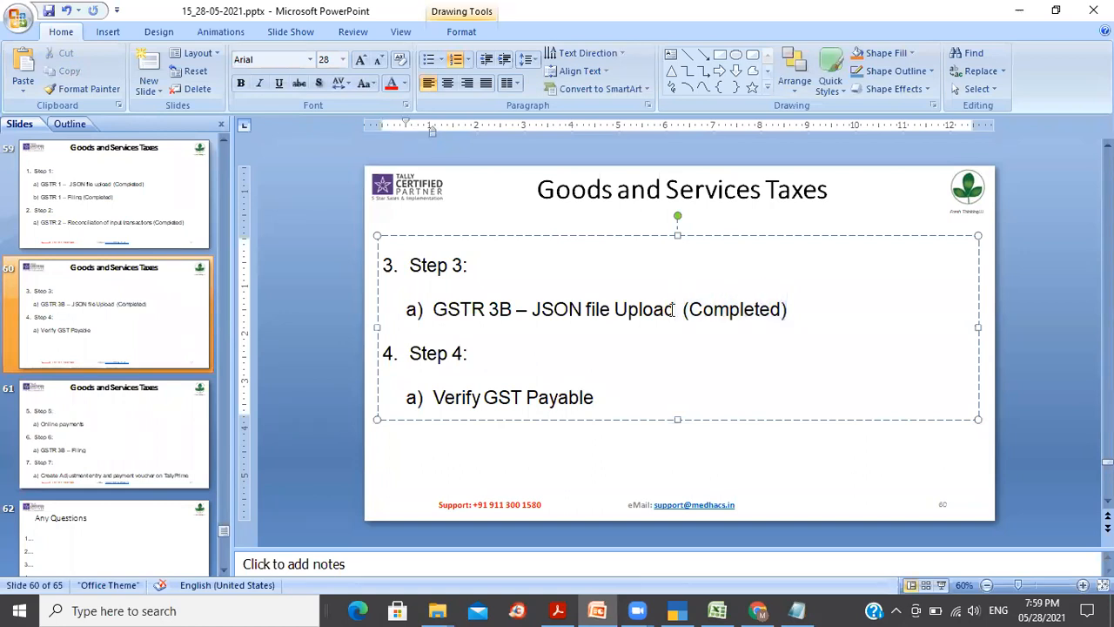
pyautogui.hotkey('ctrl', 'v')
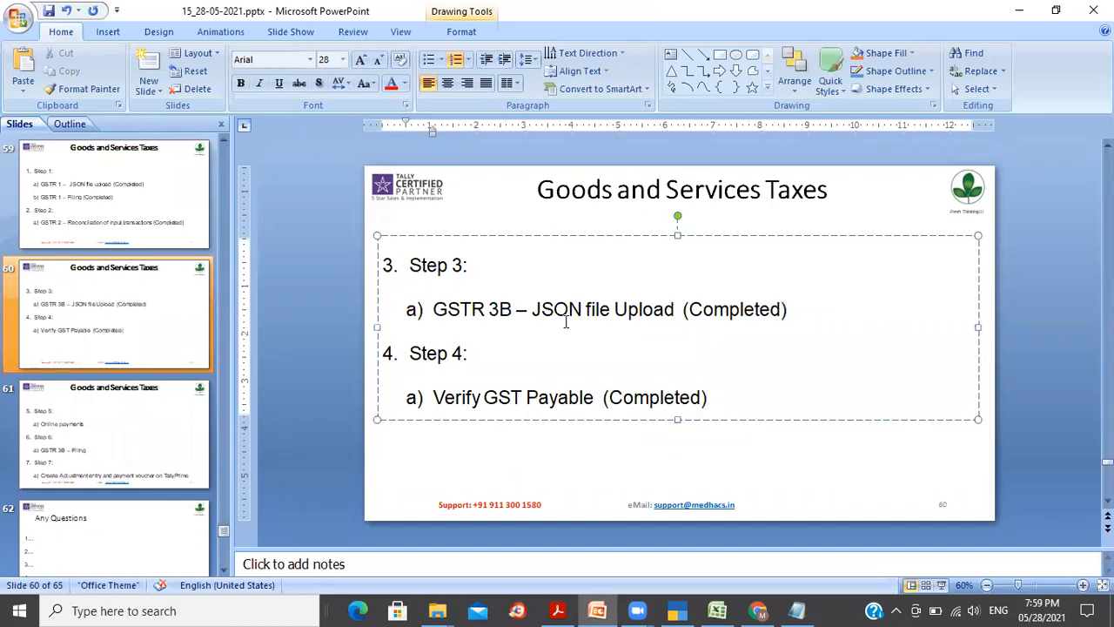
pyautogui.click(97, 350)
# Step: Mark Online payments on slide 61 as (Completed) and return to the GST portal's File Returns page
pyautogui.click(111, 424)
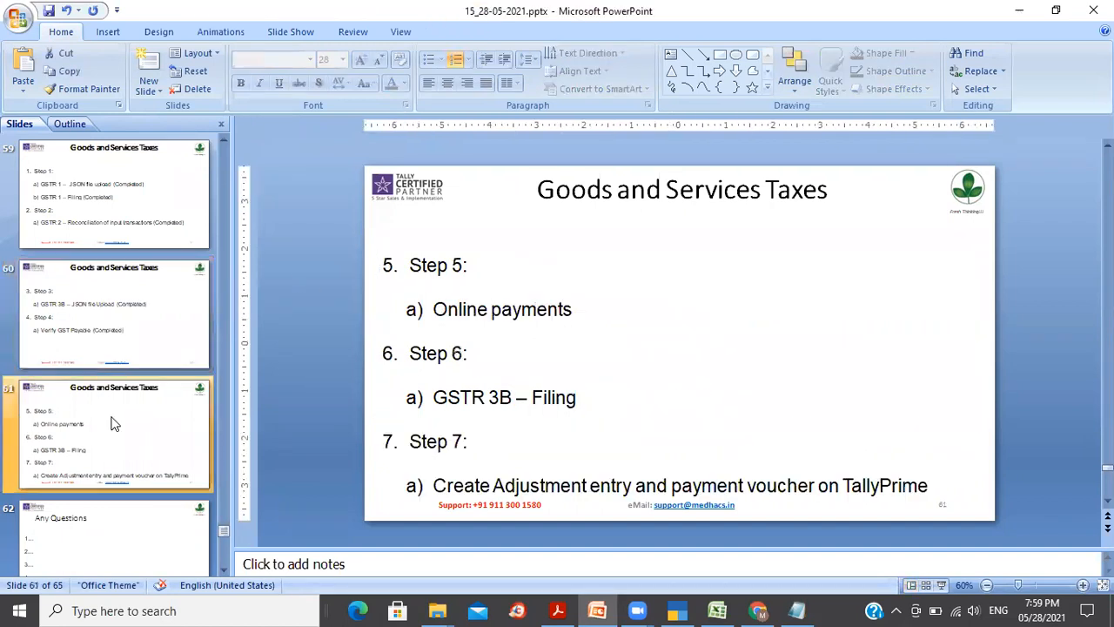
pyautogui.click(598, 317)
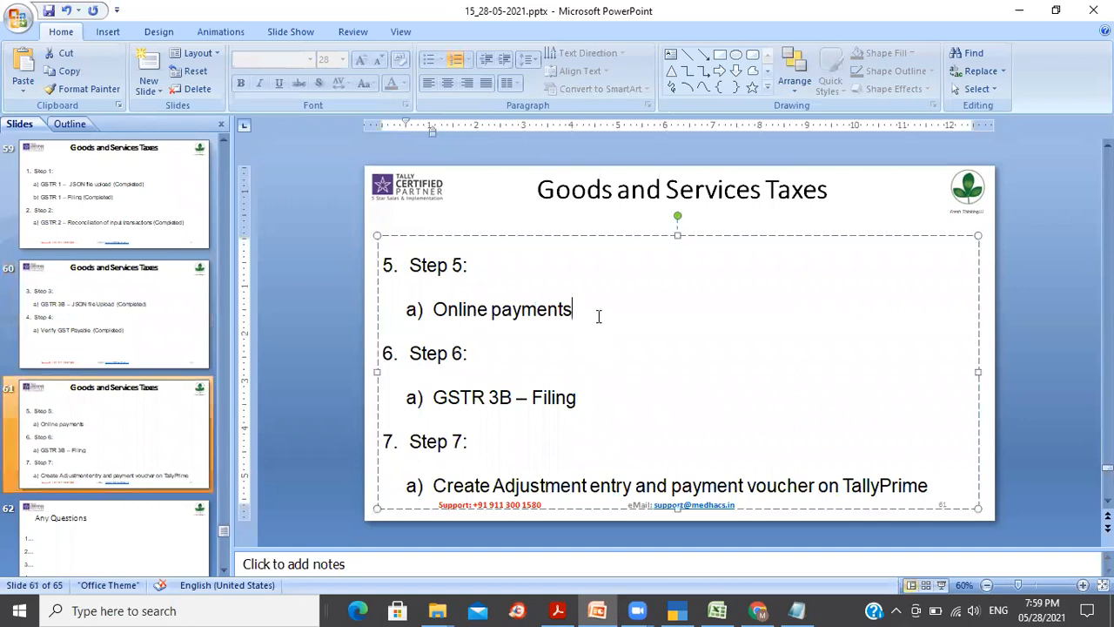
pyautogui.hotkey('ctrl', 'v')
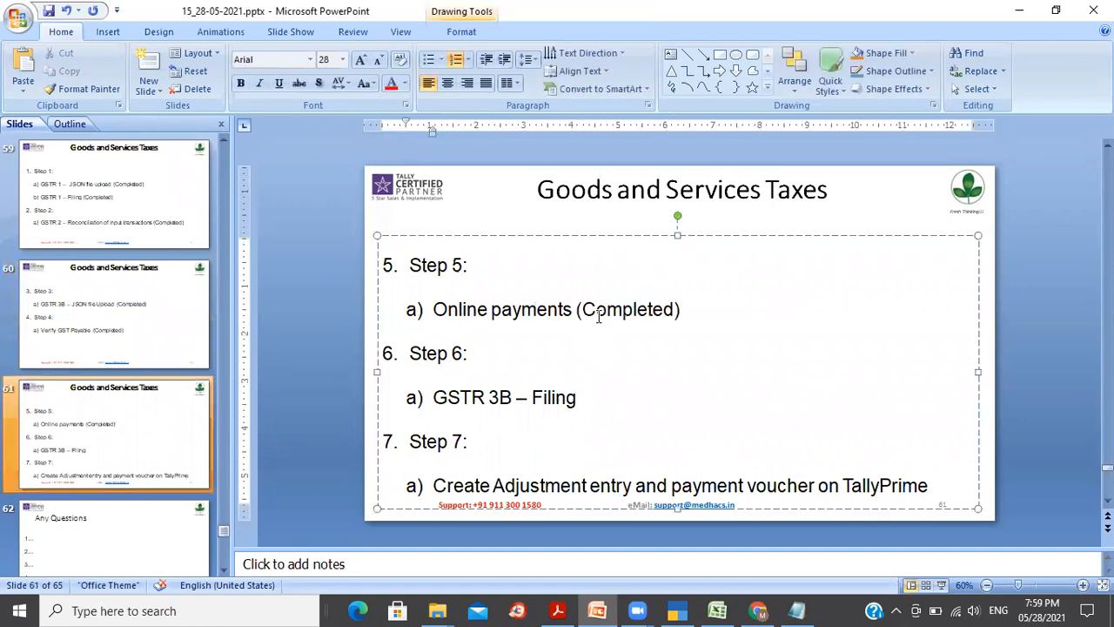
pyautogui.click(606, 406)
pyautogui.hotkey('alt', 'Tab')
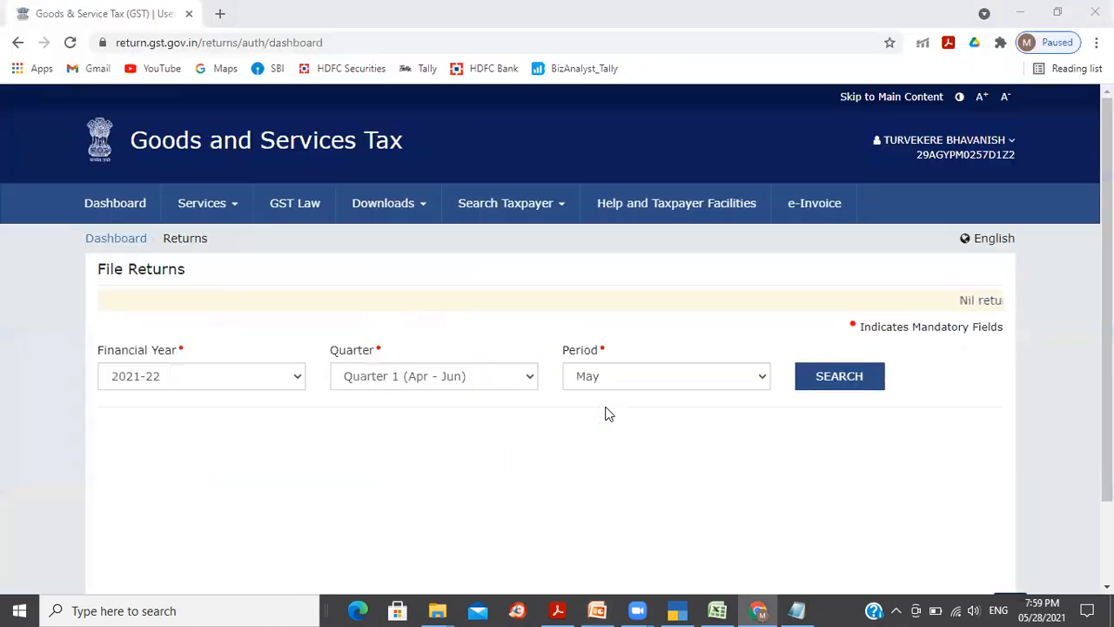
pyautogui.click(627, 383)
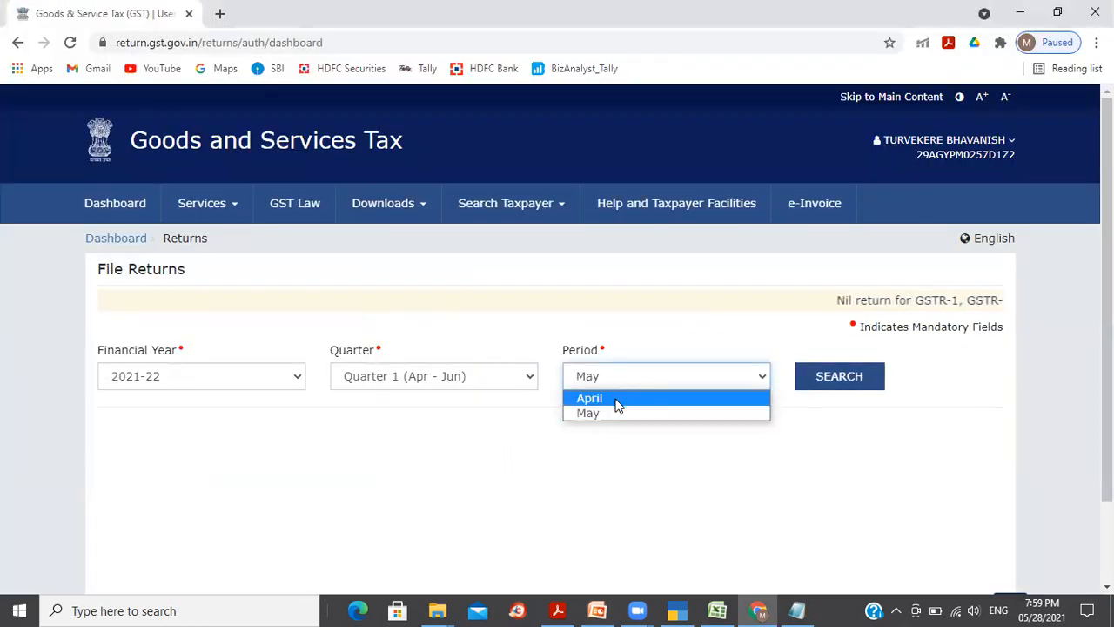
# Step: Select April as the period and search the 2021-22 returns
pyautogui.click(619, 399)
pyautogui.click(836, 380)
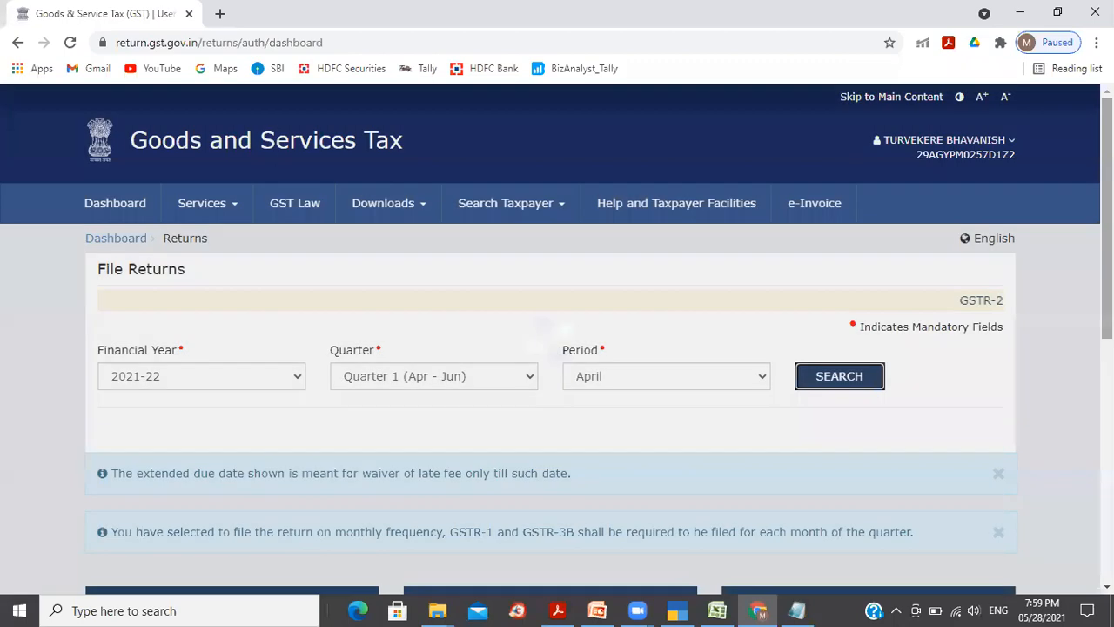
pyautogui.scroll(-5, 373, 479)
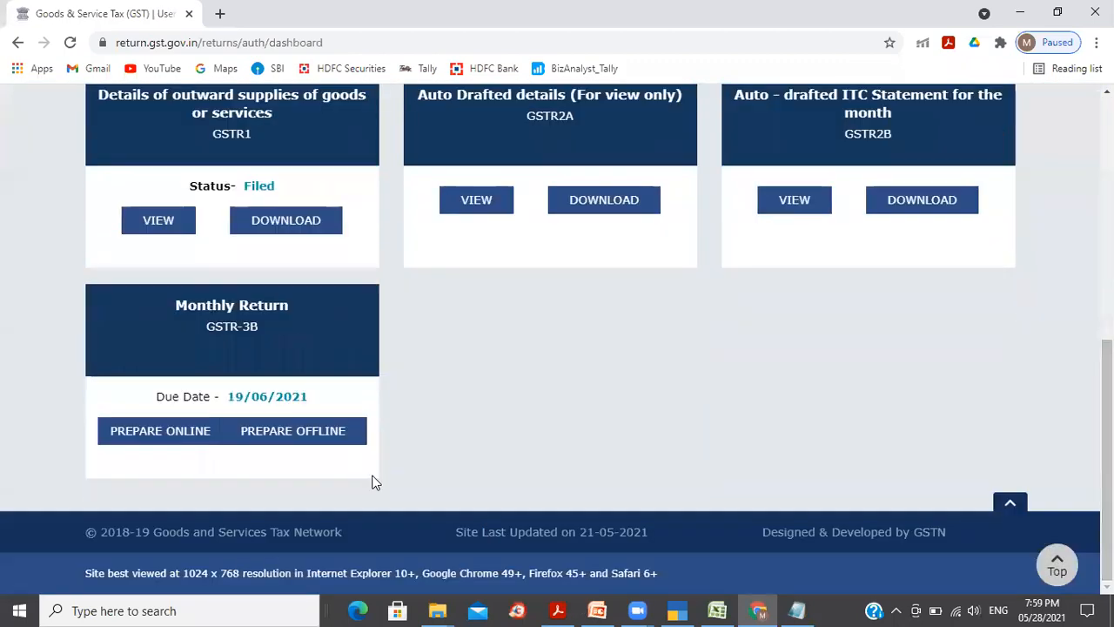
# Step: Prepare GSTR-3B online as a non-Nil return and close the system-generated summary
pyautogui.click(256, 348)
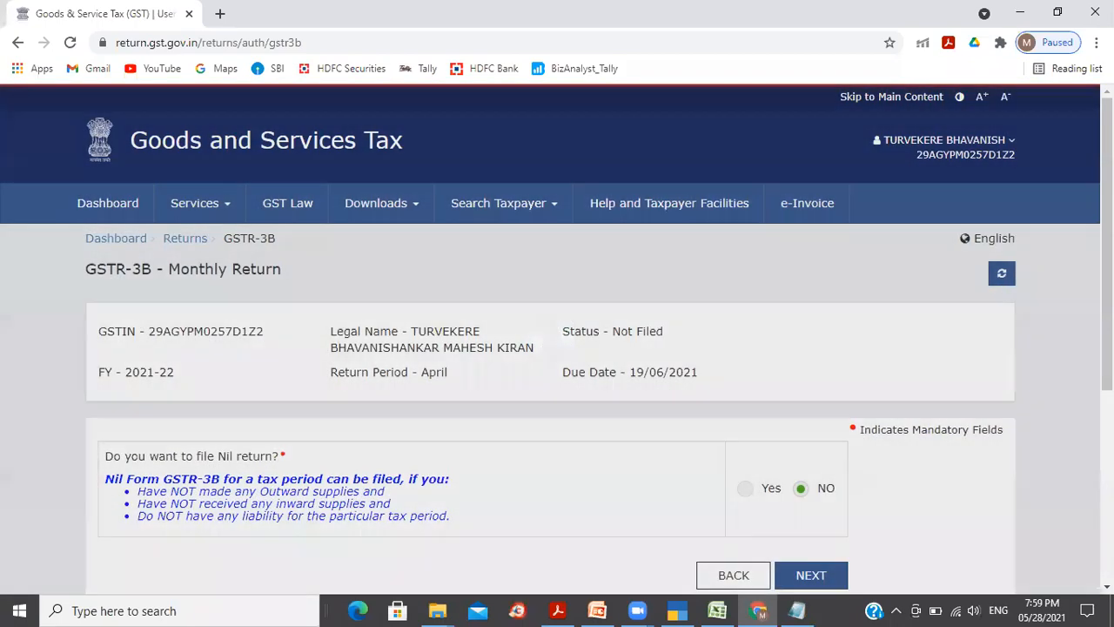
pyautogui.scroll(-3, 829, 314)
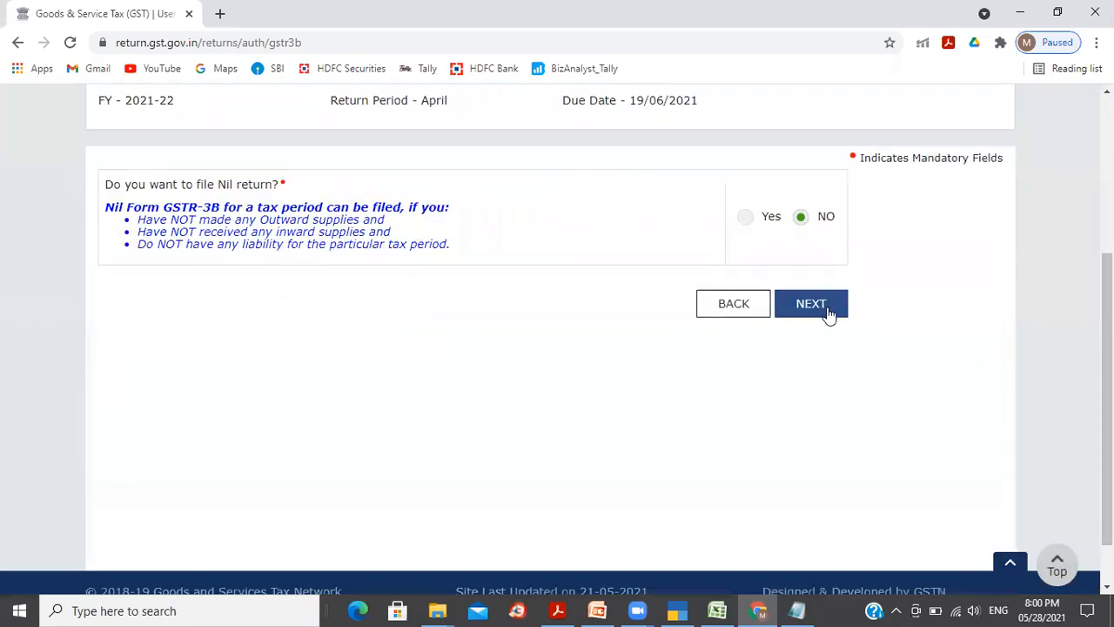
pyautogui.click(814, 310)
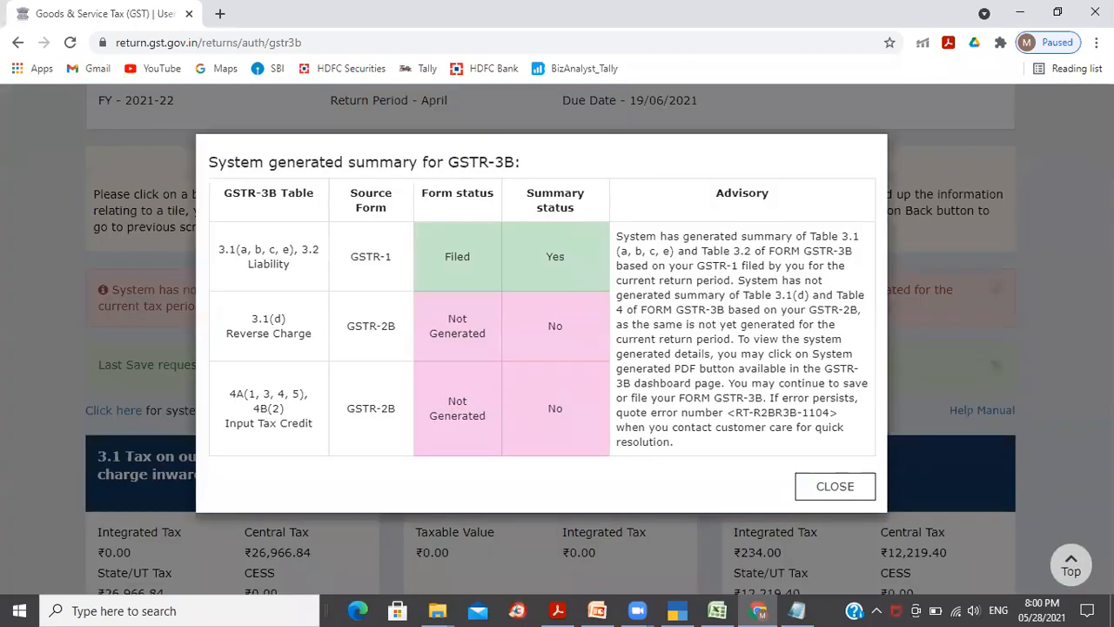
pyautogui.click(834, 486)
pyautogui.scroll(-1, 860, 495)
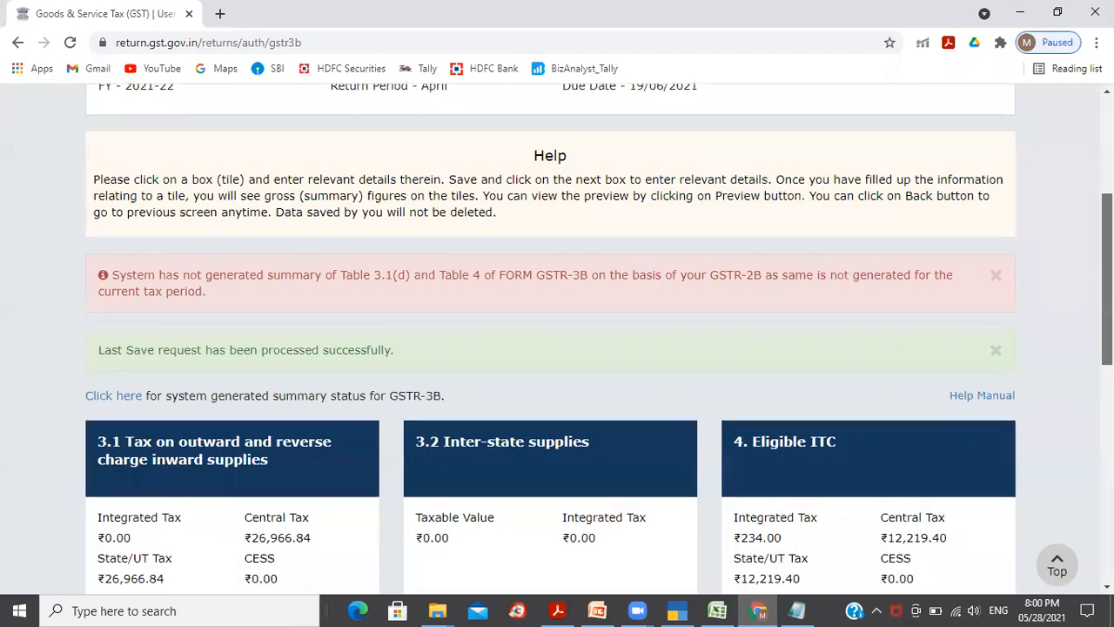
pyautogui.scroll(-6, 550, 340)
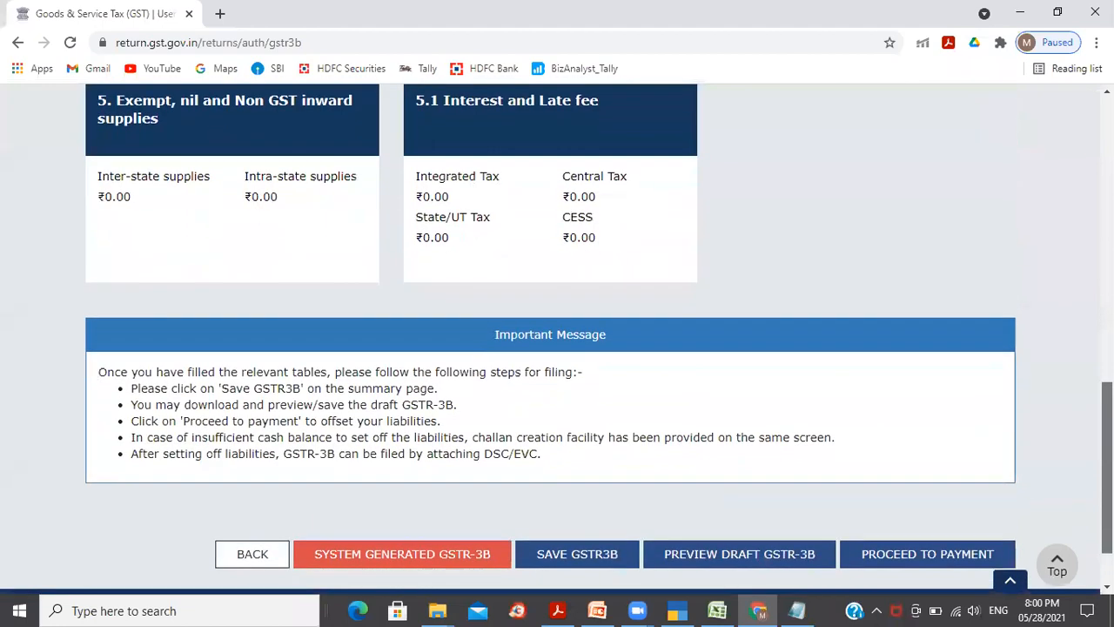
pyautogui.scroll(-1, 551, 339)
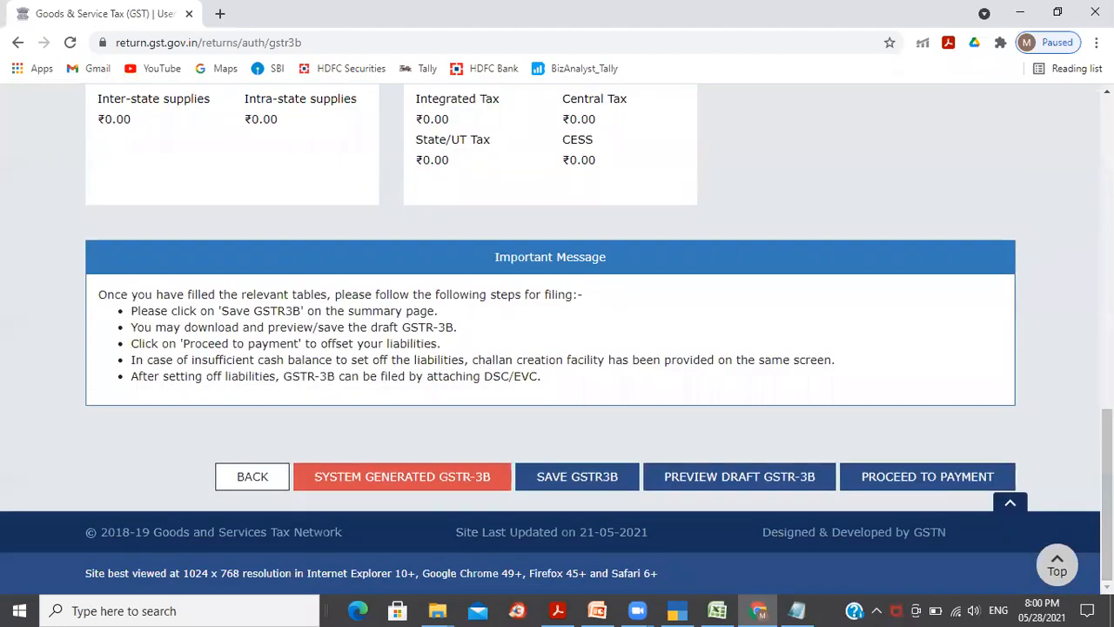
# Step: Offset the April GSTR-3B liability with ITC and cash, paying 14,514 CGST and 14,748 SGST
pyautogui.click(903, 481)
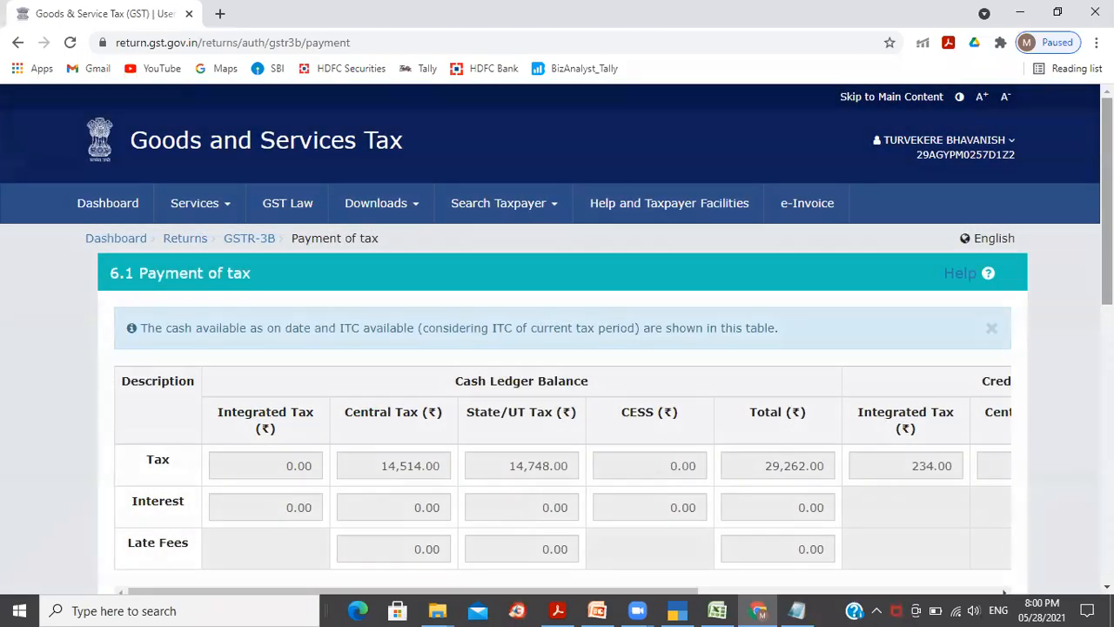
pyautogui.scroll(-5, 562, 339)
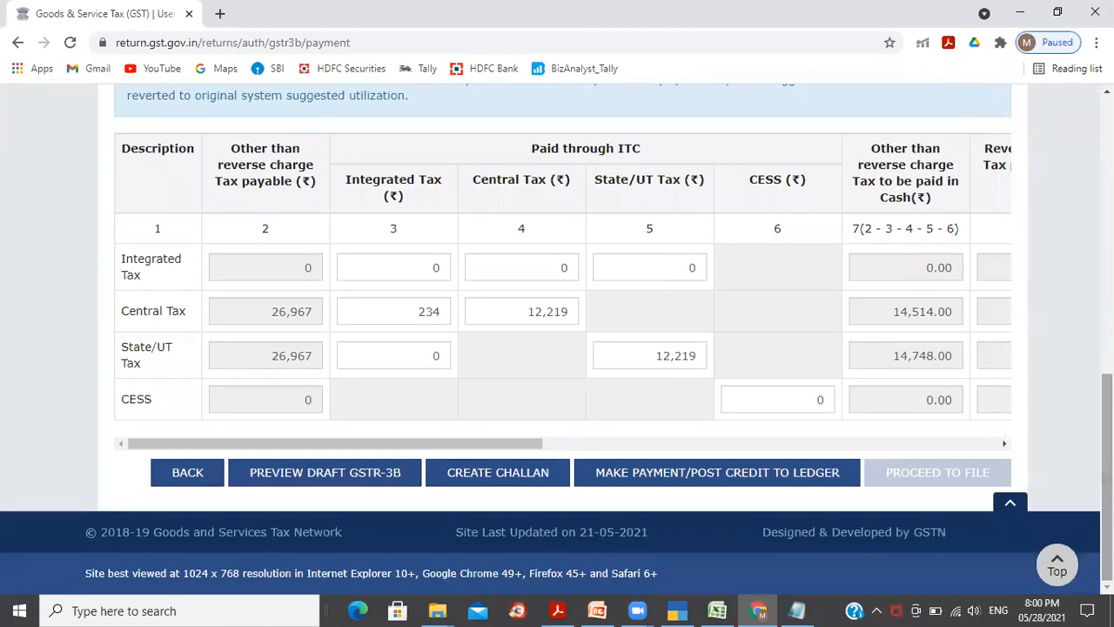
pyautogui.moveTo(490, 450); pyautogui.dragTo(1062, 424)
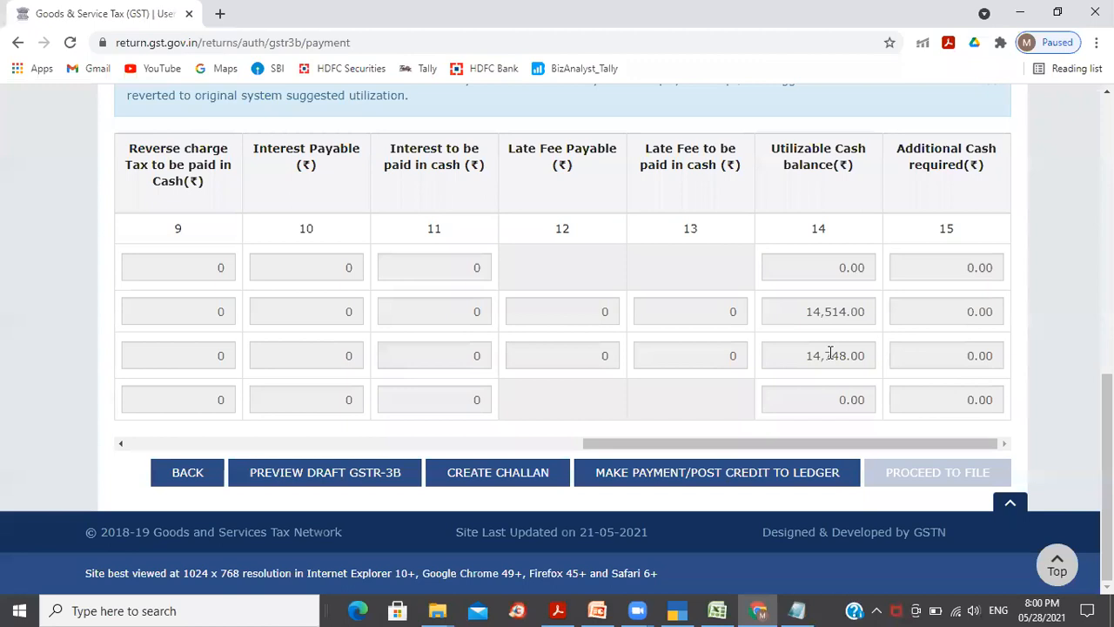
pyautogui.click(735, 478)
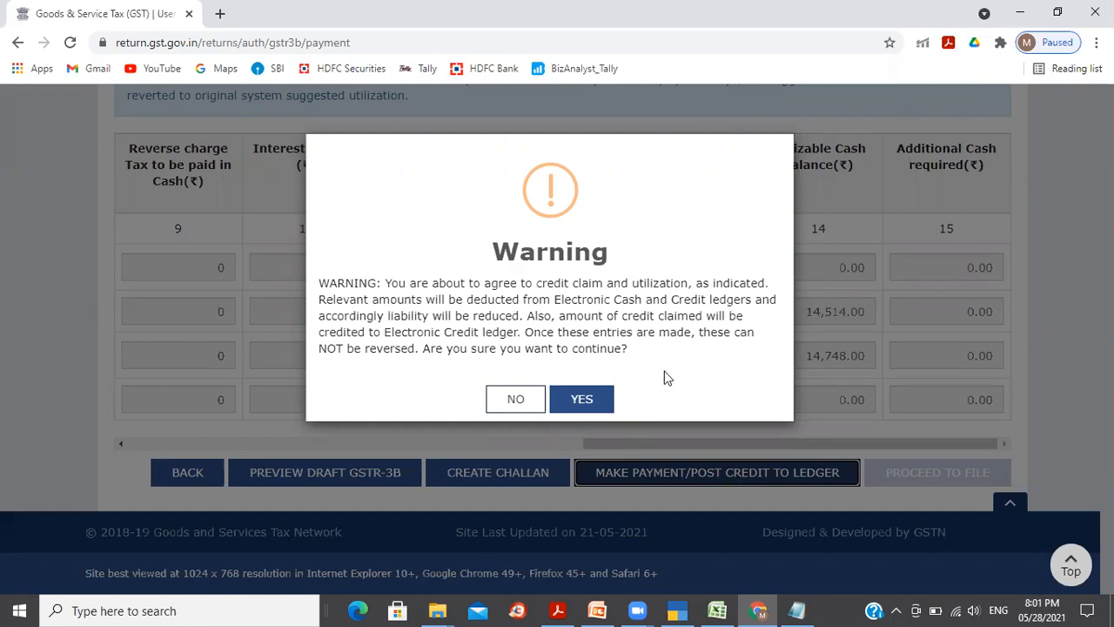
pyautogui.click(587, 401)
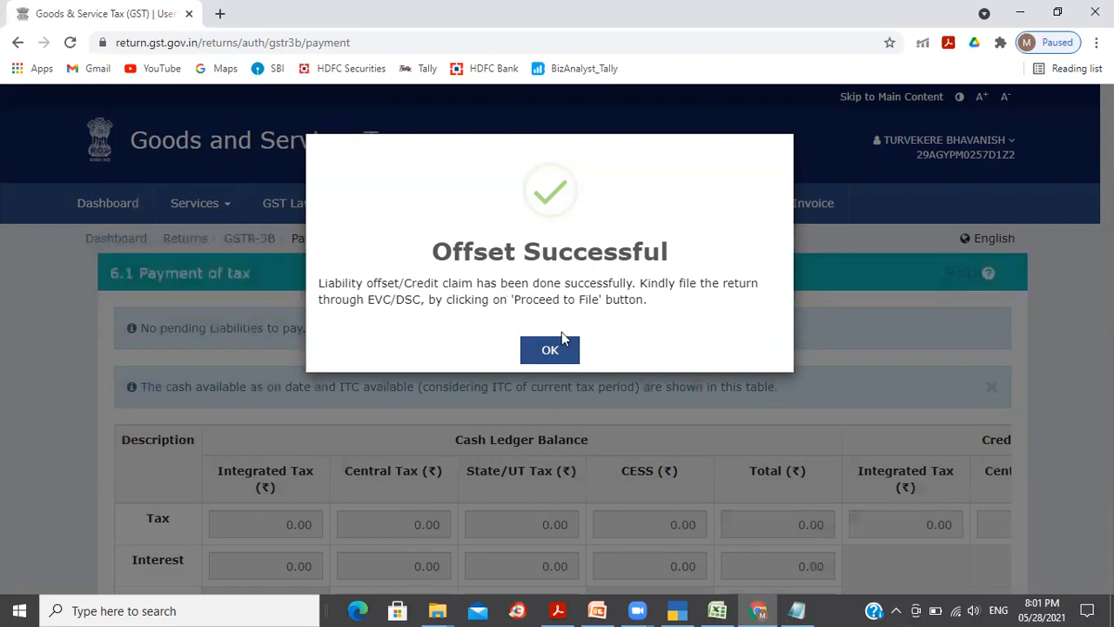
pyautogui.click(549, 351)
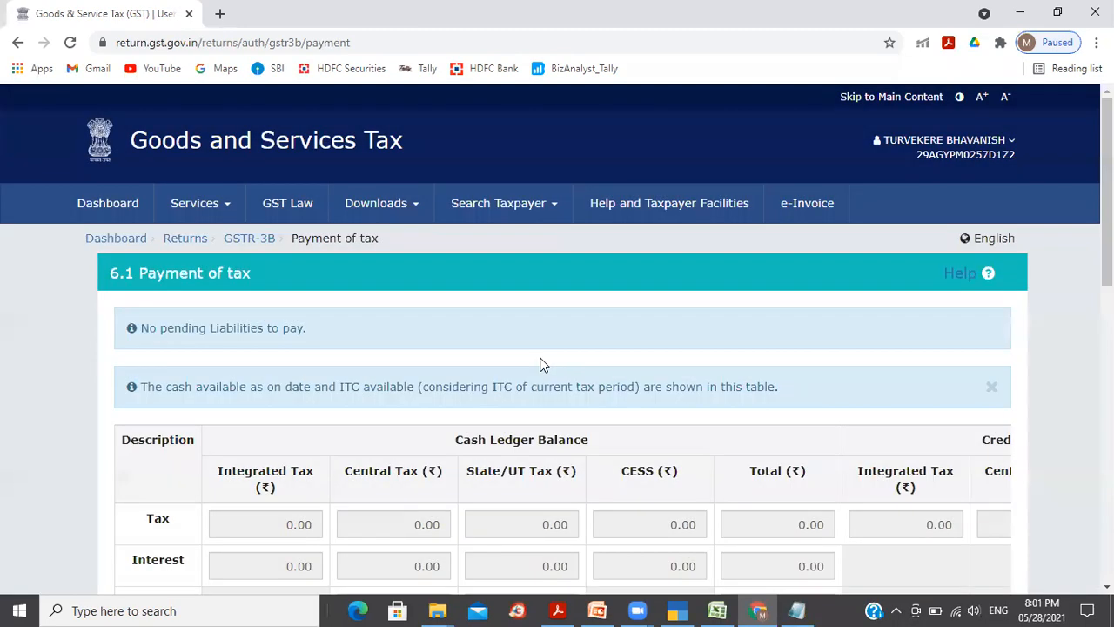
pyautogui.moveTo(1107, 192); pyautogui.dragTo(1107, 487)
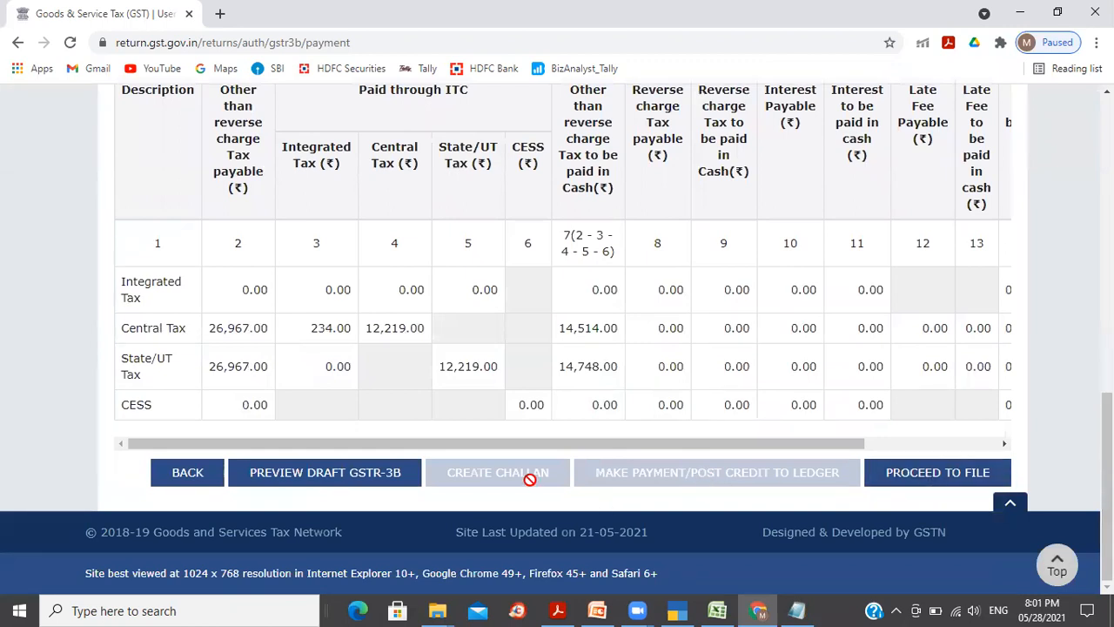
# Step: Proceed to file, affirm the declaration and select the Authorised Signatory
pyautogui.click(945, 485)
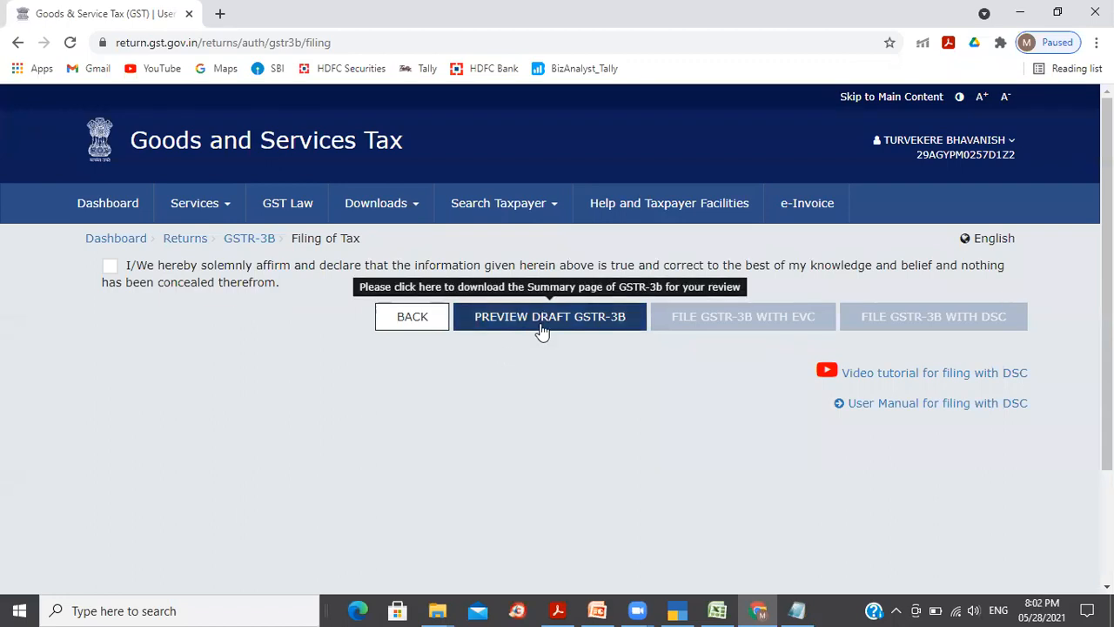
pyautogui.click(110, 267)
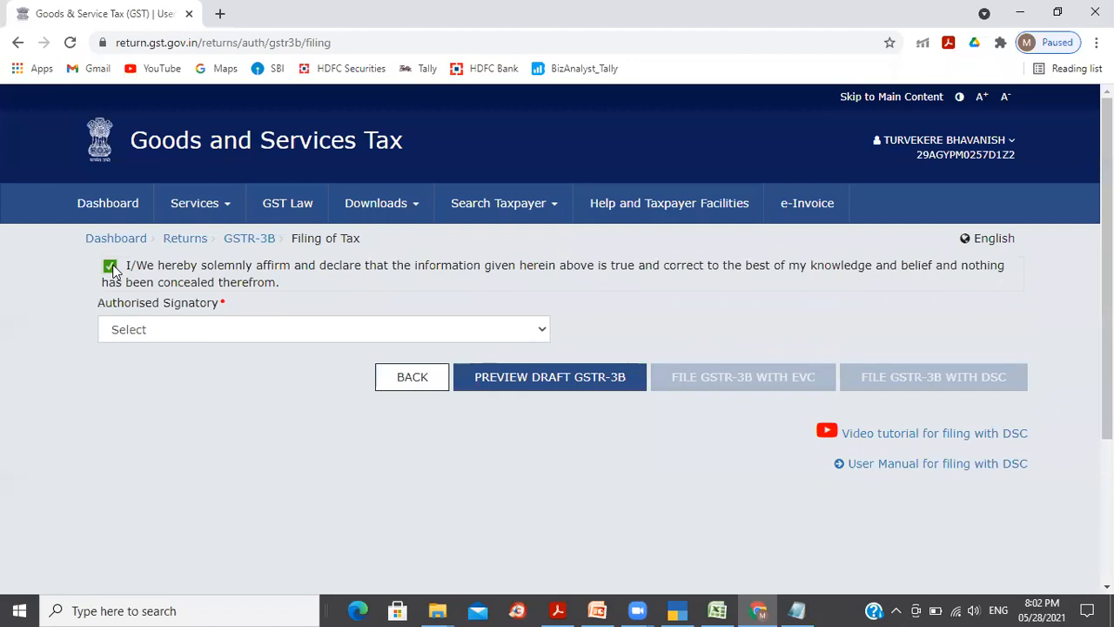
pyautogui.click(369, 333)
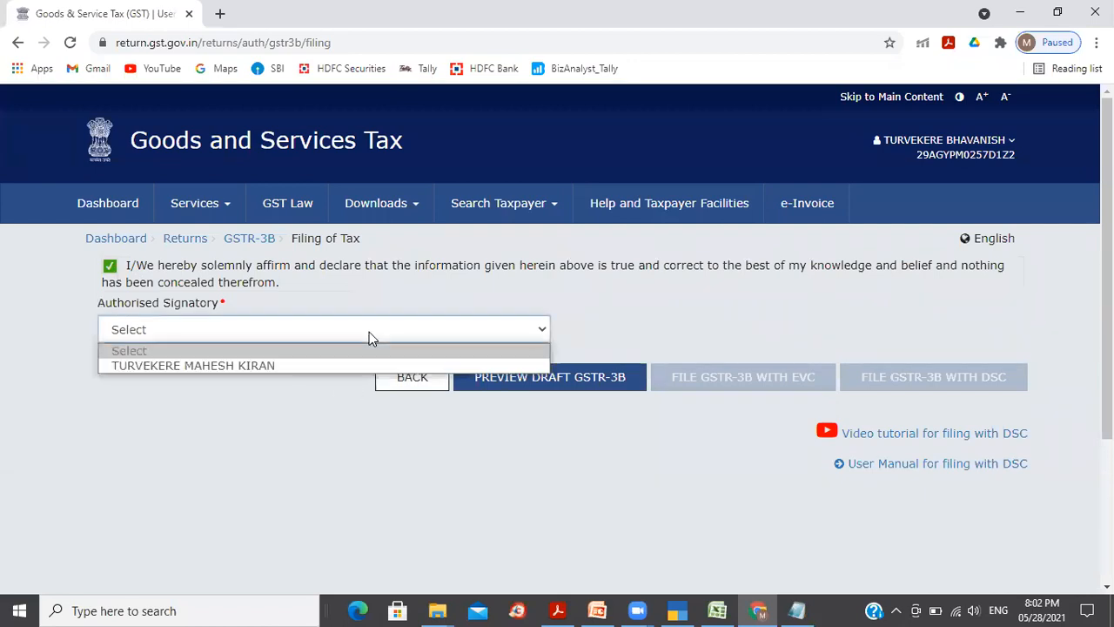
pyautogui.click(302, 365)
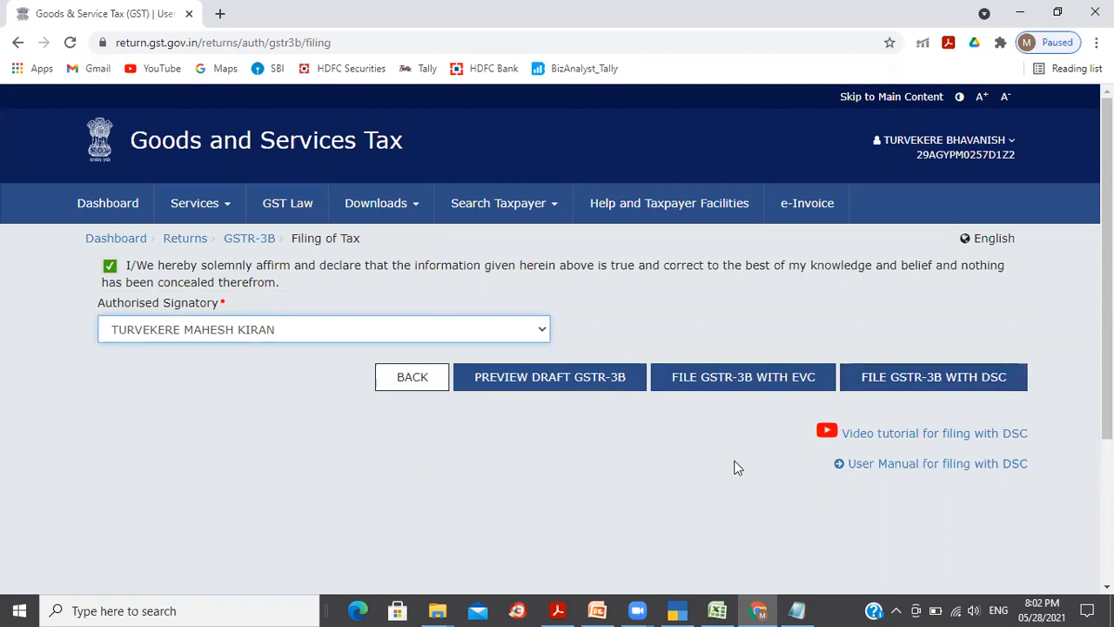
# Step: File GSTR-3B with EVC, entering the OTP and verifying it
pyautogui.click(733, 384)
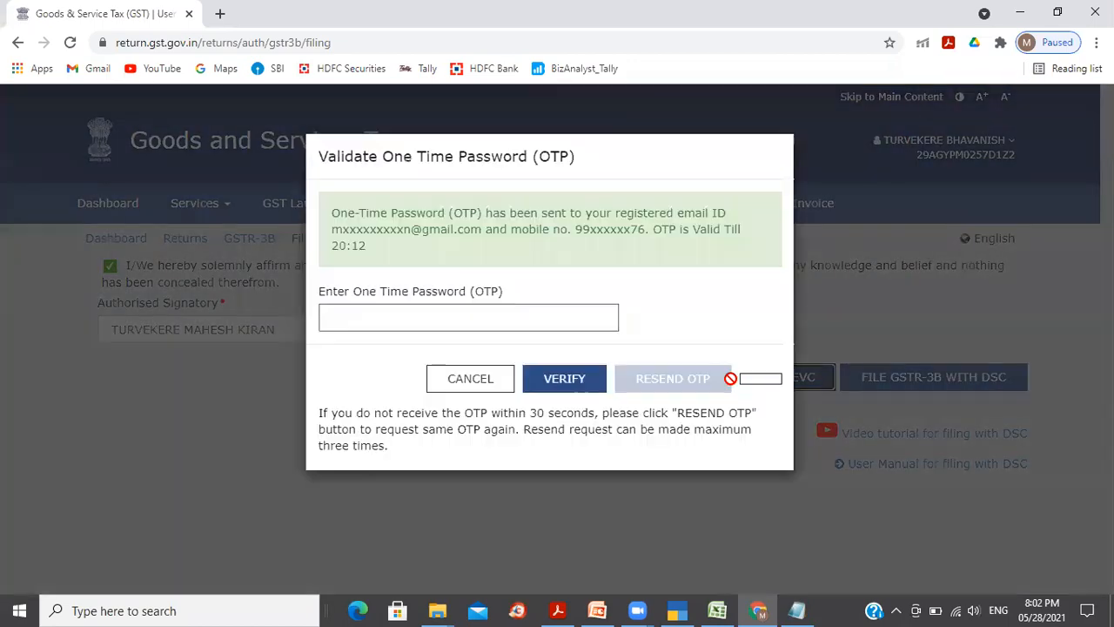
pyautogui.click(538, 317)
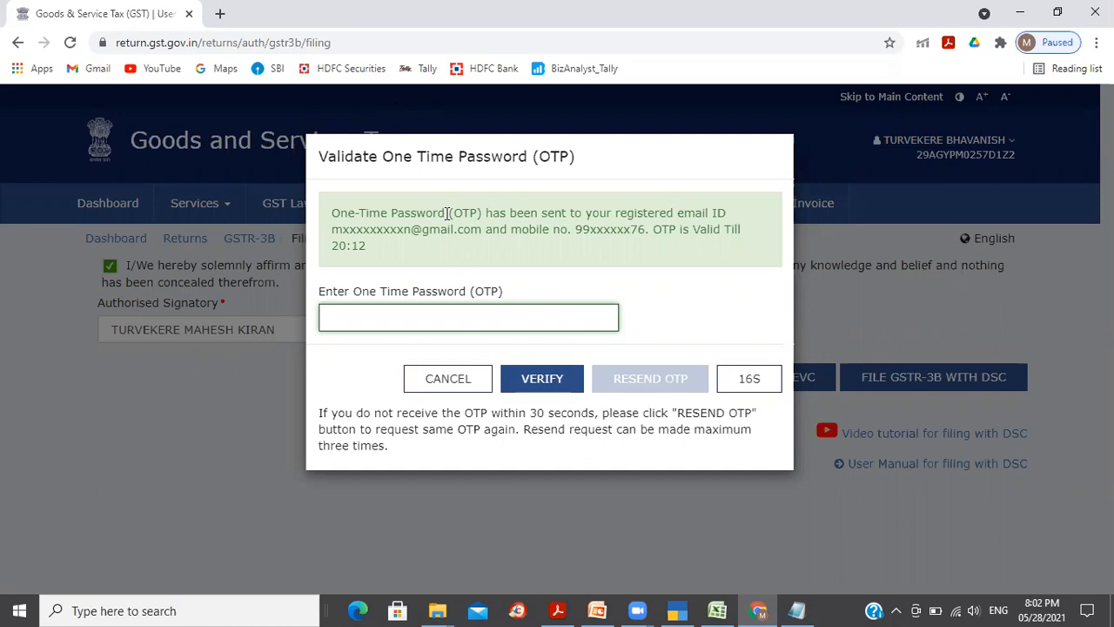
pyautogui.write('123456')
pyautogui.click(545, 387)
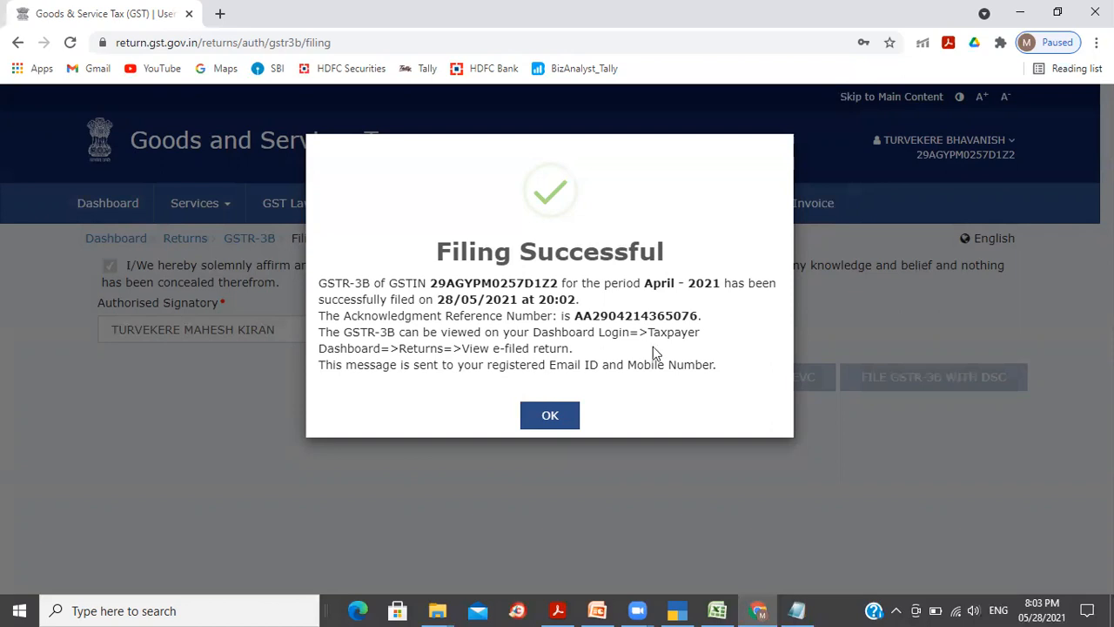
# Step: Download the filed GSTR-3B as a 33.8 KB PDF and open its download options
pyautogui.click(550, 416)
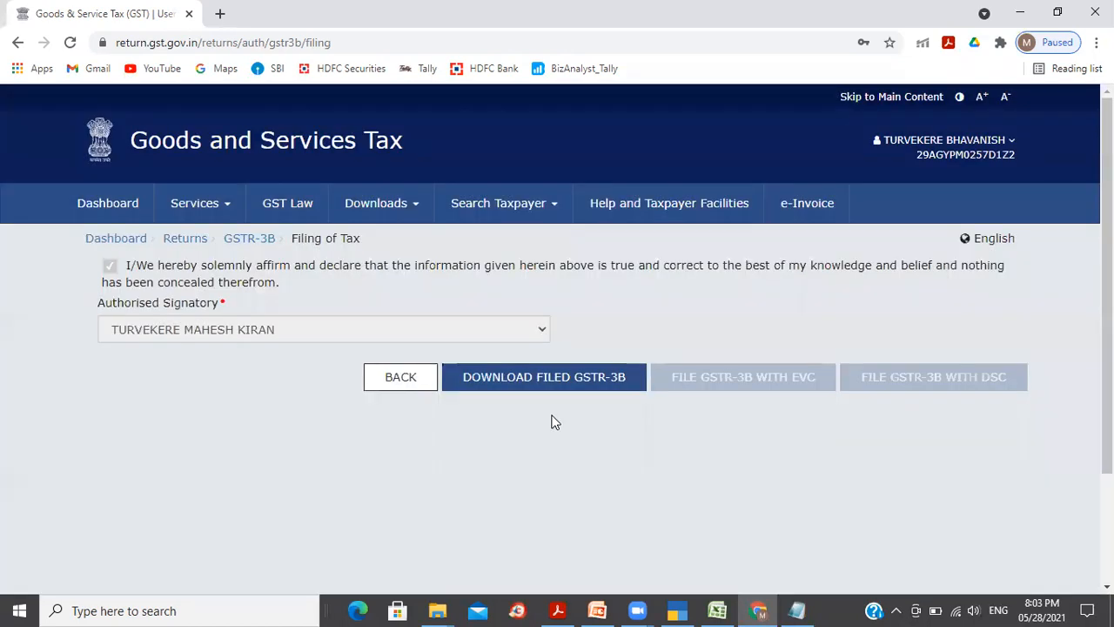
pyautogui.click(519, 380)
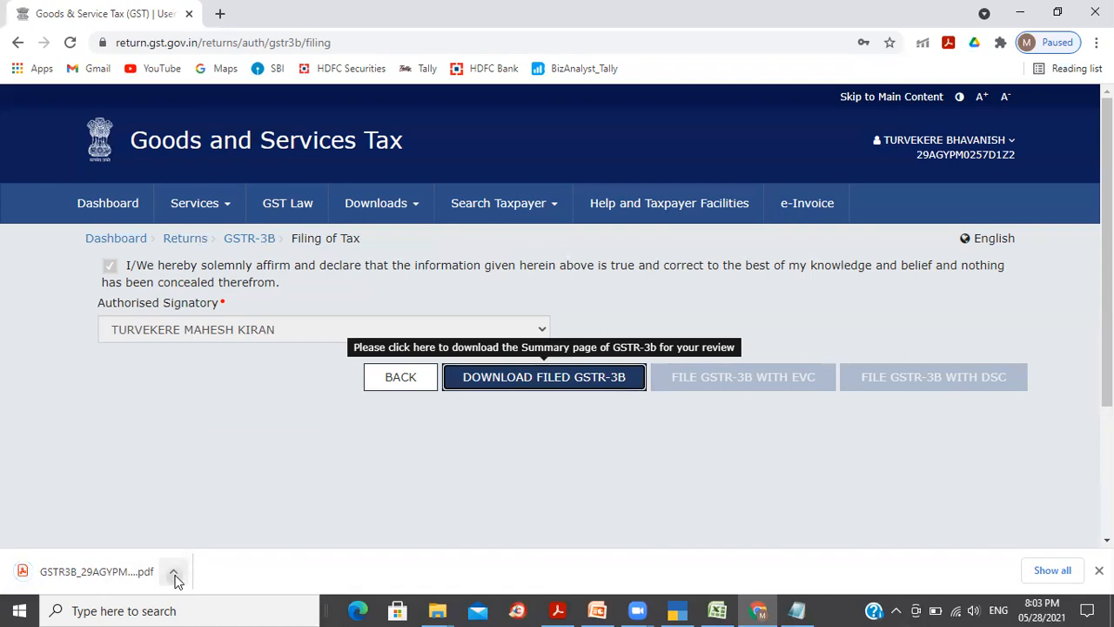
pyautogui.click(175, 578)
# Step: Open the downloaded GSTR3B PDF in Acrobat Reader with the side panel hidden
pyautogui.click(222, 517)
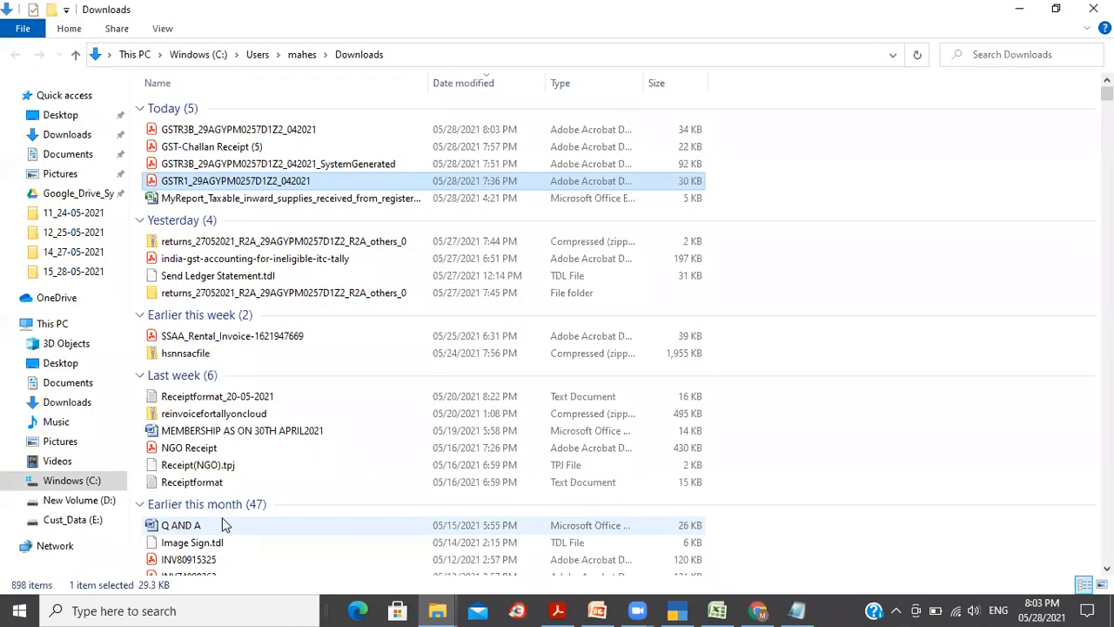
pyautogui.doubleClick(296, 131)
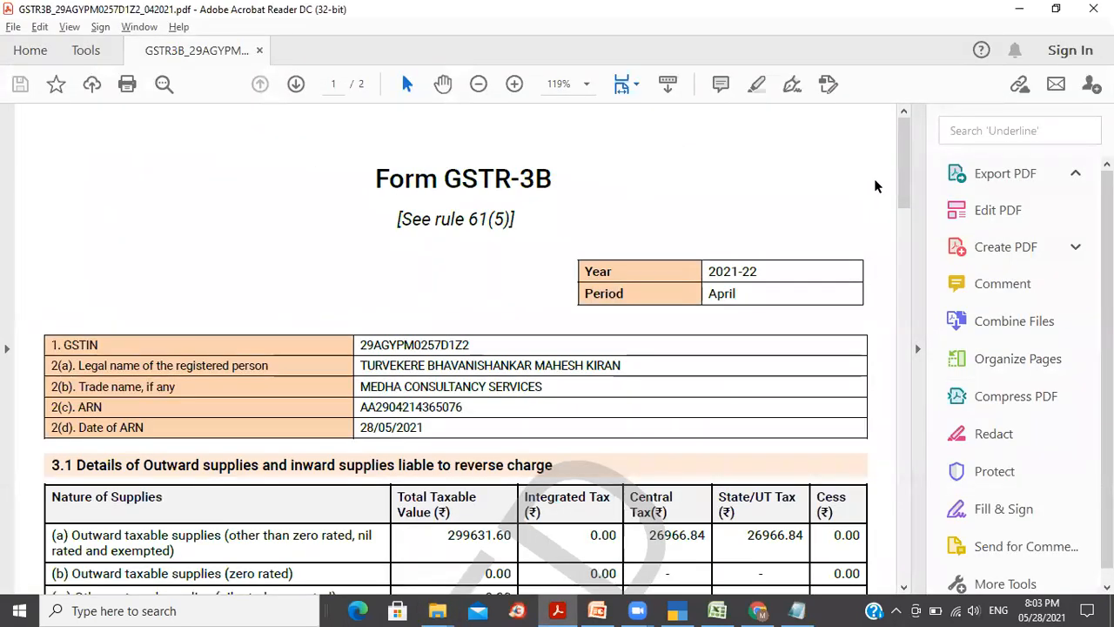
pyautogui.moveTo(906, 178); pyautogui.dragTo(905, 185)
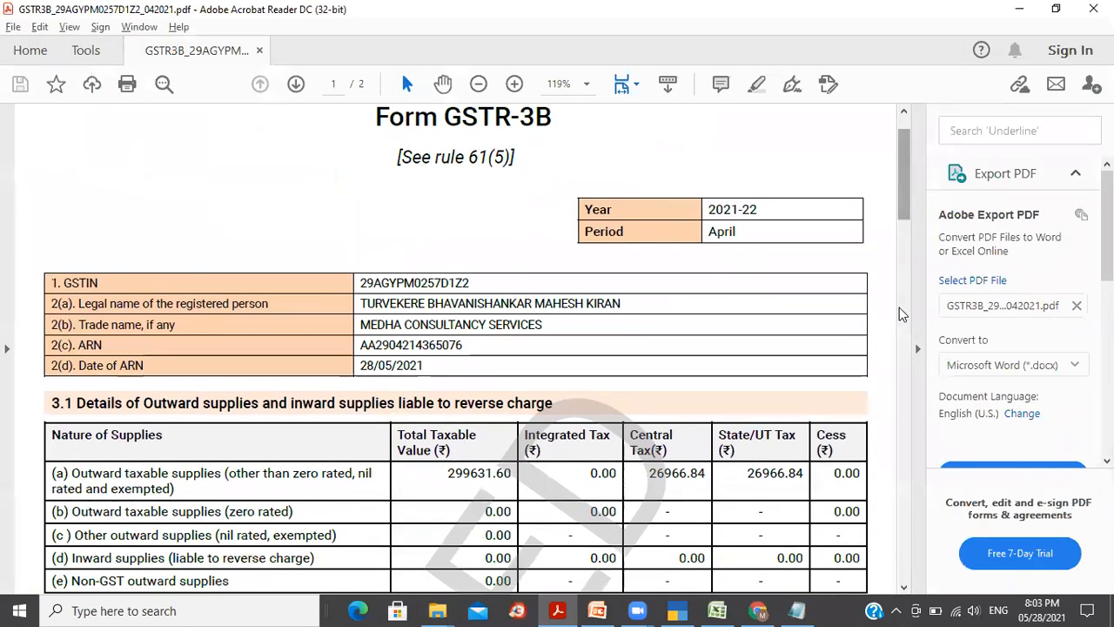
pyautogui.click(918, 352)
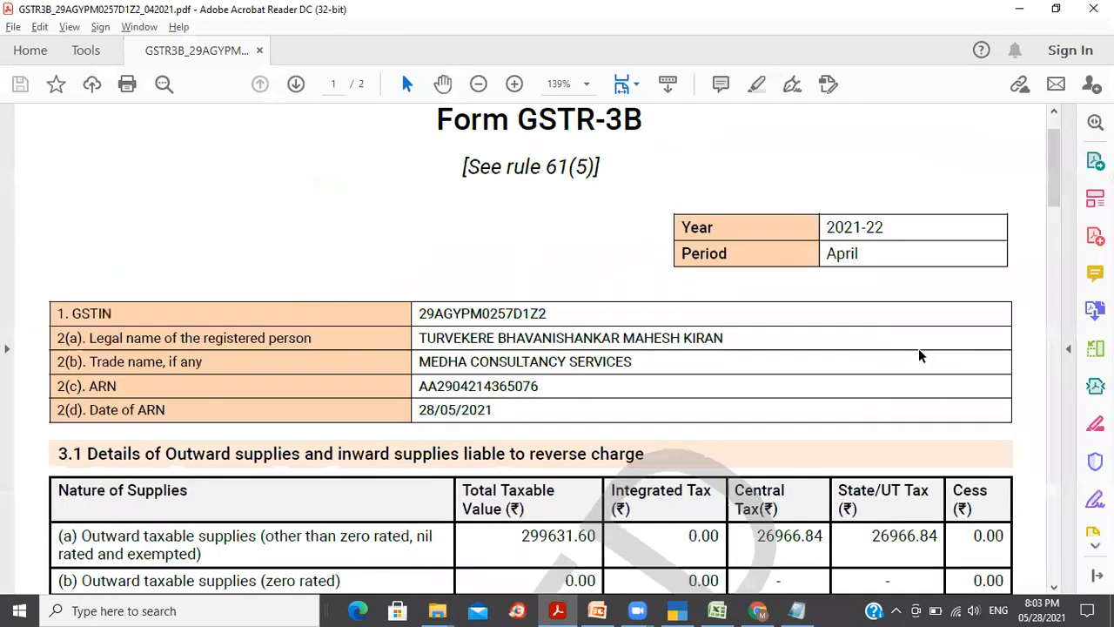
# Step: Review both pages, including the late fee and tax payment figures, then close the document
pyautogui.moveTo(1060, 194); pyautogui.dragTo(1060, 237)
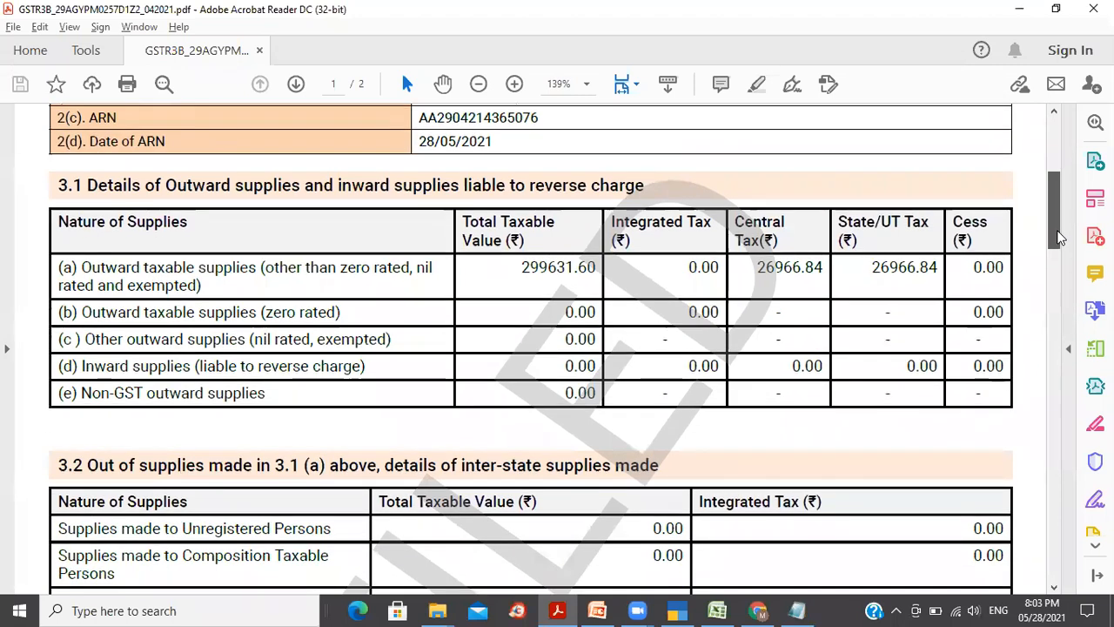
pyautogui.moveTo(1060, 237); pyautogui.dragTo(1062, 424)
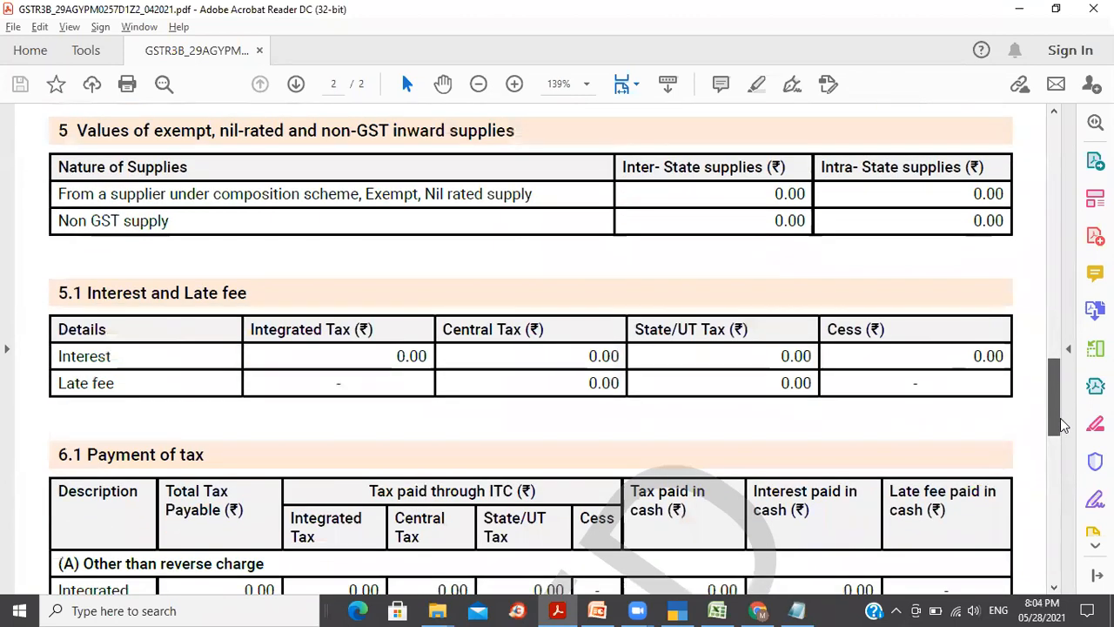
pyautogui.moveTo(341, 355); pyautogui.dragTo(681, 386)
pyautogui.click(747, 425)
pyautogui.moveTo(747, 424); pyautogui.dragTo(795, 415)
pyautogui.click(1036, 316)
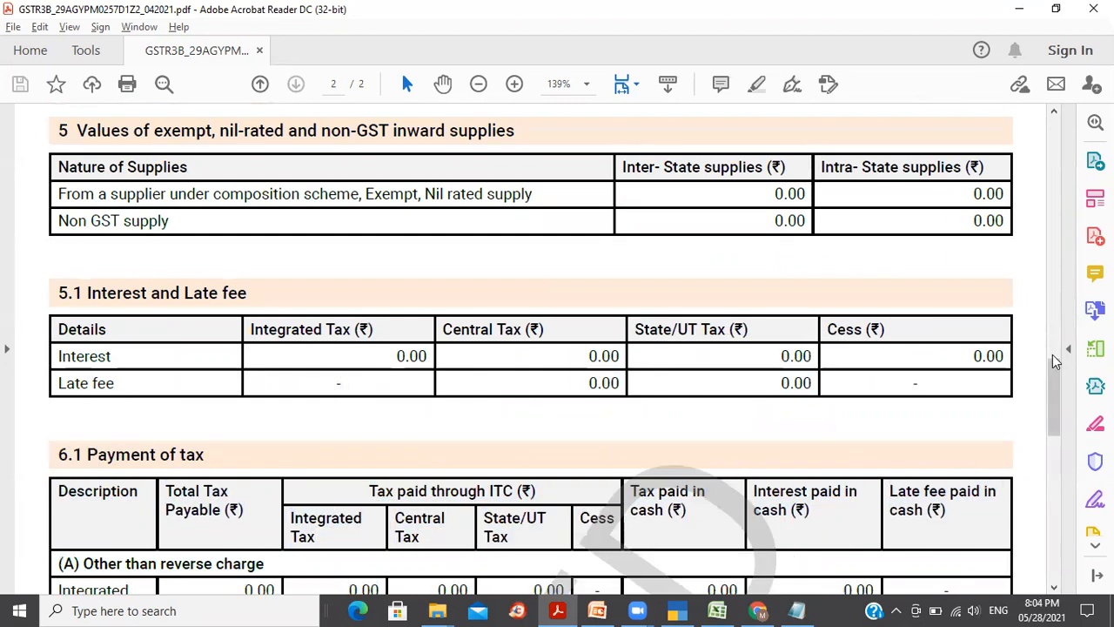
pyautogui.moveTo(1053, 361); pyautogui.dragTo(1060, 440)
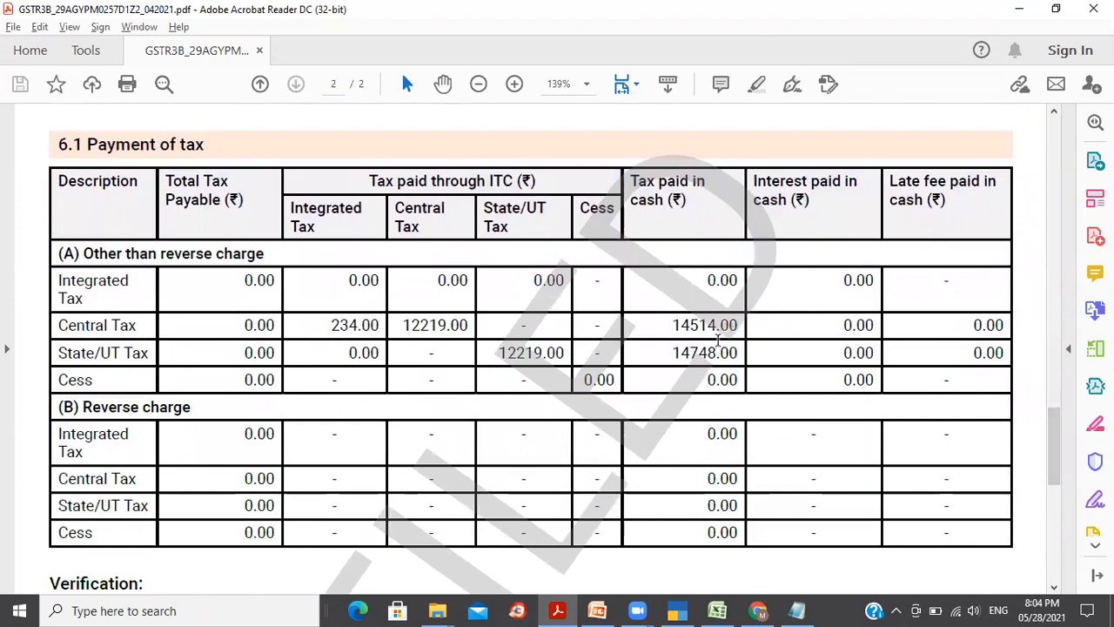
pyautogui.moveTo(1059, 459); pyautogui.dragTo(1064, 508)
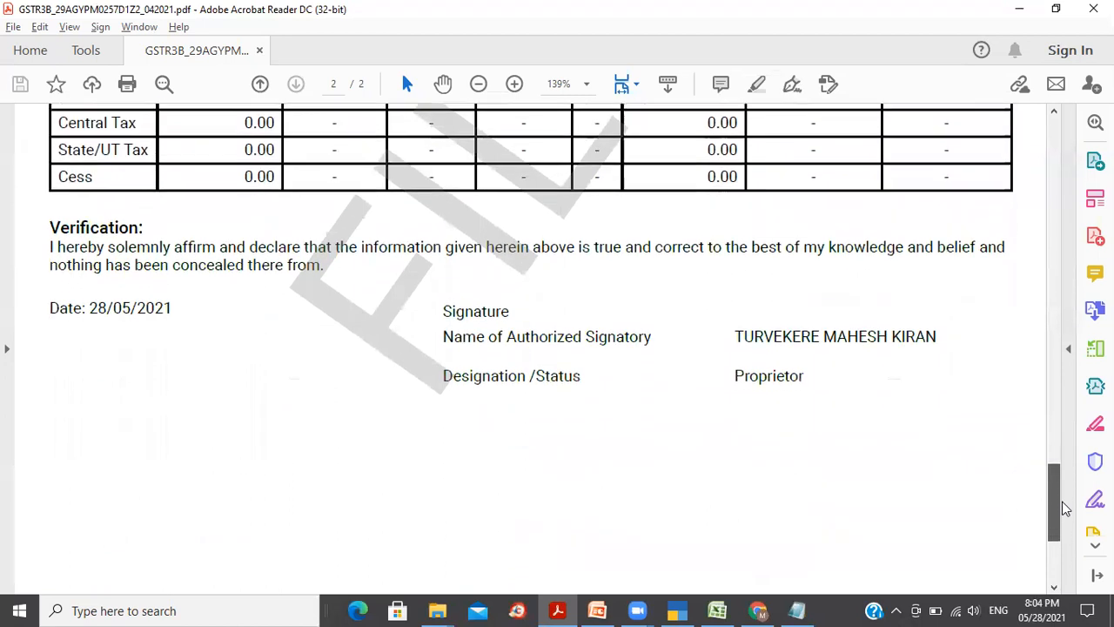
pyautogui.scroll(-2, 1064, 508)
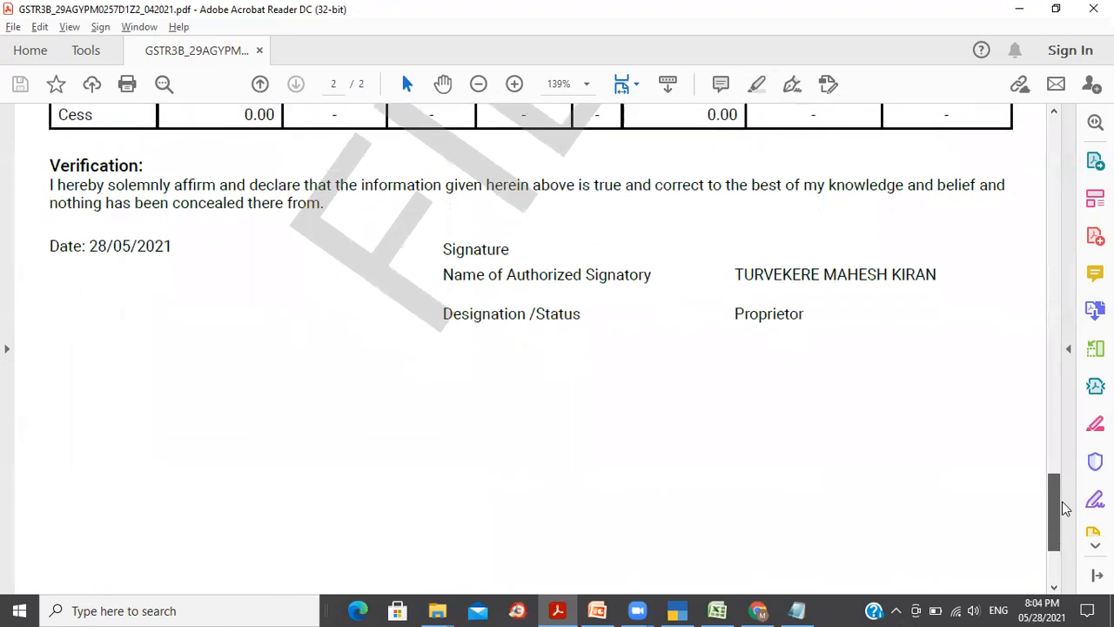
pyautogui.scroll(-5, 1064, 508)
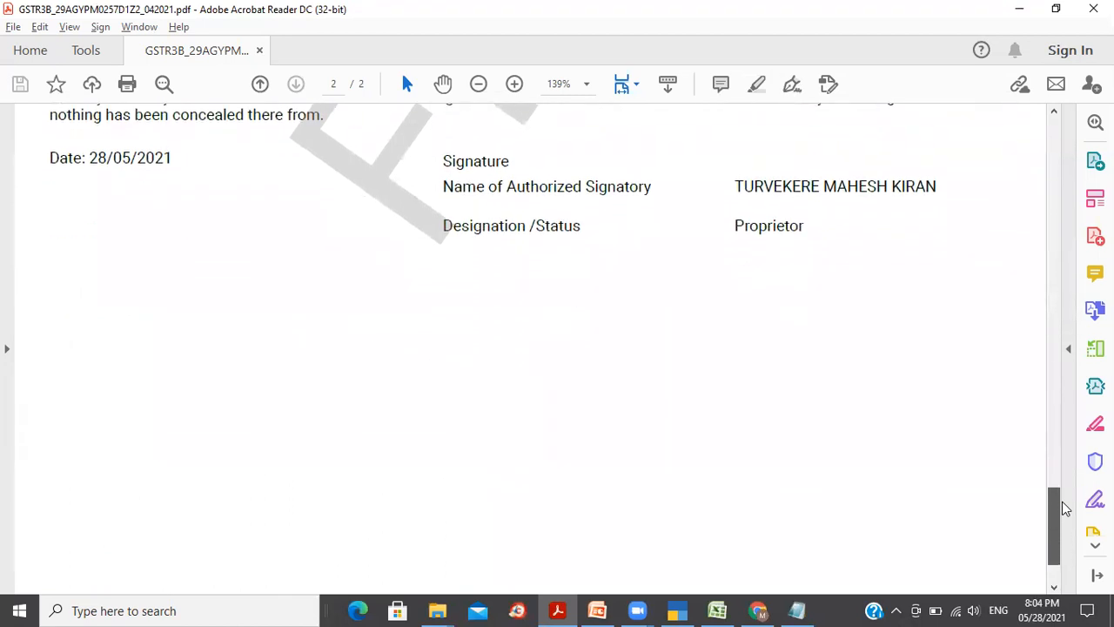
pyautogui.moveTo(1059, 535); pyautogui.dragTo(1063, 157)
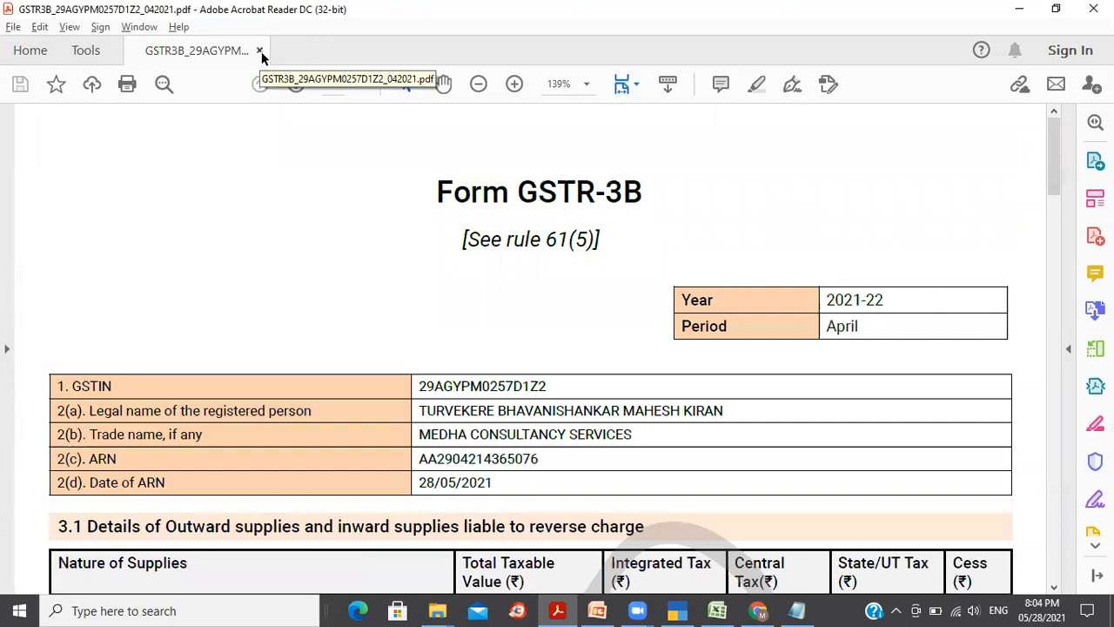
pyautogui.click(259, 50)
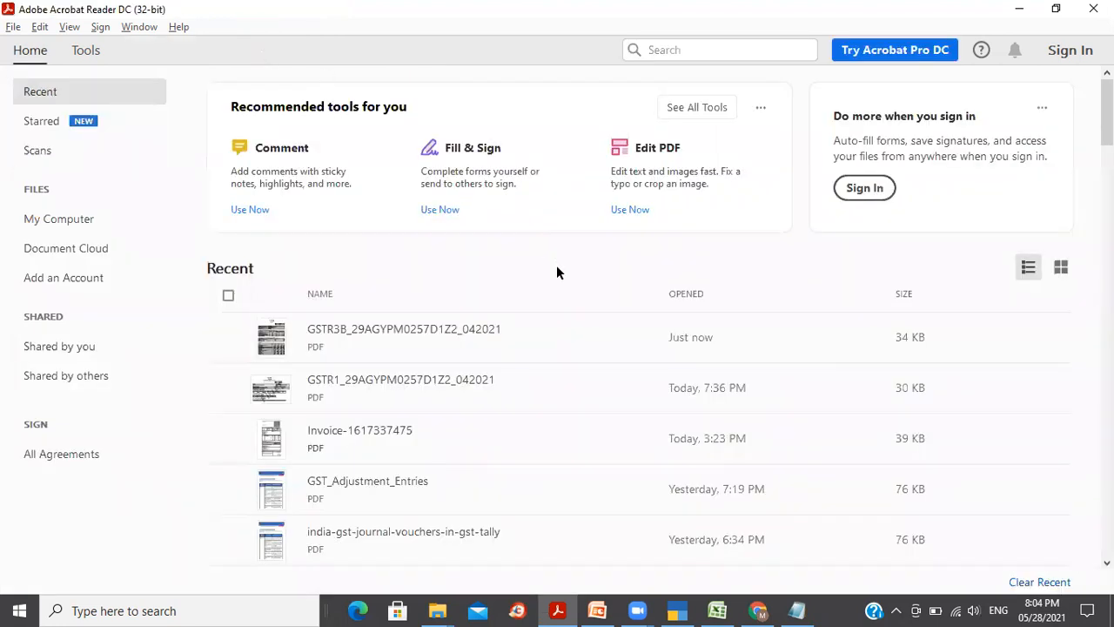
# Step: Check the GST filing page and TallyPrime GSTR-3B report, then show checklist slide 61
pyautogui.click(757, 610)
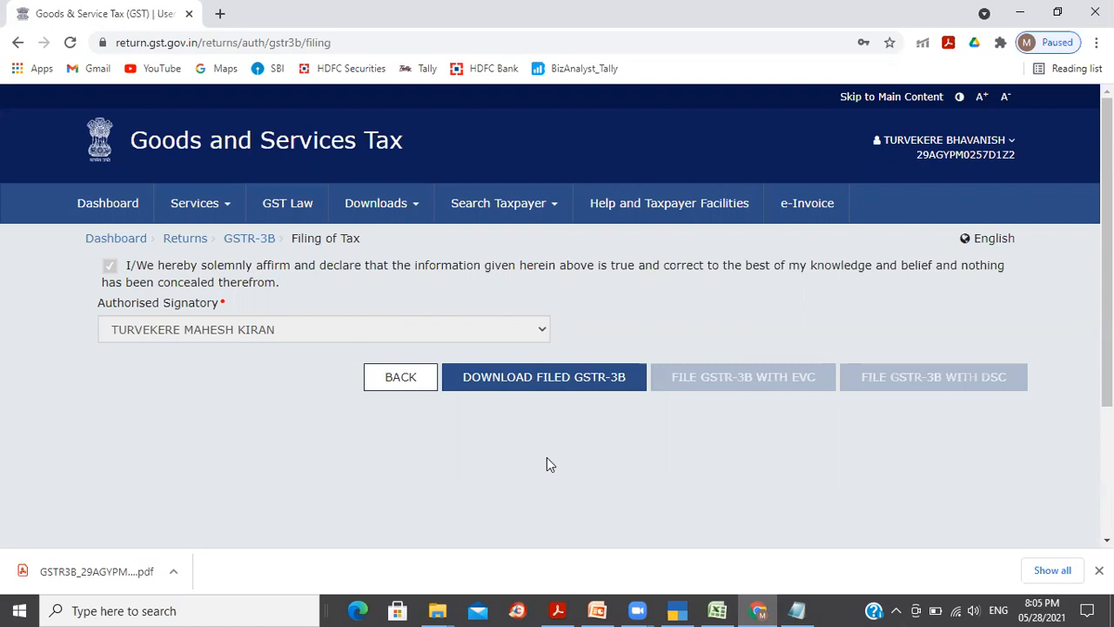
pyautogui.moveTo(671, 612)
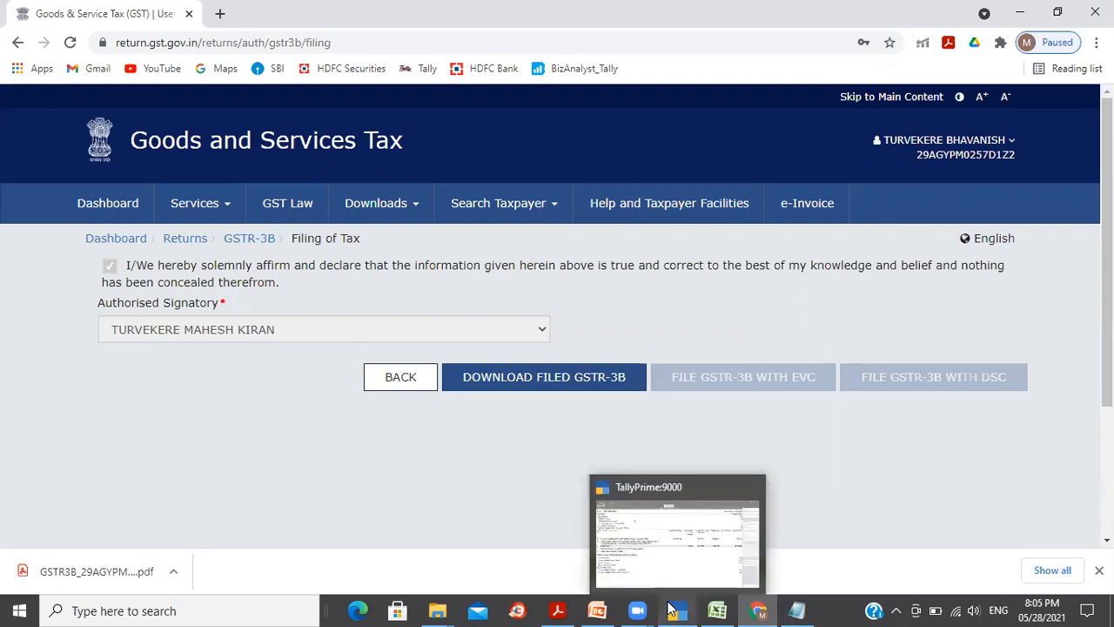
pyautogui.click(661, 489)
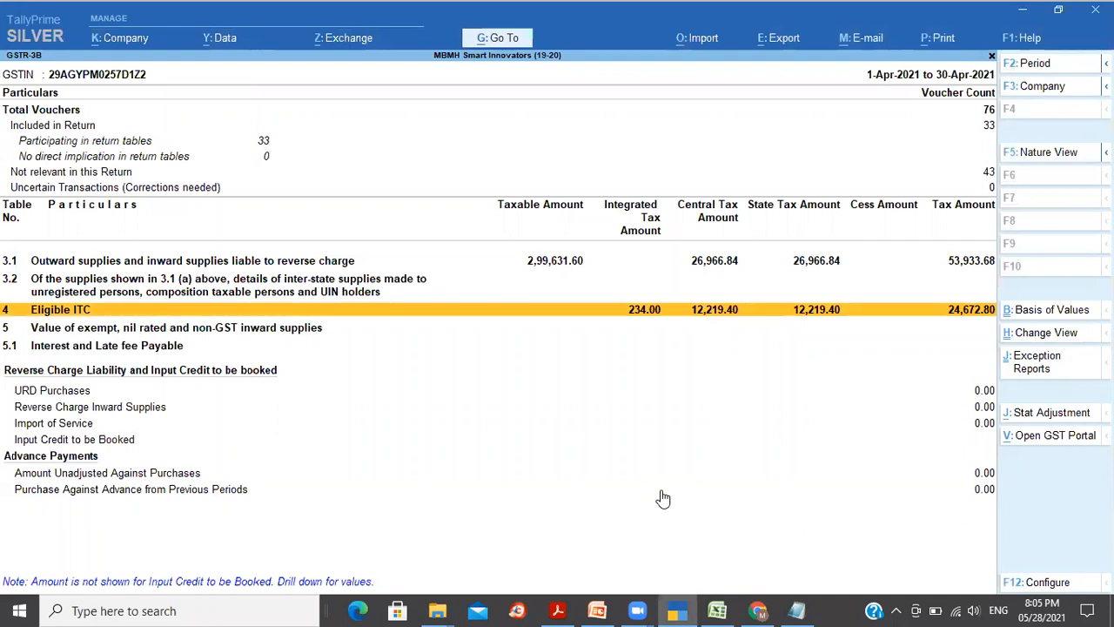
pyautogui.click(597, 610)
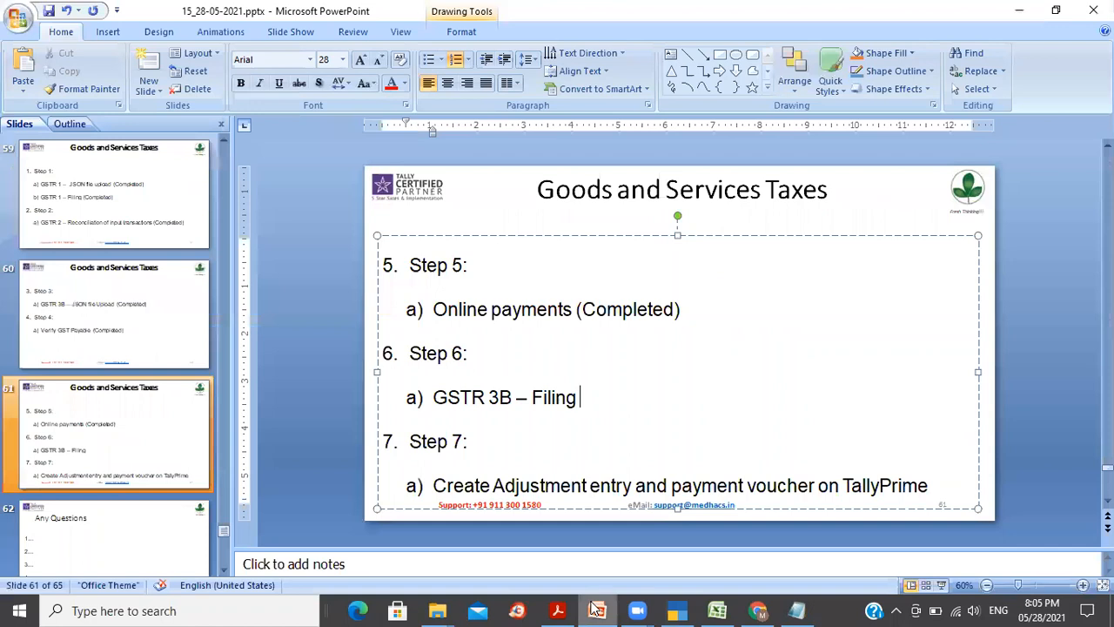
pyautogui.click(225, 532)
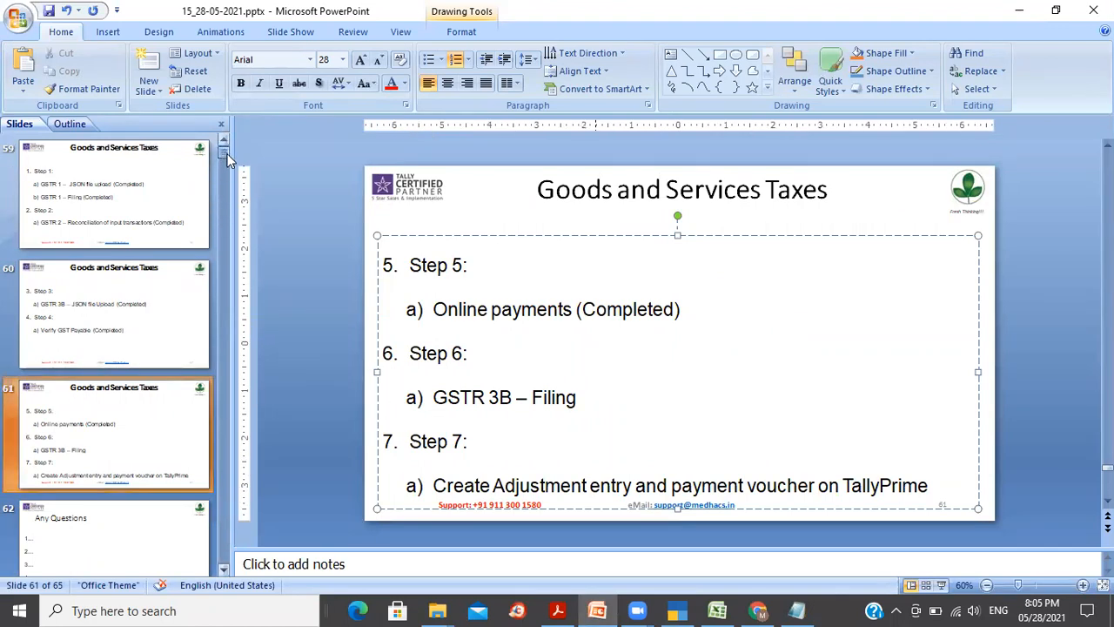
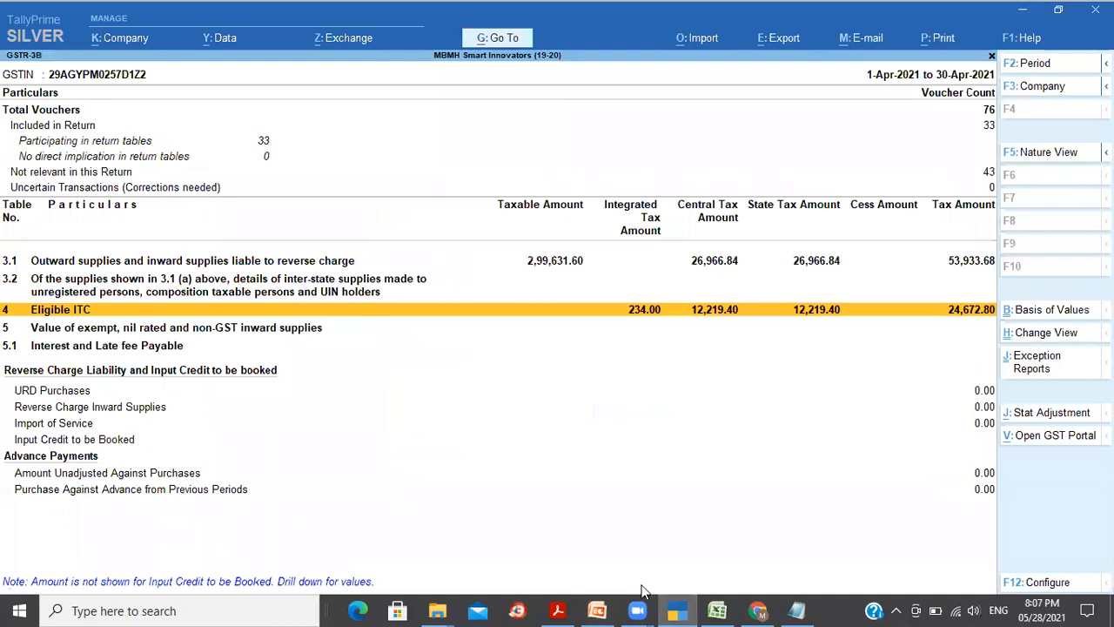
# Step: Close the April 2021 GSTR-3B report to get back to the Gateway of Tally
pyautogui.press('Escape')
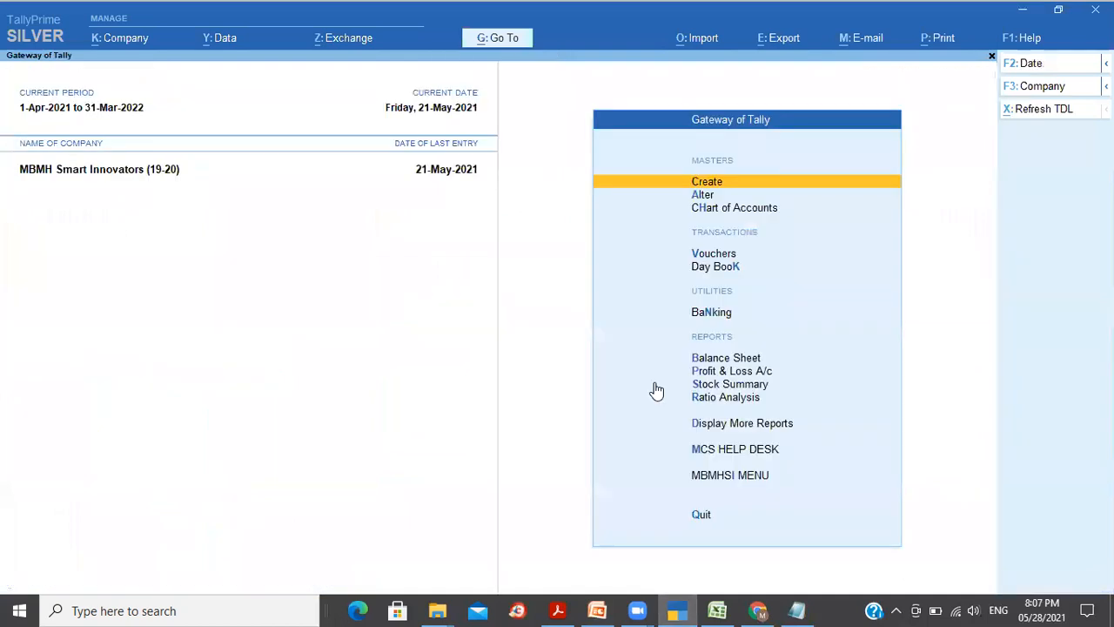
pyautogui.press('d')
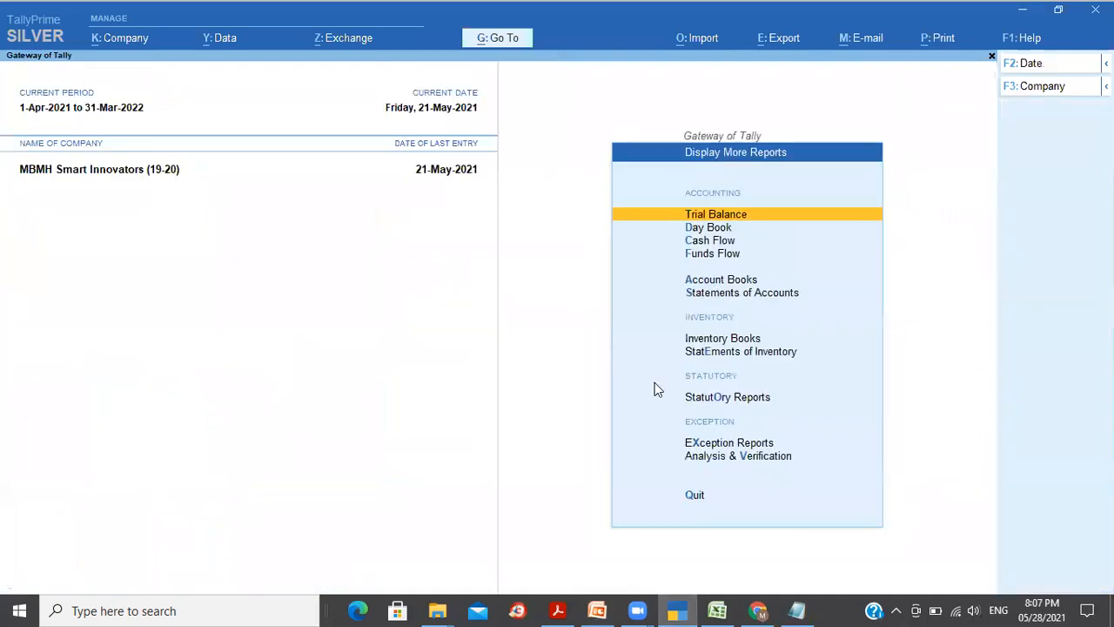
pyautogui.press('t')
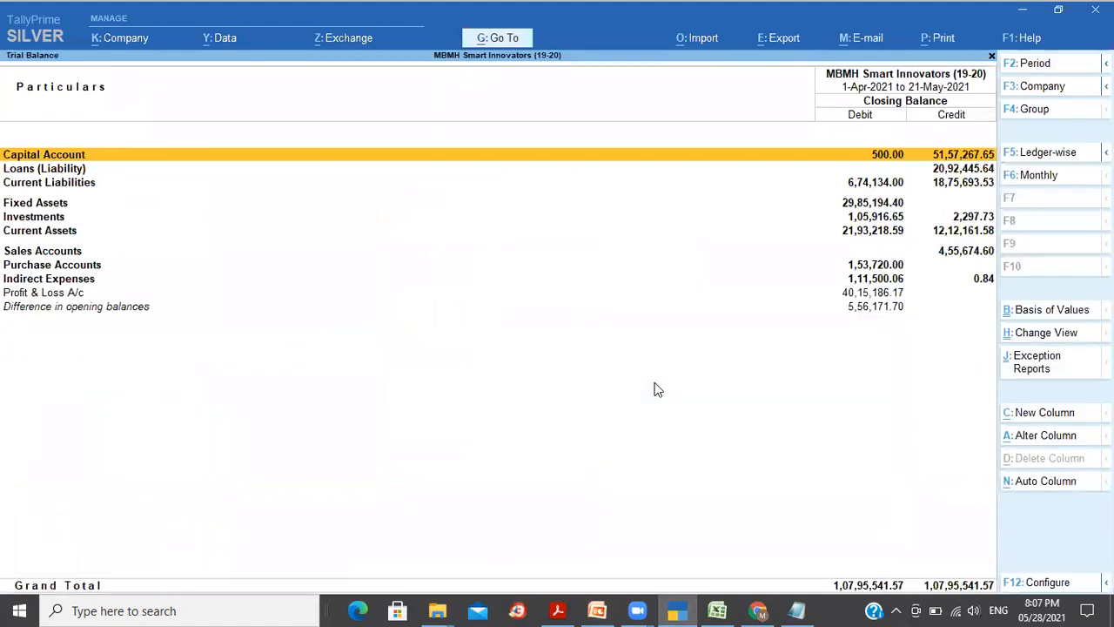
pyautogui.press('Down')
pyautogui.press('Down')
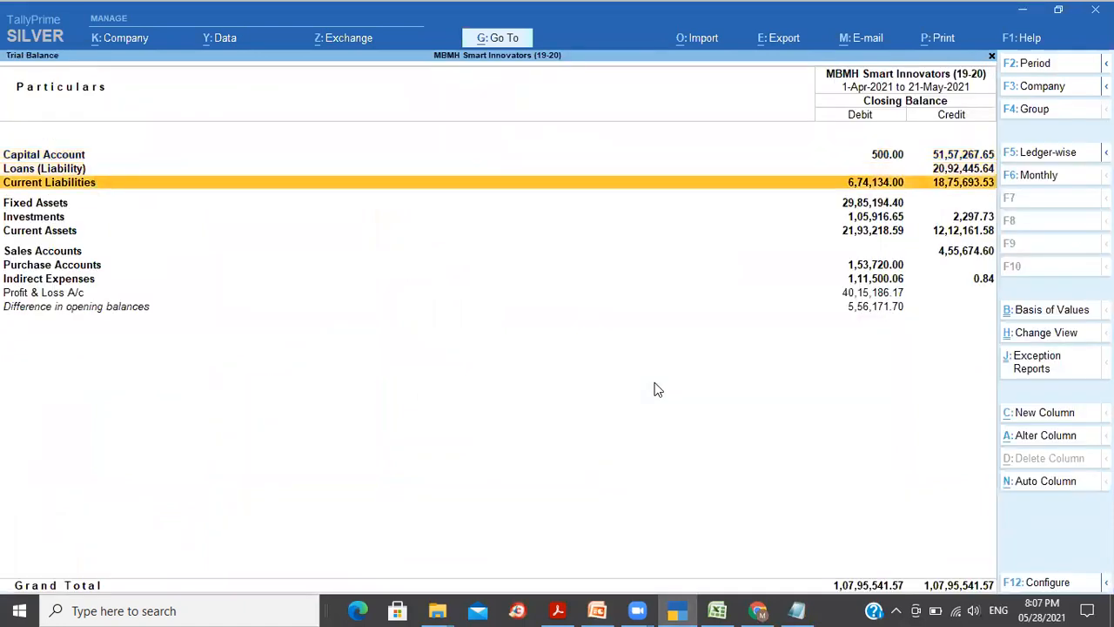
pyautogui.hotkey('shift', 'Return')
pyautogui.press('Down')
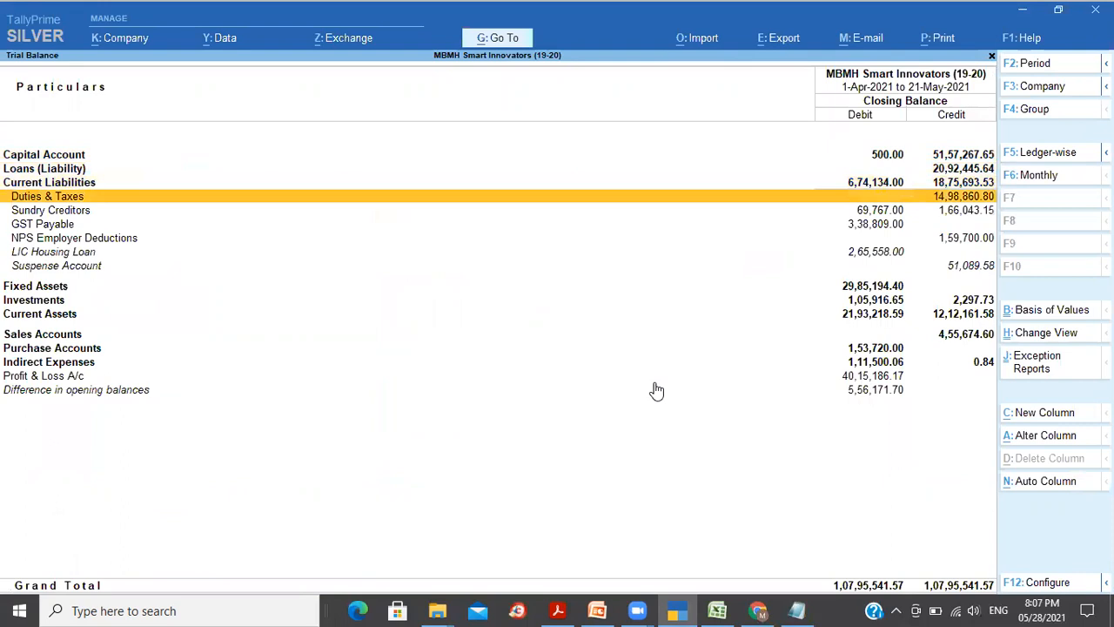
pyautogui.press('Return')
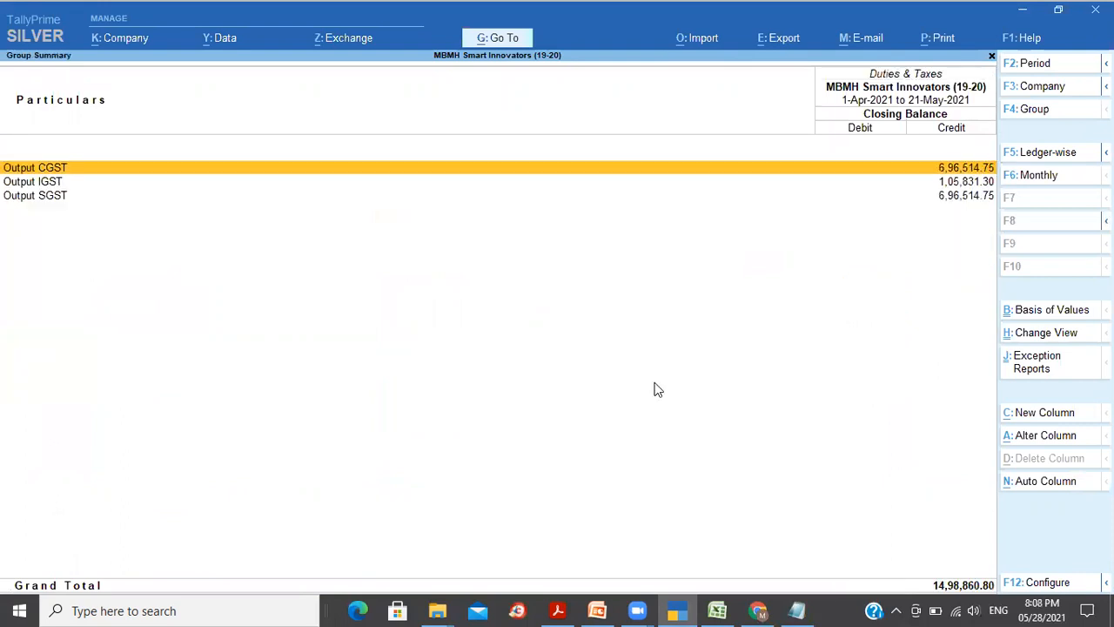
pyautogui.press('Return')
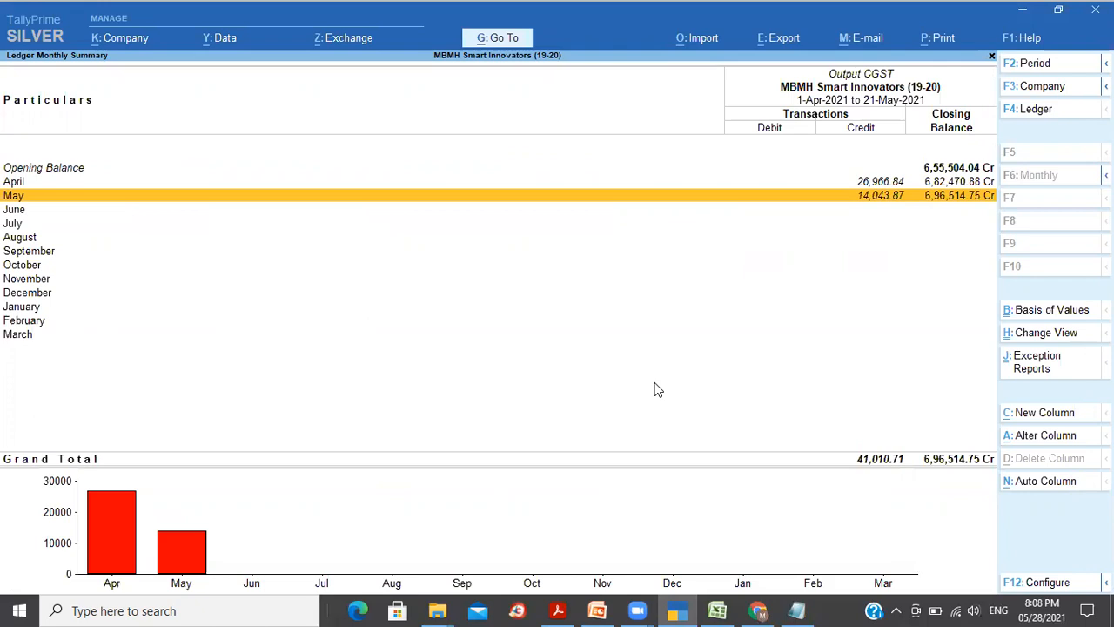
pyautogui.press('Escape')
pyautogui.press('Escape')
pyautogui.press('Escape')
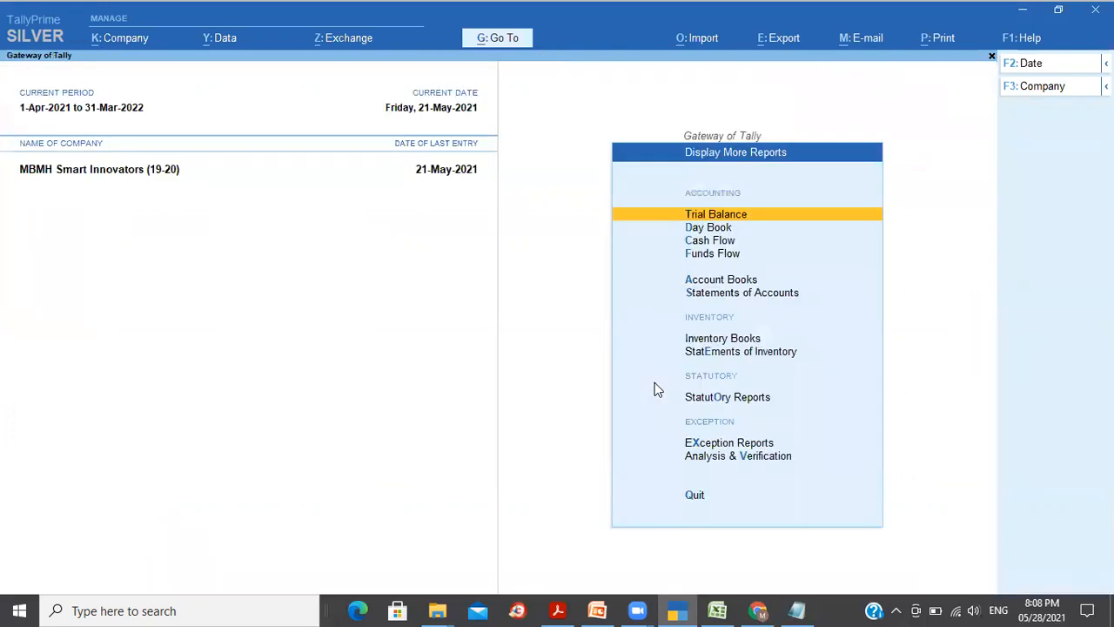
pyautogui.press('Escape')
# Step: Start a new Payment voucher, then open GST-Challan Receipt (5) from the Downloads folder
pyautogui.press('v')
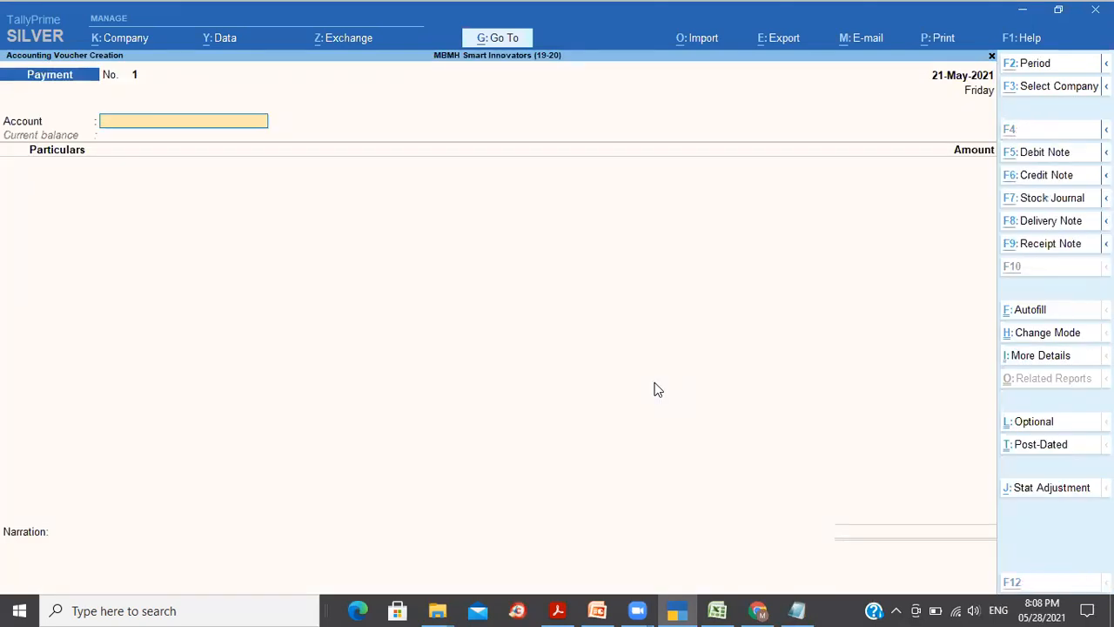
pyautogui.hotkey('alt', 'Tab')
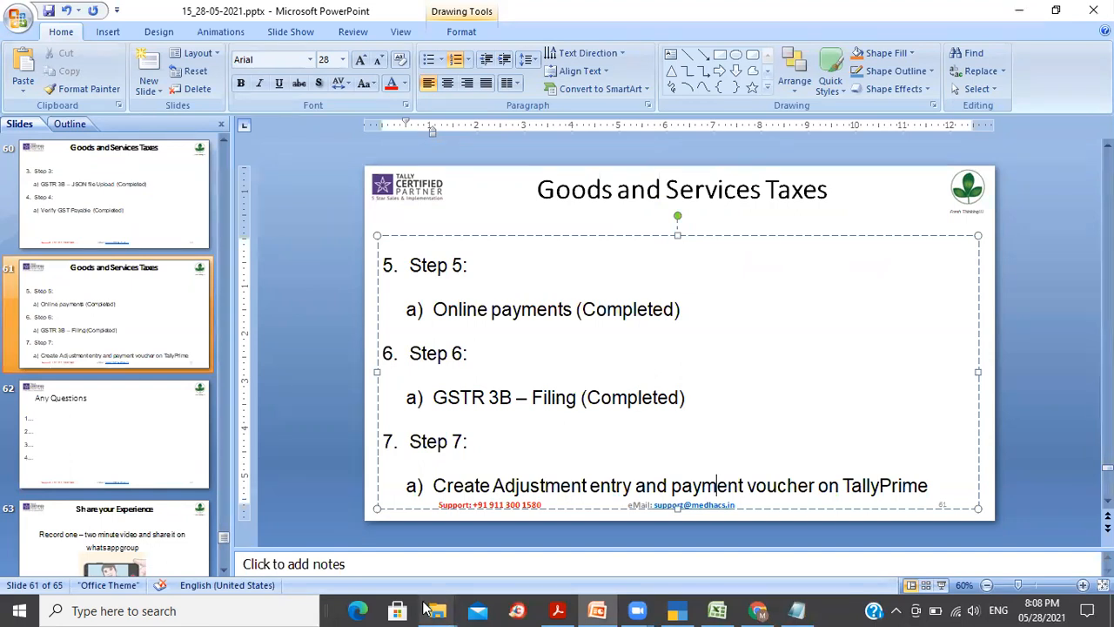
pyautogui.moveTo(428, 608)
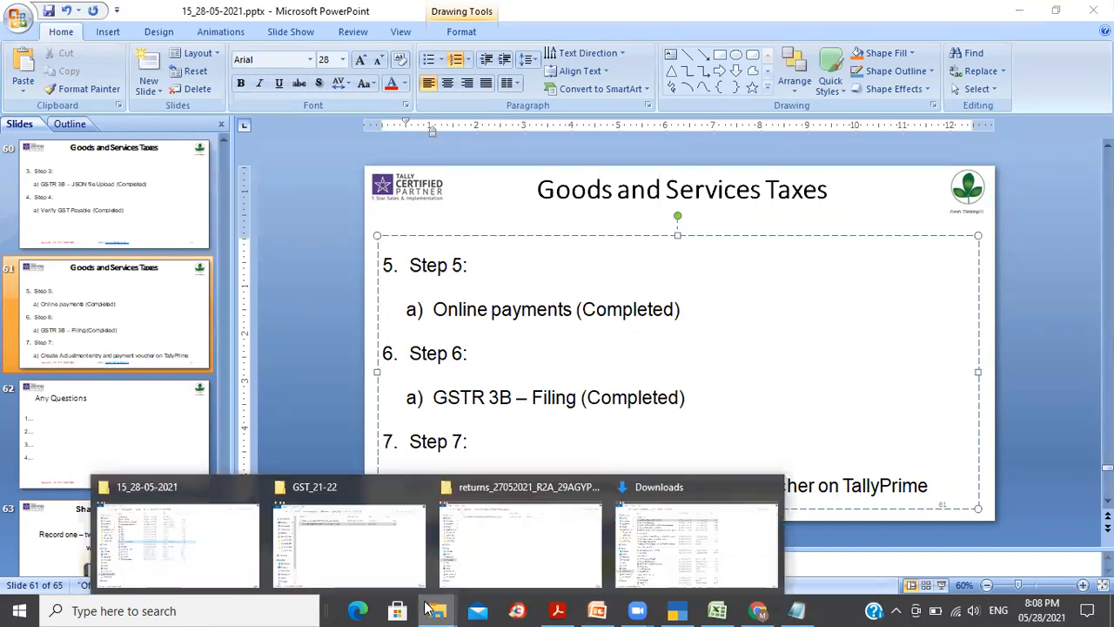
pyautogui.click(537, 548)
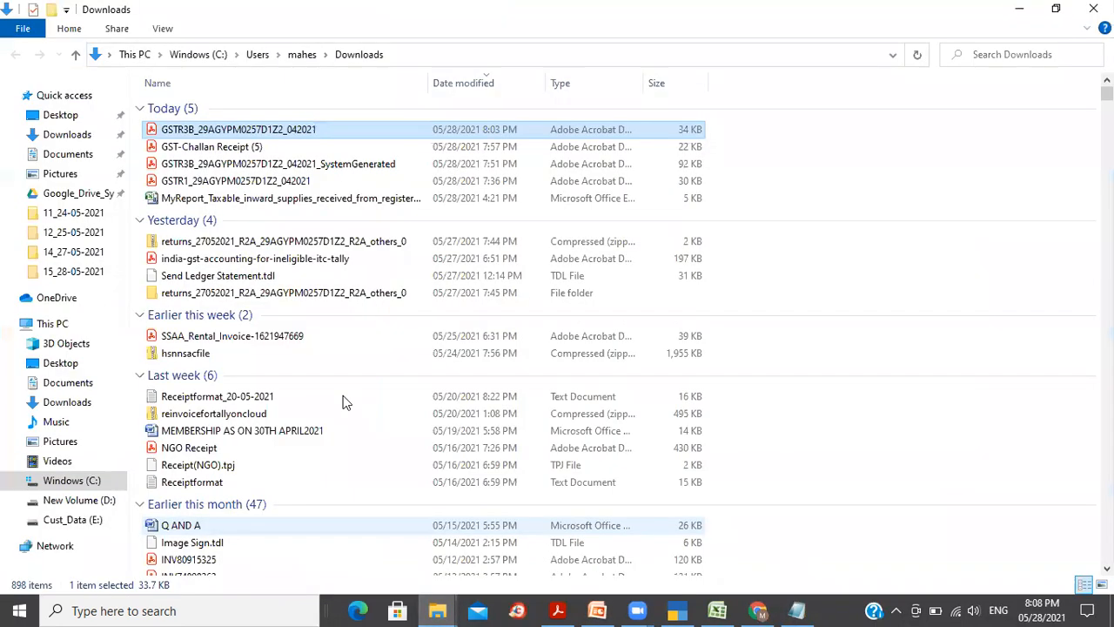
pyautogui.doubleClick(257, 148)
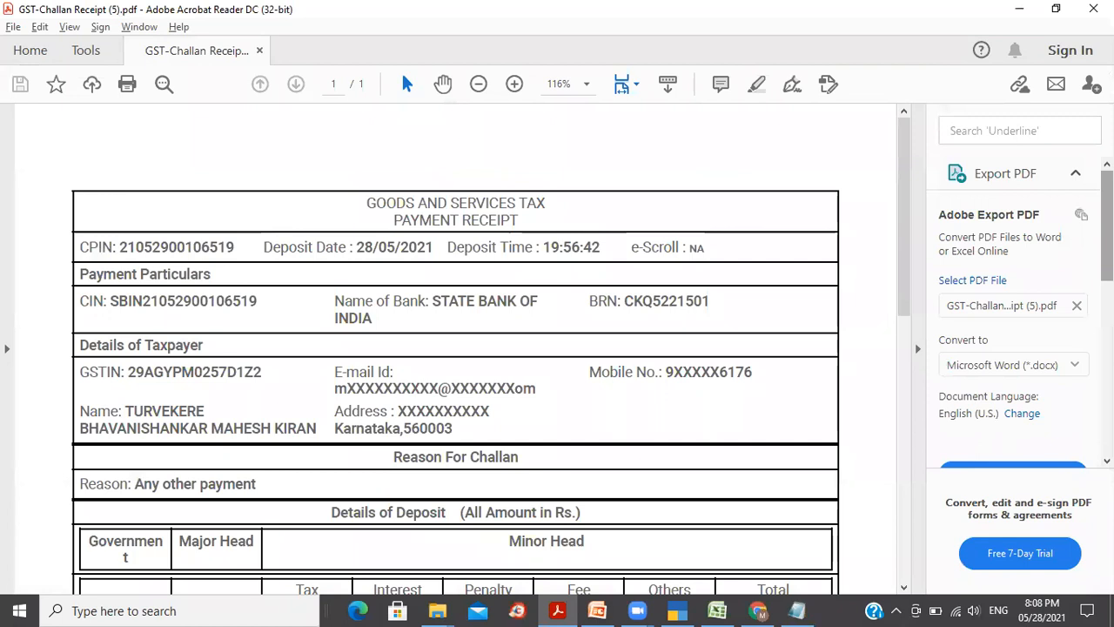
# Step: Read the challan's Details of Deposit totals, CGST 14514 and SGST 14748, then return to TallyPrime
pyautogui.moveTo(905, 275); pyautogui.dragTo(915, 423)
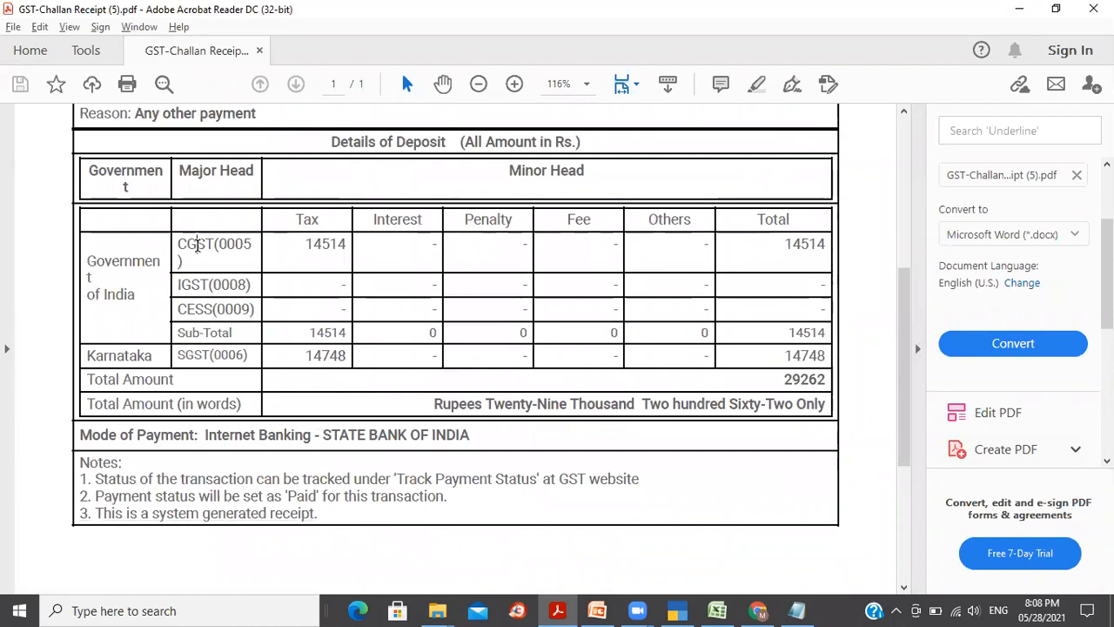
pyautogui.click(802, 246)
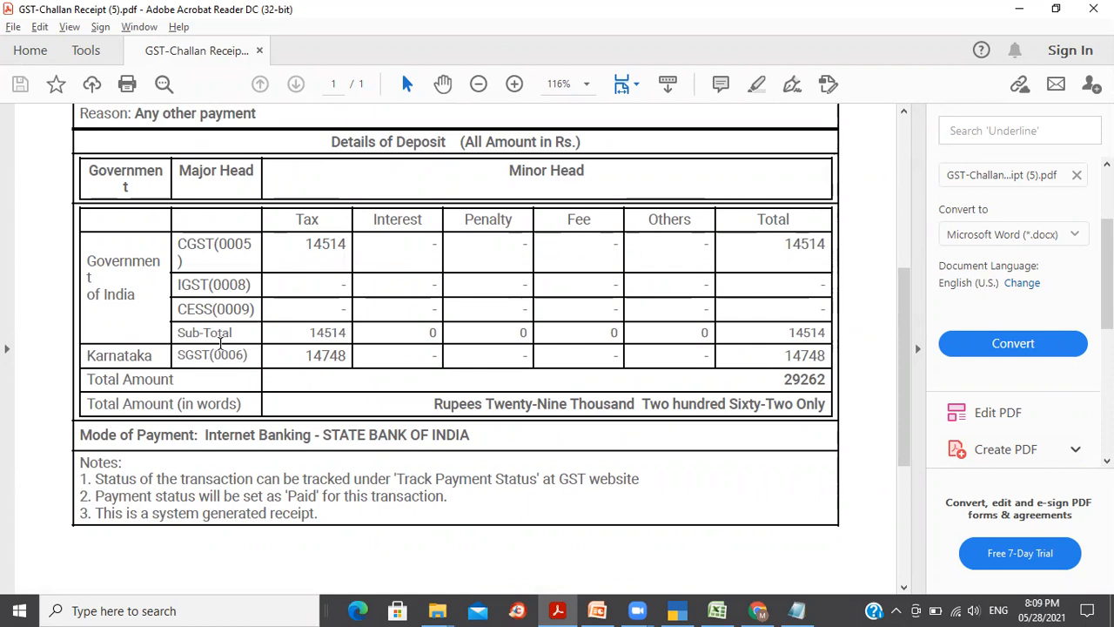
pyautogui.click(801, 355)
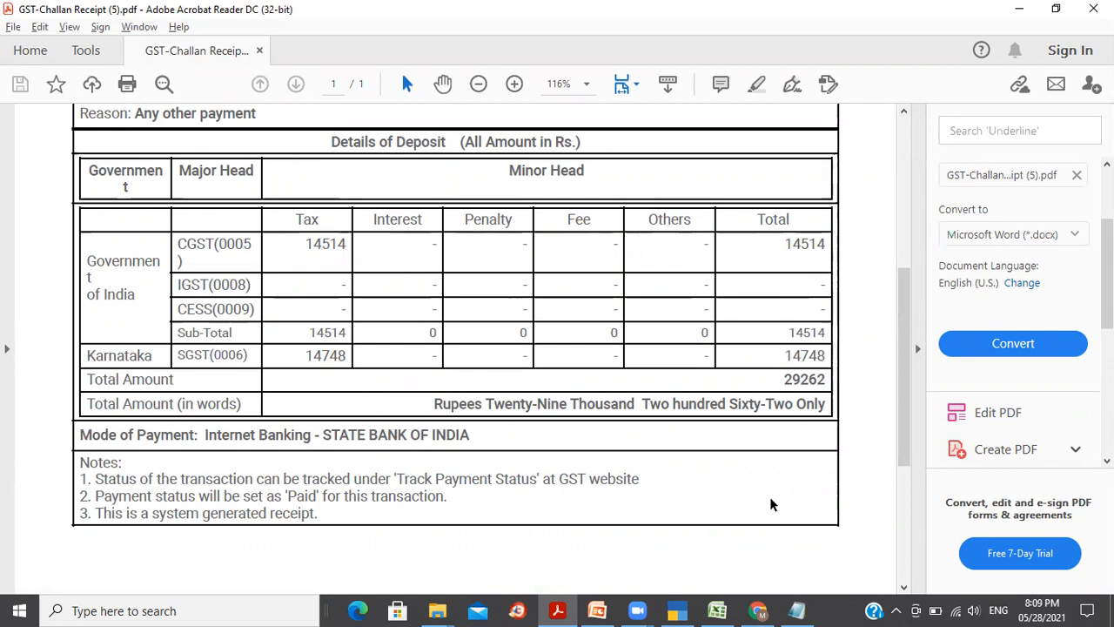
pyautogui.click(675, 610)
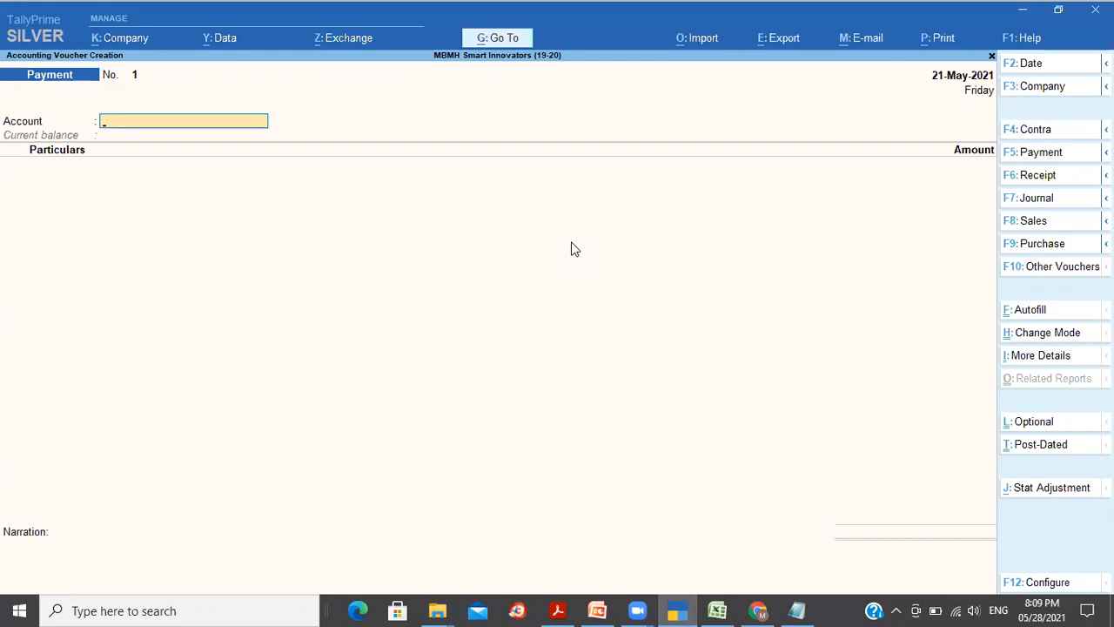
# Step: Pay from State Bank of India and debit CGST Payable 14,514
pyautogui.write('st')
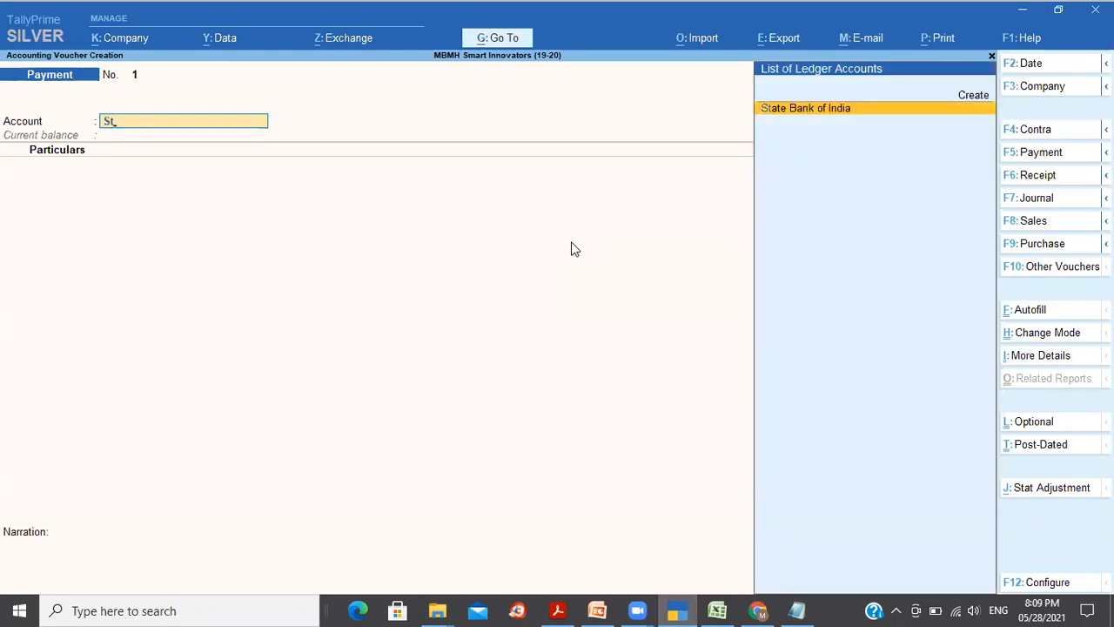
pyautogui.press('Return')
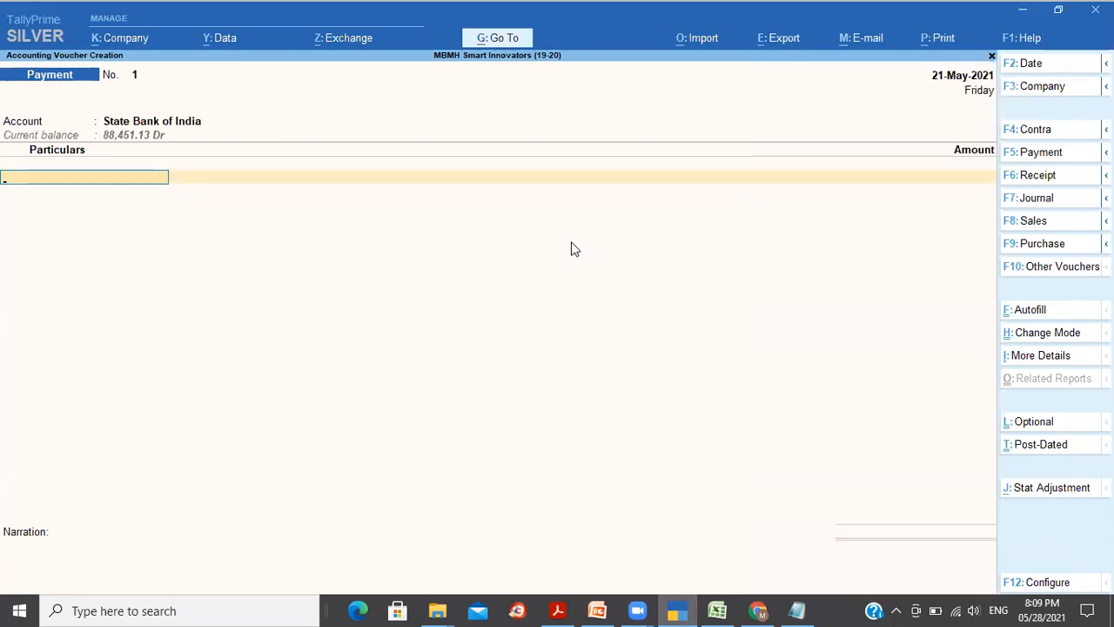
pyautogui.write('Cgst')
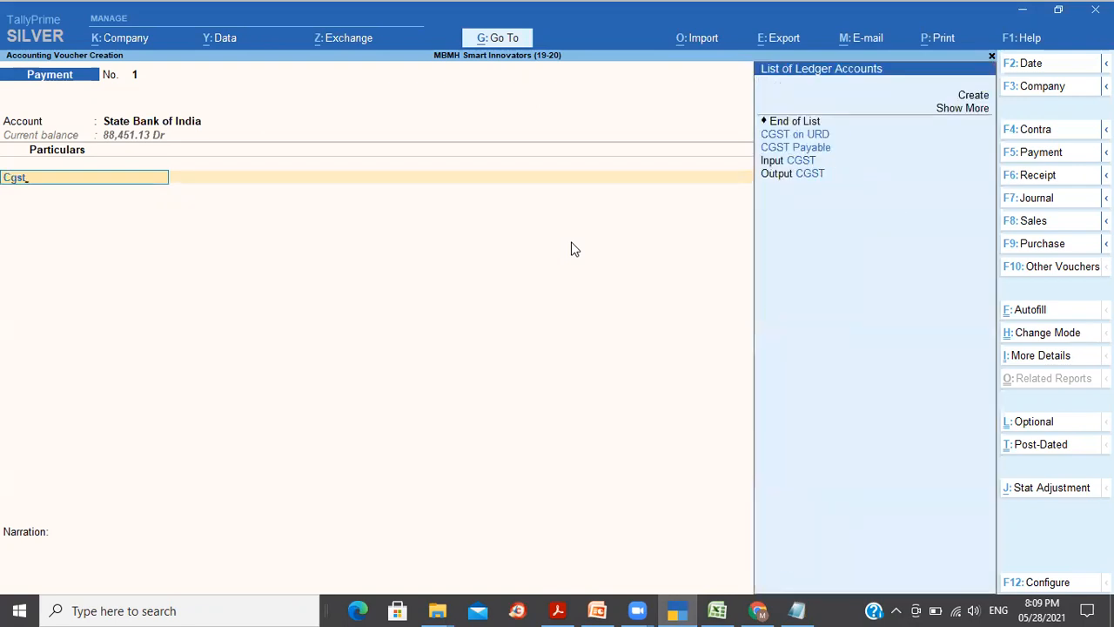
pyautogui.press('Down')
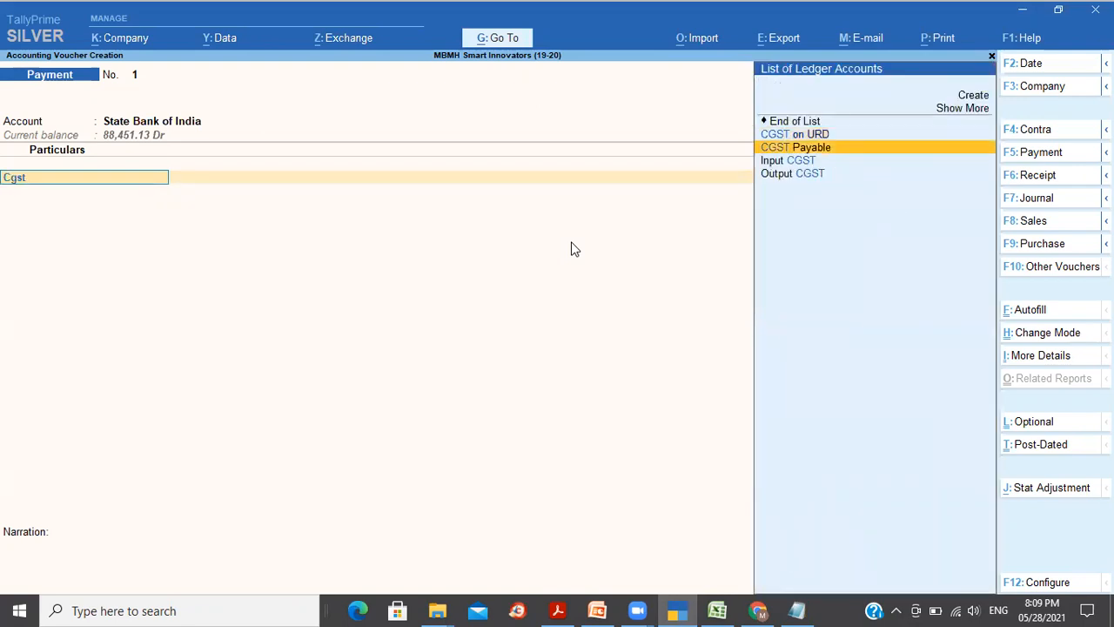
pyautogui.press('Return')
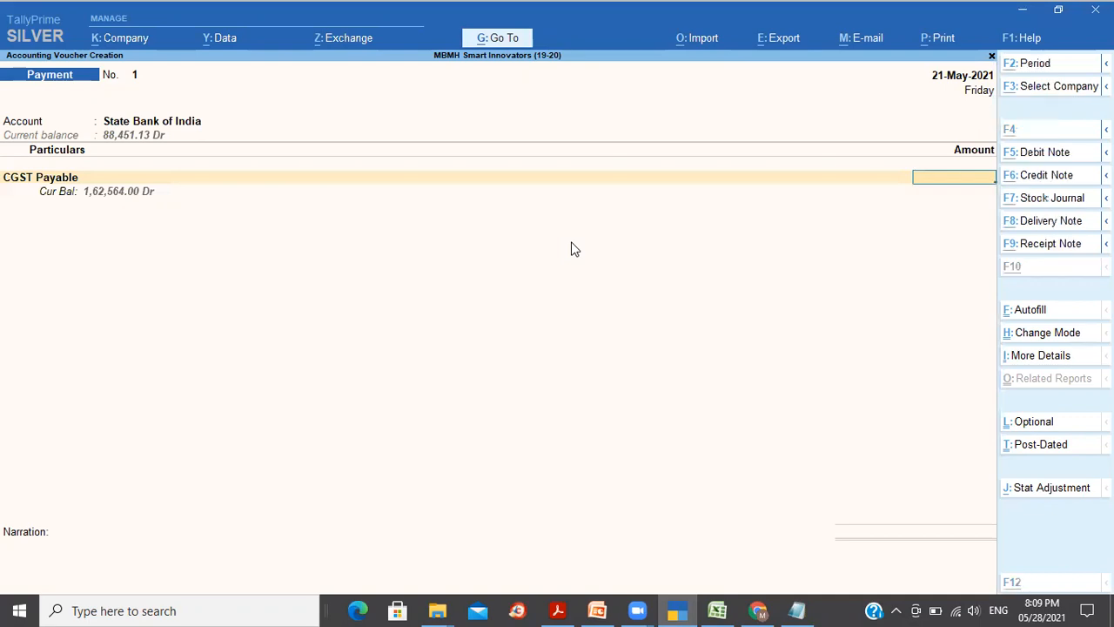
pyautogui.hotkey('alt', 'Tab')
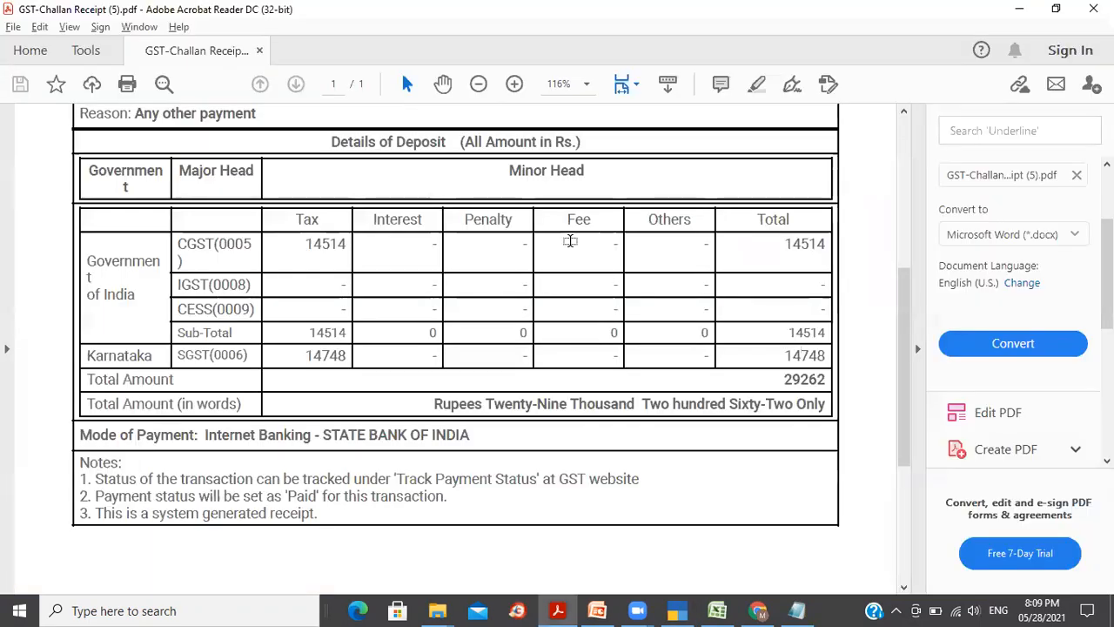
pyautogui.hotkey('alt', 'Tab')
pyautogui.write('1451')
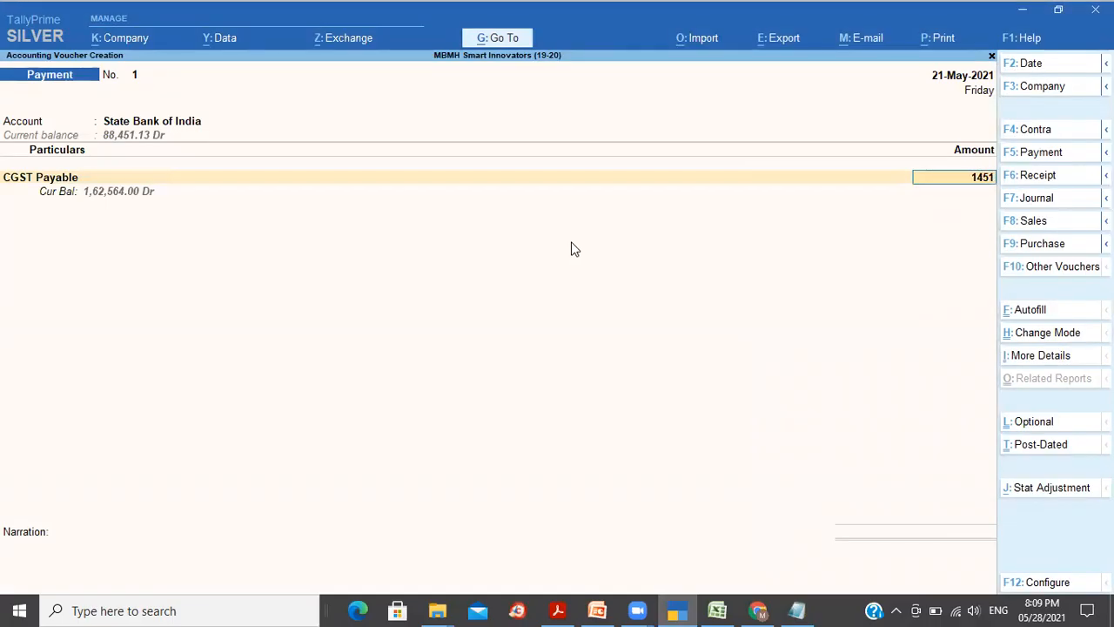
pyautogui.write('4')
pyautogui.press('Return')
# Step: Debit SGST Payable 14,748 as the second ledger
pyautogui.write('Sgst')
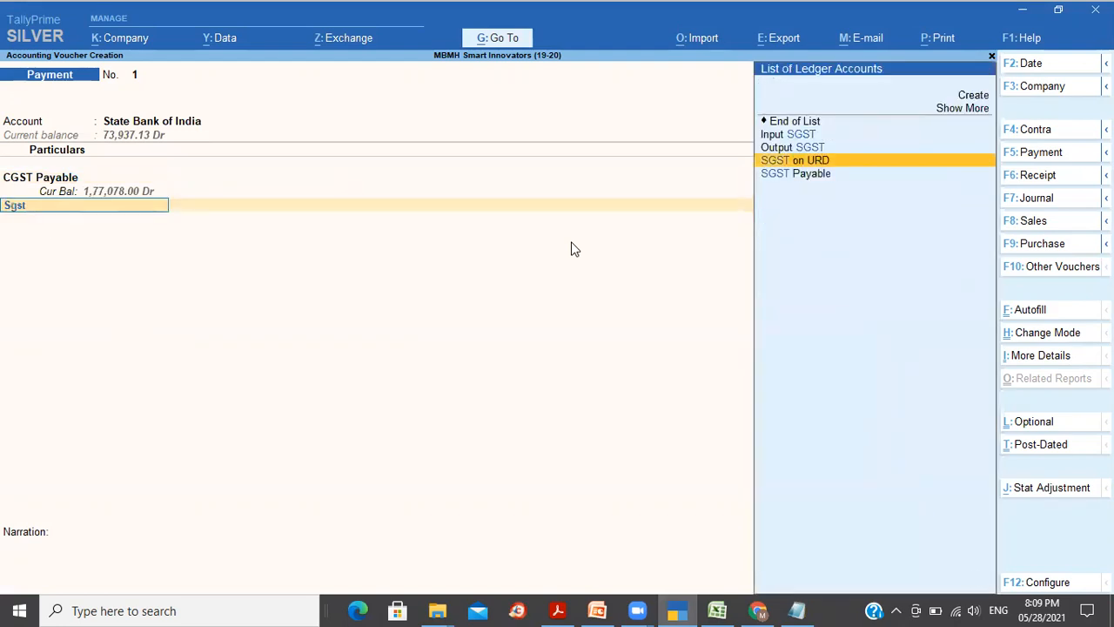
pyautogui.press('Down')
pyautogui.press('Return')
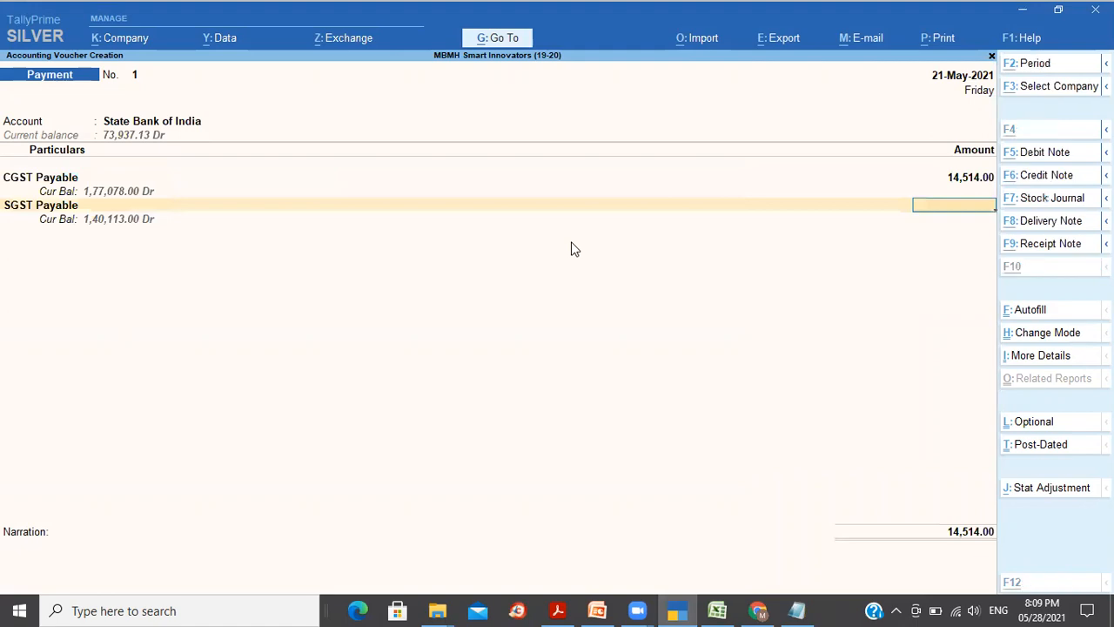
pyautogui.hotkey('alt', 'Tab')
pyautogui.hotkey('alt', 'Tab')
pyautogui.write('14,748')
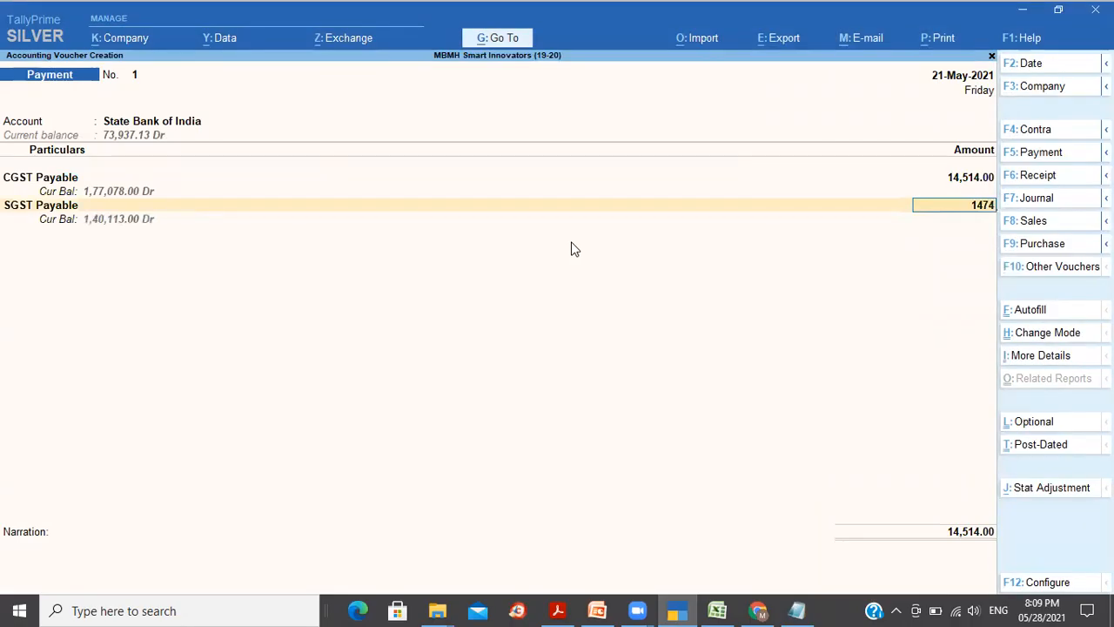
pyautogui.press('Return')
pyautogui.press('Return')
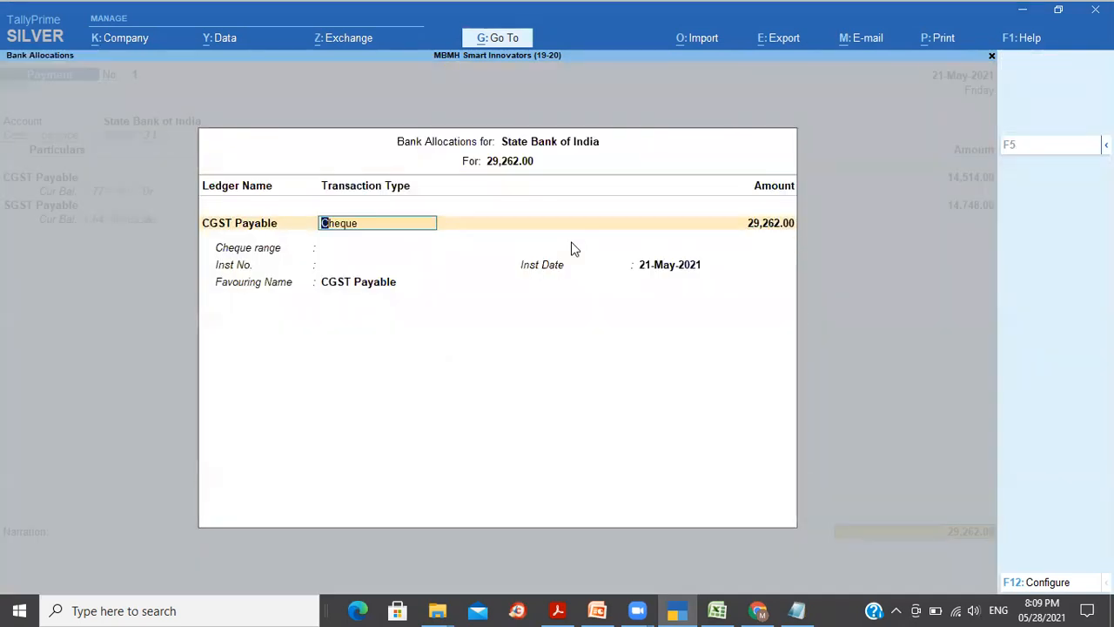
# Step: Set the bank allocation to e-Fund Transfer, leaving account number blank and bank name Not Applicable
pyautogui.press('BackSpace')
pyautogui.press('Down')
pyautogui.press('Down')
pyautogui.press('Return')
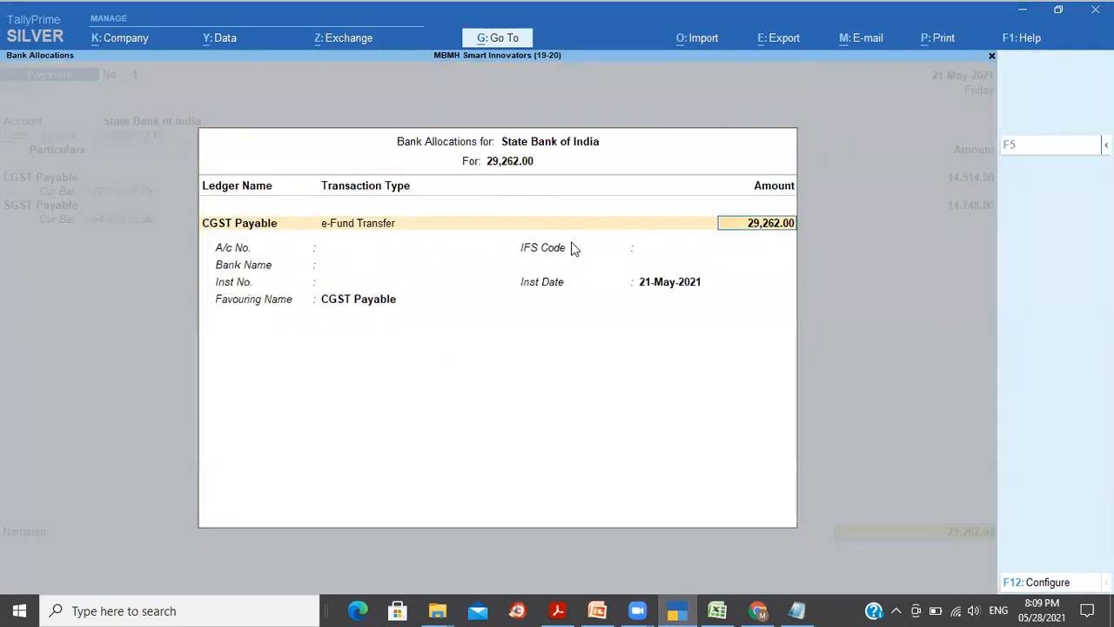
pyautogui.press('Return')
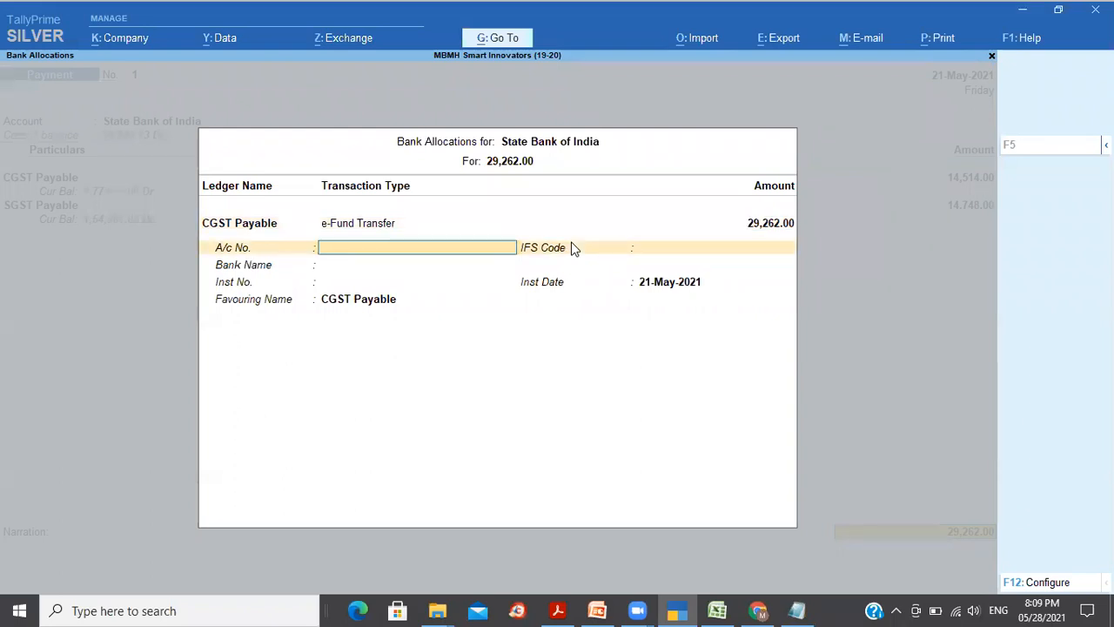
pyautogui.press('Return')
pyautogui.press('Return')
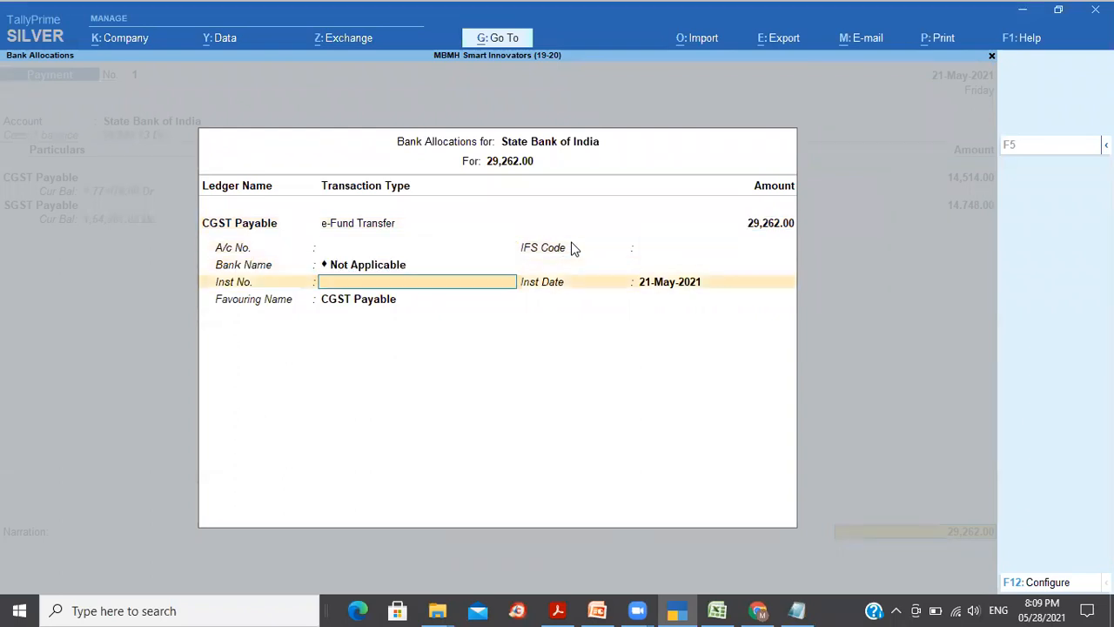
pyautogui.hotkey('alt', 'Tab')
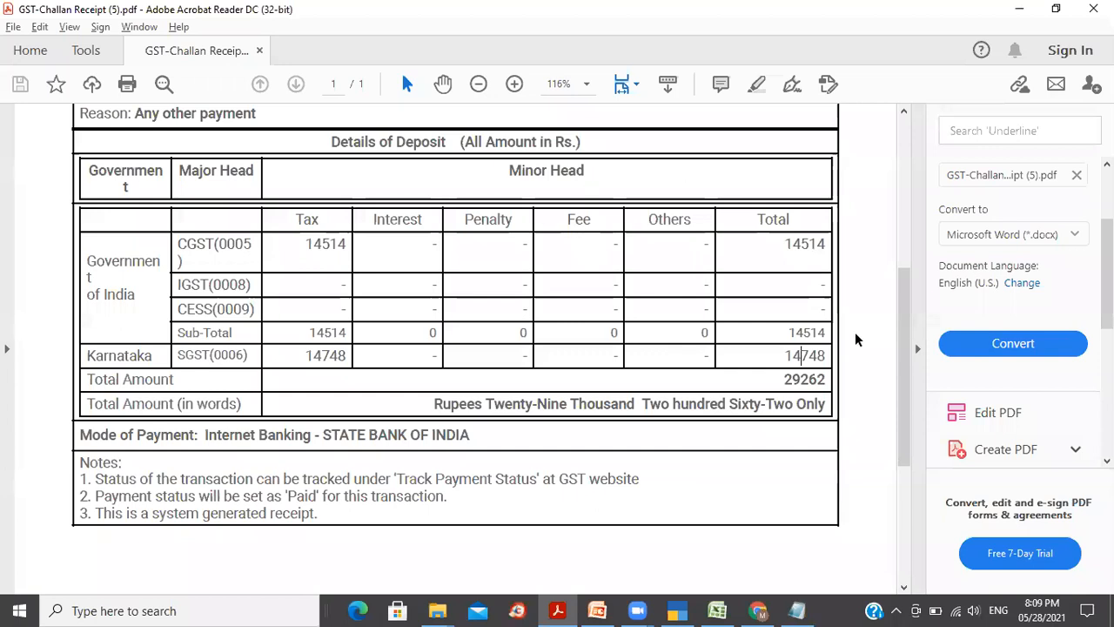
# Step: Copy the CIN from the challan receipt and paste it as the allocation's instrument number
pyautogui.moveTo(905, 390); pyautogui.dragTo(900, 269)
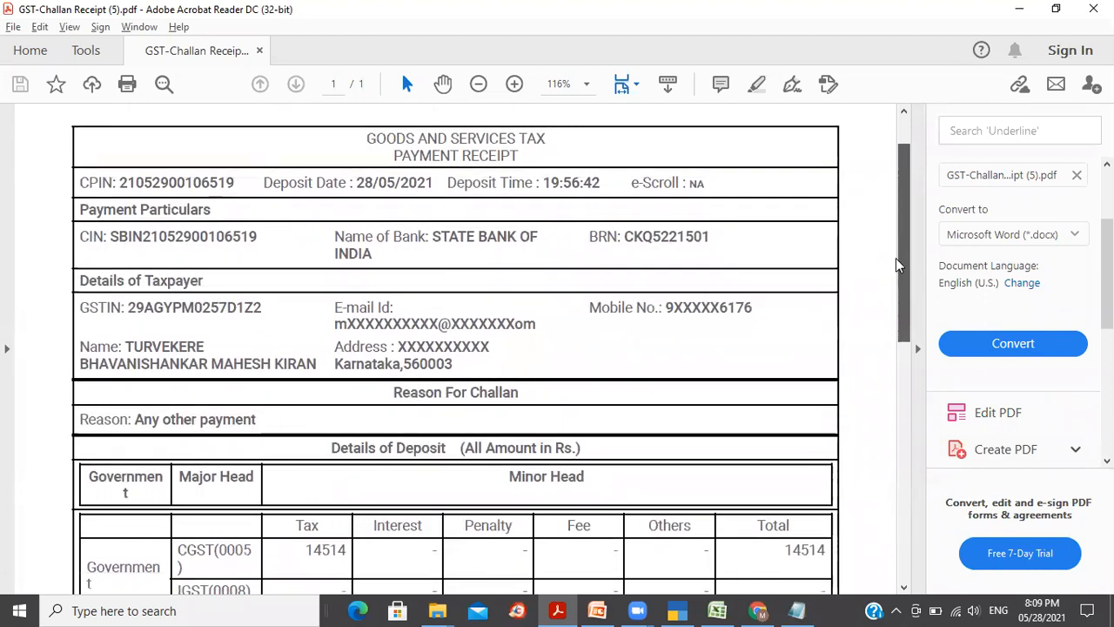
pyautogui.doubleClick(192, 183)
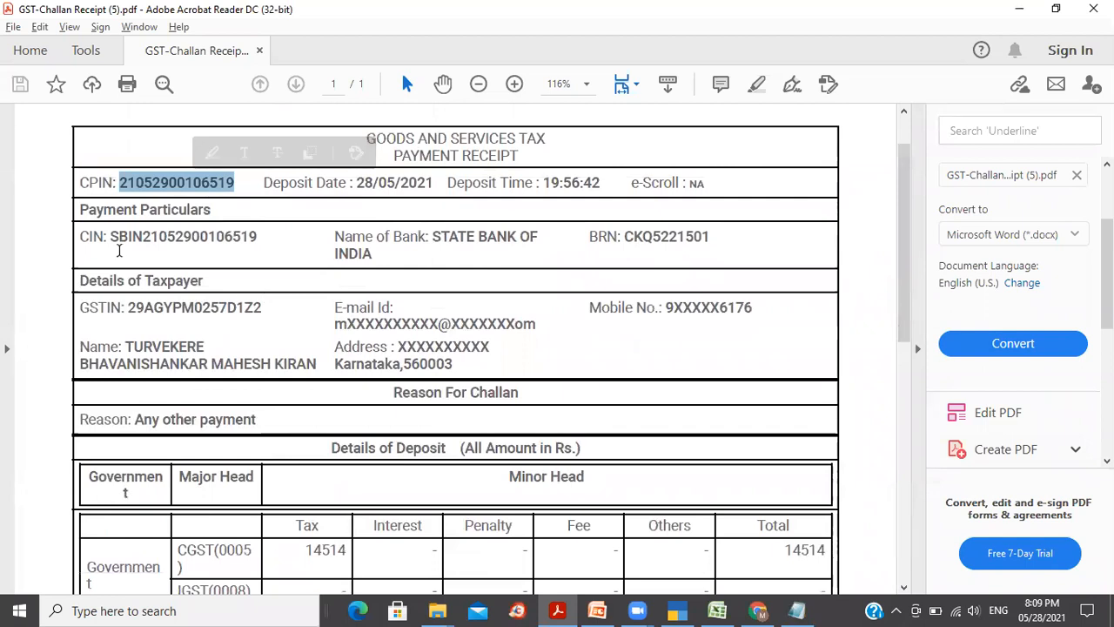
pyautogui.click(135, 243)
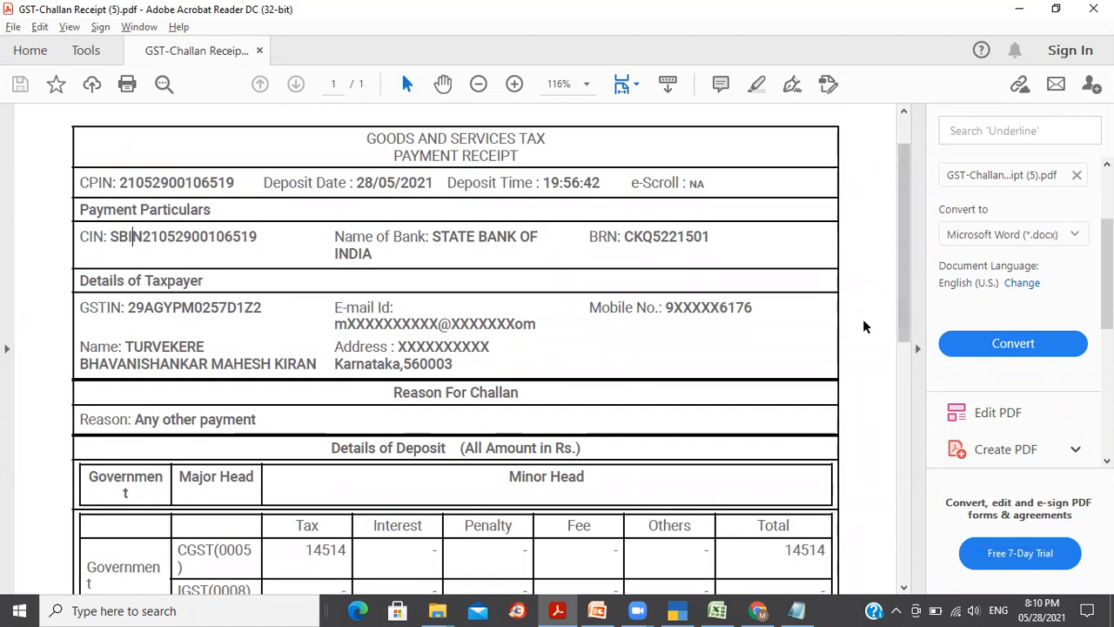
pyautogui.scroll(-3, 922, 371)
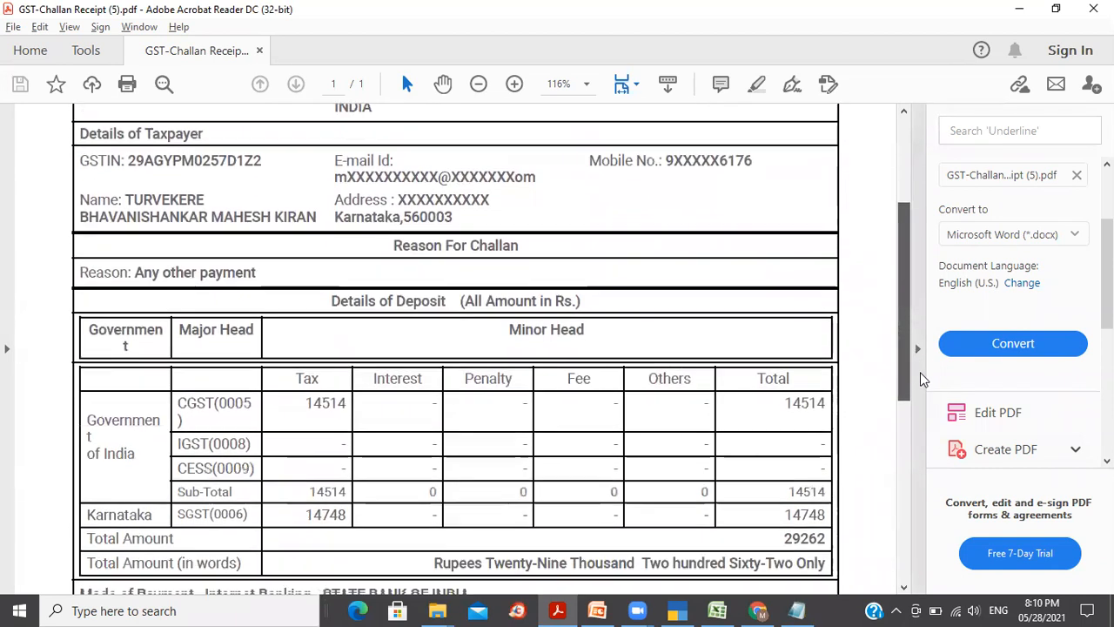
pyautogui.scroll(-5, 920, 377)
pyautogui.moveTo(945, 461); pyautogui.dragTo(912, 243)
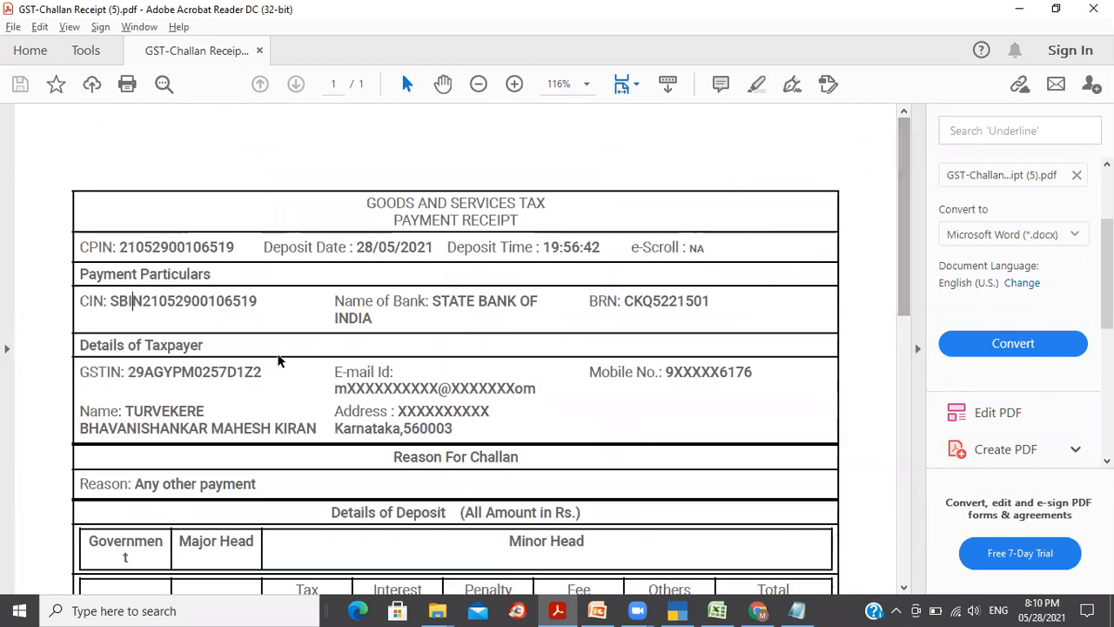
pyautogui.doubleClick(192, 301)
pyautogui.hotkey('ctrl', 'c')
pyautogui.hotkey('alt', 'Tab')
pyautogui.hotkey('ctrl', 'alt', 'v')
pyautogui.press('Return')
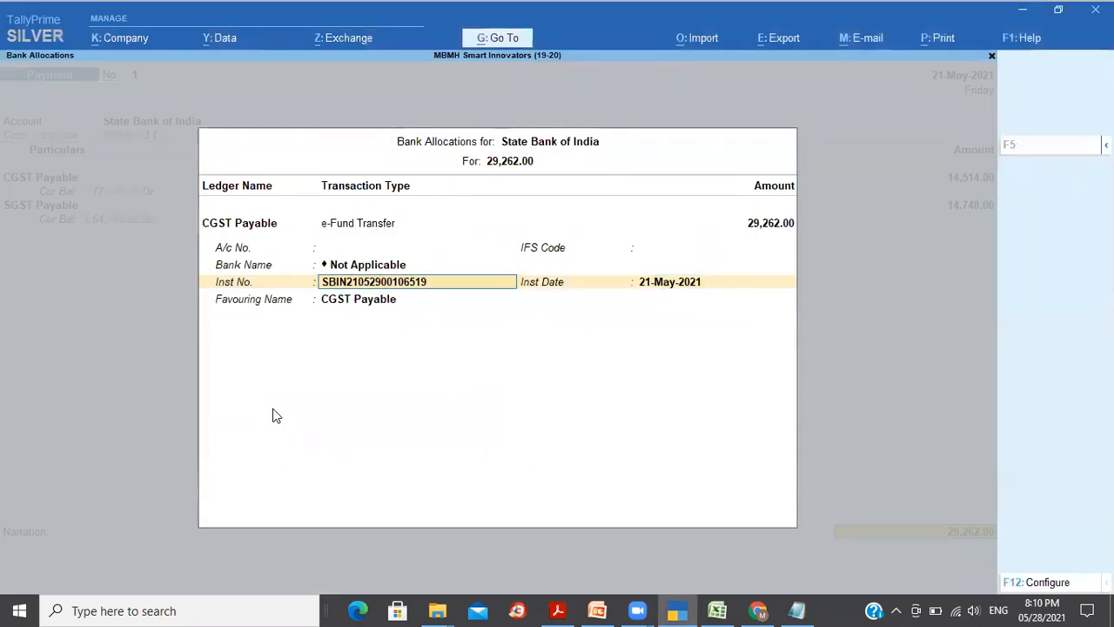
# Step: Date the voucher and its bank instrument 28-May-2021
pyautogui.press('BackSpace')
pyautogui.press('BackSpace')
pyautogui.press('BackSpace')
pyautogui.press('BackSpace')
pyautogui.press('BackSpace')
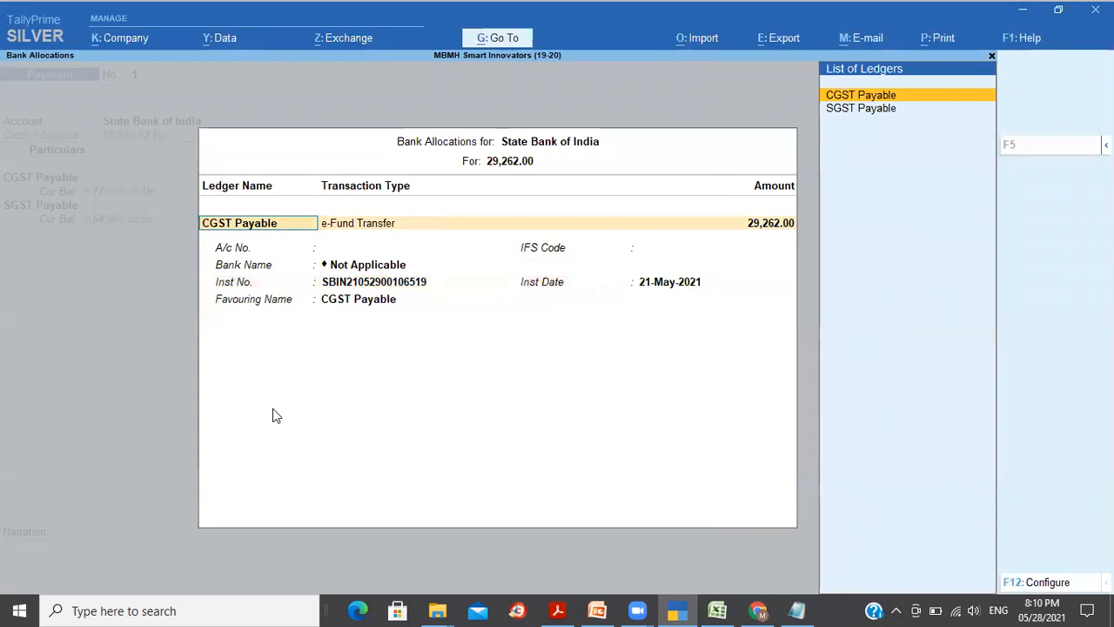
pyautogui.press('Escape')
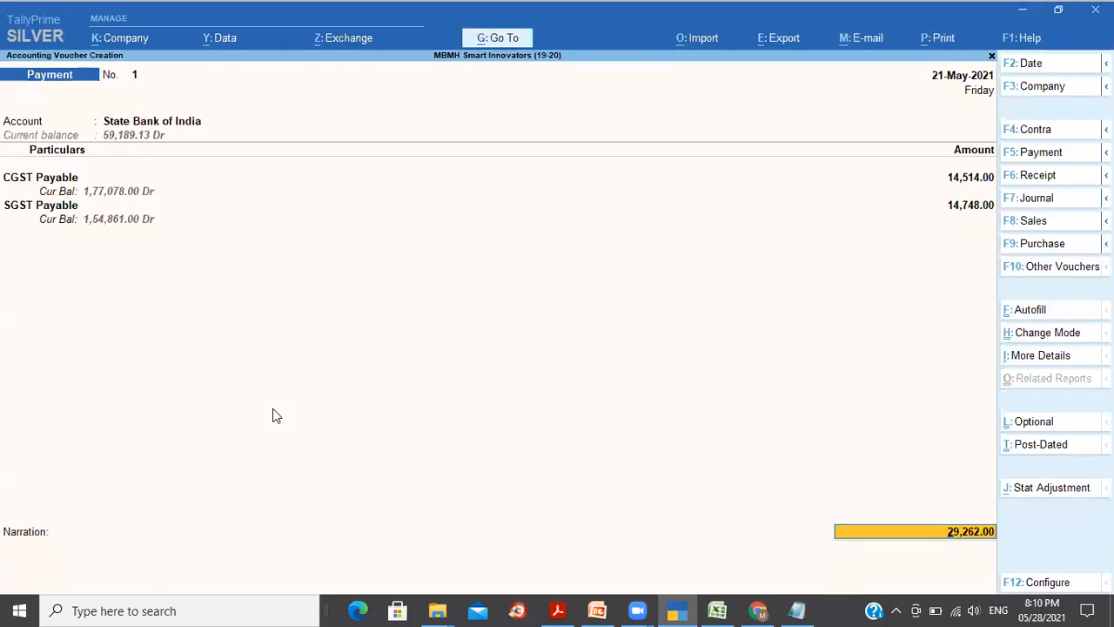
pyautogui.press('F2')
pyautogui.write('28')
pyautogui.press('Return')
pyautogui.press('Return')
pyautogui.press('Return')
pyautogui.press('Return')
pyautogui.press('Return')
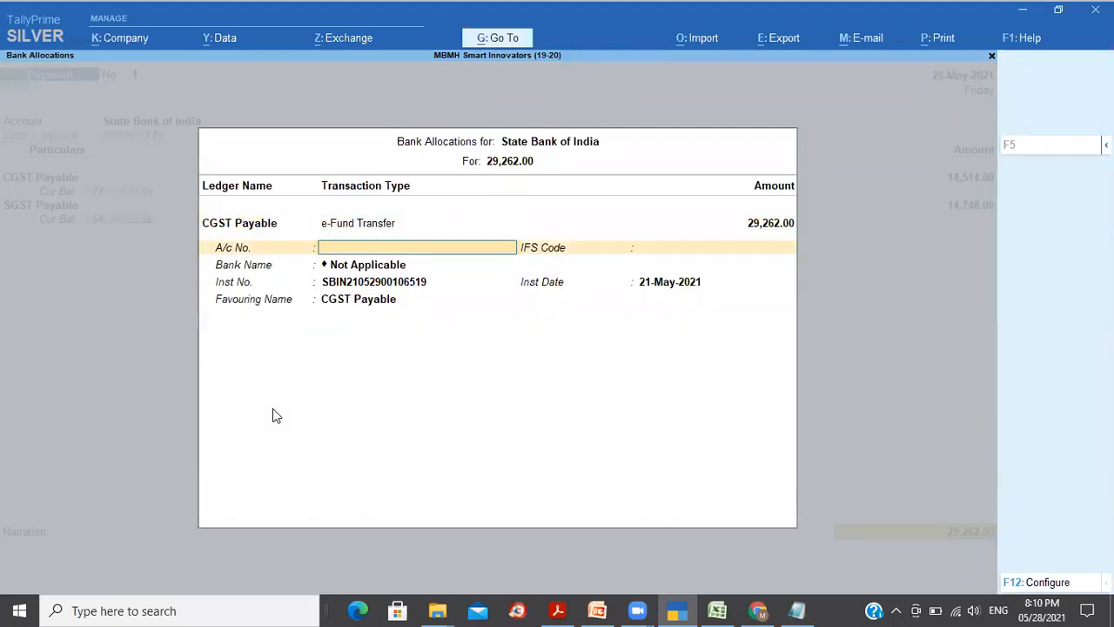
pyautogui.write('28')
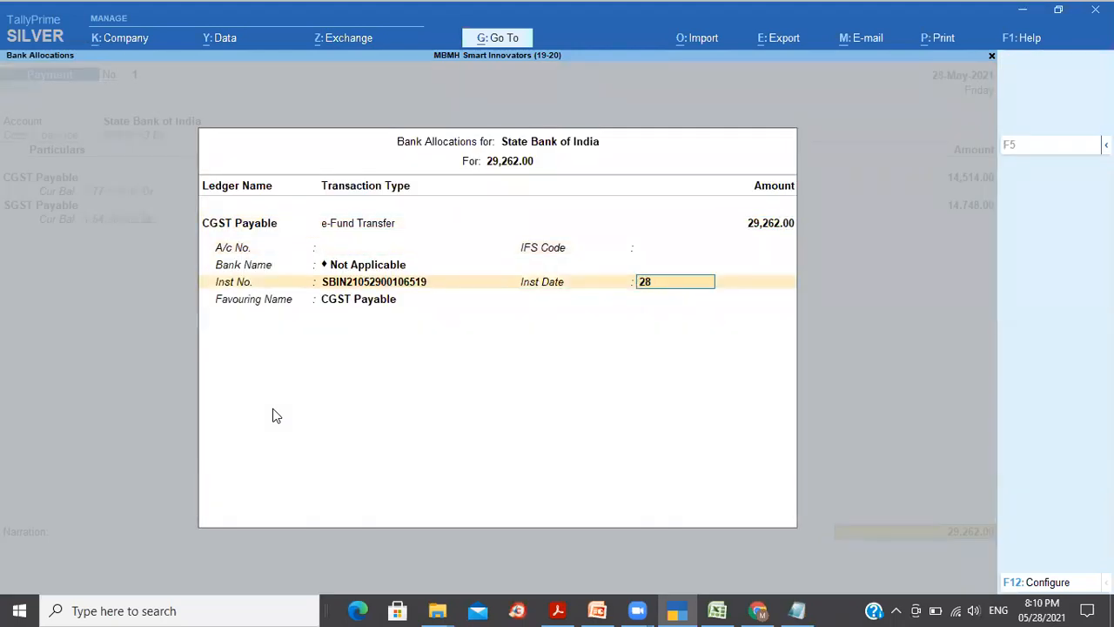
pyautogui.press('Return')
pyautogui.press('Return')
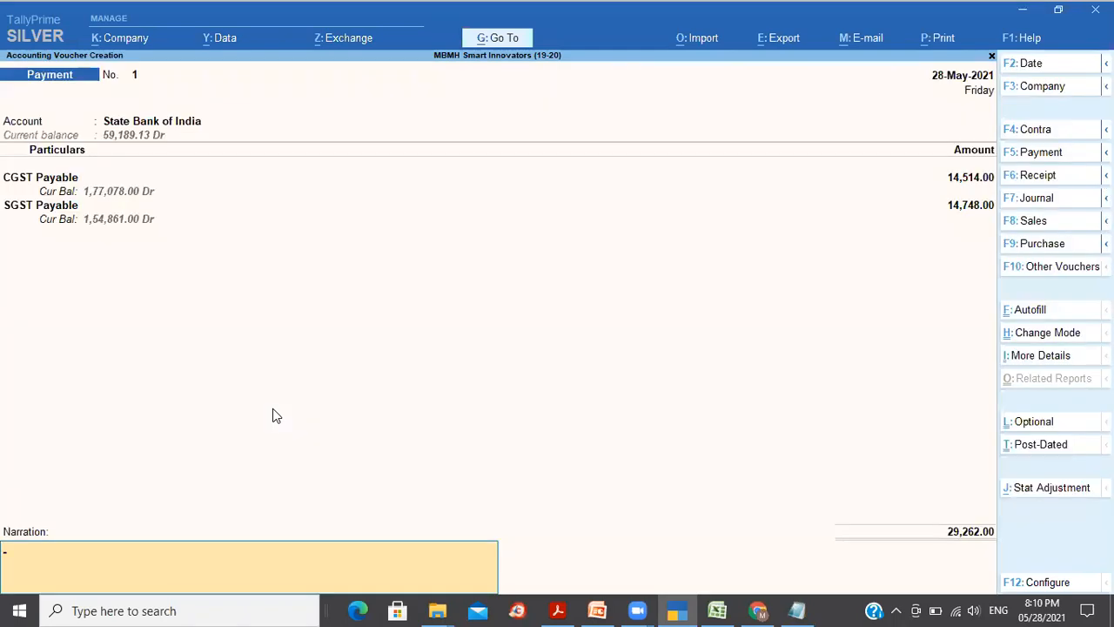
# Step: Add the narration 'Being GST for Apr 2021 paid' and save the voucher
pyautogui.write('Being GST for Apr 202')
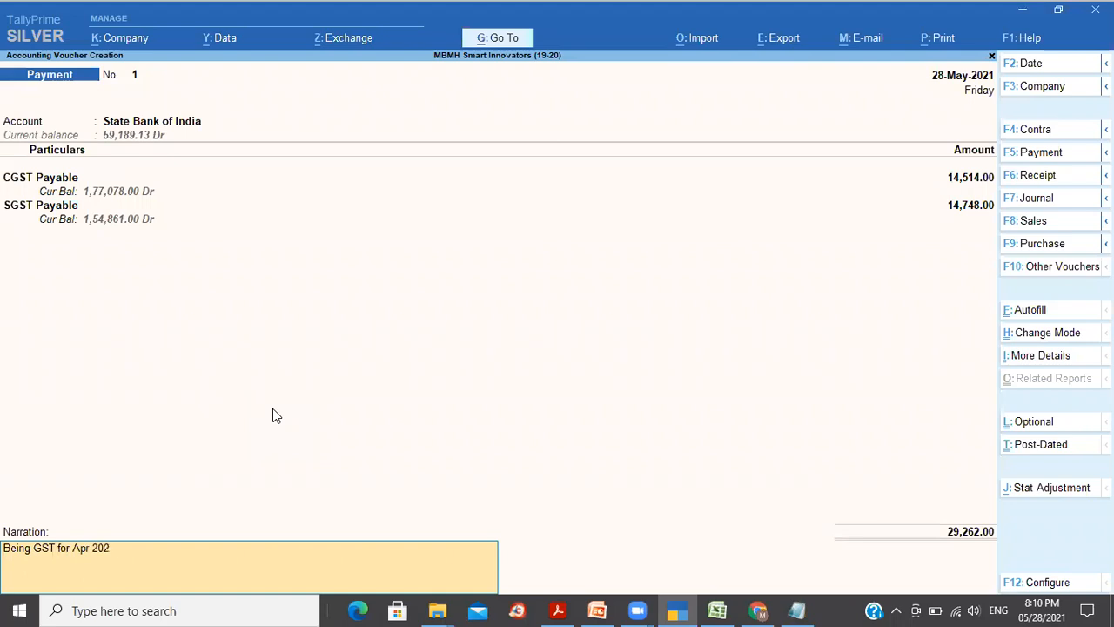
pyautogui.write('1 paid')
pyautogui.press('Return')
pyautogui.press('Return')
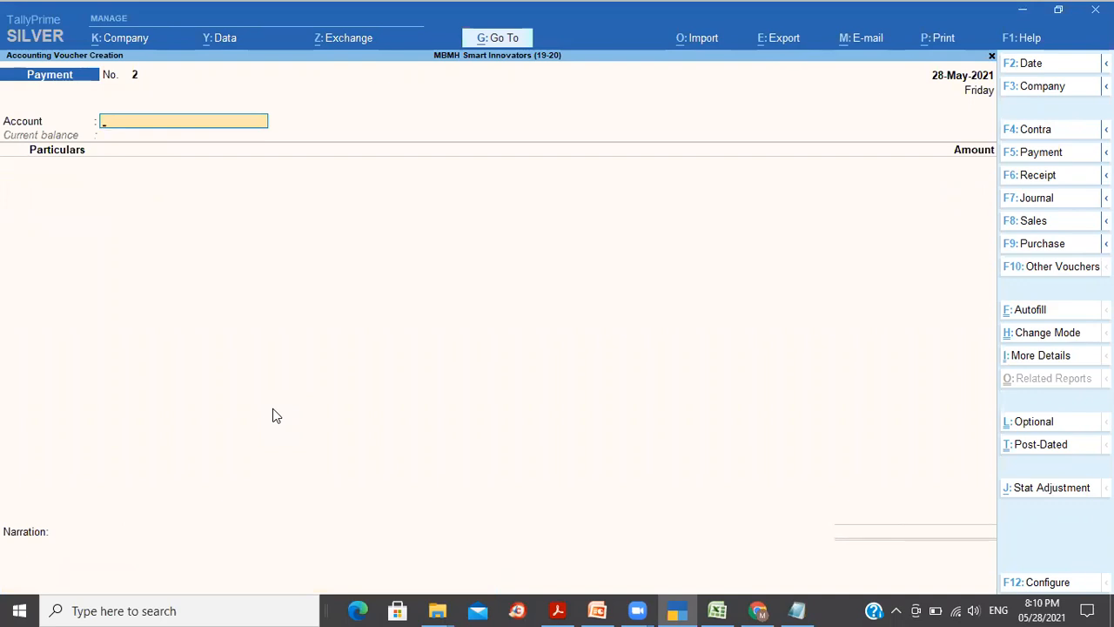
pyautogui.press('Escape')
# Step: Close the GST-Challan Receipt PDF in Acrobat and return to TallyPrime
pyautogui.hotkey('alt', 'Tab')
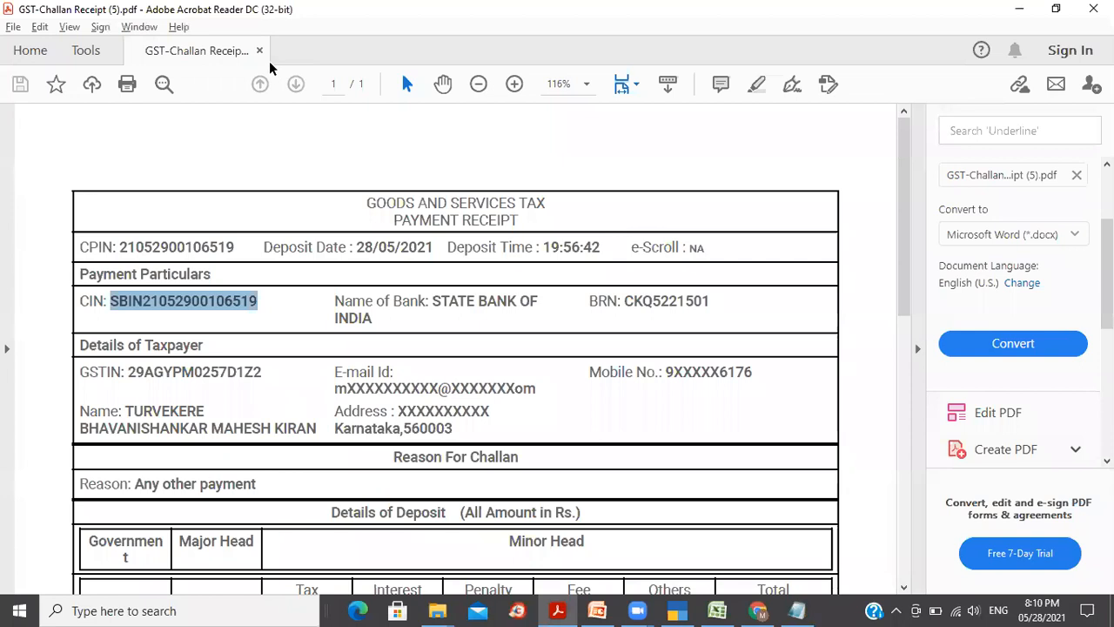
pyautogui.click(259, 51)
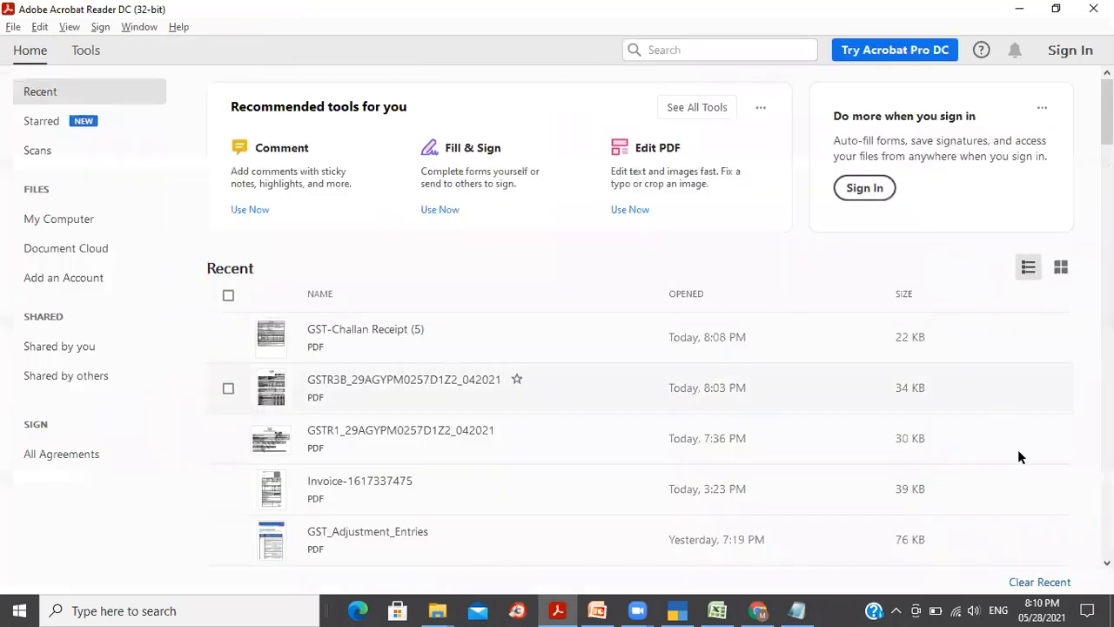
pyautogui.hotkey('alt', 'Tab')
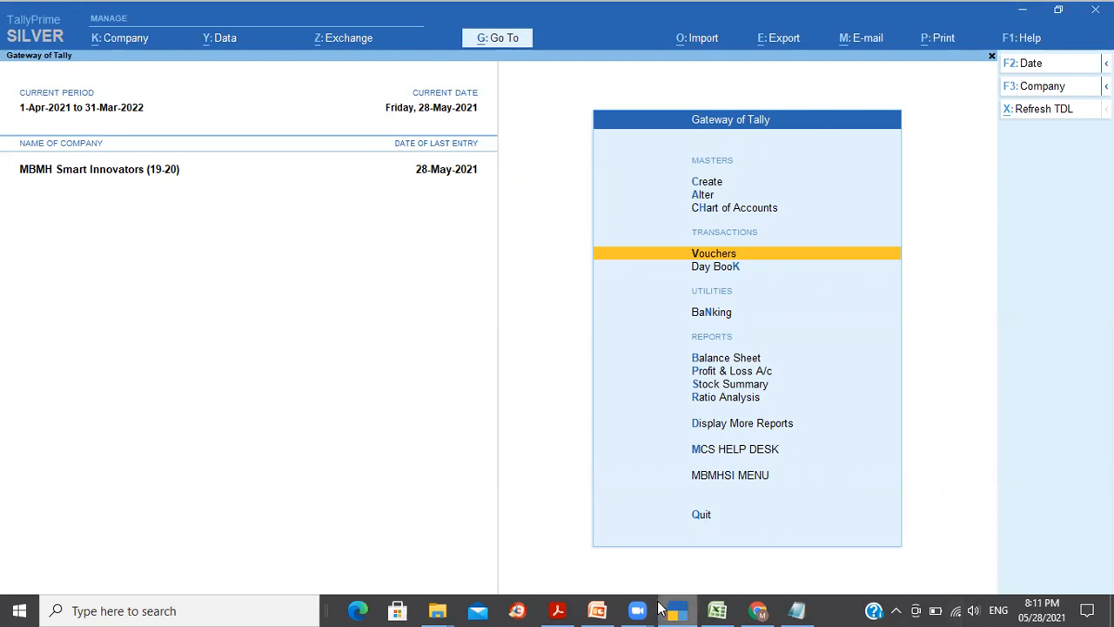
# Step: Bring PowerPoint forward and start the slide show on slide 61
pyautogui.moveTo(601, 608)
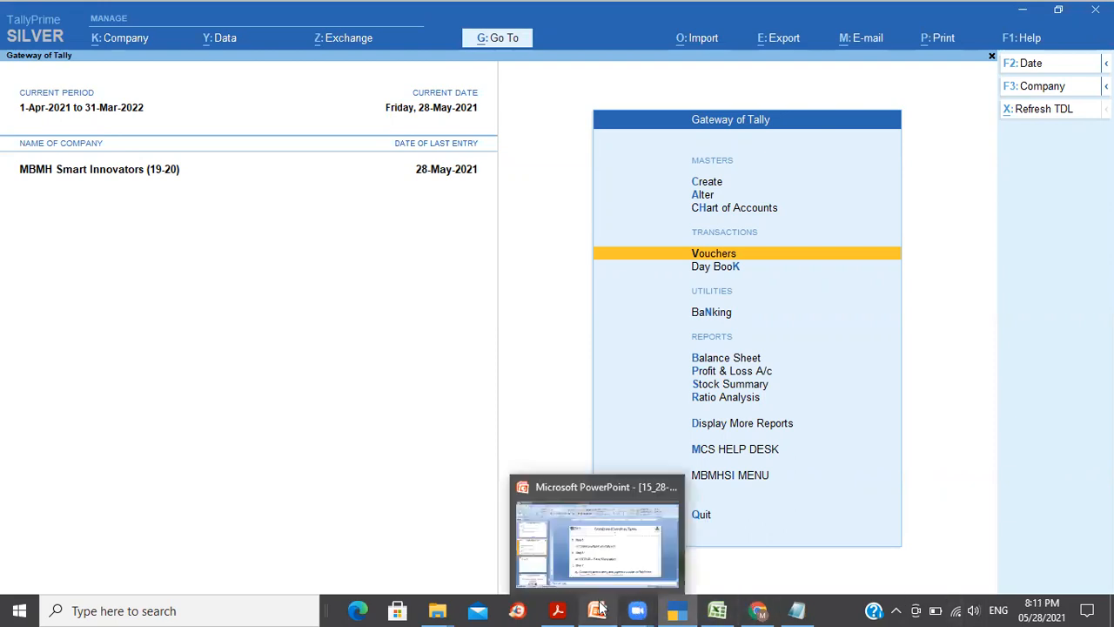
pyautogui.click(575, 493)
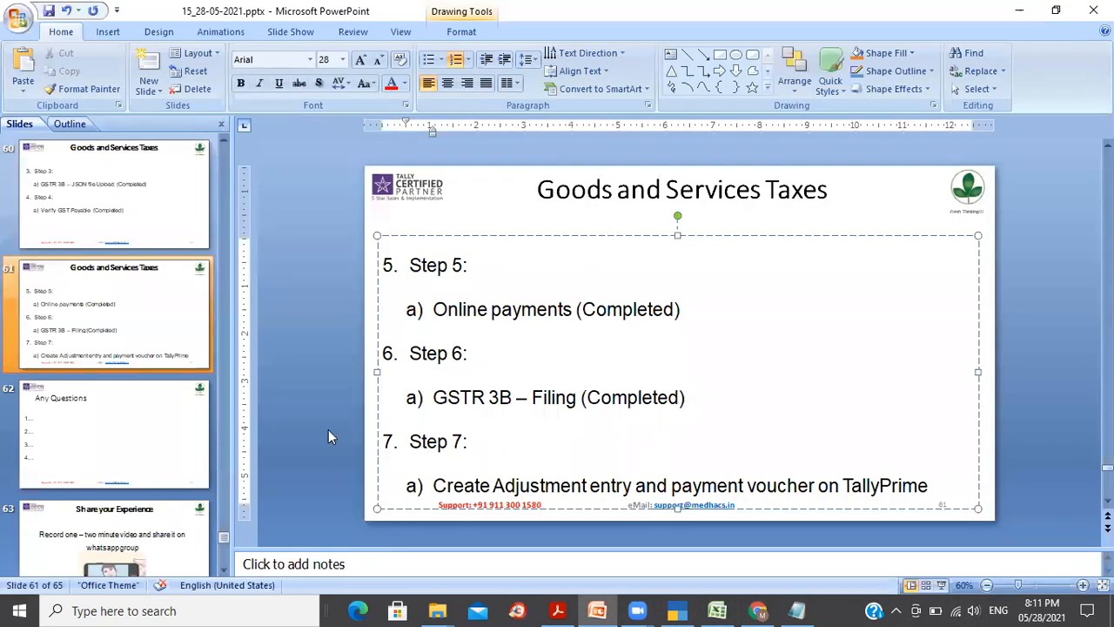
pyautogui.click(186, 356)
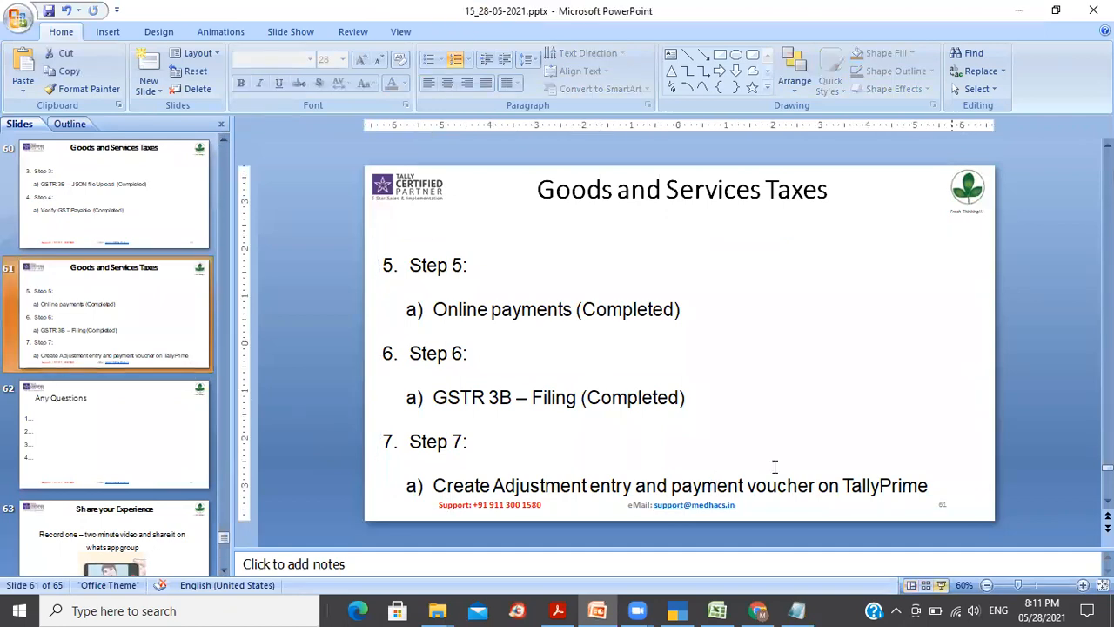
pyautogui.click(942, 586)
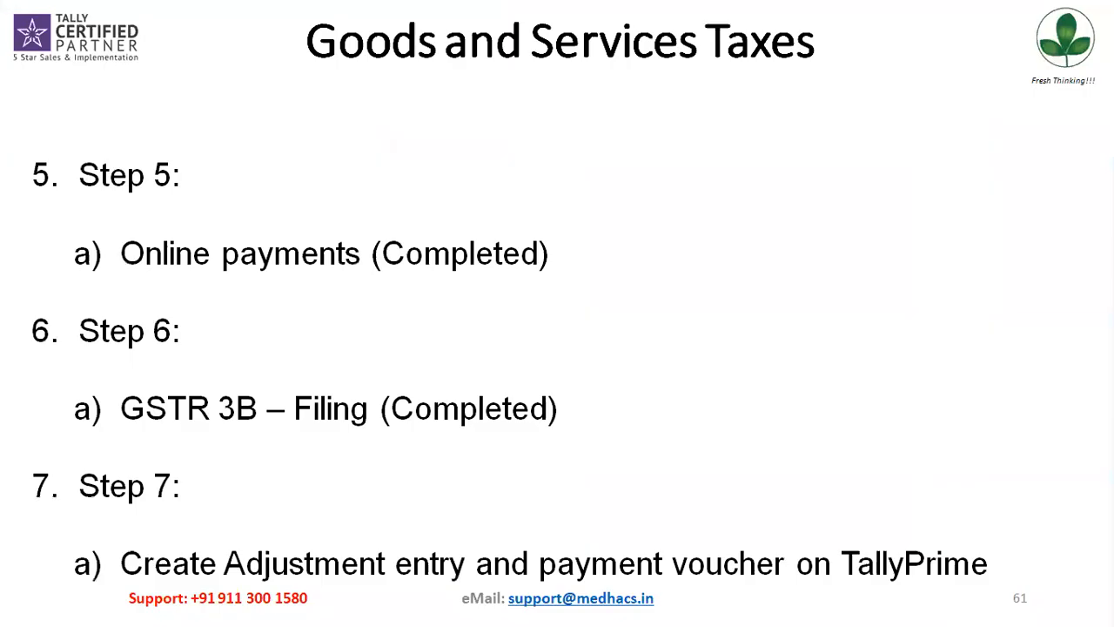